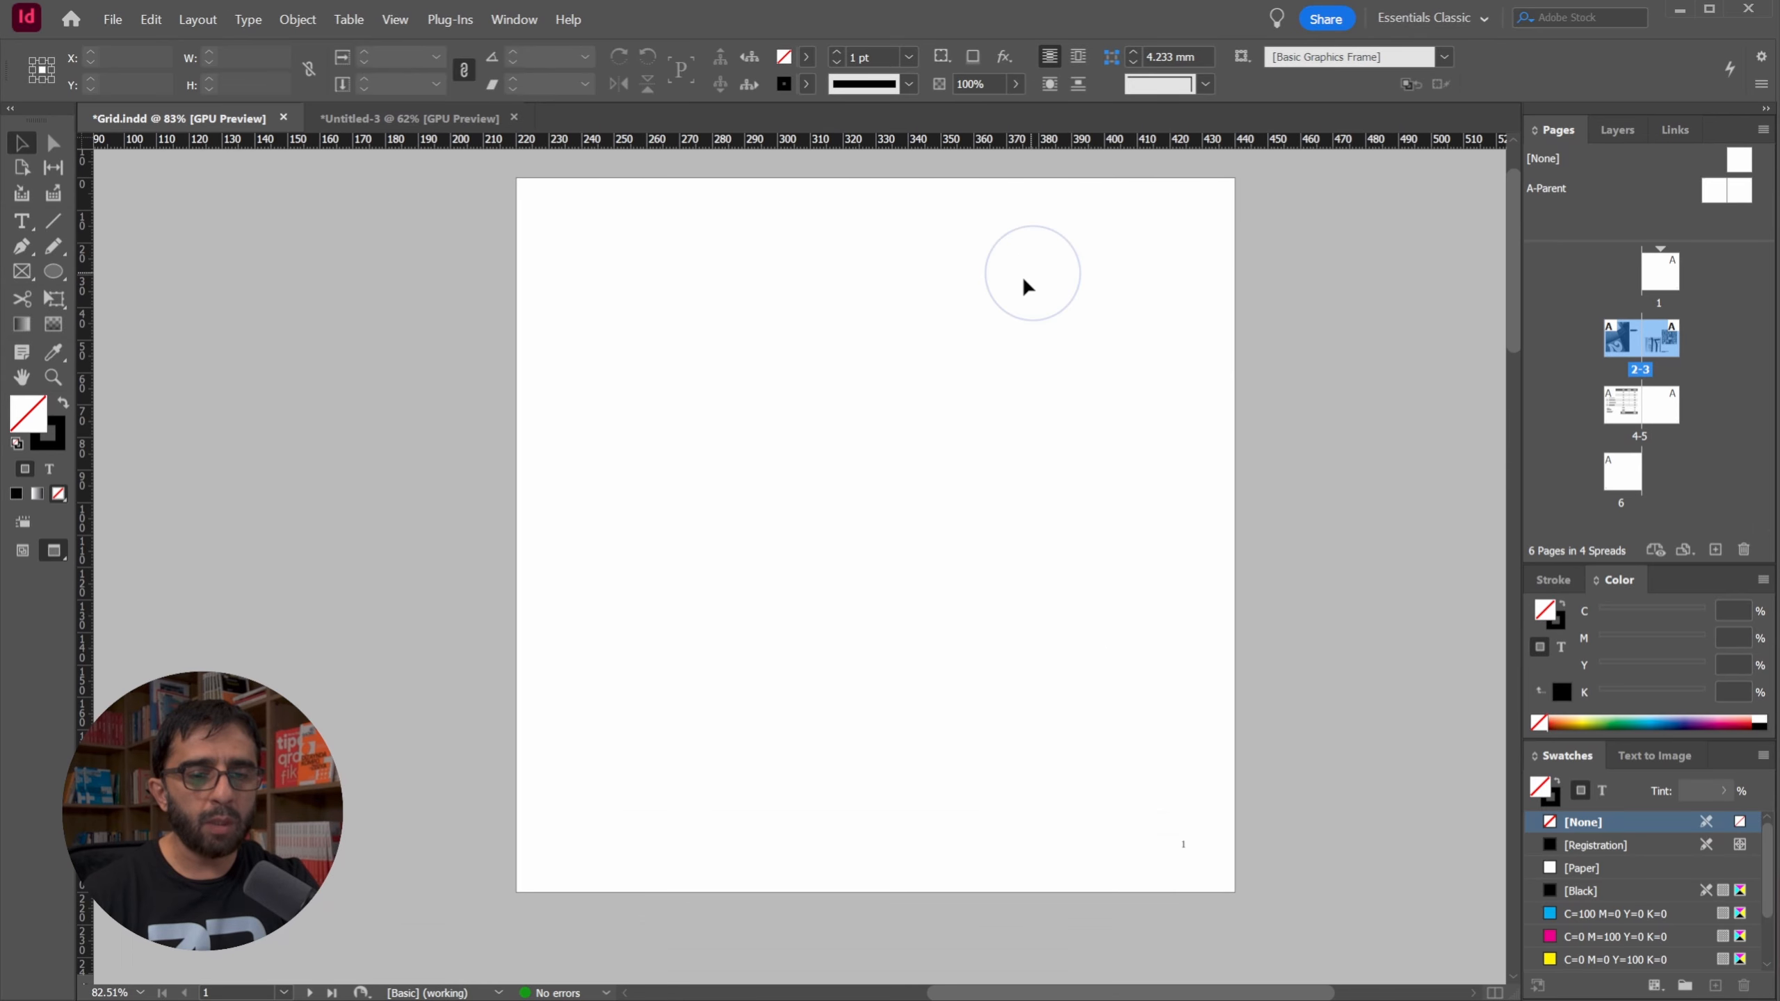
Switch to Illustrator and copy the black Logotype artwork.
drag(940, 366, 878, 368)
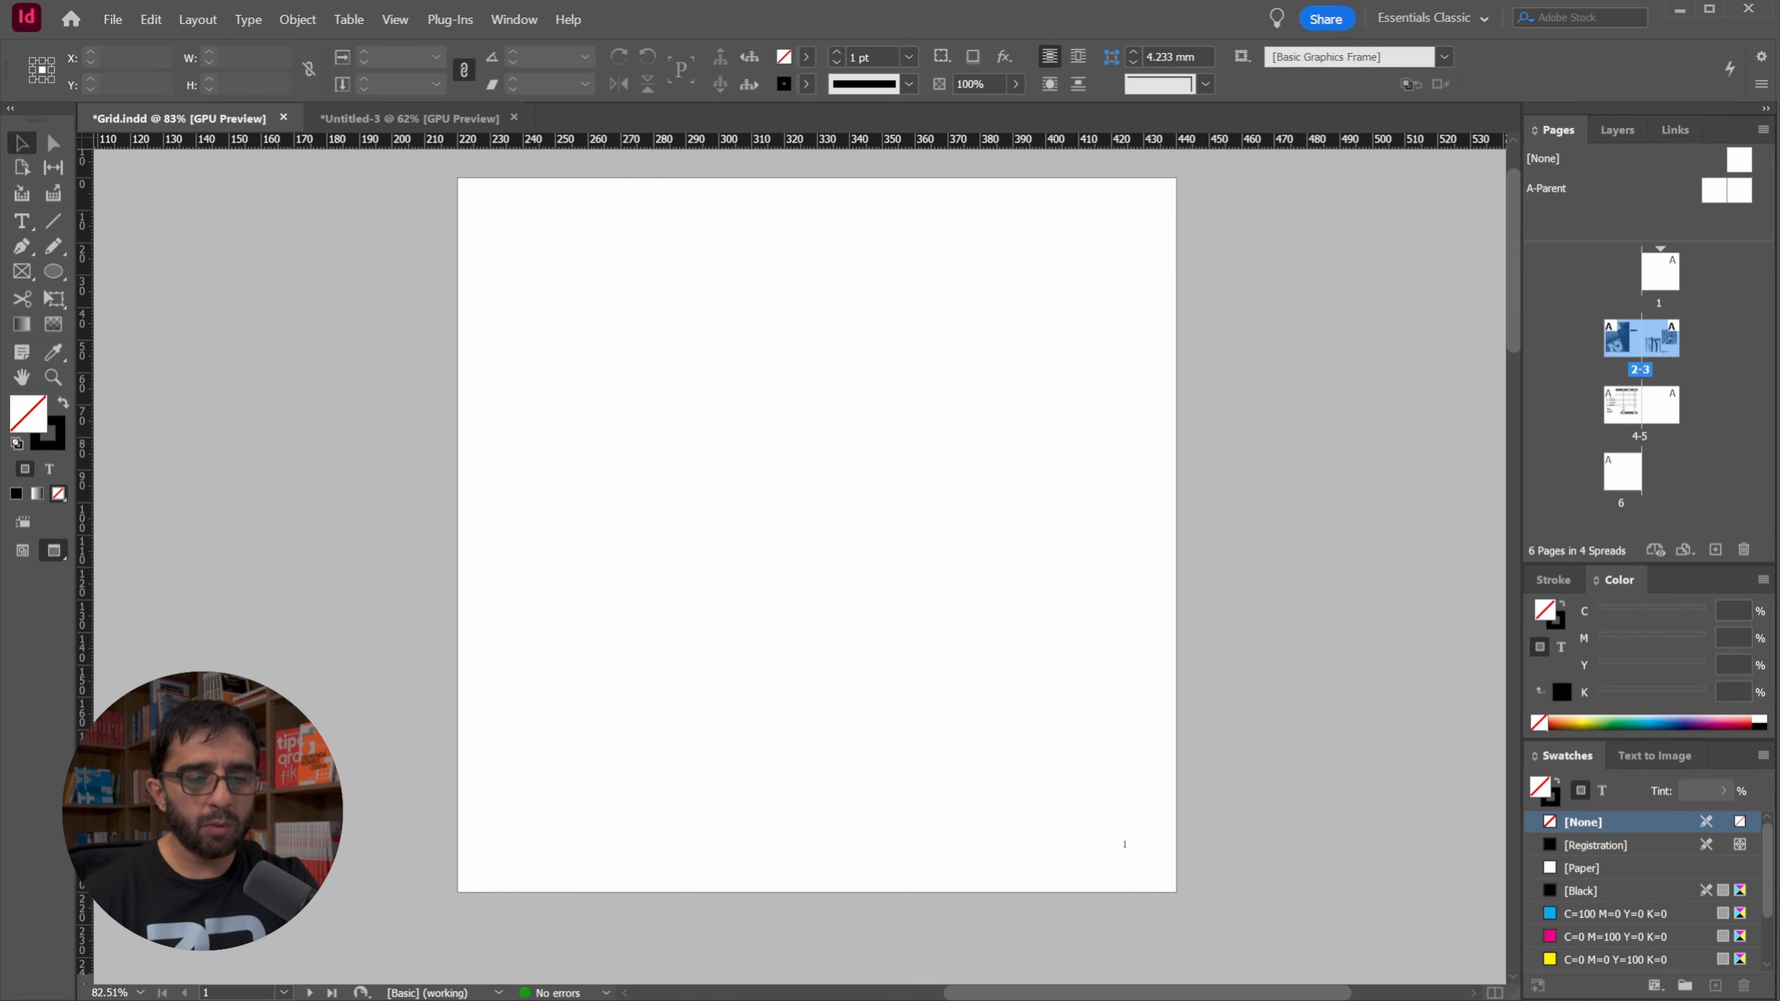
click(1054, 998)
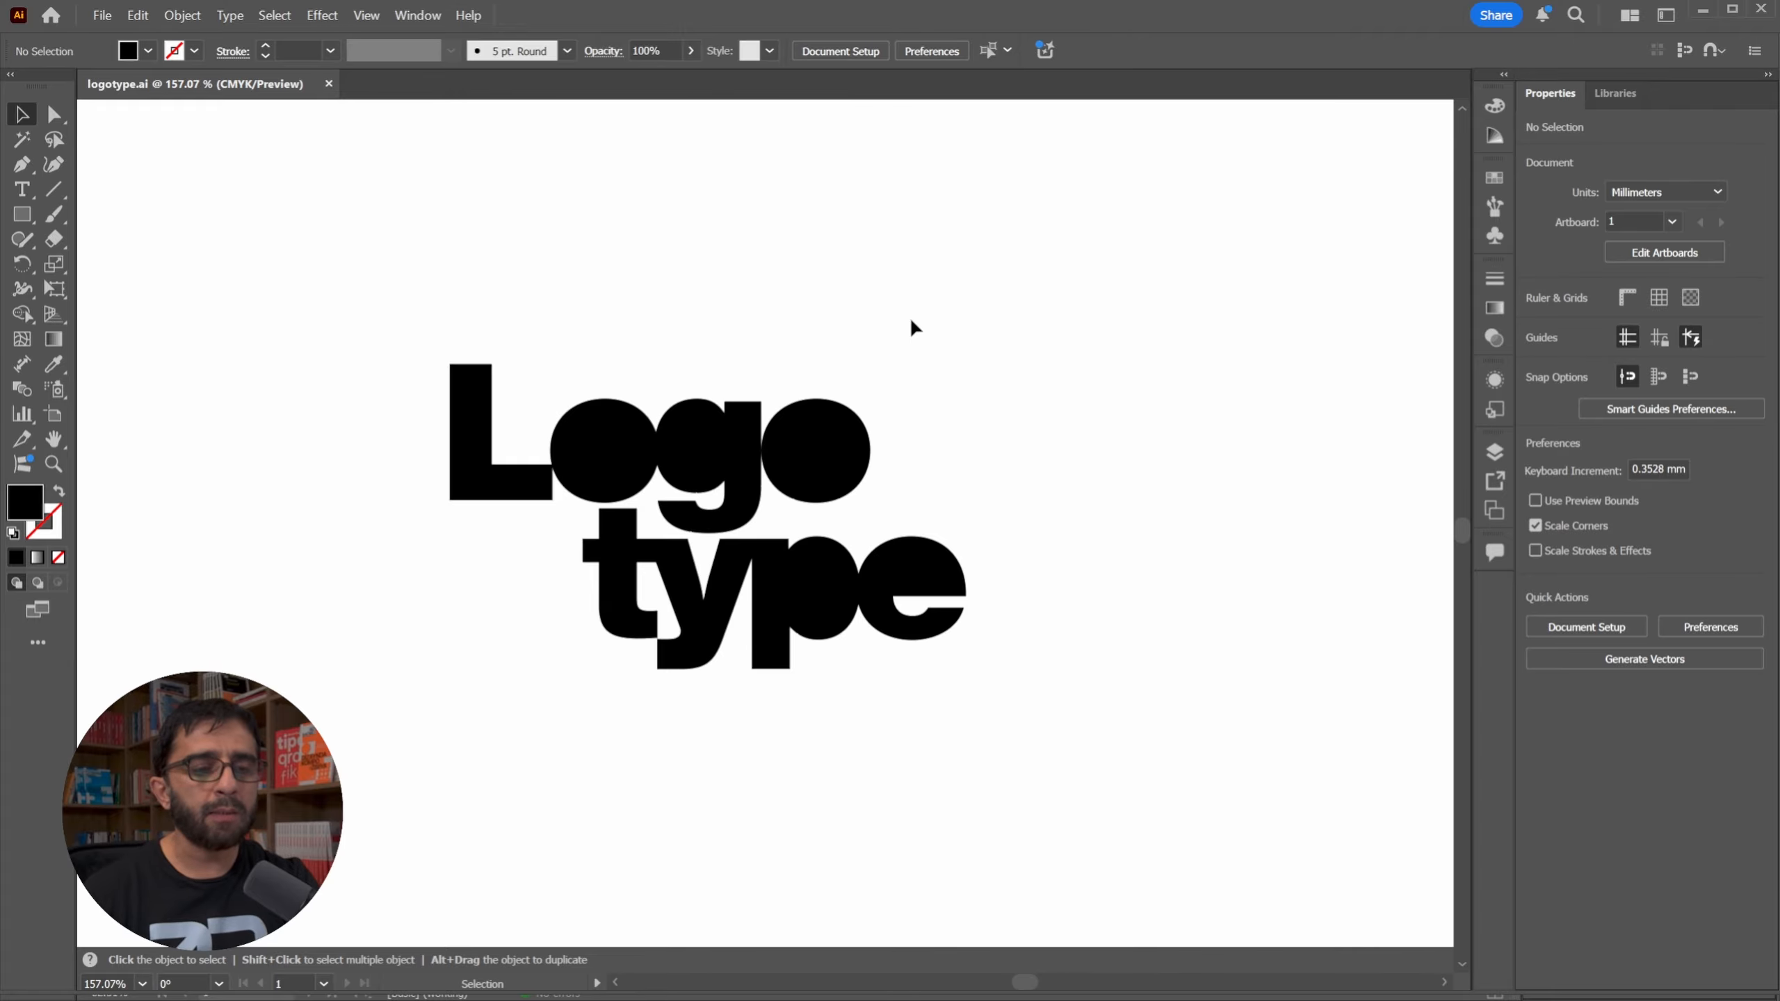
drag(291, 270, 1307, 796)
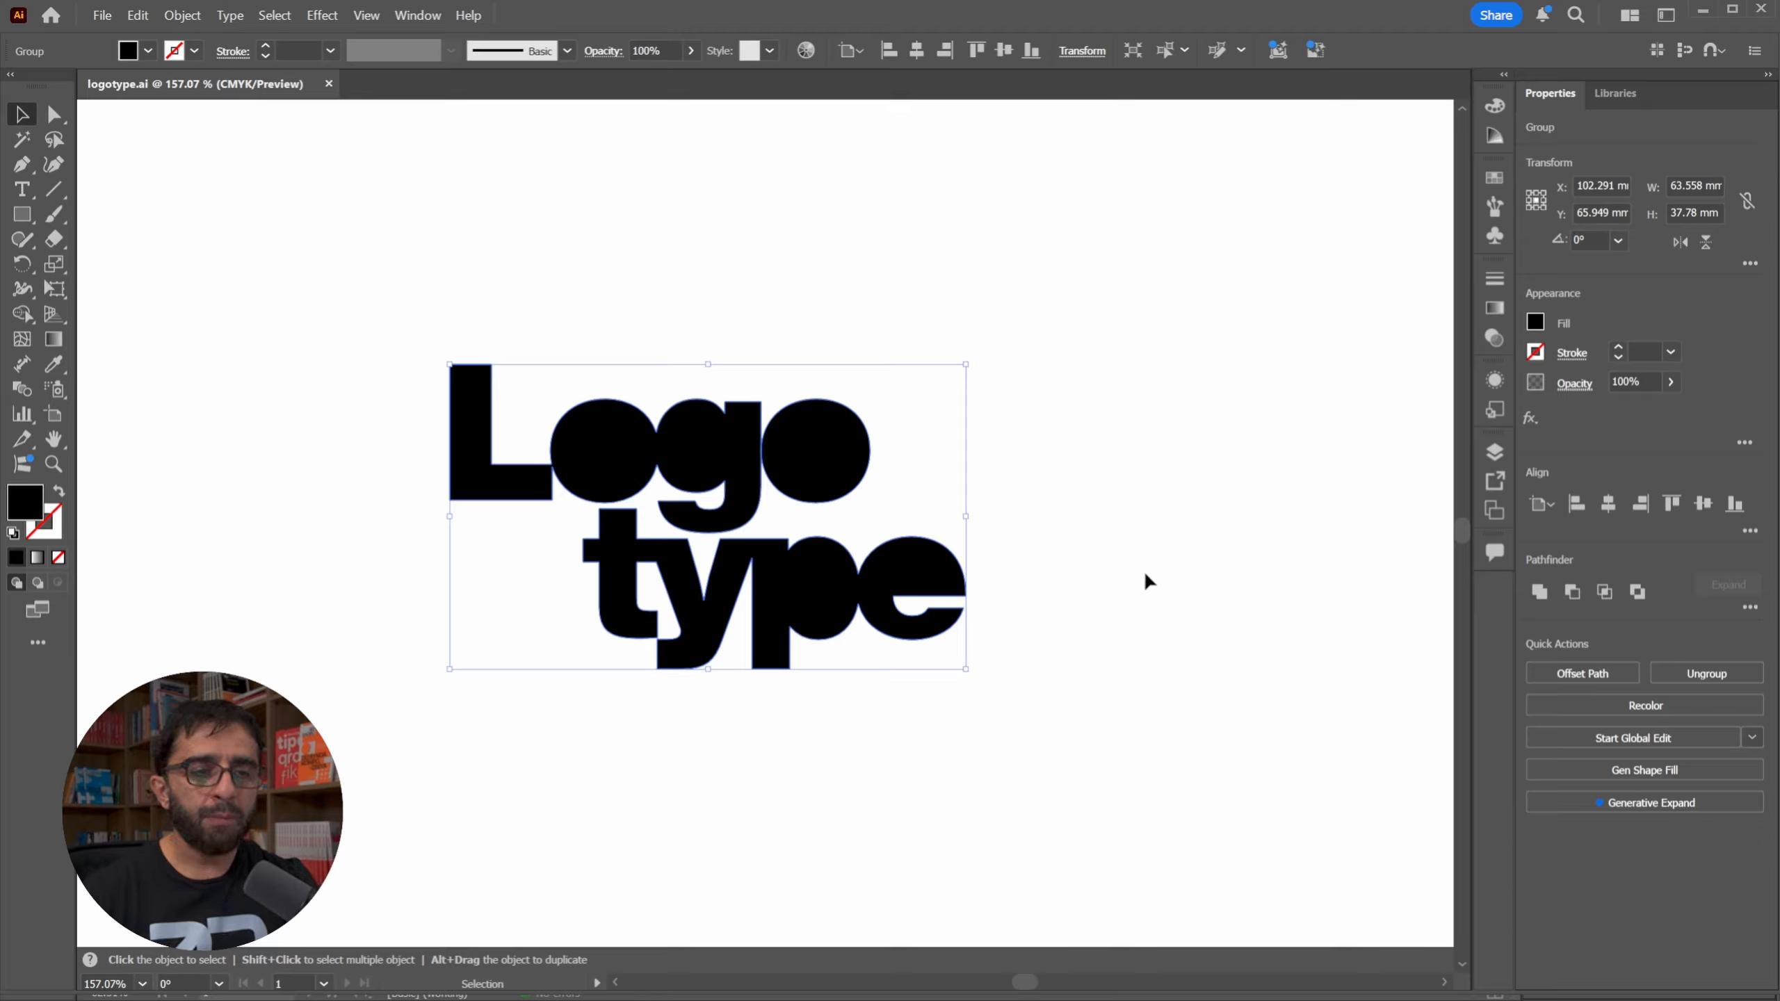
click(1149, 452)
click(704, 493)
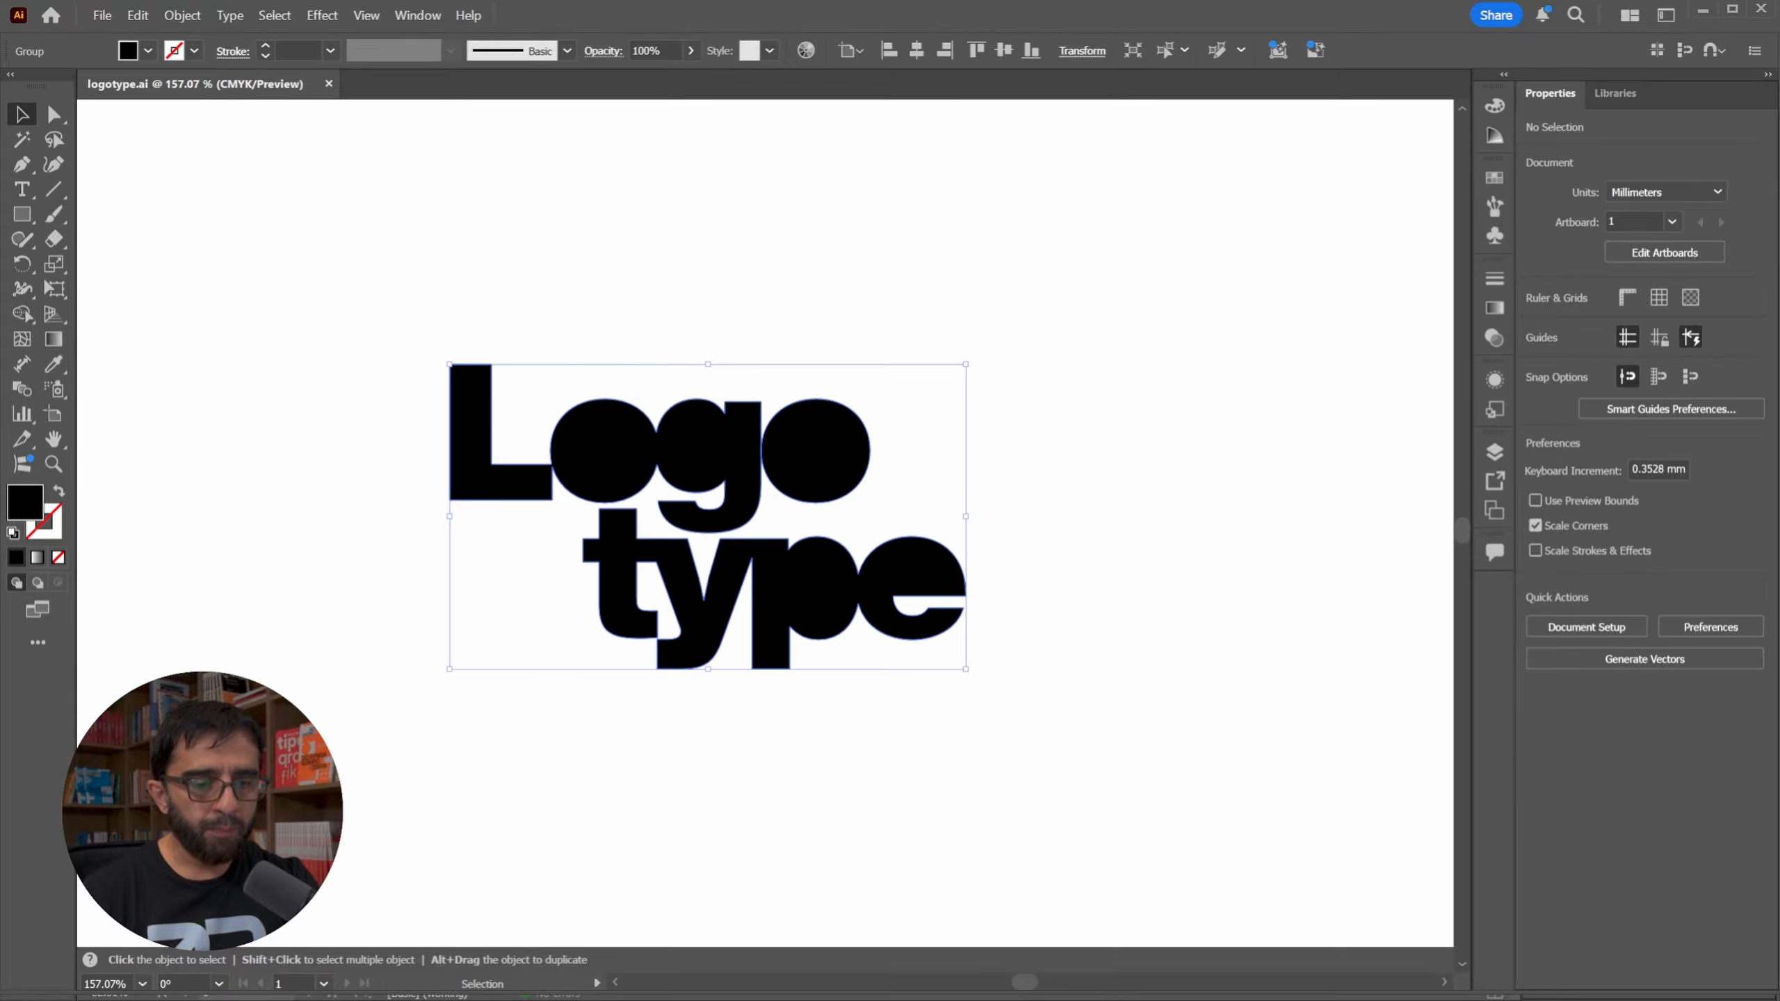
key(ctrl)
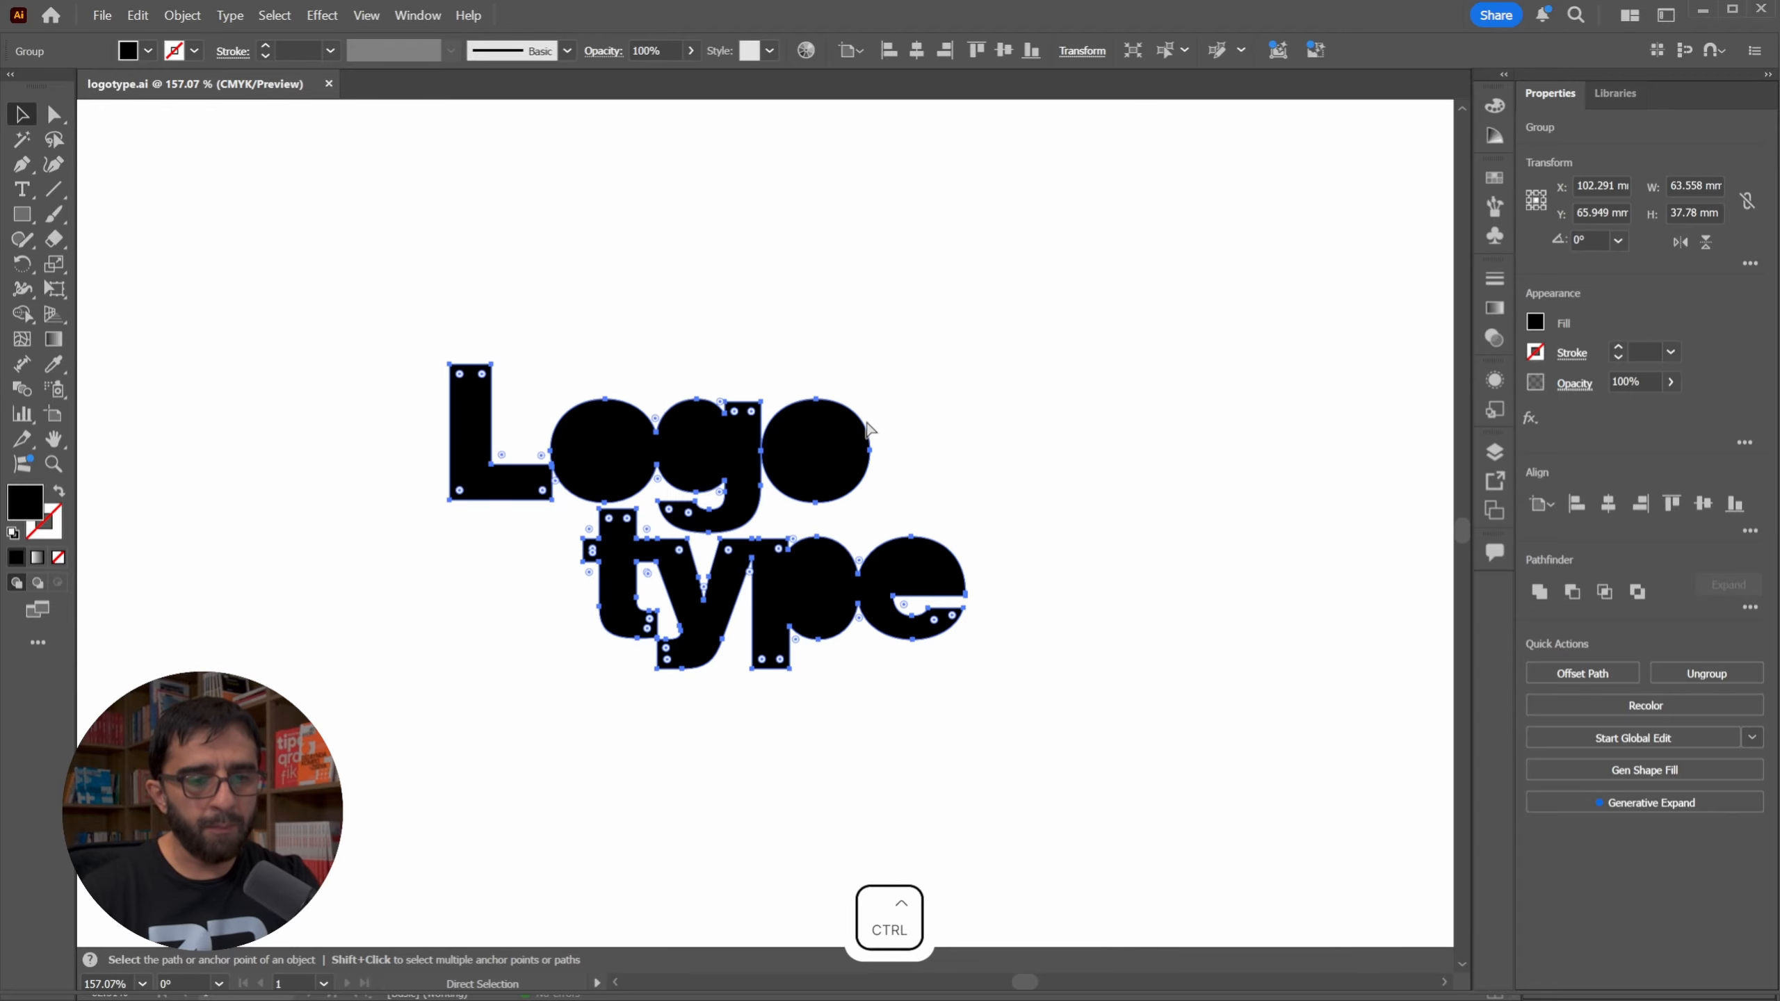
key(ctrl+c)
Switch back to InDesign and paste the copied logotype as editable shapes onto page 1.
key(alt+Tab)
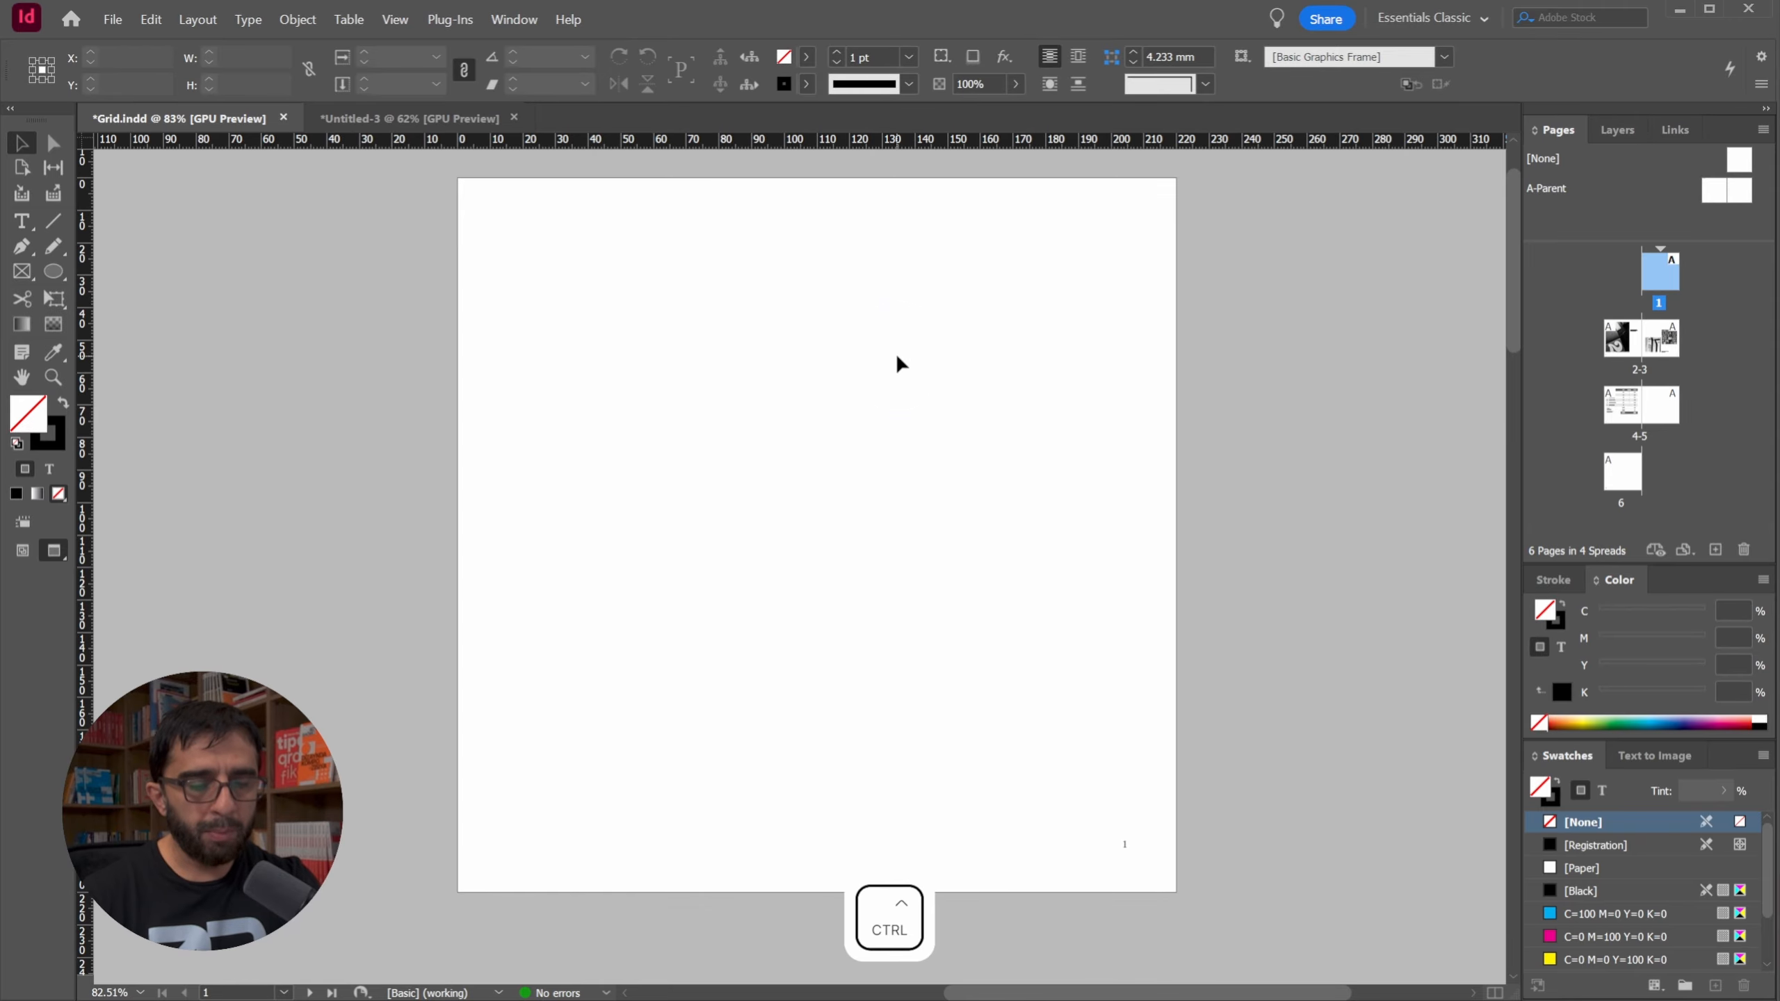
key(ctrl+v)
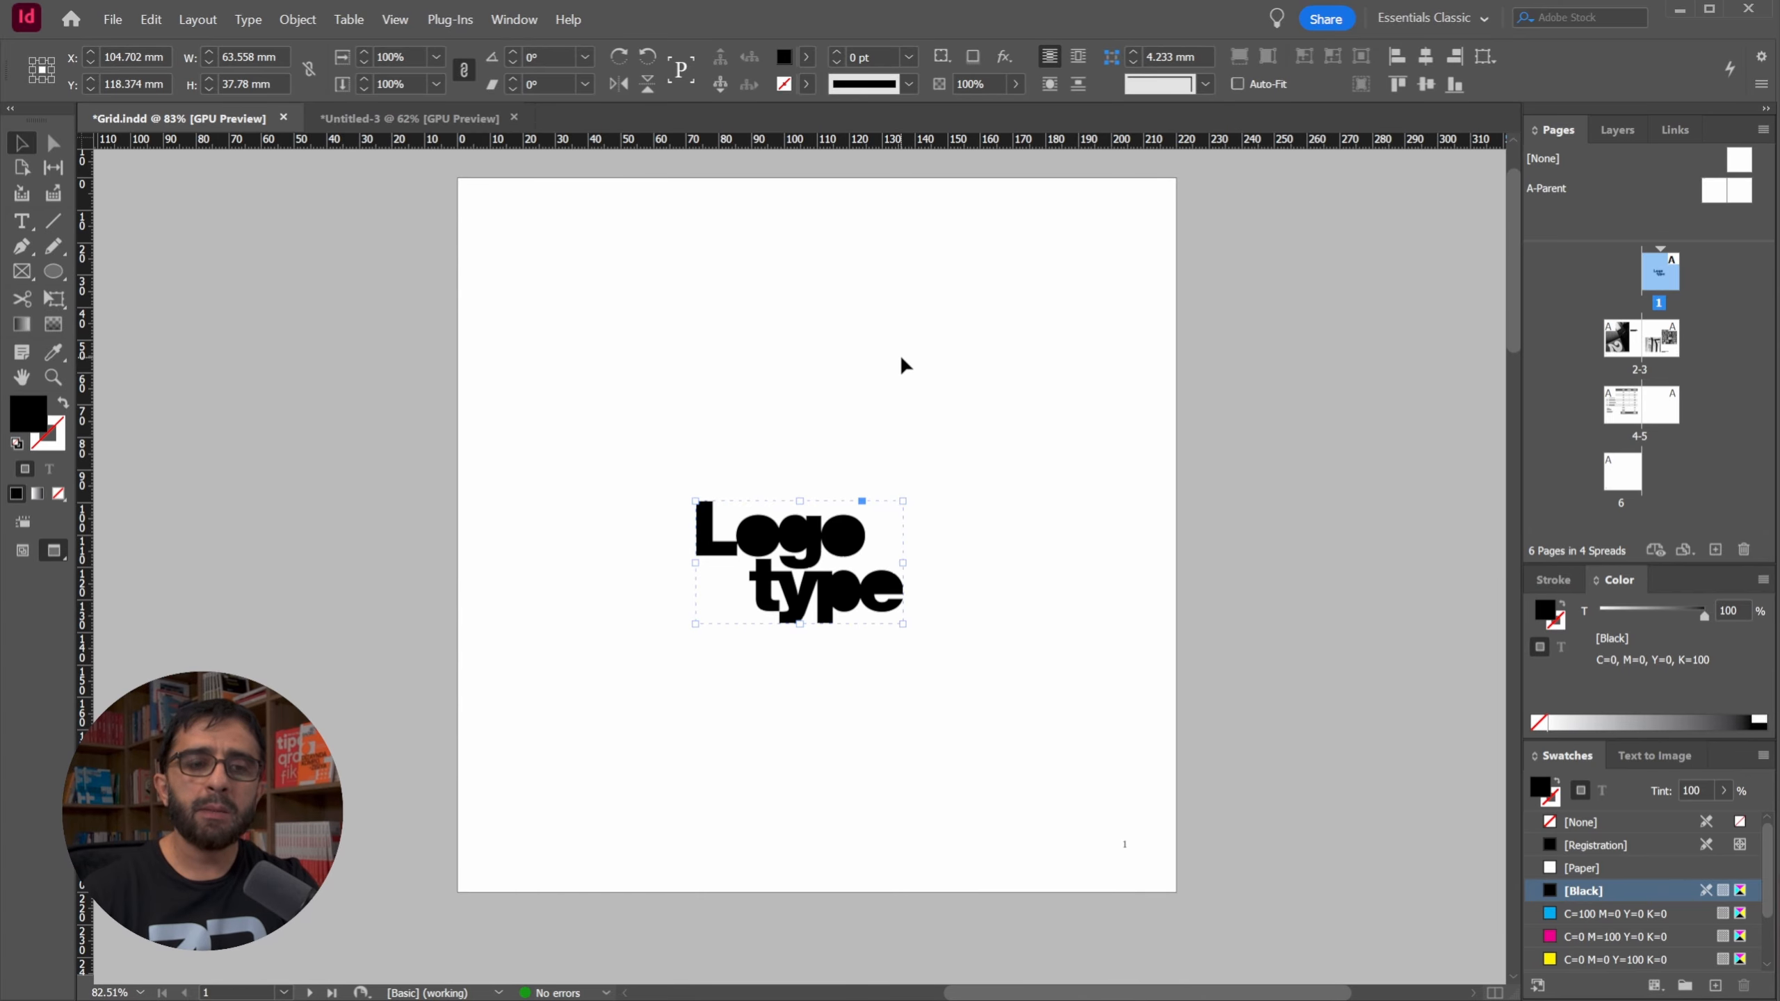
click(904, 359)
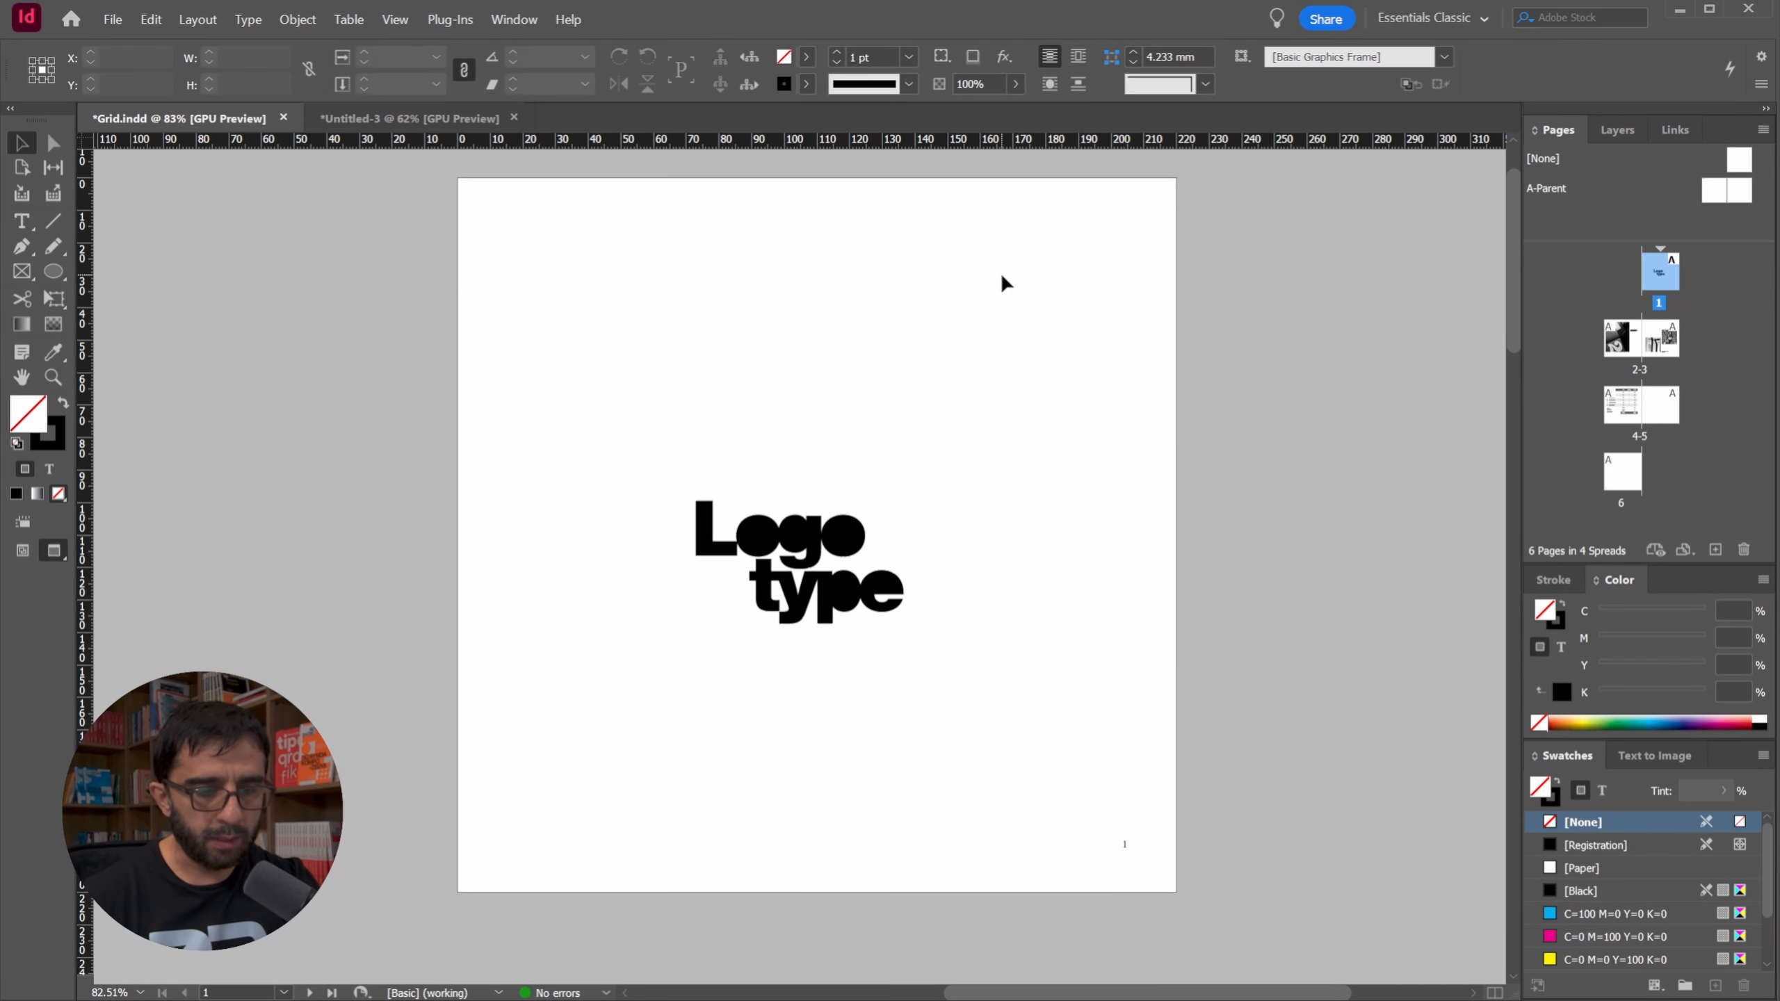
Cover the whole of page 1 with a black-filled 220 × 220 mm rectangle placed behind the logotype.
drag(990, 417, 958, 429)
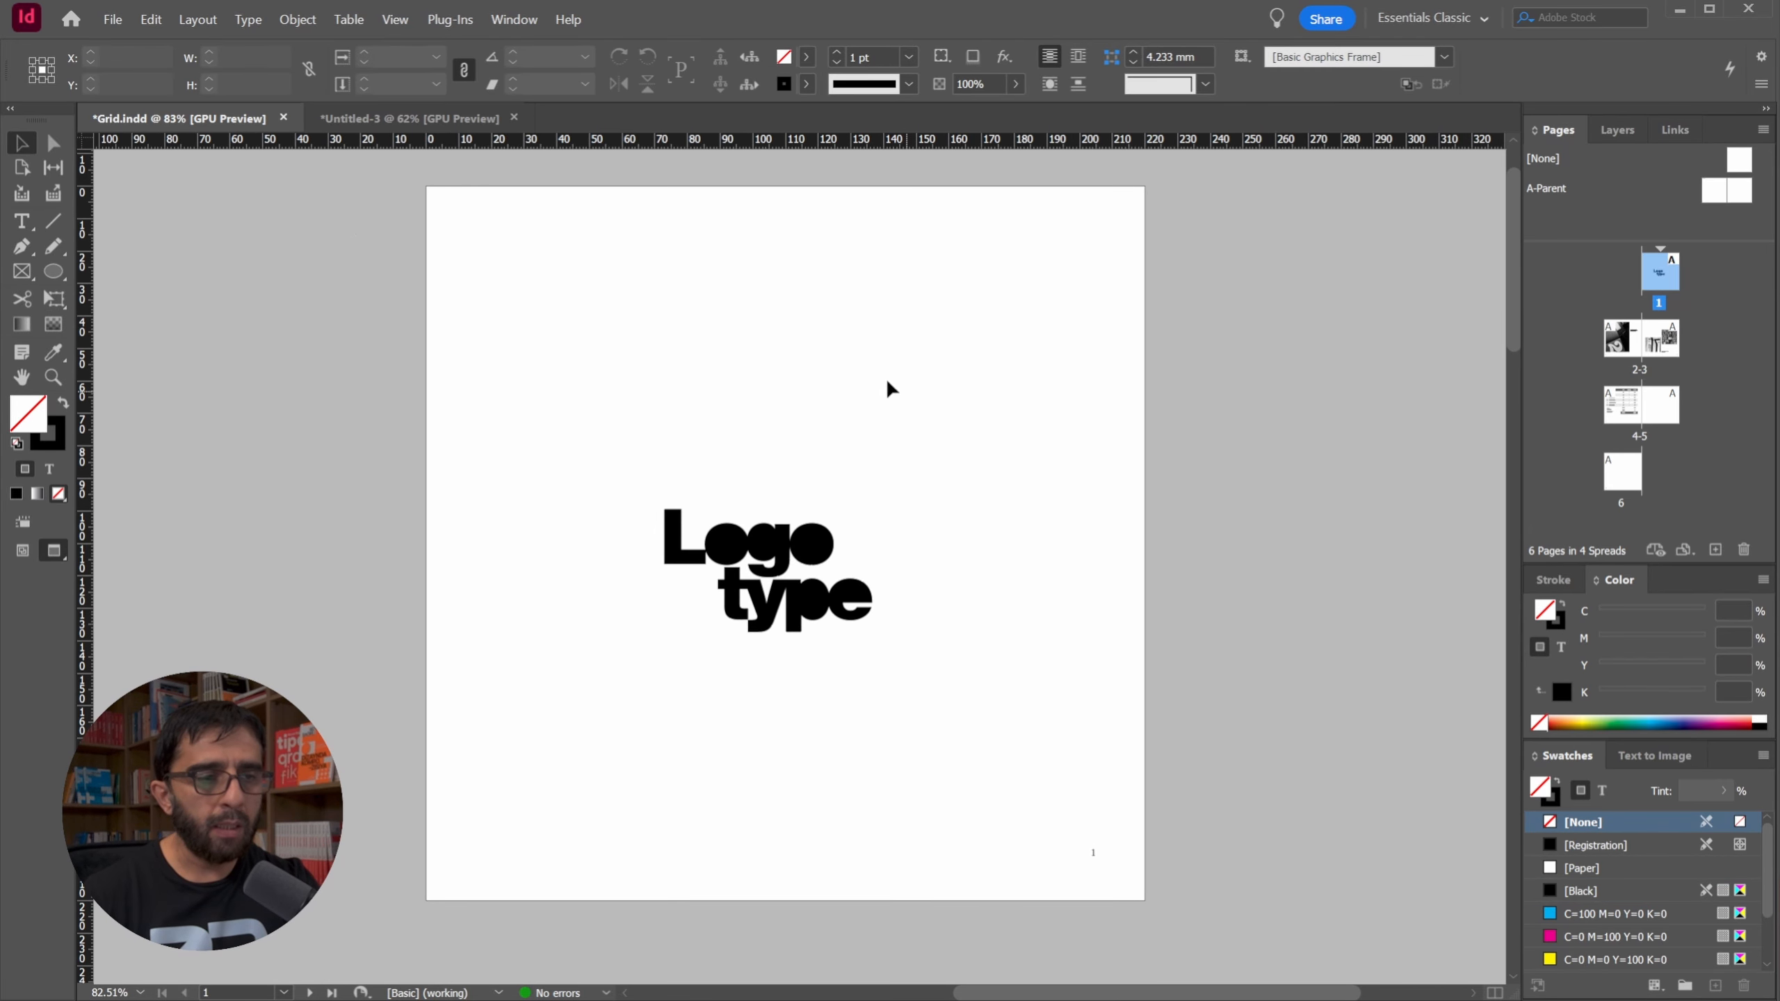
click(53, 271)
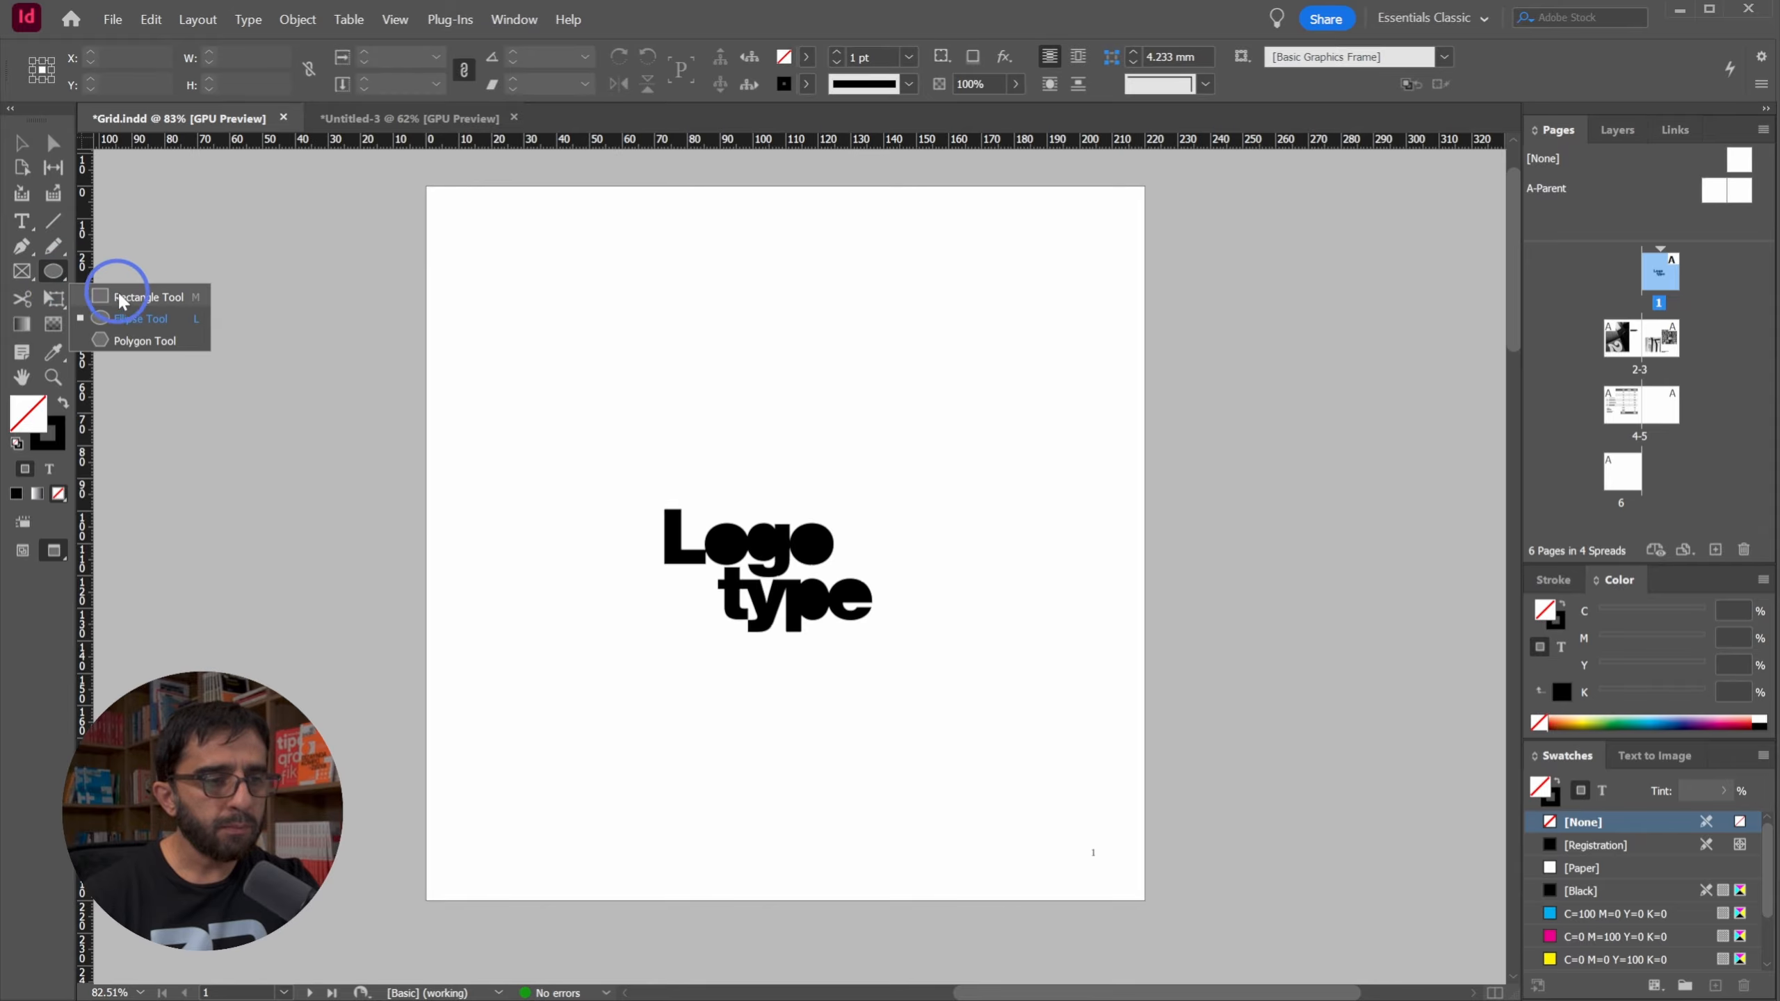
click(126, 299)
mouse_move(425, 188)
mouse_down()
mouse_move(1152, 878)
mouse_move(1145, 901)
mouse_up()
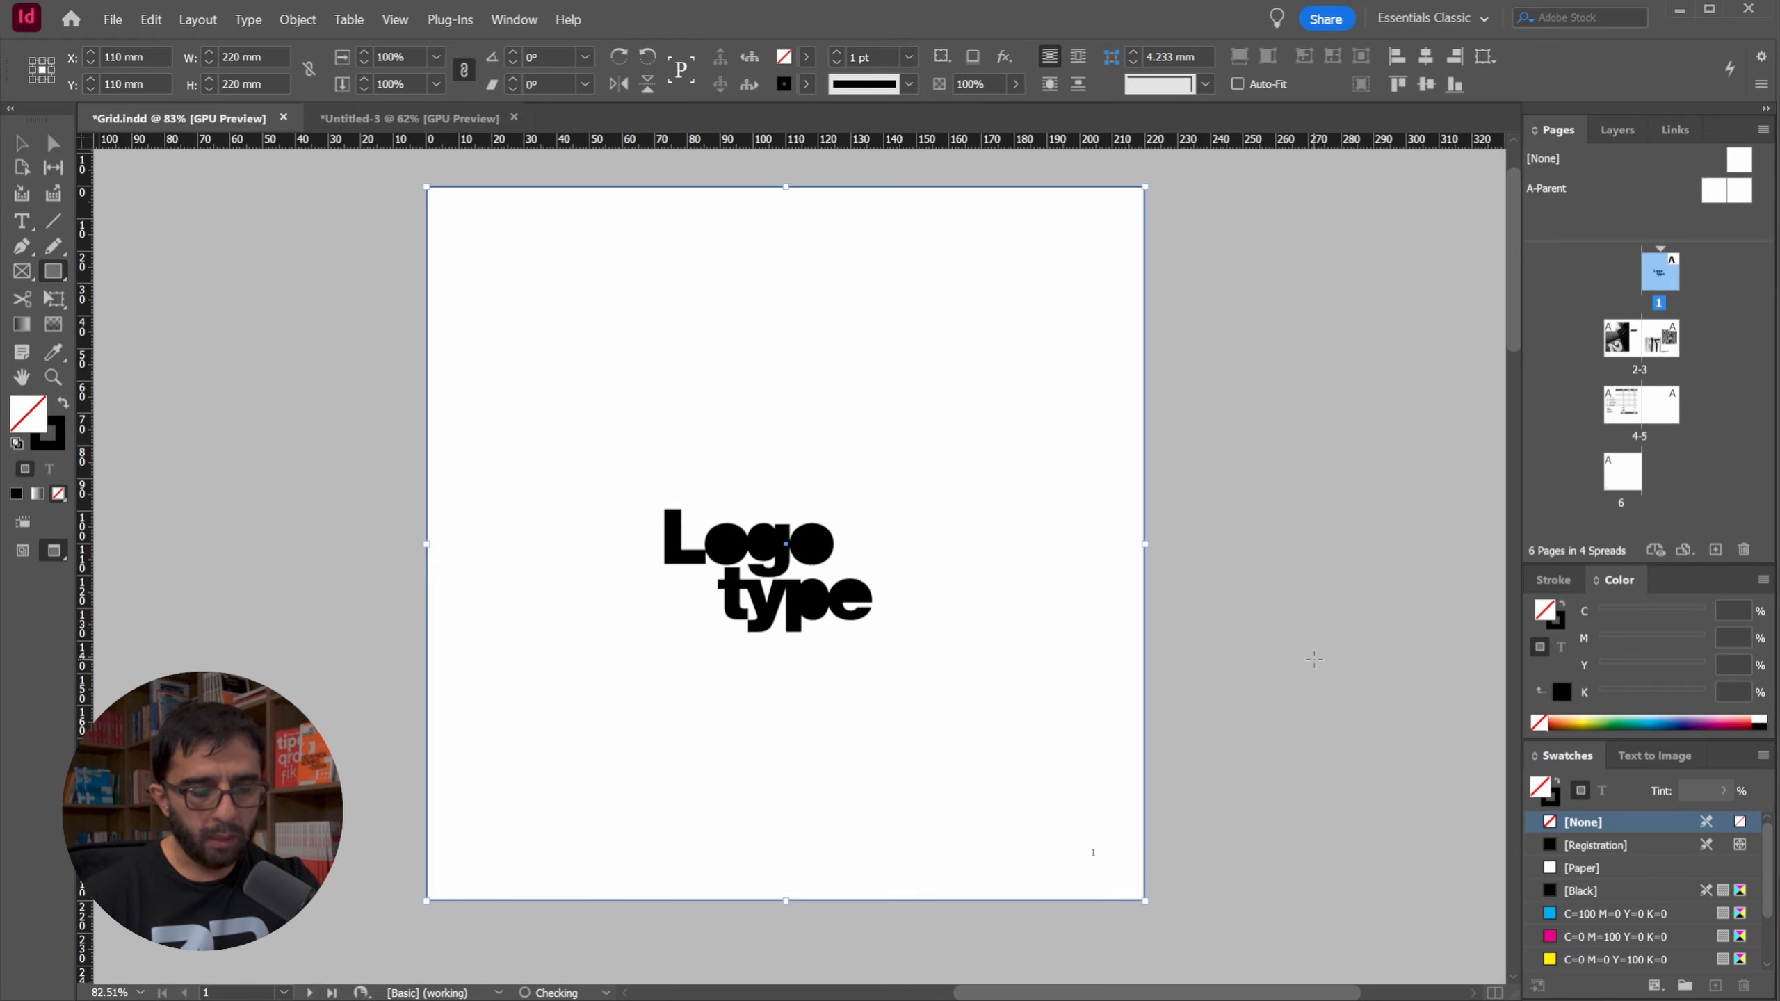
key(v)
key(shift+x)
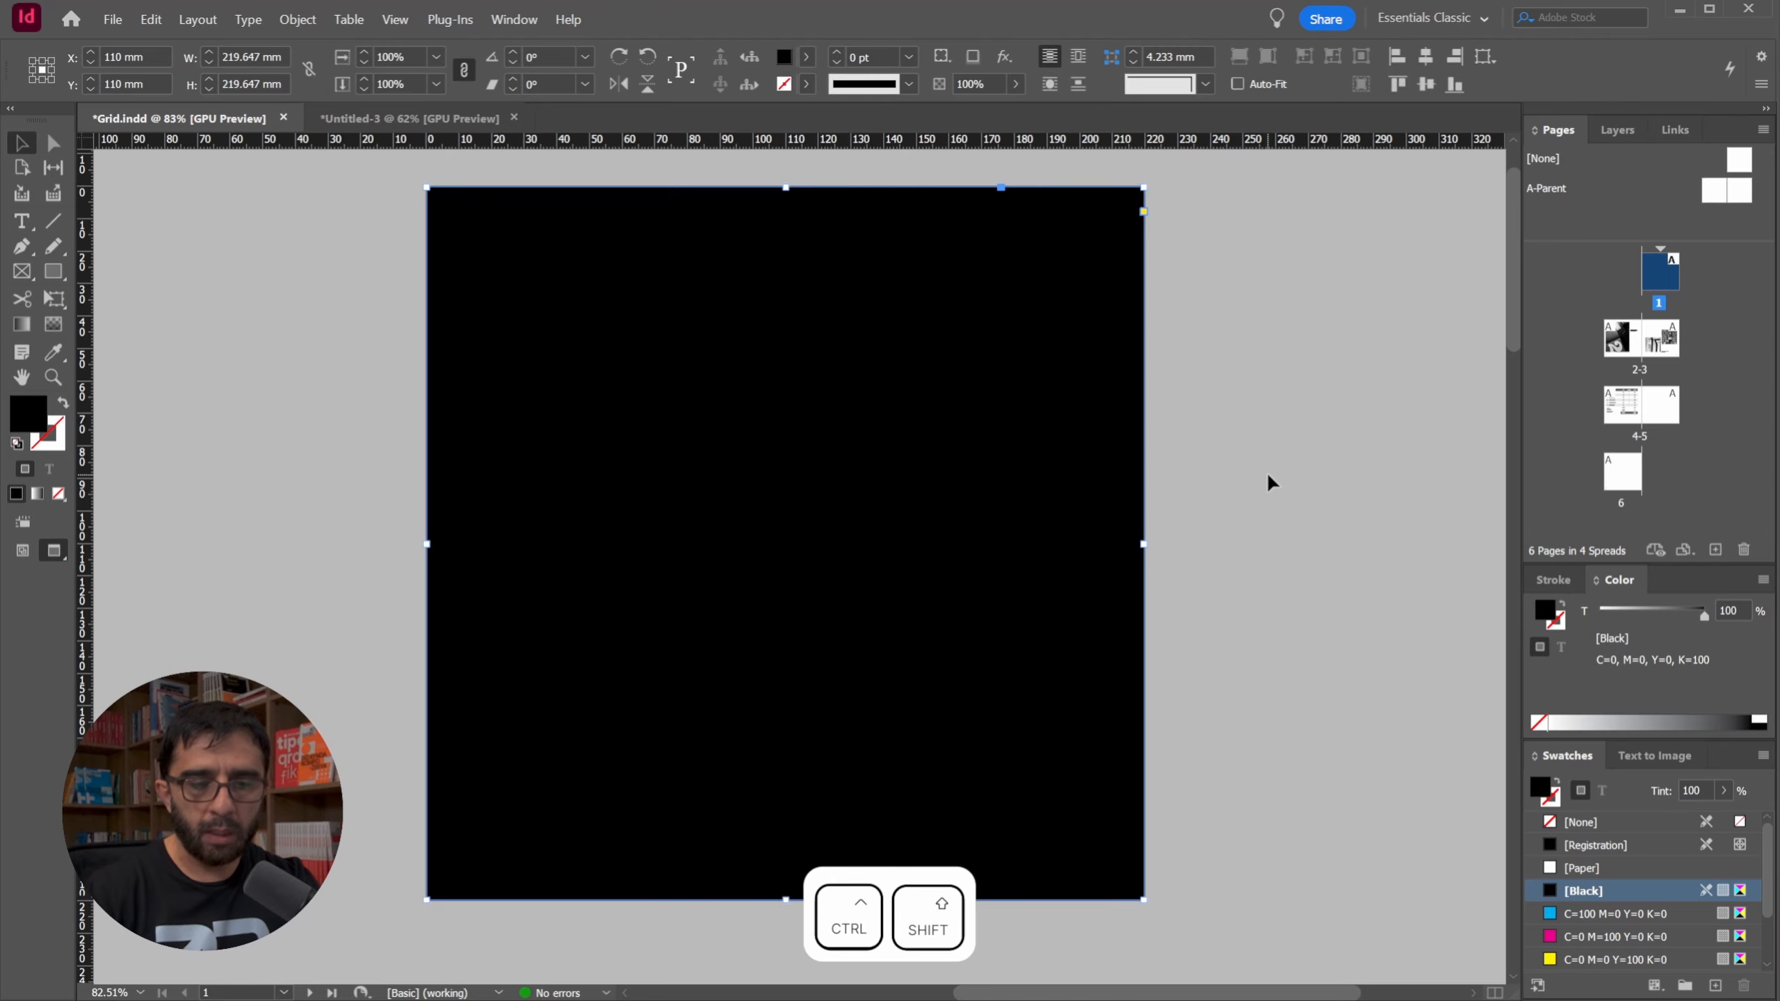
key(ctrl+shift+[)
Recolor the pasted logotype with the [Paper] swatch.
drag(1263, 488, 732, 517)
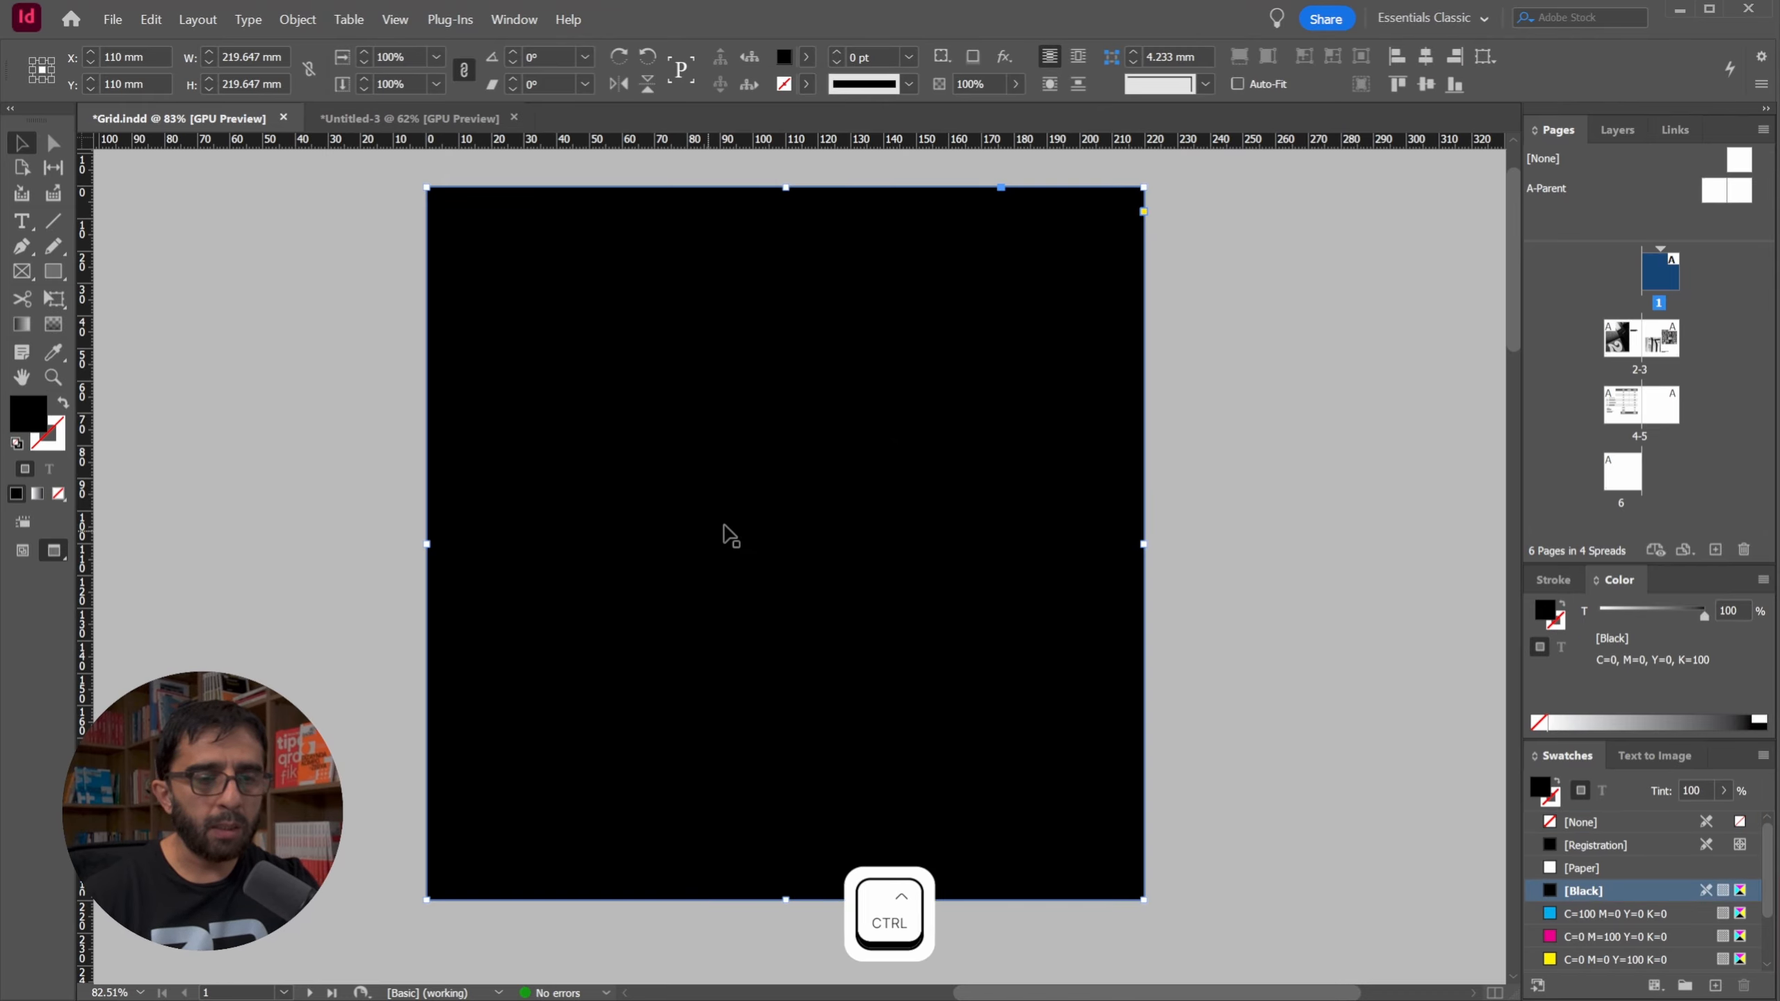
click(723, 530)
click(1584, 868)
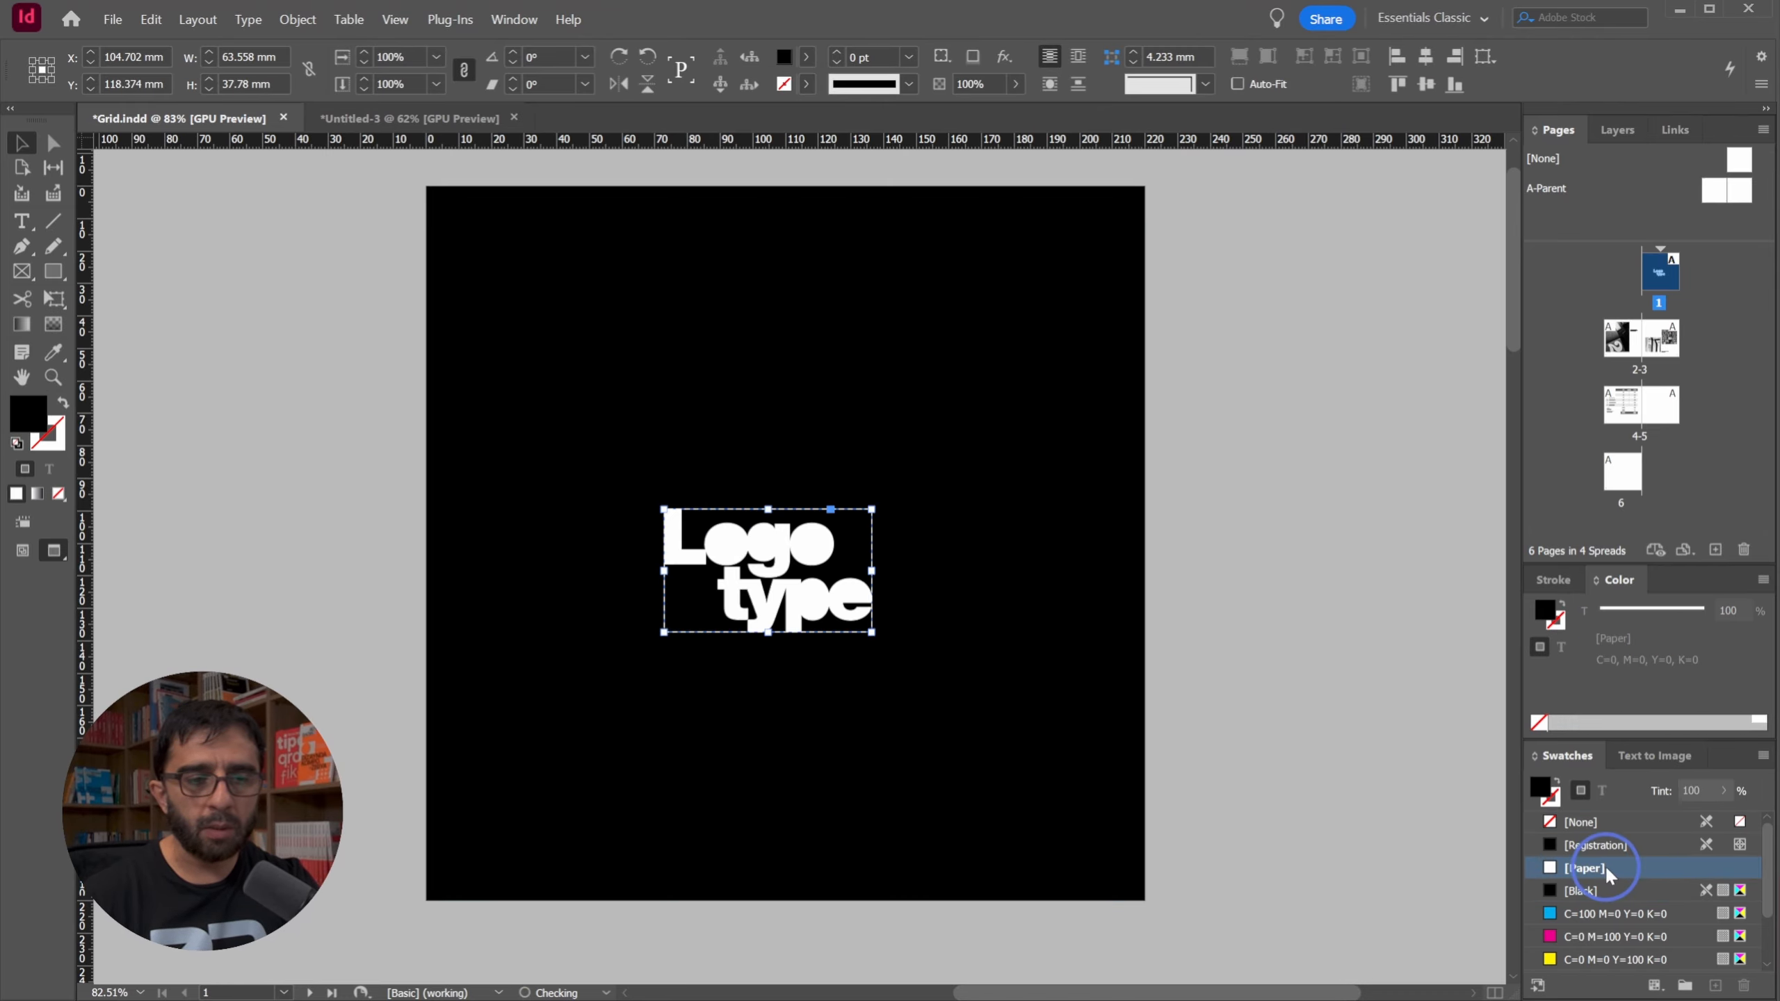
click(1261, 437)
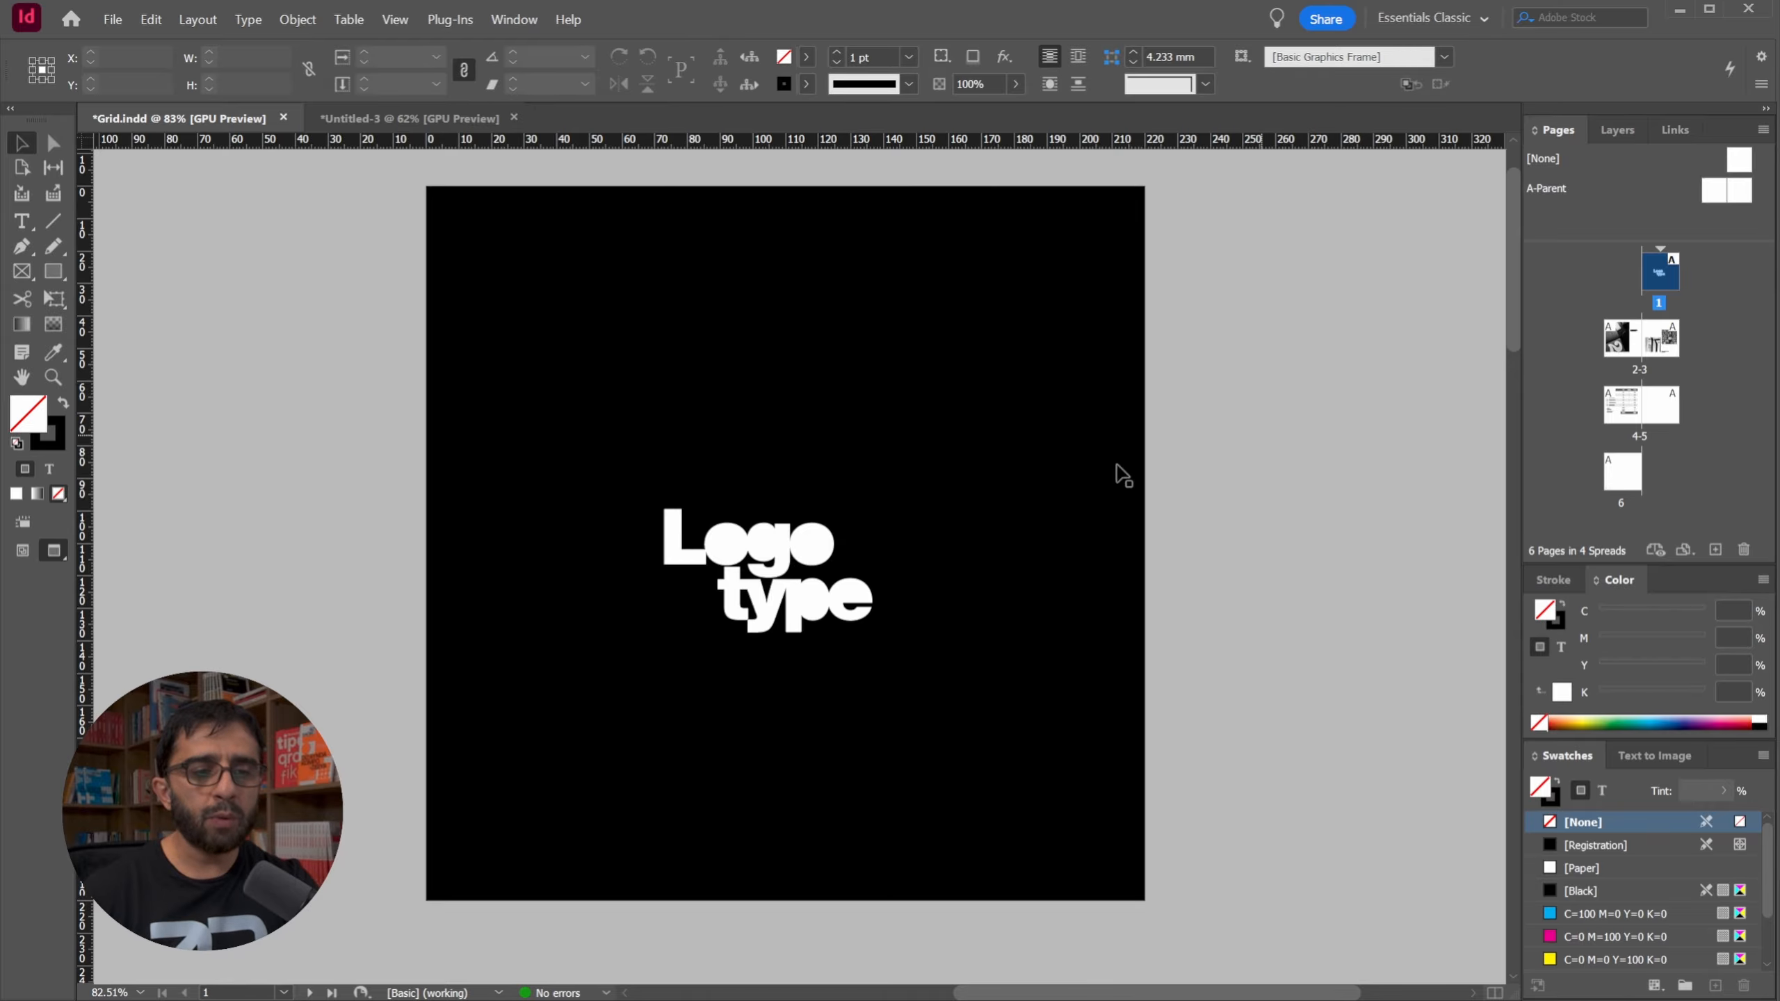
Try to center the pasted logotype horizontally and vertically using the alignment commands.
click(841, 522)
click(1424, 59)
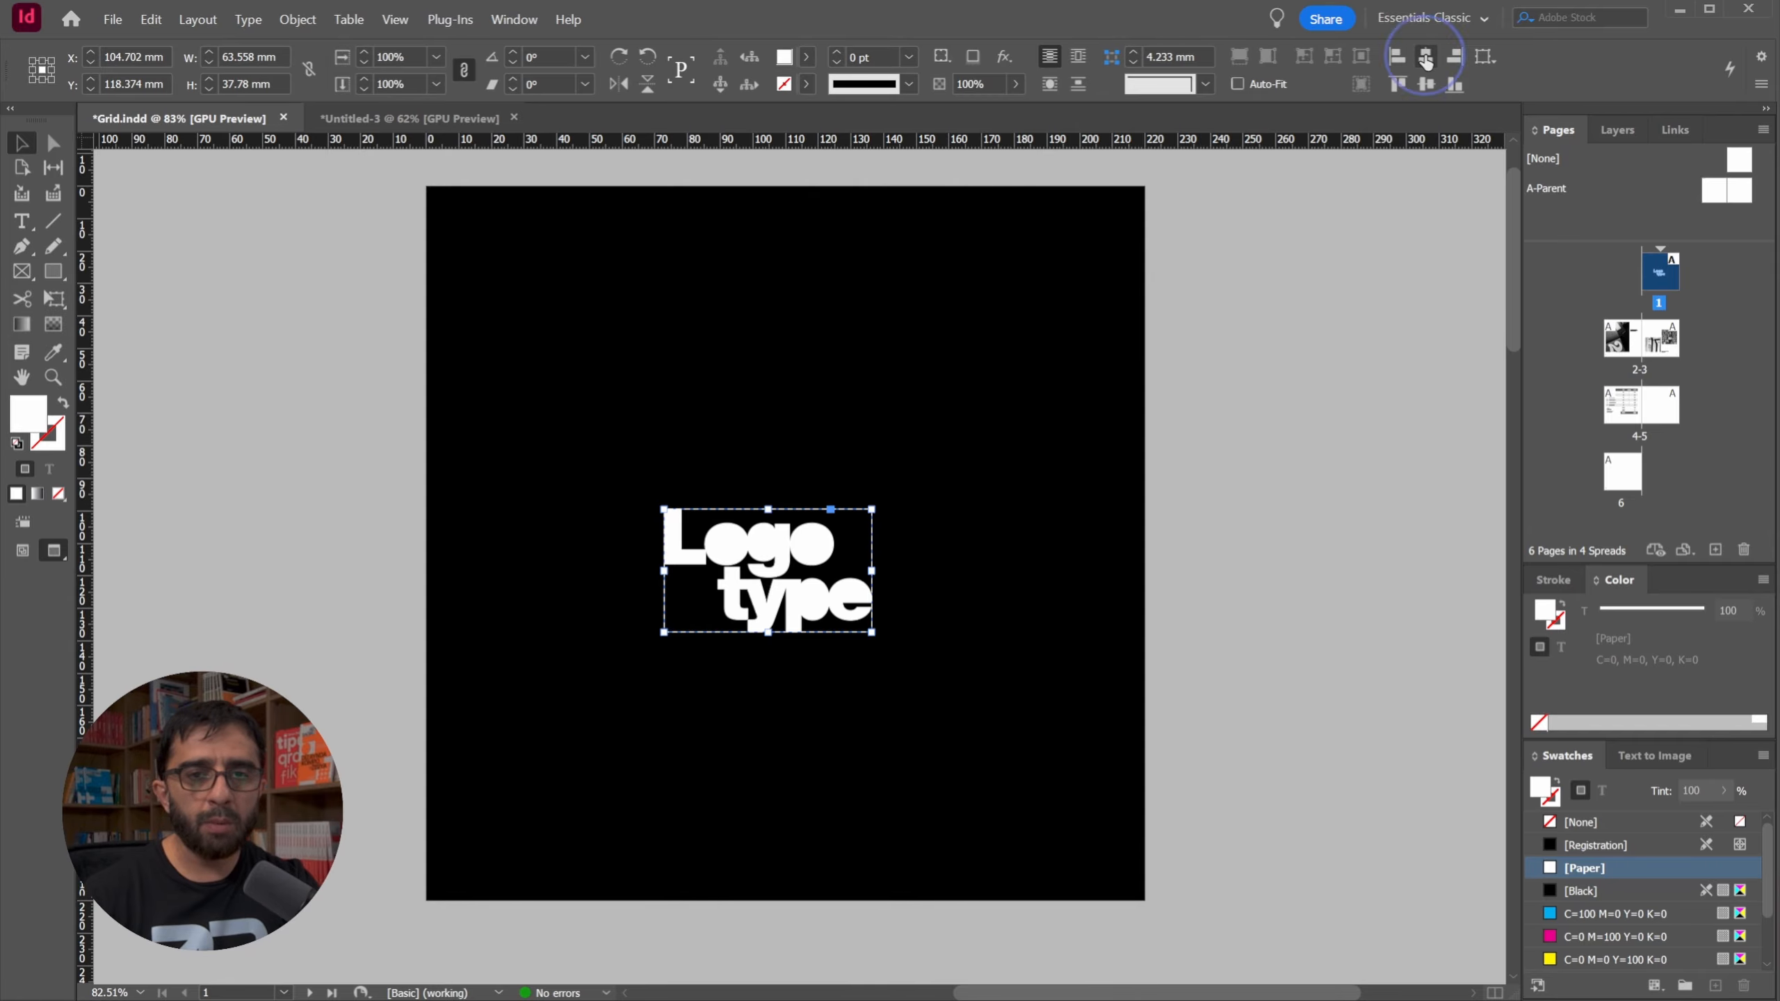
click(1423, 87)
click(1222, 422)
click(842, 559)
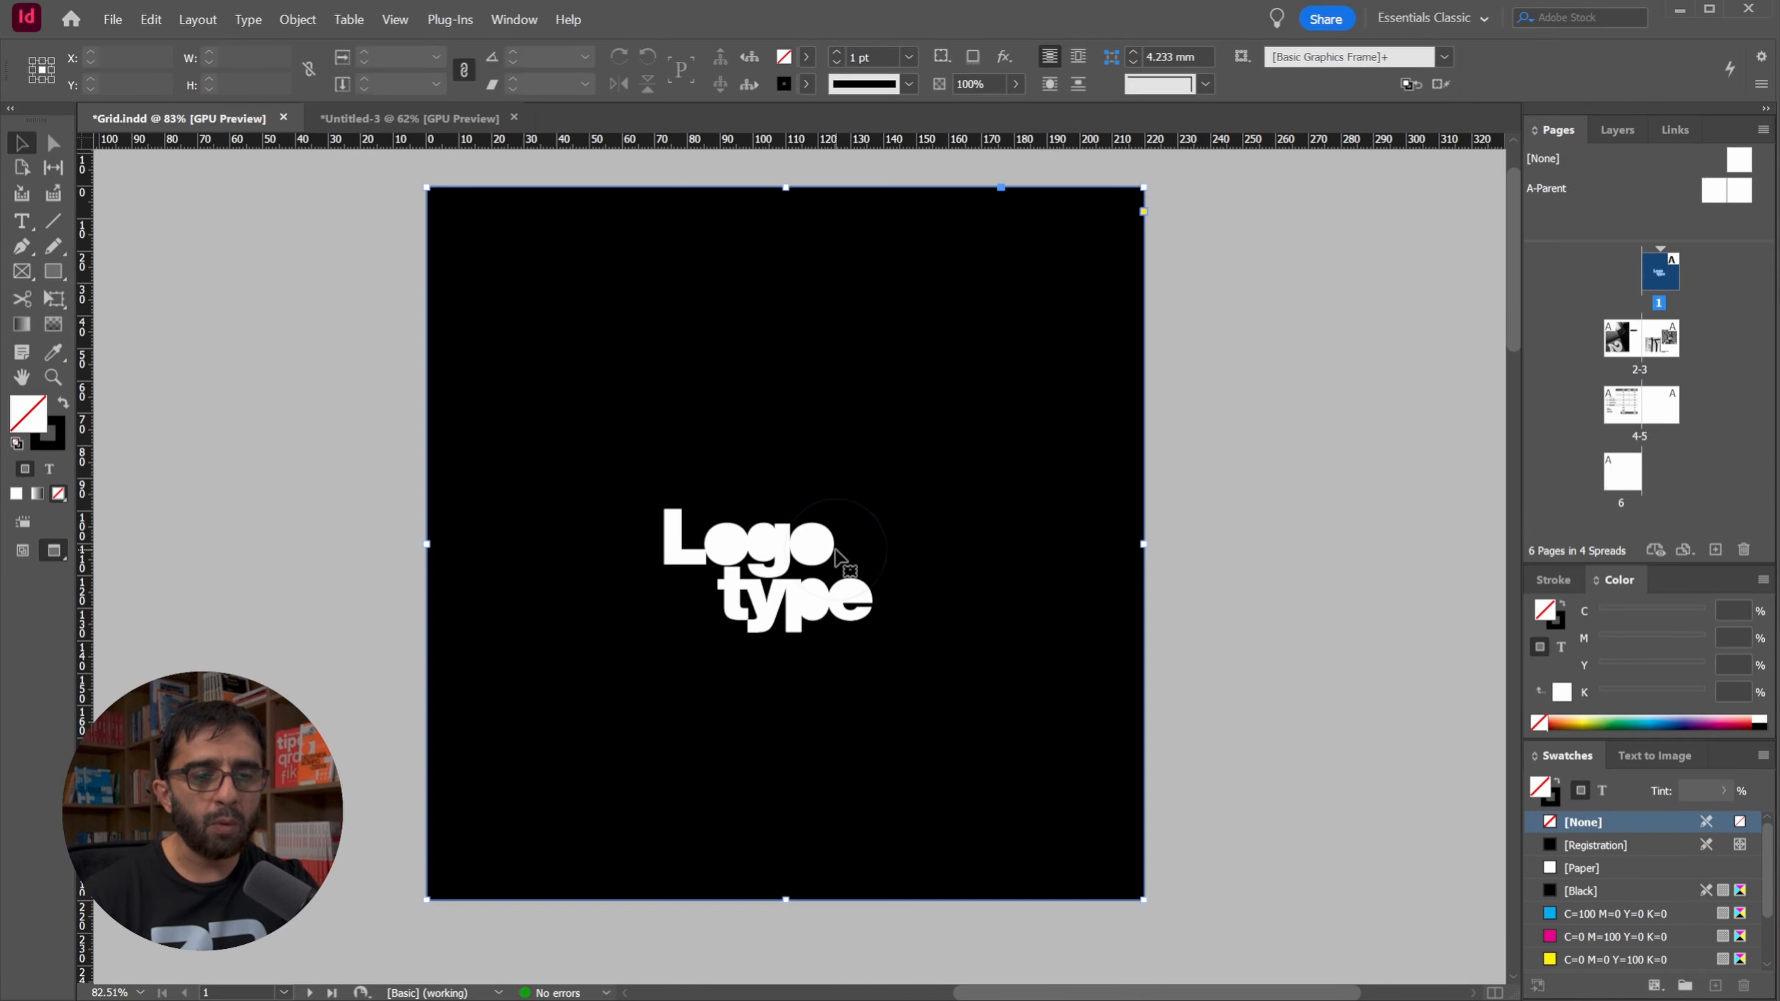
Move the pasted logotype to the upper-right area of the page and delete it.
click(791, 567)
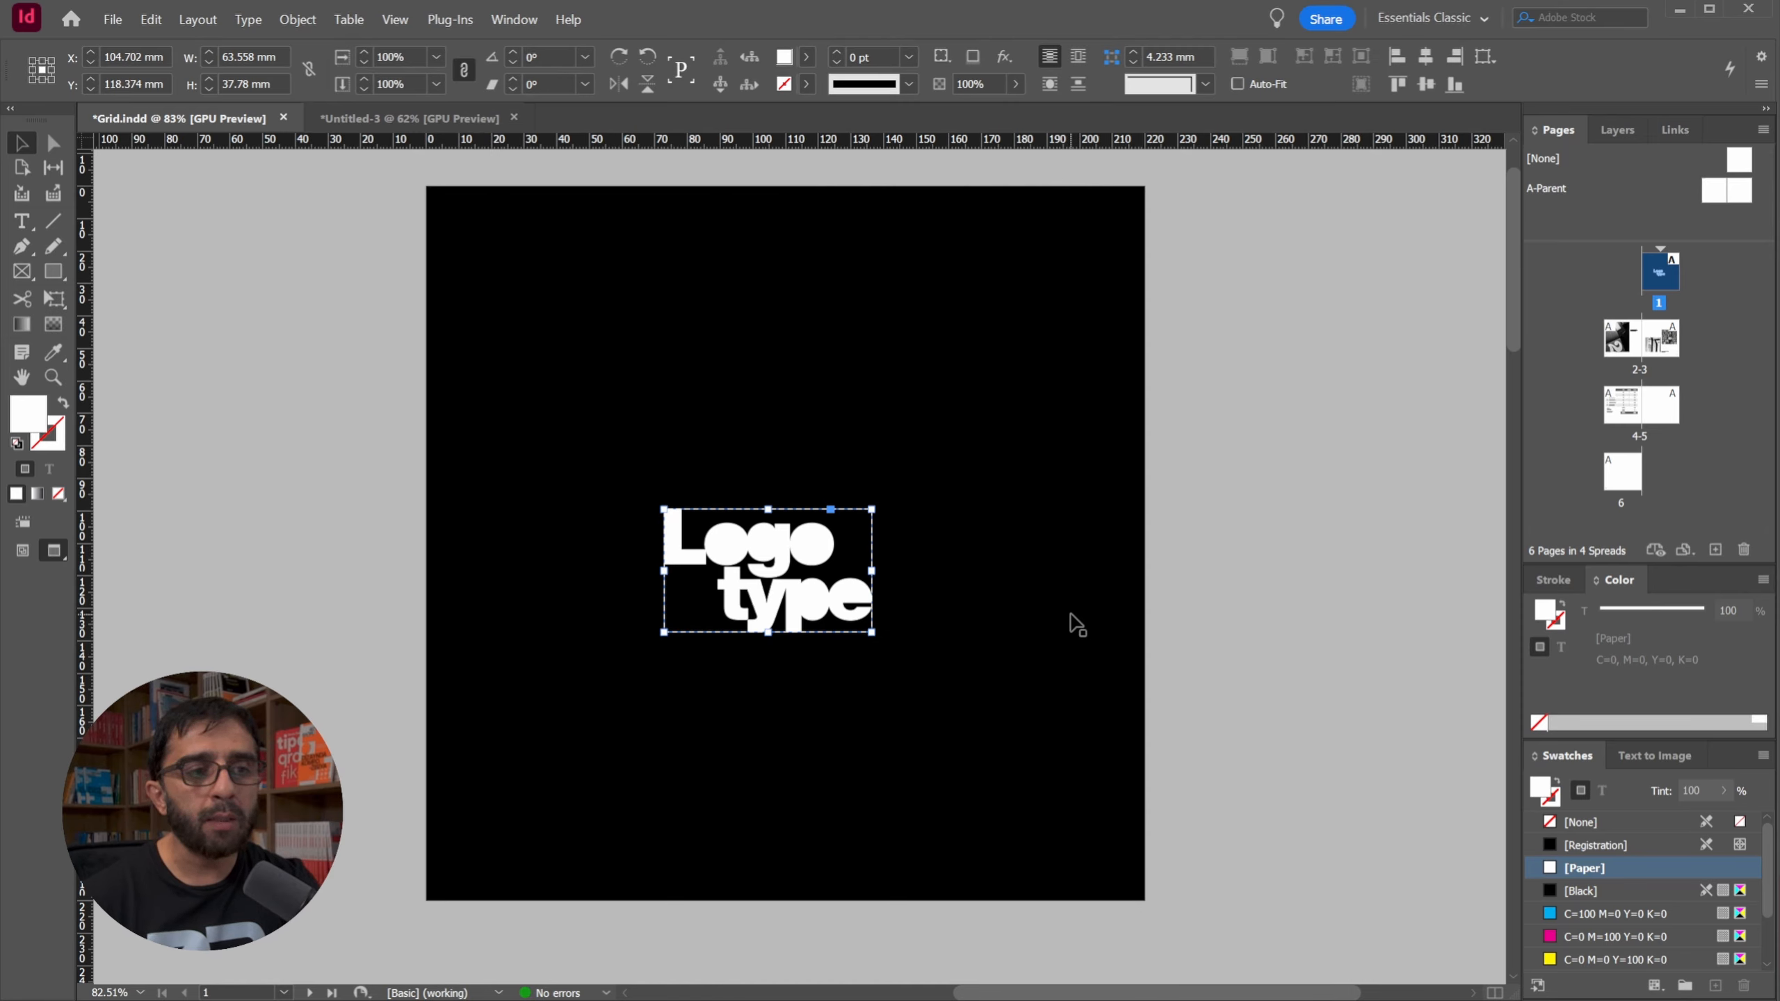
drag(790, 605, 958, 373)
click(1321, 295)
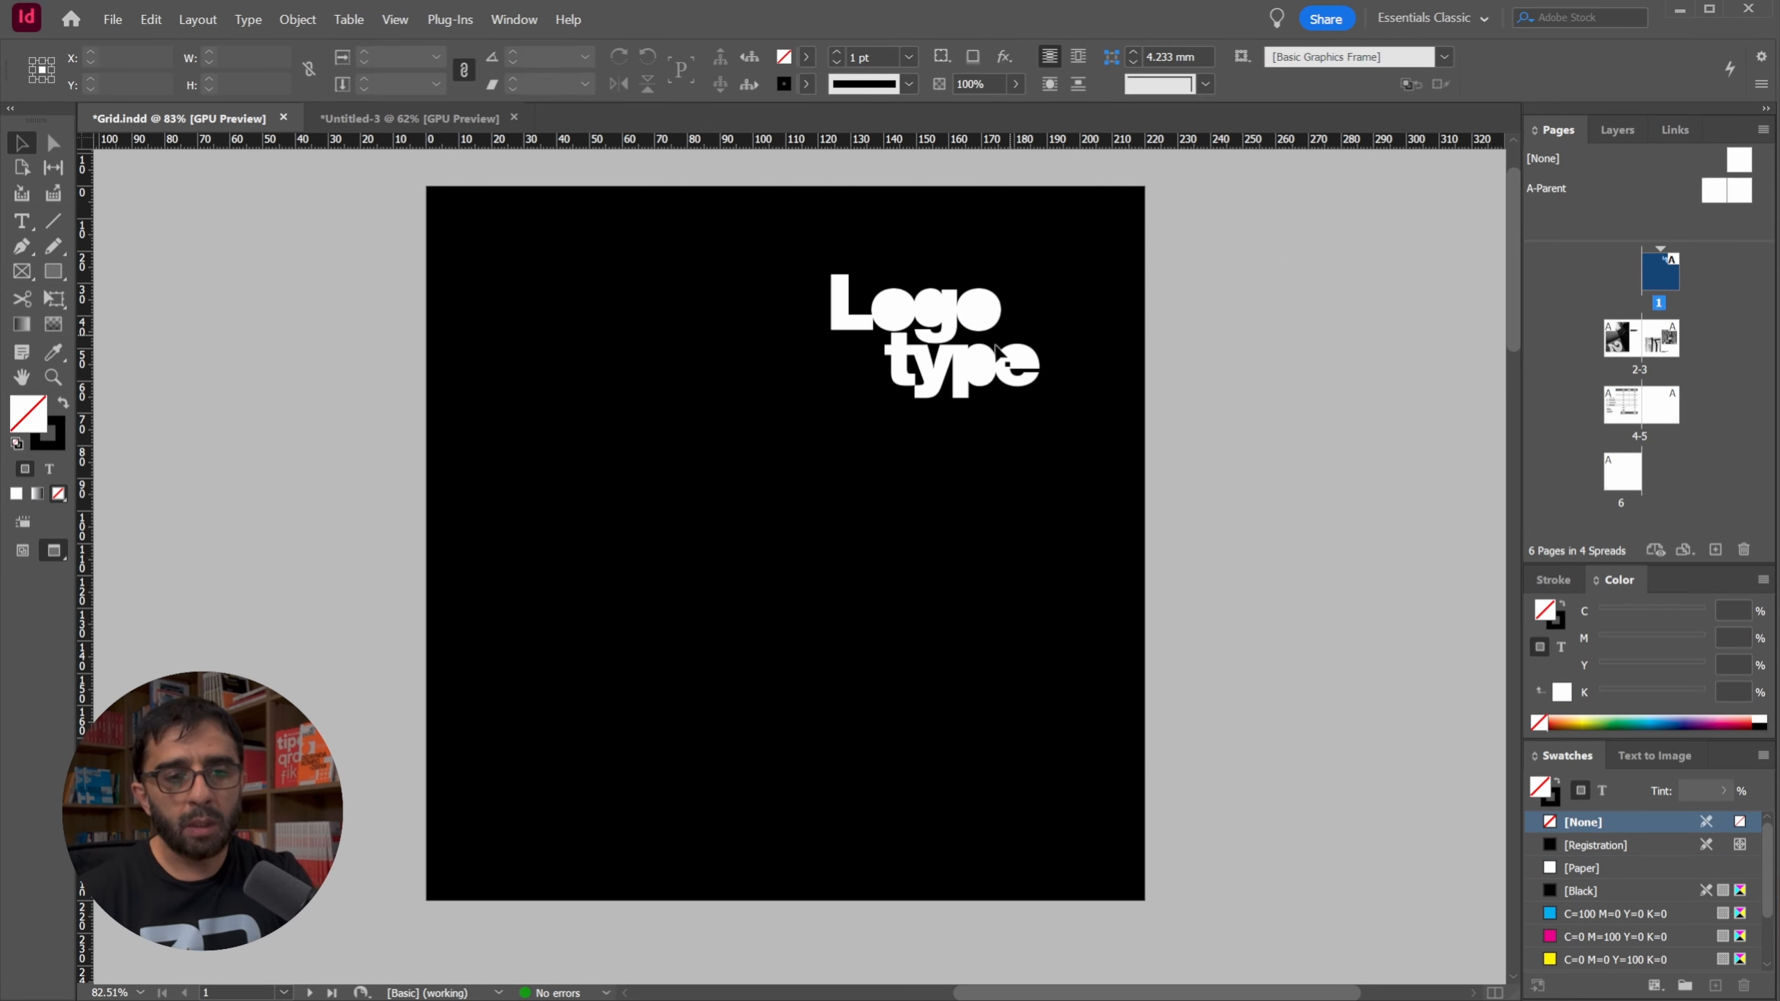
click(958, 366)
key(Delete)
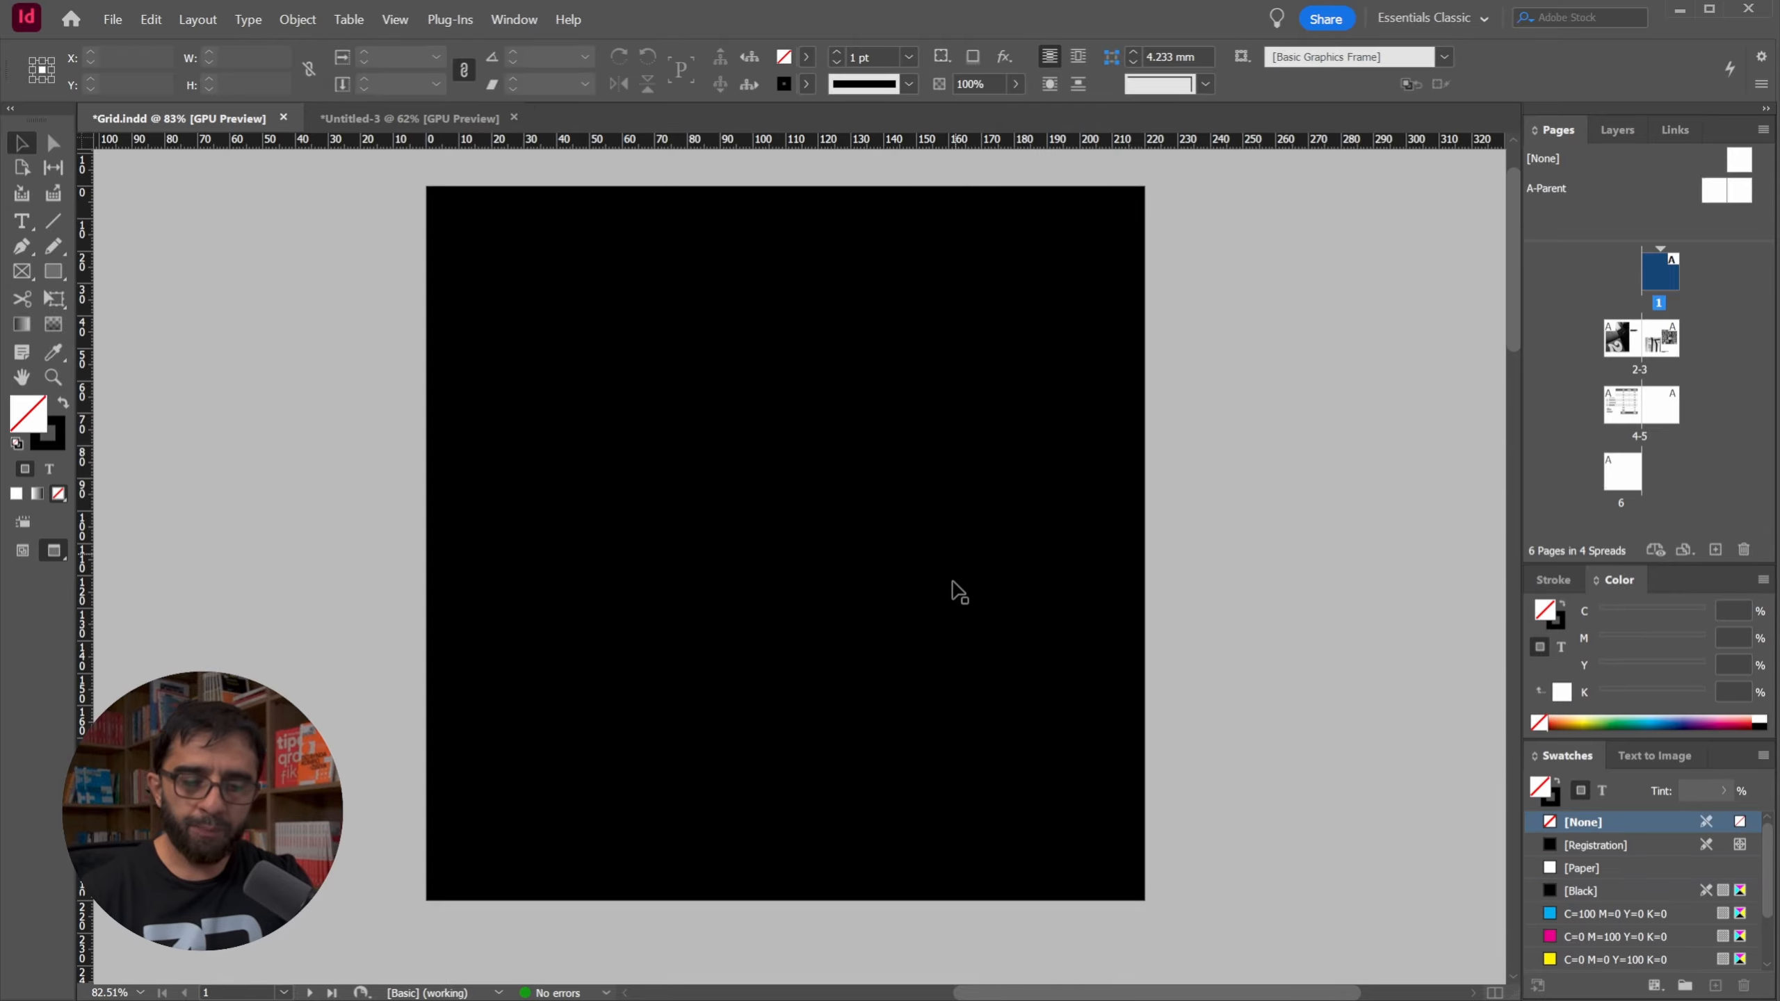
Switch to Illustrator and save the logotype.ai file.
click(1082, 1000)
click(702, 257)
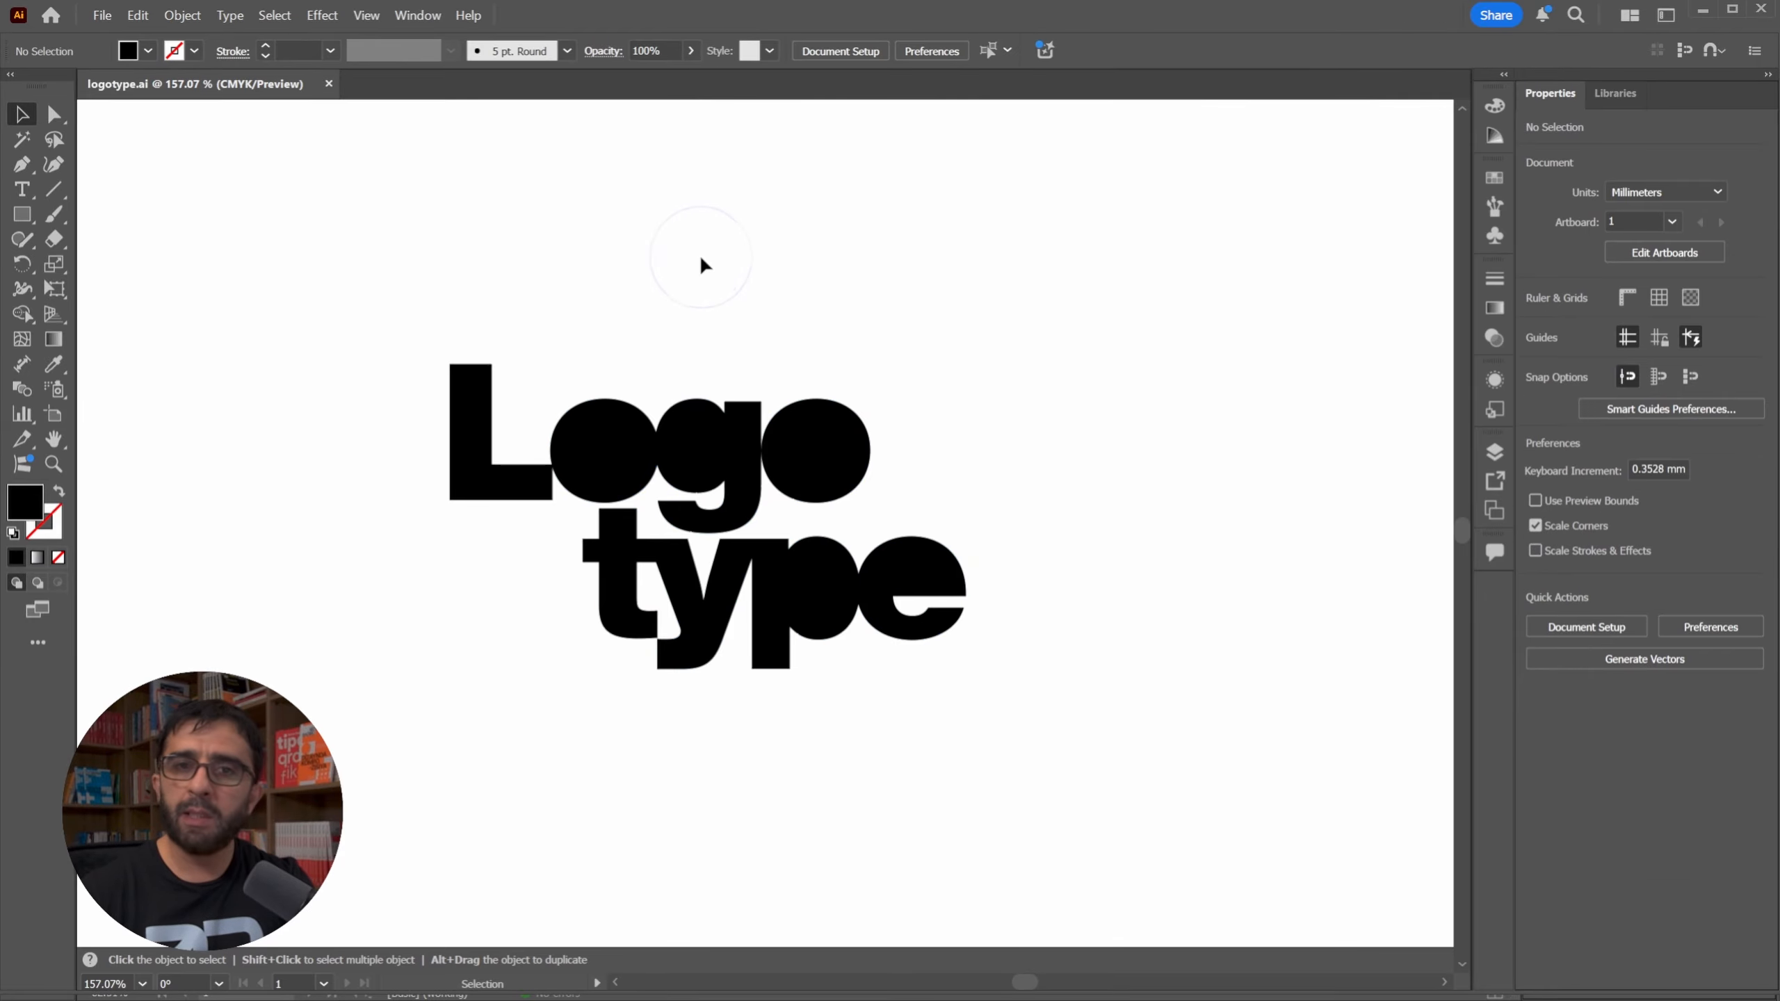
key(ctrl)
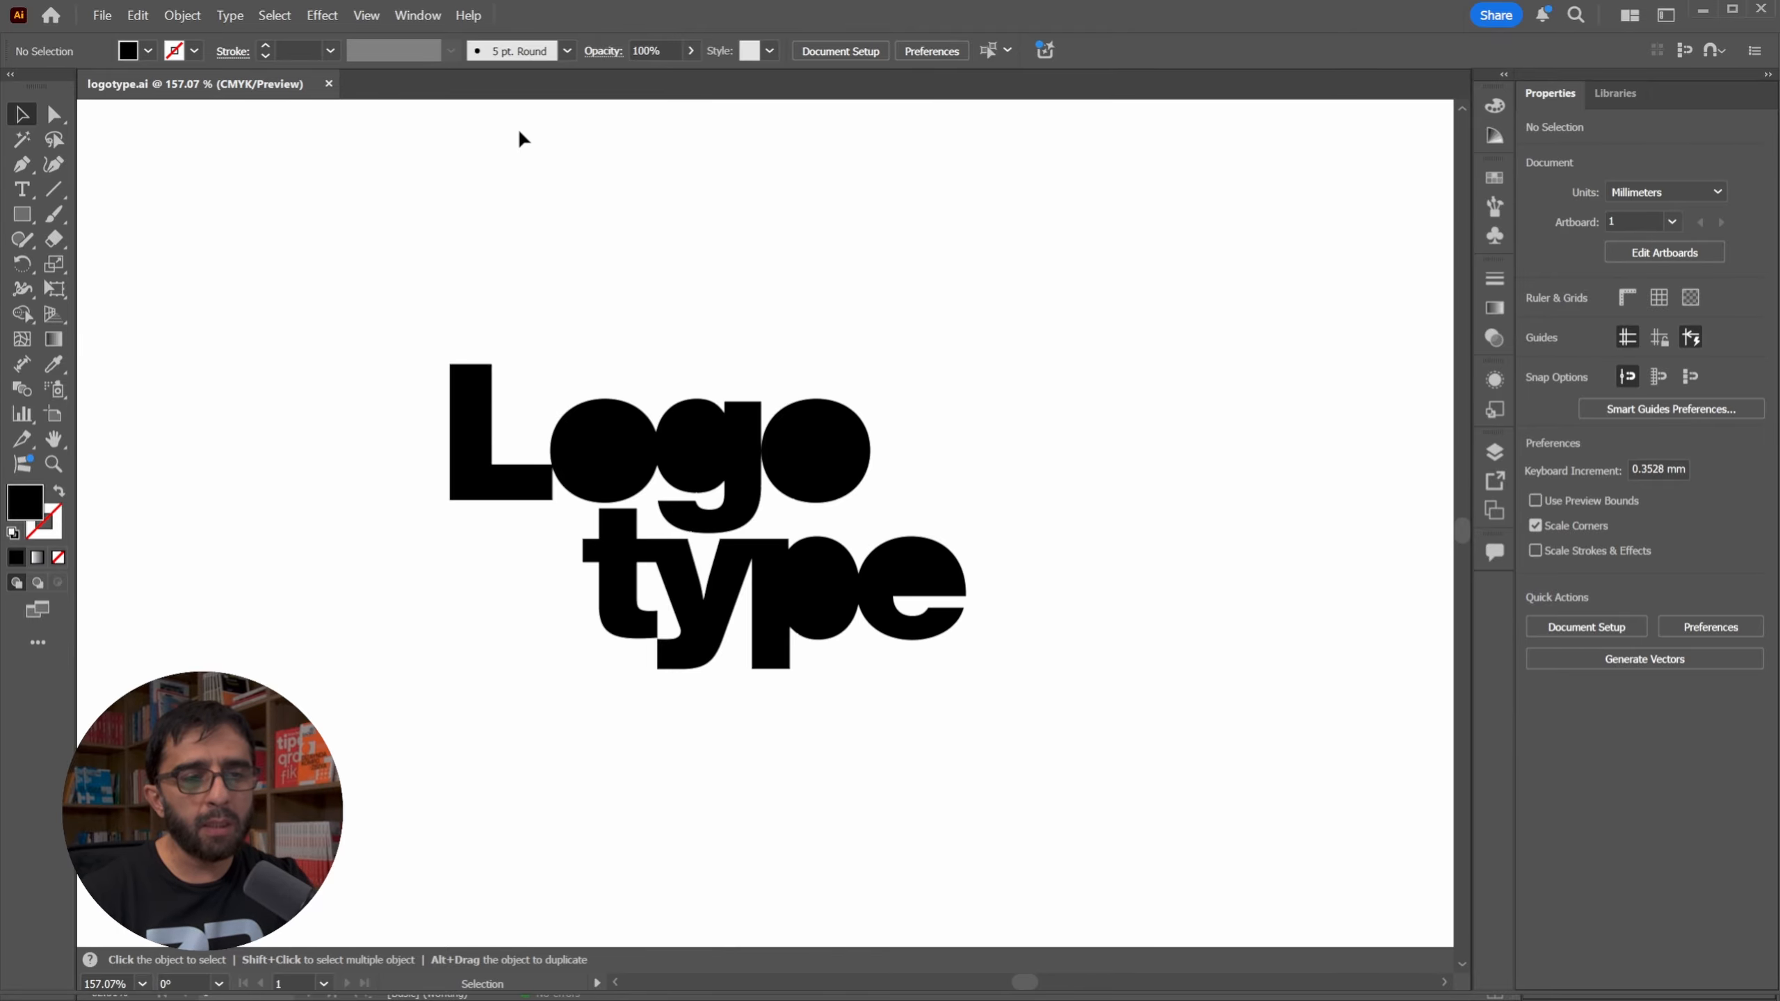
key(ctrl+s)
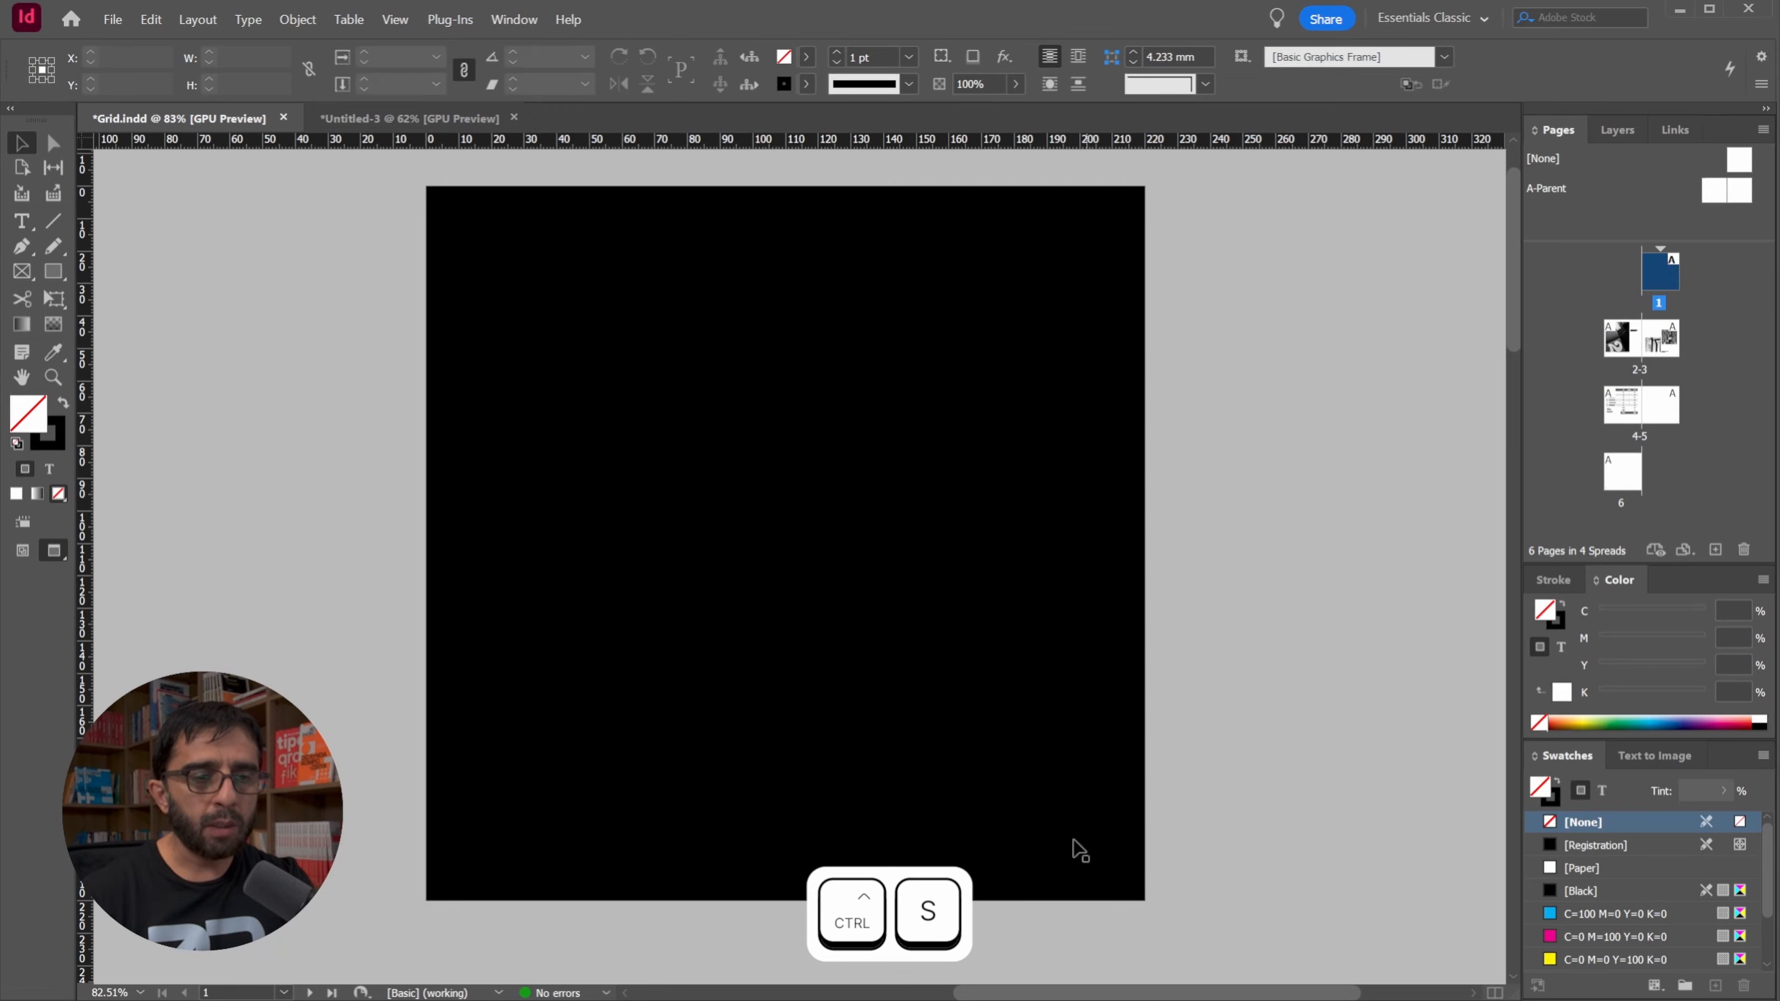
Return to InDesign and delete the black background rectangle from page 1.
click(476, 266)
click(264, 275)
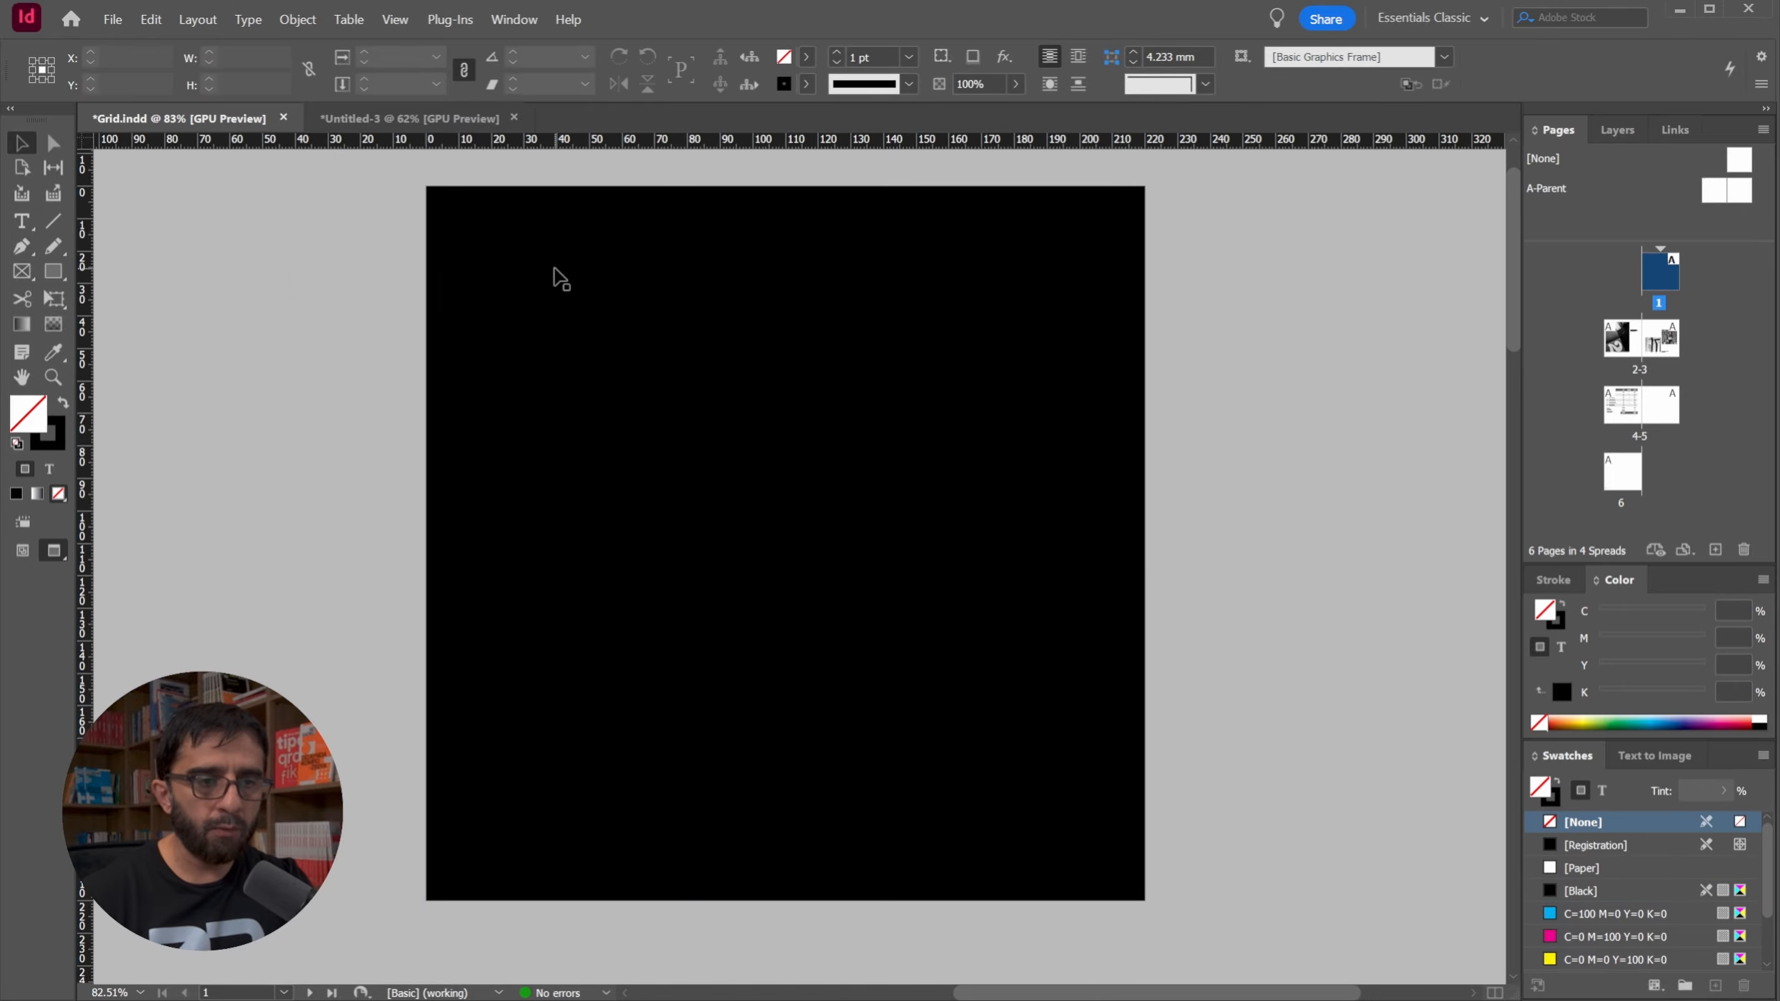
click(551, 273)
key(Delete)
Place the logotype Illustrator file from the images folder on page 1, about 105.5 mm wide and 62.7 mm high.
key(ctrl+d)
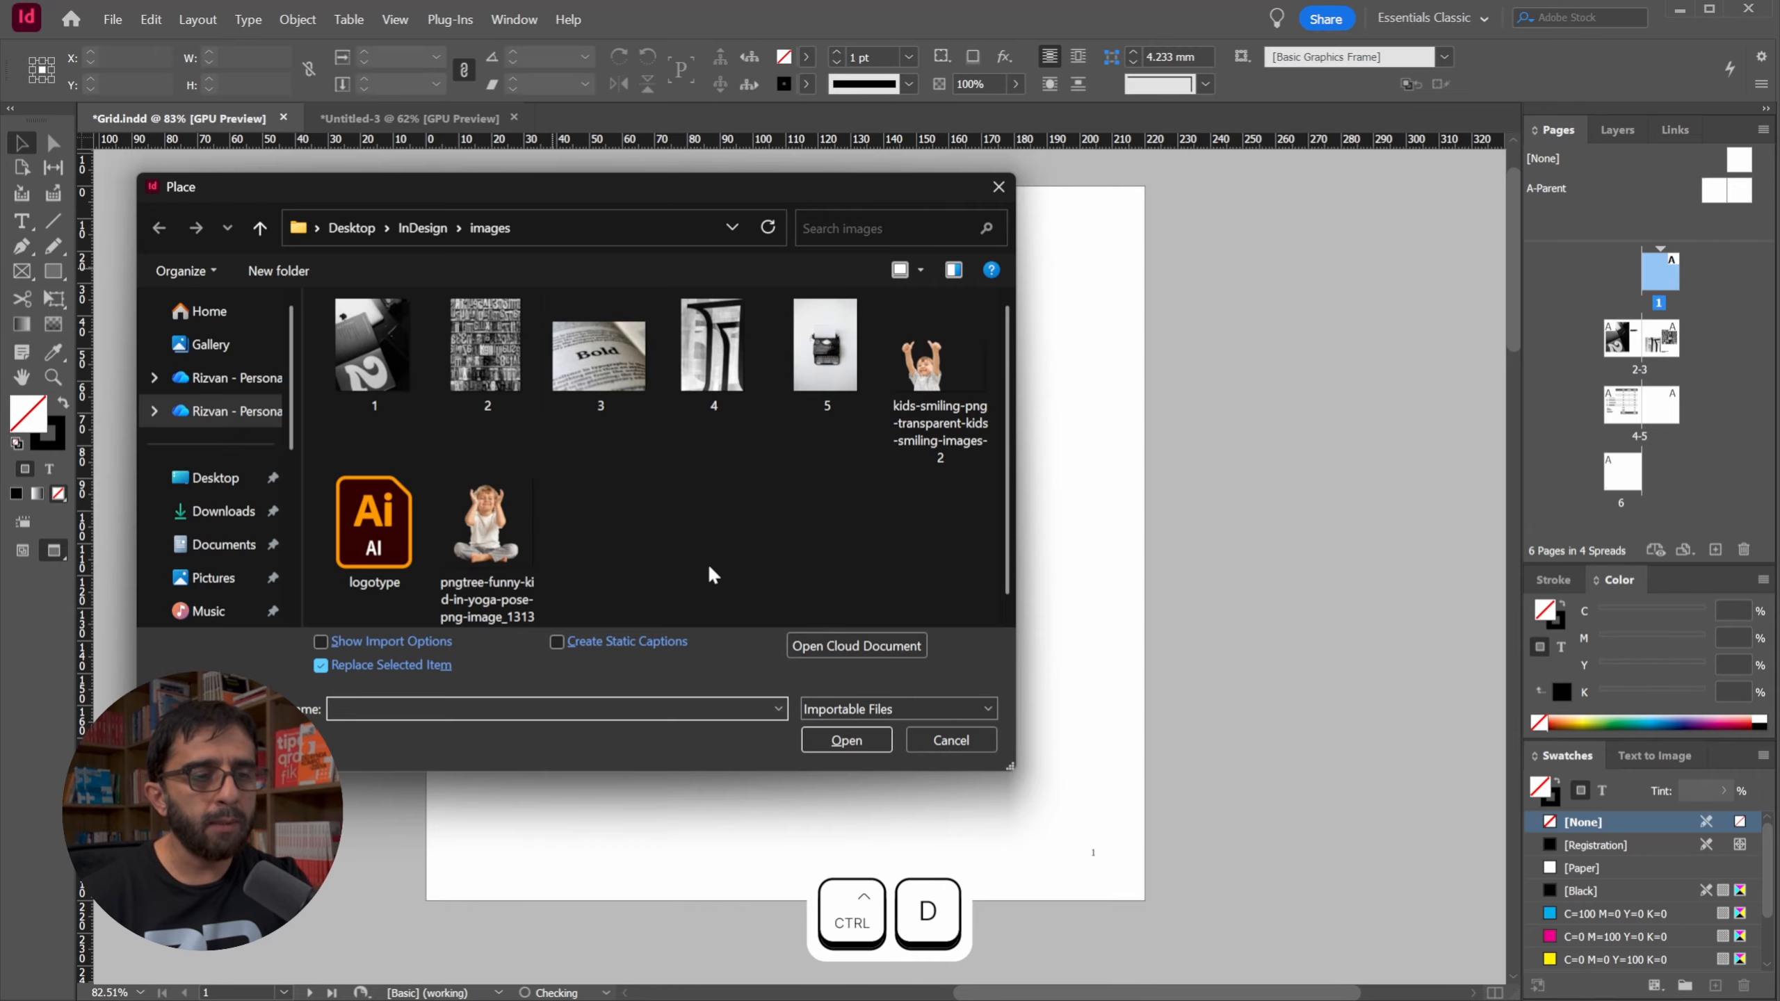
click(417, 545)
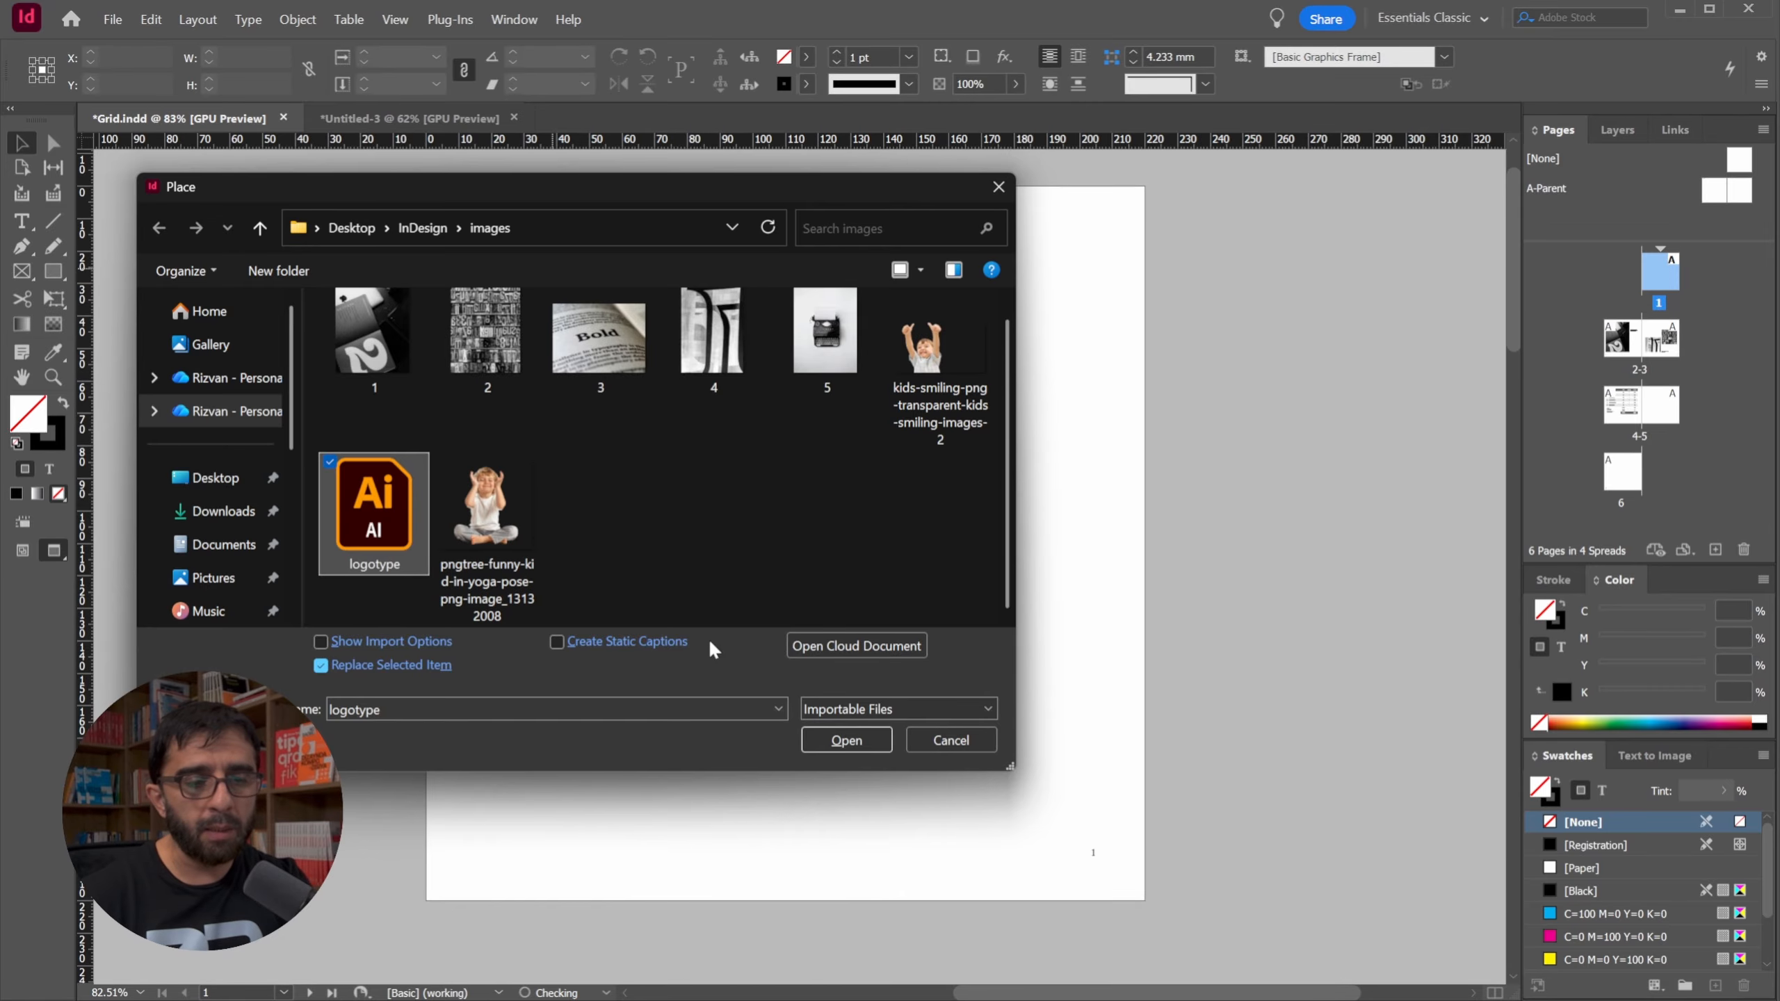
click(847, 740)
drag(583, 319, 923, 569)
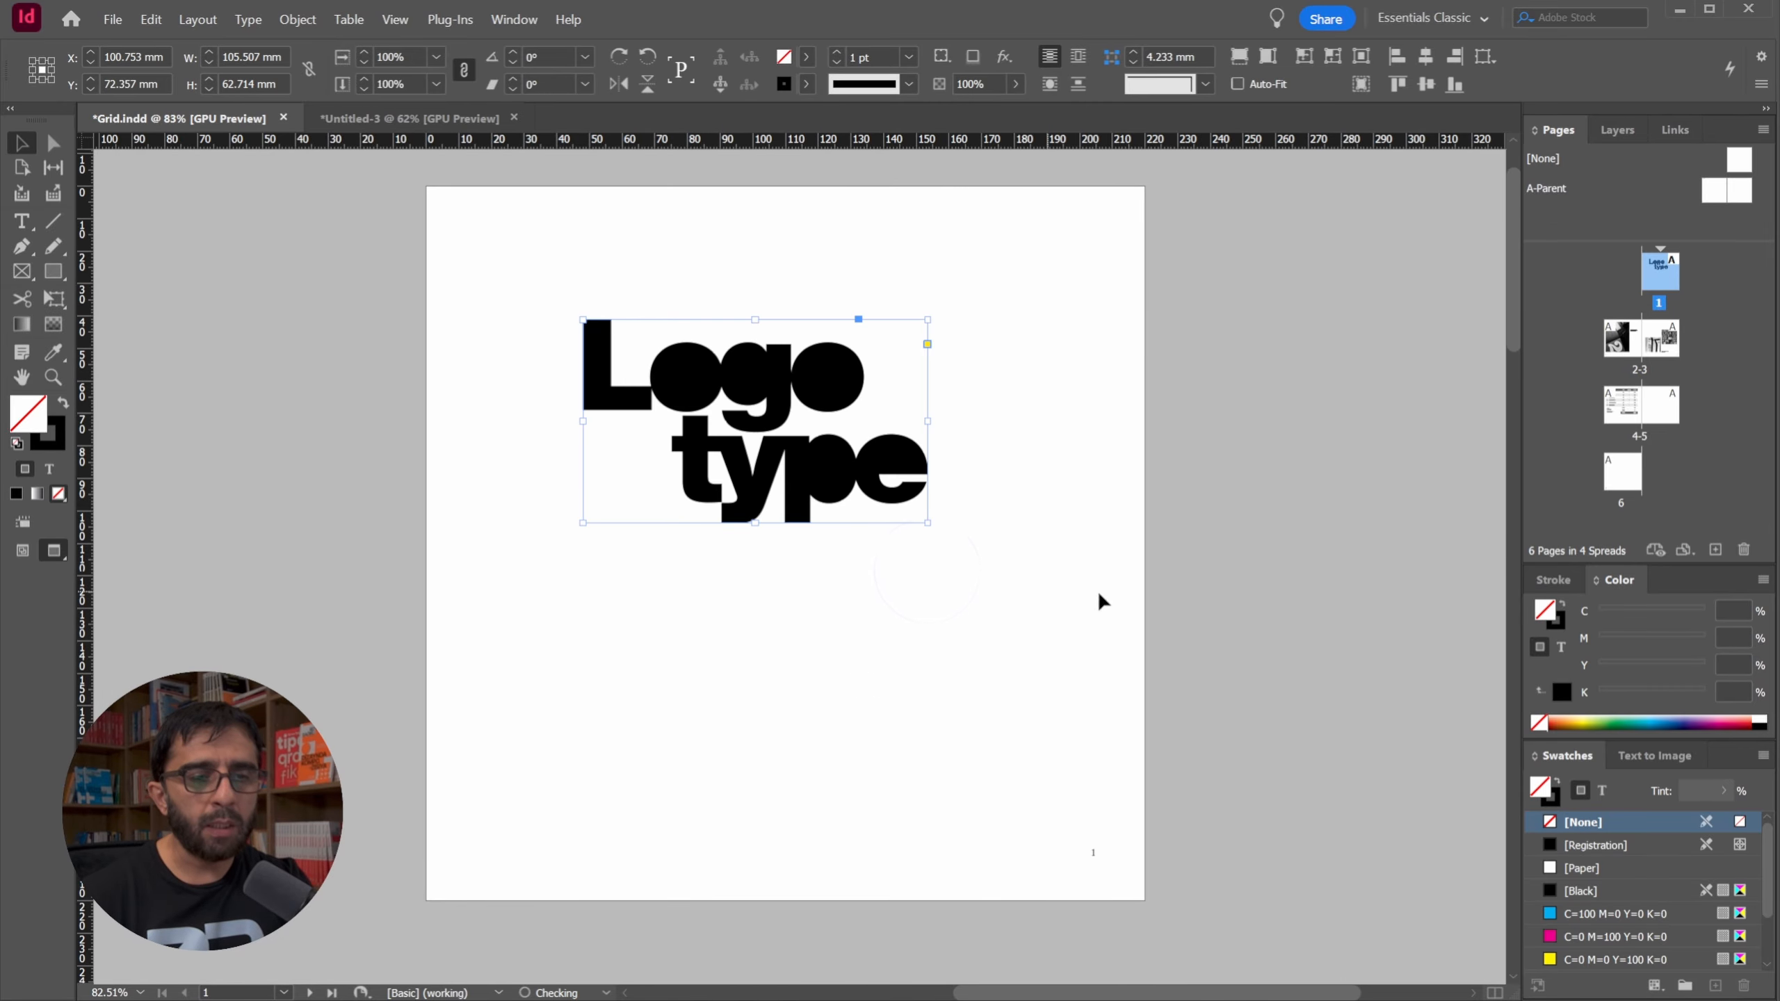
click(1291, 568)
Try a C=100 M=0 Y=0 K=0 fill on the placed logotype's frame and undo it.
click(847, 520)
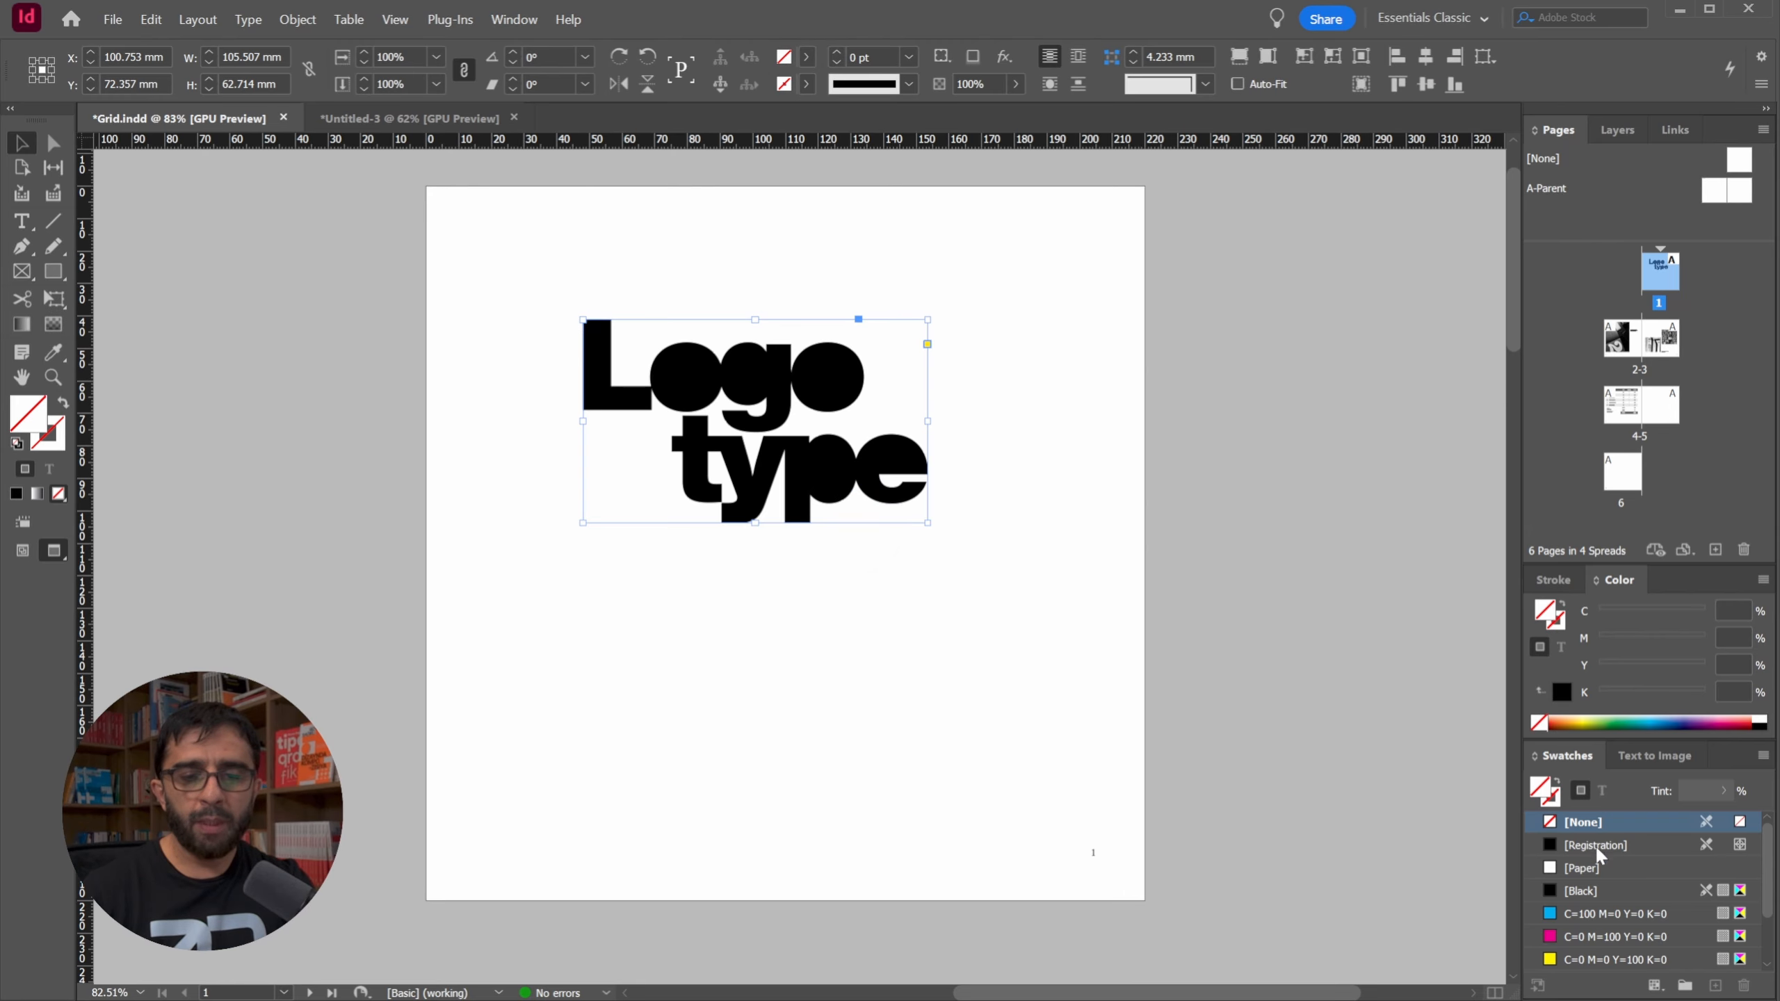
click(1612, 912)
click(1097, 554)
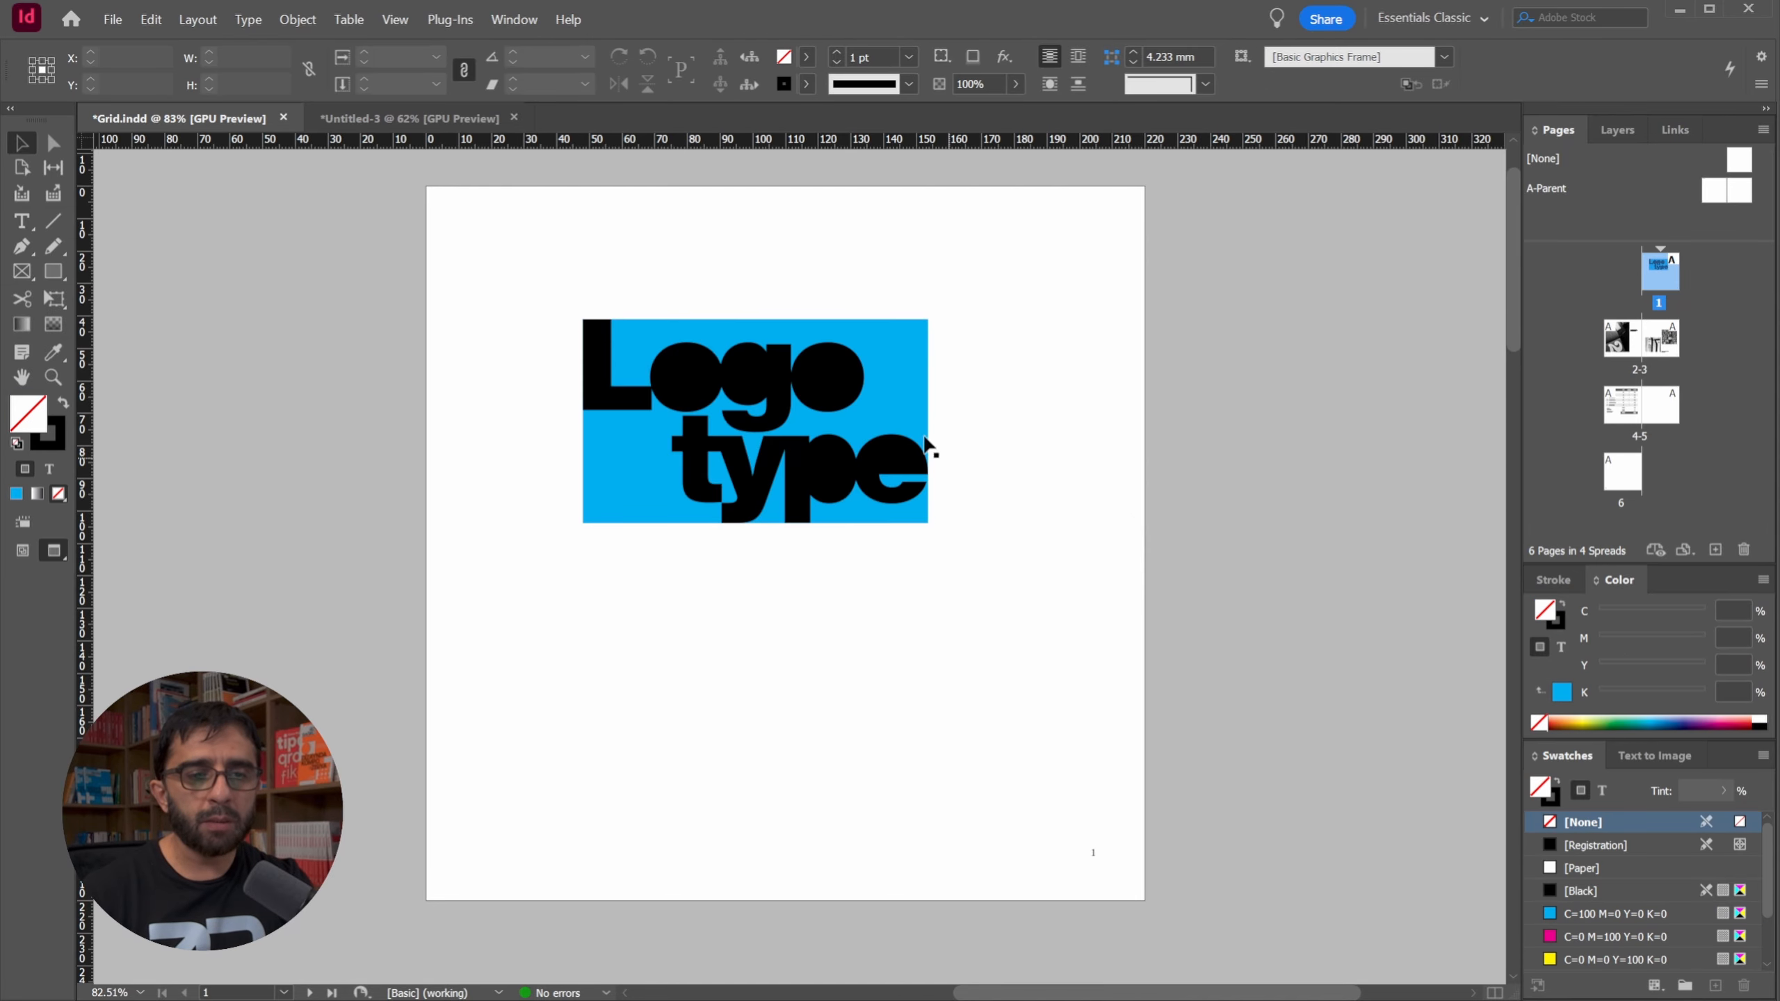
key(ctrl)
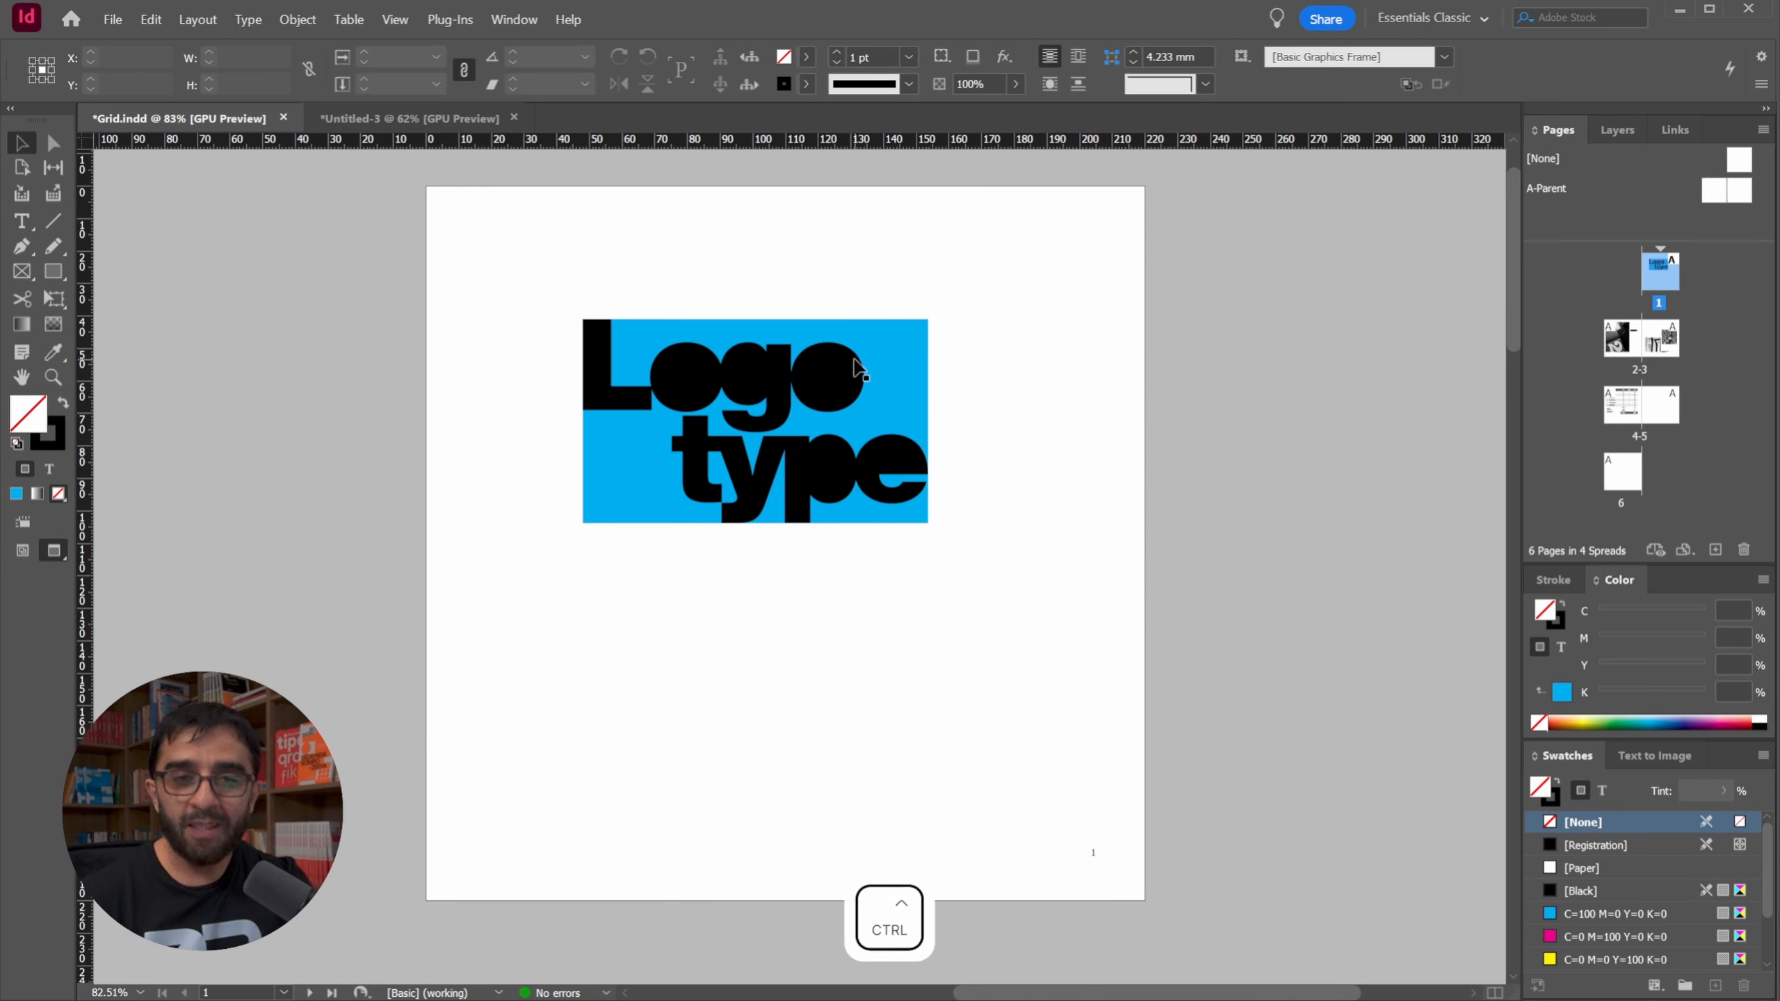
key(ctrl+z)
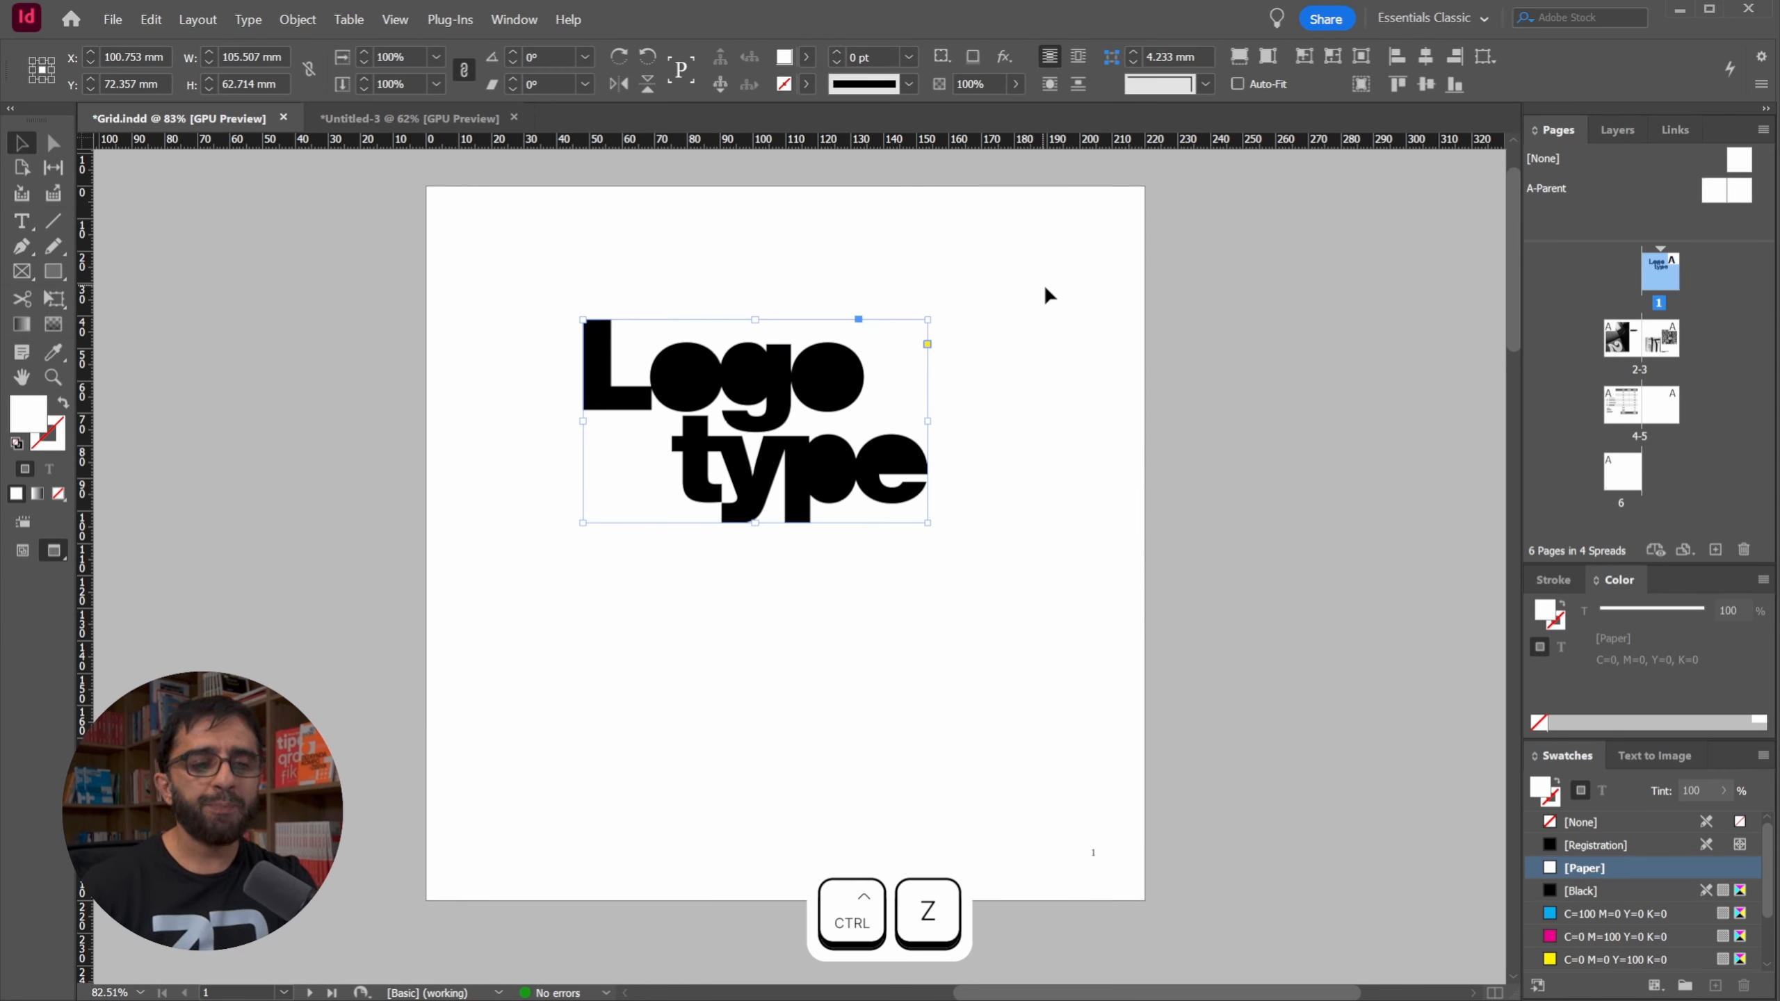
Try to shift the logotype artwork within its frame and undo the shift.
drag(752, 415, 715, 374)
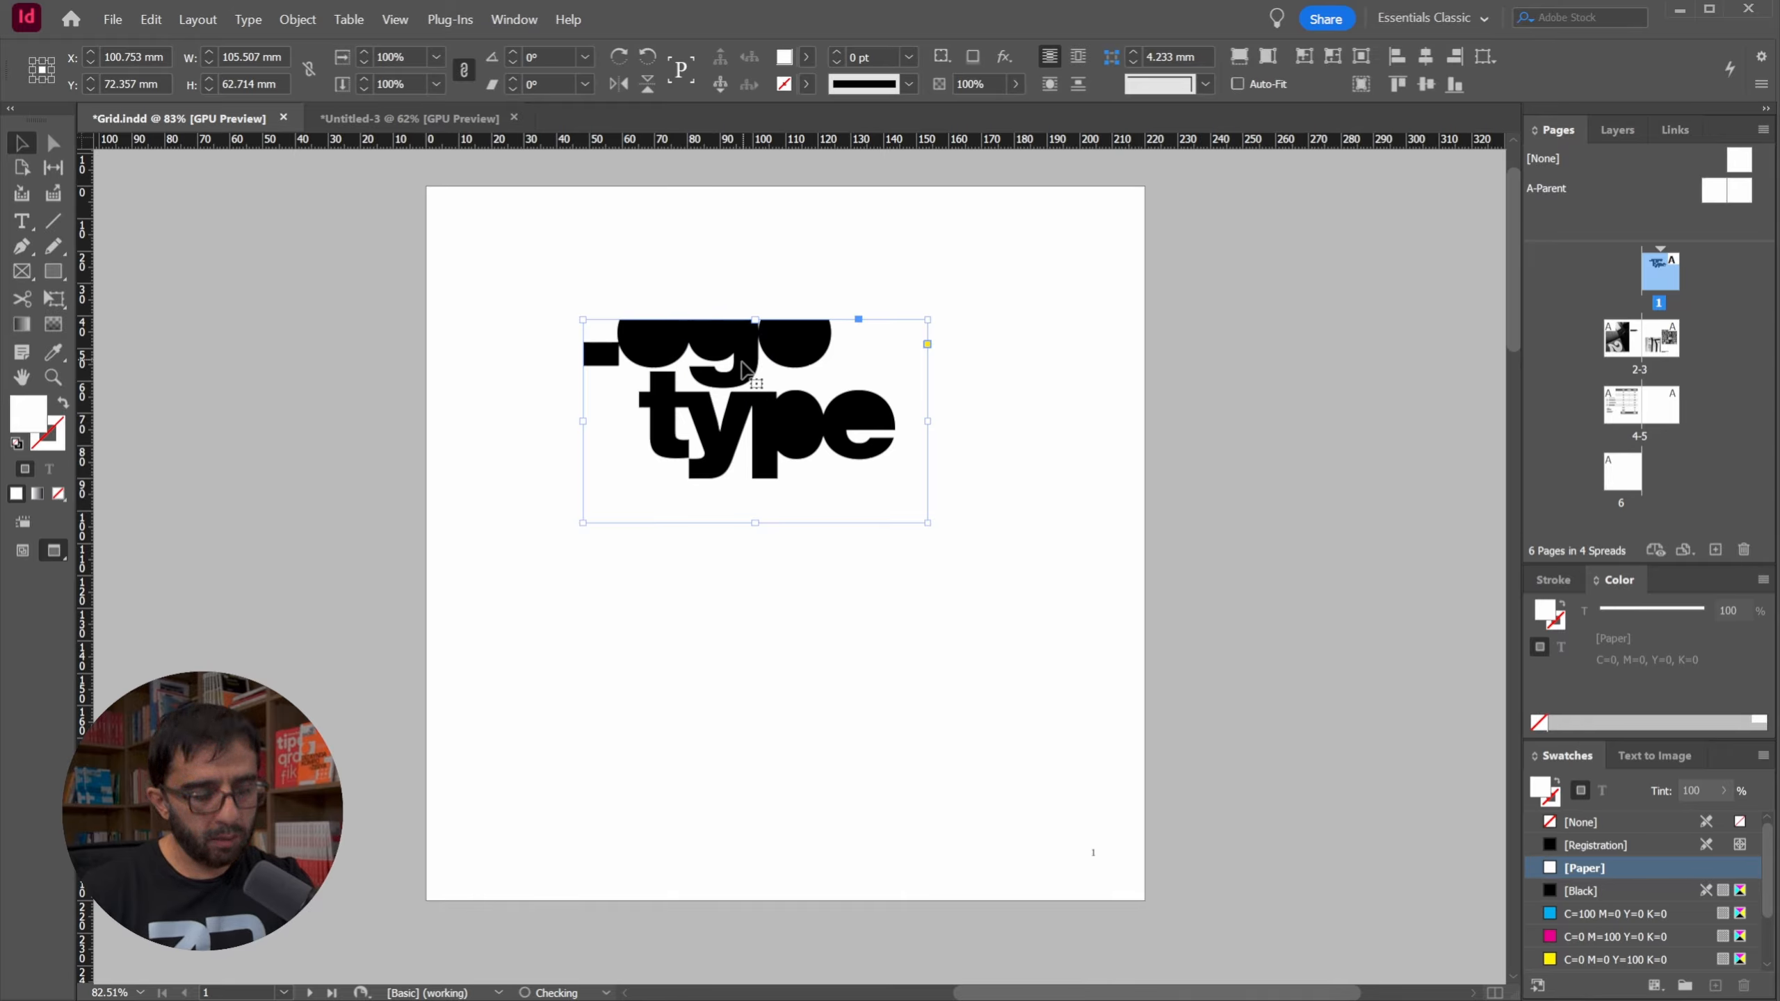
key(ctrl+z)
click(1045, 341)
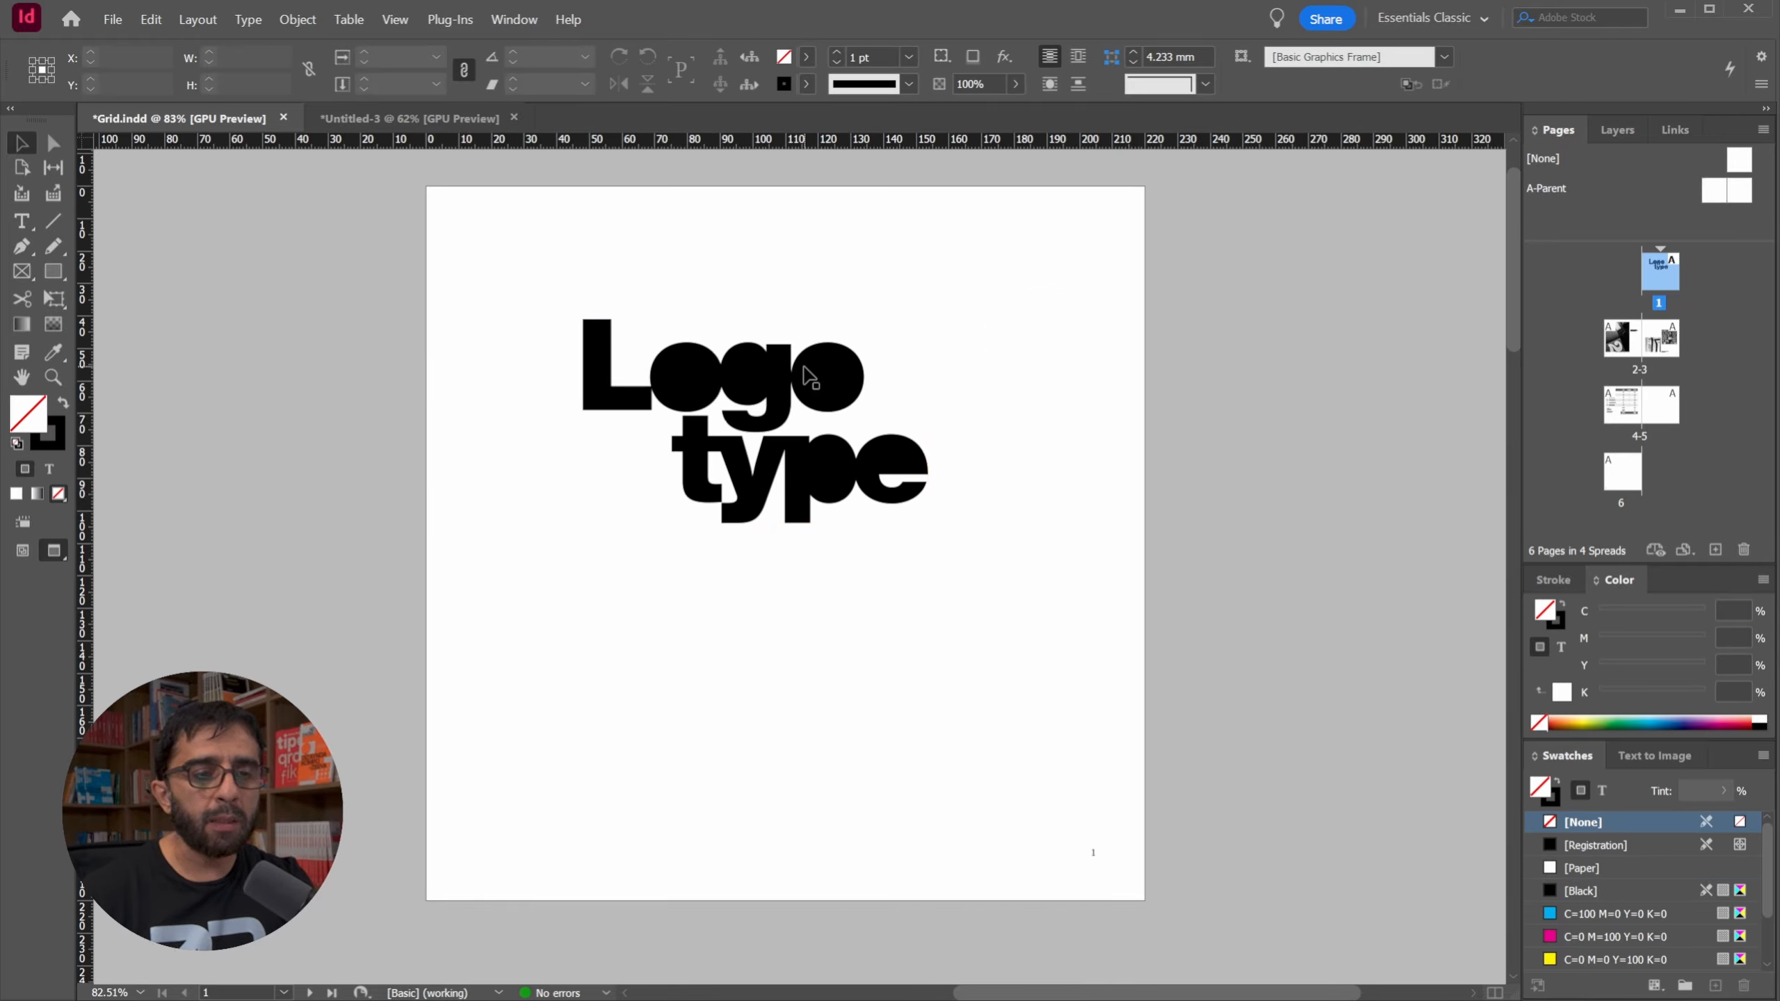
Open the placed logotype on page 1 for editing in Adobe Illustrator 2025.
right_click(783, 379)
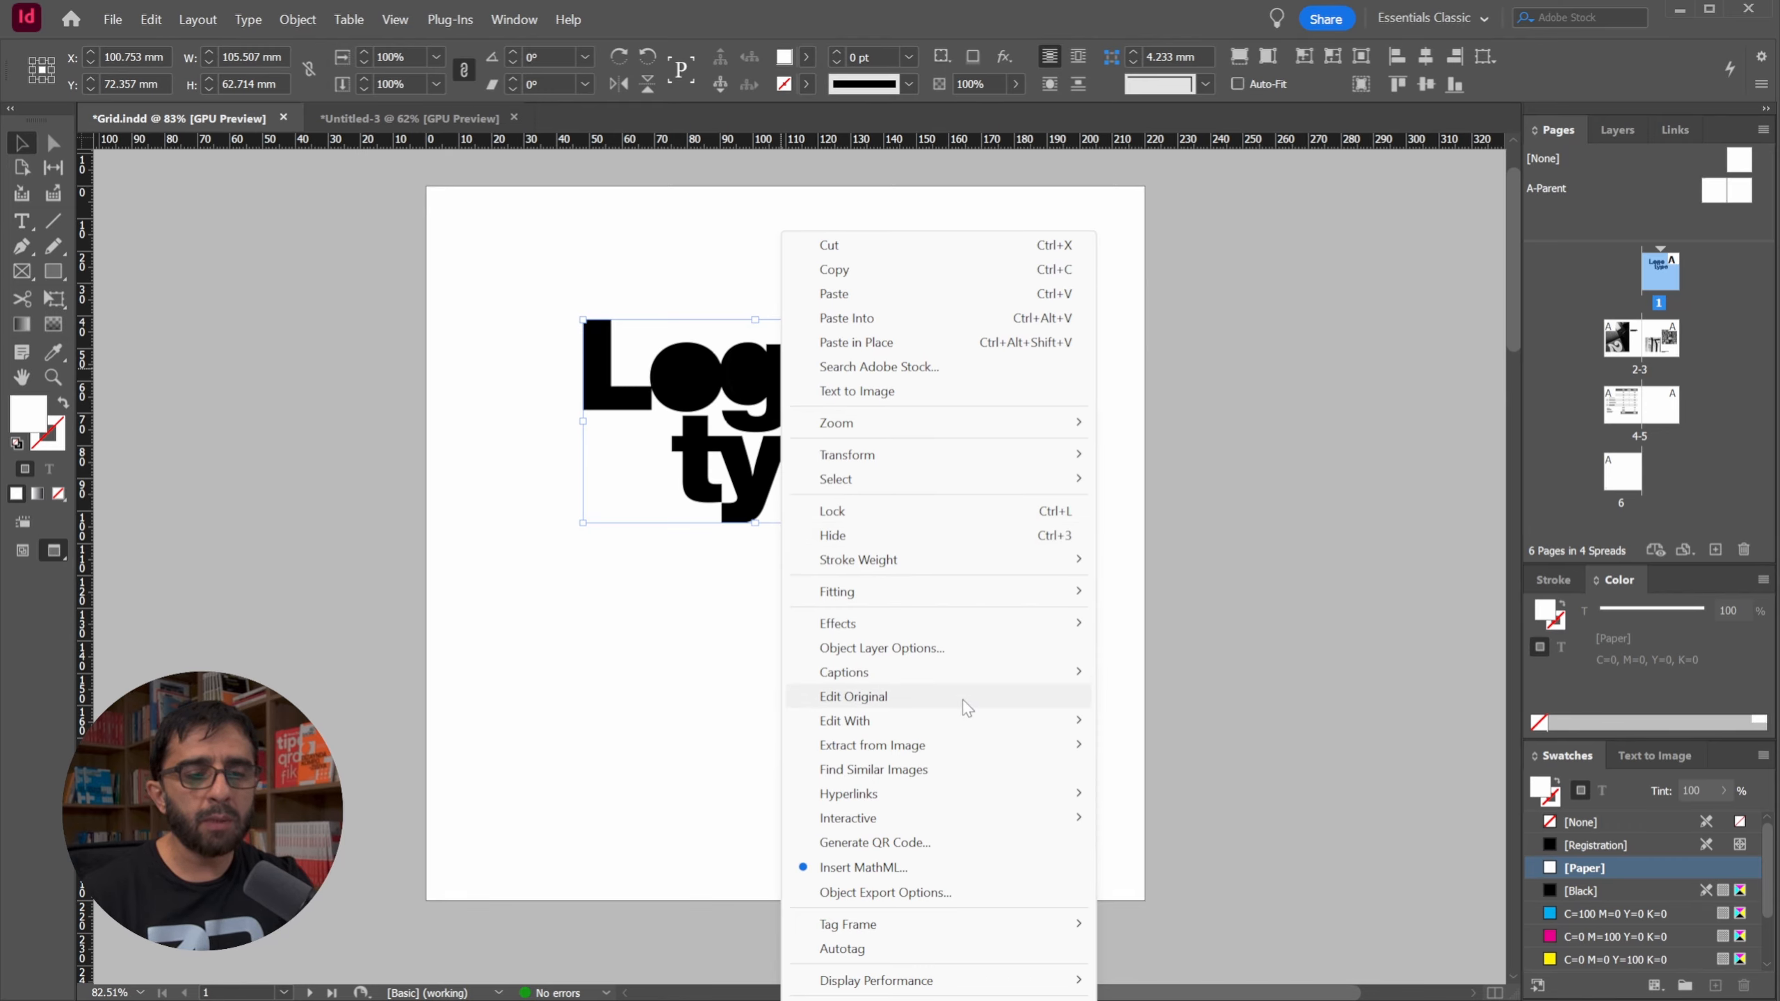
mouse_move(971, 726)
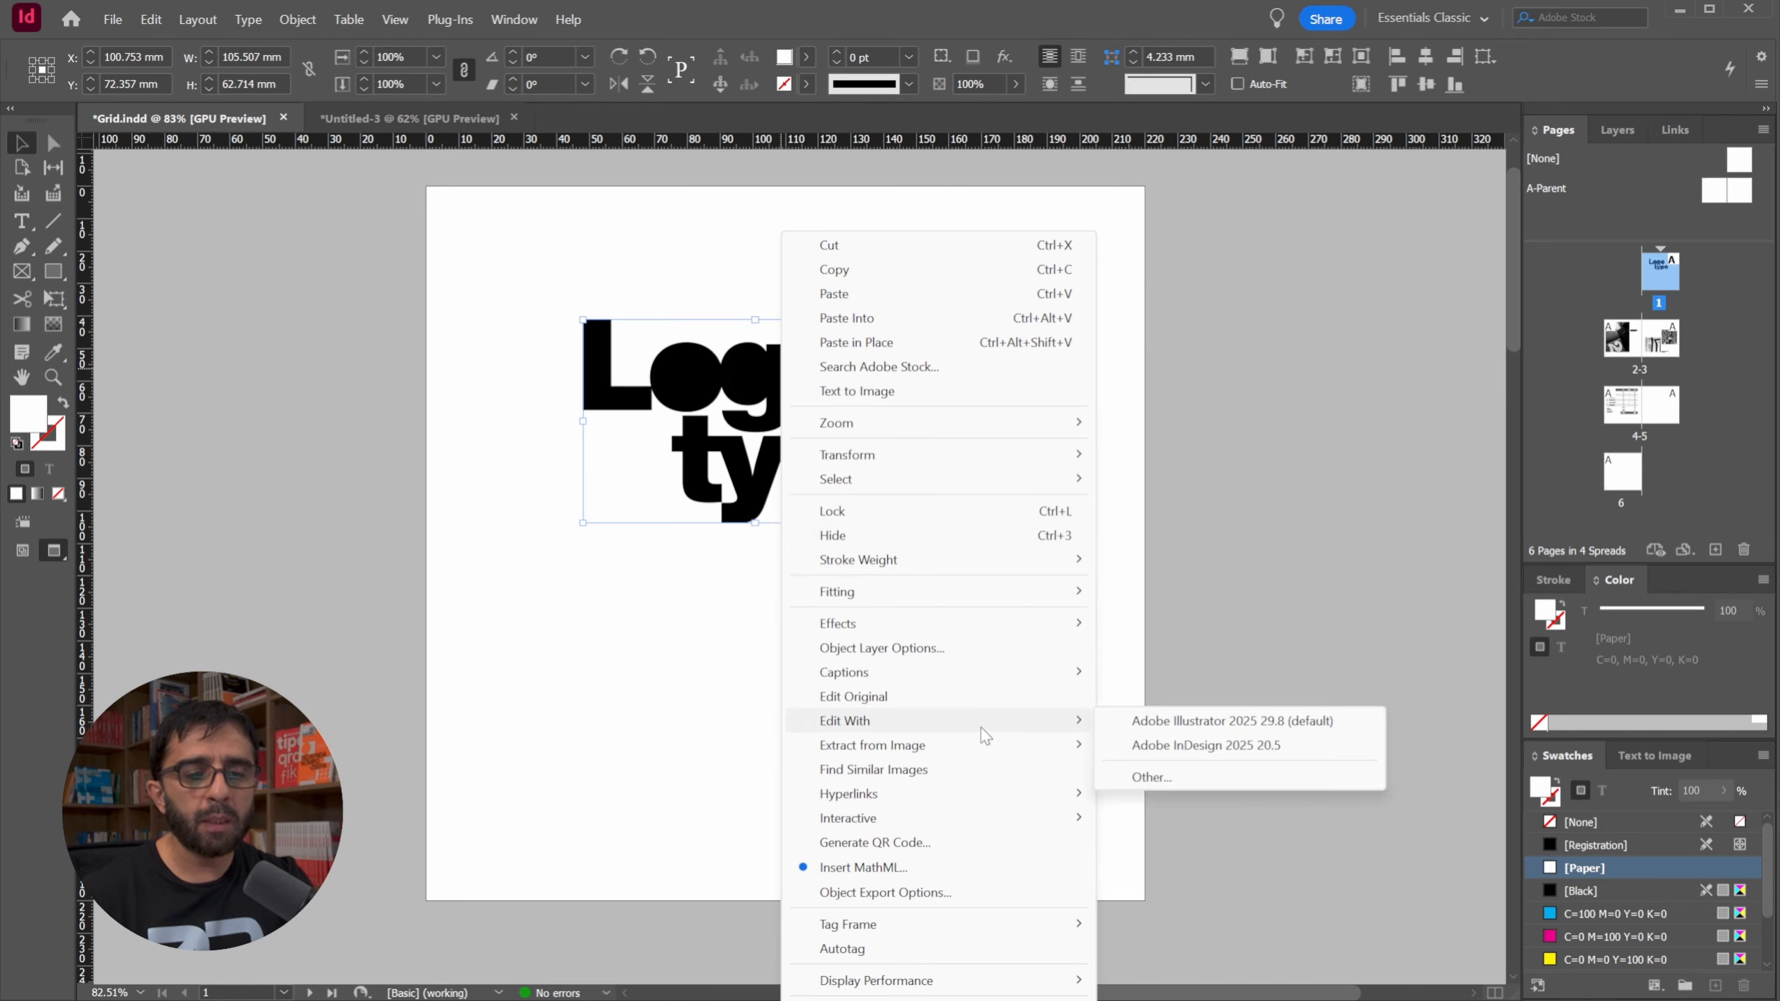
click(1189, 727)
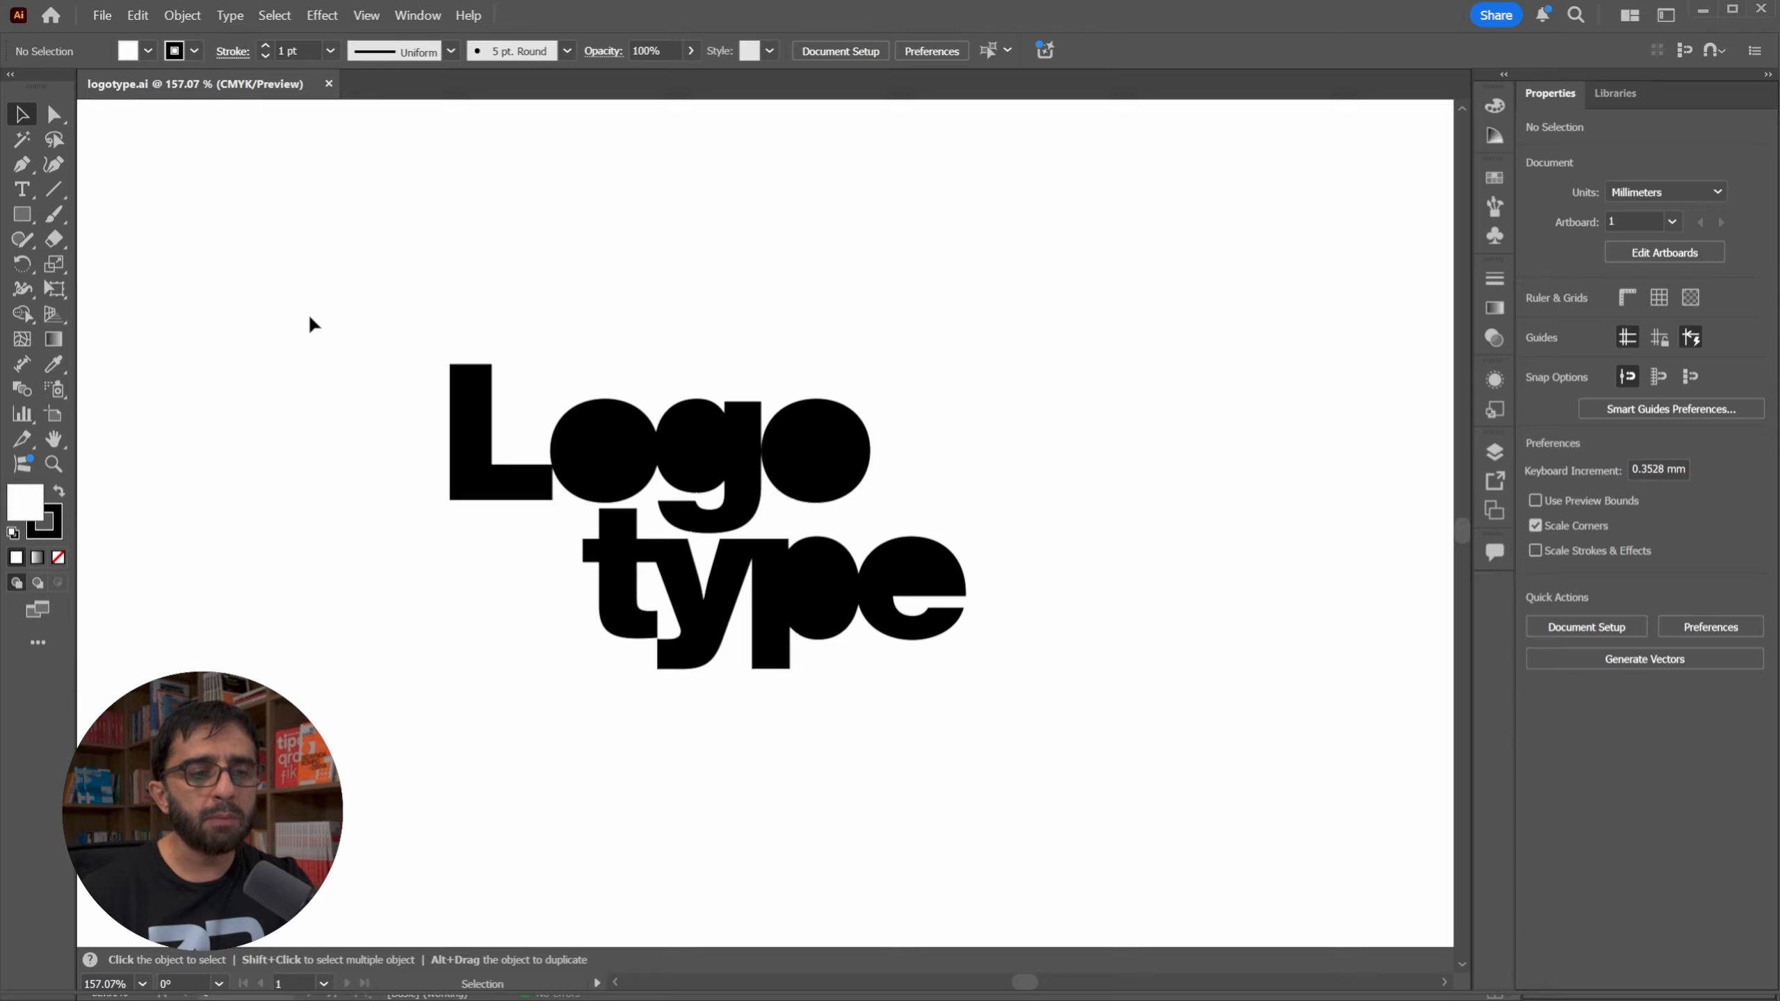
Fill the whole logotype group with white and save the Illustrator file.
drag(312, 323, 1224, 838)
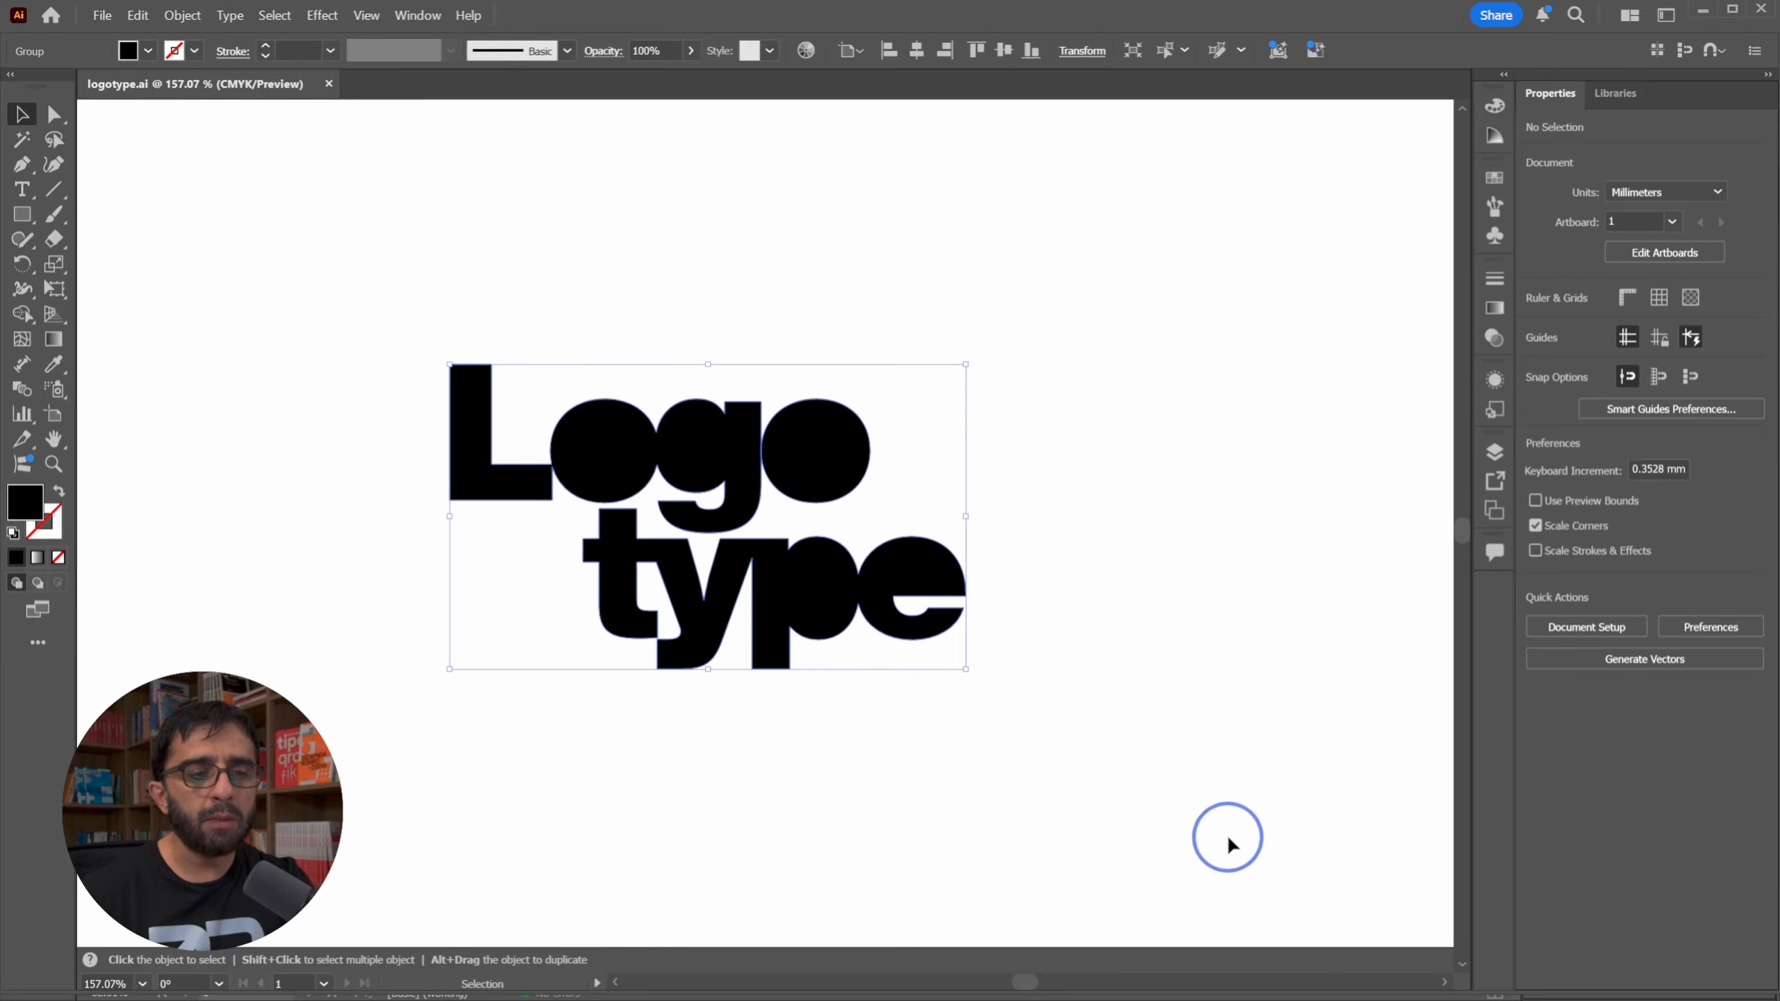
click(1535, 321)
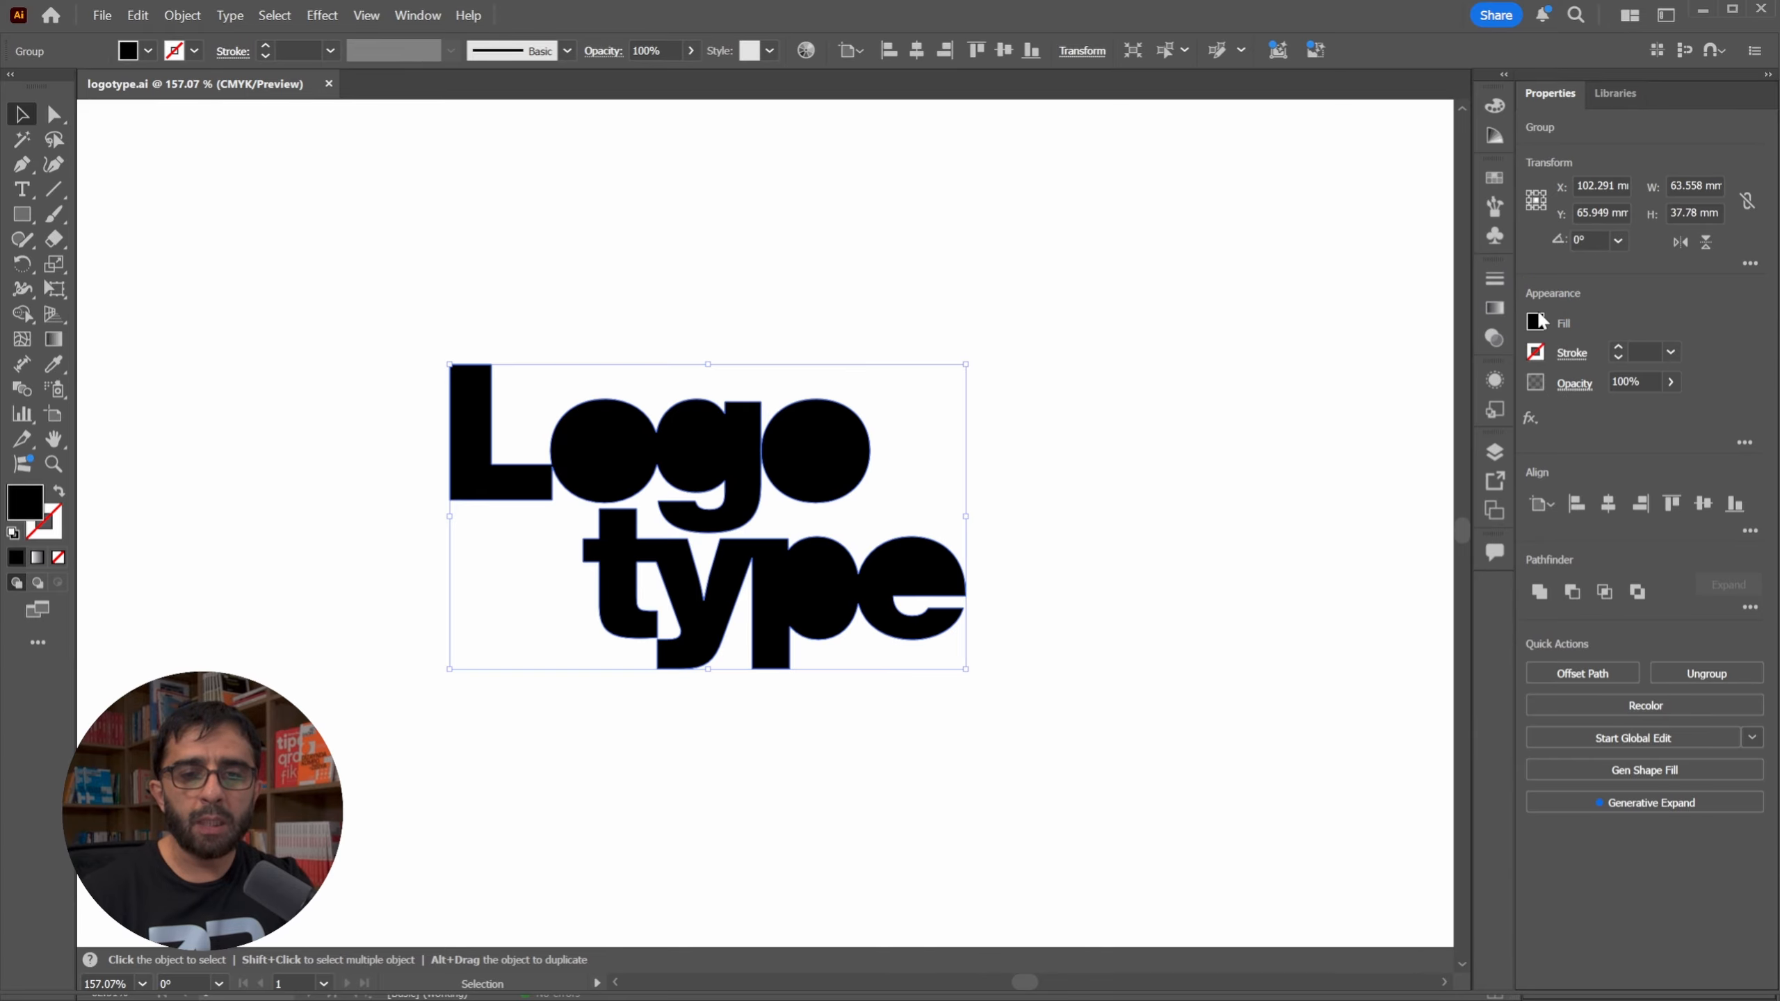
click(1535, 324)
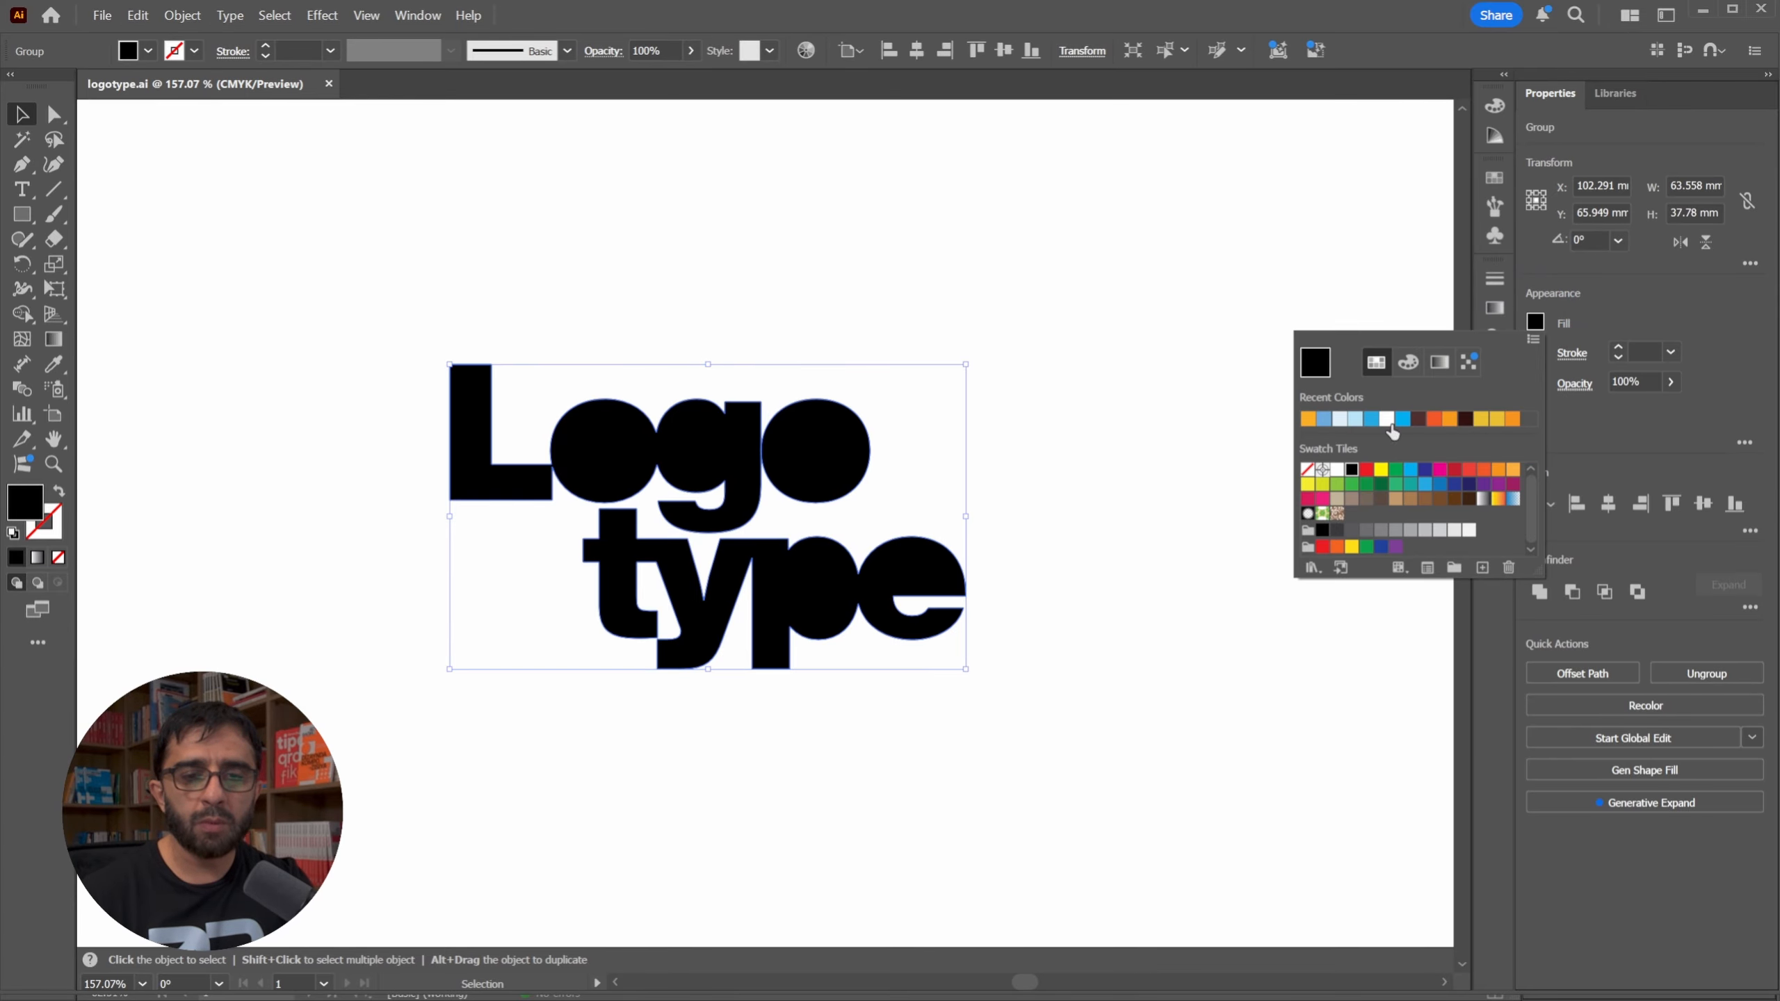
click(1335, 470)
key(ctrl)
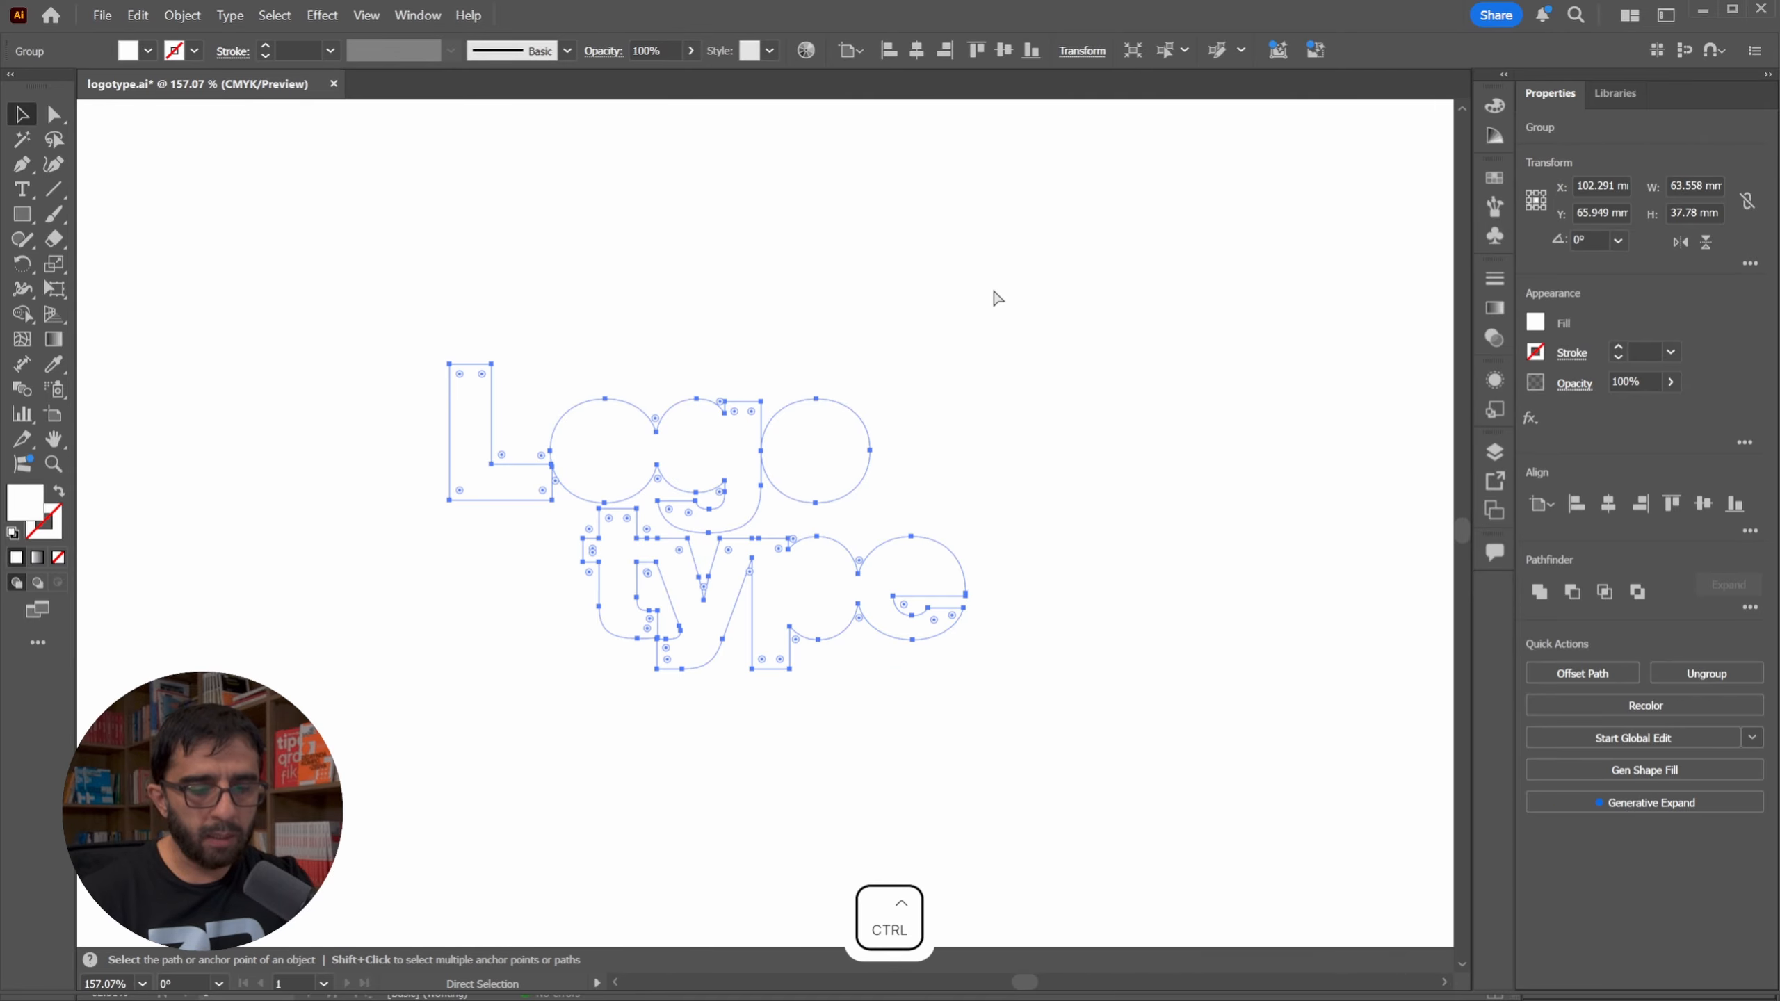
key(ctrl+s)
Return to InDesign and switch page 1 from Preview to Normal view so the guides and frame edges show.
click(1146, 998)
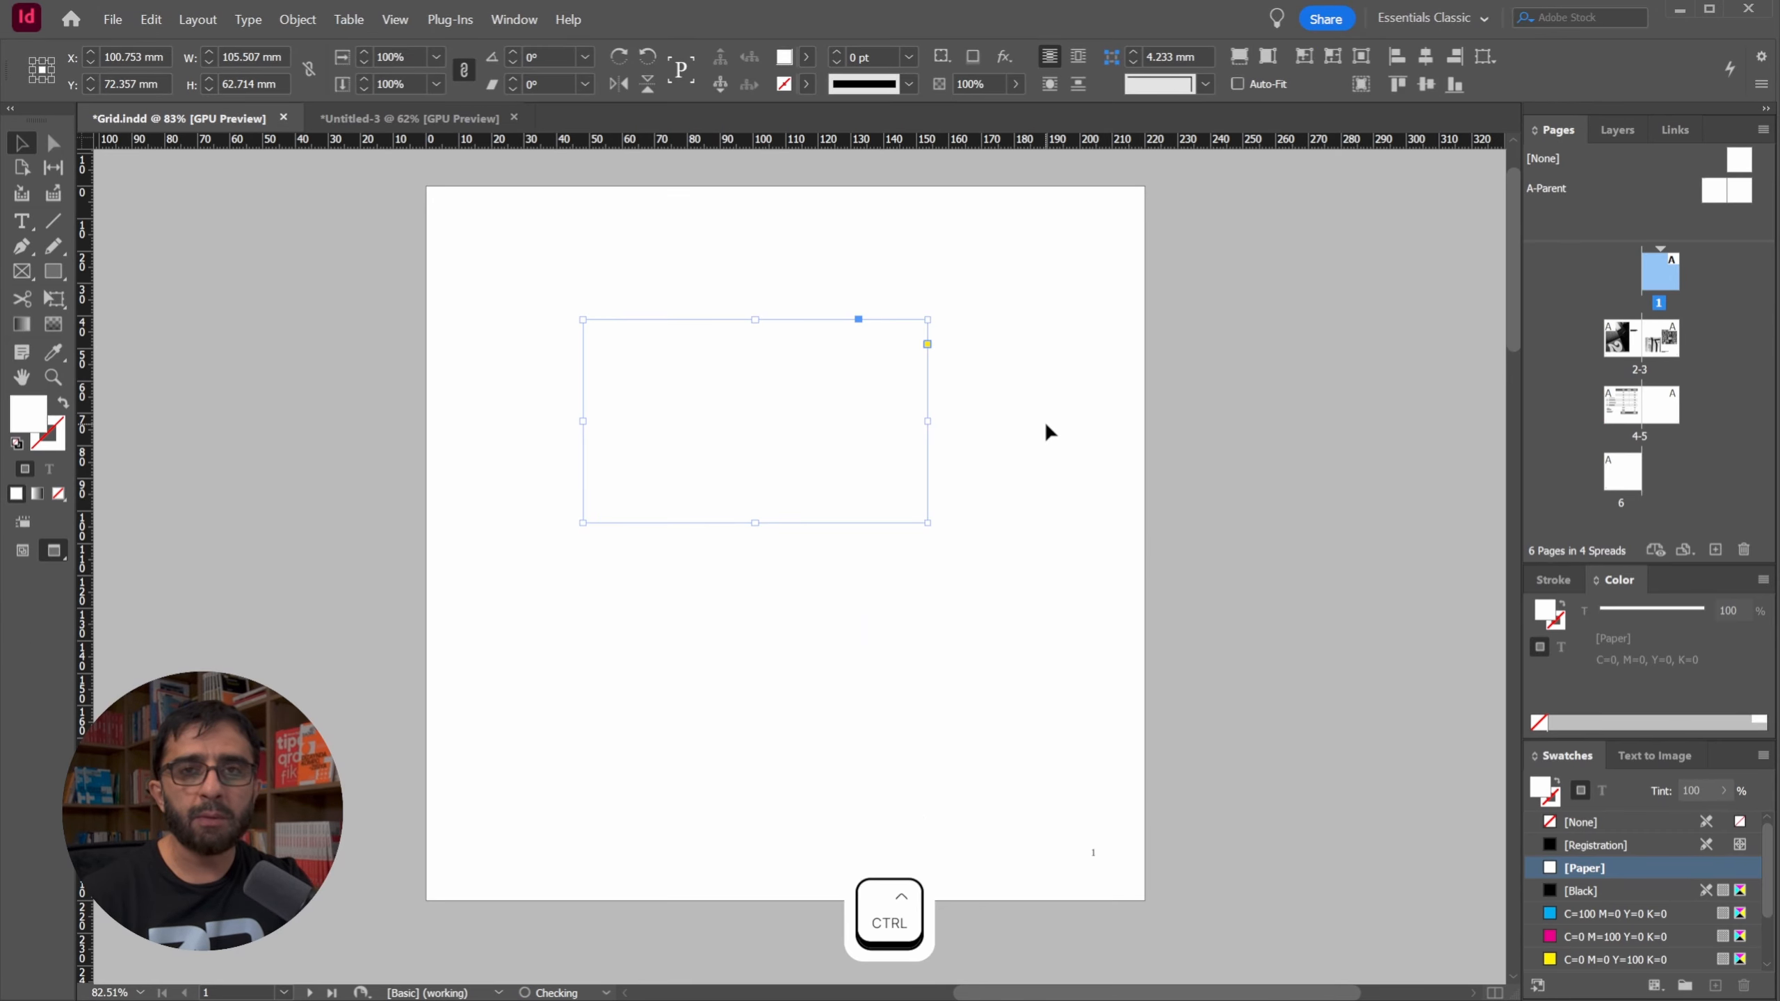
click(953, 425)
key(e)
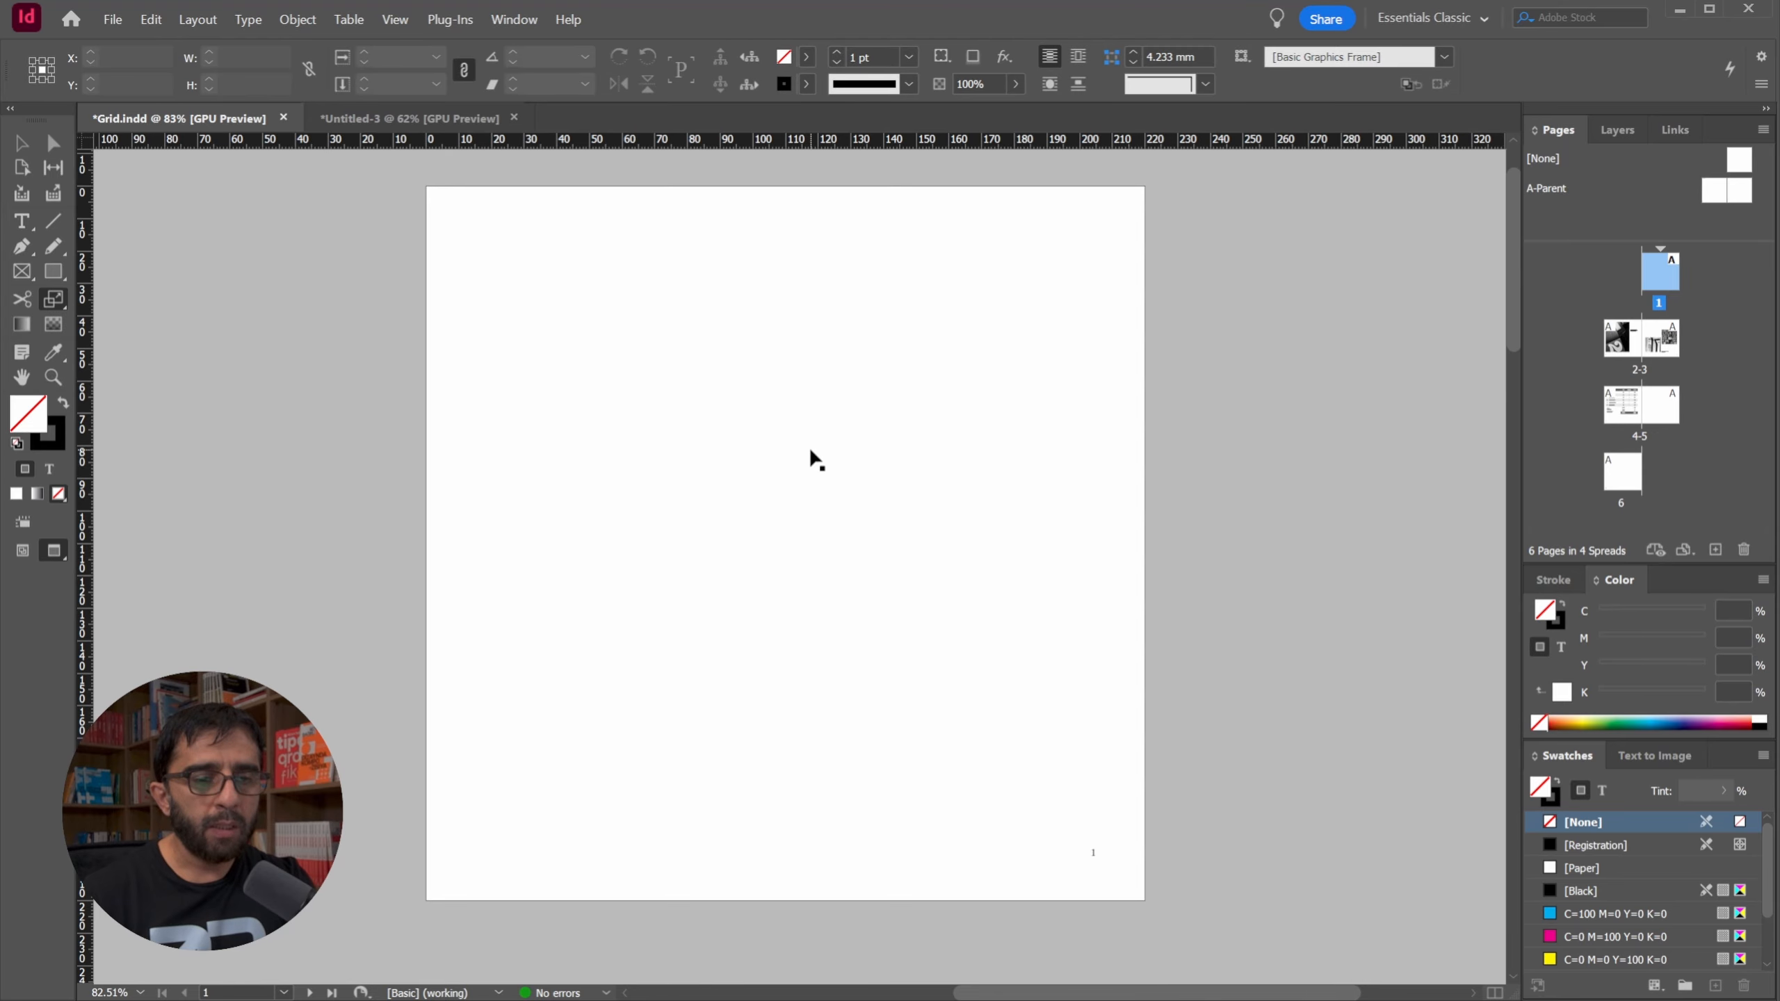
click(809, 446)
key(w)
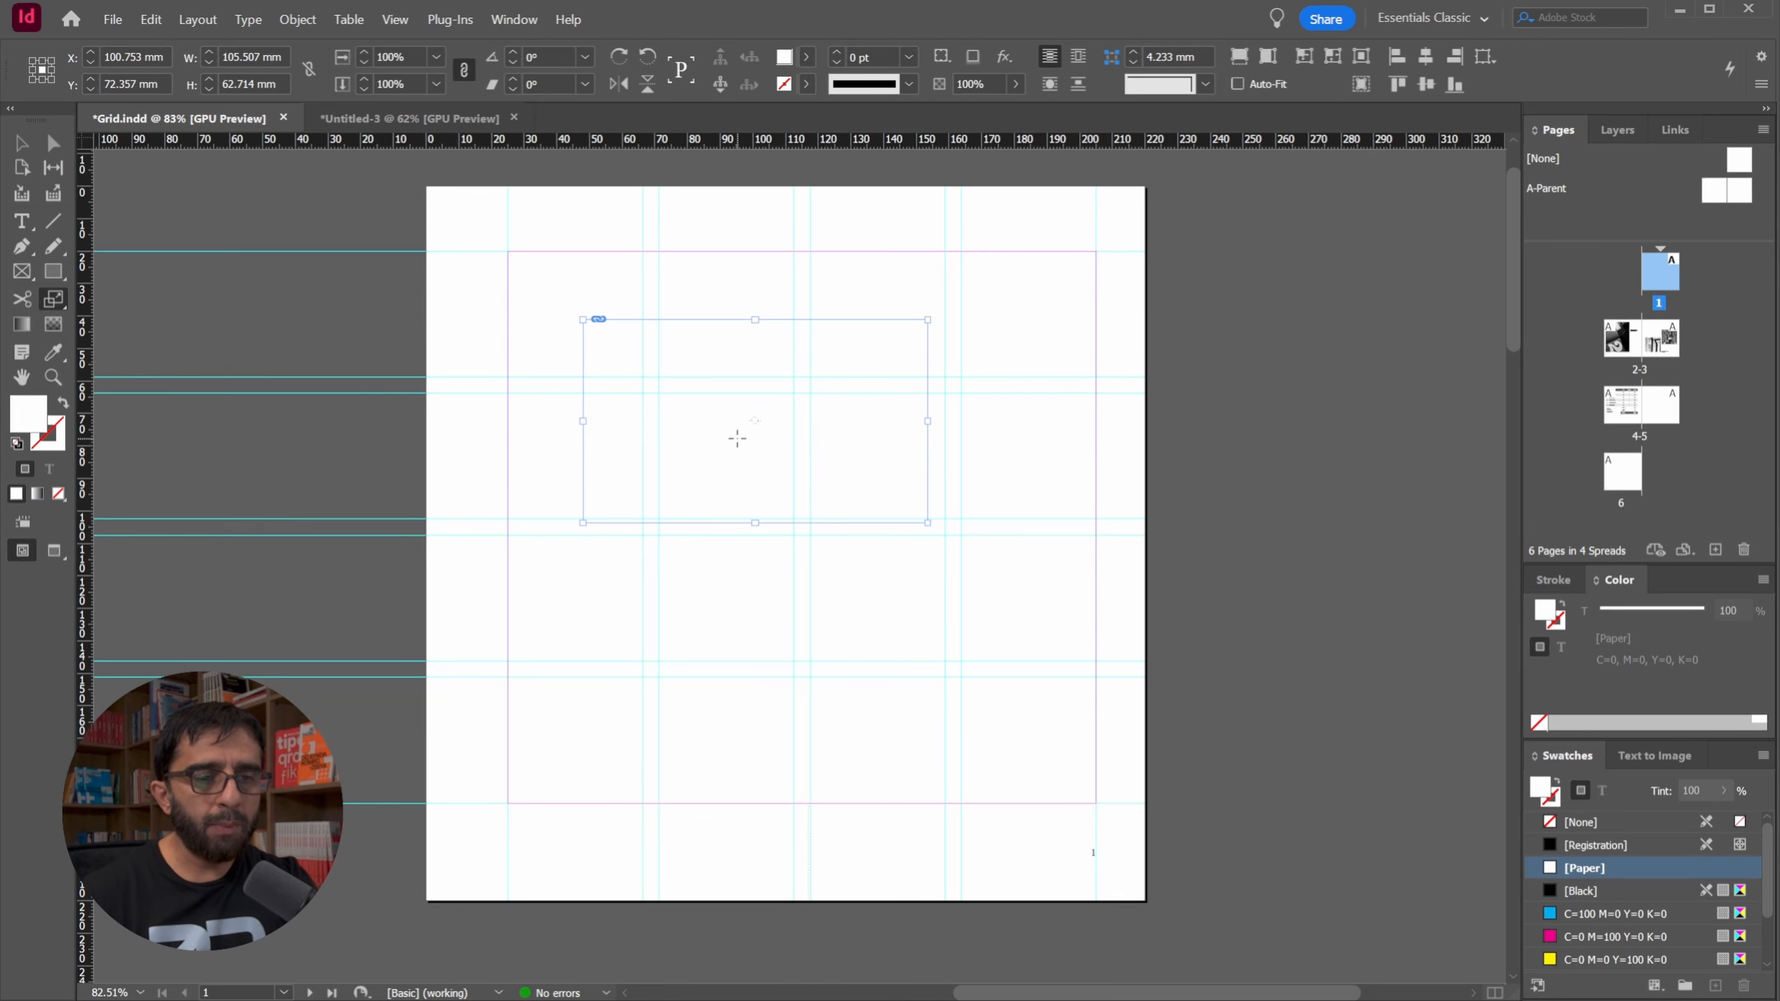
key(ctrl+z)
key(ctrl+shift+z)
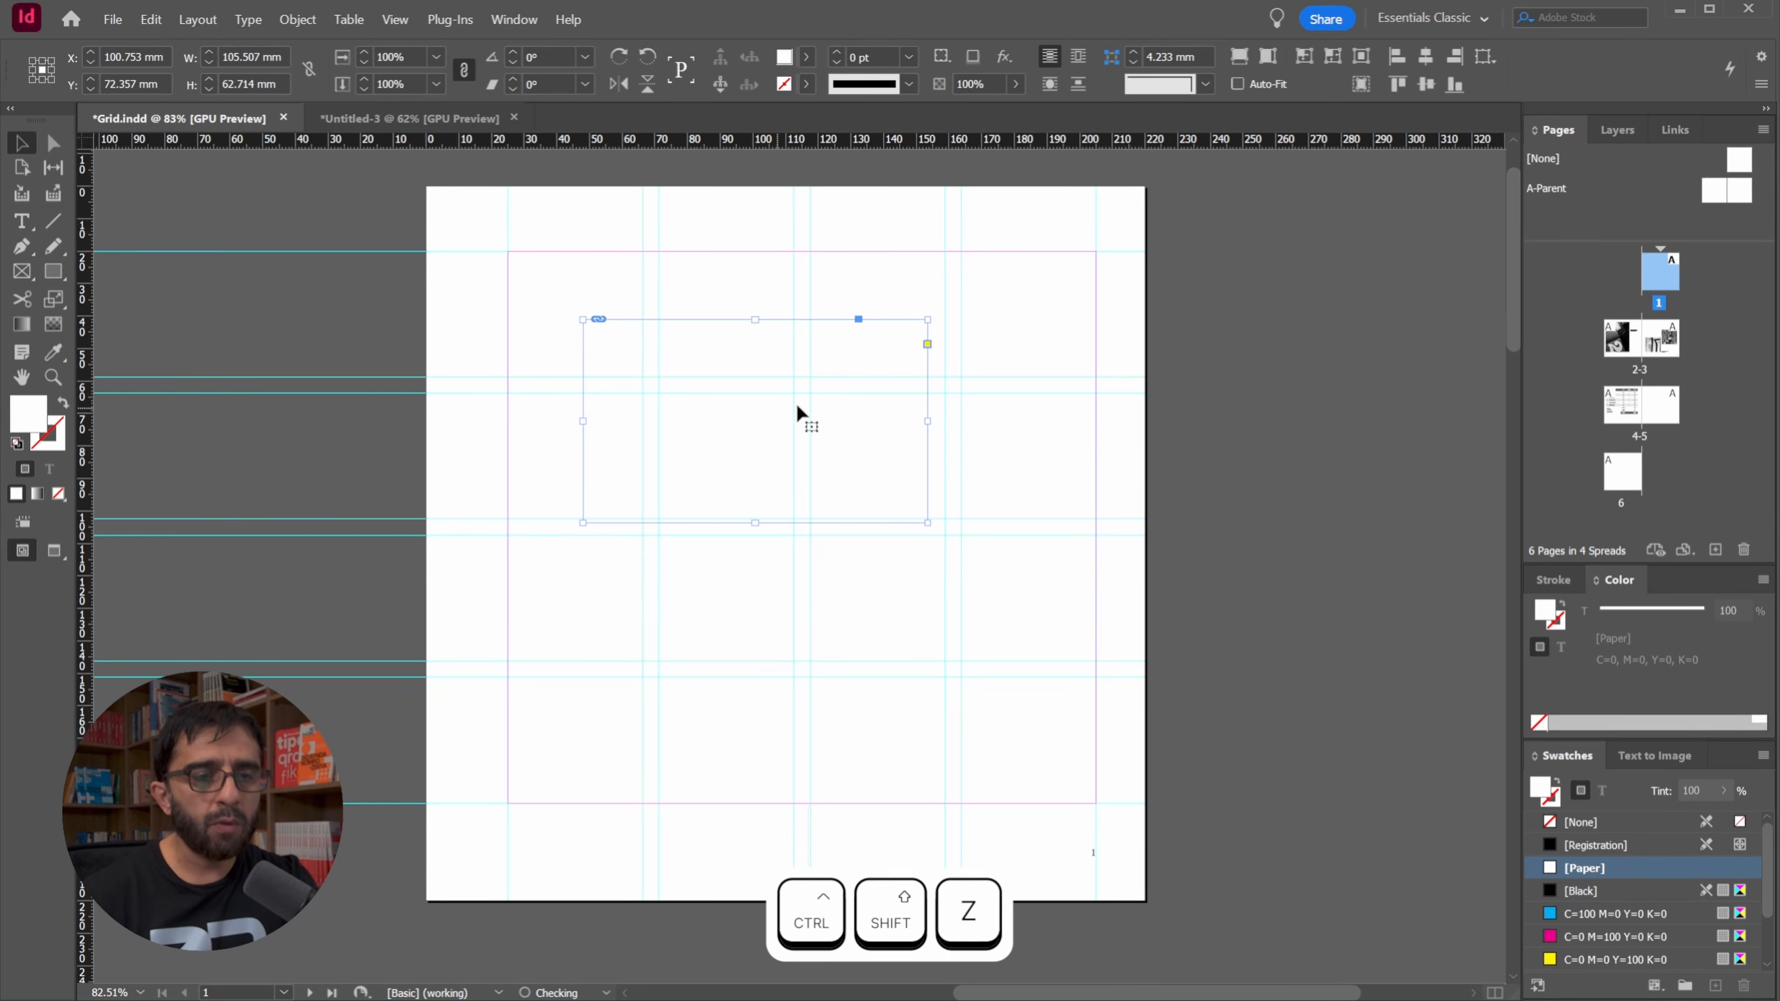
Move the placed logotype frame off page 1 onto the pasteboard and delete it.
click(1180, 350)
drag(718, 375, 1297, 424)
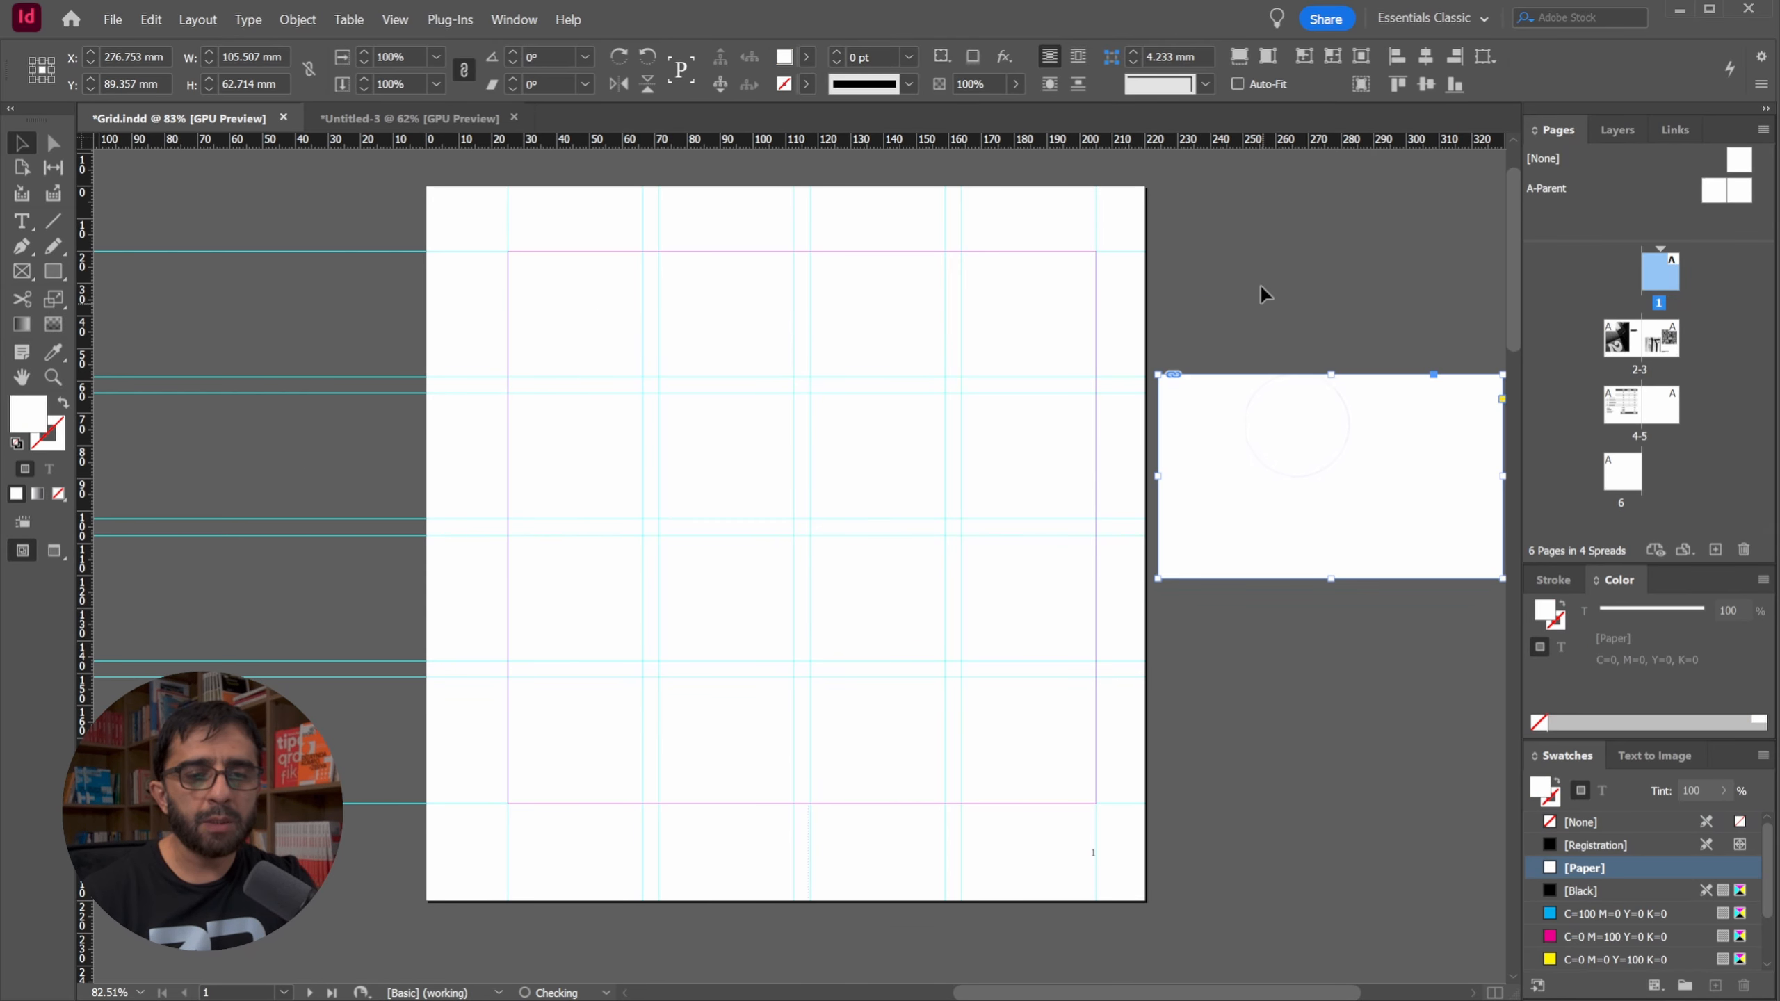
click(1263, 294)
drag(1025, 422, 914, 410)
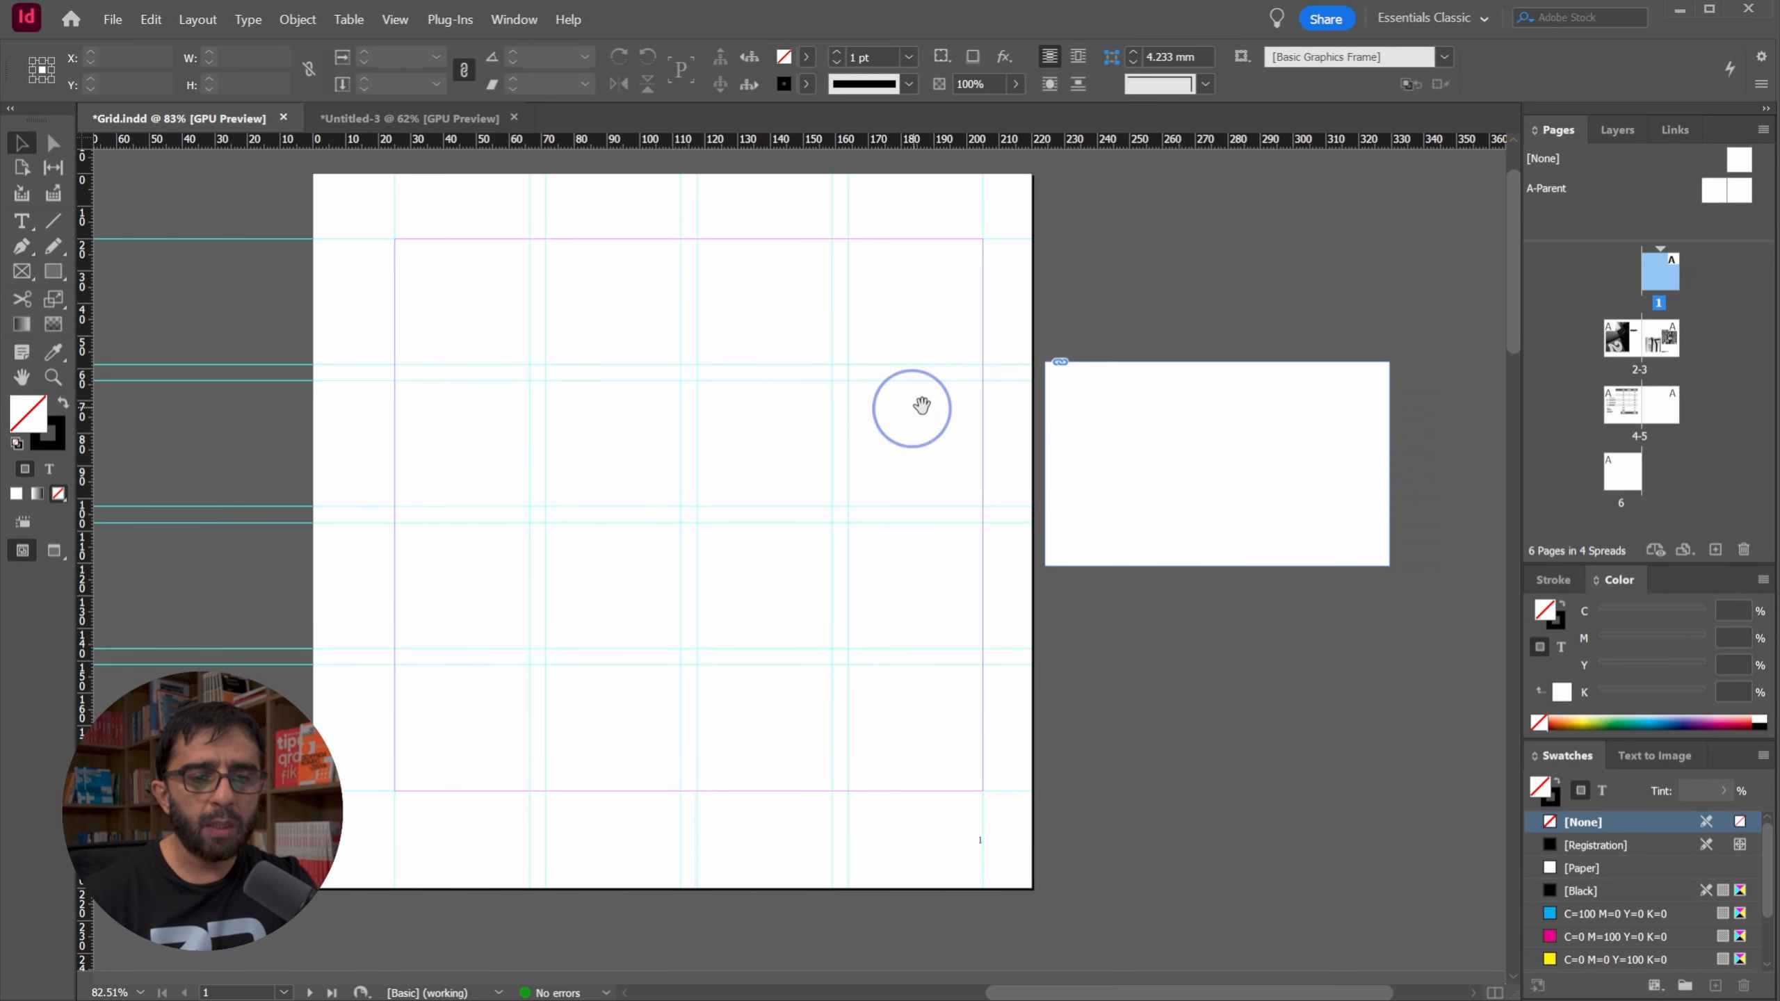
click(1189, 401)
key(Delete)
Place the logotype Illustrator file from the images folder again and move it onto the pasteboard beside page 1.
key(ctrl+d)
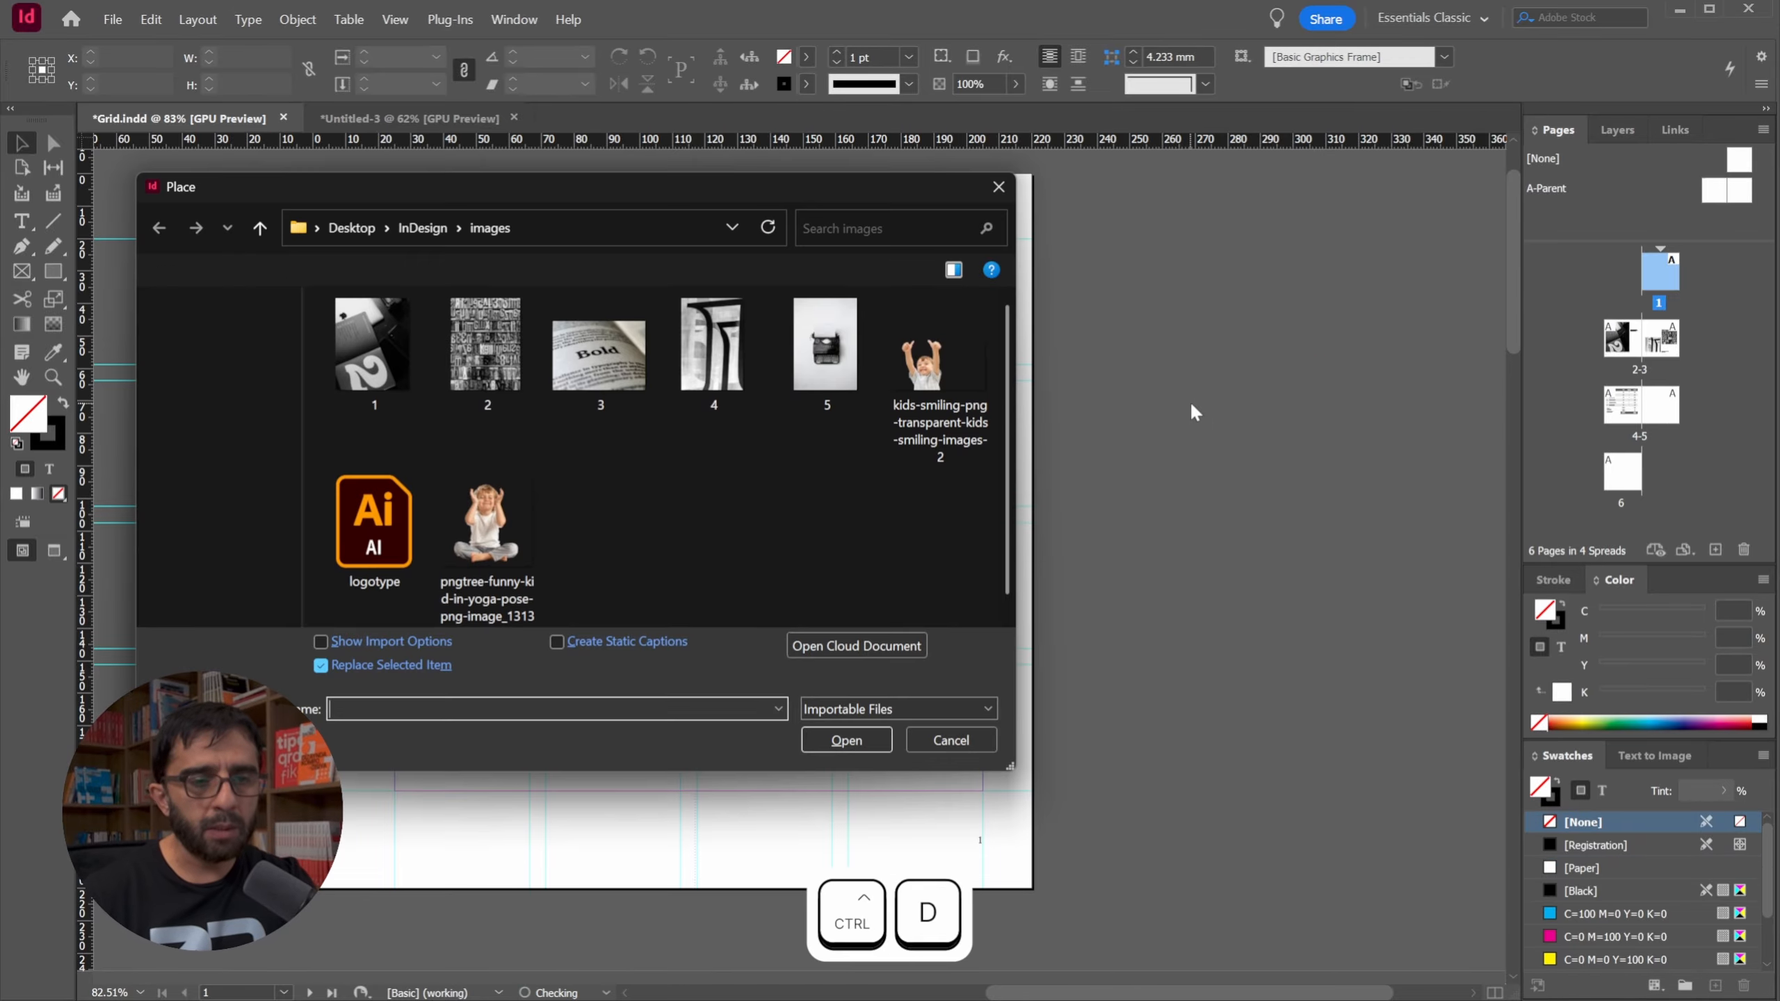
double_click(369, 525)
drag(581, 264, 913, 484)
drag(745, 358, 1302, 371)
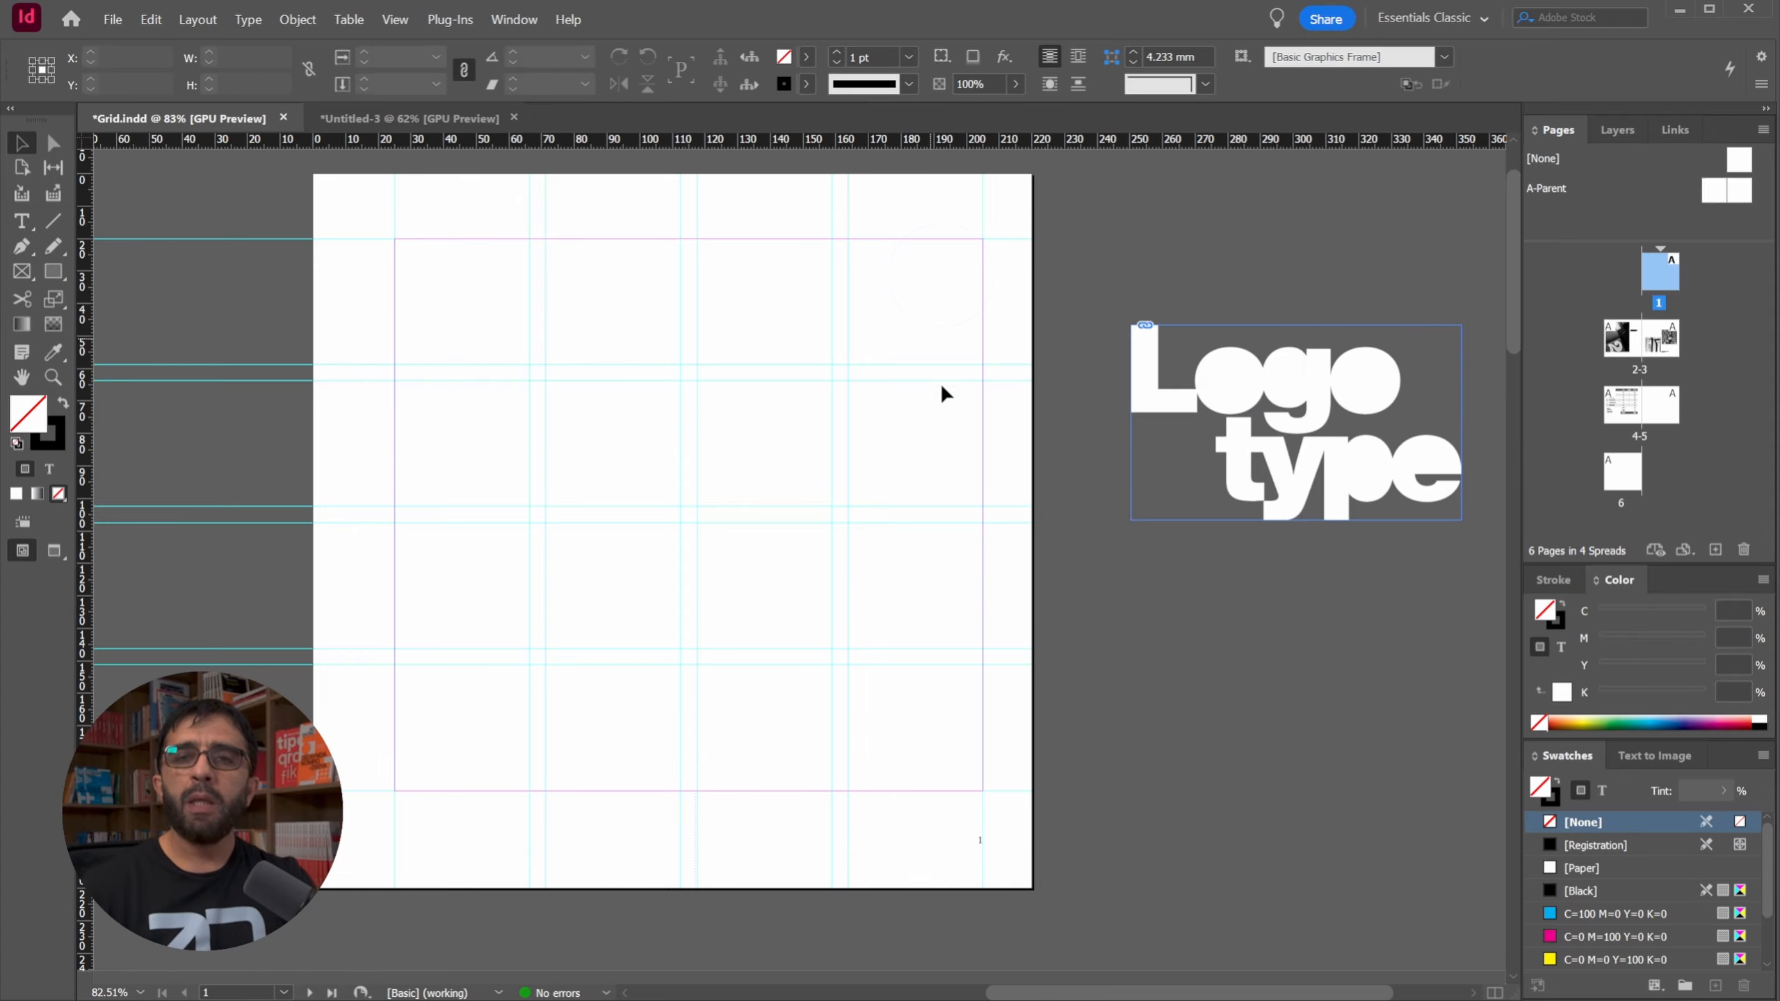
Examine the Company Name header and page numbers on the A-Parent spread, pages 2-3 and page 1.
key(space)
drag(529, 899, 655, 547)
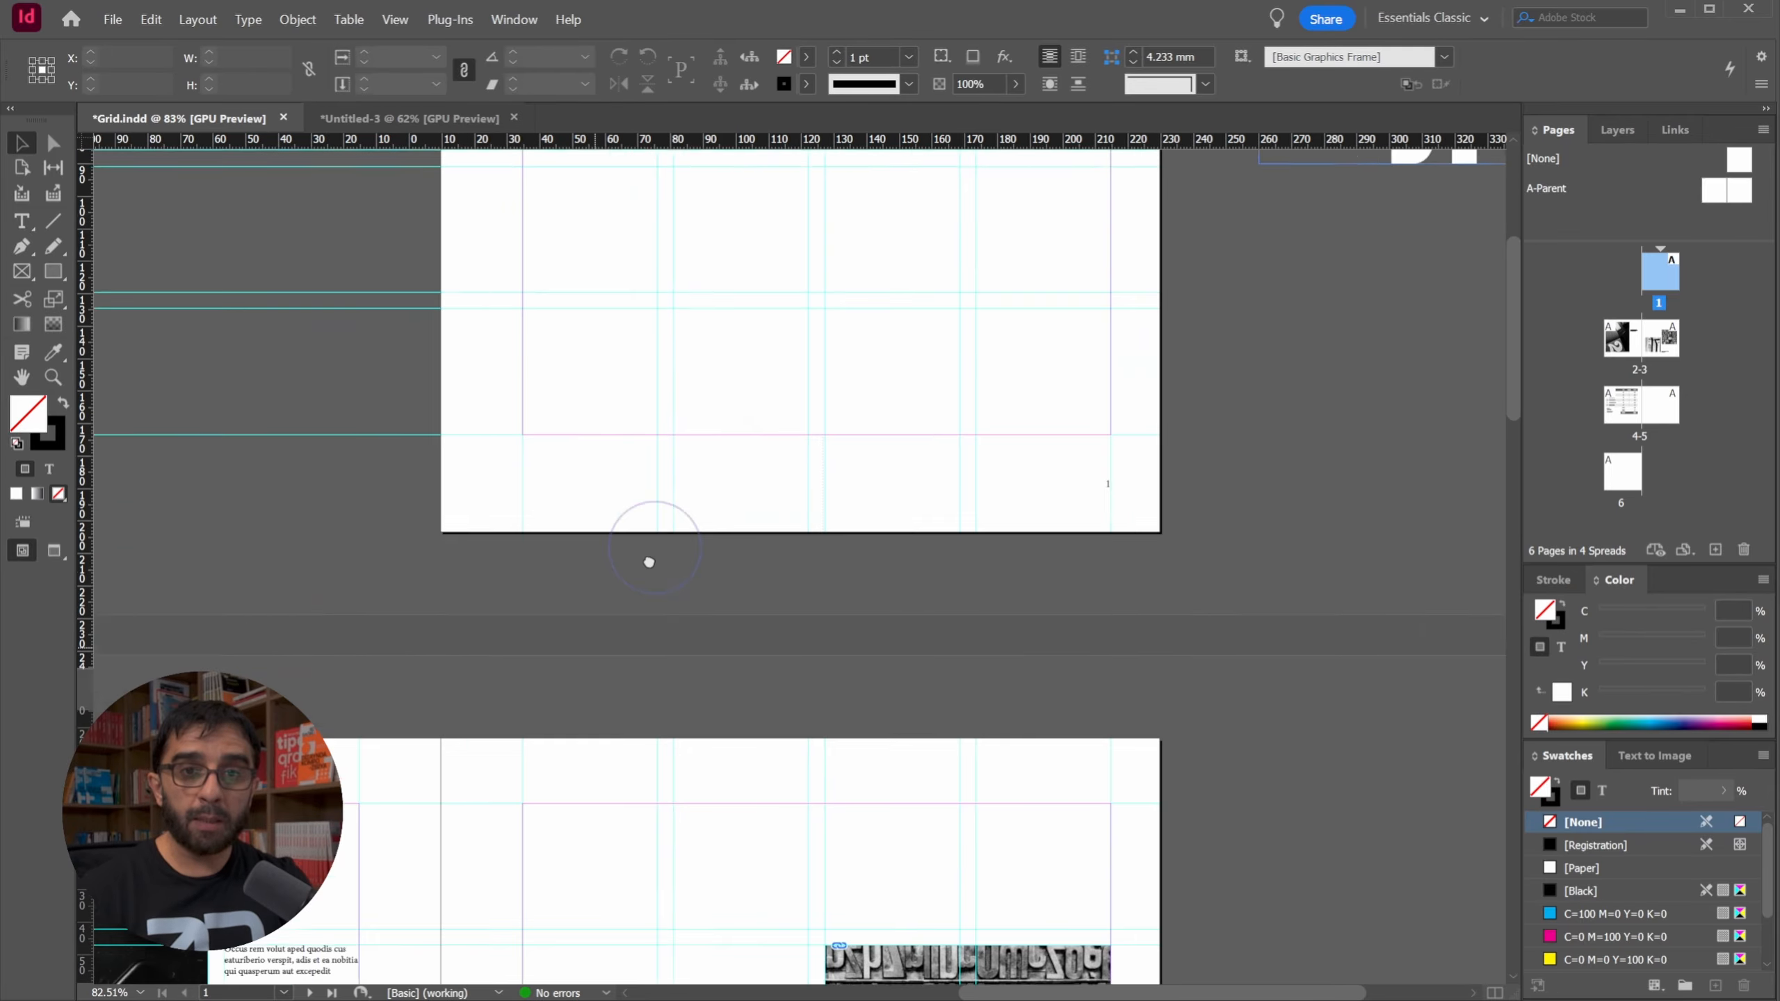
drag(574, 782, 607, 725)
drag(778, 511, 735, 695)
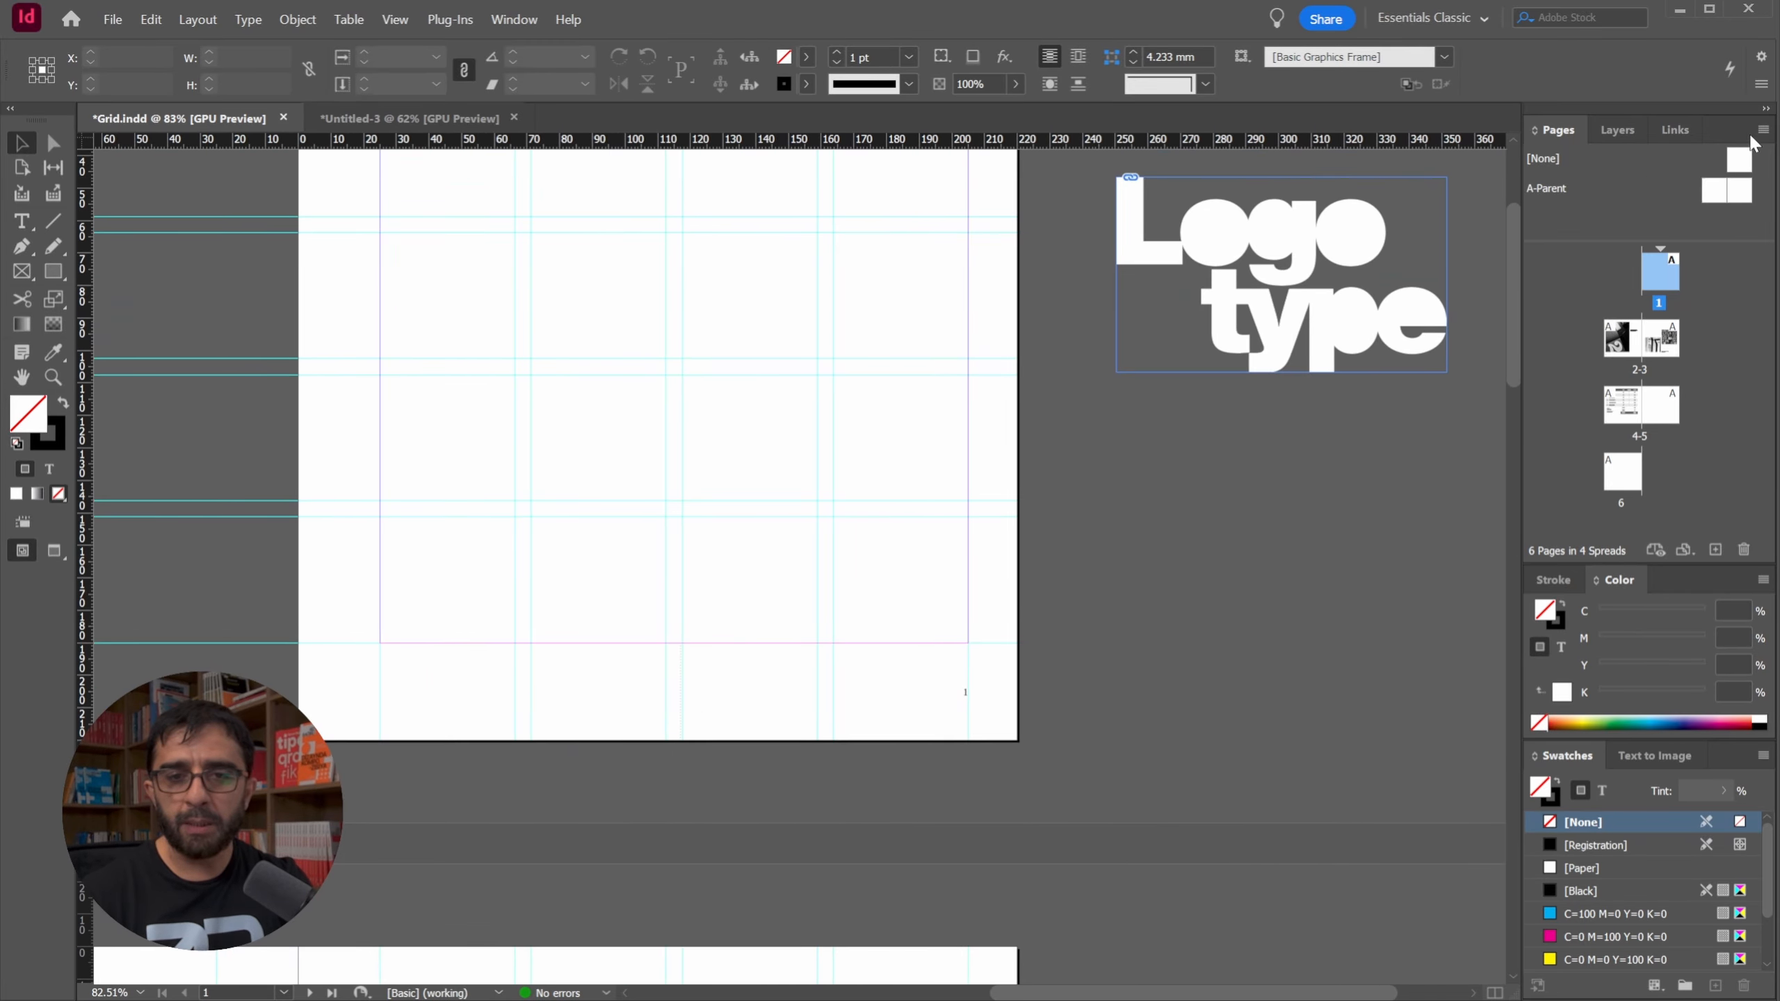
drag(1028, 604, 933, 429)
double_click(1709, 183)
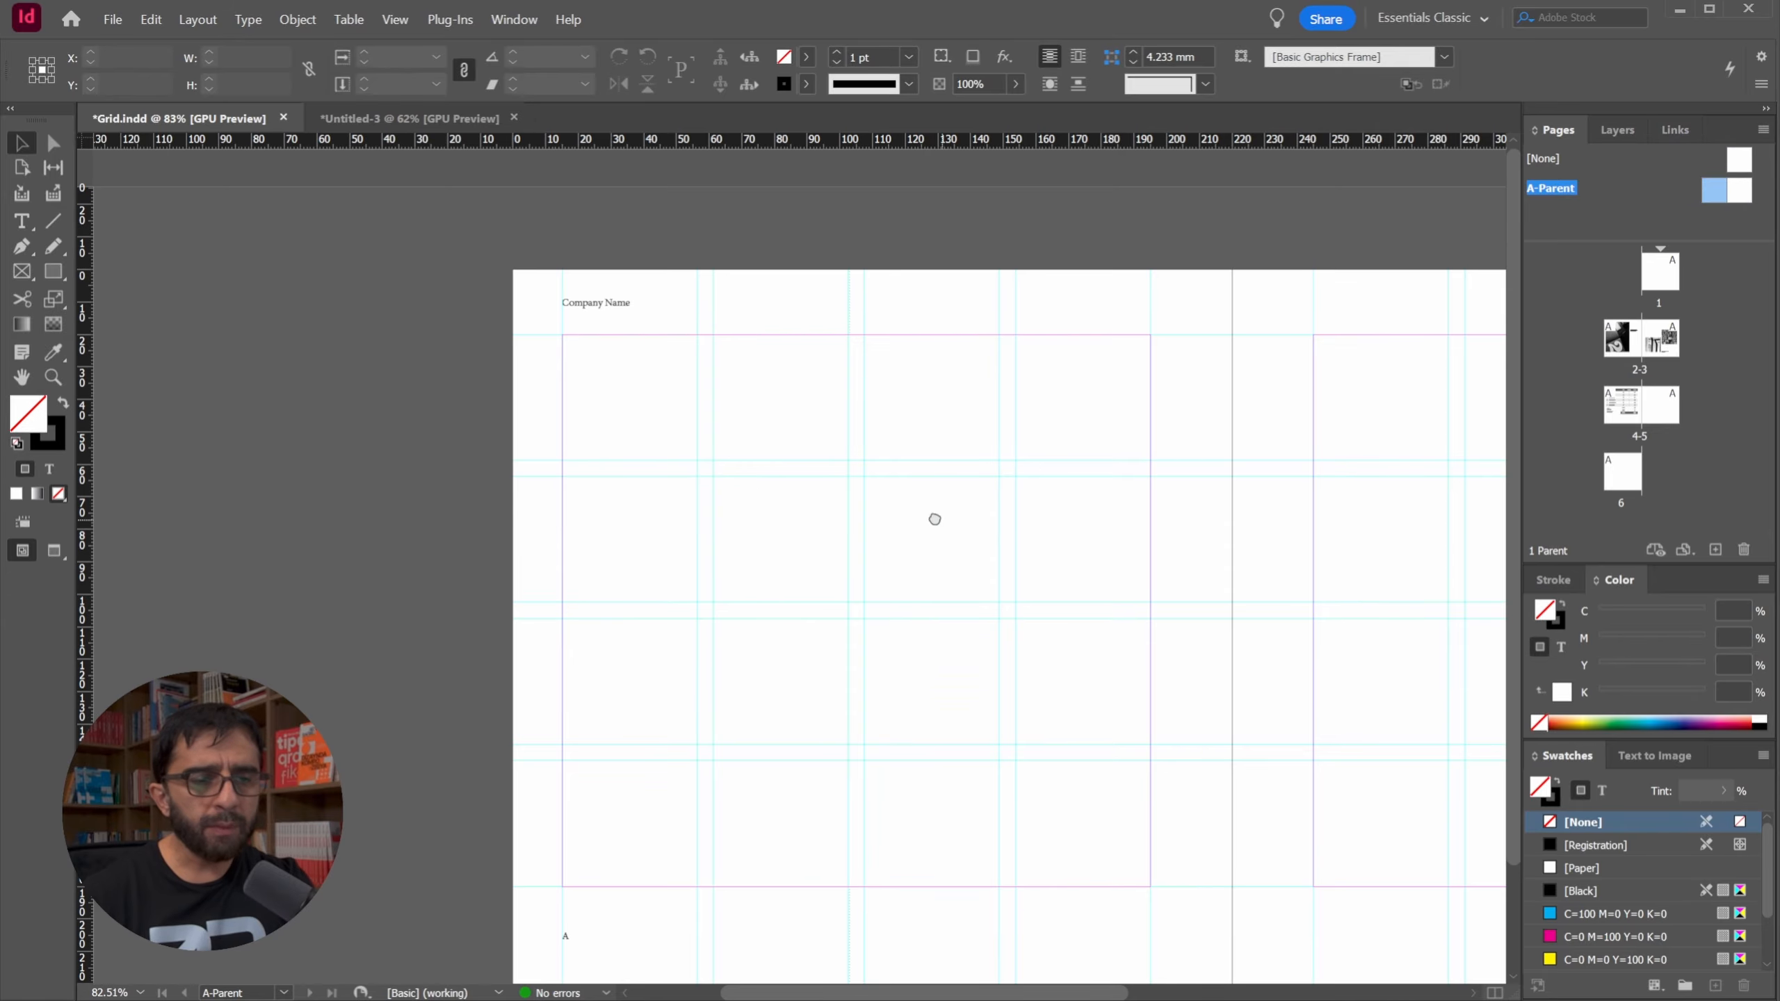
drag(933, 516, 563, 462)
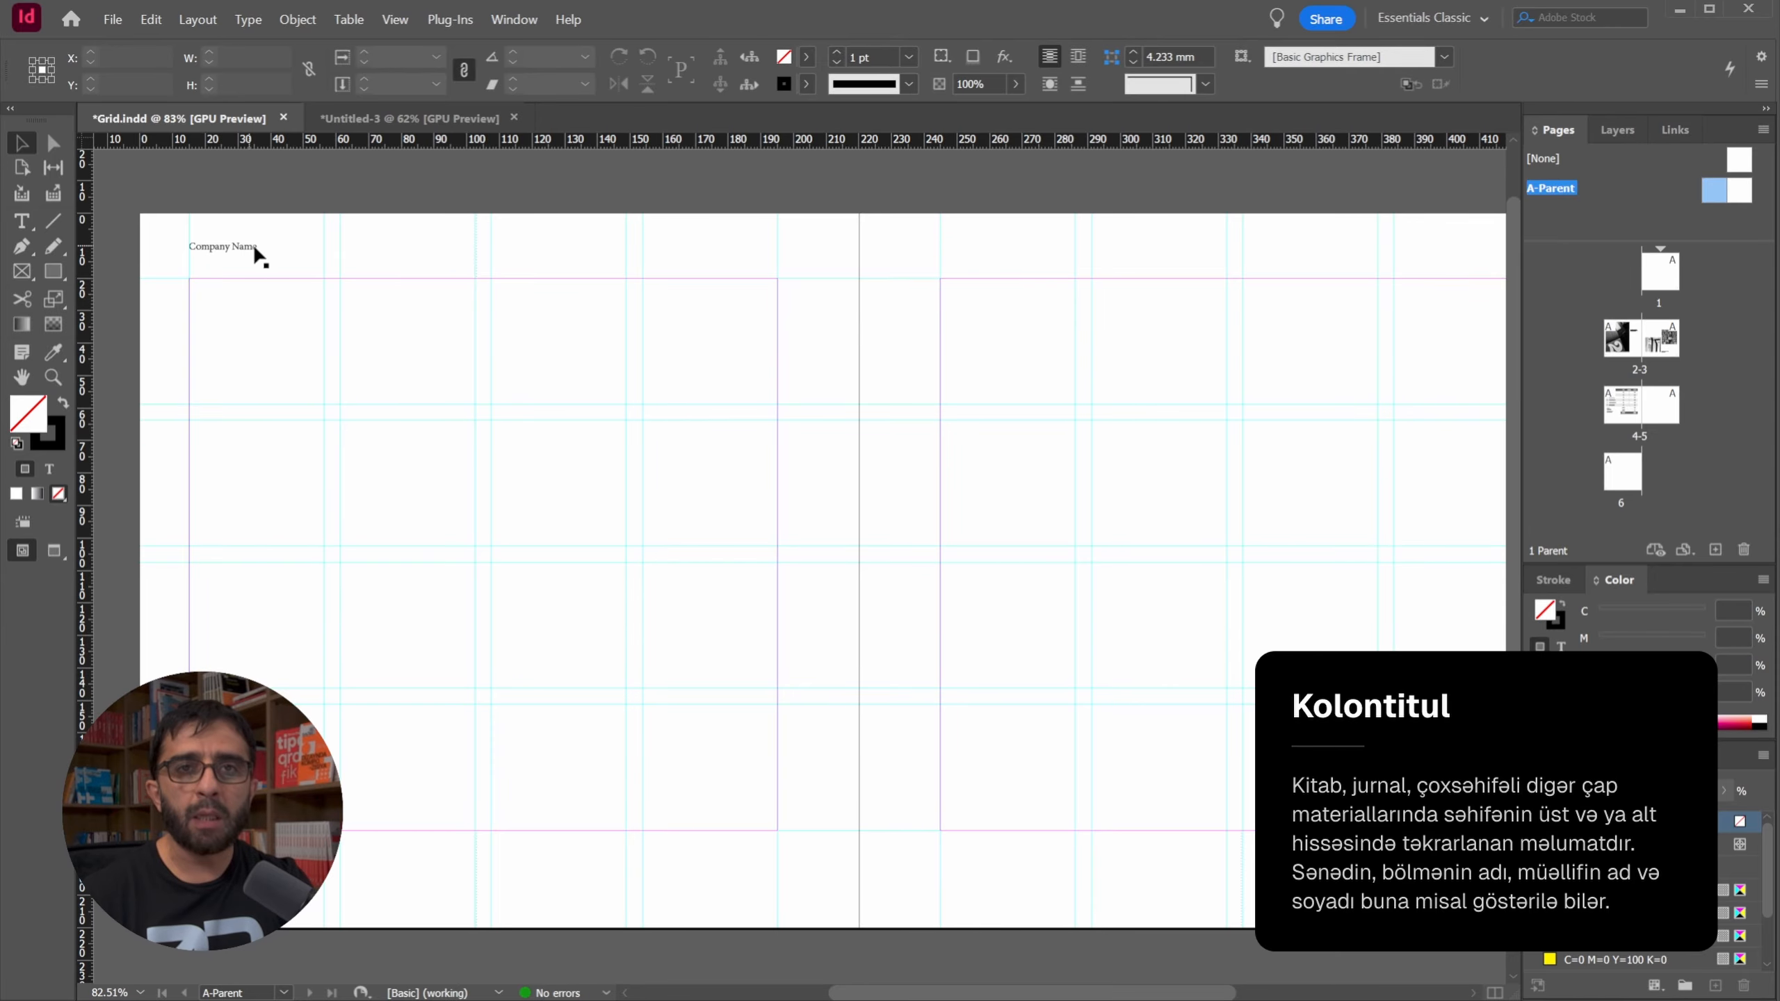
drag(568, 815, 536, 813)
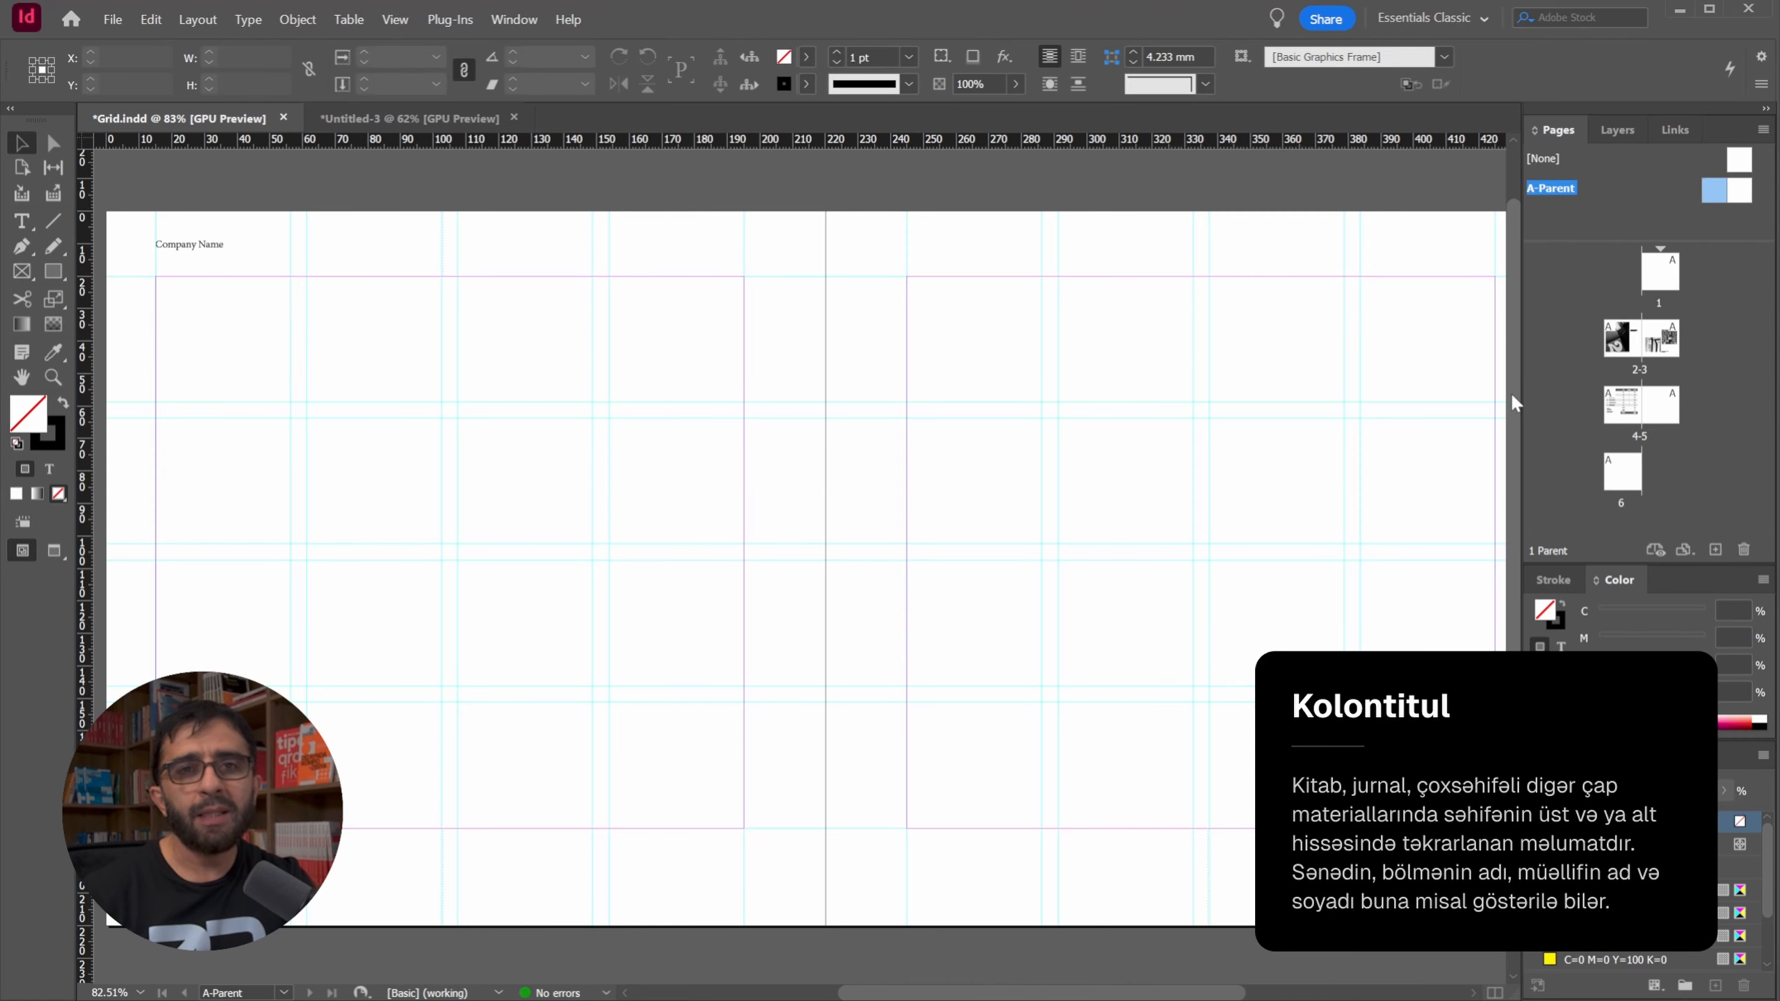
double_click(1629, 340)
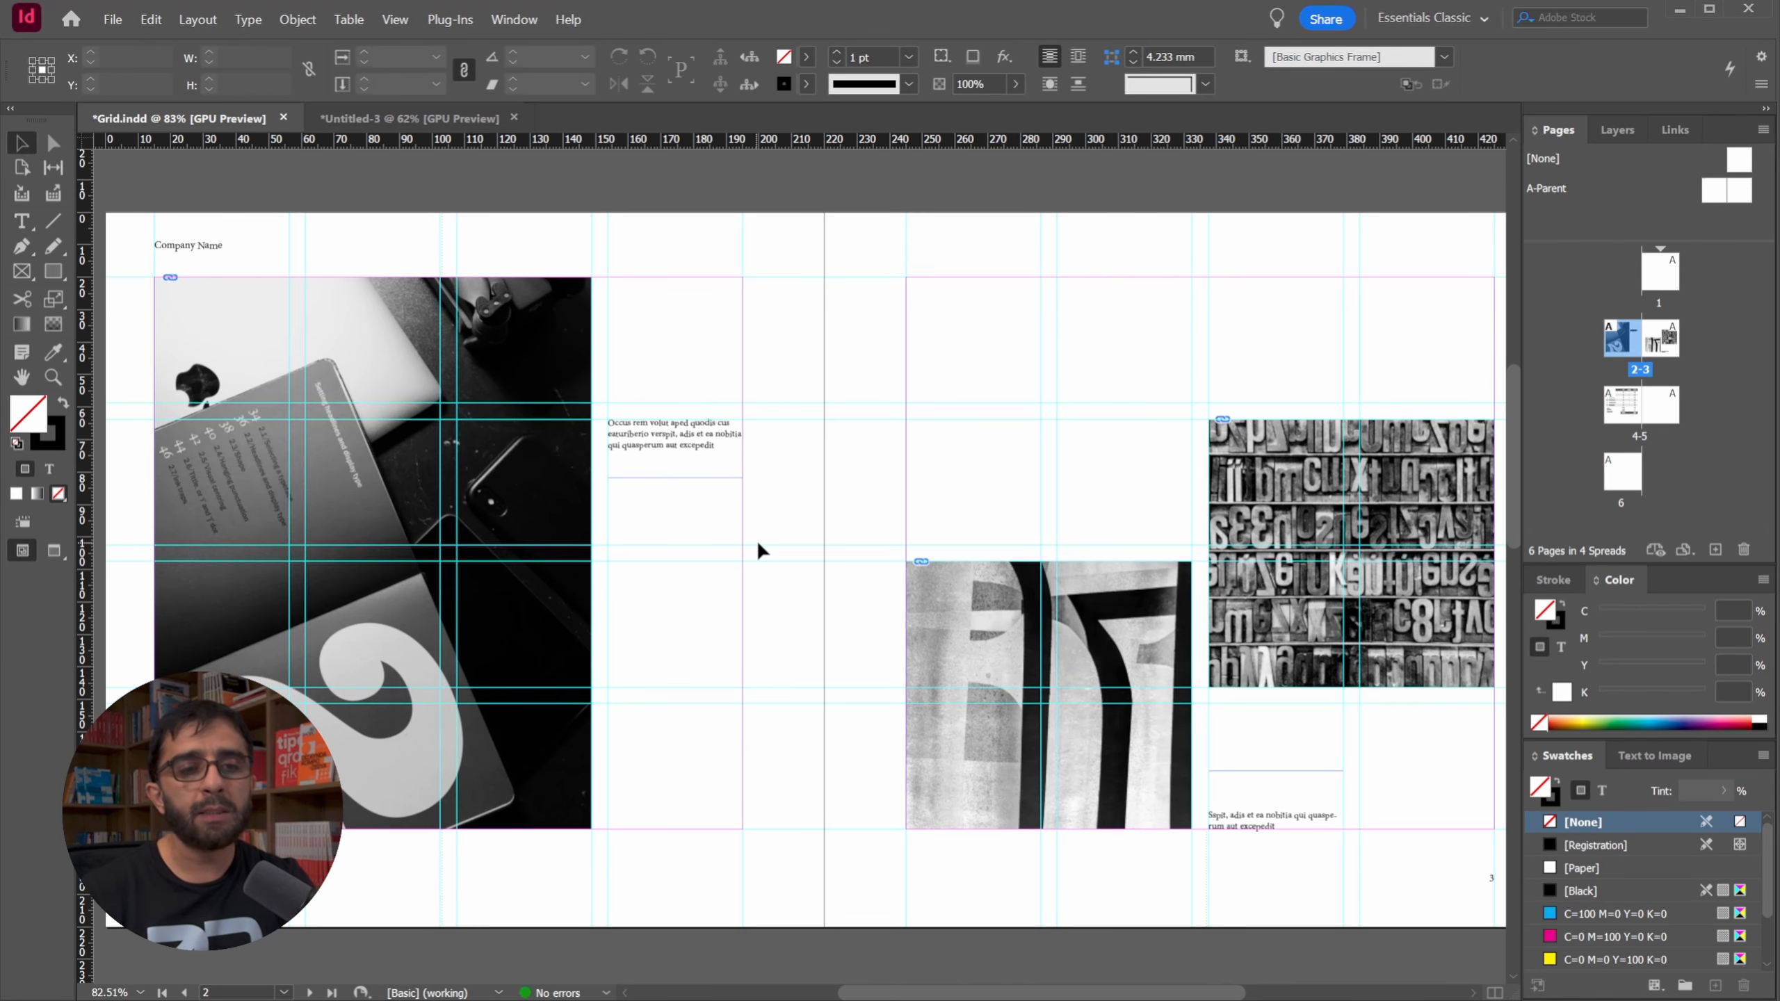
scroll(757, 540, up, 10)
drag(757, 537, 335, 450)
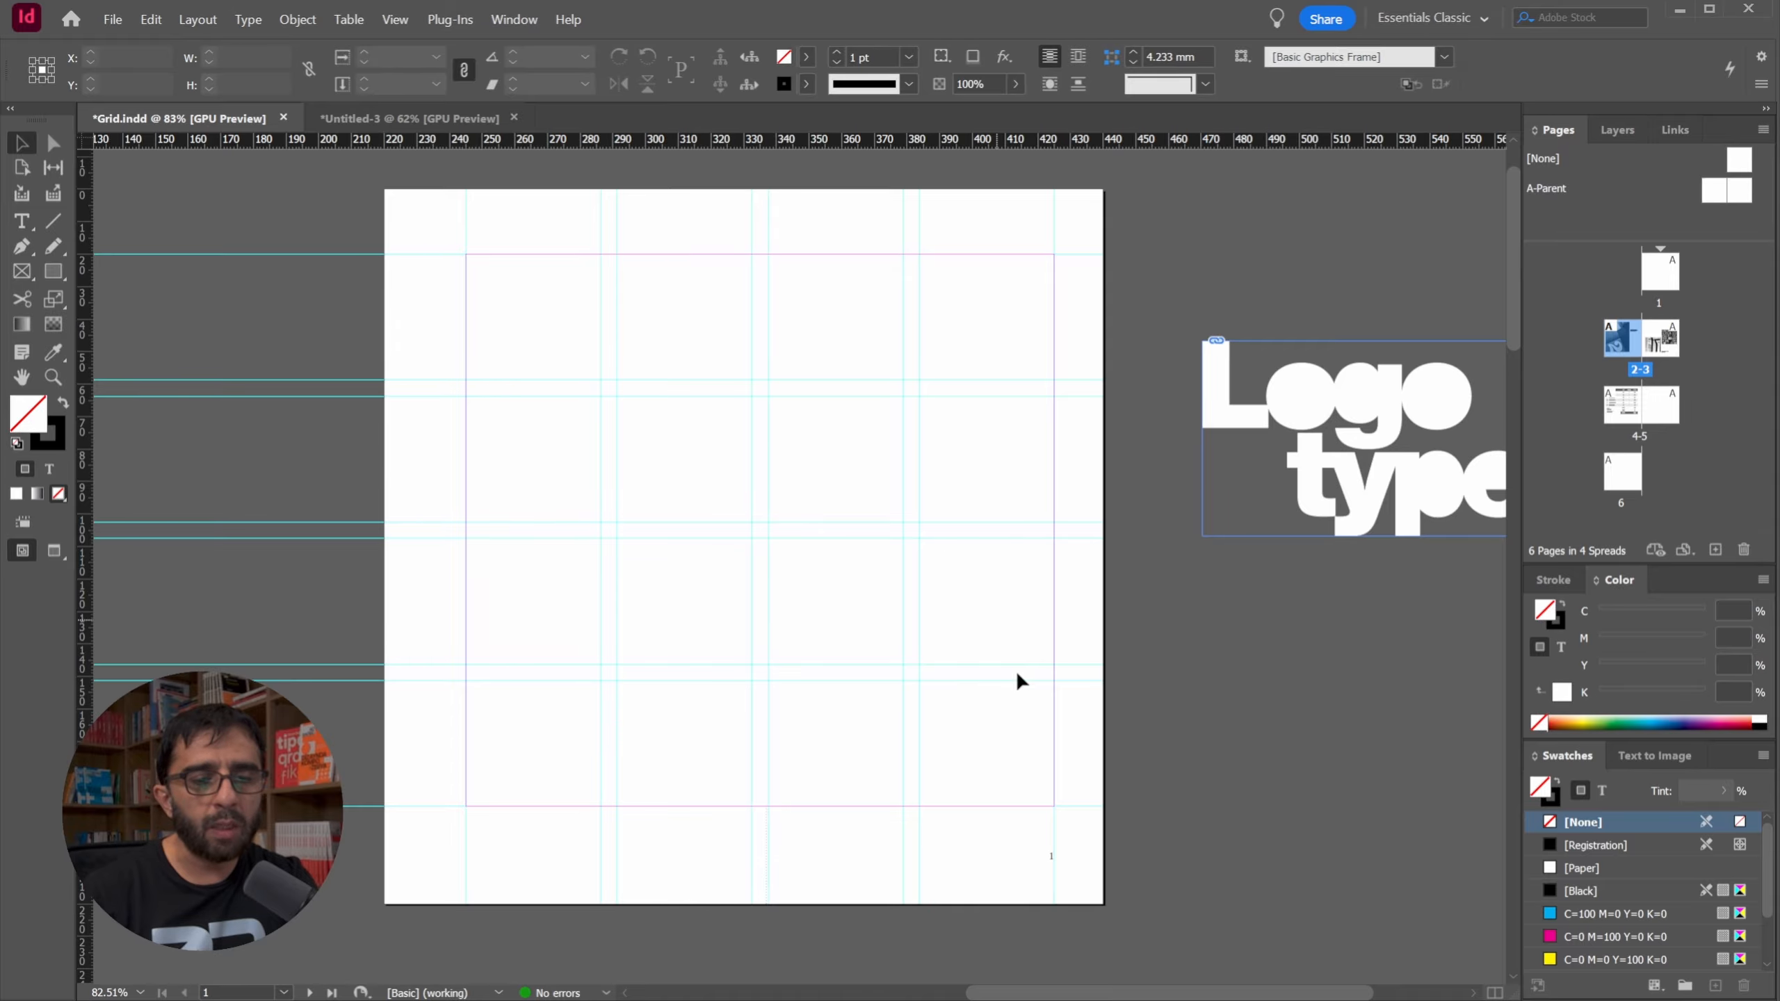
drag(1059, 913, 1193, 801)
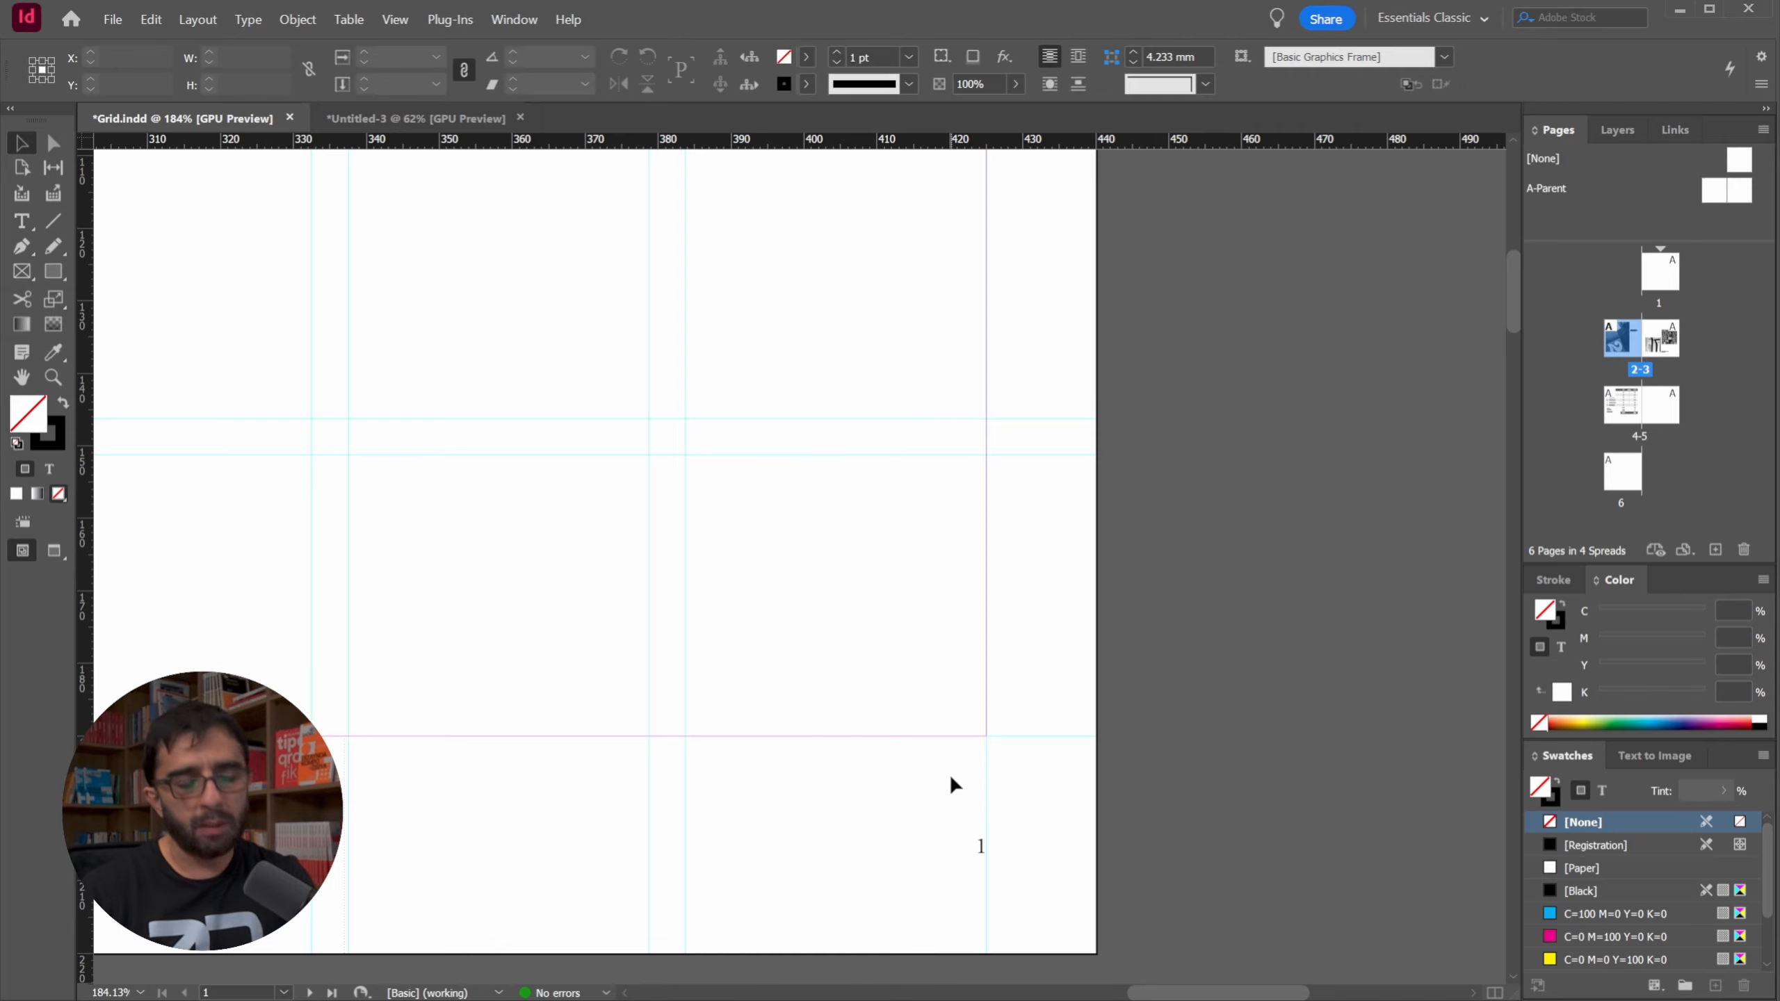
drag(780, 754, 966, 812)
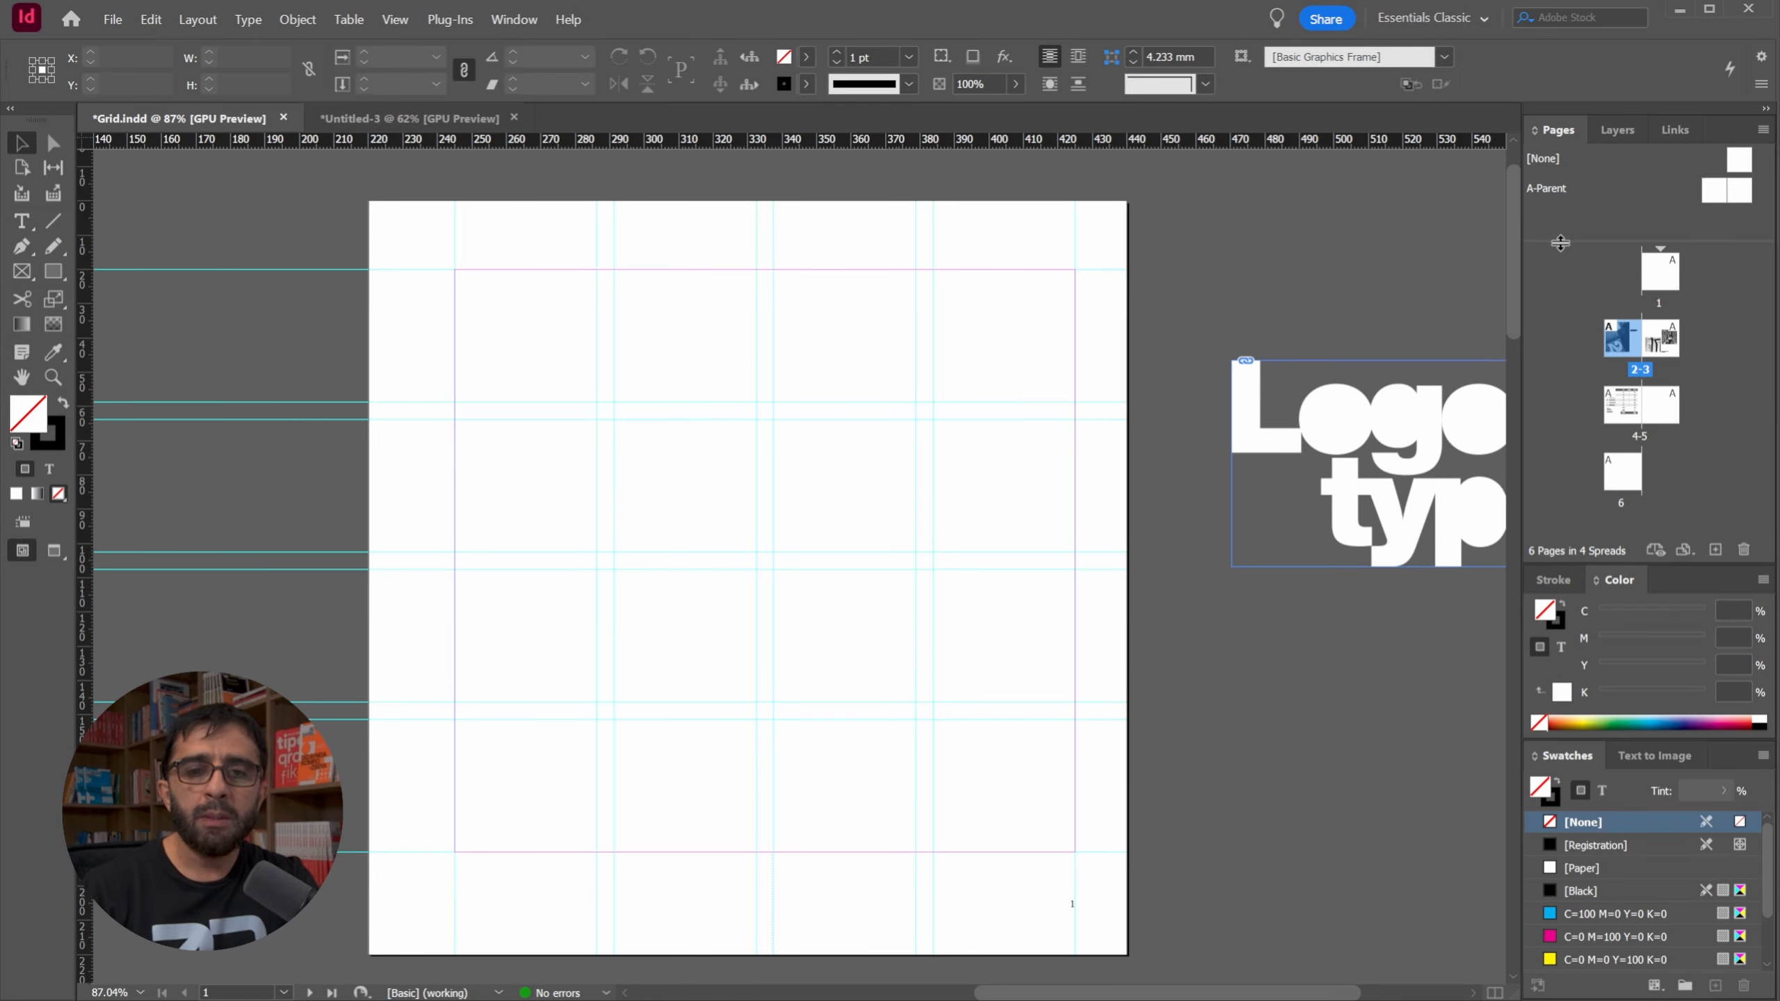
Apply the [None] parent to page 1 and give the list of parent pages more room.
drag(1560, 242, 1562, 266)
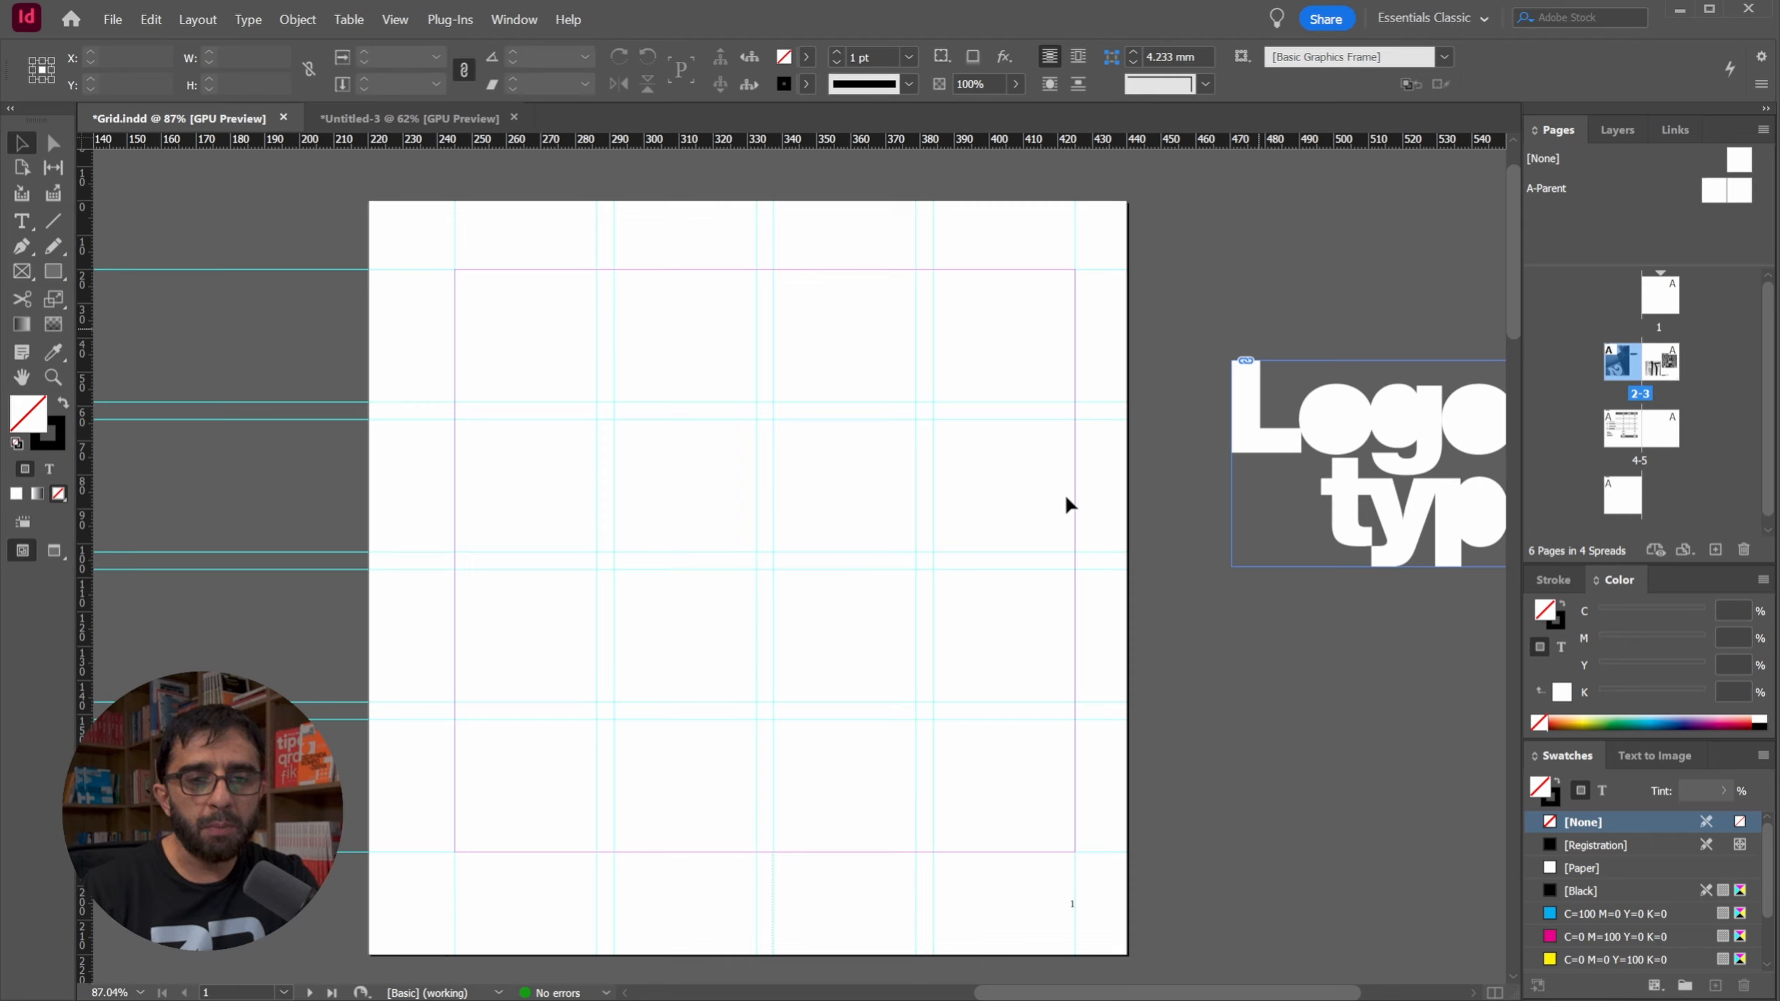
drag(1551, 160, 1699, 300)
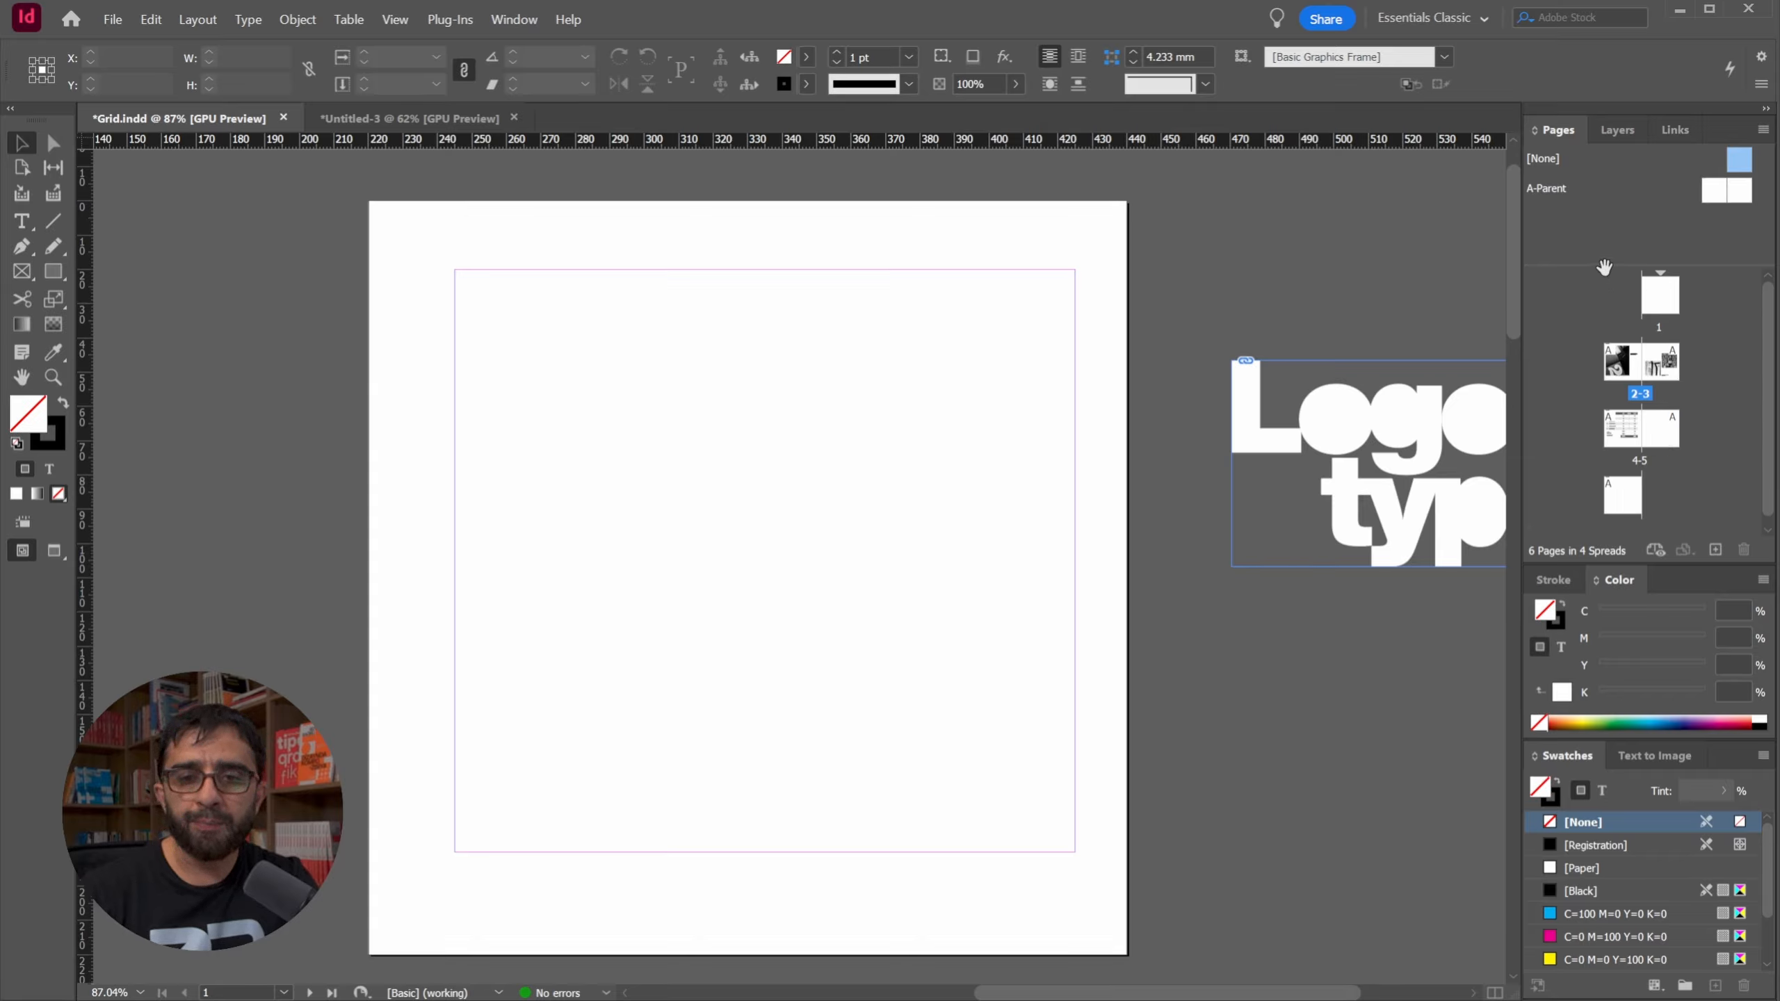
drag(1606, 267, 1605, 299)
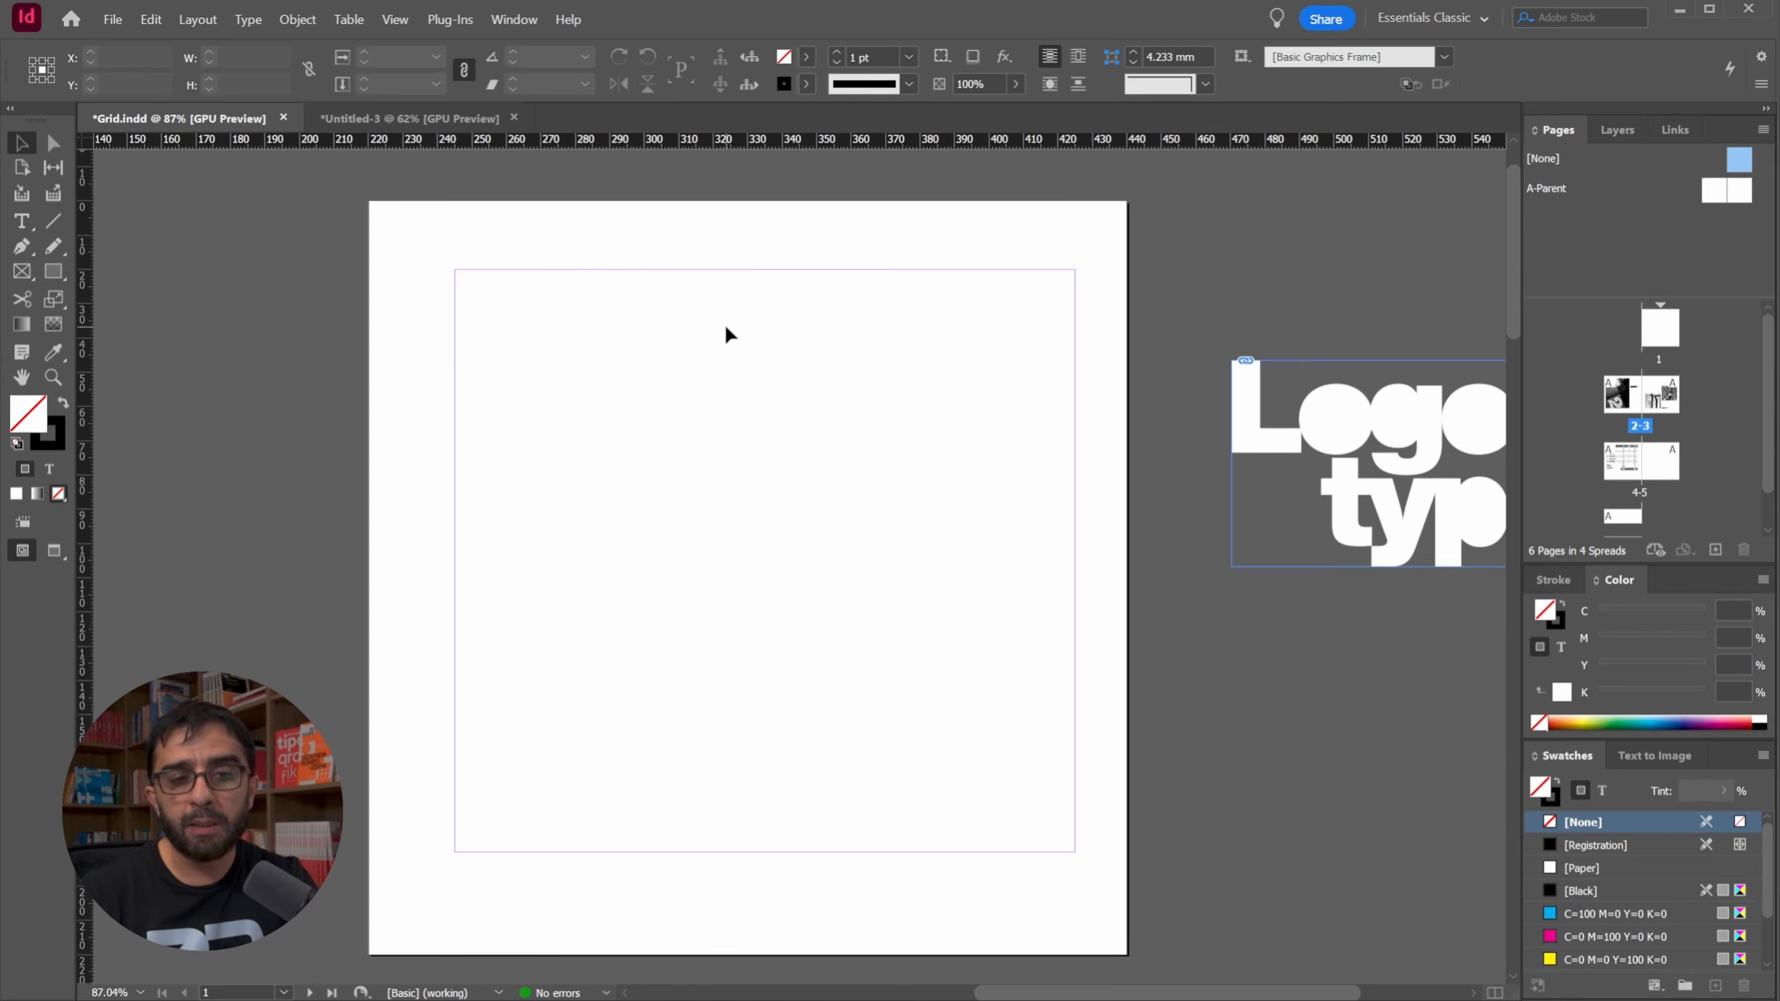
scroll(725, 335, up, 2)
Duplicate the A-Parent spread and delete the Company Name text frame from the copy.
double_click(1750, 190)
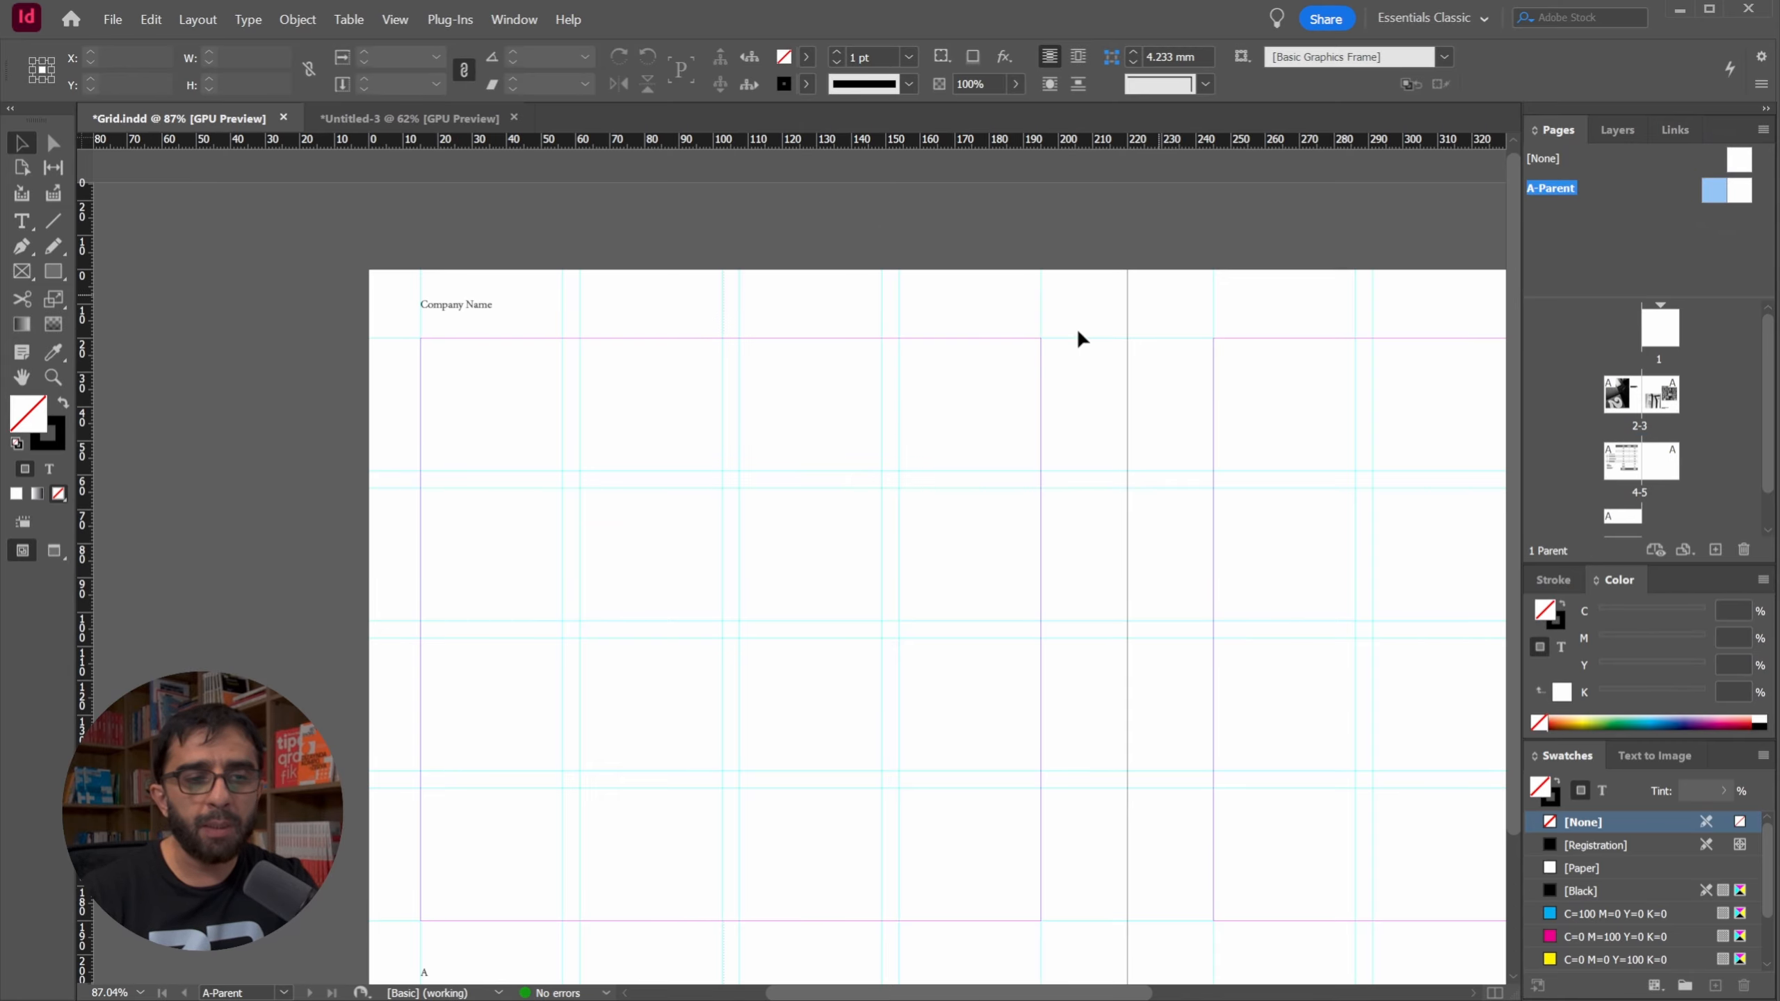
drag(974, 374, 657, 316)
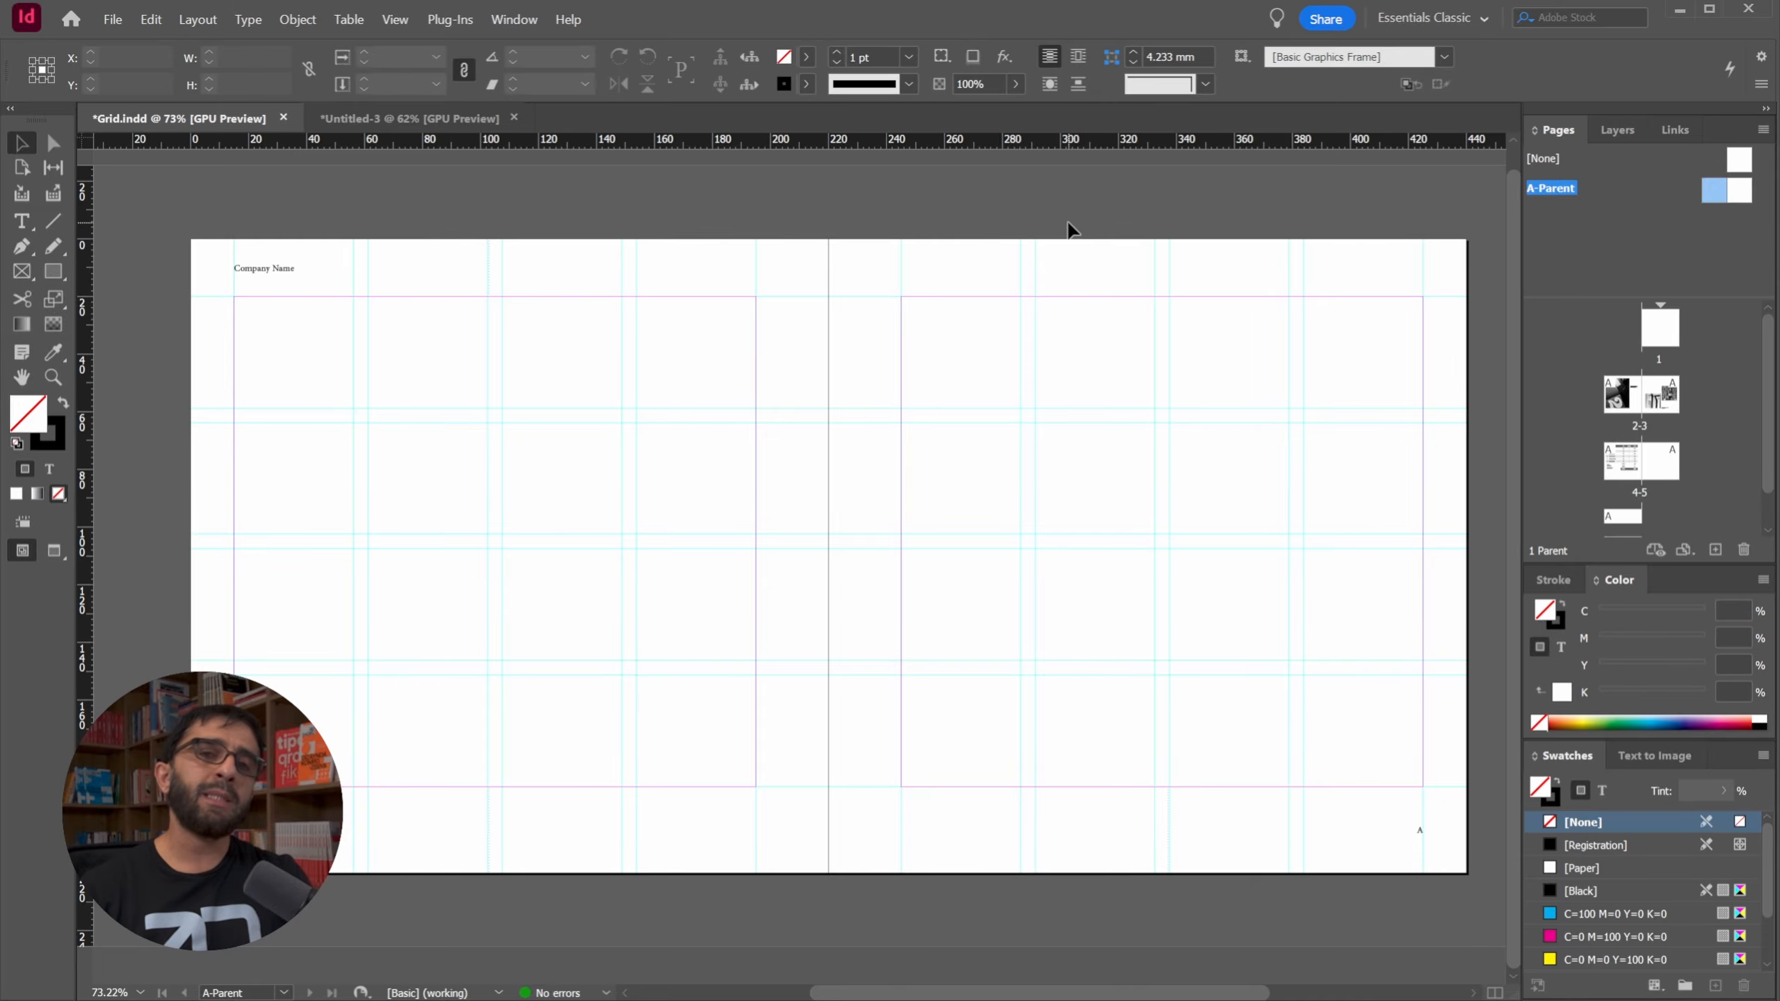
click(266, 277)
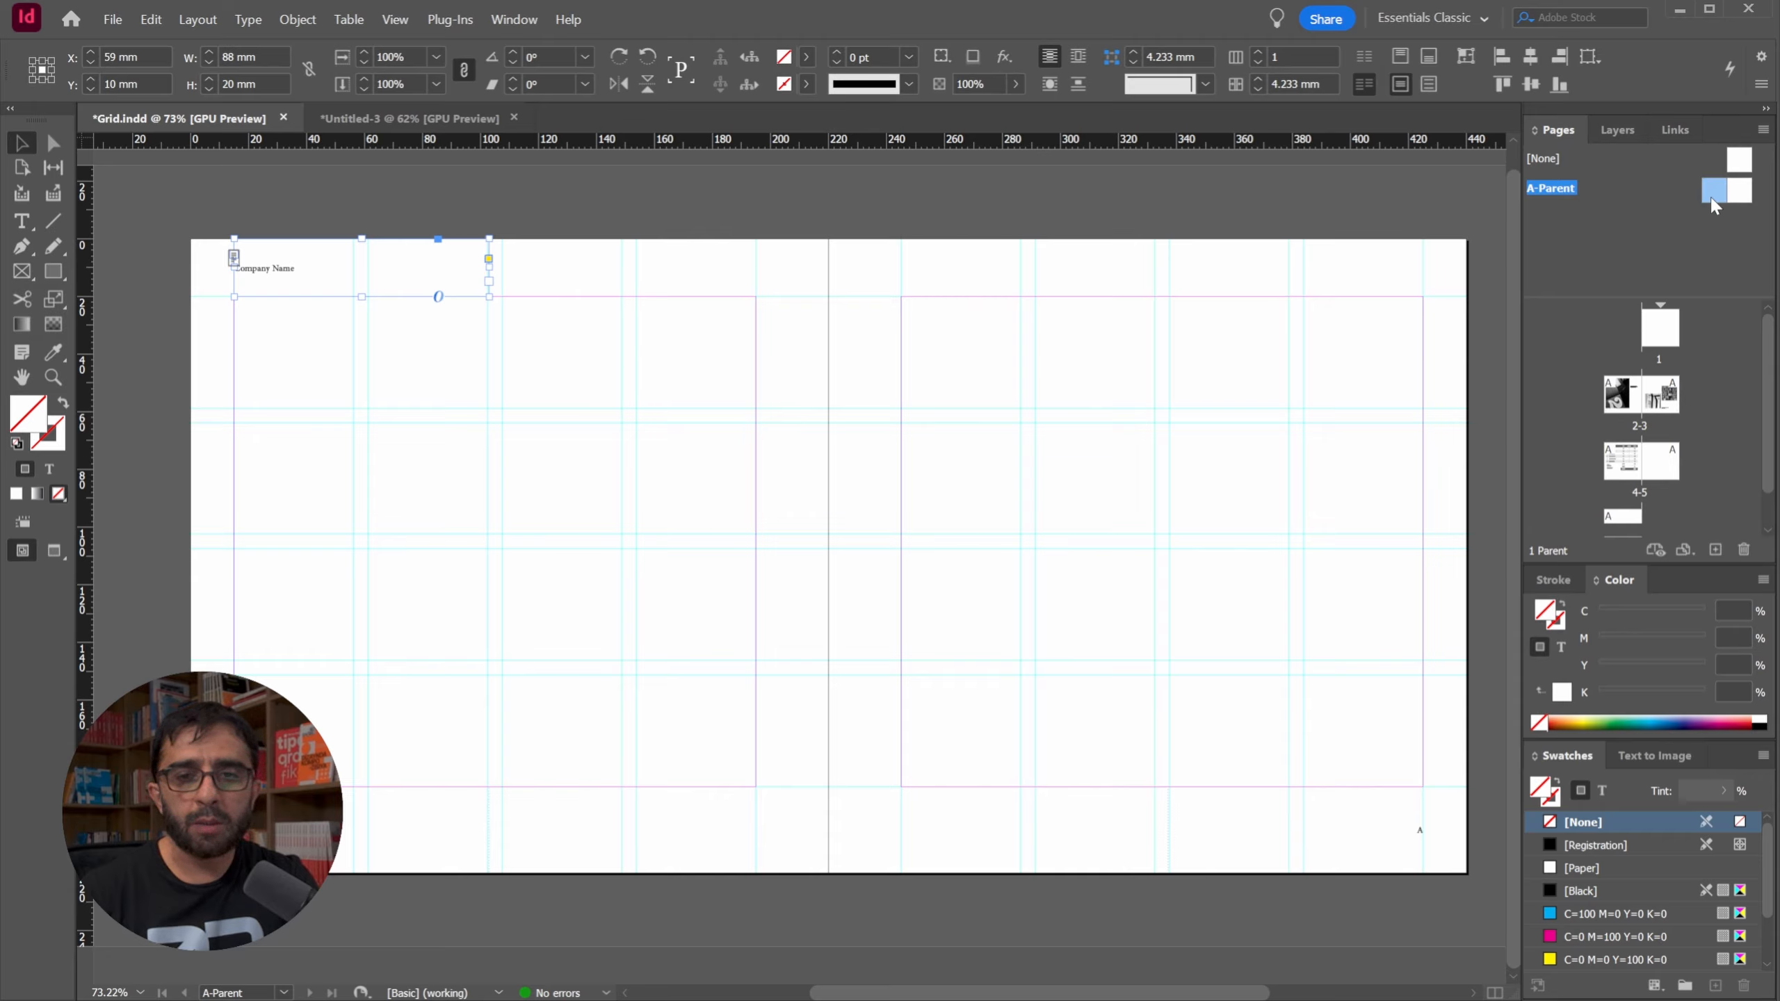
shift+click(1731, 201)
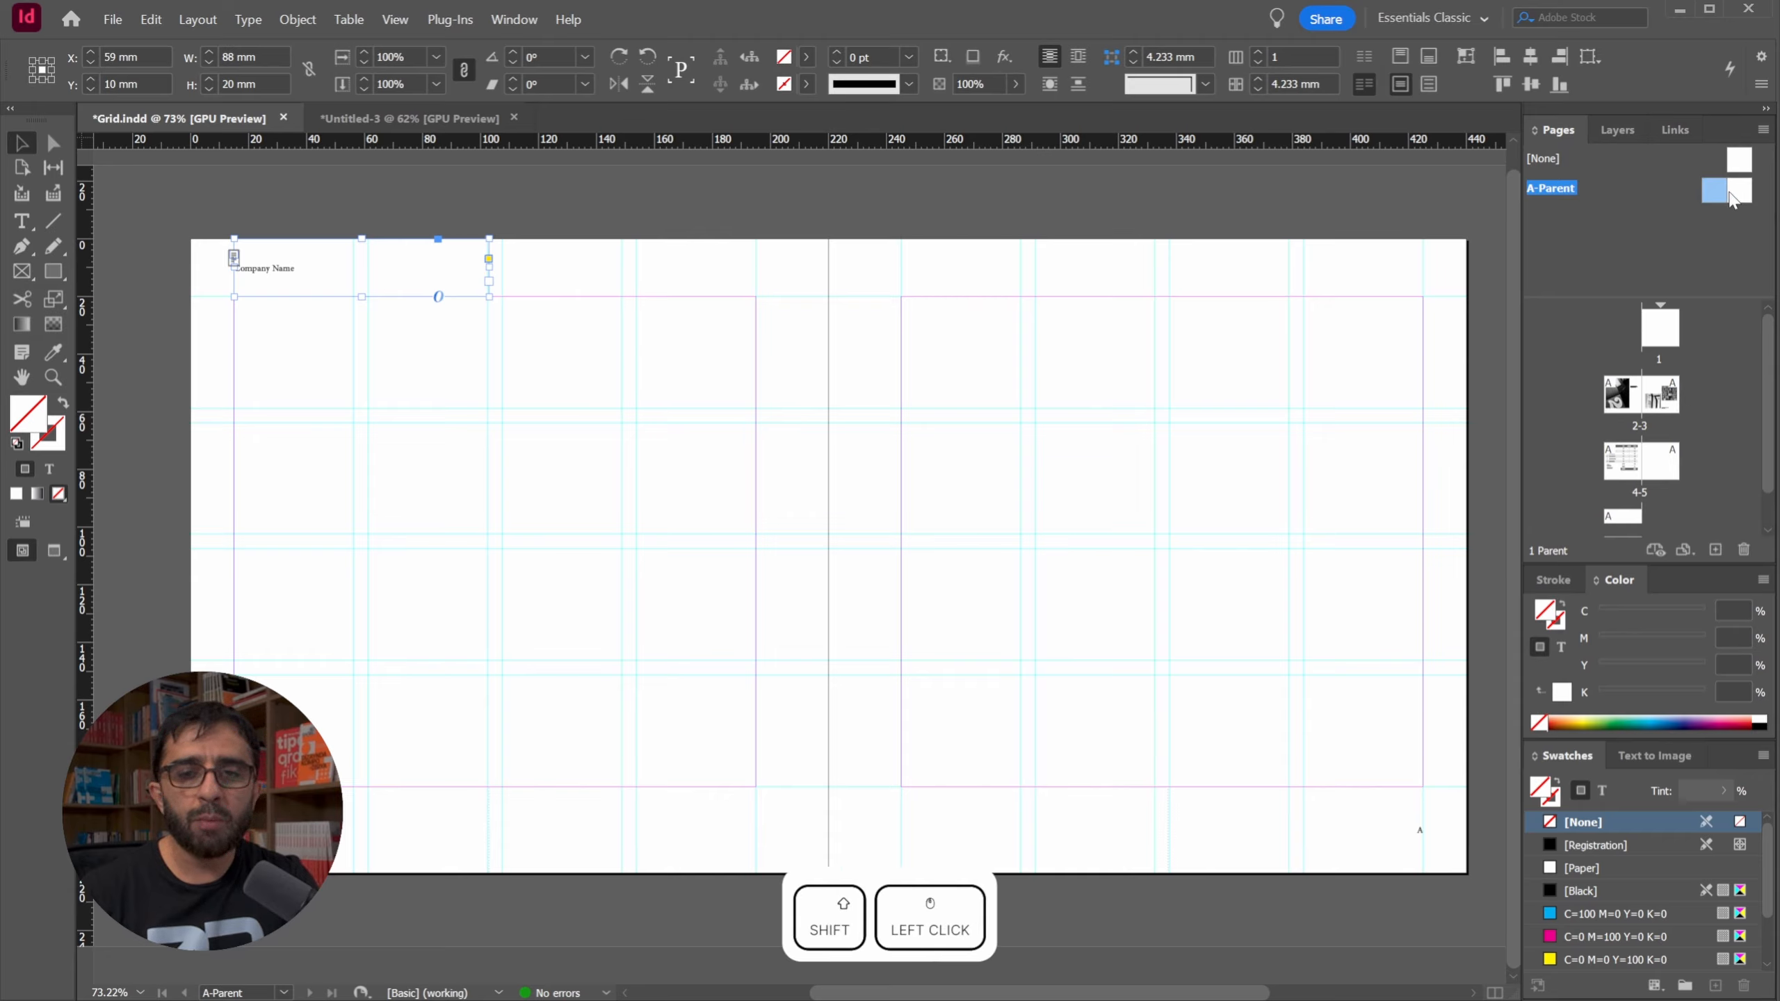
right_click(1715, 192)
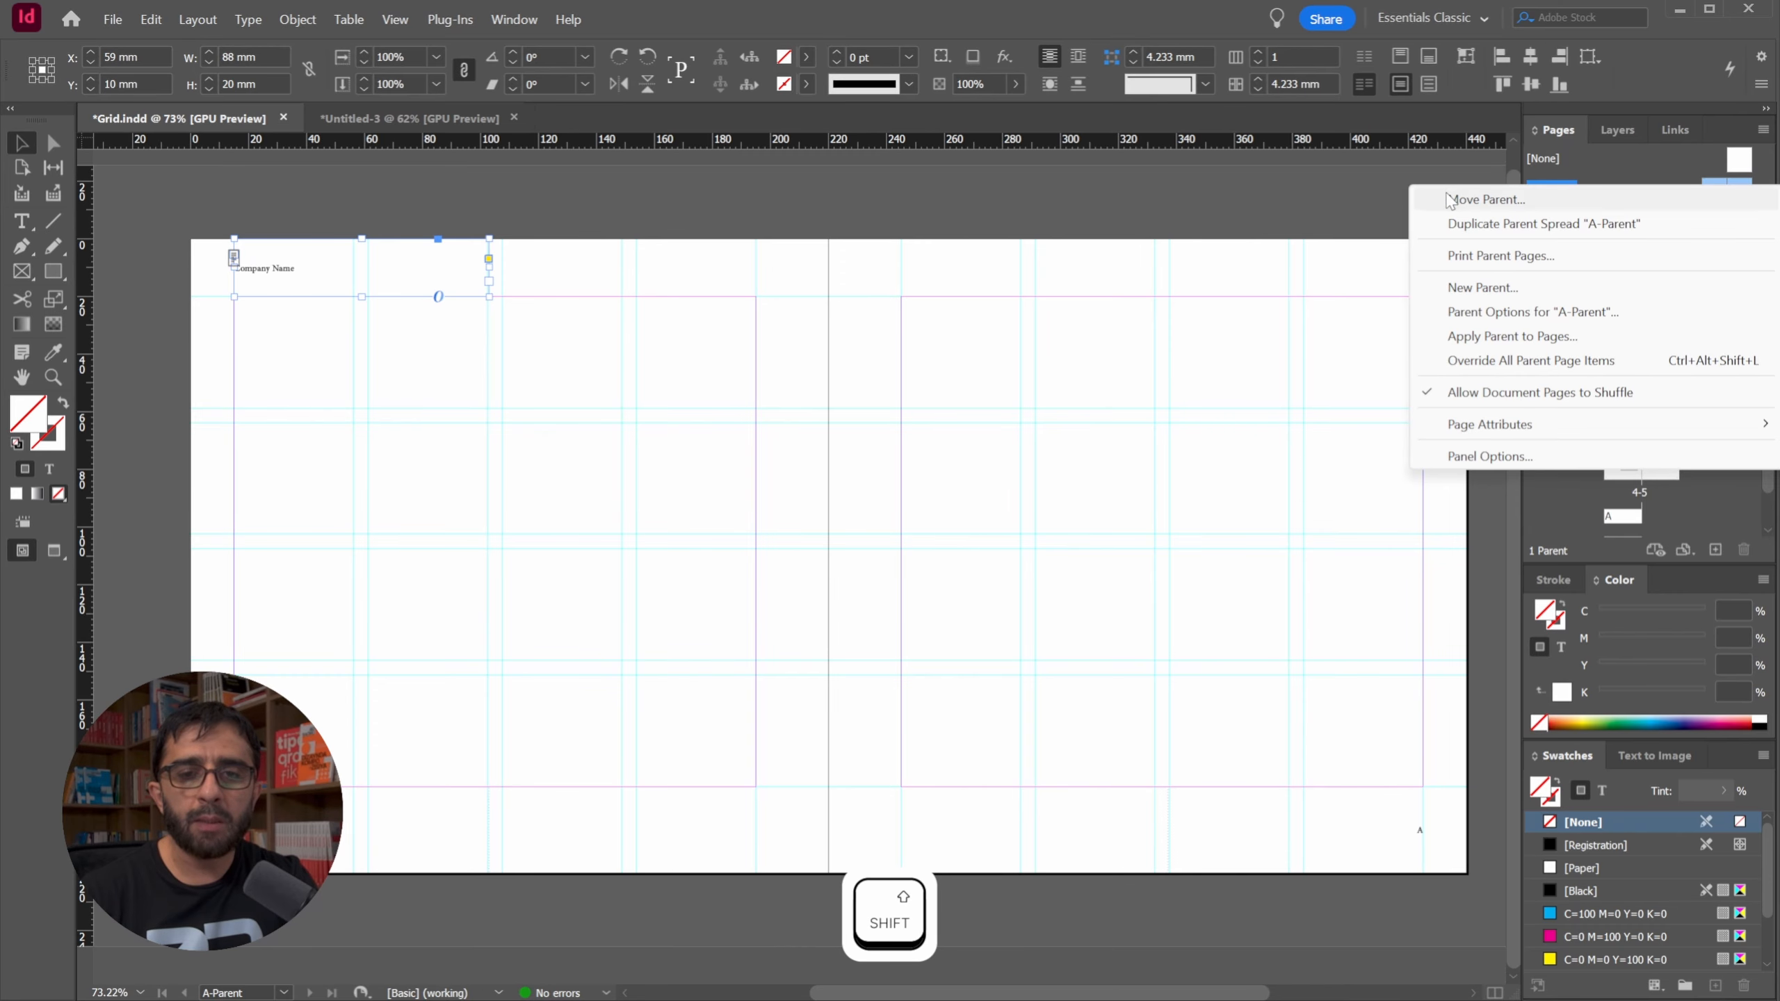
click(1558, 225)
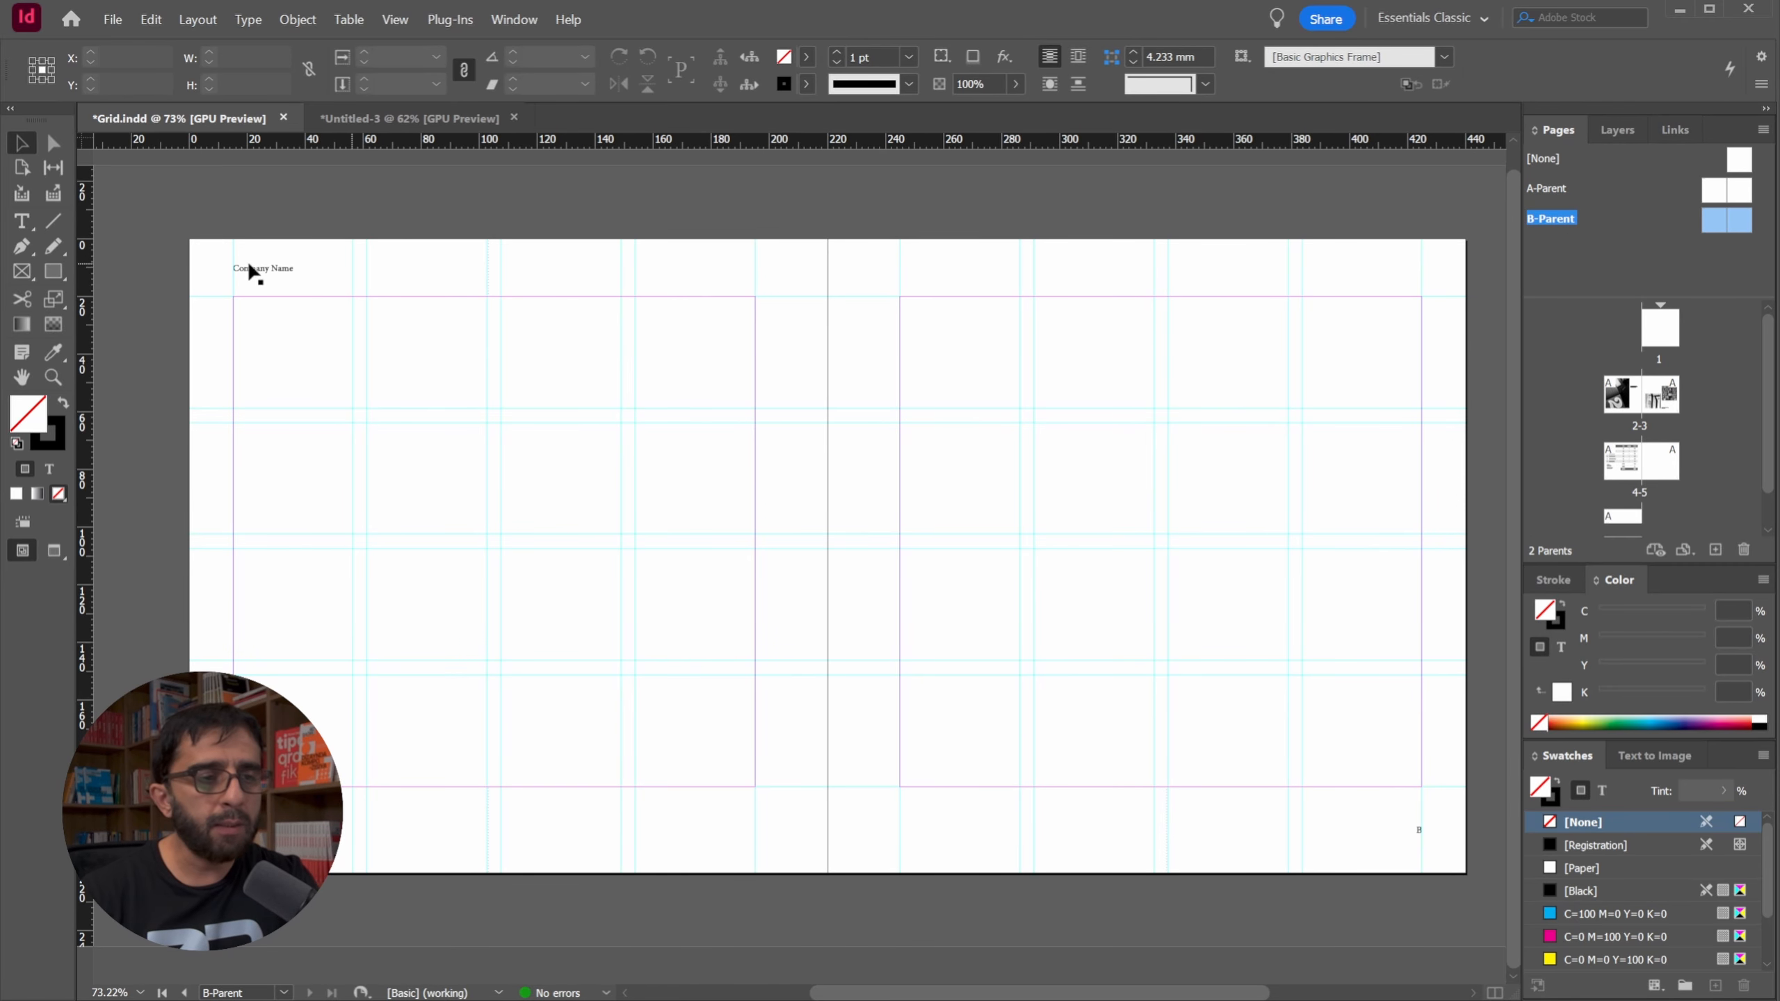
click(283, 275)
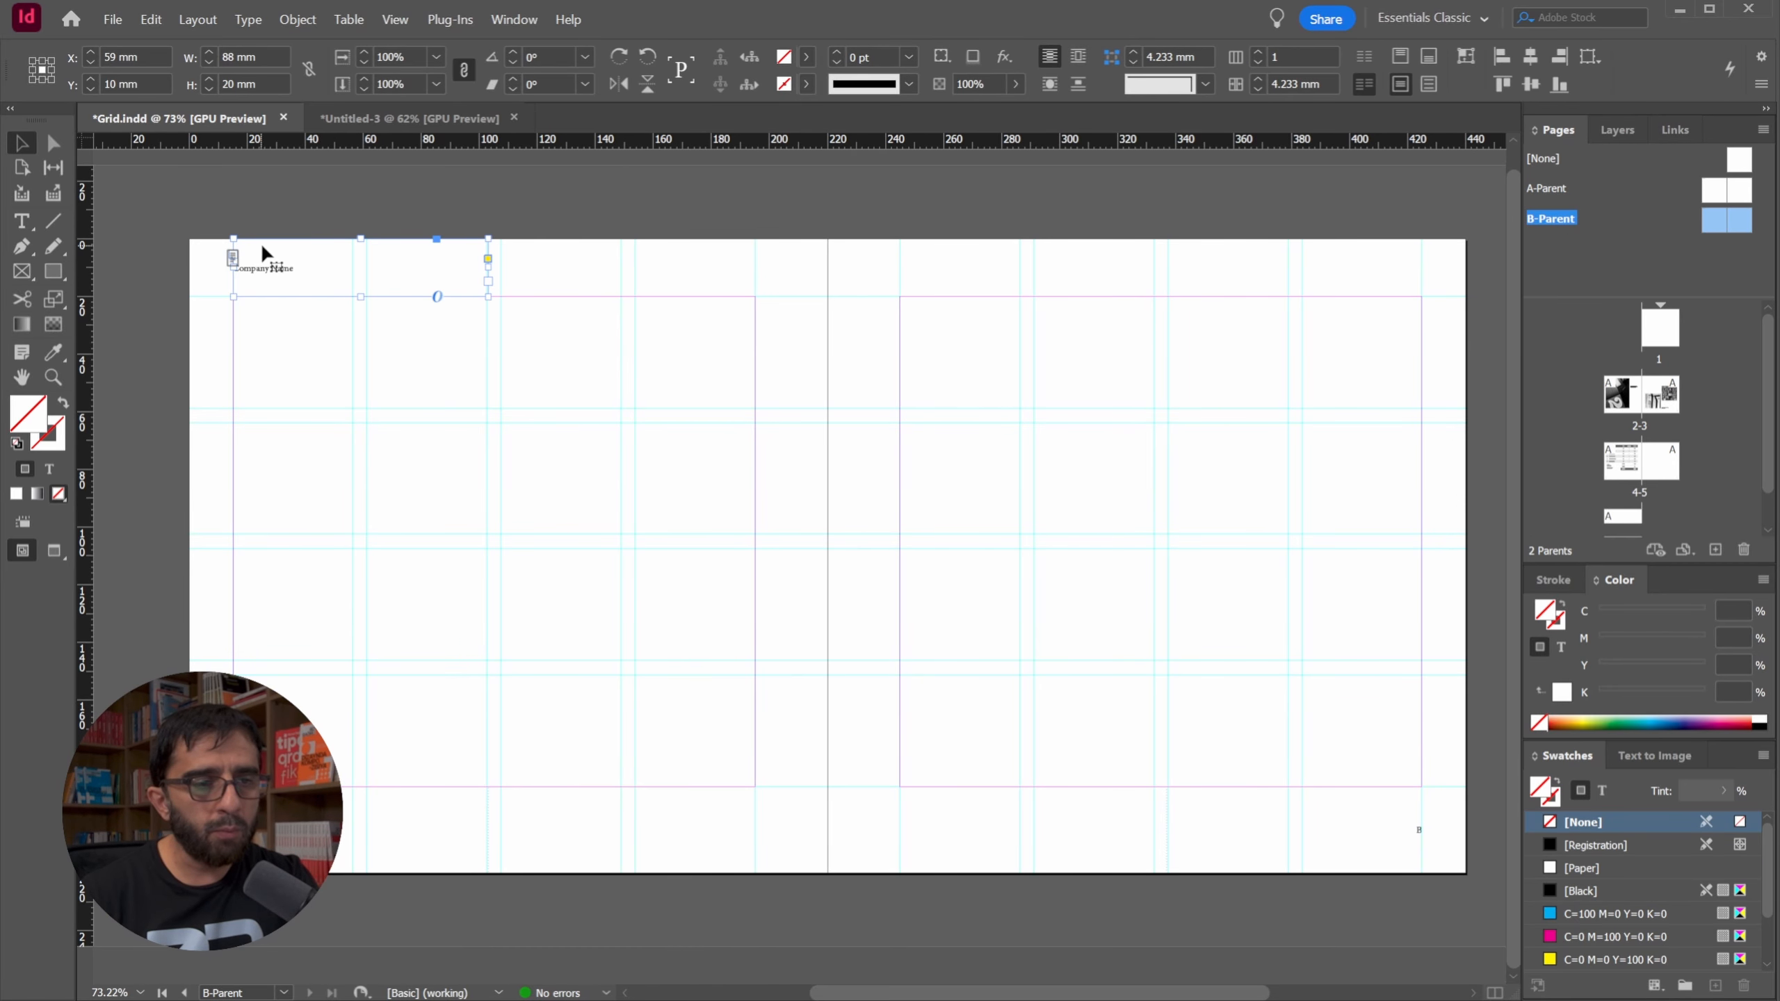
key(Delete)
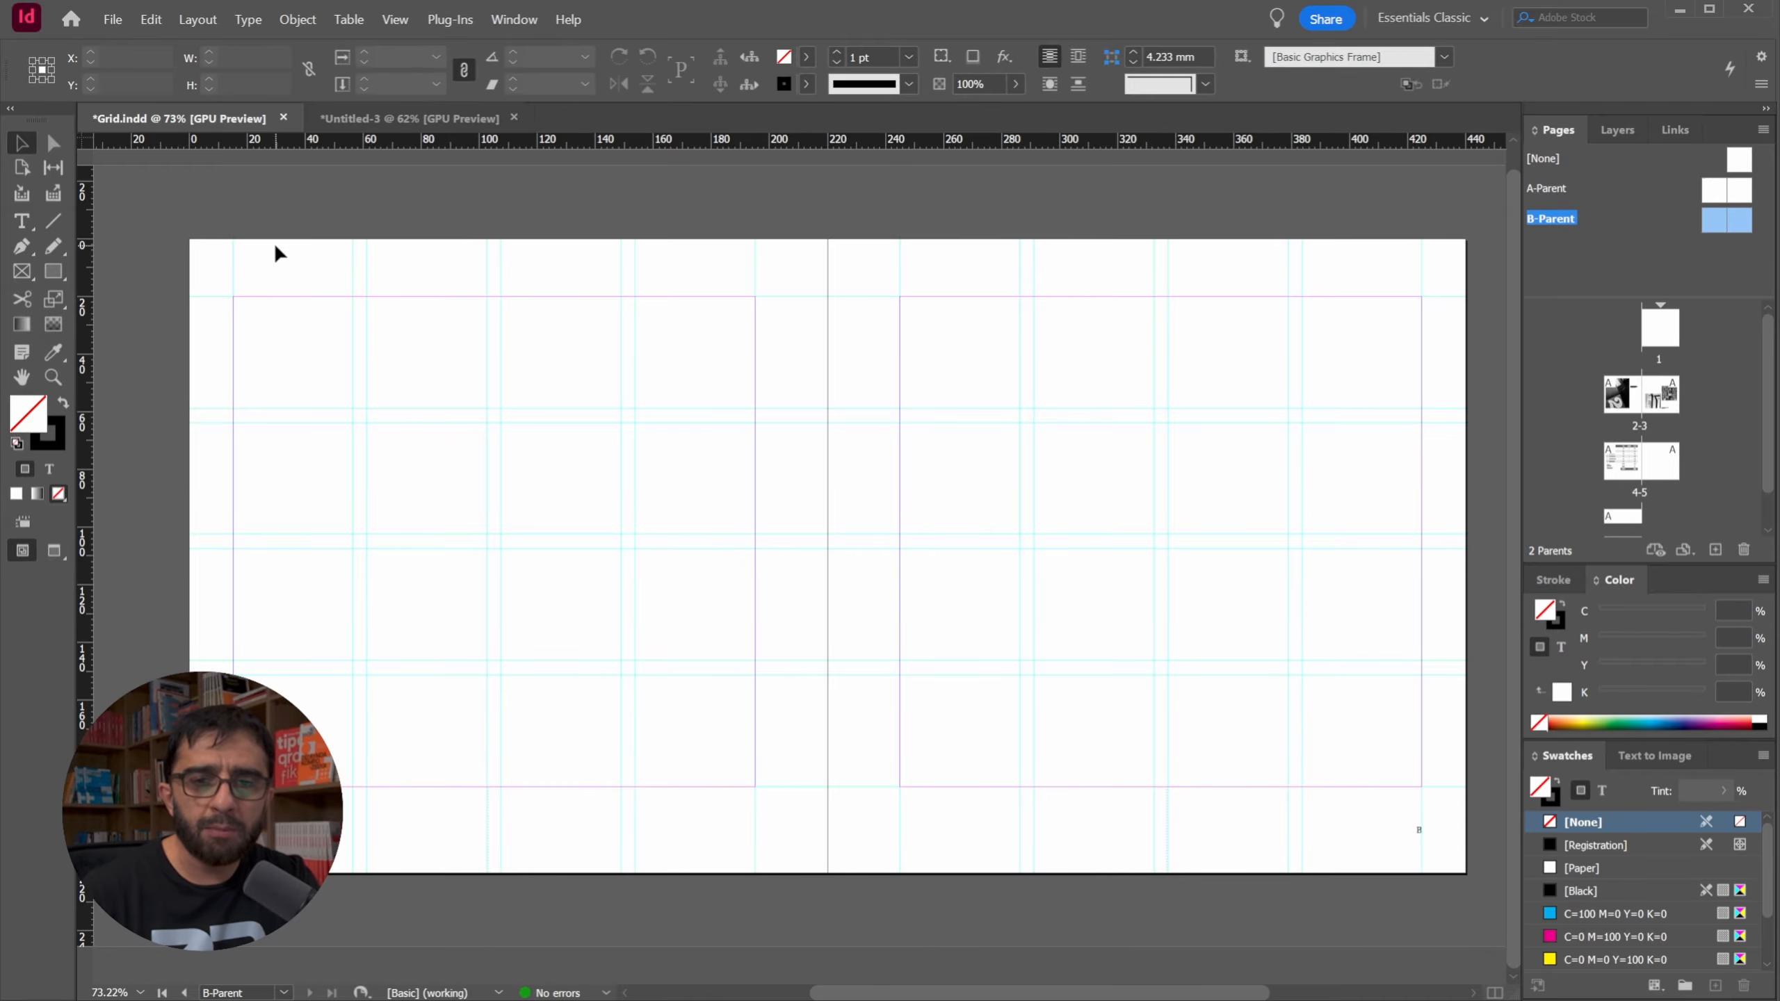
Try overriding the parent's Company Name text frame on page 4 and undo the override.
double_click(1632, 395)
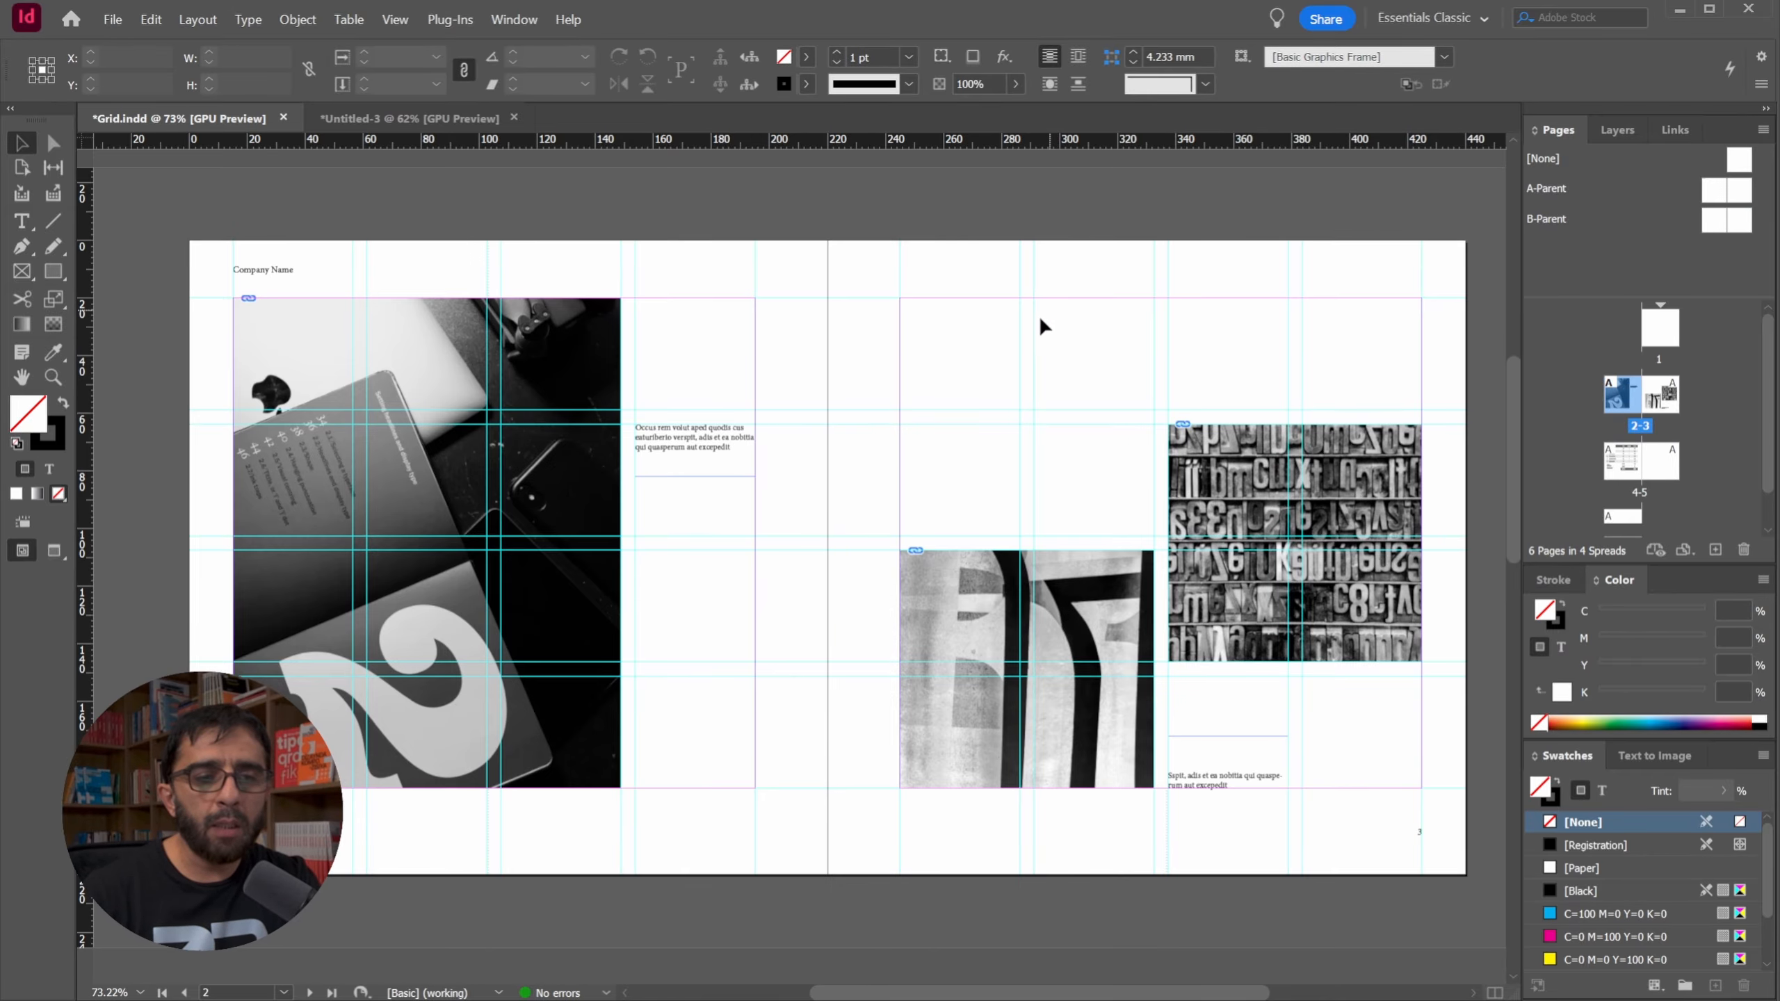
drag(859, 847, 844, 266)
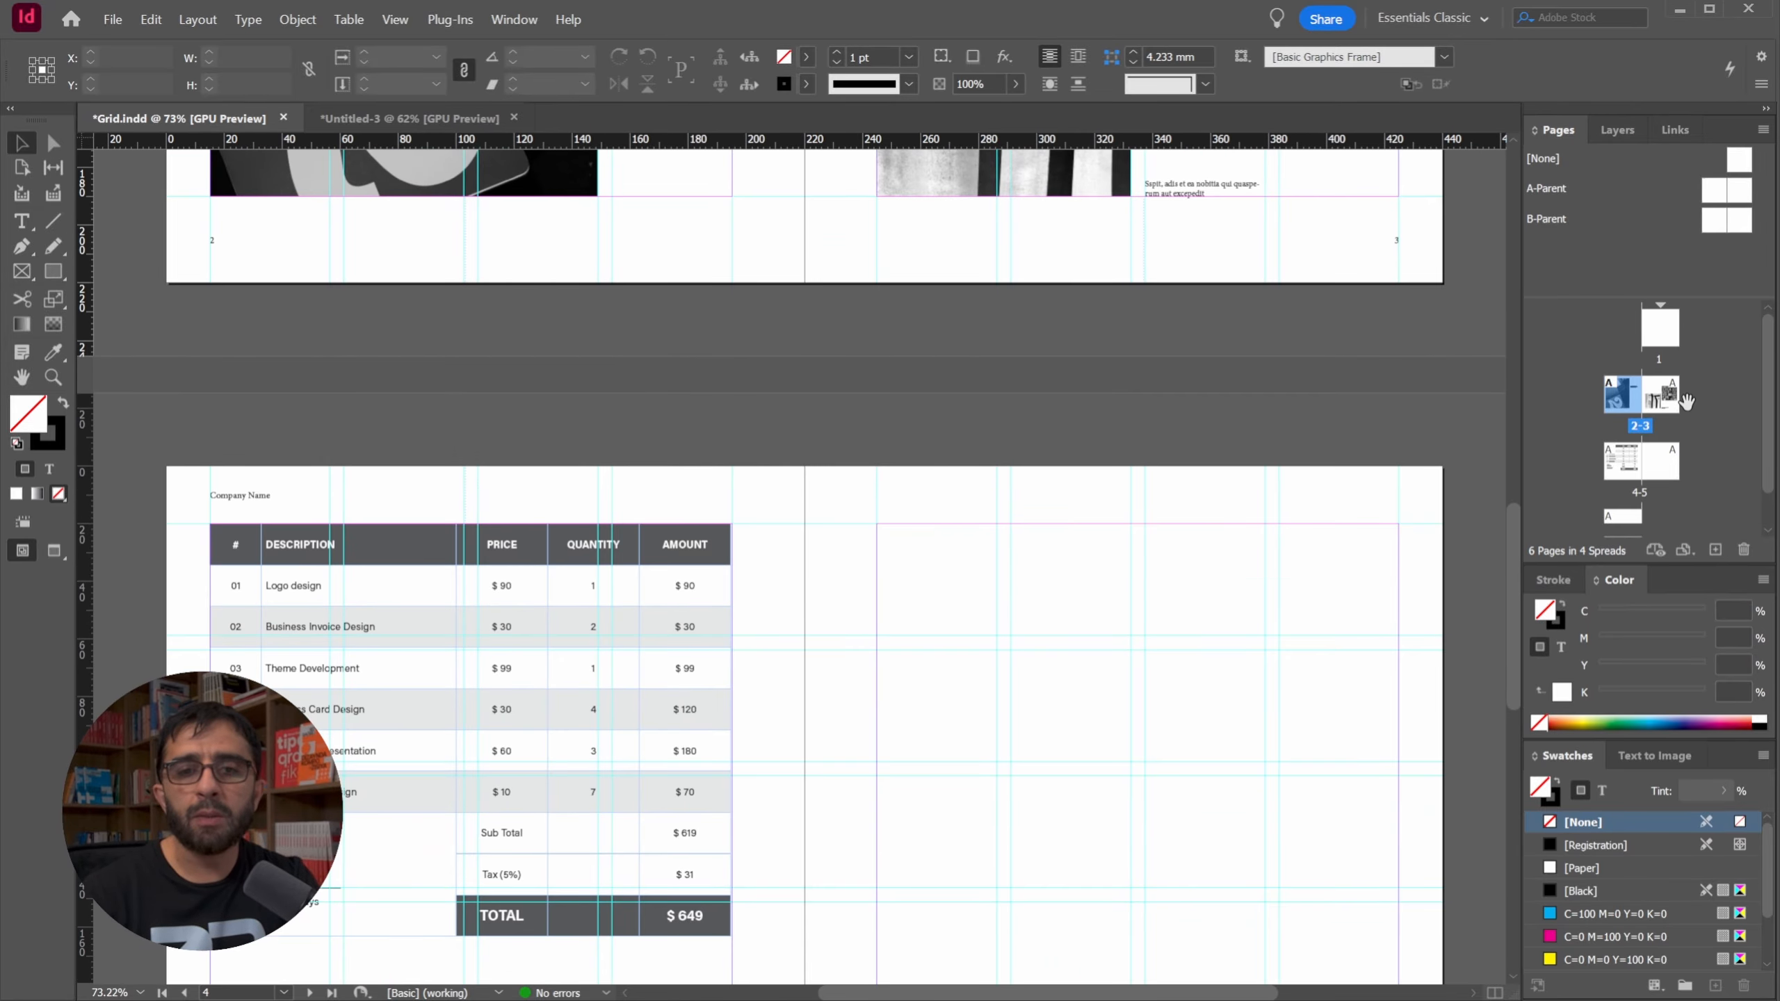
drag(929, 415, 939, 330)
drag(896, 470, 915, 386)
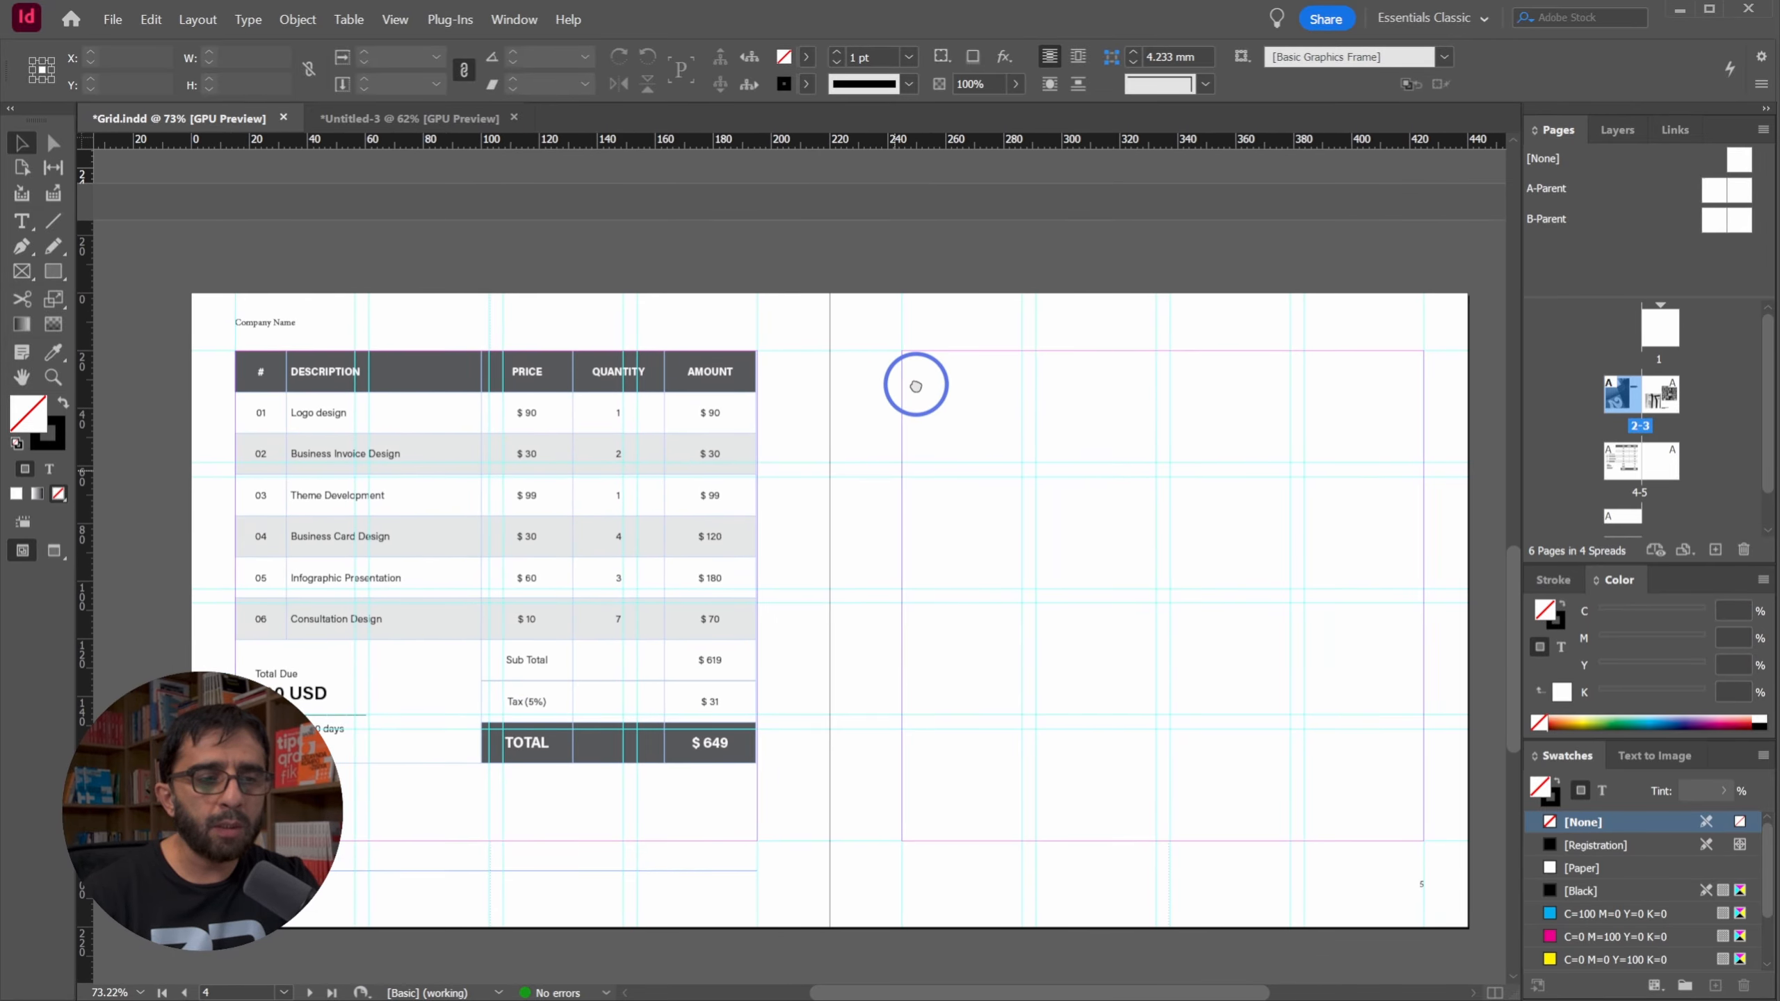
drag(812, 330, 795, 463)
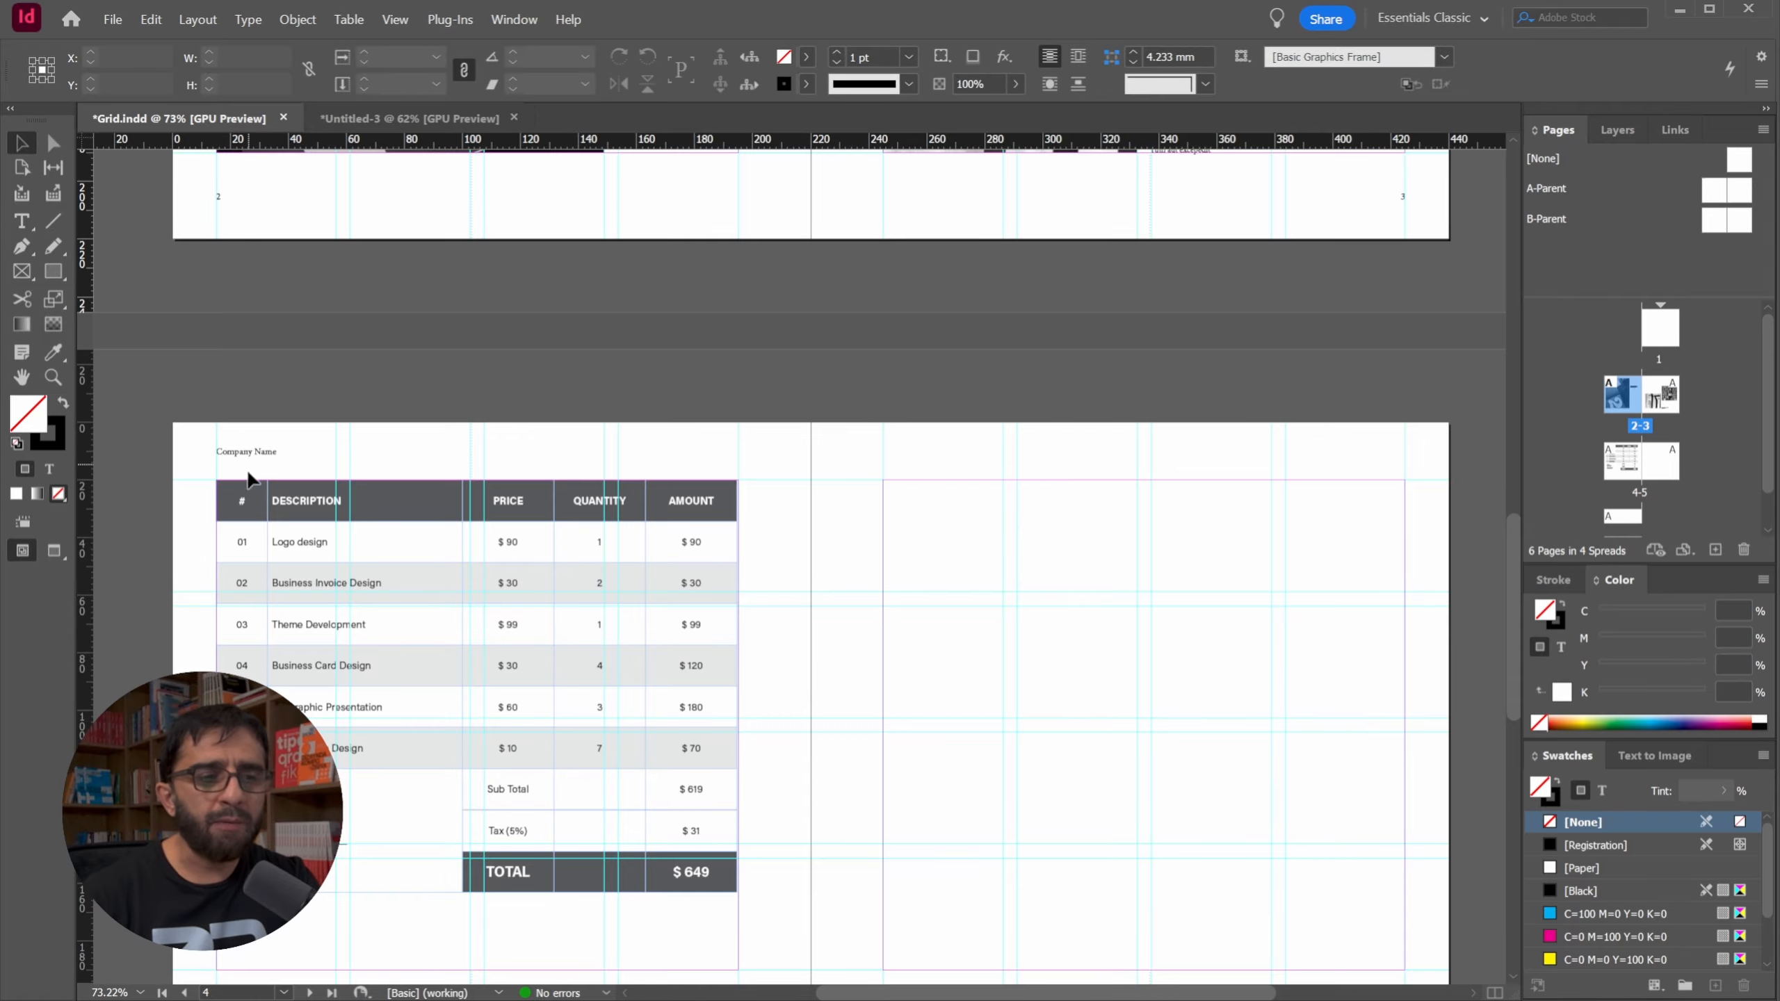
drag(806, 734, 807, 547)
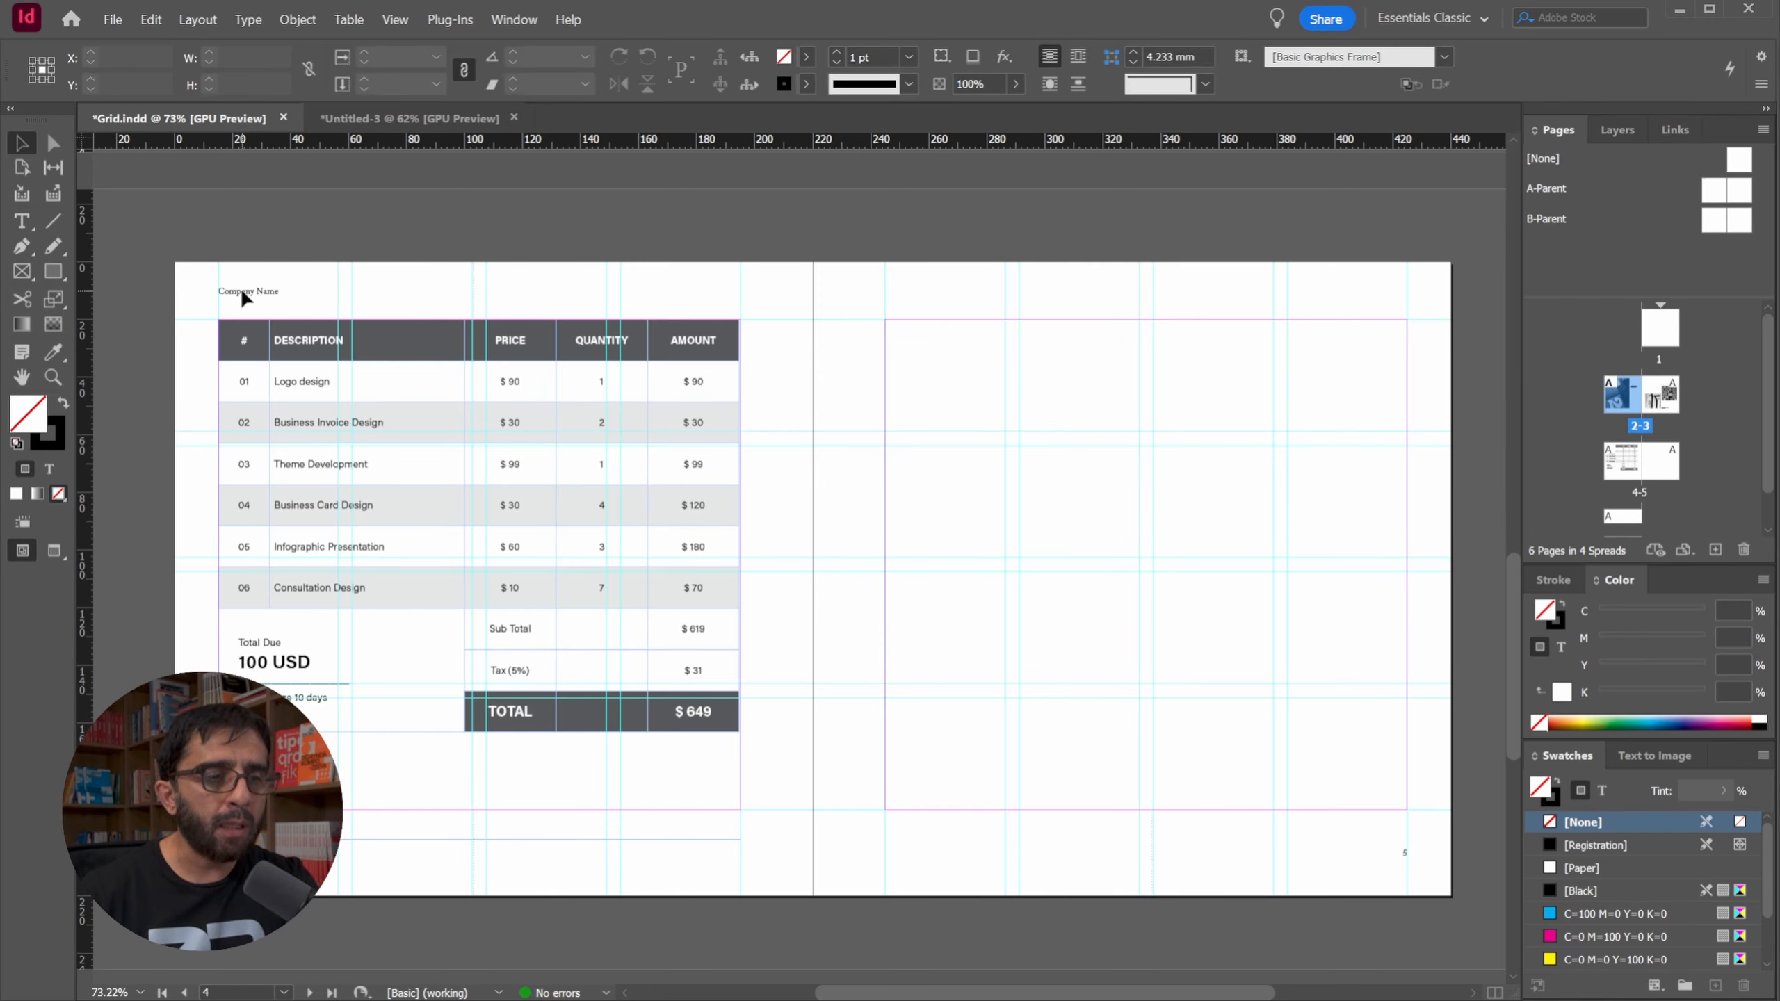
ctrl+shift+click(270, 294)
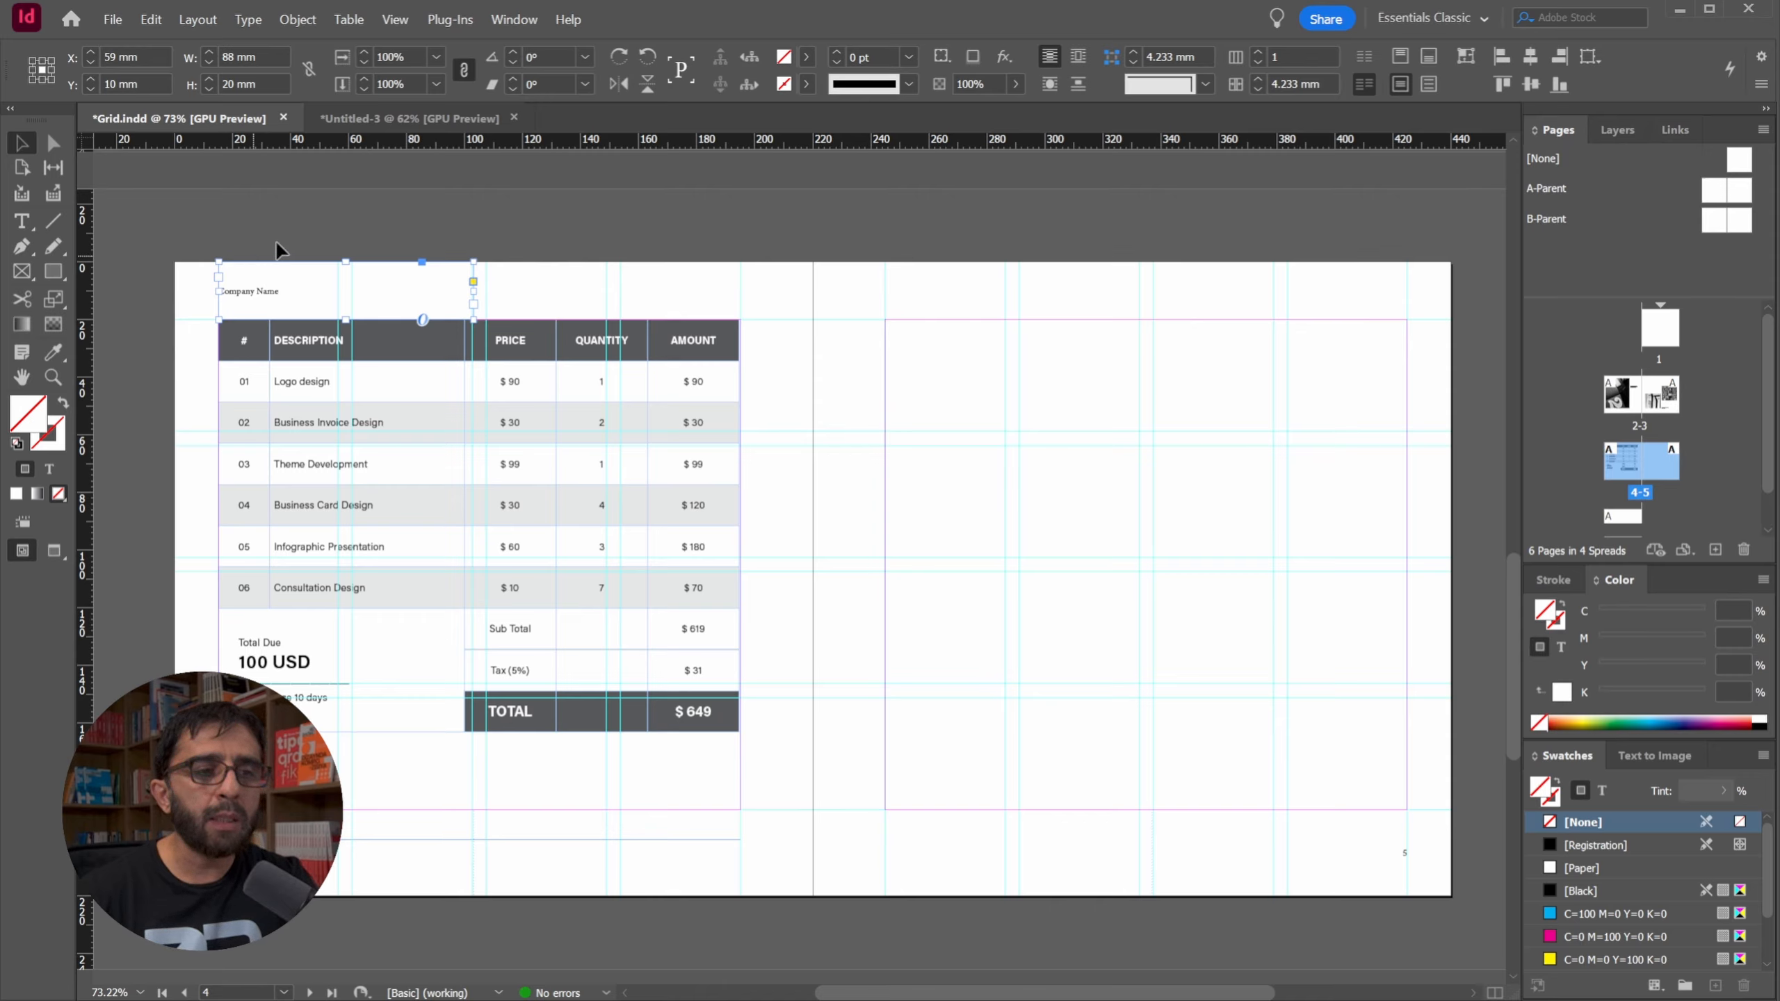
key(ctrl+z)
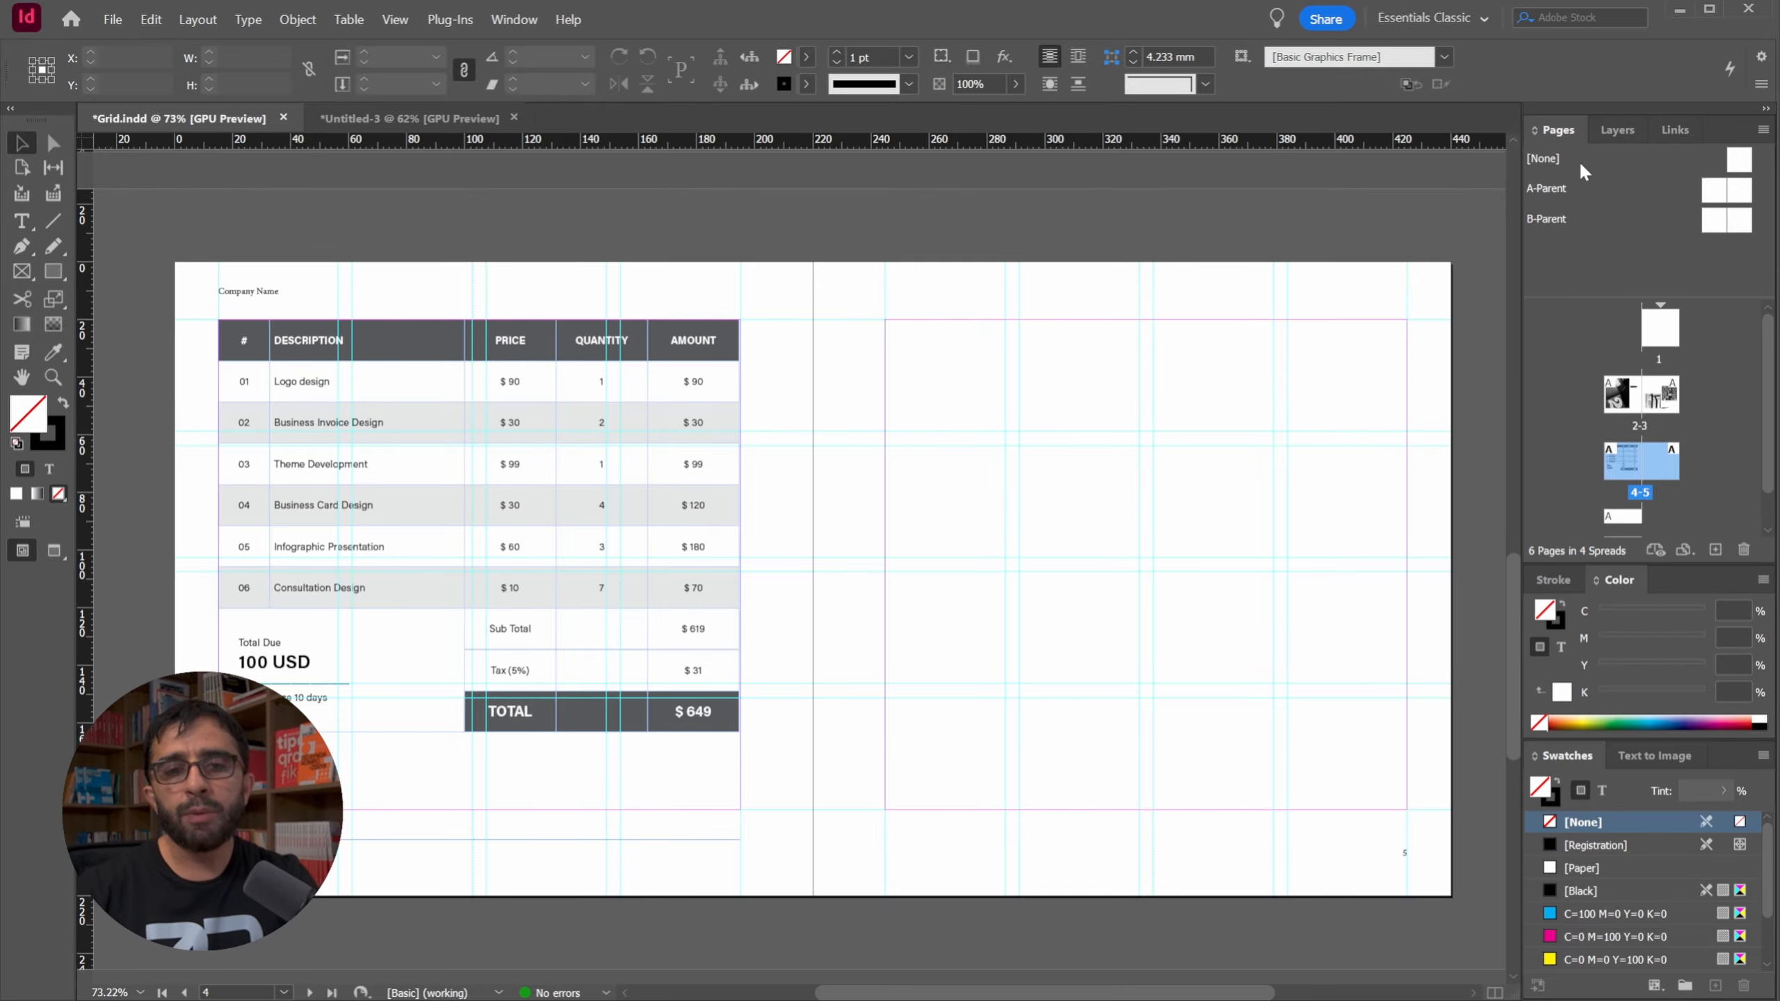
Check the B-Parent spread, try applying it to the 4-5 spread, and undo that application.
double_click(1709, 223)
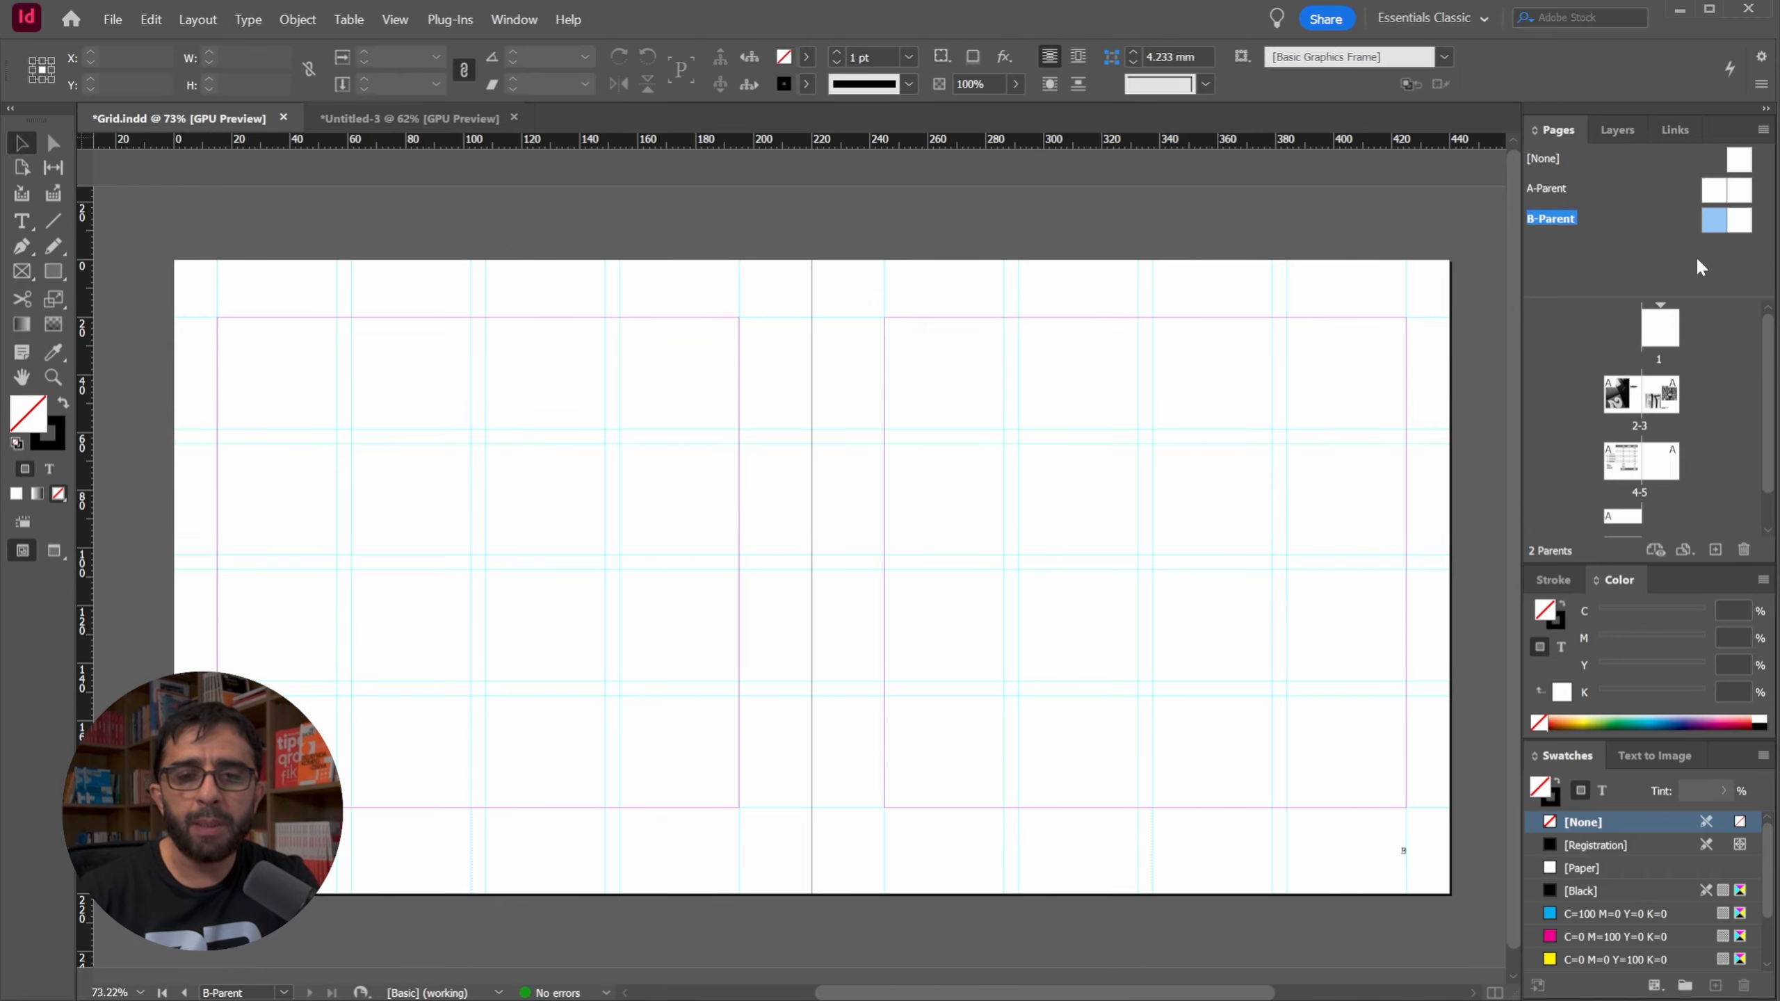
double_click(1636, 468)
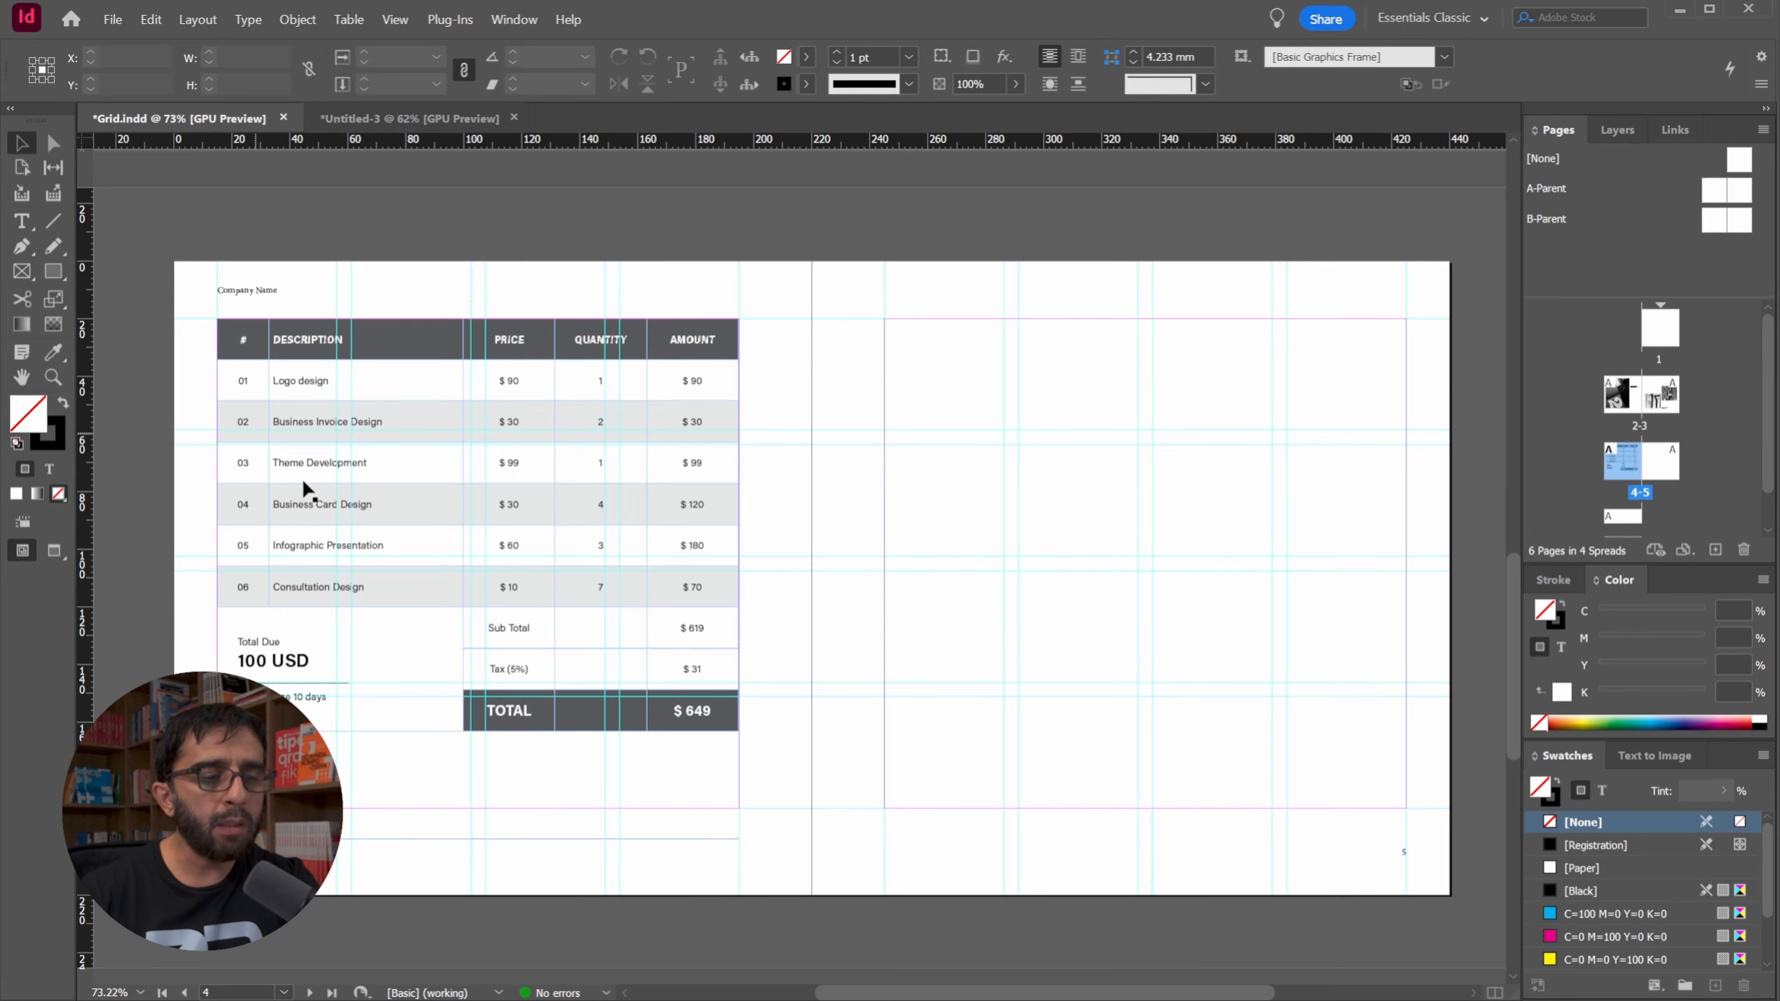
shift+click(1663, 477)
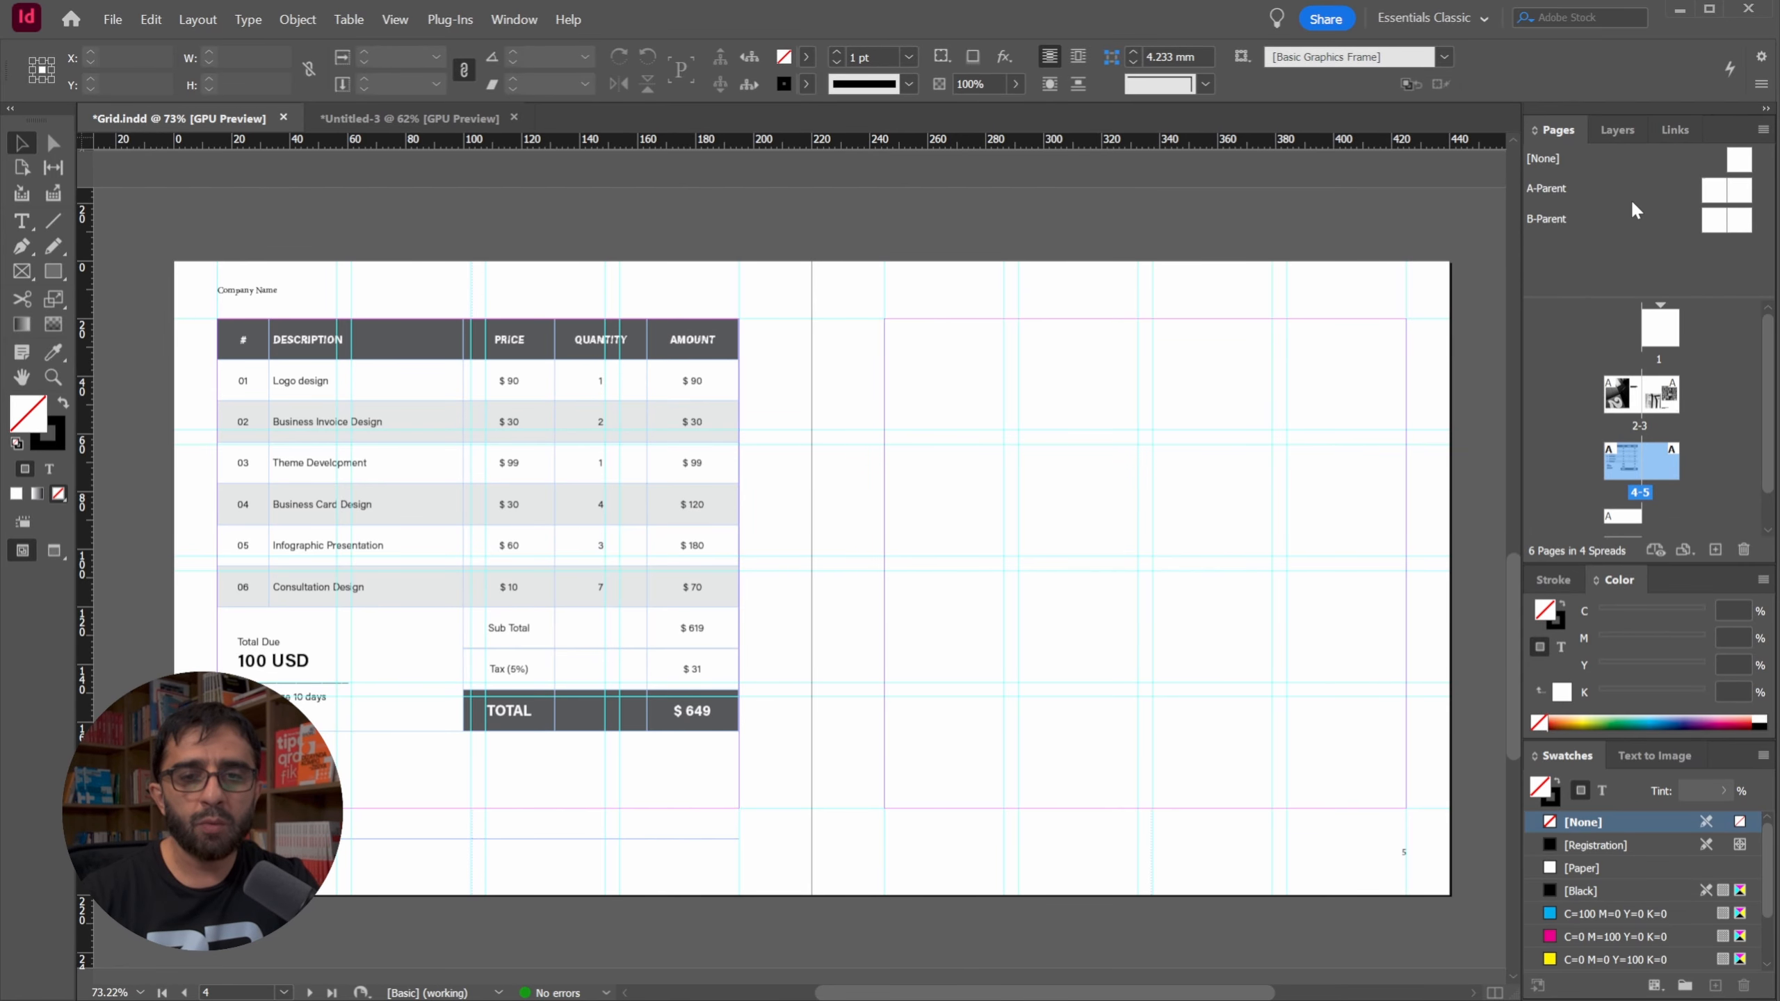
drag(1724, 220, 1639, 463)
key(ctrl+z)
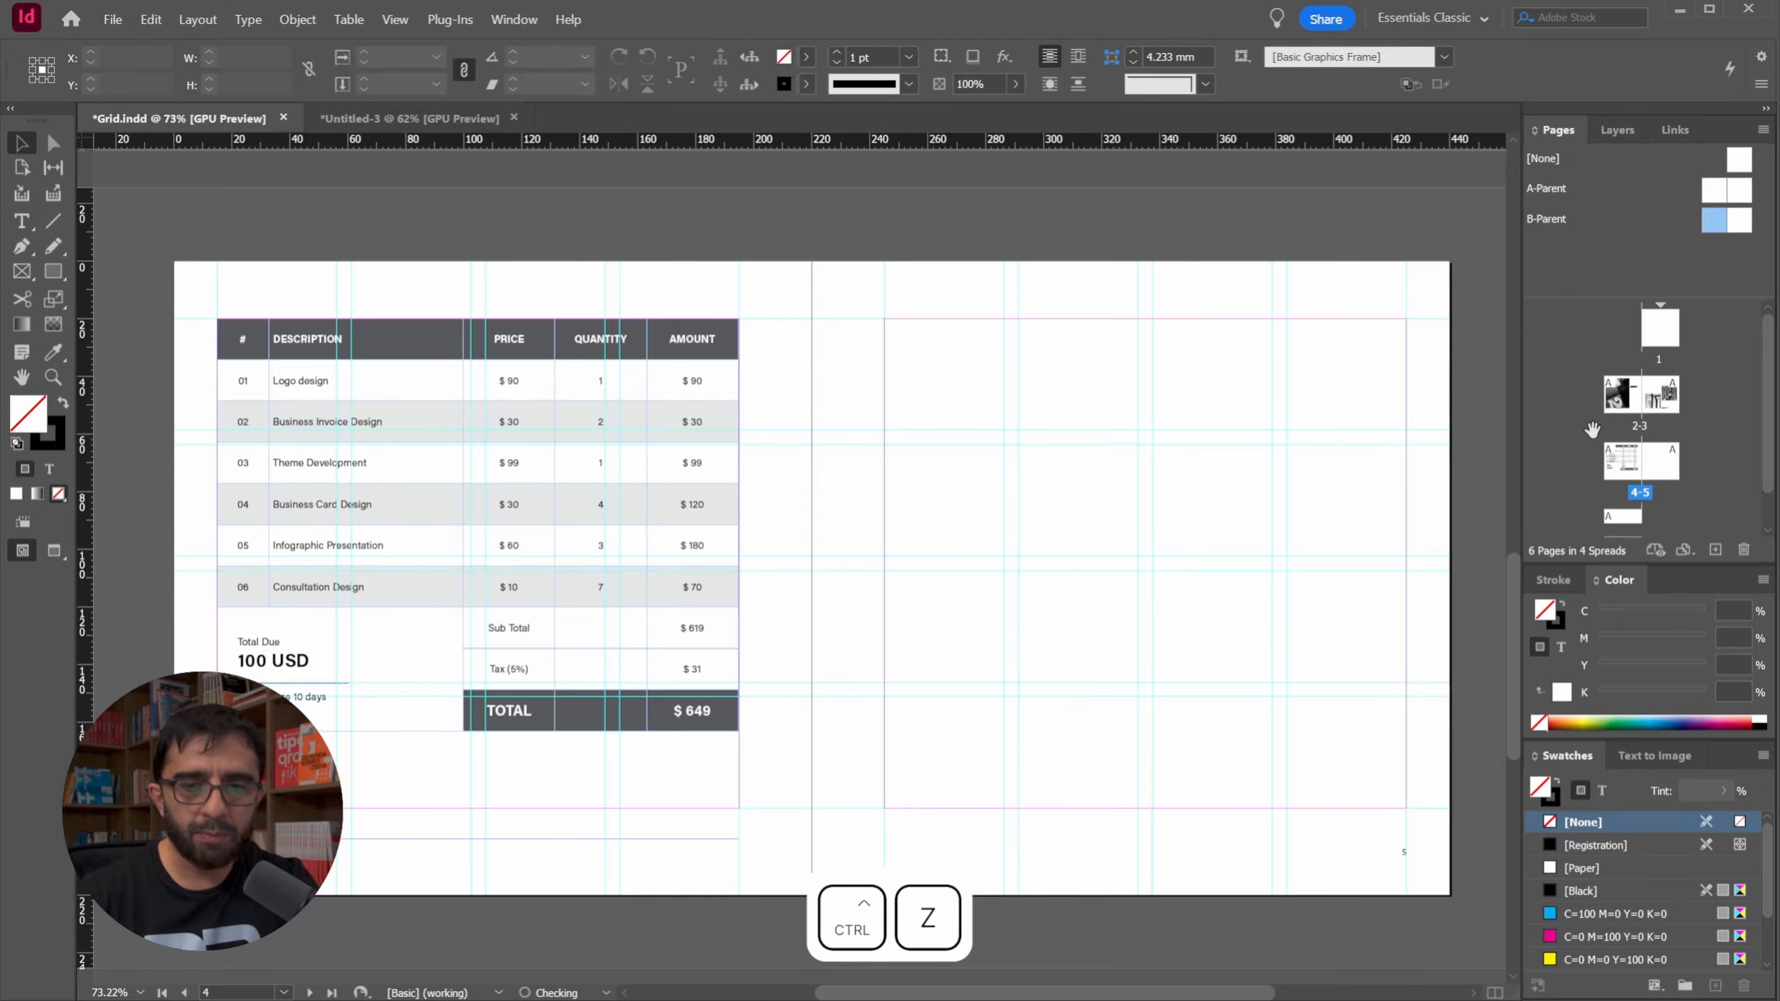
Apply B-Parent to pages 4-5 through the Apply Parent to Pages command.
shift+click(1662, 477)
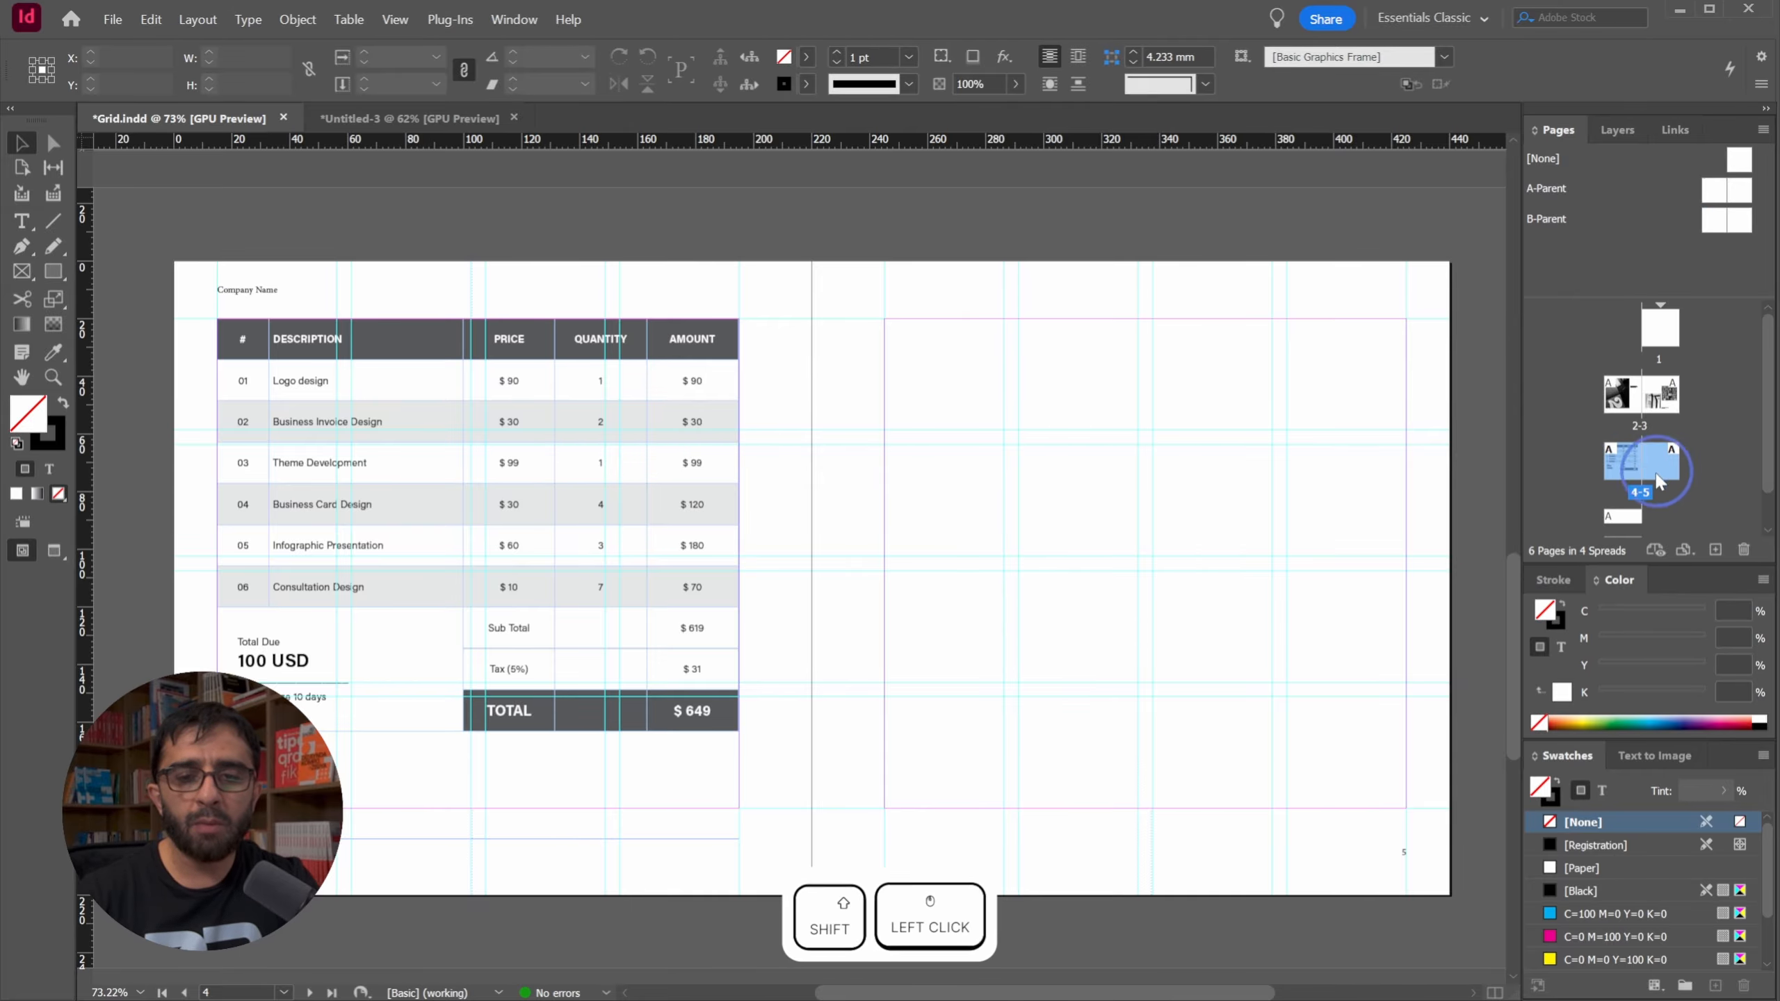
right_click(1645, 453)
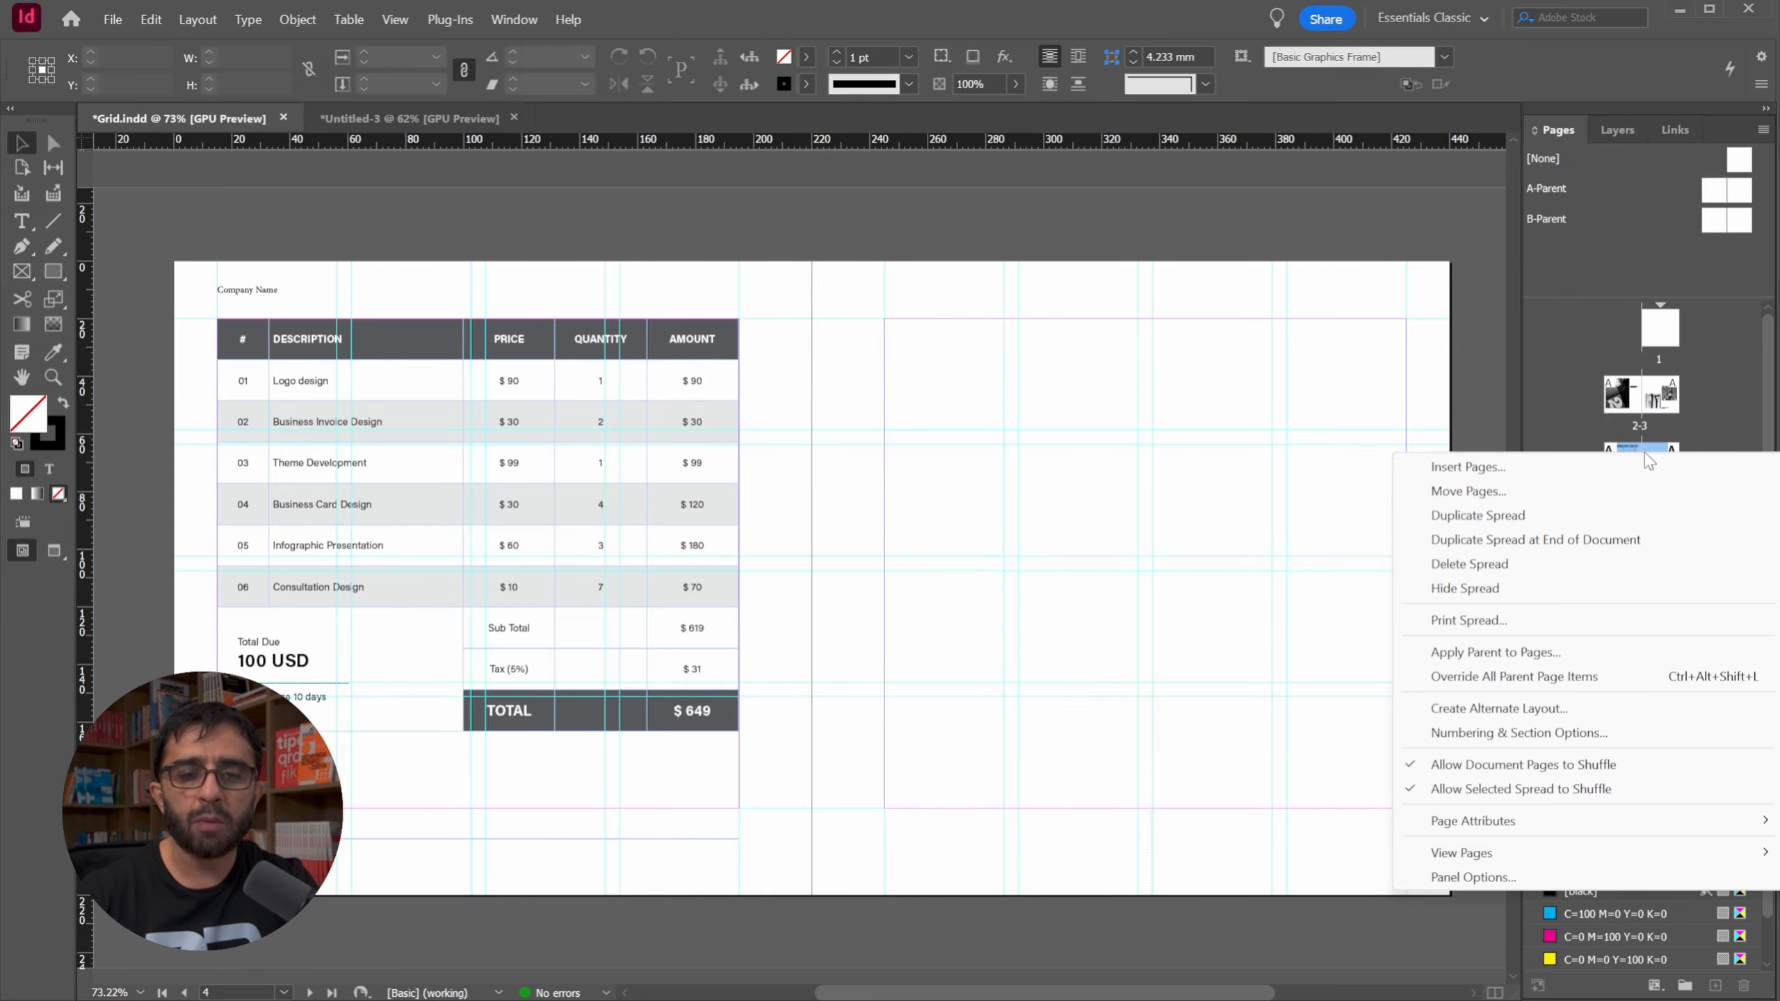
click(1524, 654)
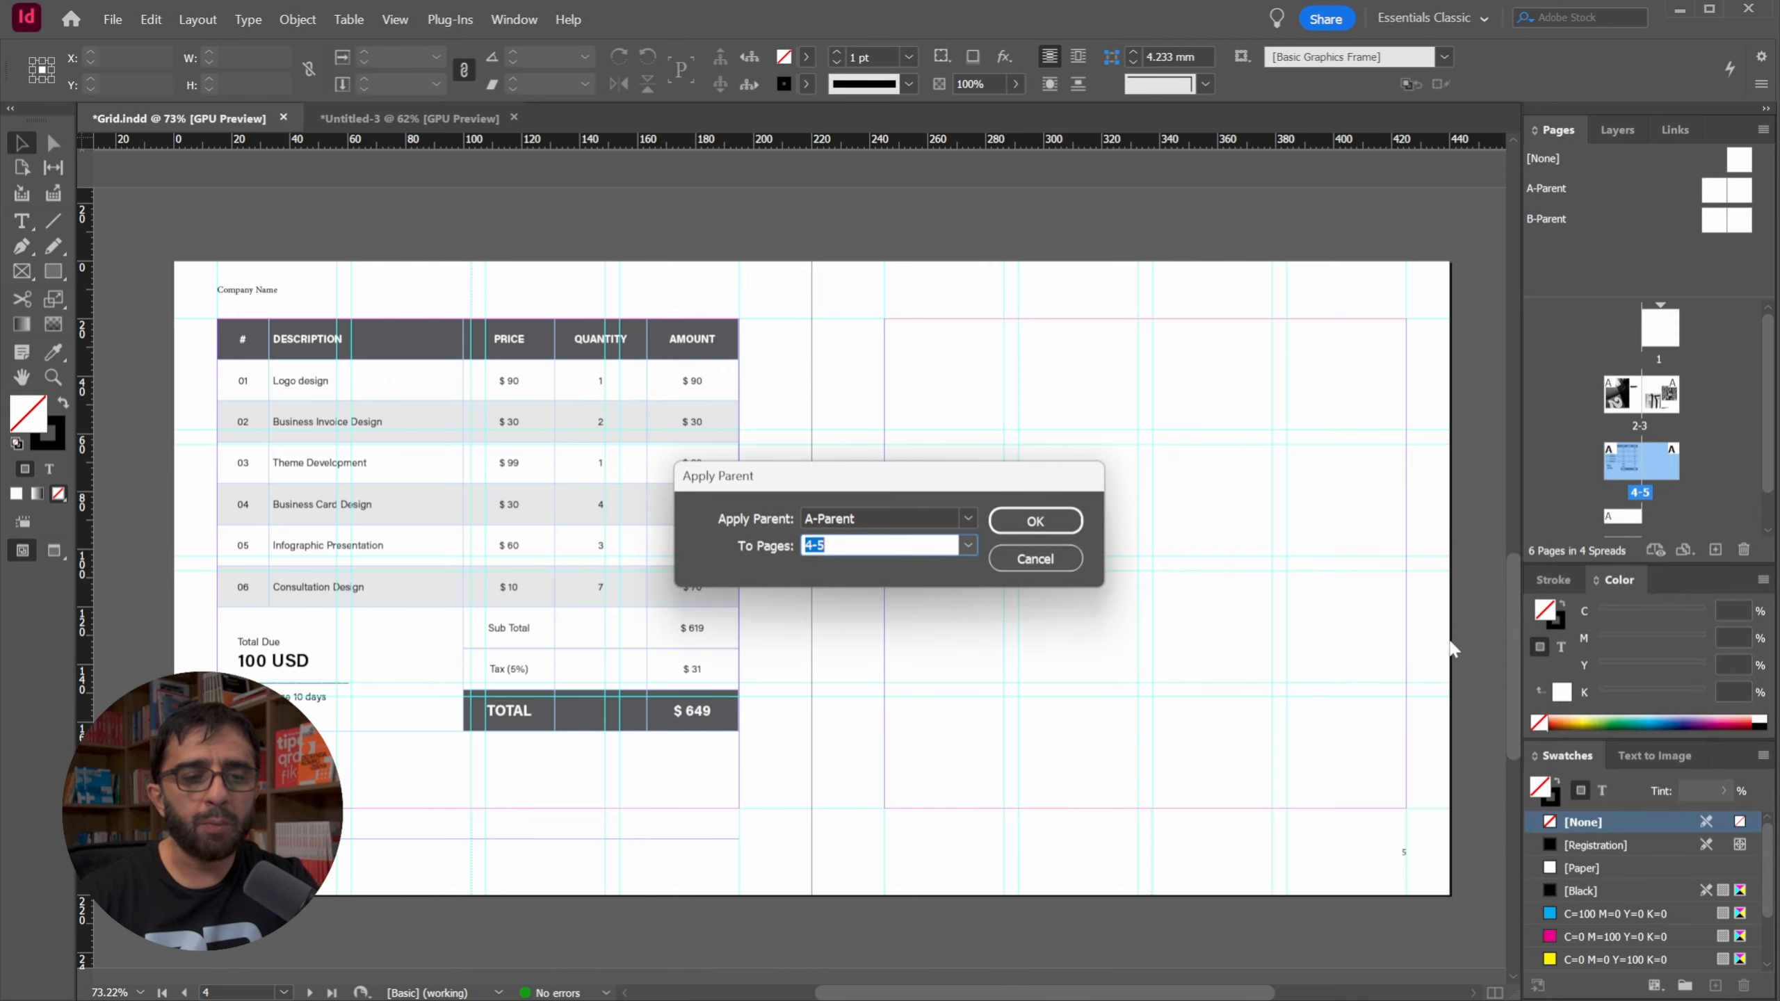
click(877, 518)
click(851, 584)
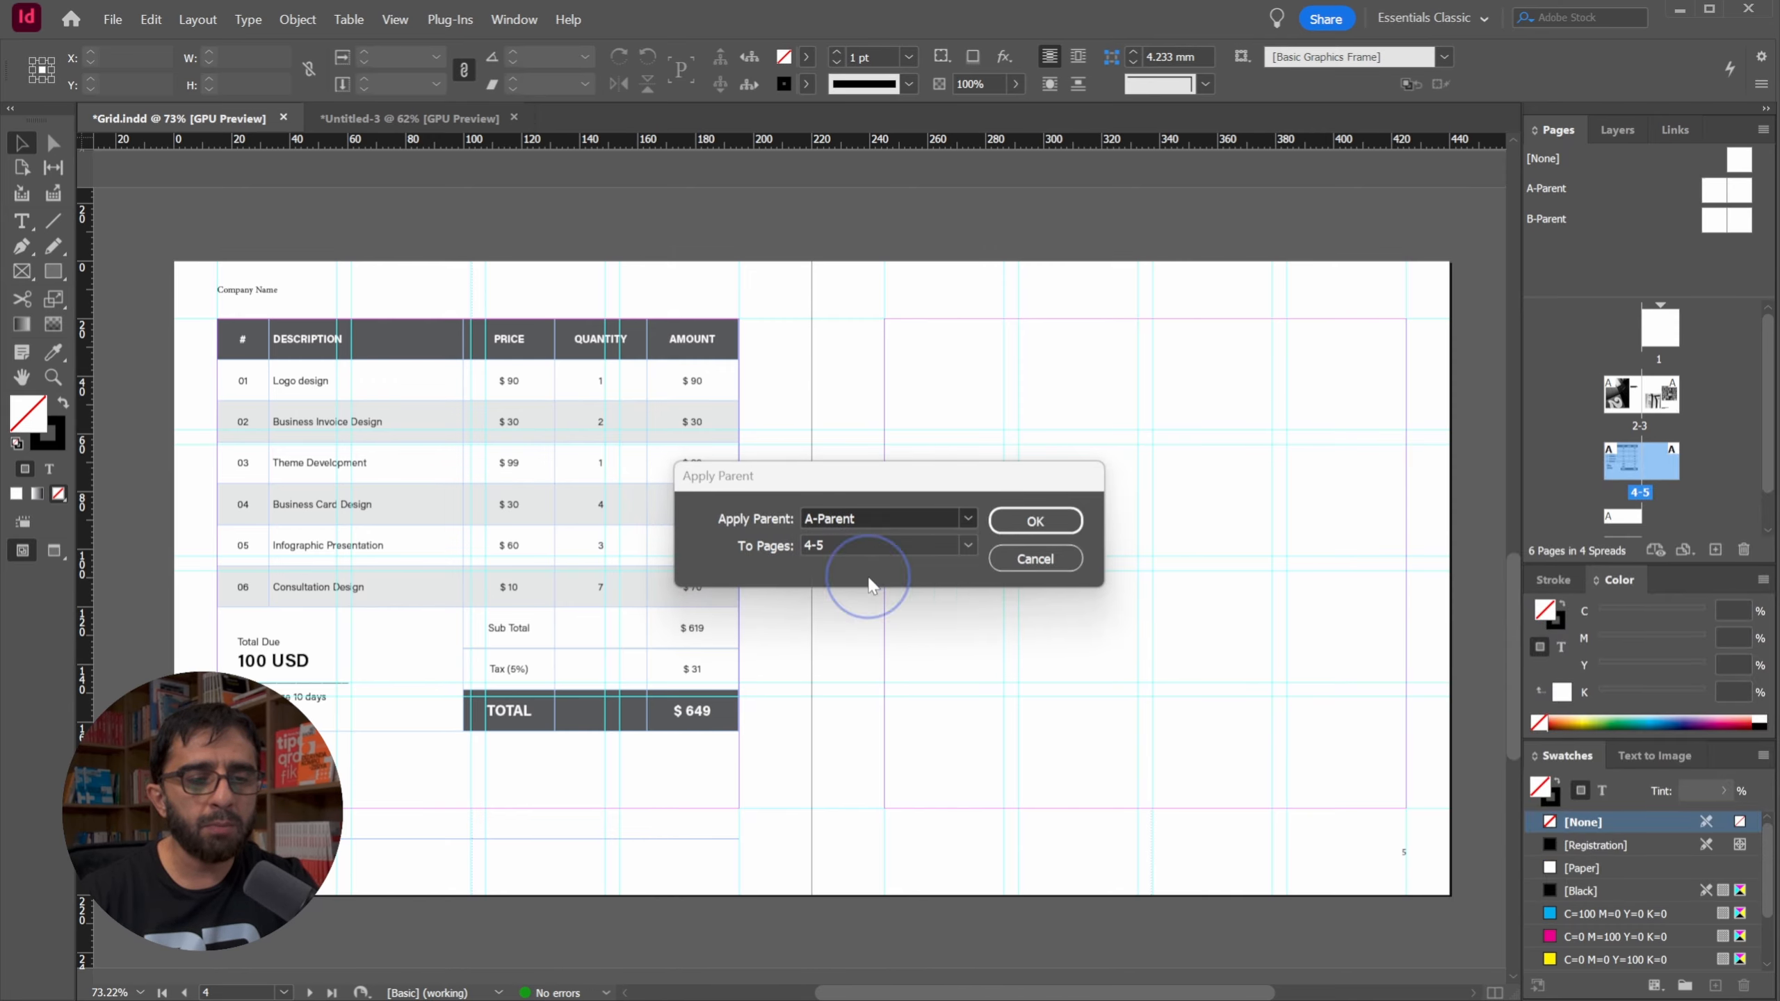
click(1037, 521)
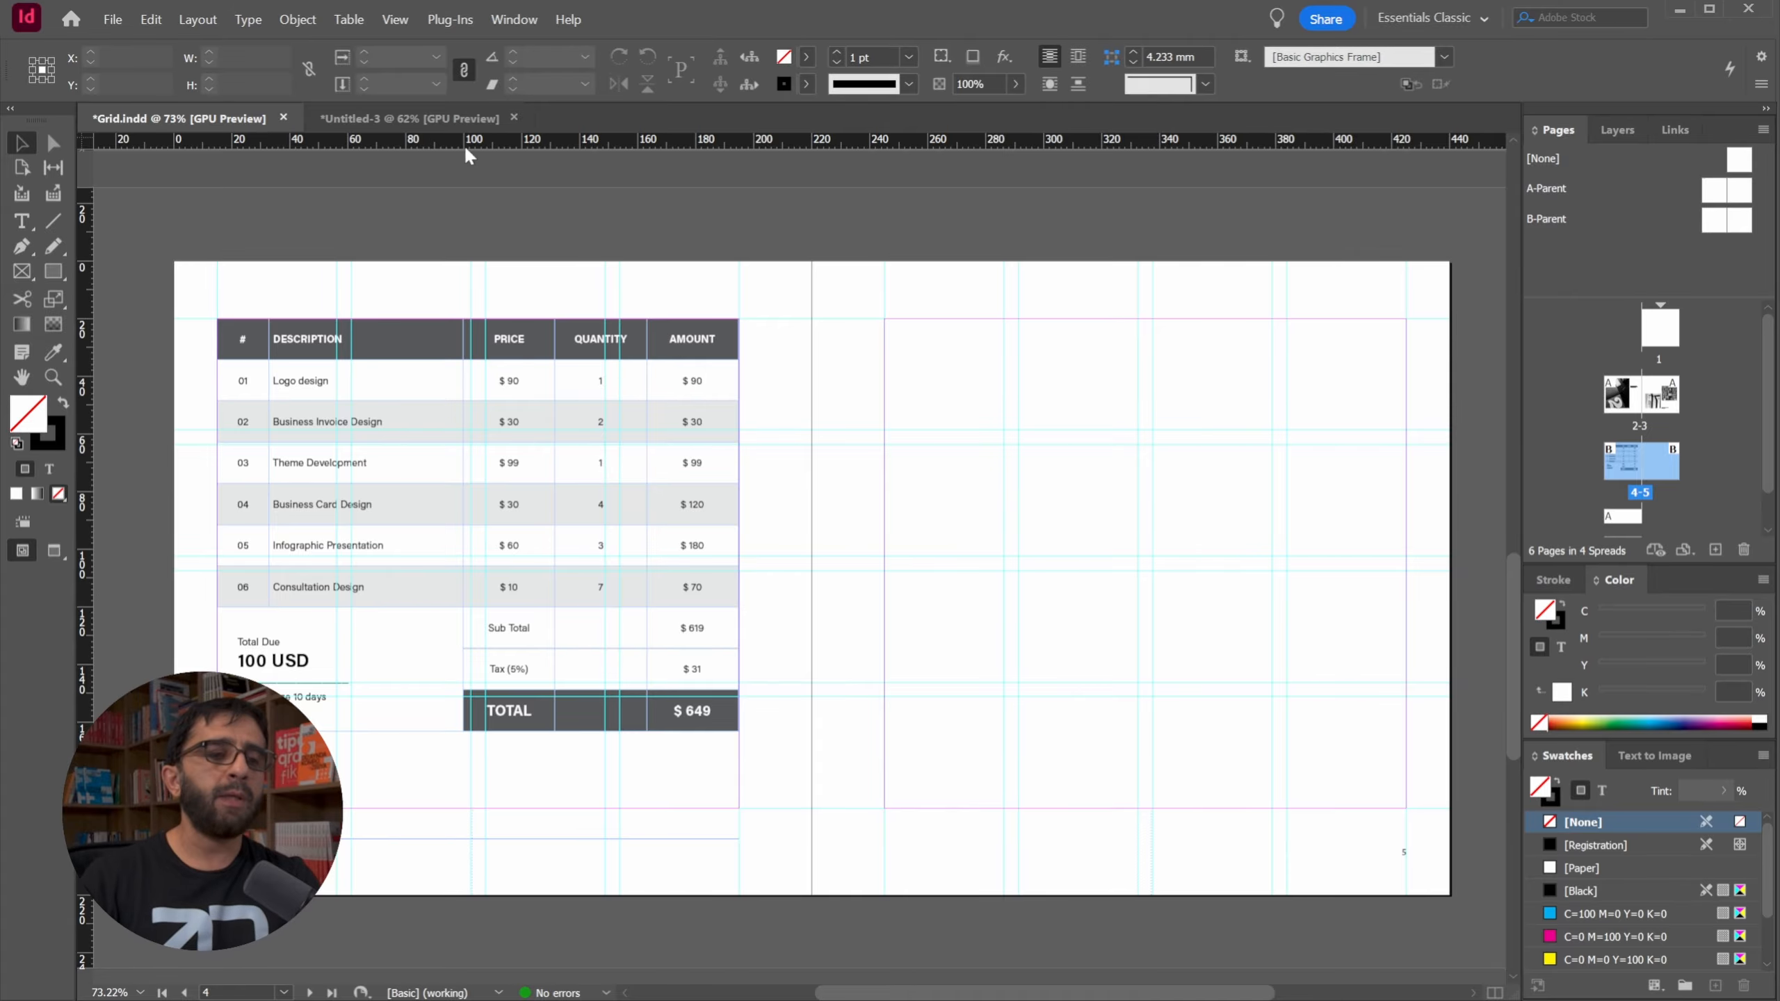
Compare the headers and page numbers on pages 1, 2-3, 4-5 and 6 under their assigned parents.
scroll(655, 403, up, 12)
scroll(654, 399, down, 4)
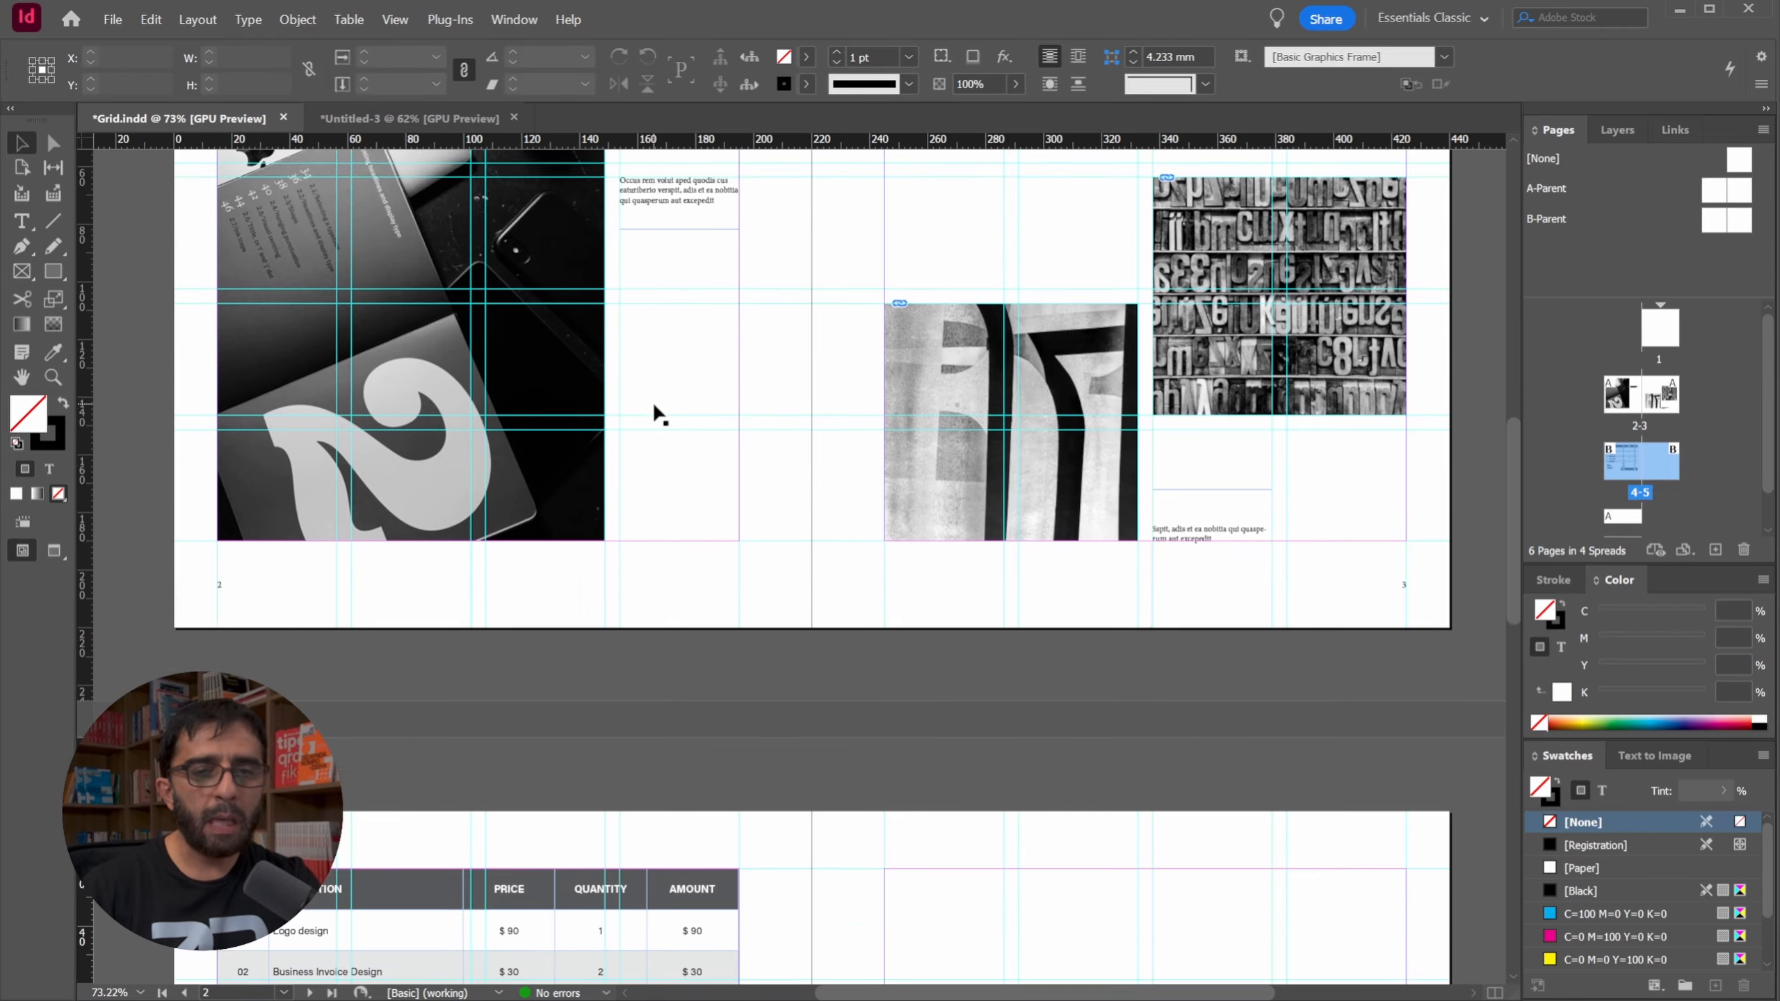
scroll(652, 401, up, 3)
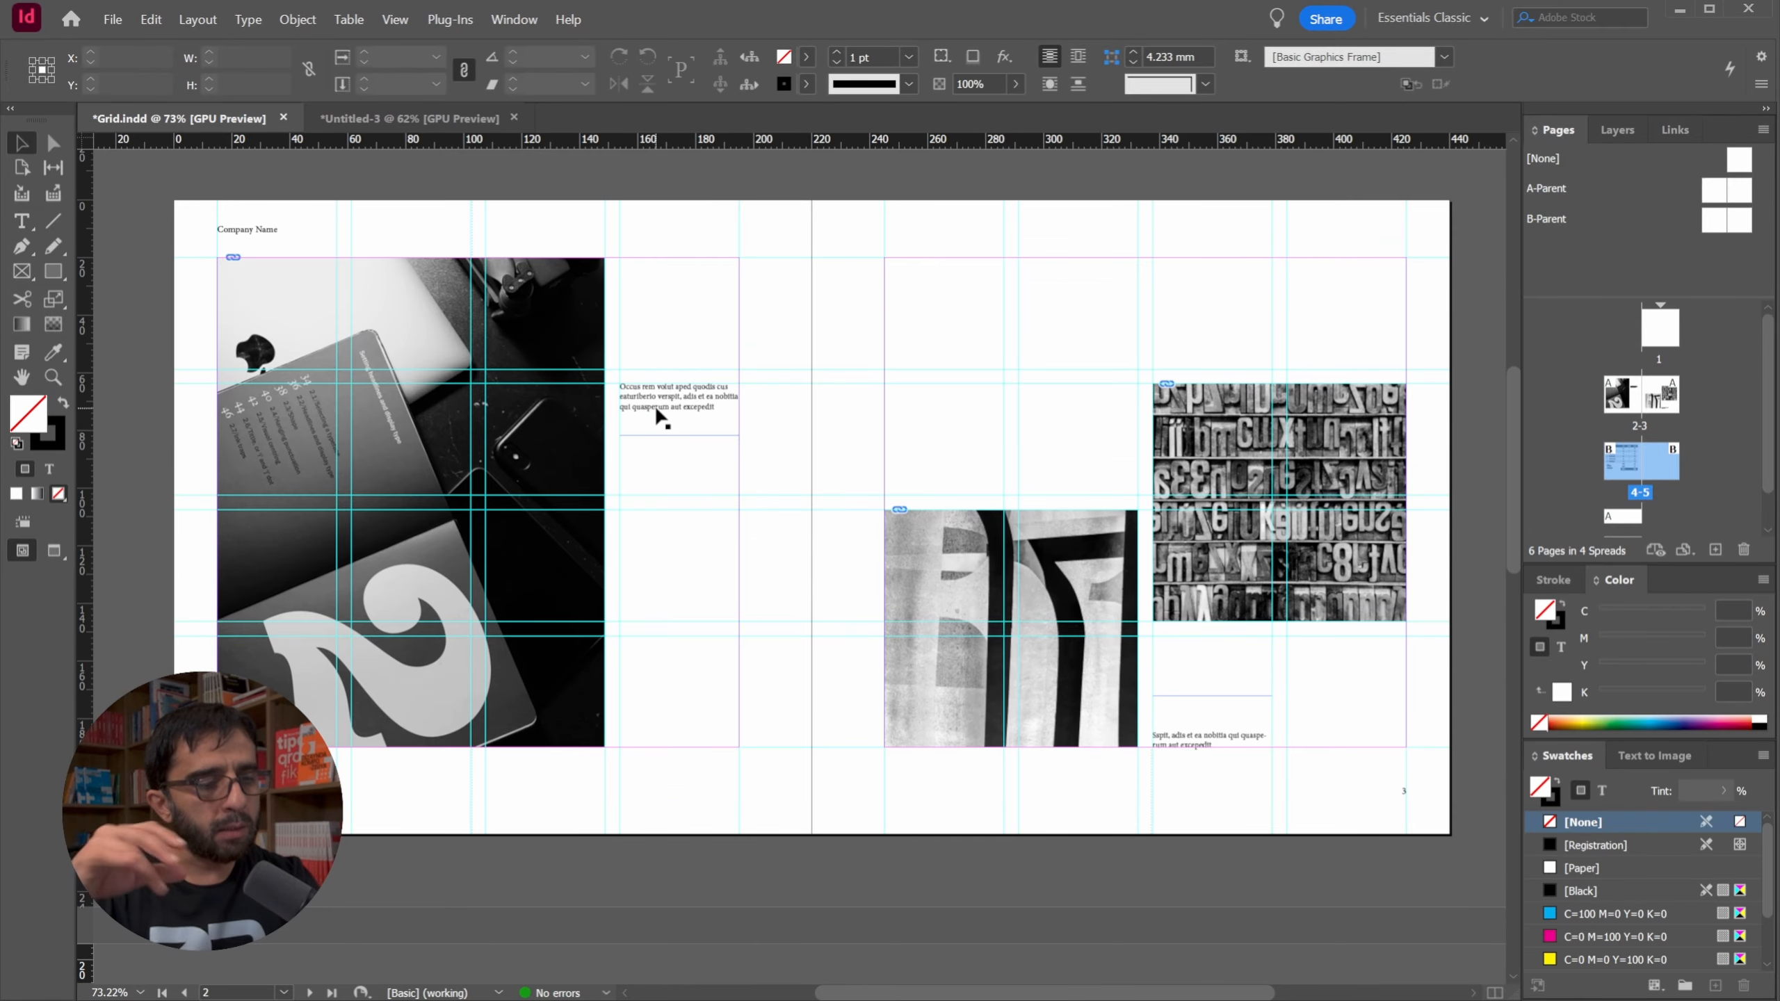
drag(728, 636, 753, 266)
drag(608, 518, 591, 228)
drag(564, 402, 554, 631)
drag(651, 379, 648, 749)
scroll(711, 807, up, 10)
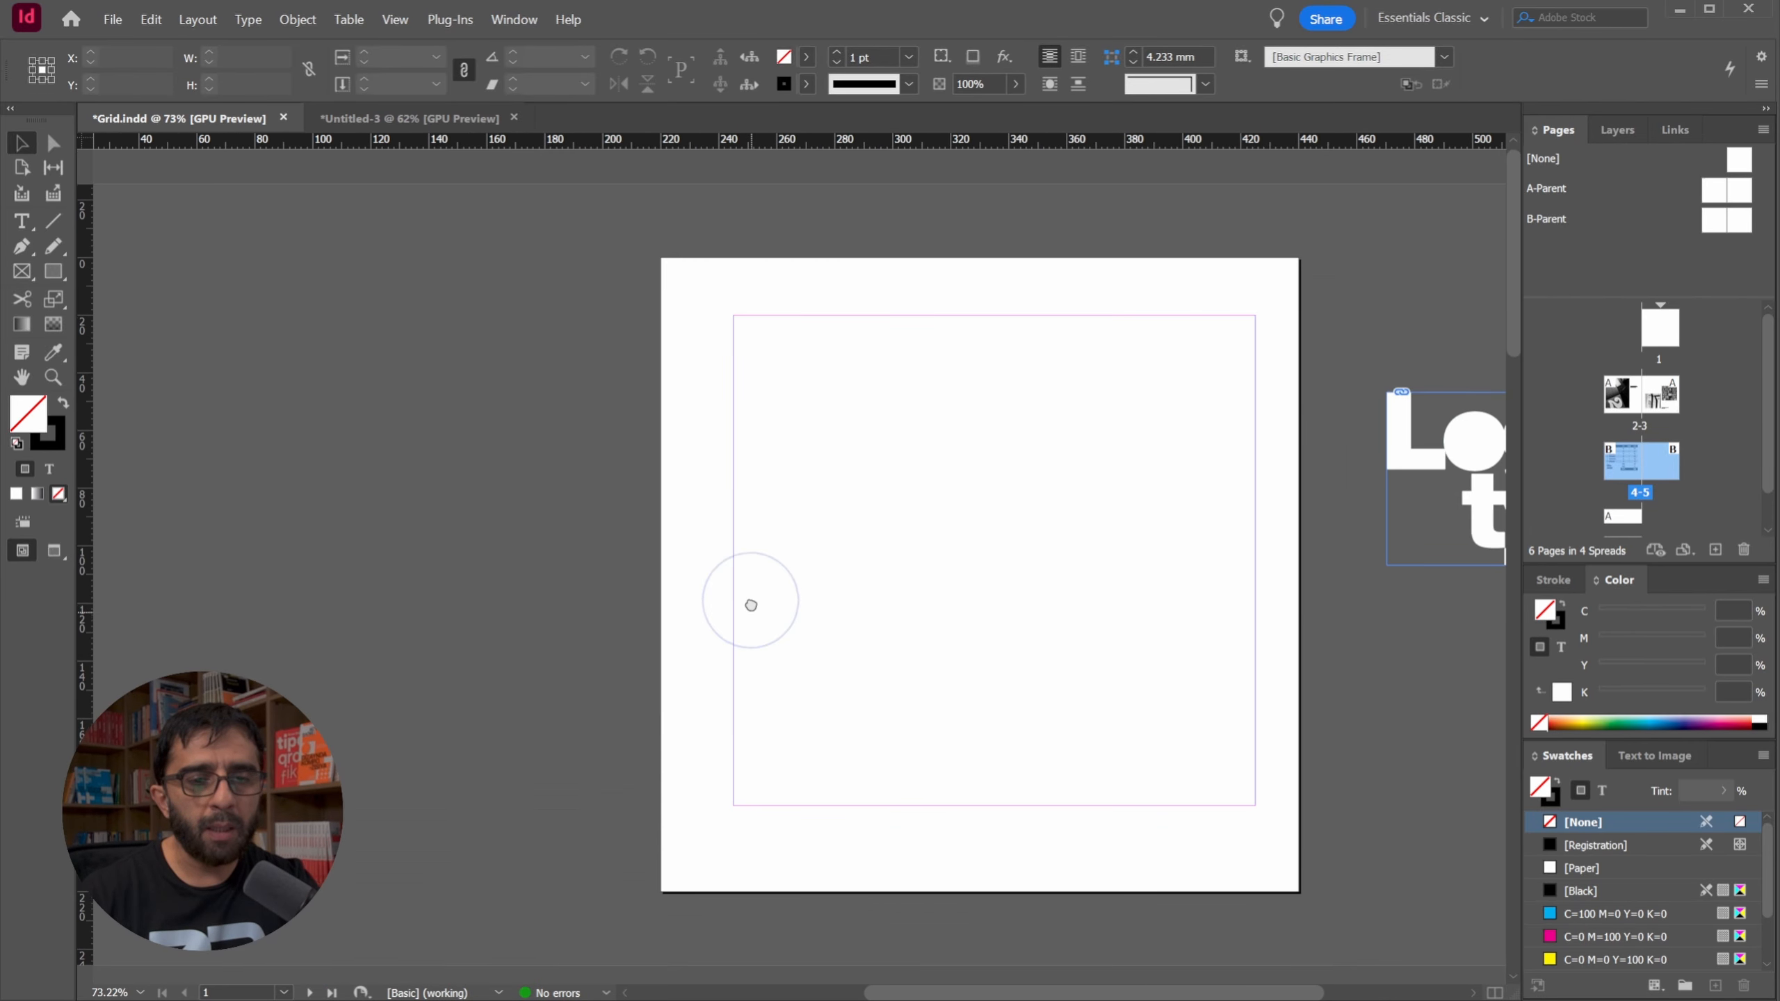
drag(750, 605, 560, 584)
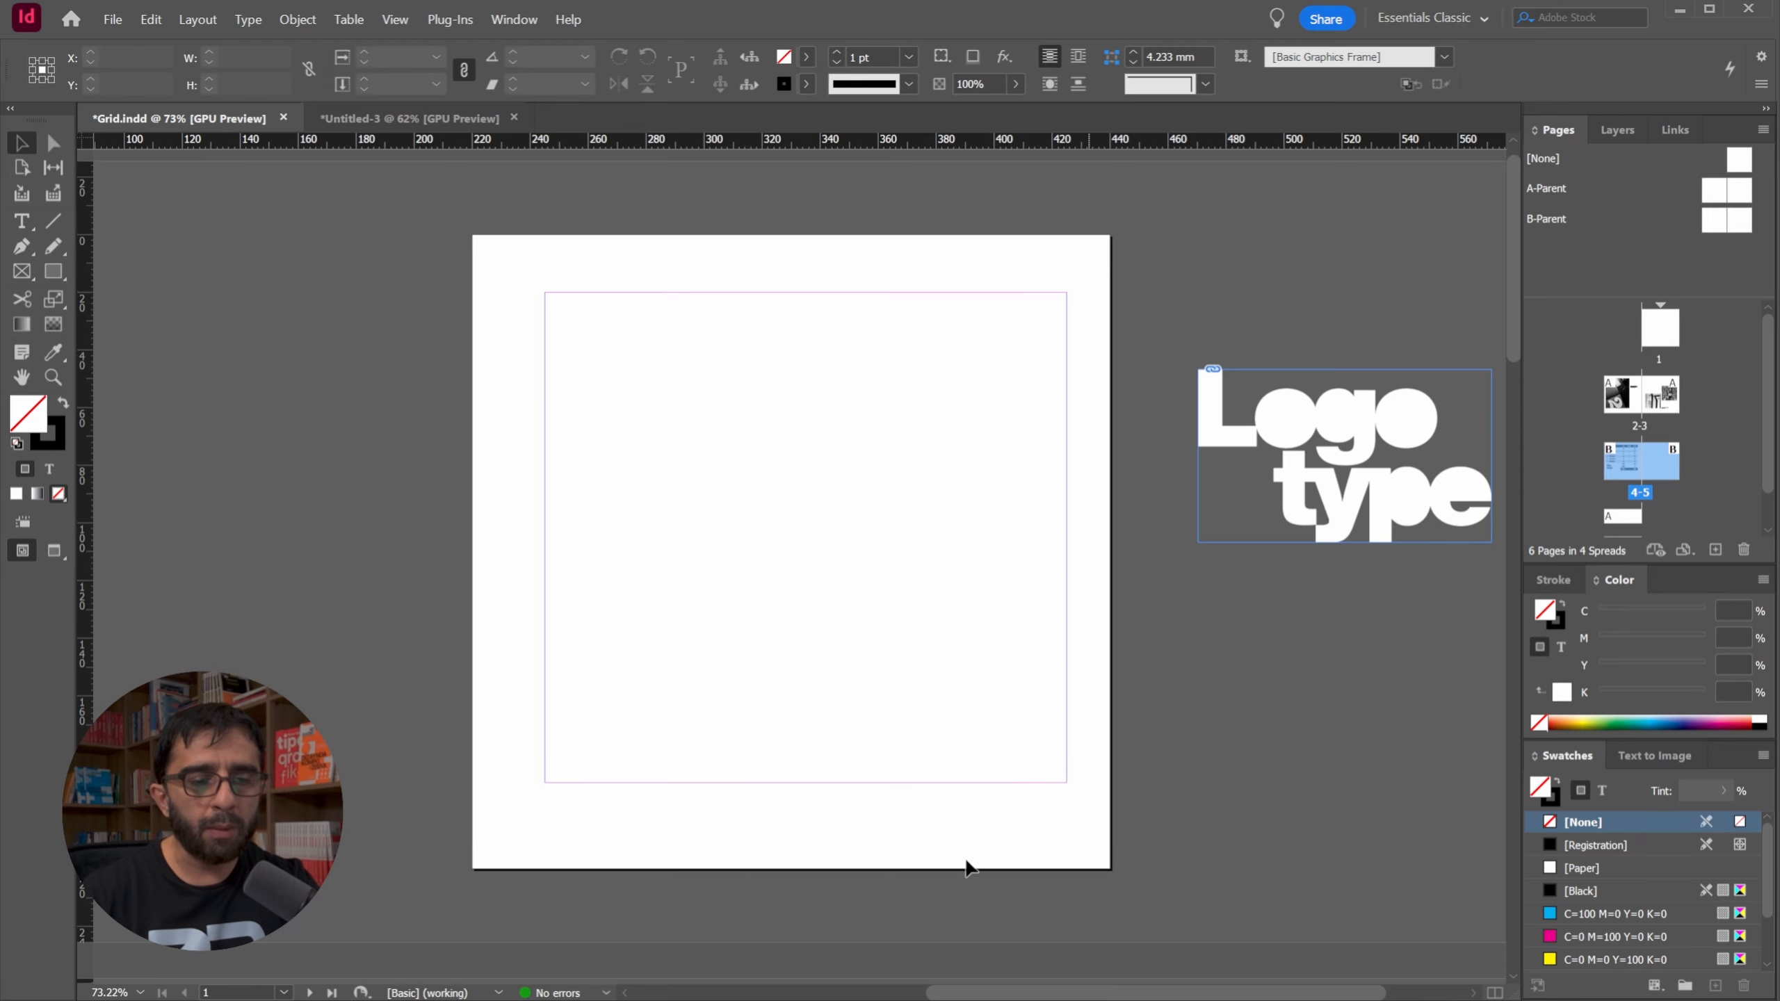
scroll(1004, 528, down, 15)
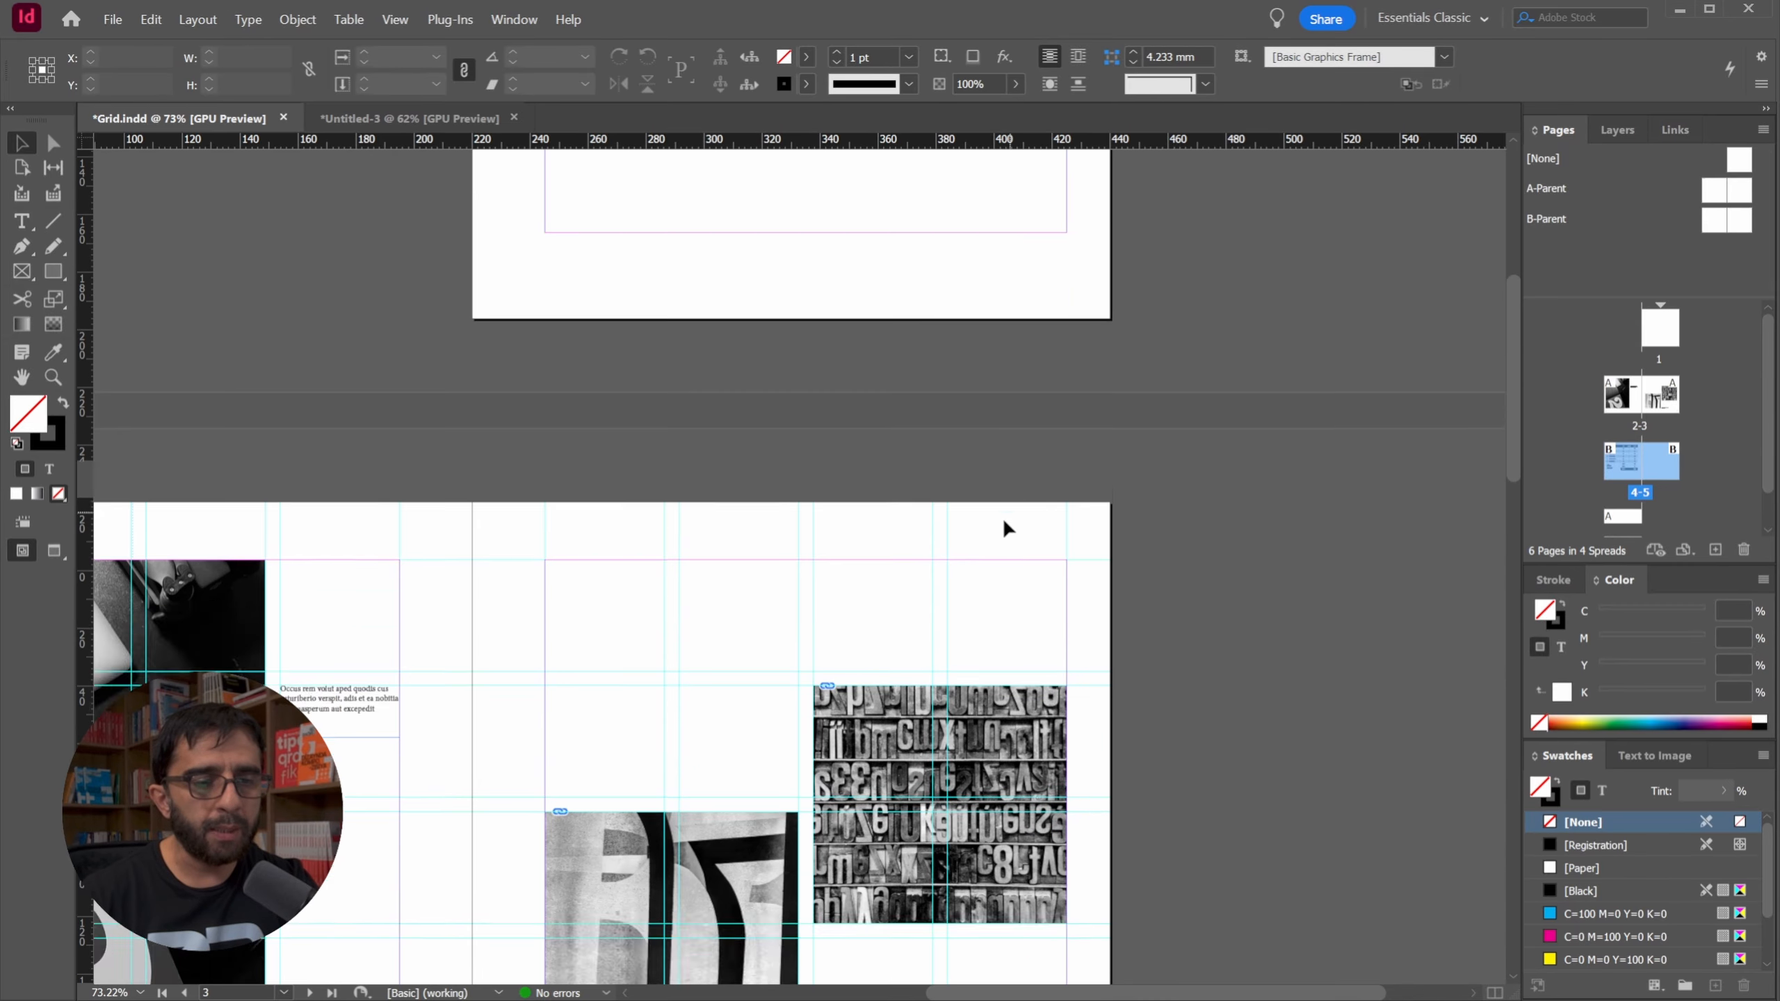
drag(738, 679, 1040, 312)
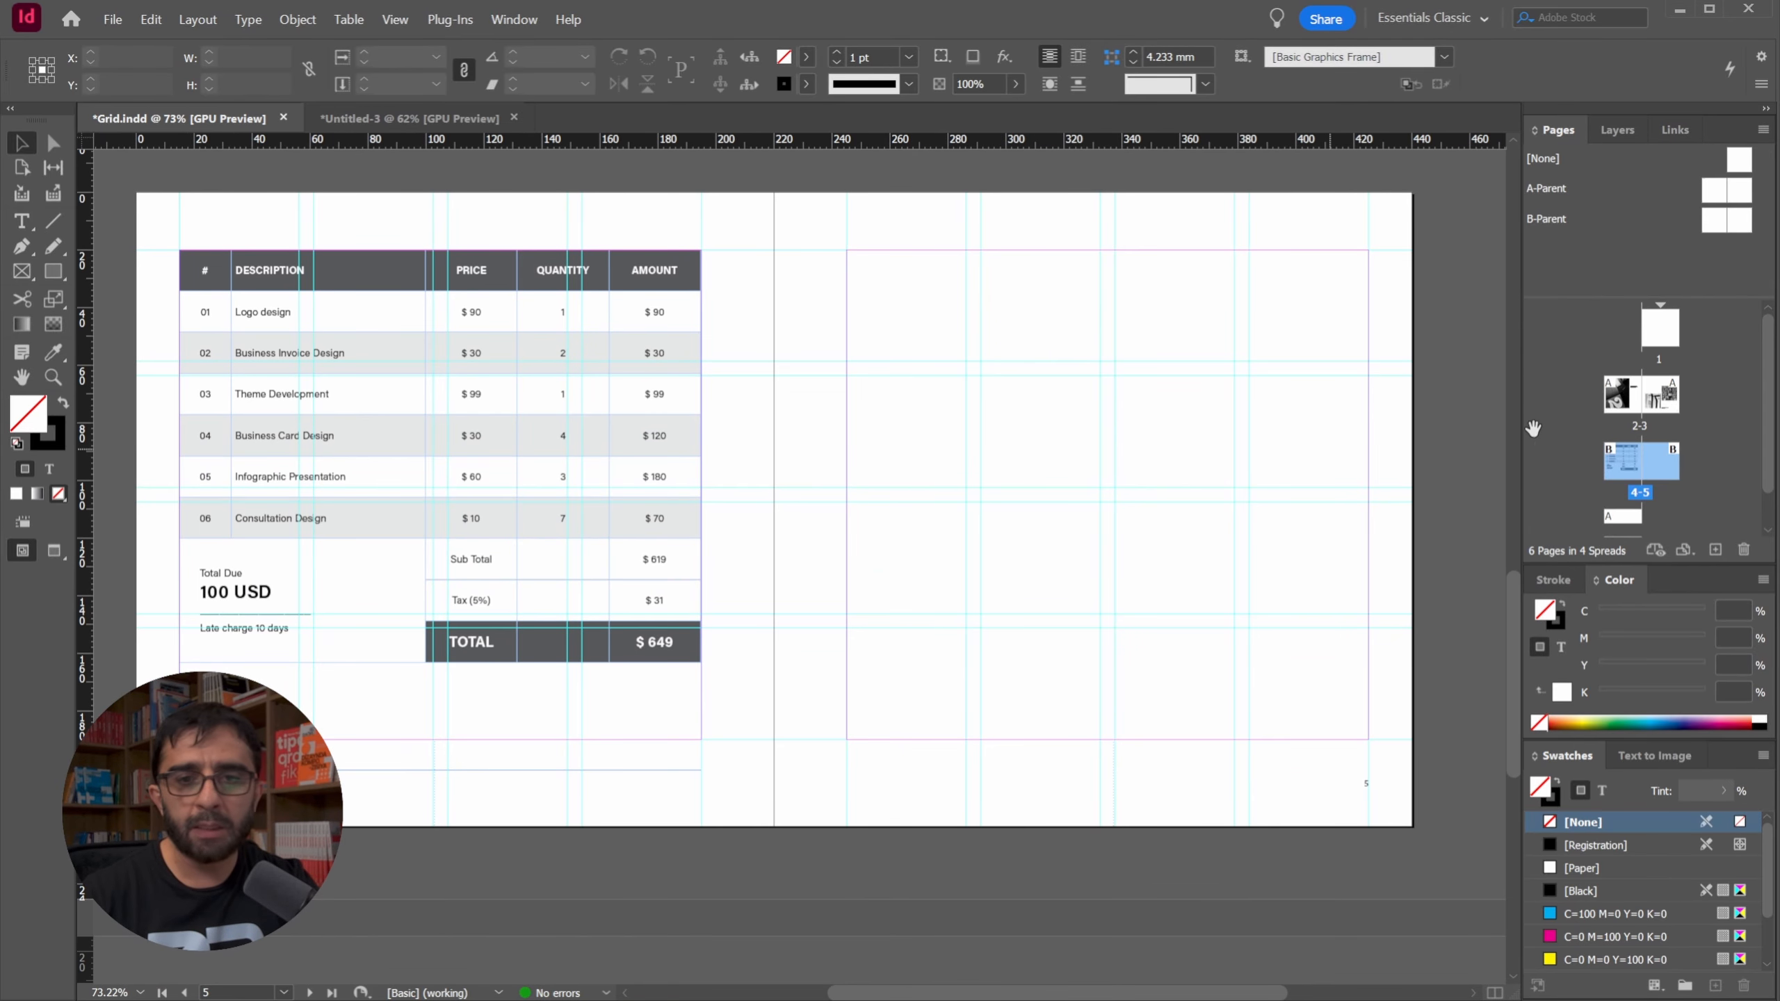
drag(955, 687, 973, 363)
drag(655, 851, 863, 466)
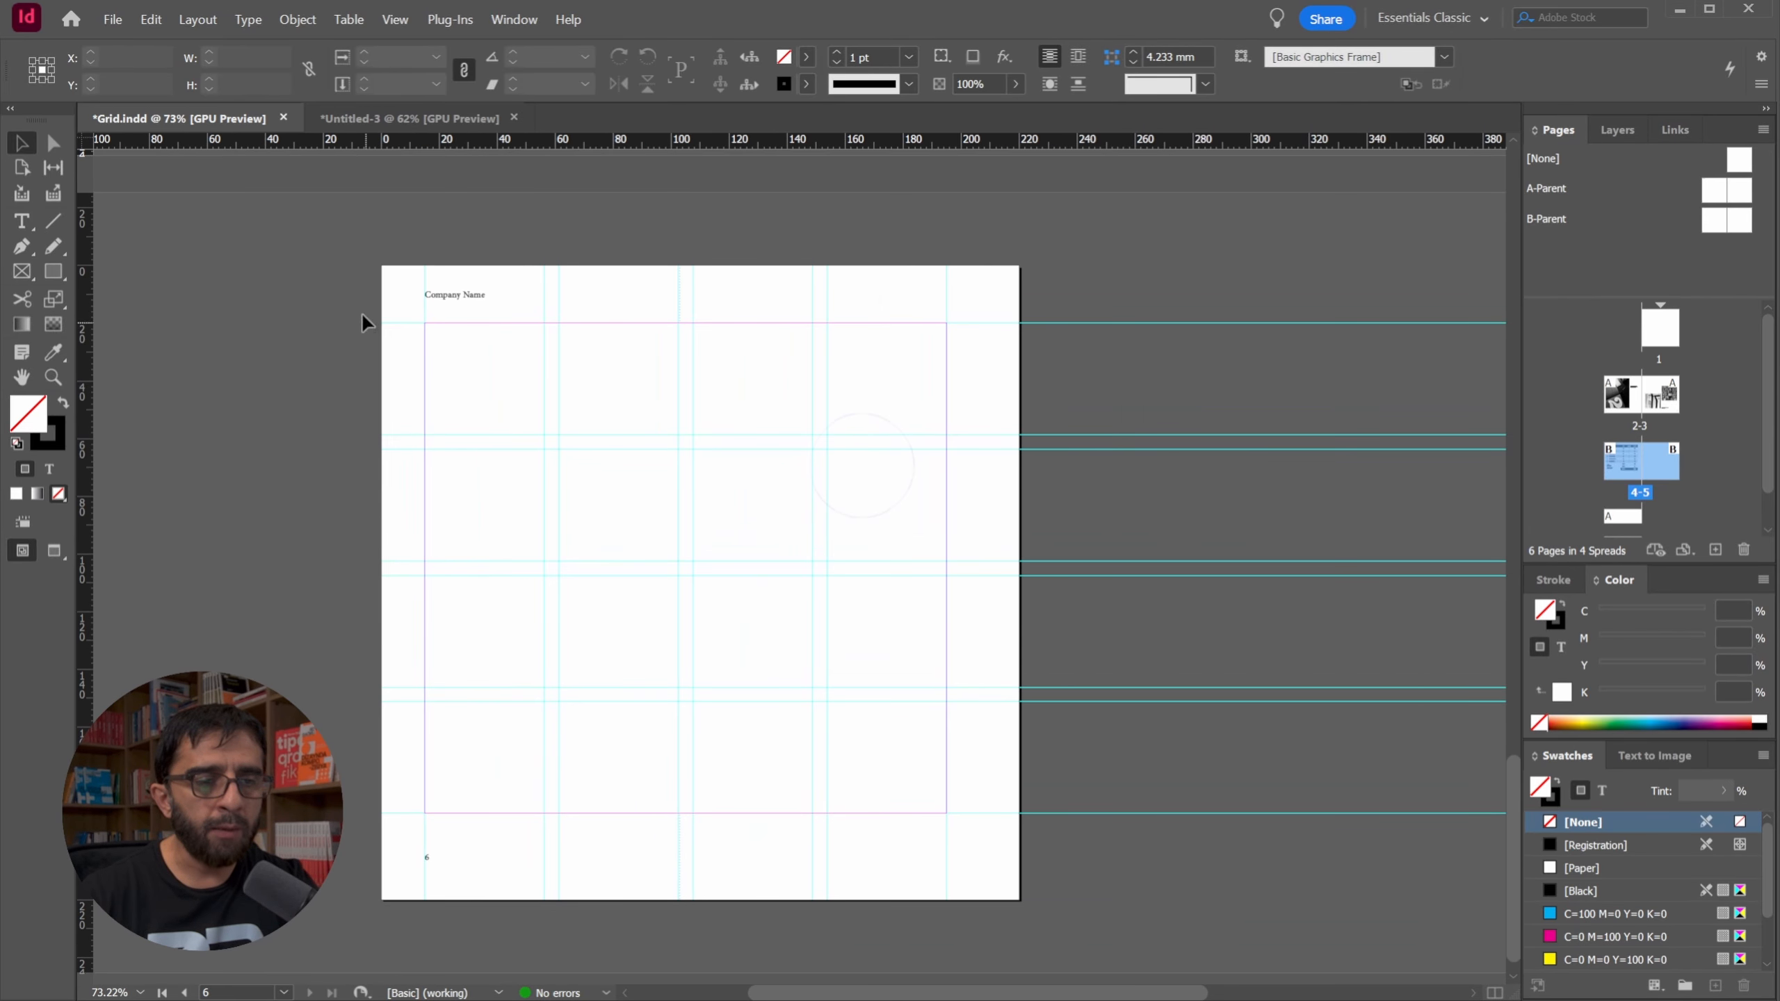
Apply the [None] parent to page 6 and move the logotype from the pasteboard into the upper-right corner of page 1's margins.
drag(1749, 167, 1622, 516)
drag(620, 428, 789, 949)
drag(799, 517, 636, 660)
drag(1278, 459, 868, 380)
Cover page 1 with a 220 × 220 mm rectangle filled with [Black], send it behind the logotype, and preview the page.
click(55, 273)
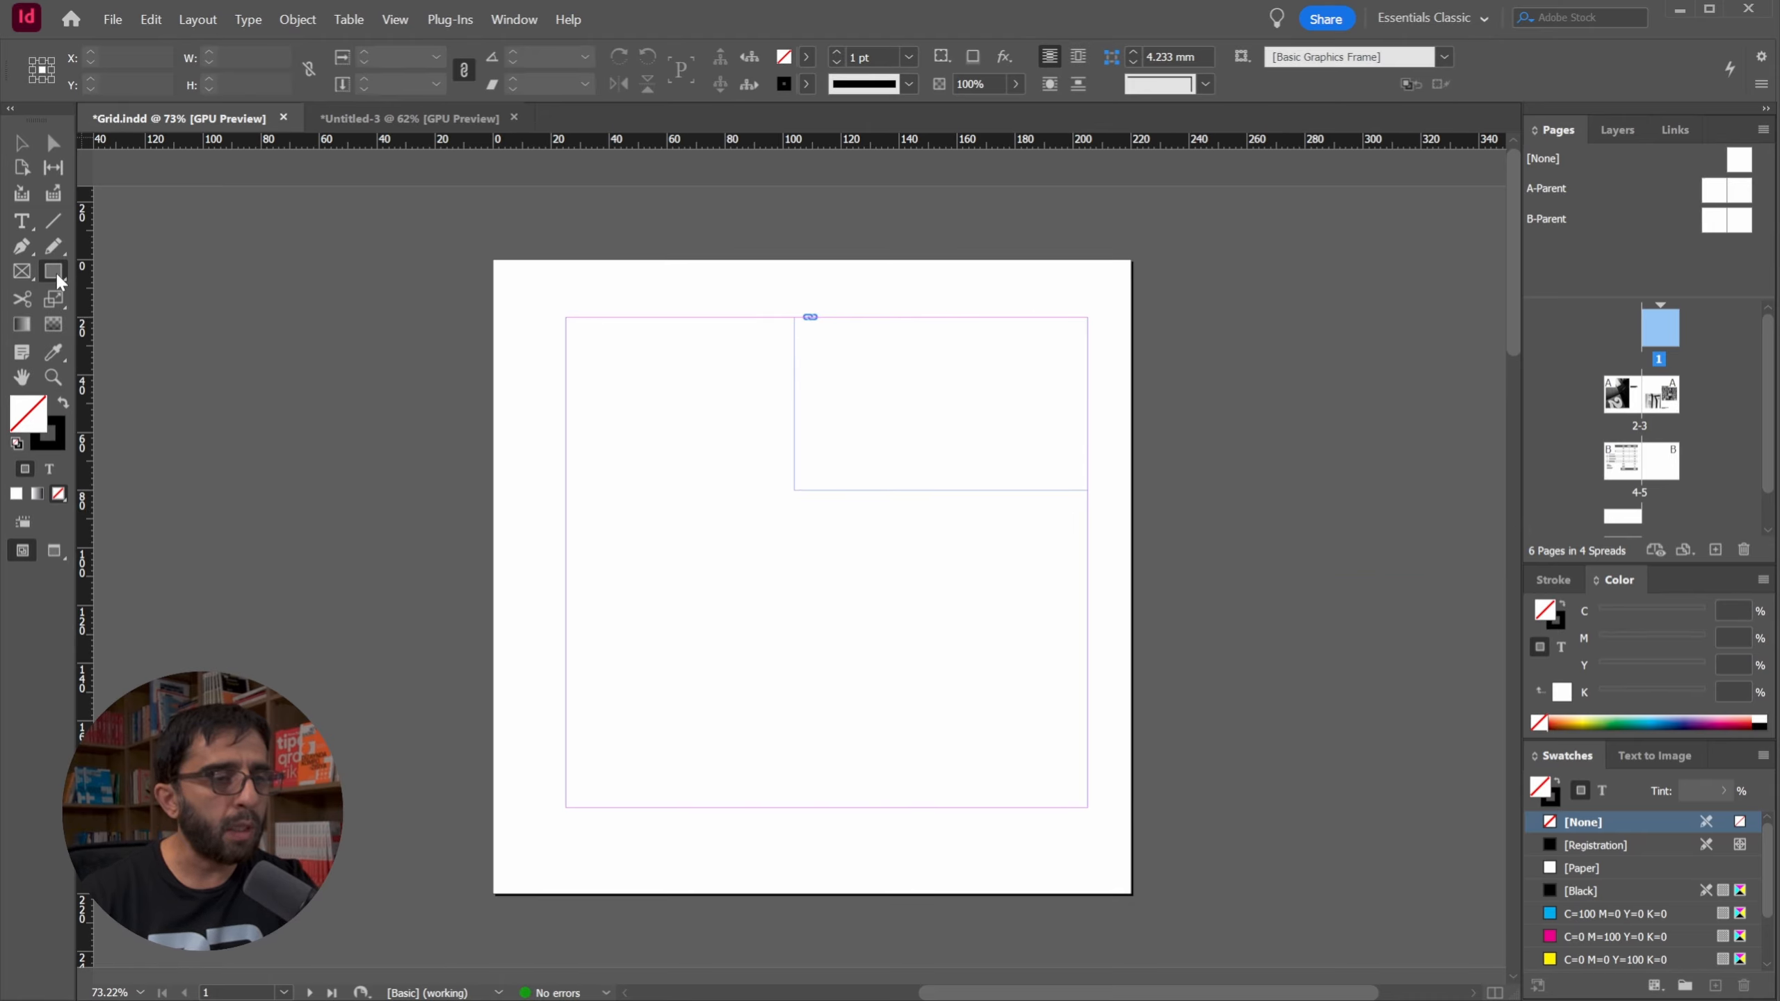
drag(495, 261, 1133, 899)
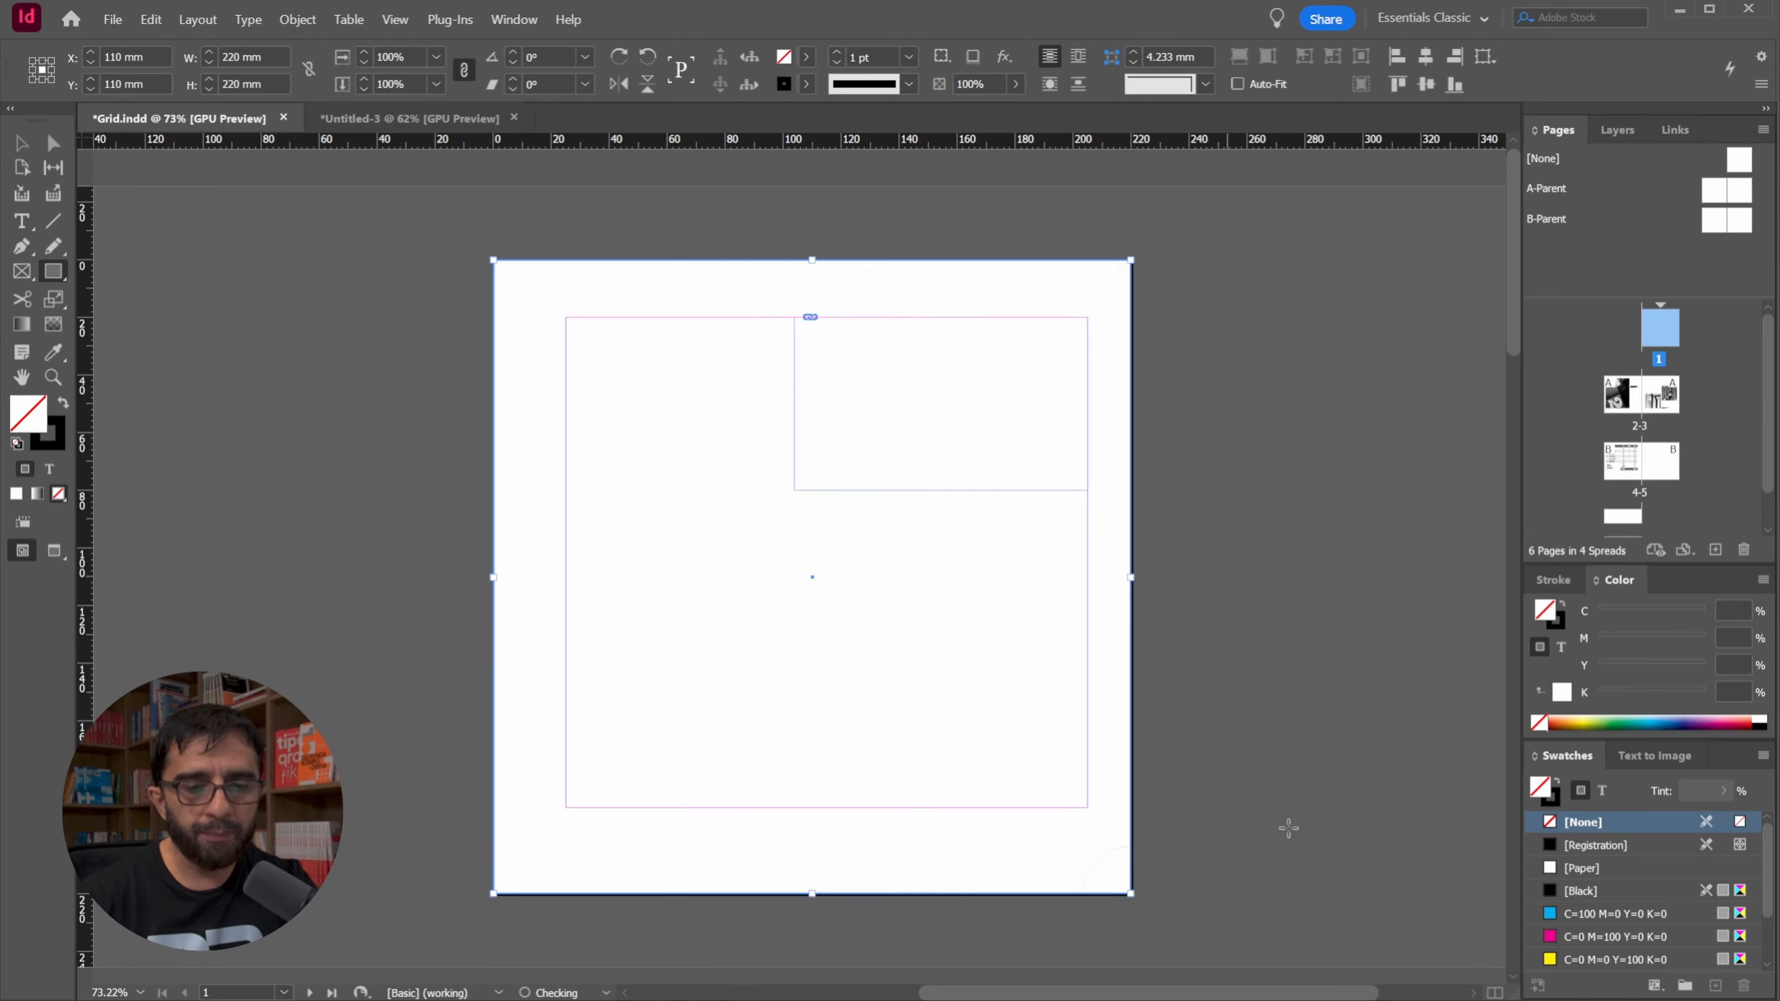
click(1584, 891)
key(ctrl+shift+bracketleft)
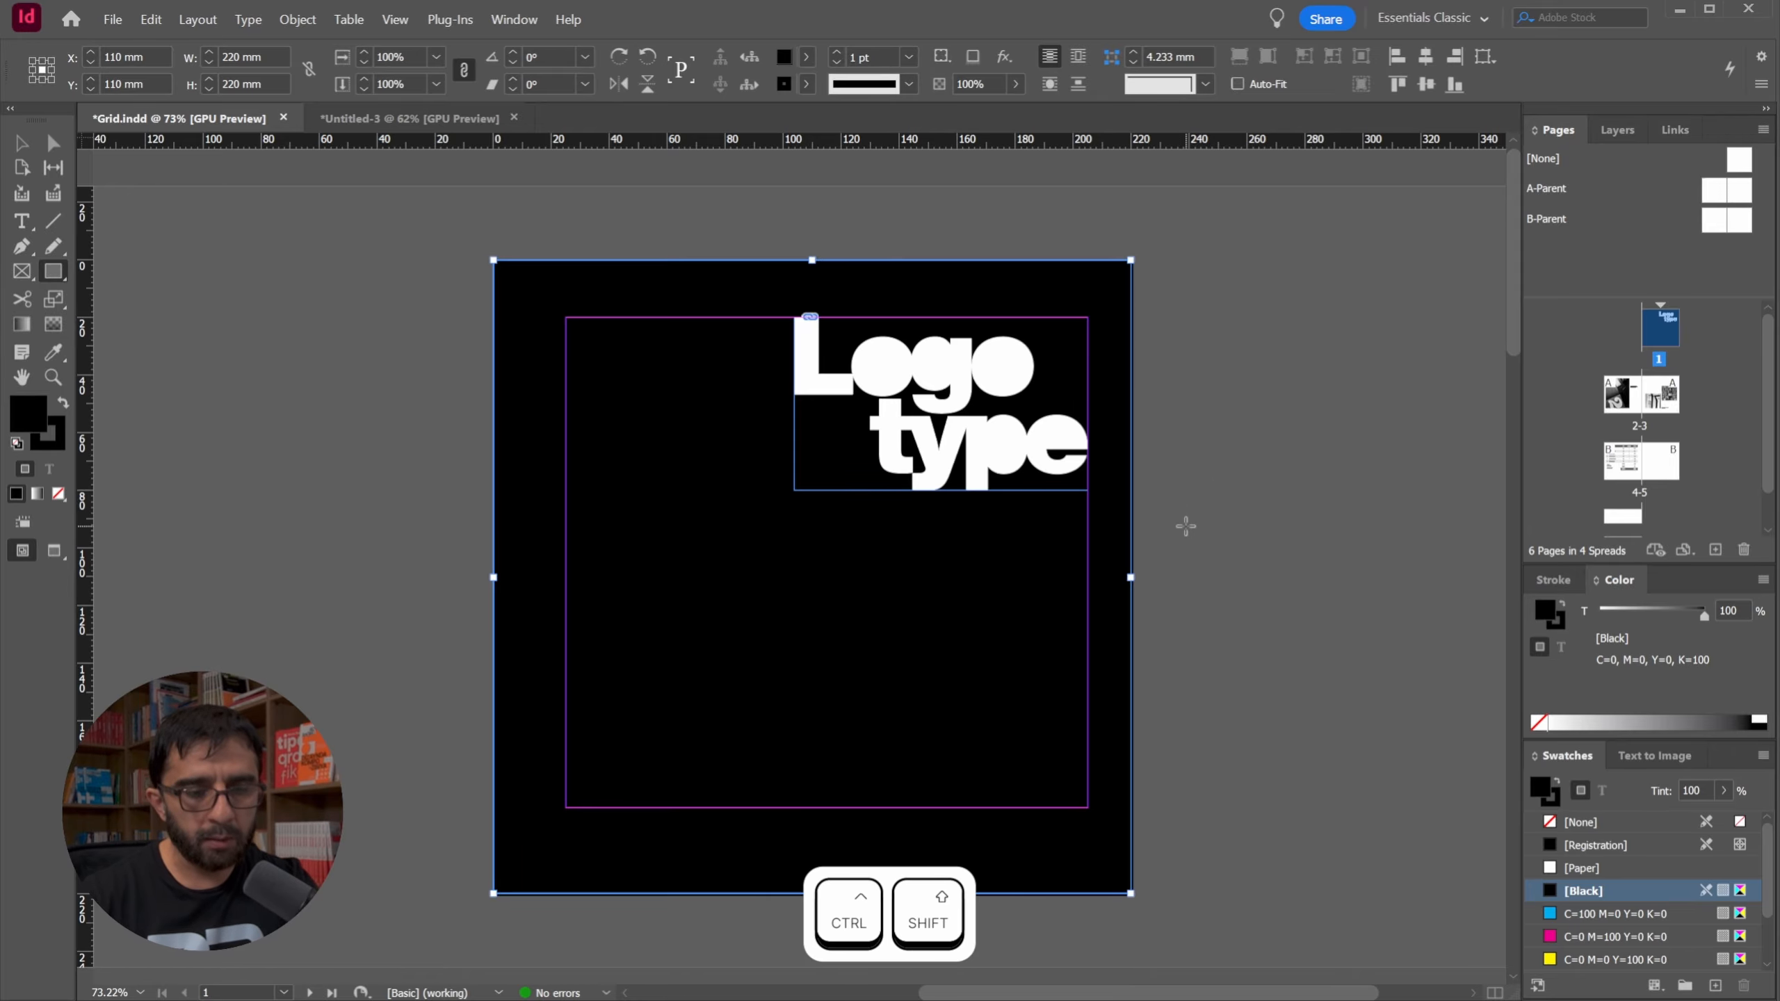
key(v)
click(1237, 378)
key(w)
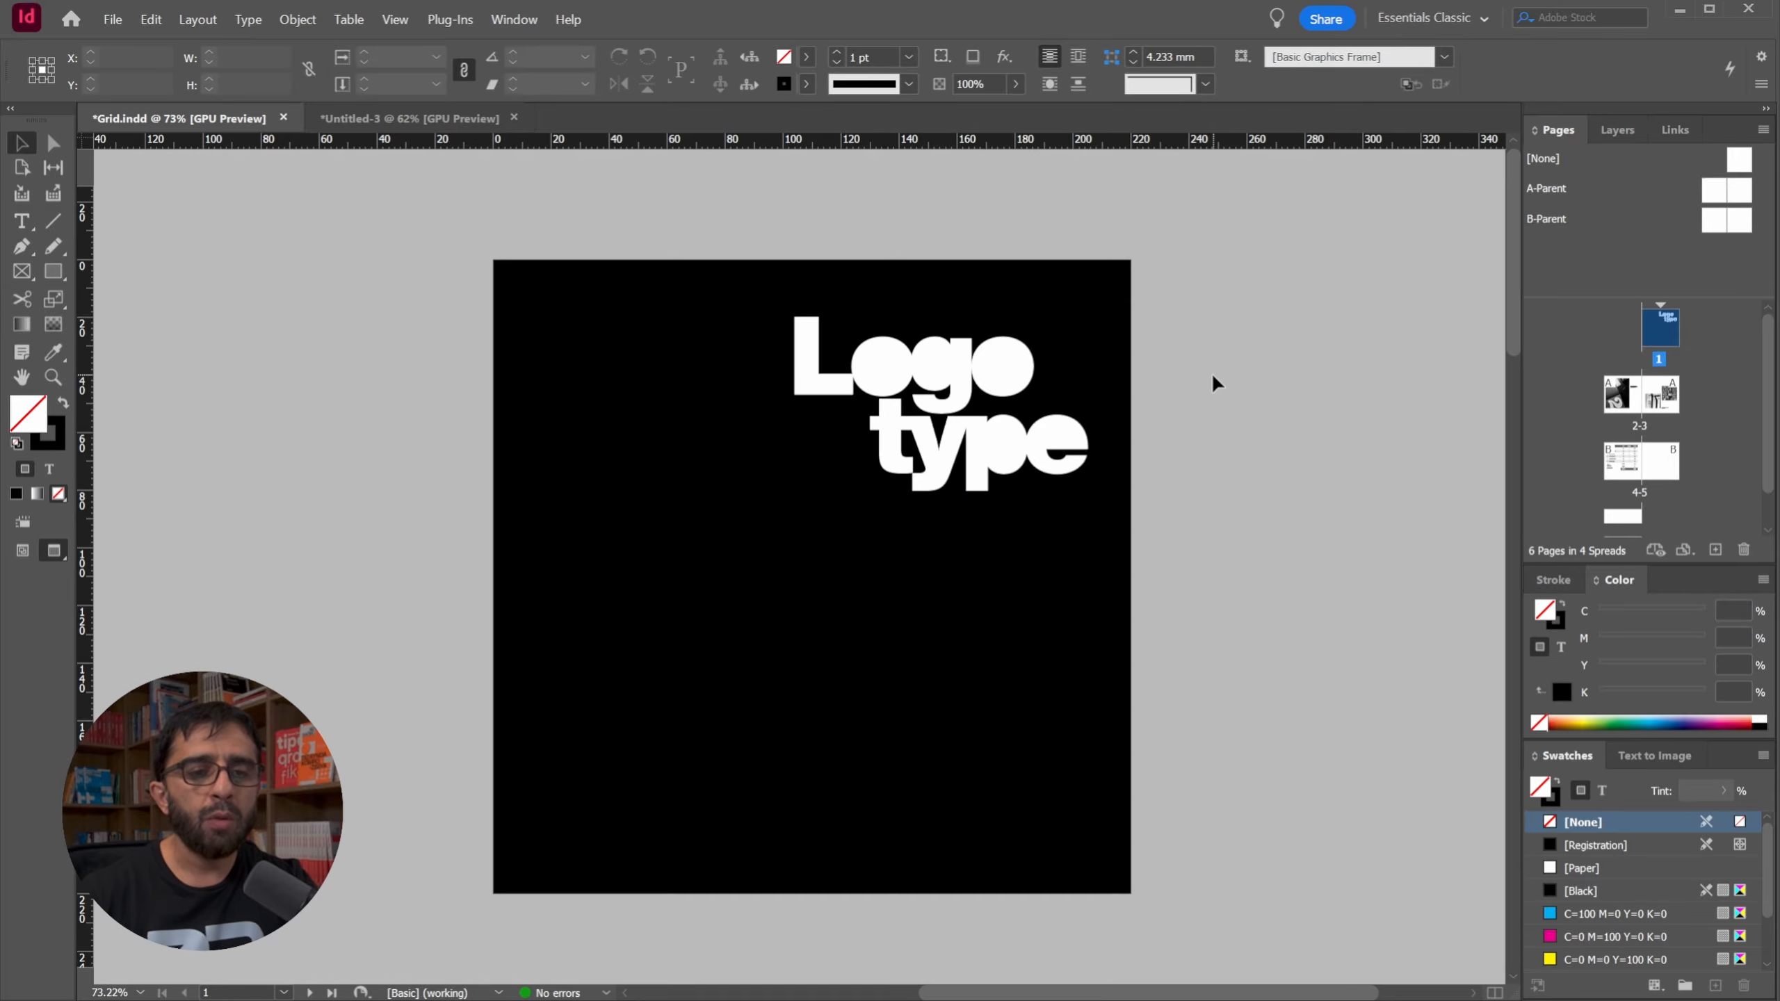
key(w)
Create a text frame on page 5 from the second grid column to the right margin at full margin height and fill it with placeholder text.
key(z)
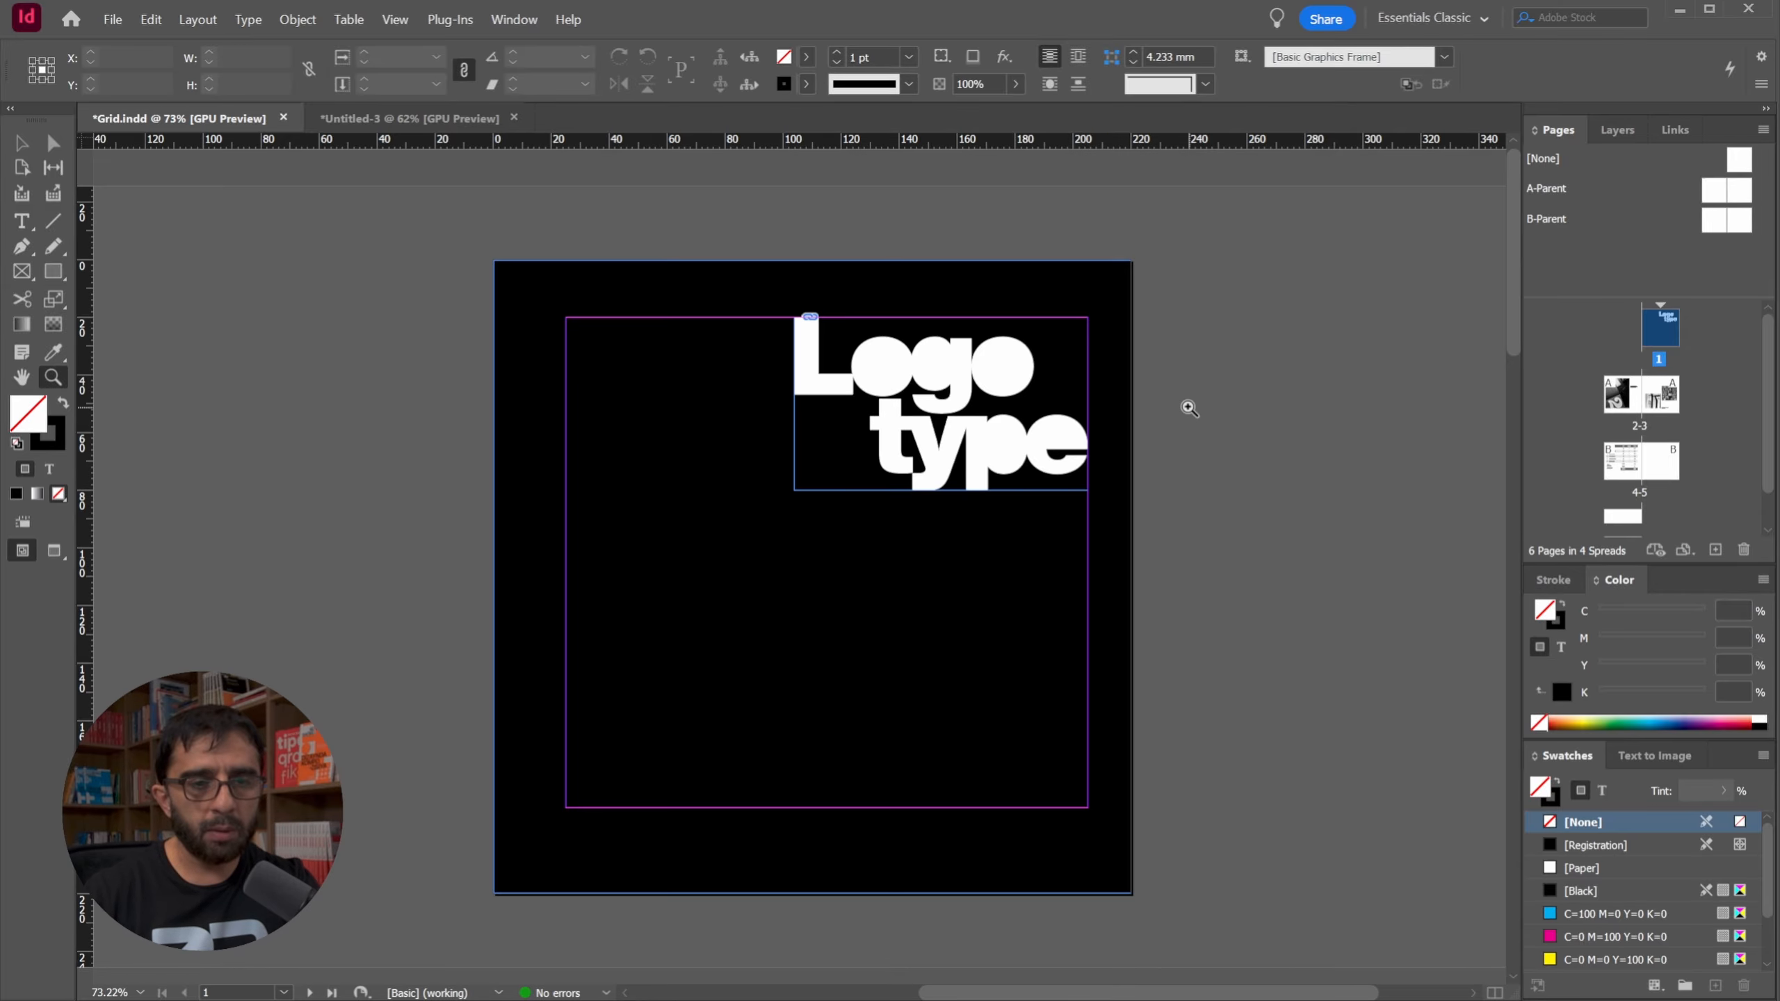
drag(1186, 405, 1044, 414)
drag(727, 760, 749, 358)
drag(595, 925, 596, 437)
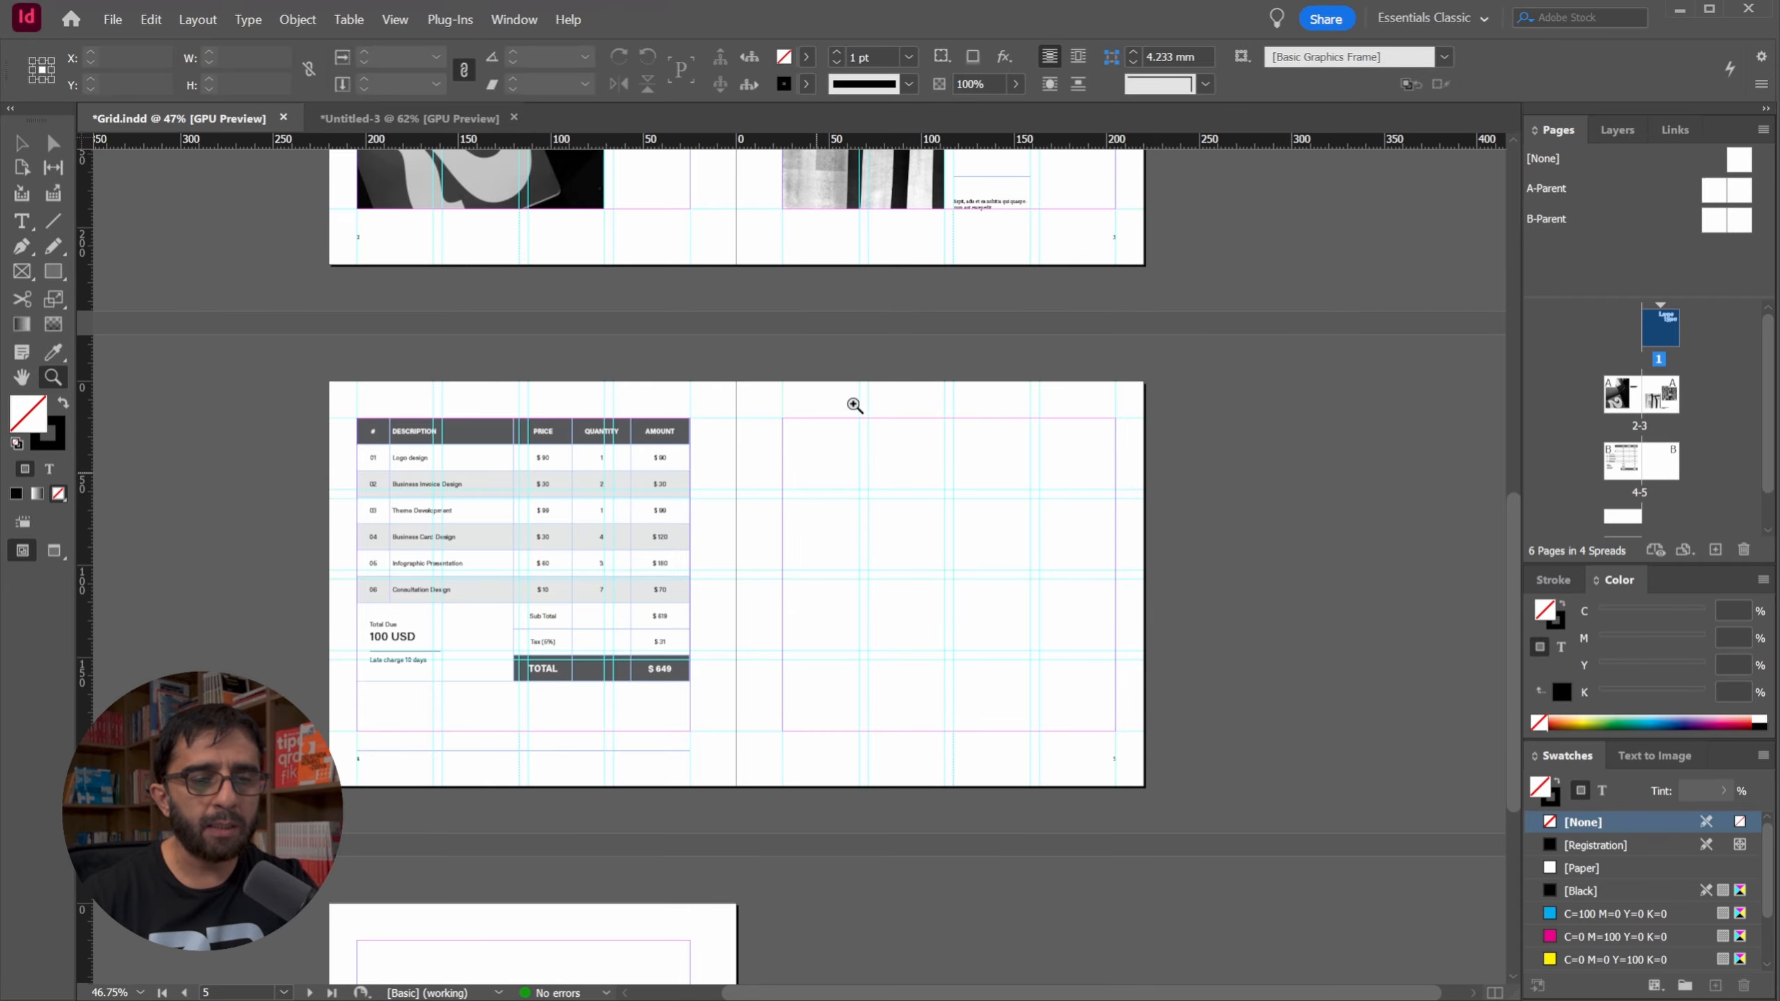
drag(914, 528, 946, 533)
key(t)
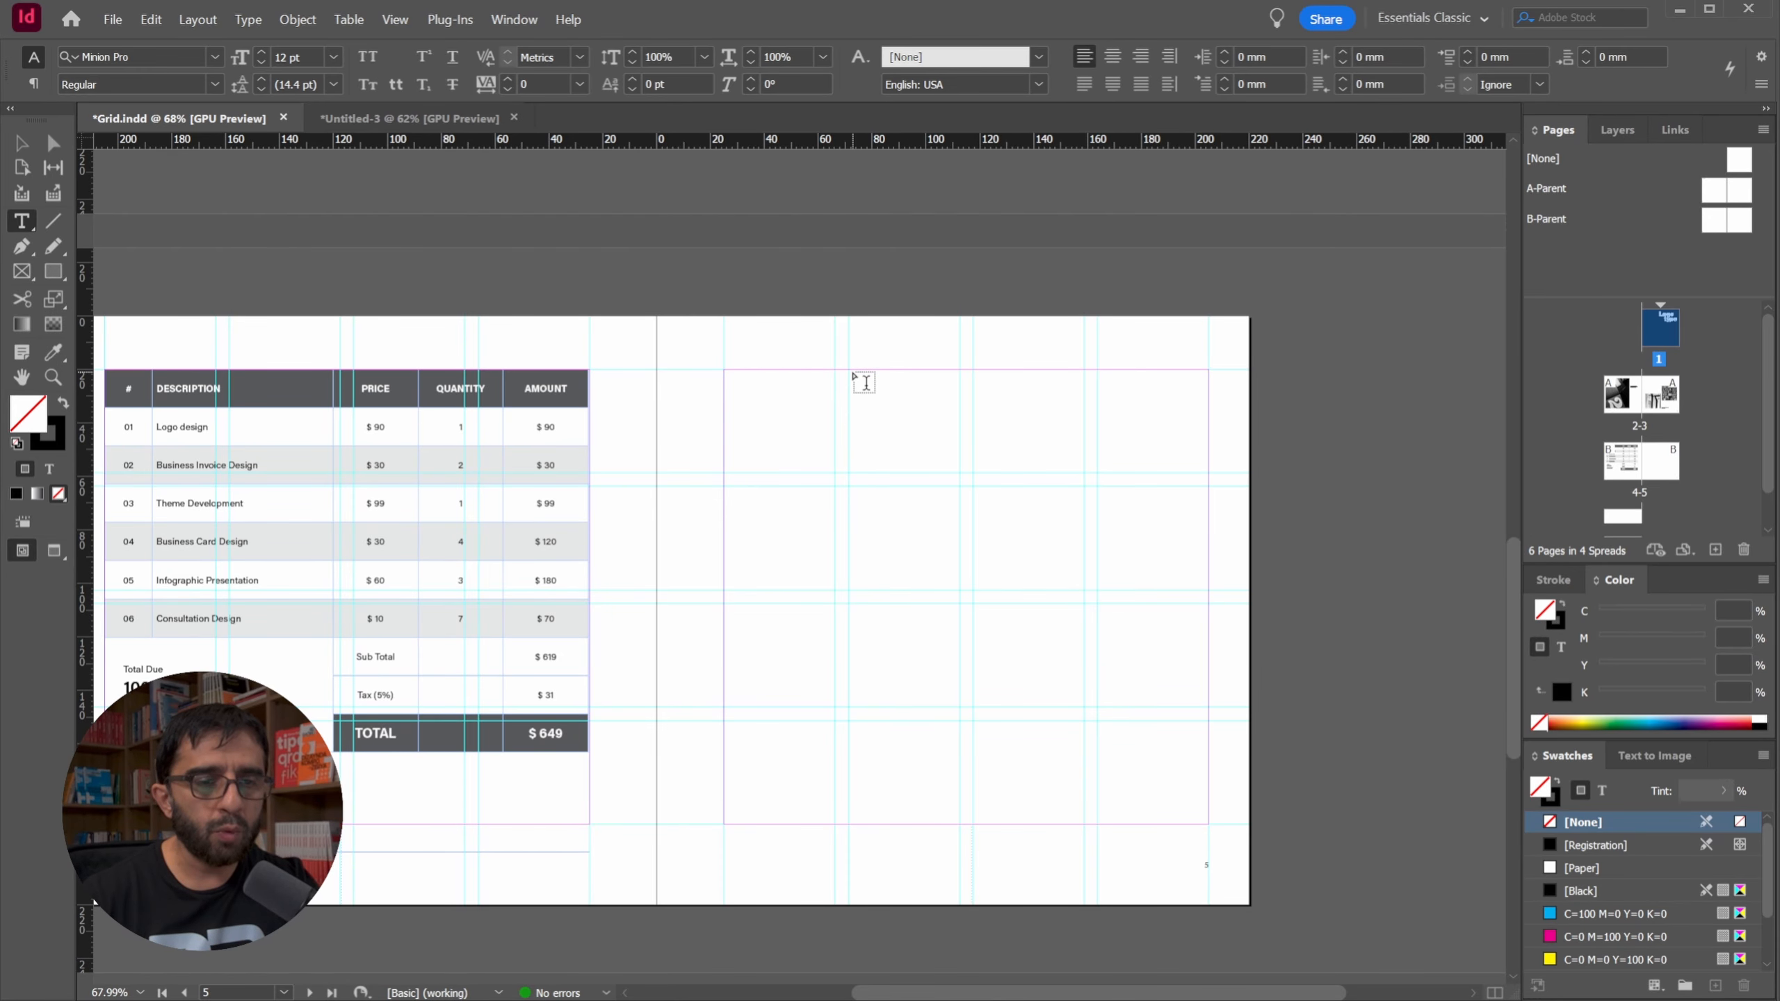
drag(849, 370, 1211, 823)
click(246, 20)
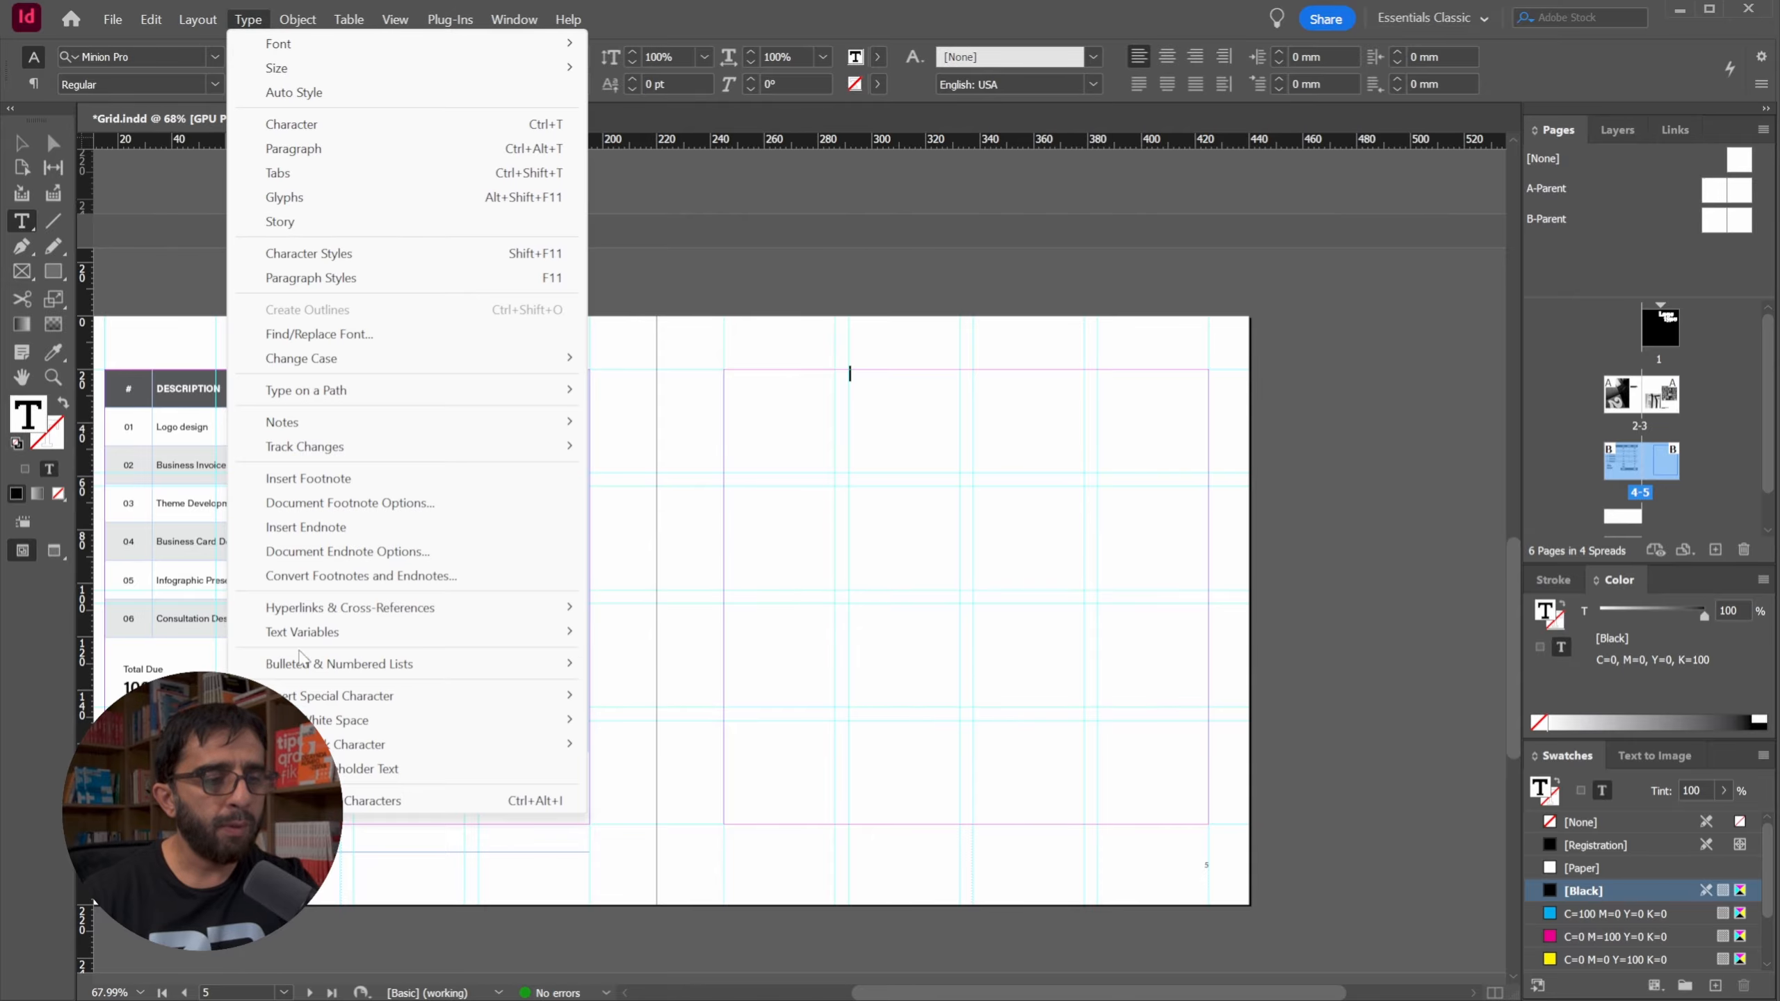
click(315, 767)
key(Escape)
click(1437, 375)
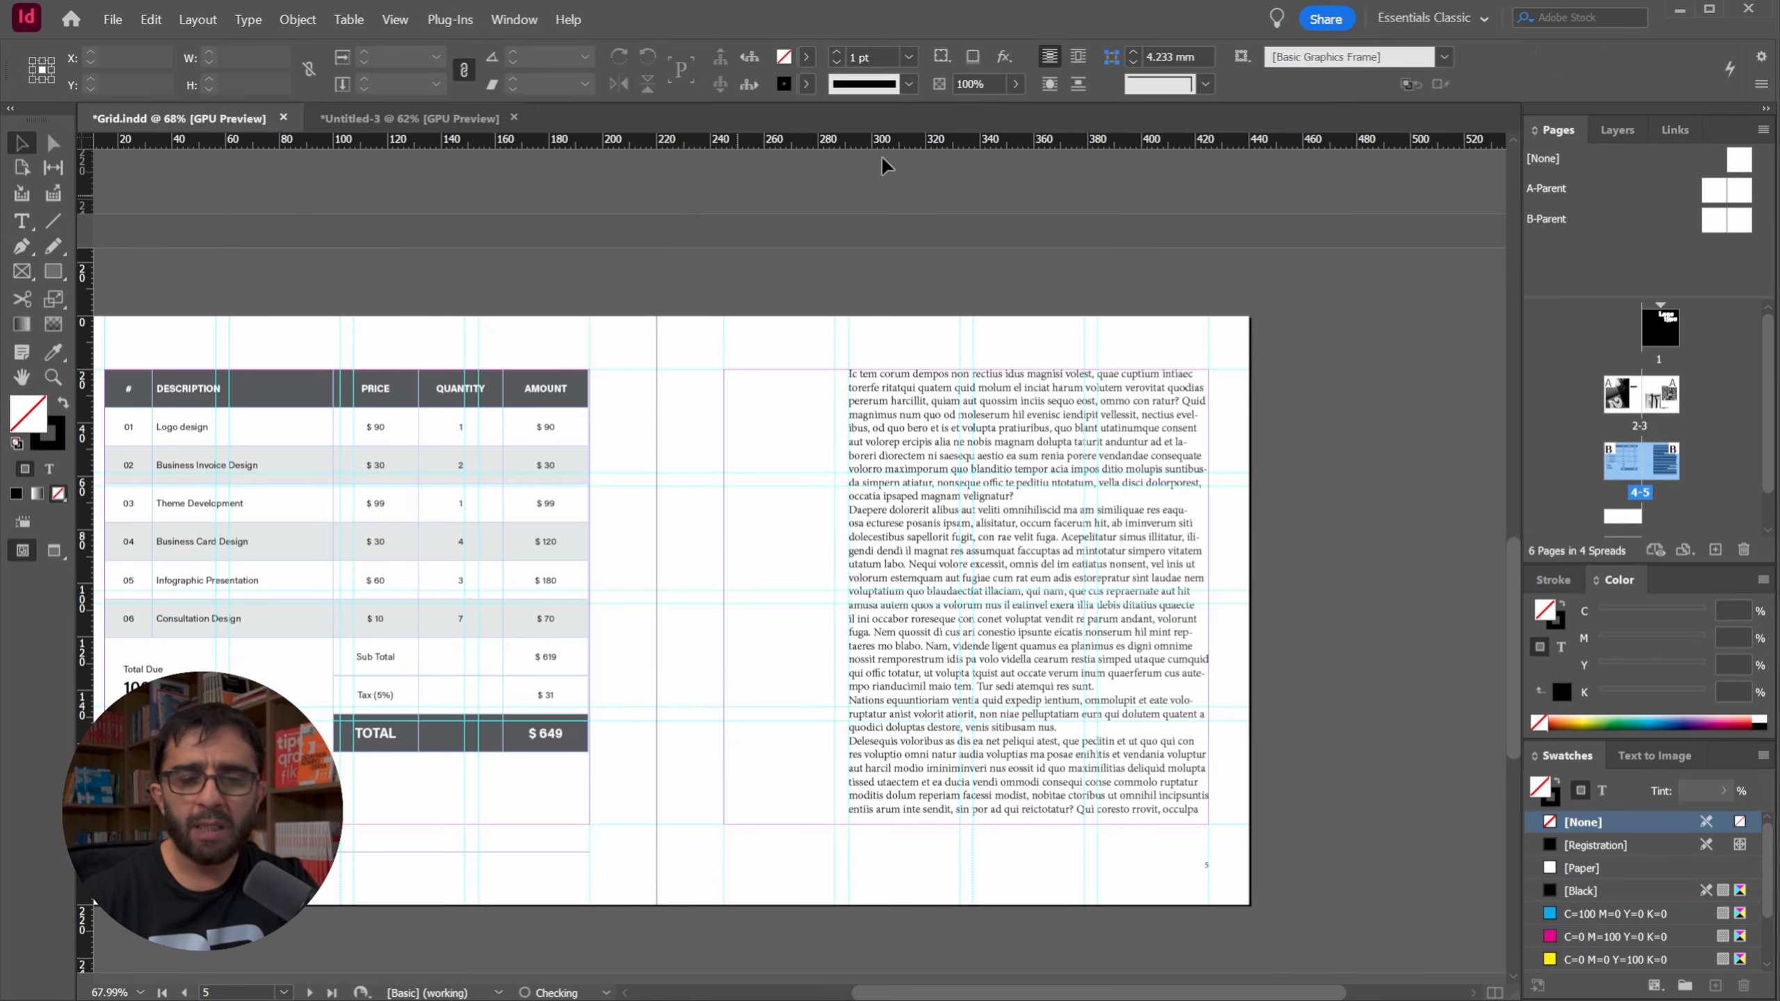
Place image 5 across all of page 6 in a 220 × 220 mm frame and fill the frame proportionally.
drag(776, 702, 1072, 179)
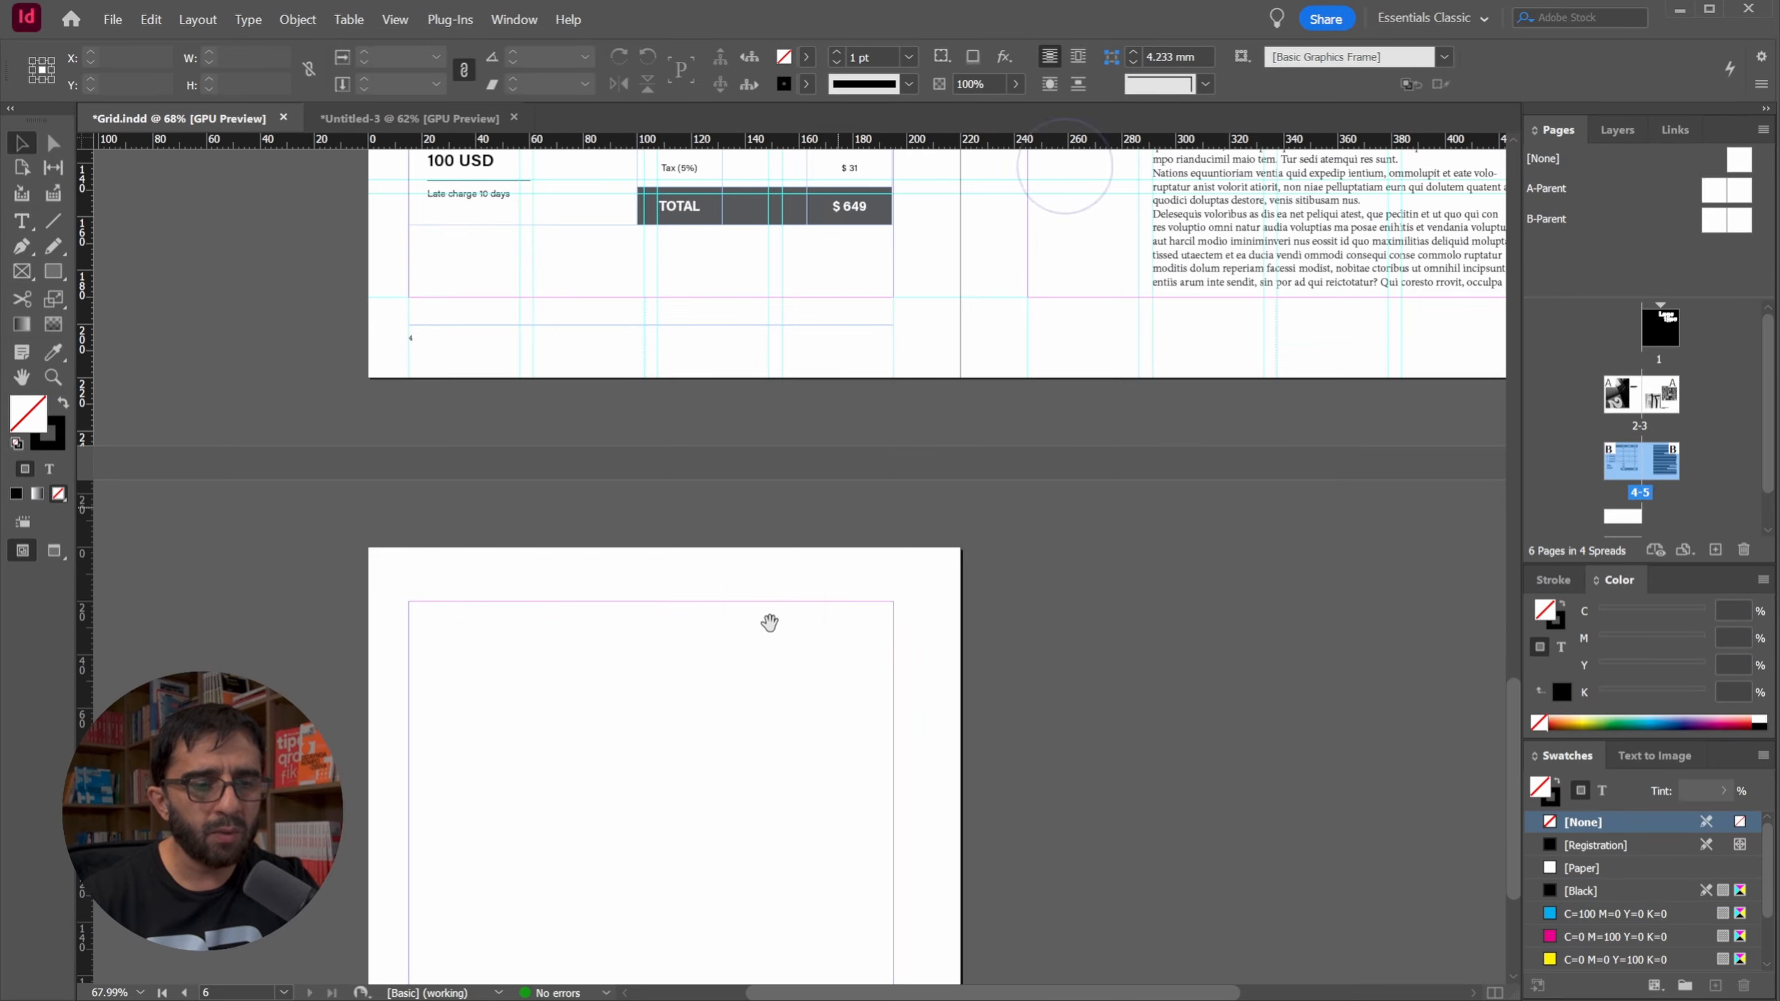
drag(711, 557, 698, 336)
click(556, 549)
key(ctrl+d)
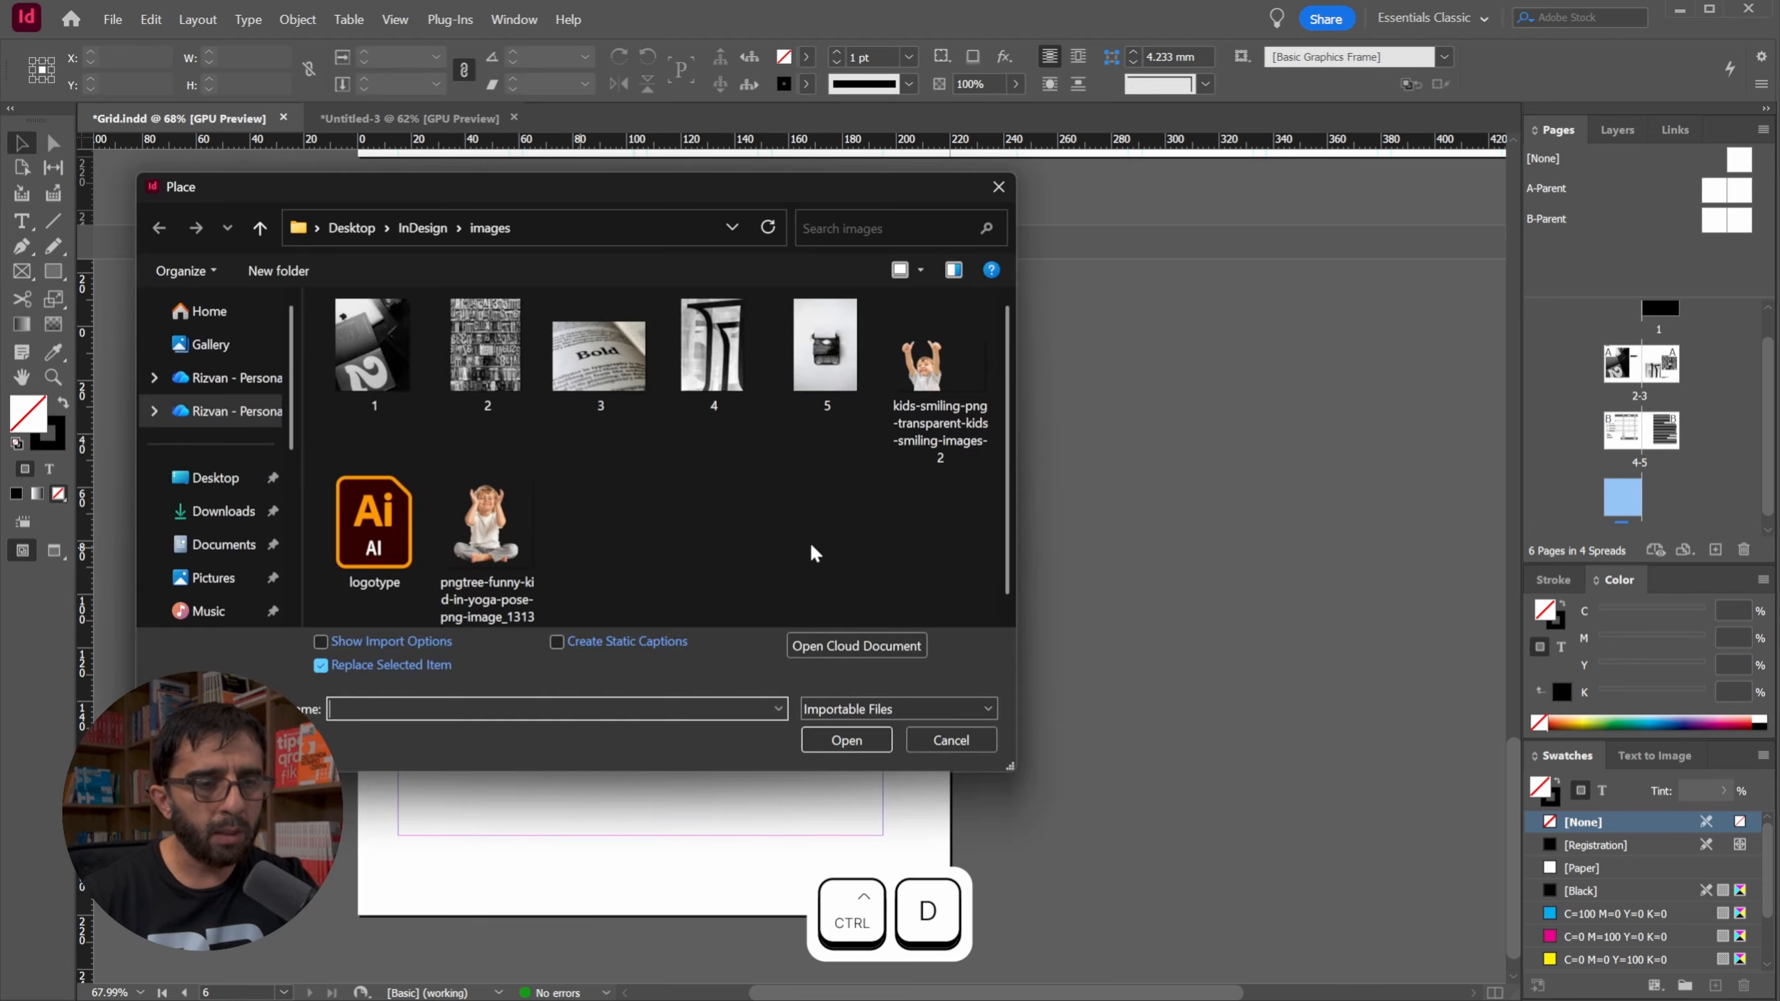
double_click(825, 345)
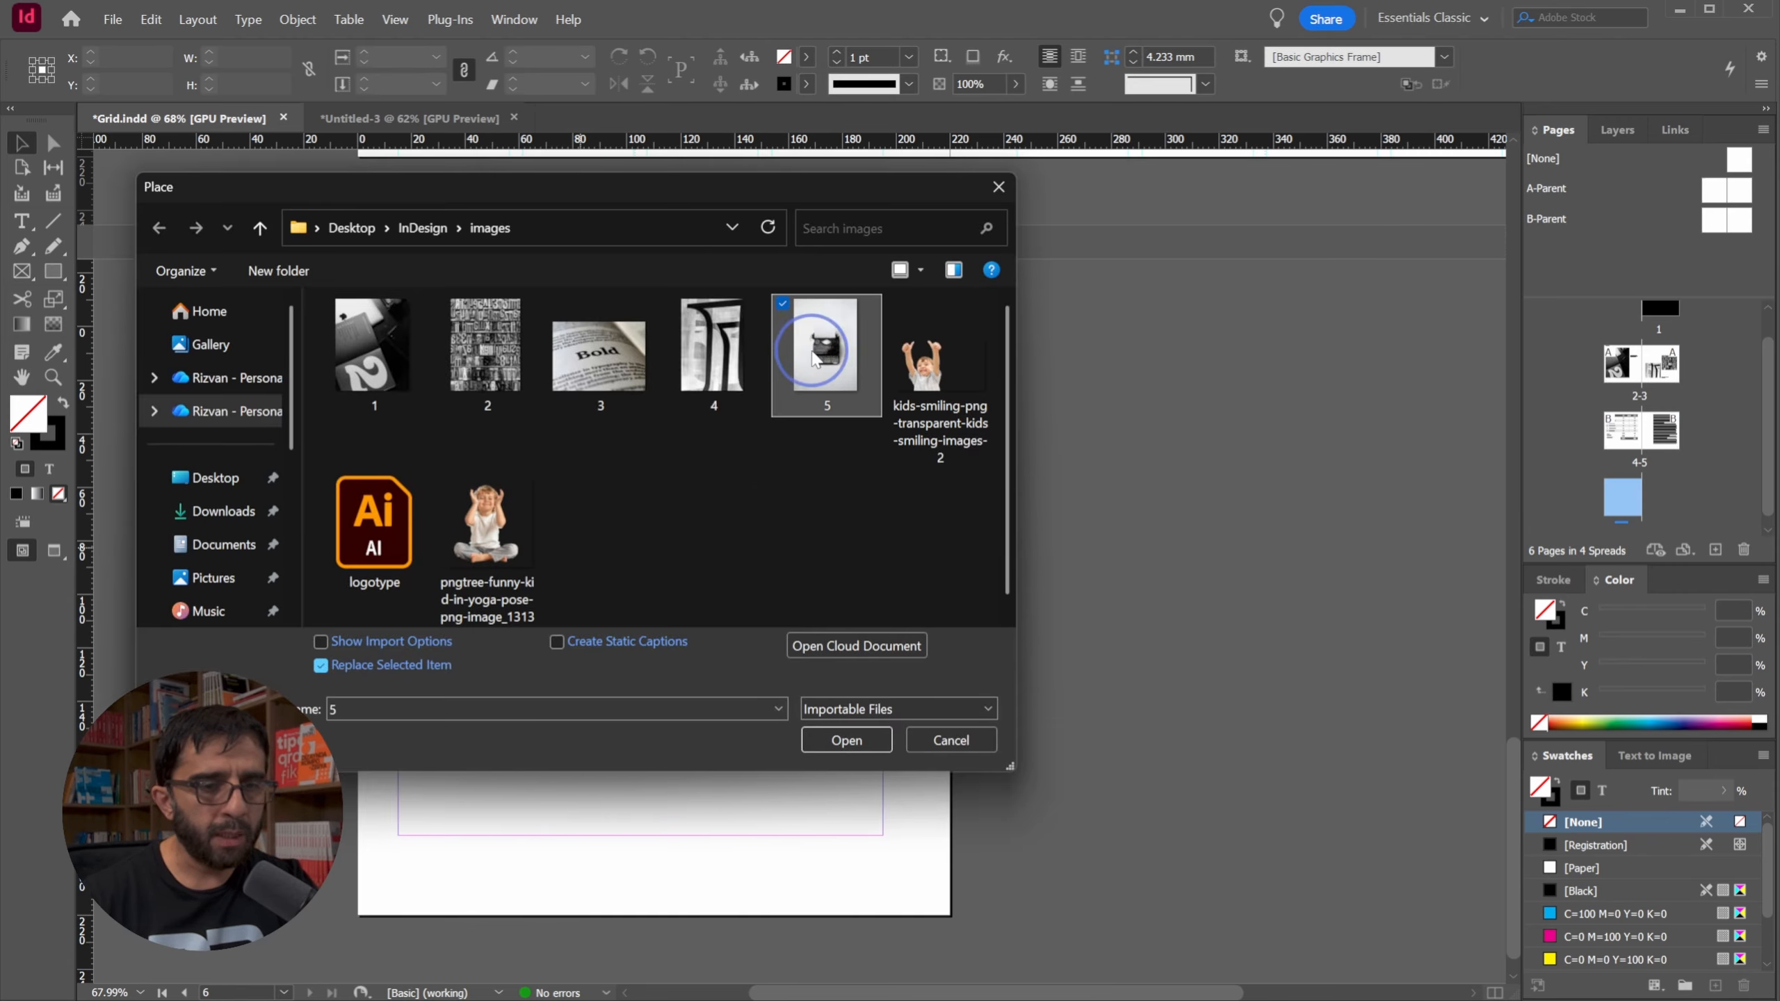
drag(361, 335, 951, 915)
click(1228, 62)
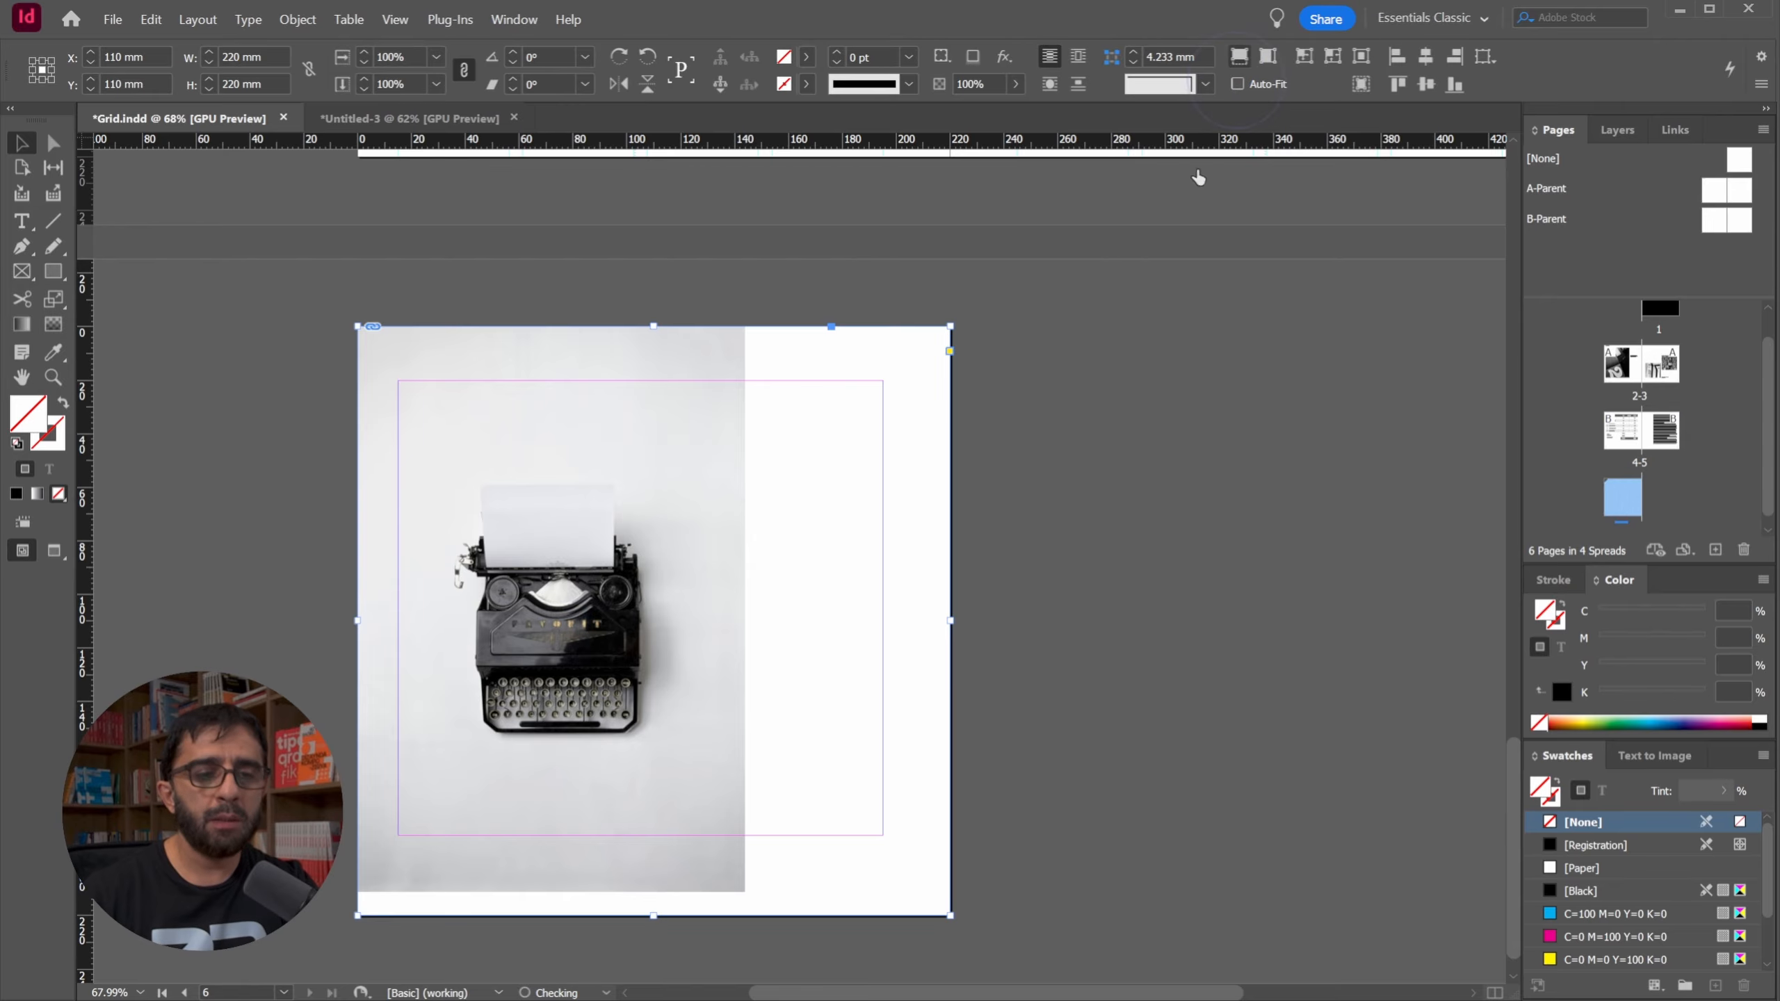
click(1124, 474)
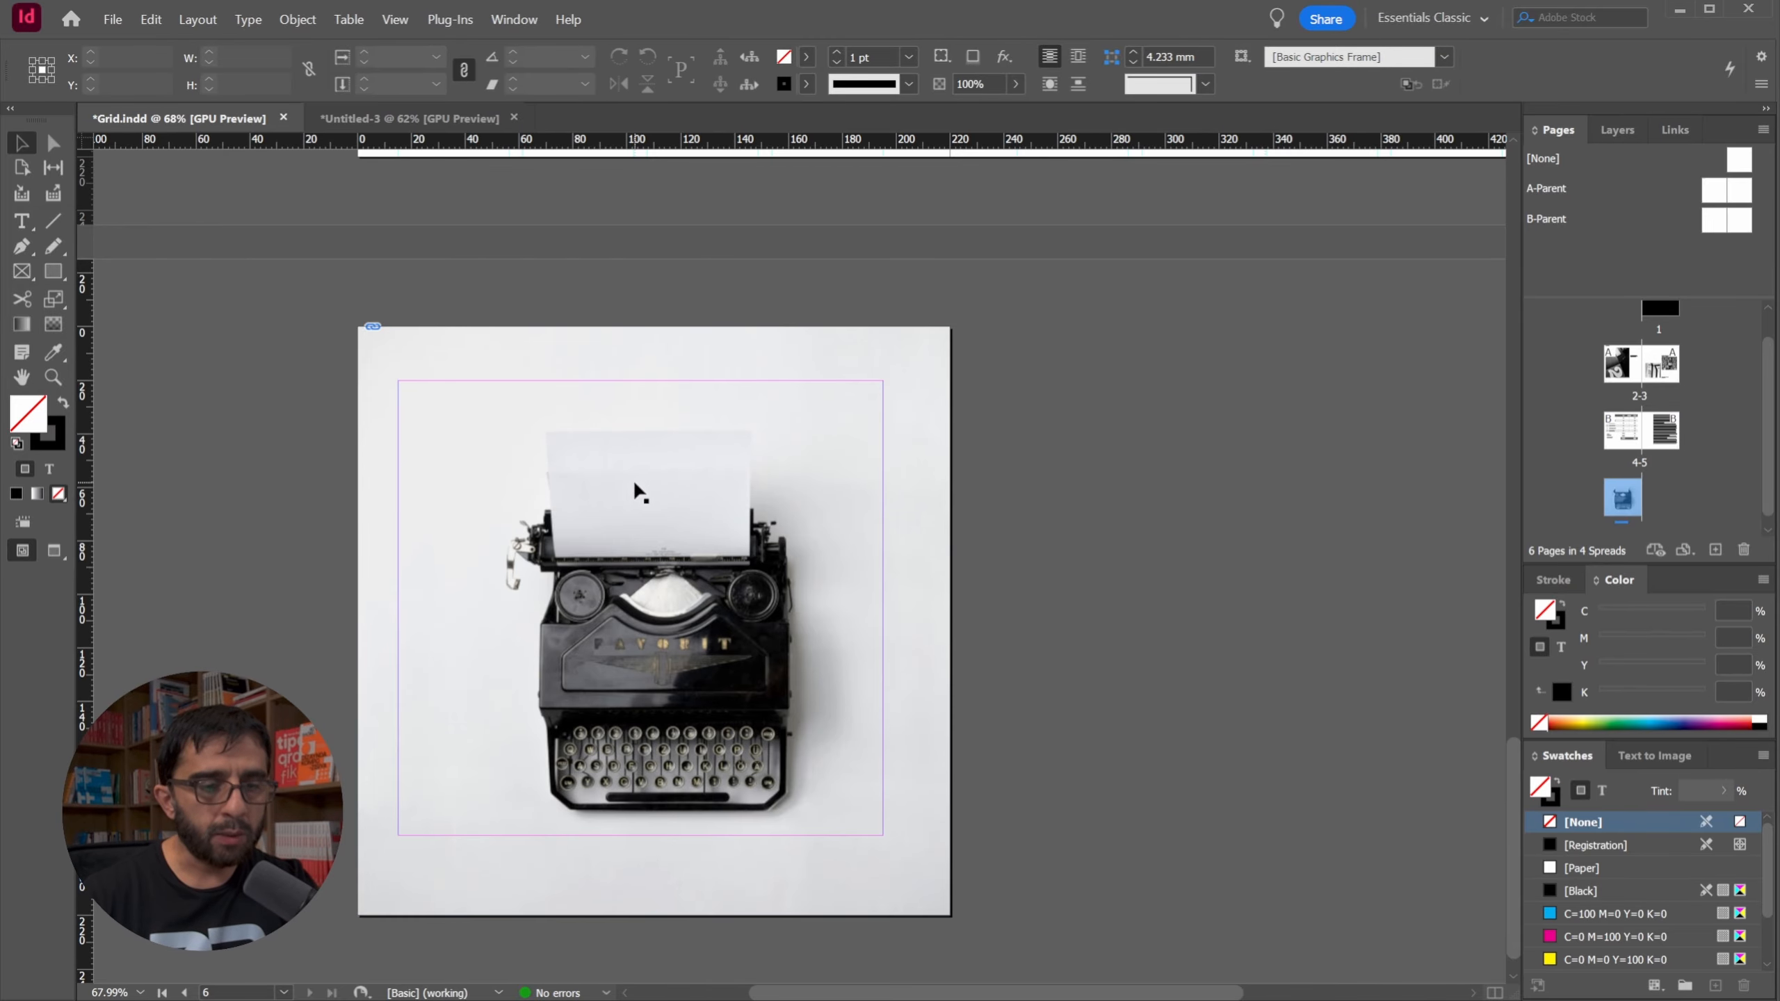
Shift the typewriter image up about 13 mm inside its page 6 frame without moving the frame.
key(a)
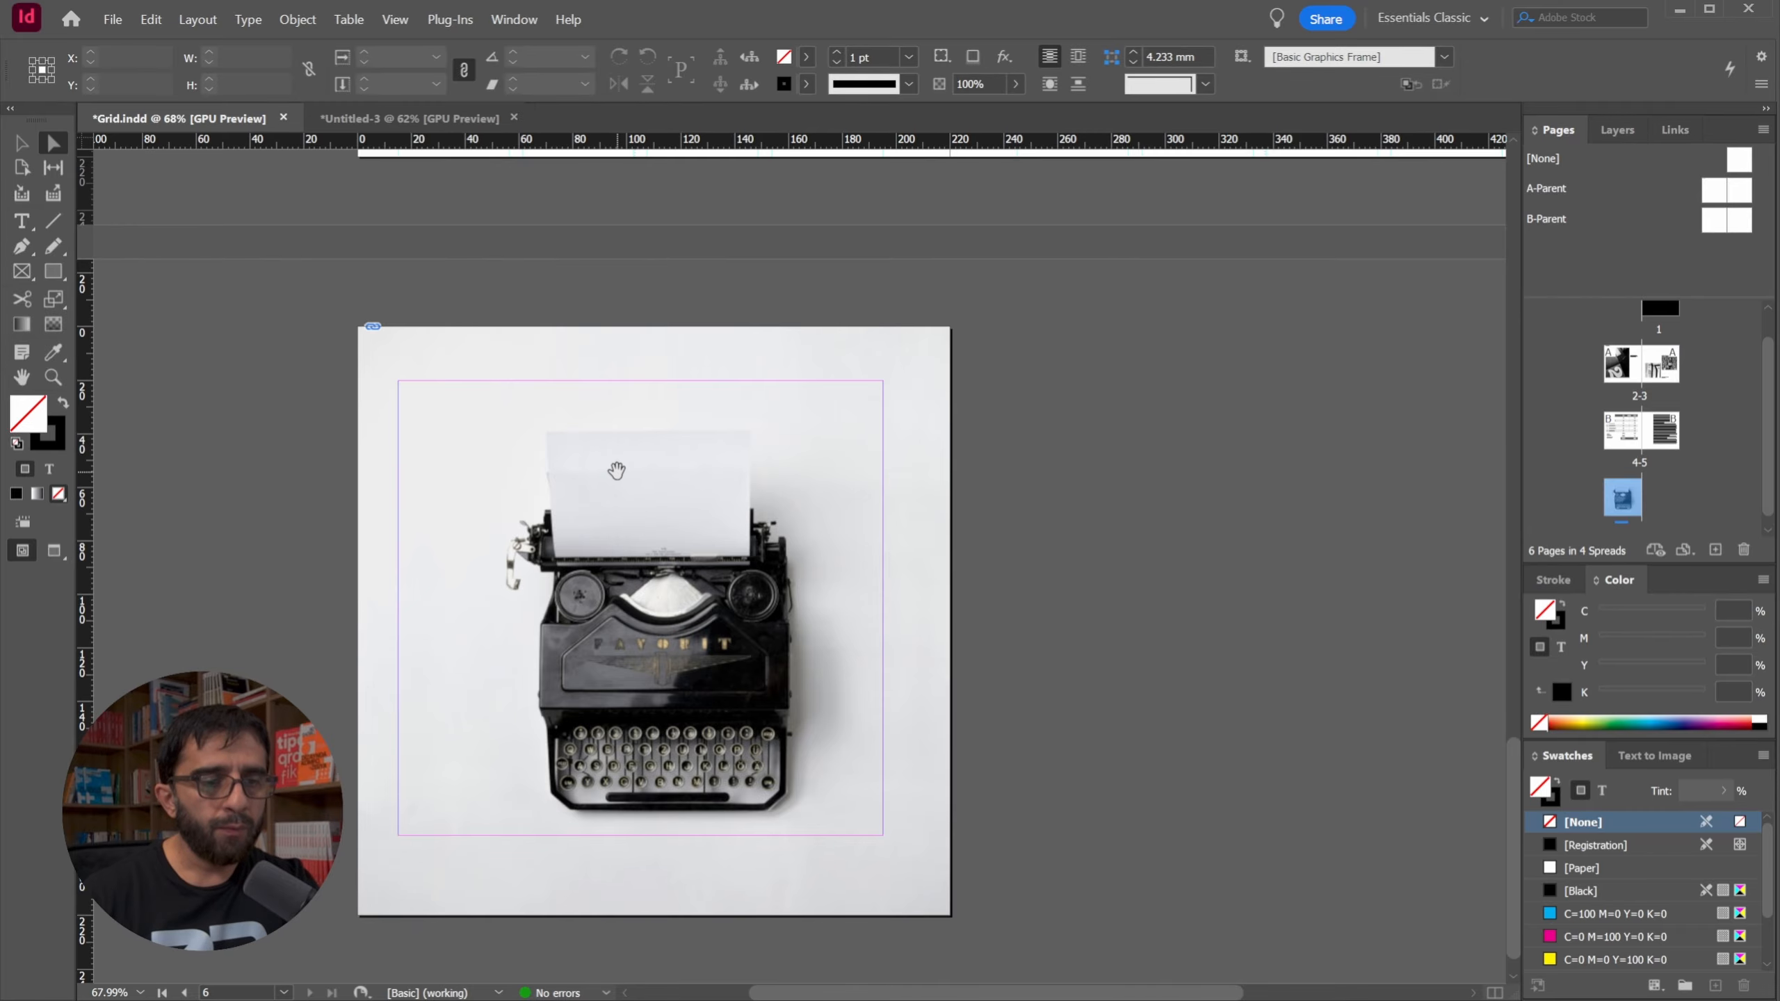
click(618, 467)
drag(618, 589, 618, 555)
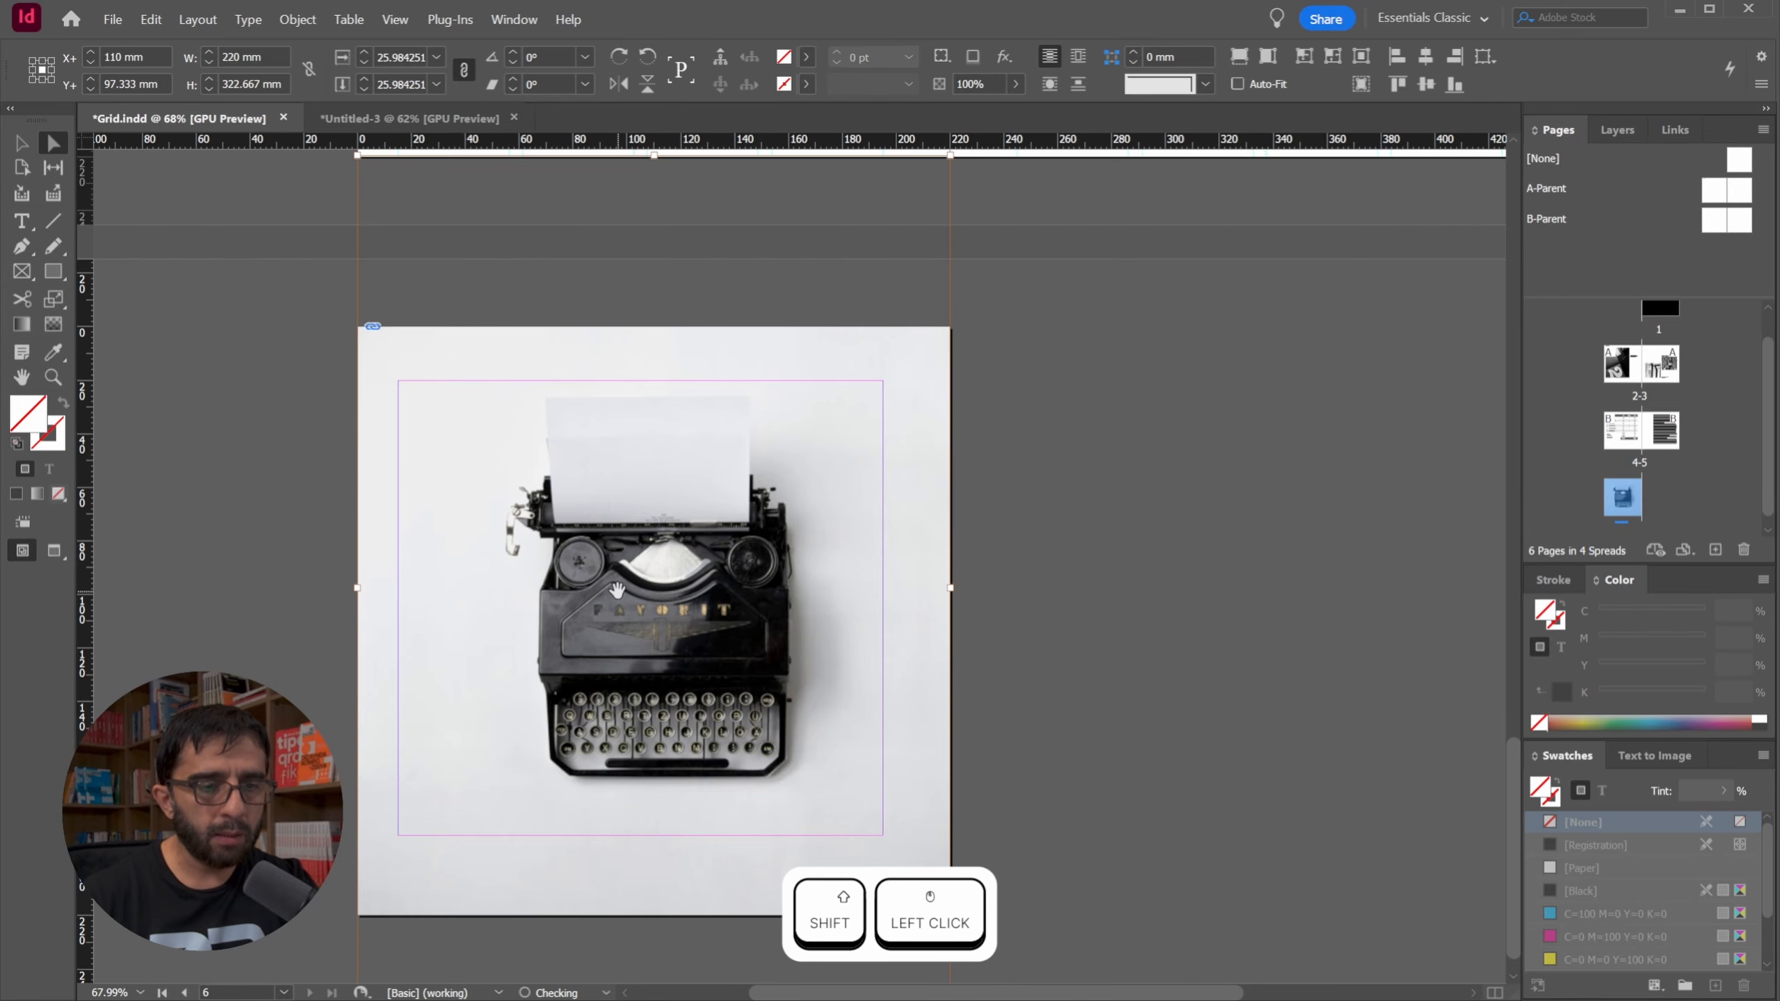
click(1090, 396)
Place image 3 at page 5's upper-left margin corner across two grid columns, 87.5 × 82.5 mm, and fill the frame proportionally.
drag(846, 504, 592, 596)
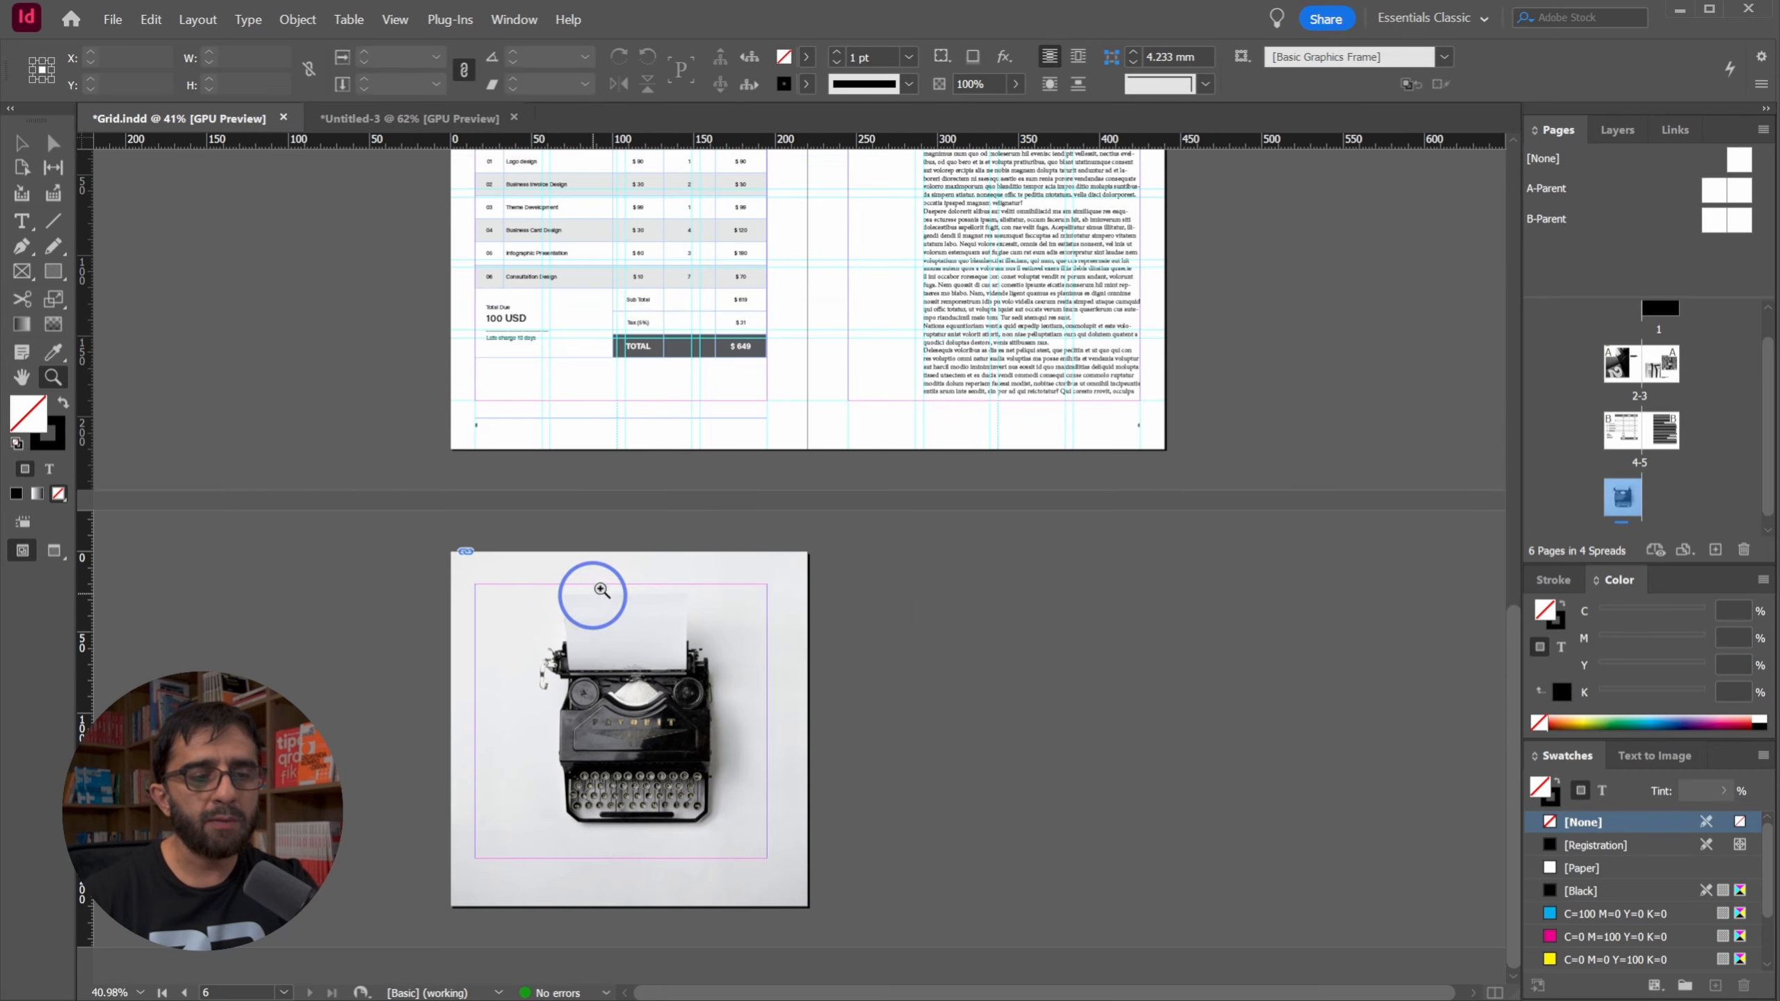
drag(763, 473, 747, 695)
drag(780, 415, 780, 675)
drag(774, 256, 787, 386)
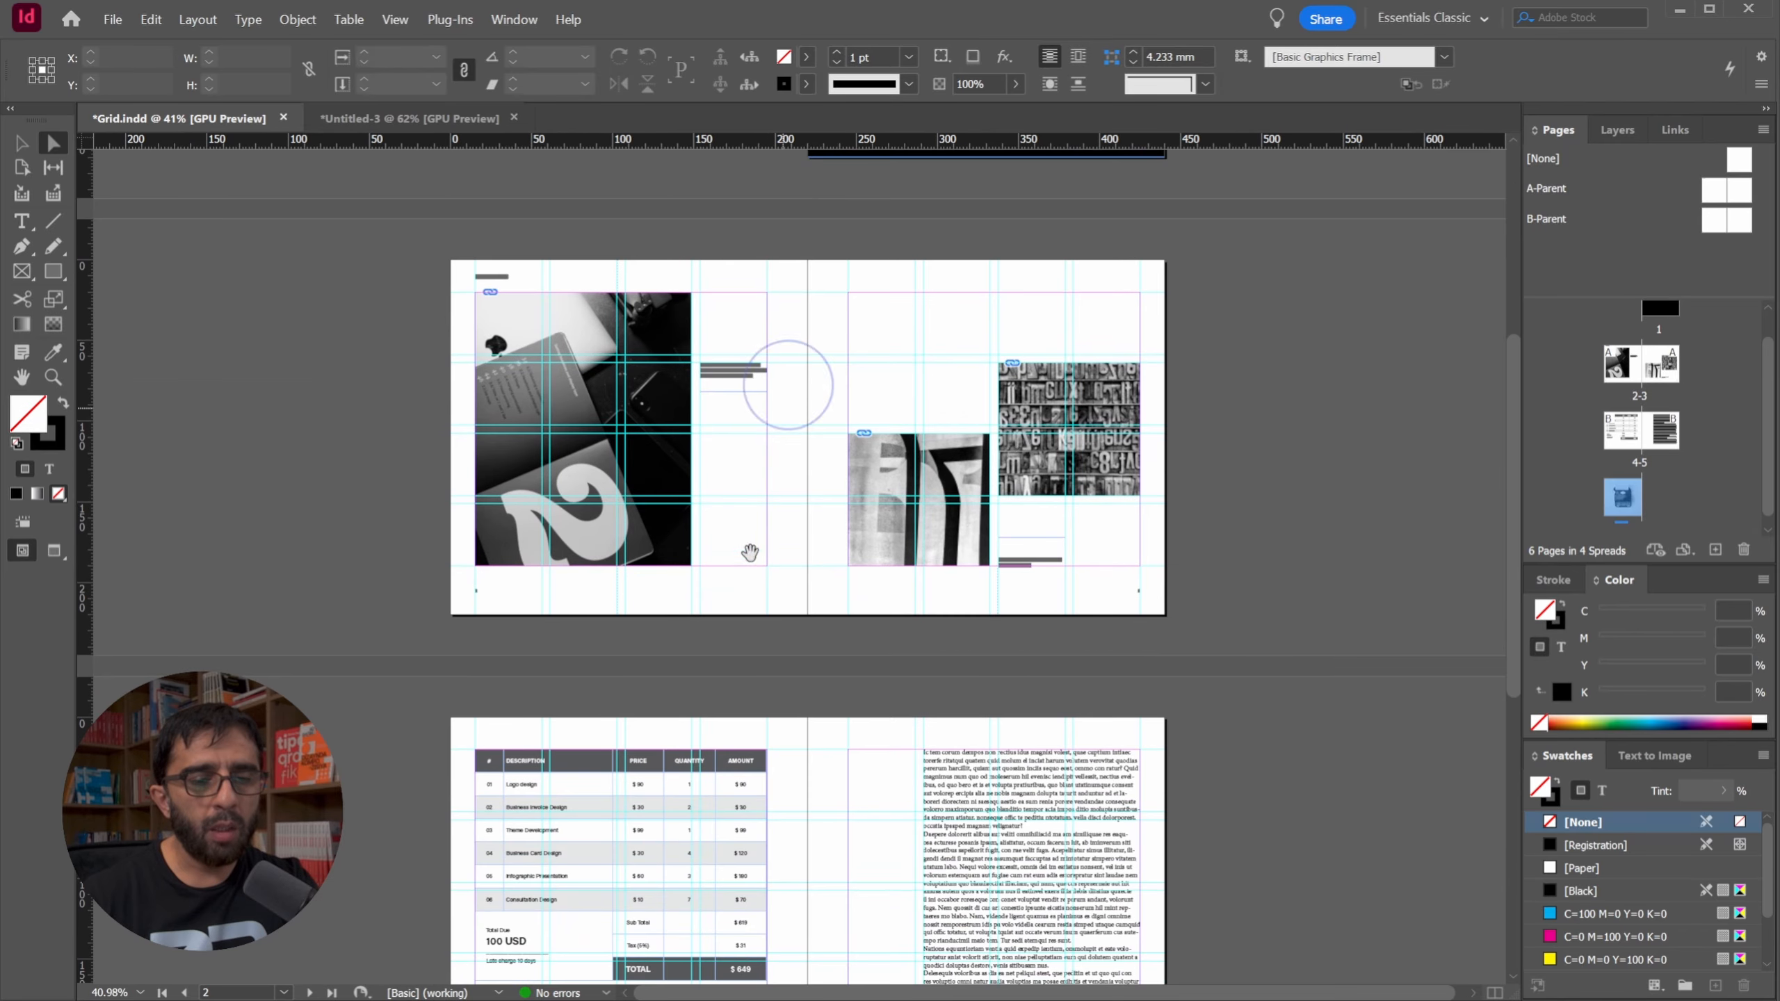
drag(741, 600, 739, 369)
key(ctrl+space)
drag(967, 558, 1005, 550)
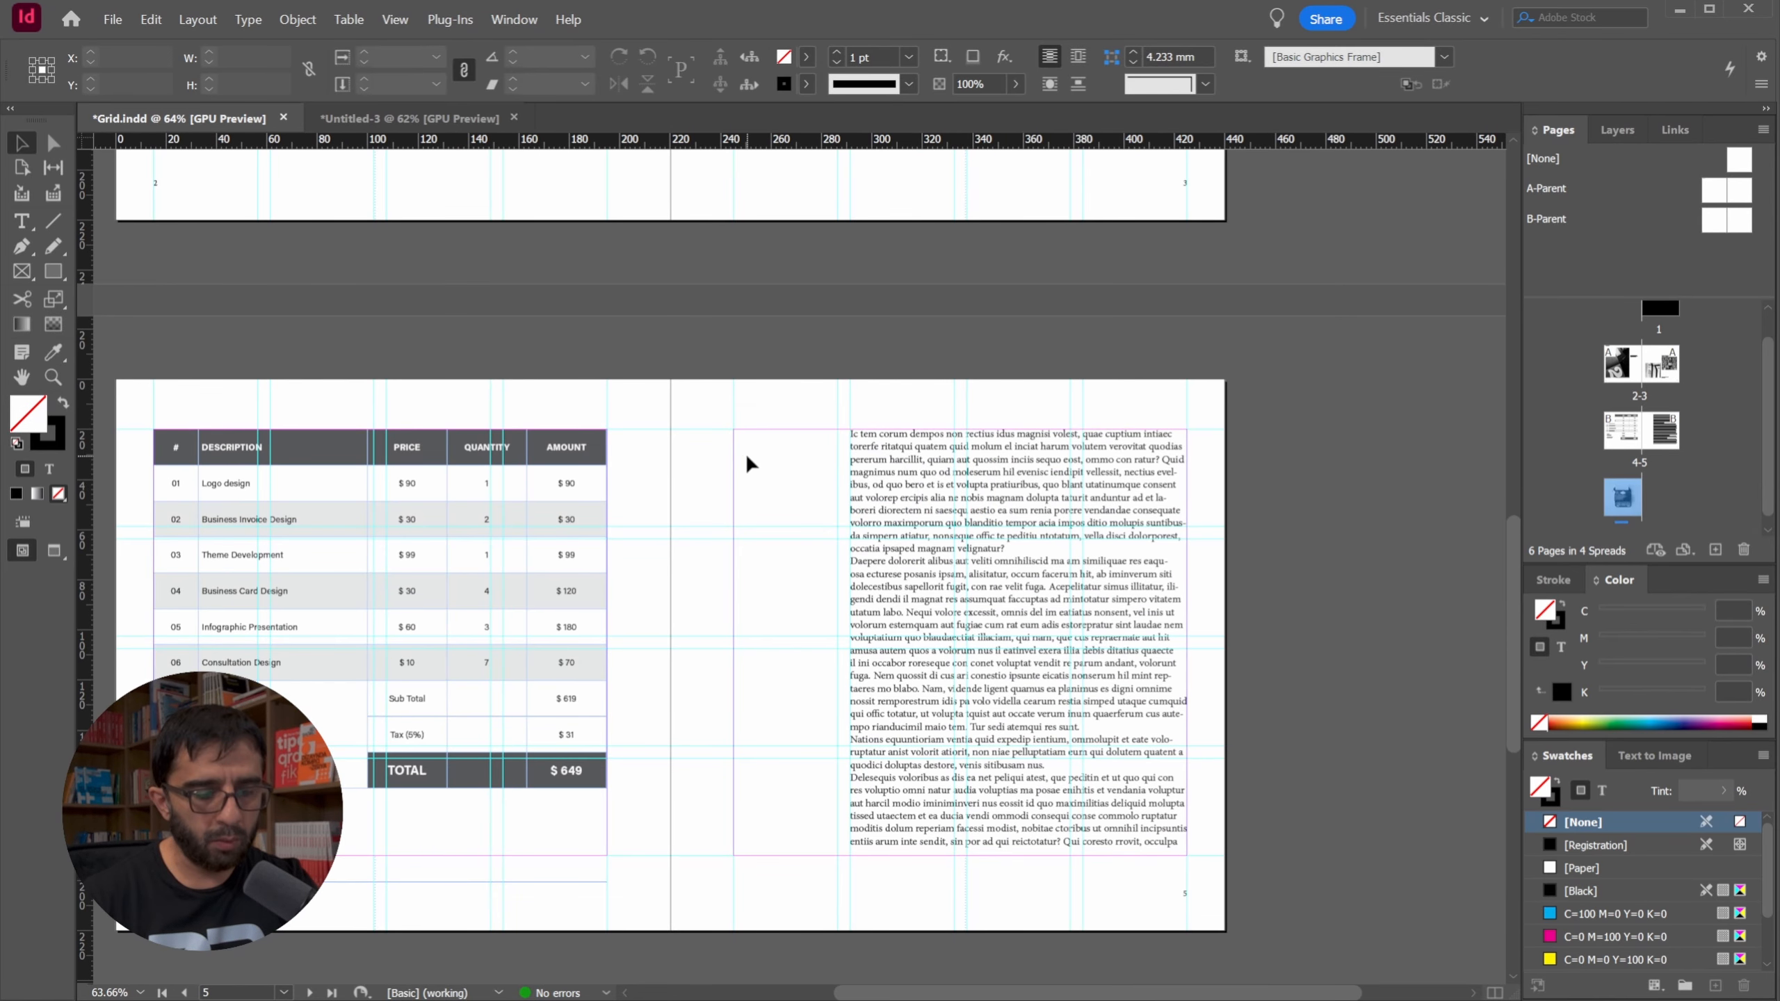
key(ctrl+d)
double_click(600, 354)
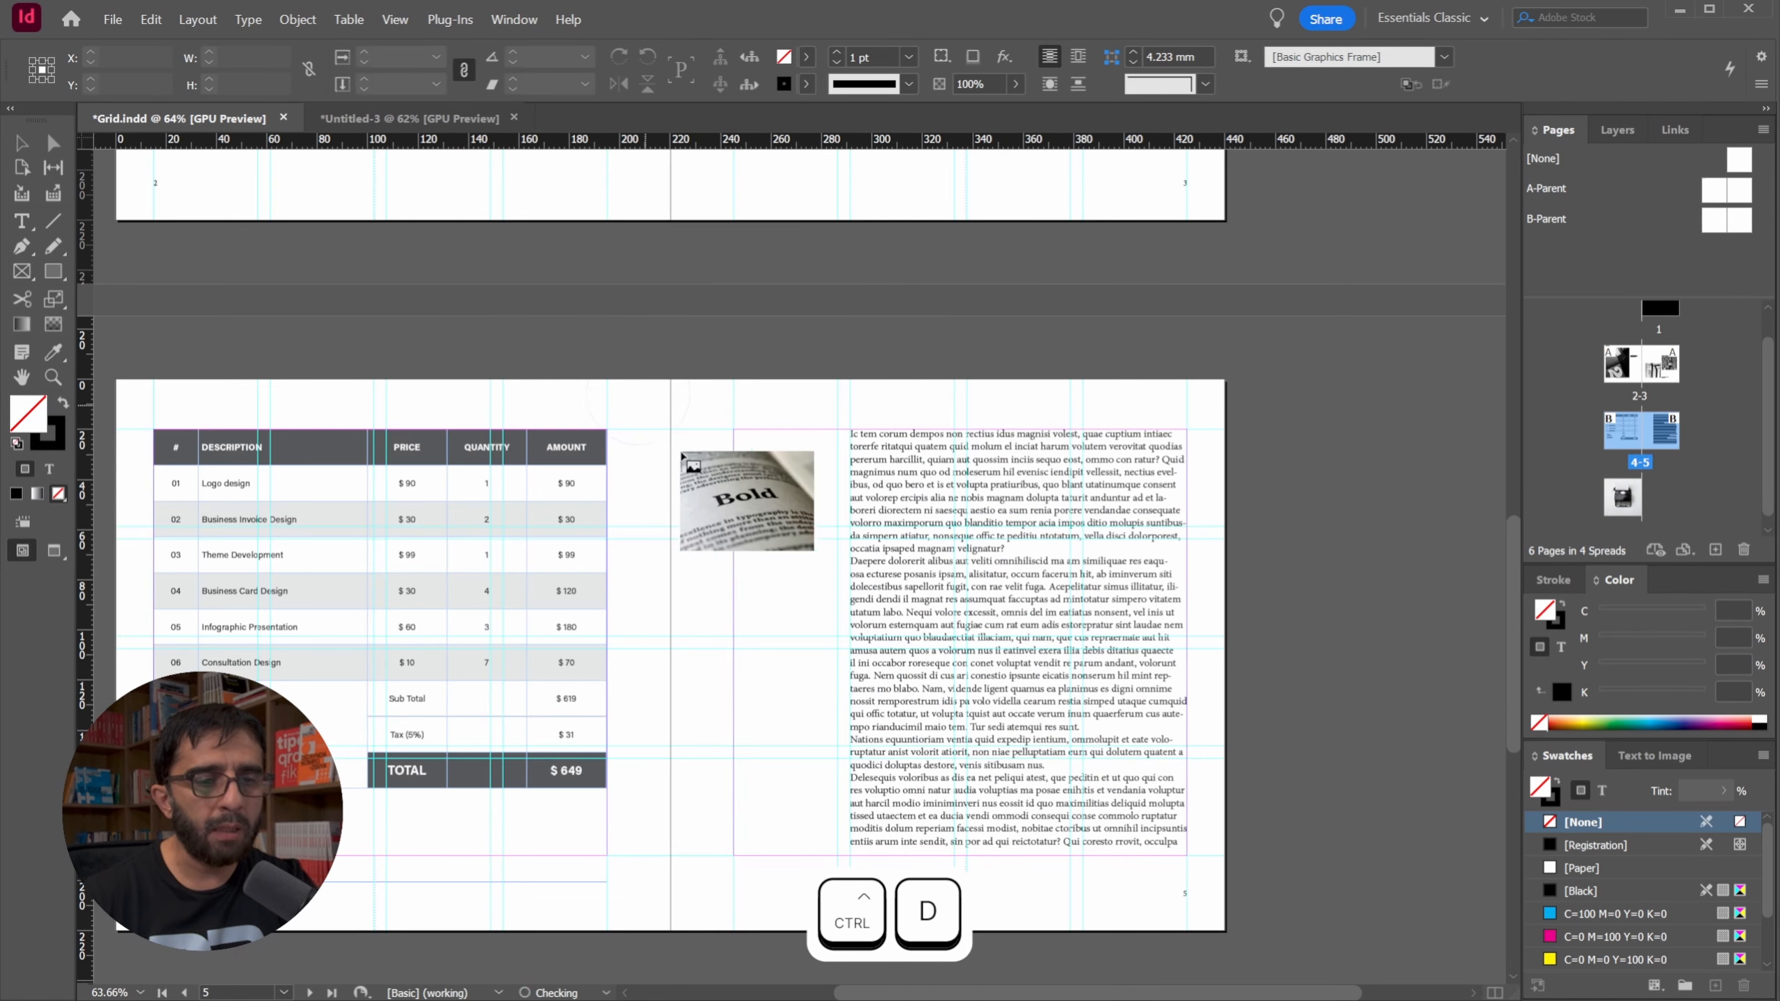
drag(735, 432, 950, 671)
scroll(947, 642, up, 4)
click(1238, 59)
scroll(617, 401, down, 4)
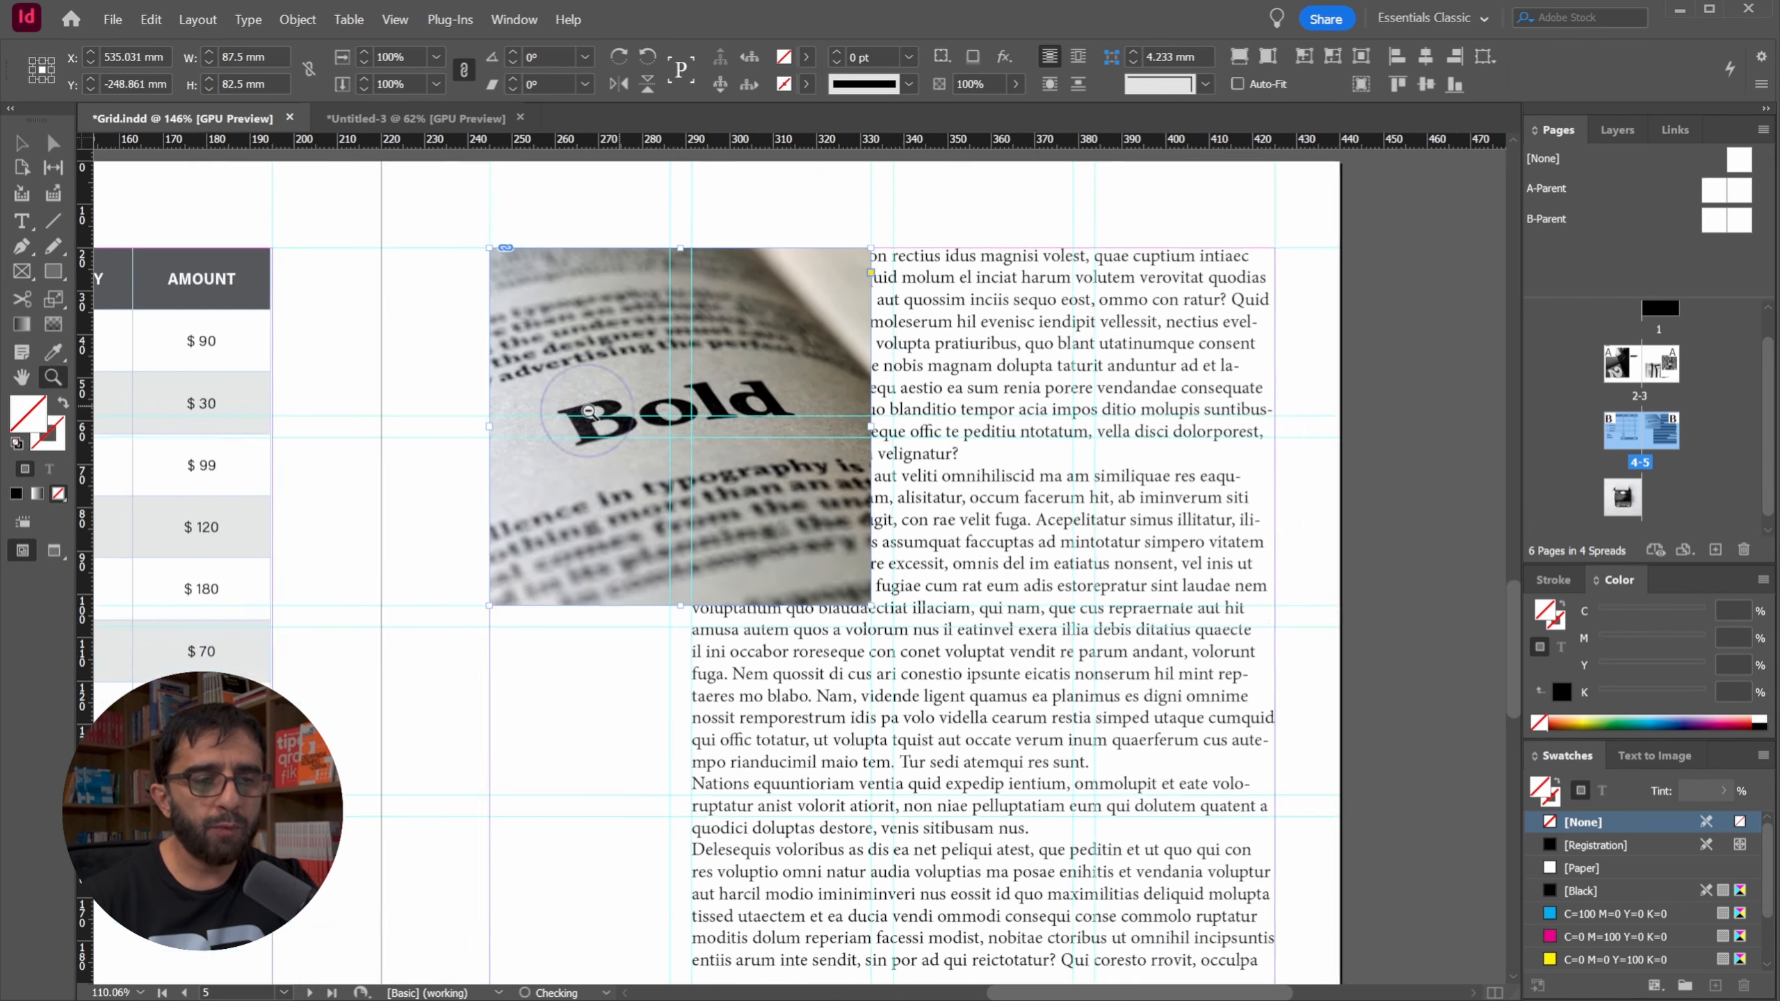
Wrap the page 5 text around the bounding box of the "Bold" image and add a wrap offset.
click(511, 19)
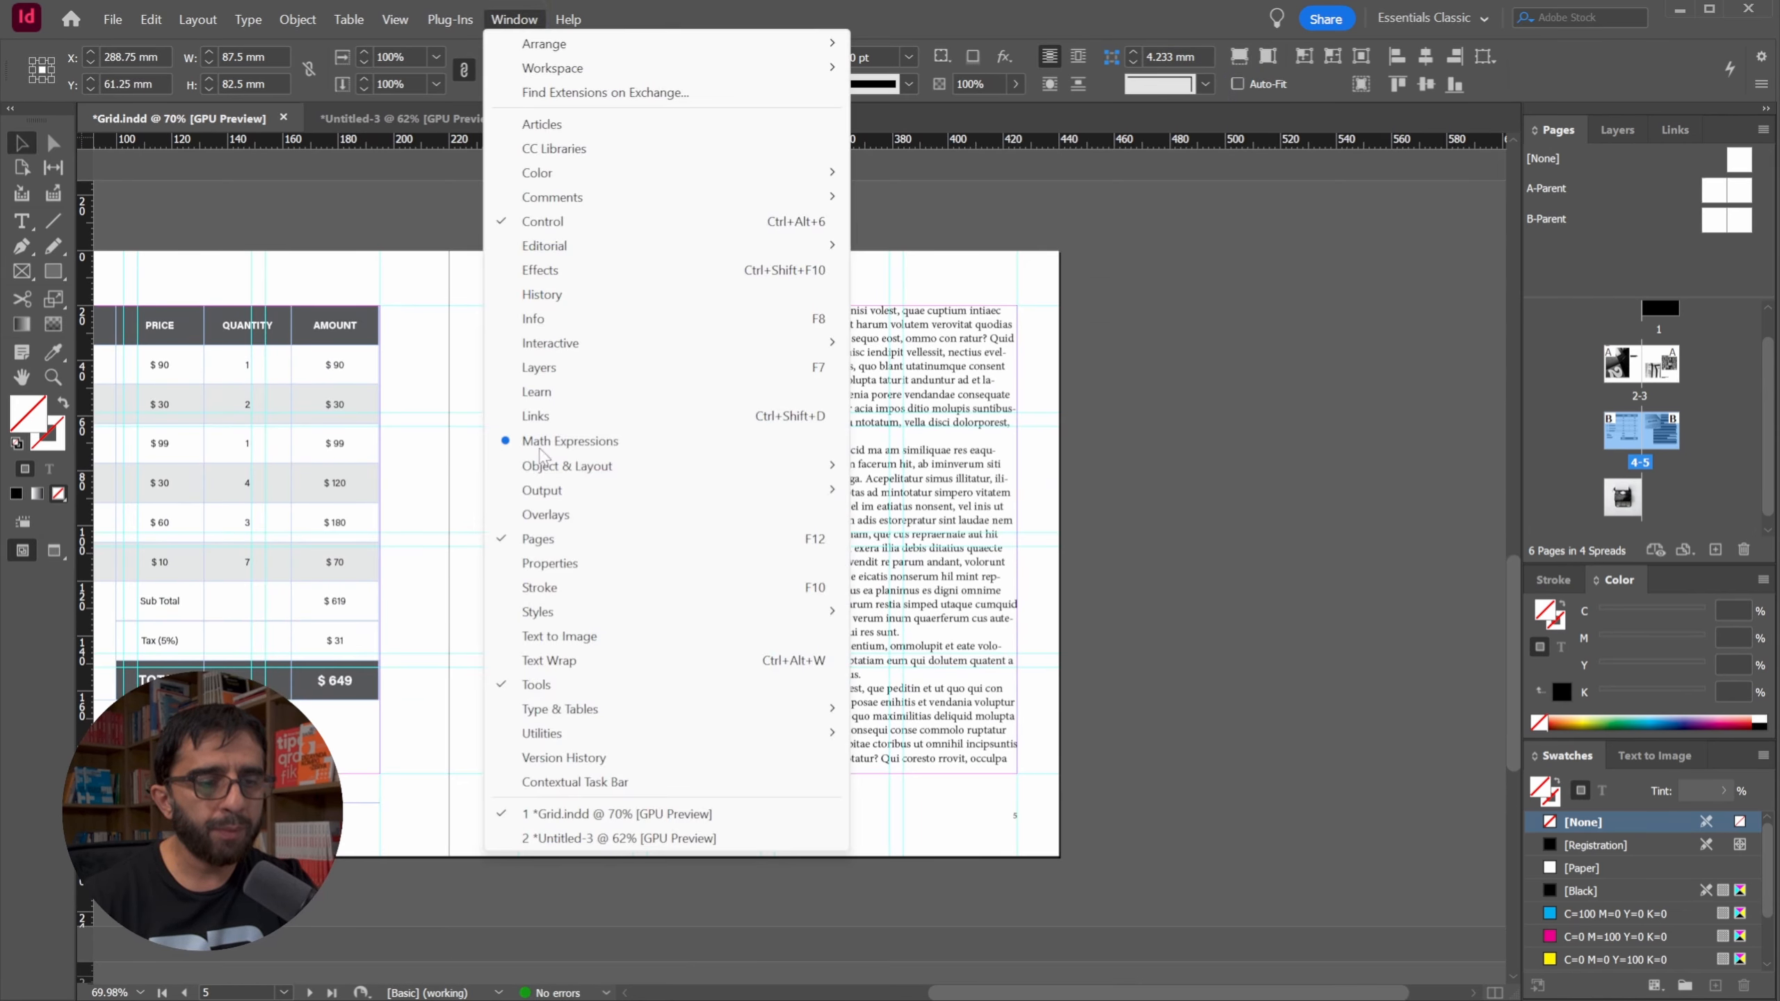
click(561, 661)
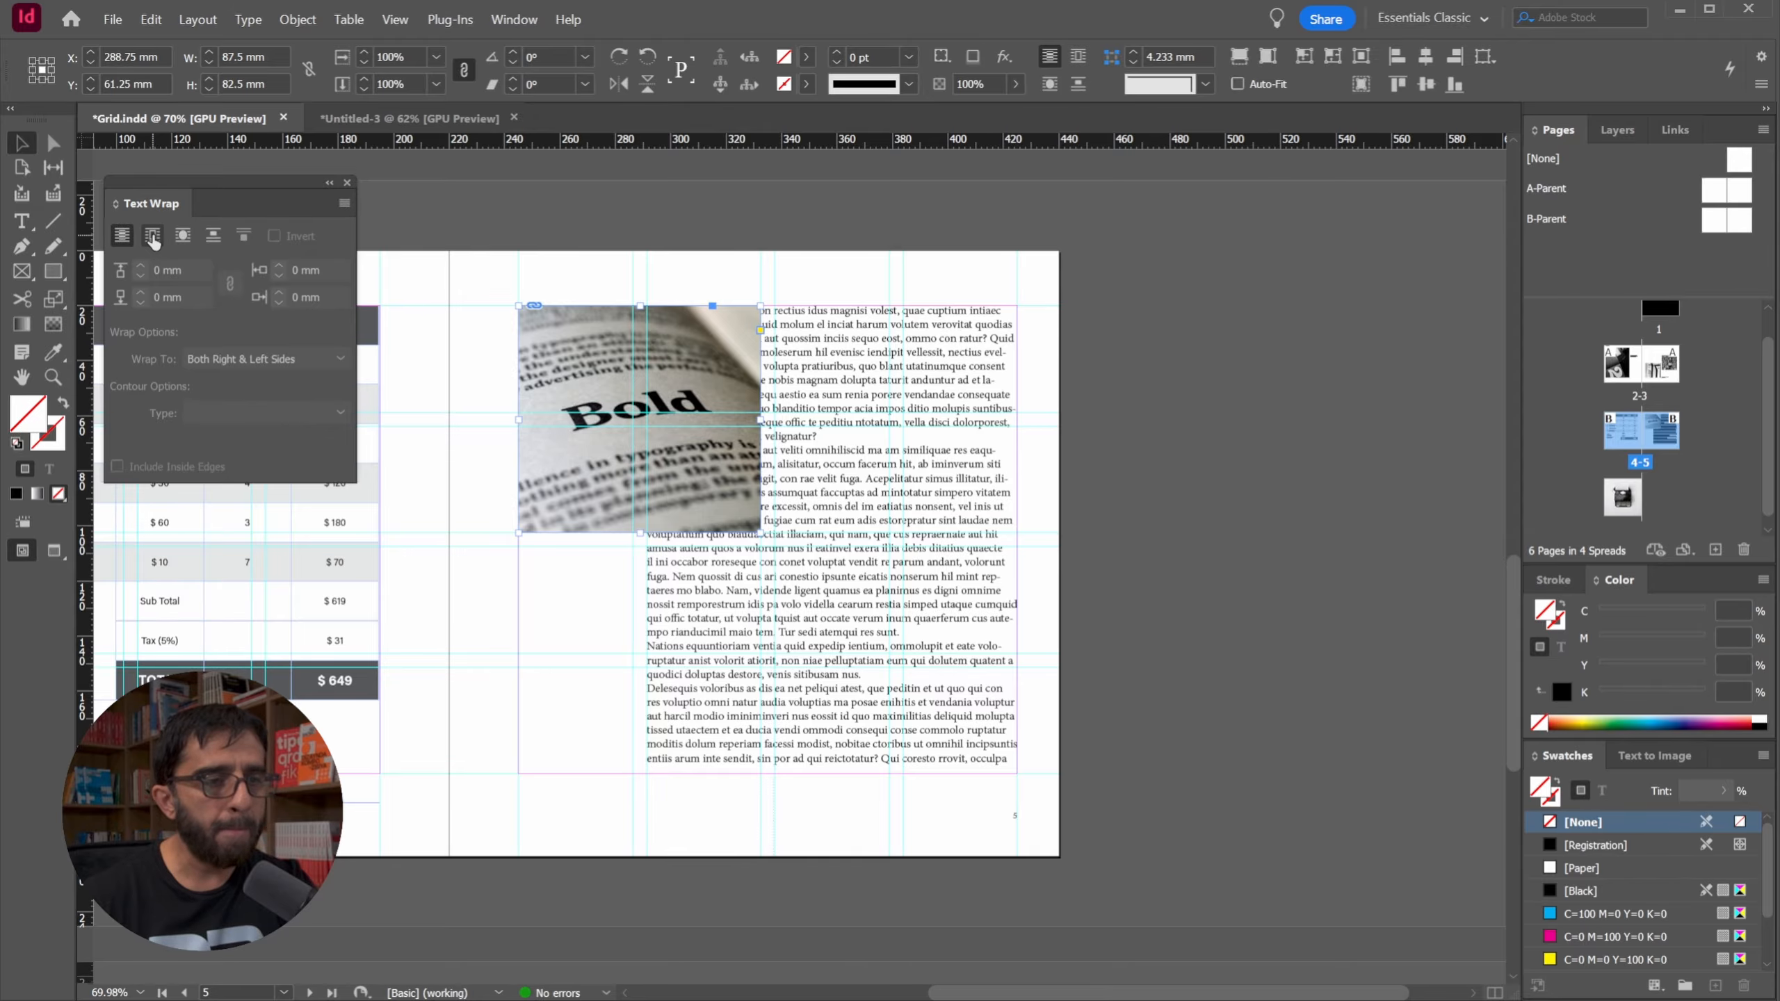
click(153, 236)
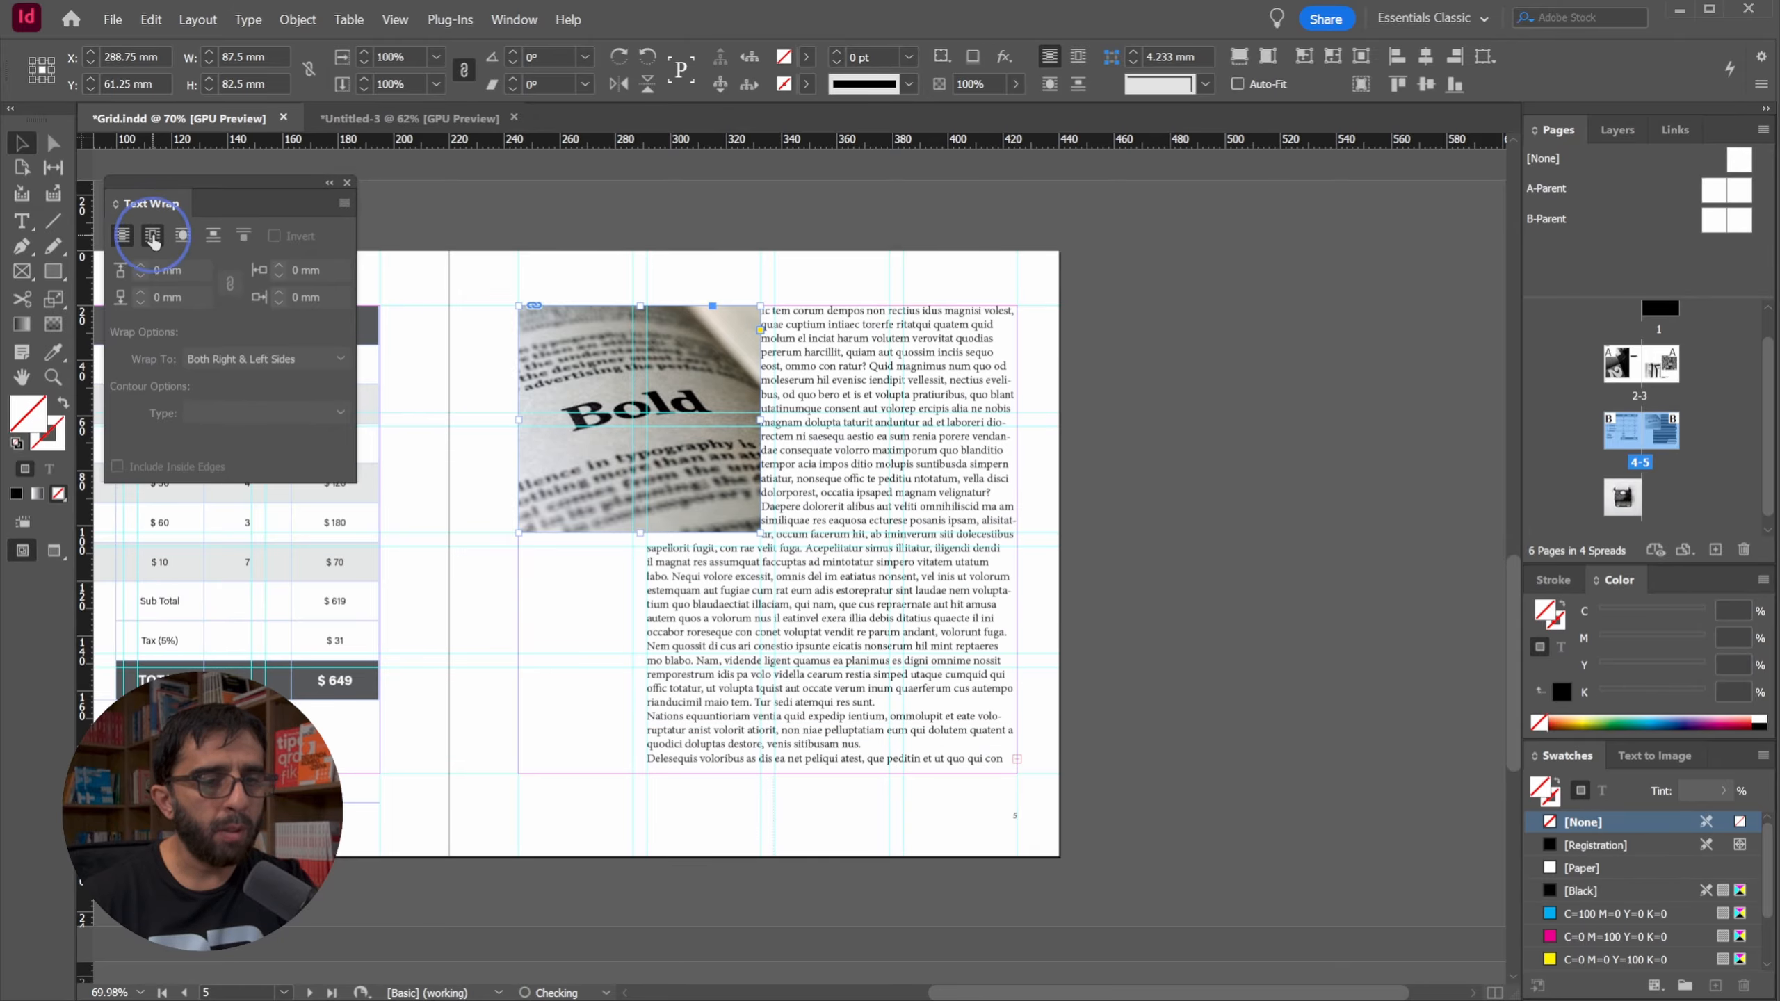
click(143, 275)
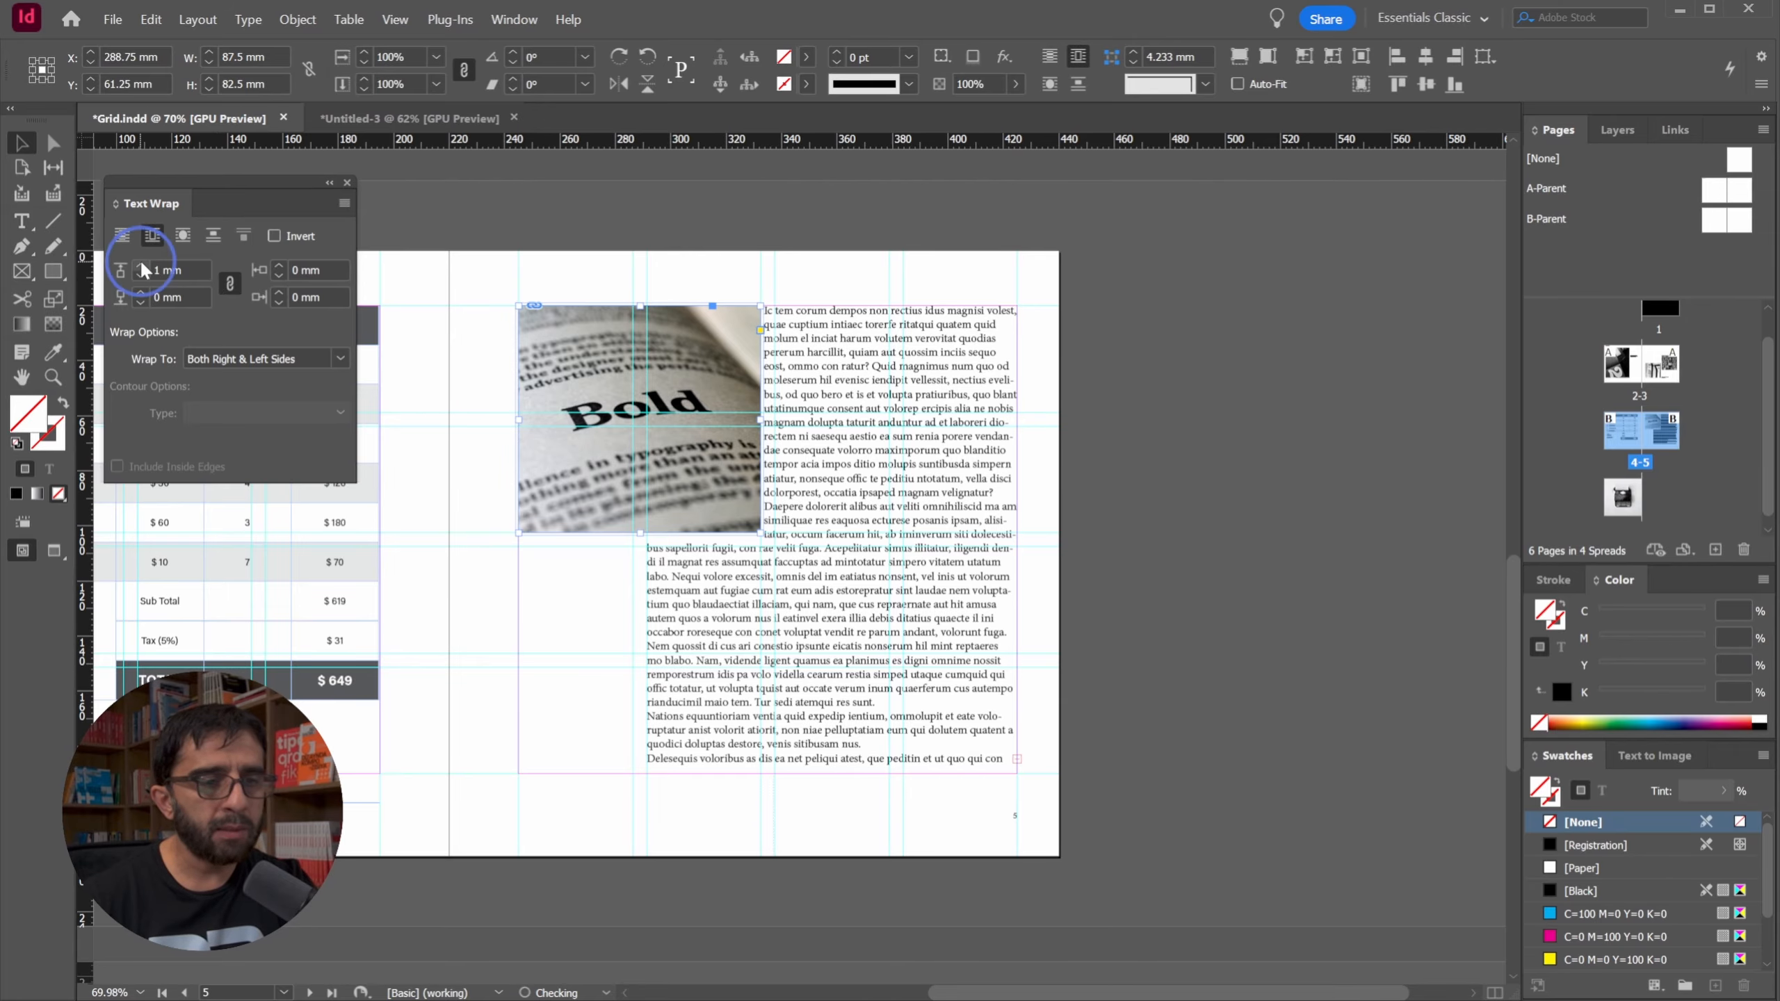
click(346, 183)
click(1225, 302)
Preview the document without guides and examine the layouts of spreads 2-3 and 4-5.
key(w)
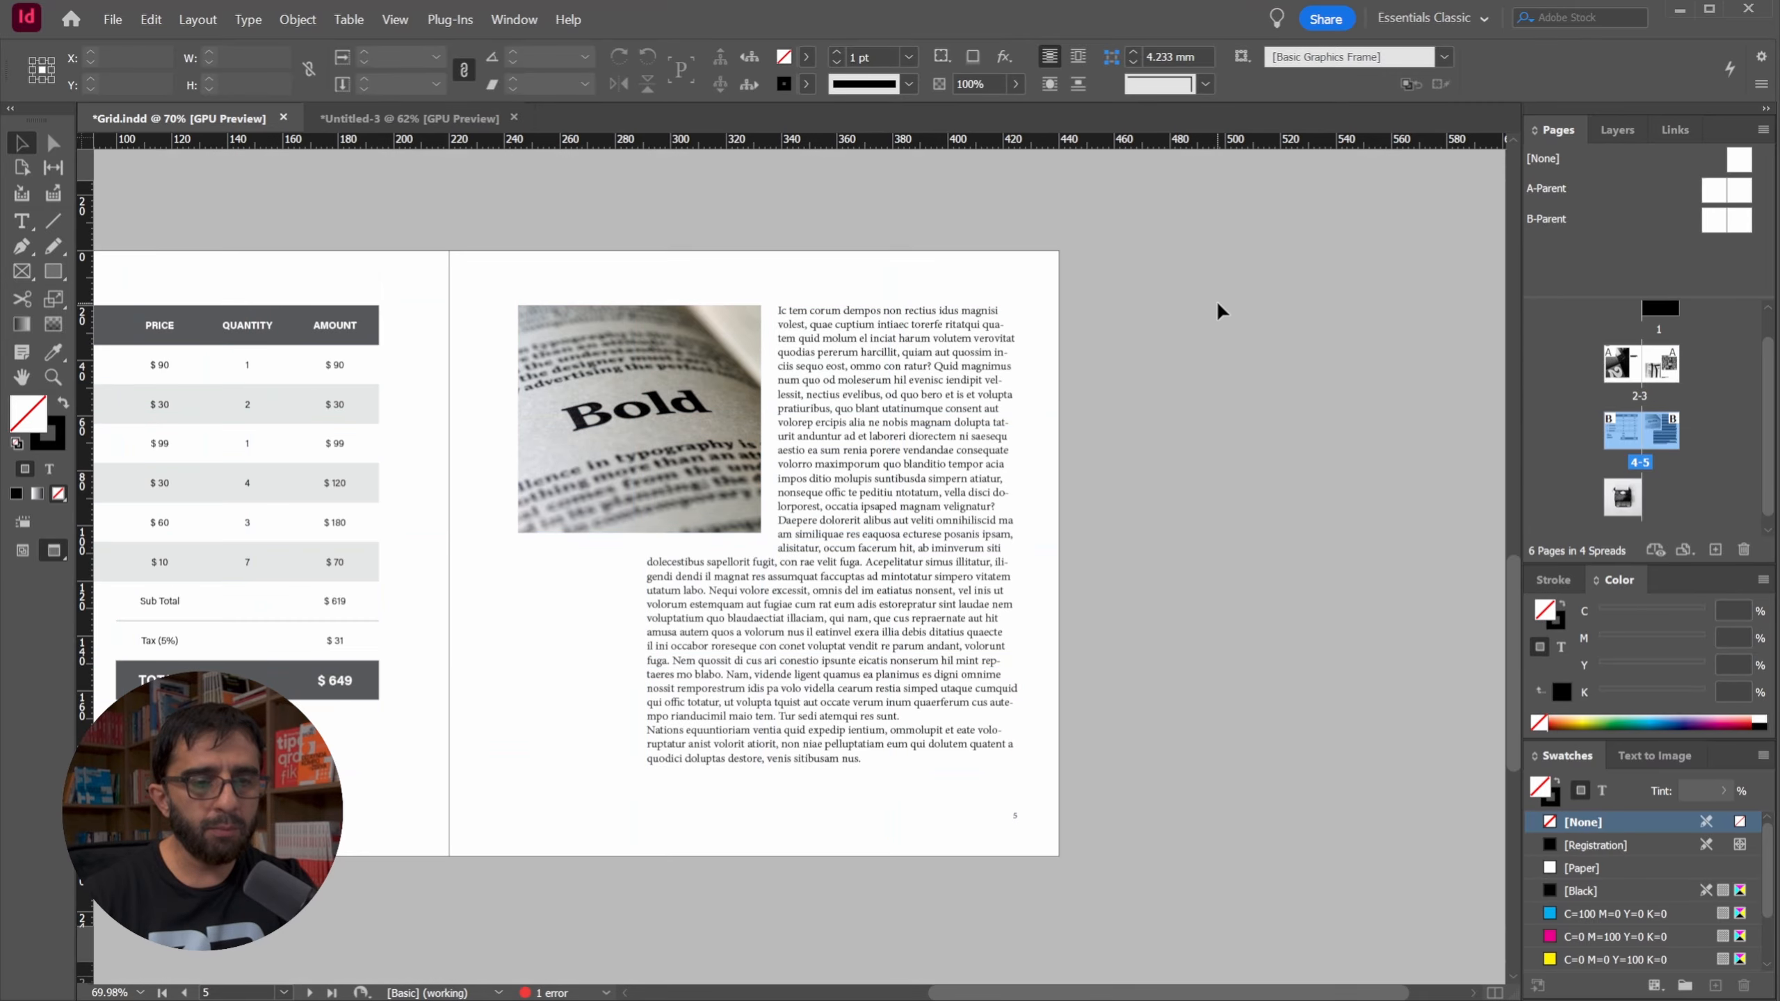
drag(1146, 337, 1487, 362)
scroll(836, 543, down, 3)
drag(904, 381, 846, 786)
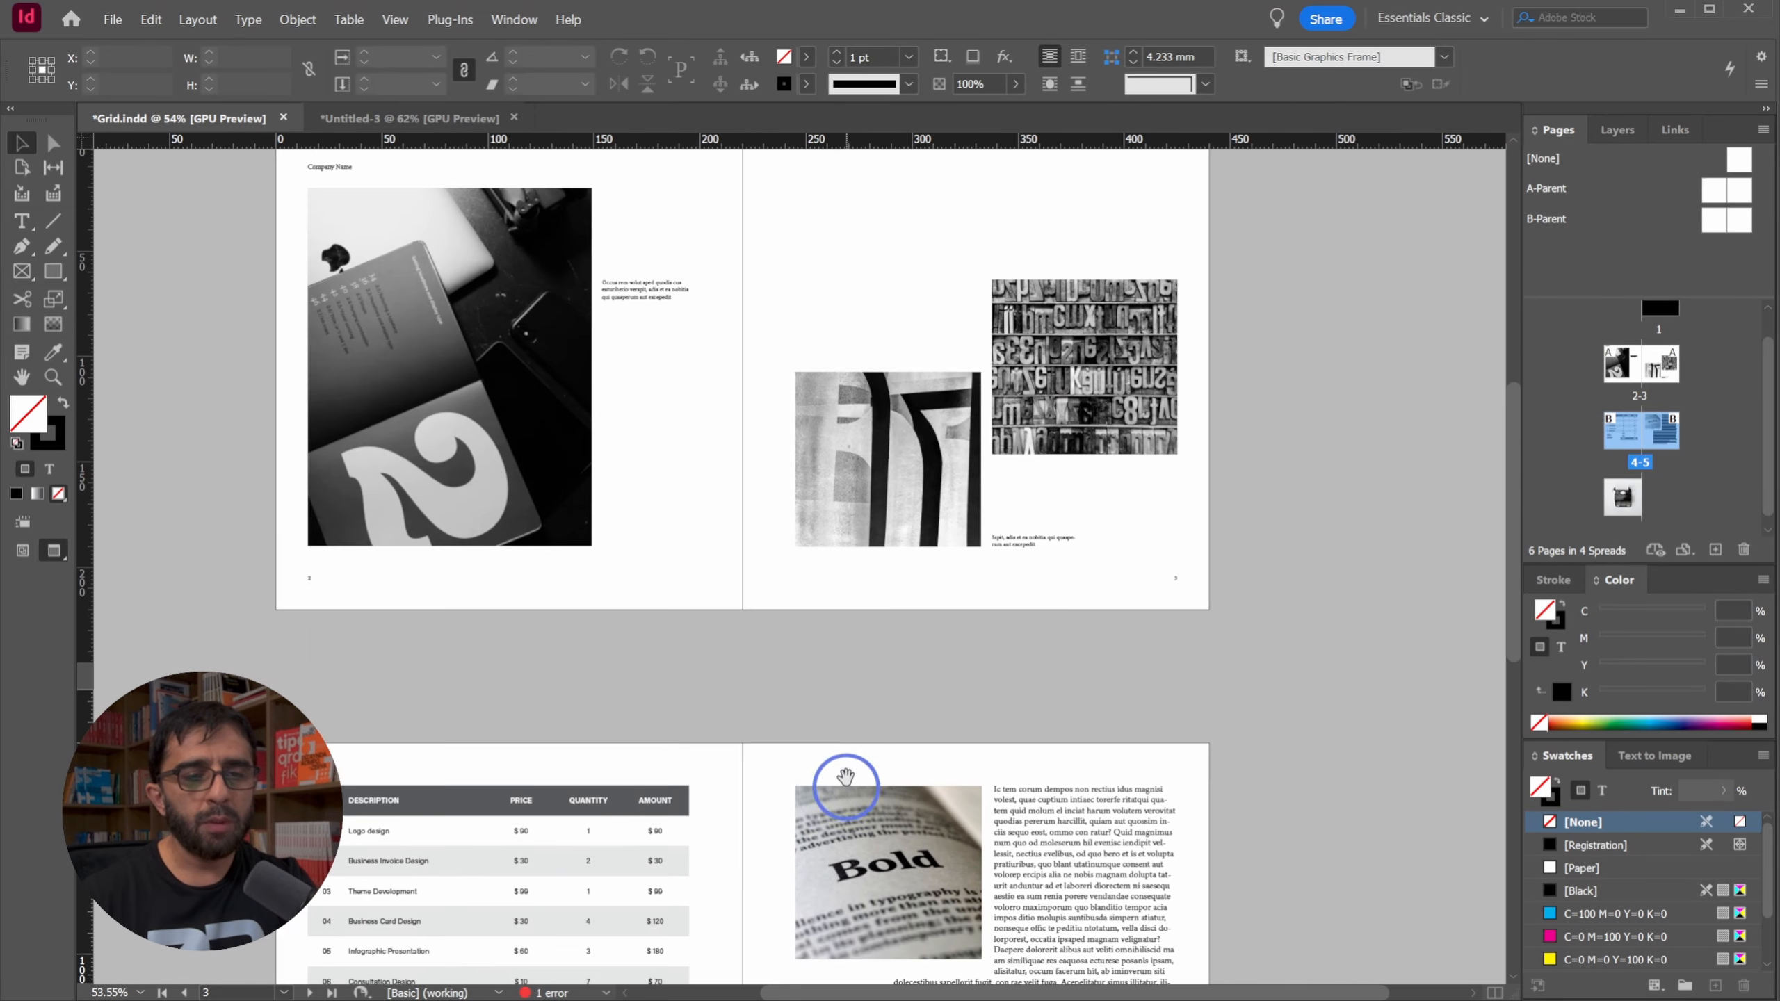
drag(864, 528, 837, 788)
drag(838, 291, 850, 231)
drag(819, 461, 801, 275)
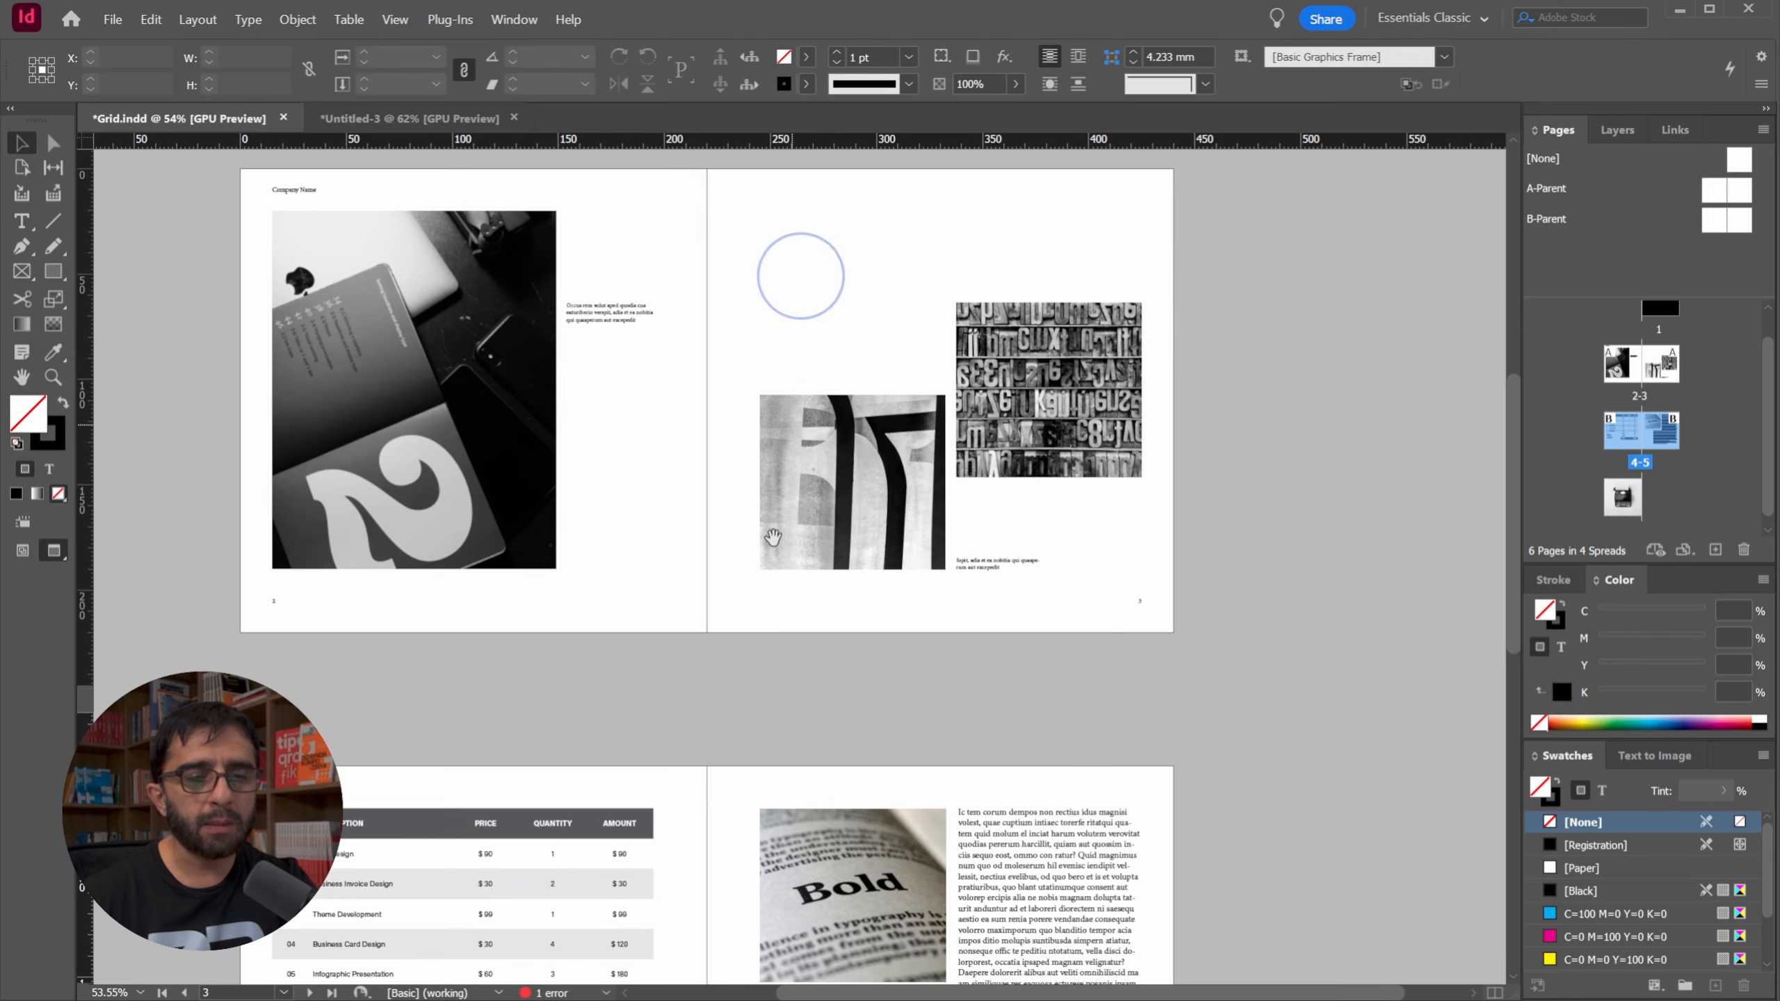
drag(720, 905, 775, 252)
drag(779, 483, 784, 248)
drag(763, 314, 745, 685)
drag(744, 466, 758, 606)
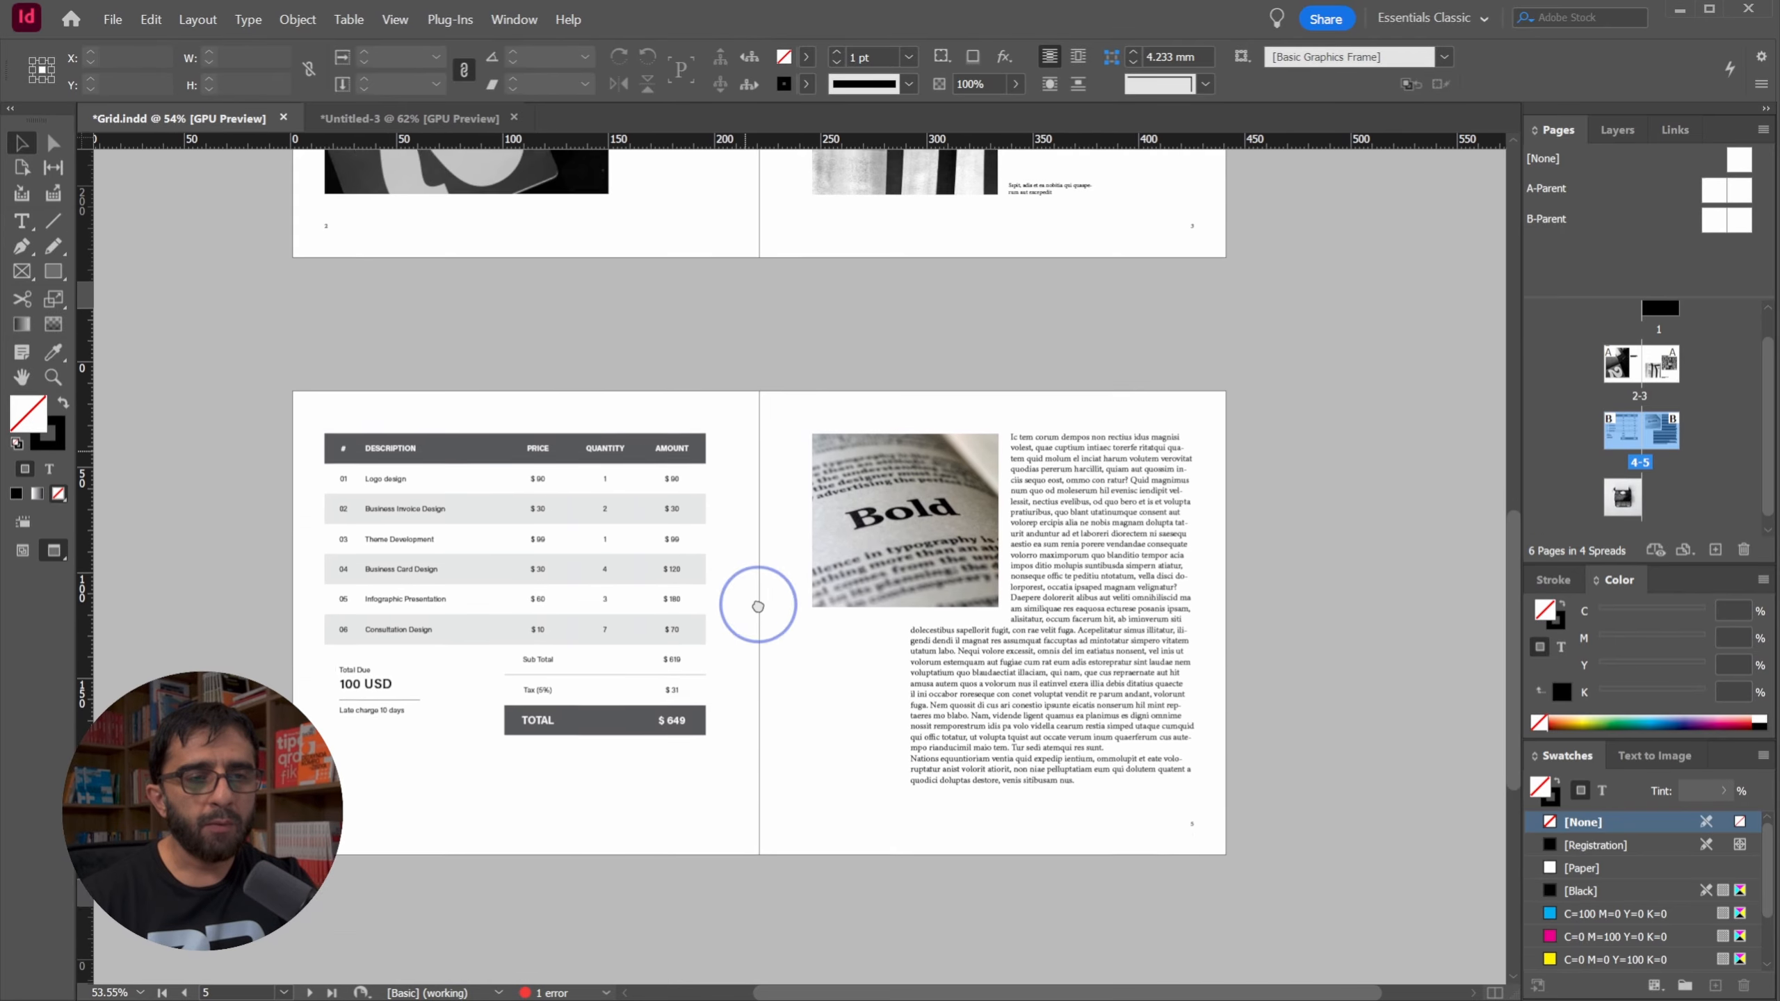
drag(770, 430, 783, 715)
drag(792, 470, 794, 655)
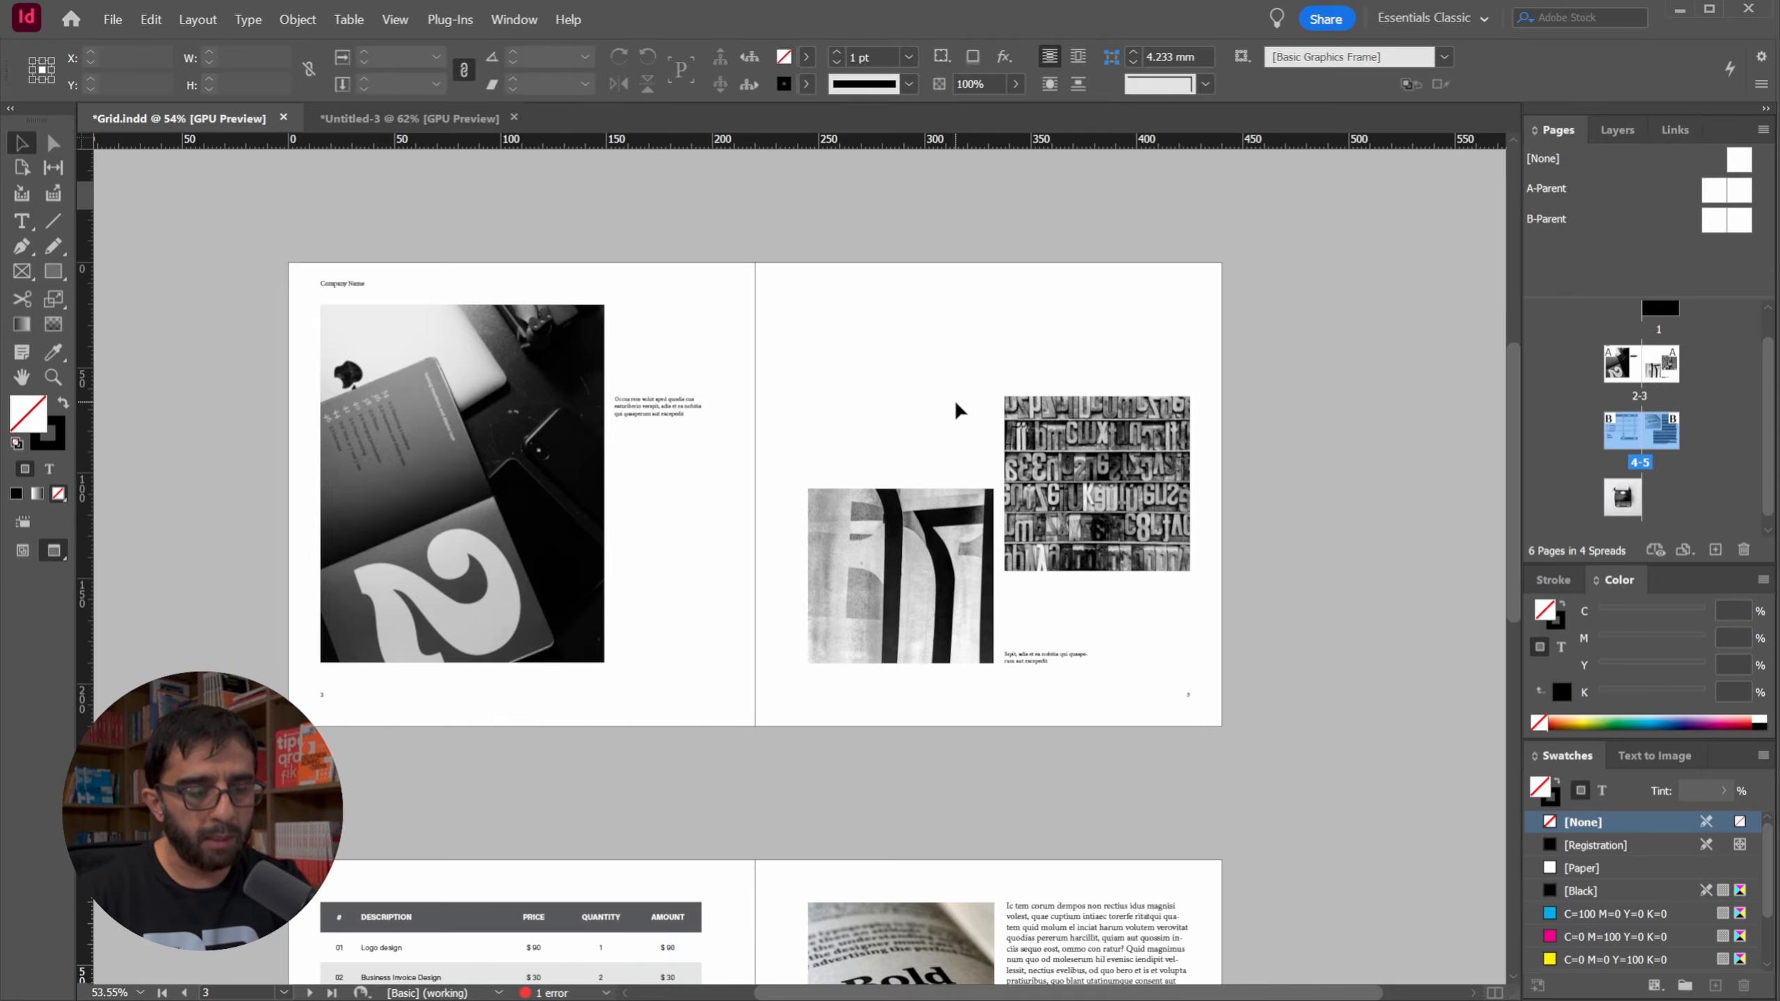
Return to the normal view with guides and save the document.
key(w)
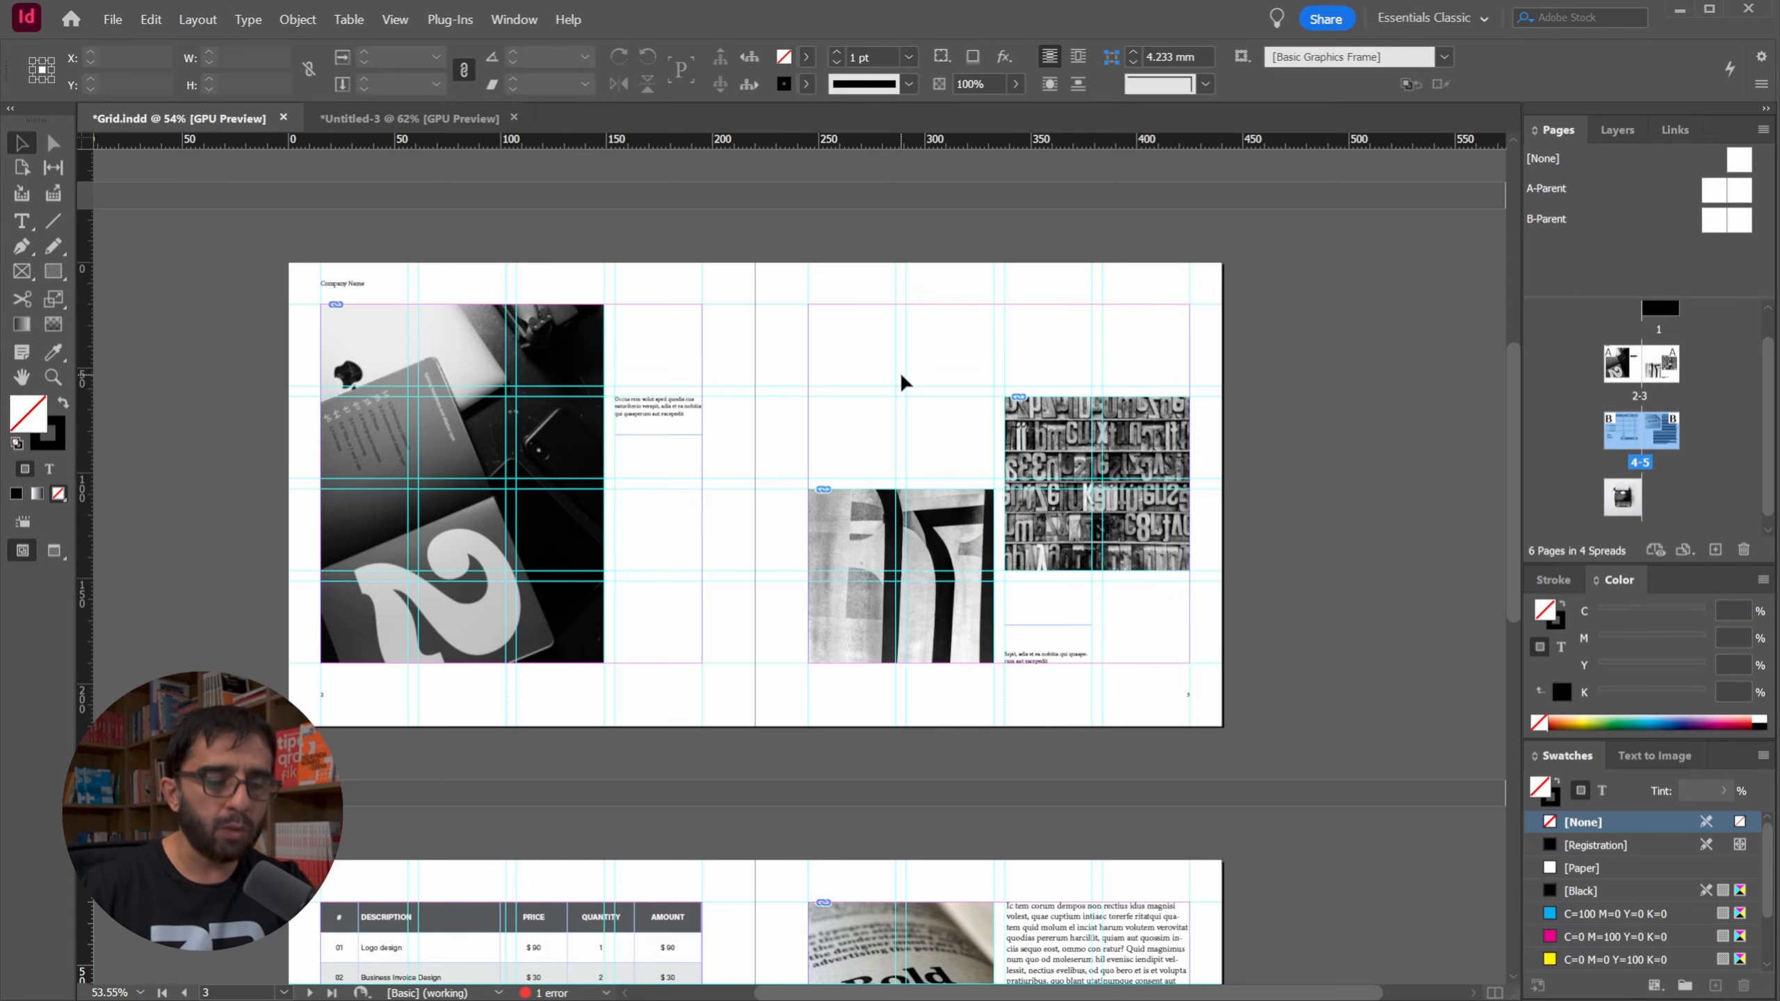
key(ctrl+s)
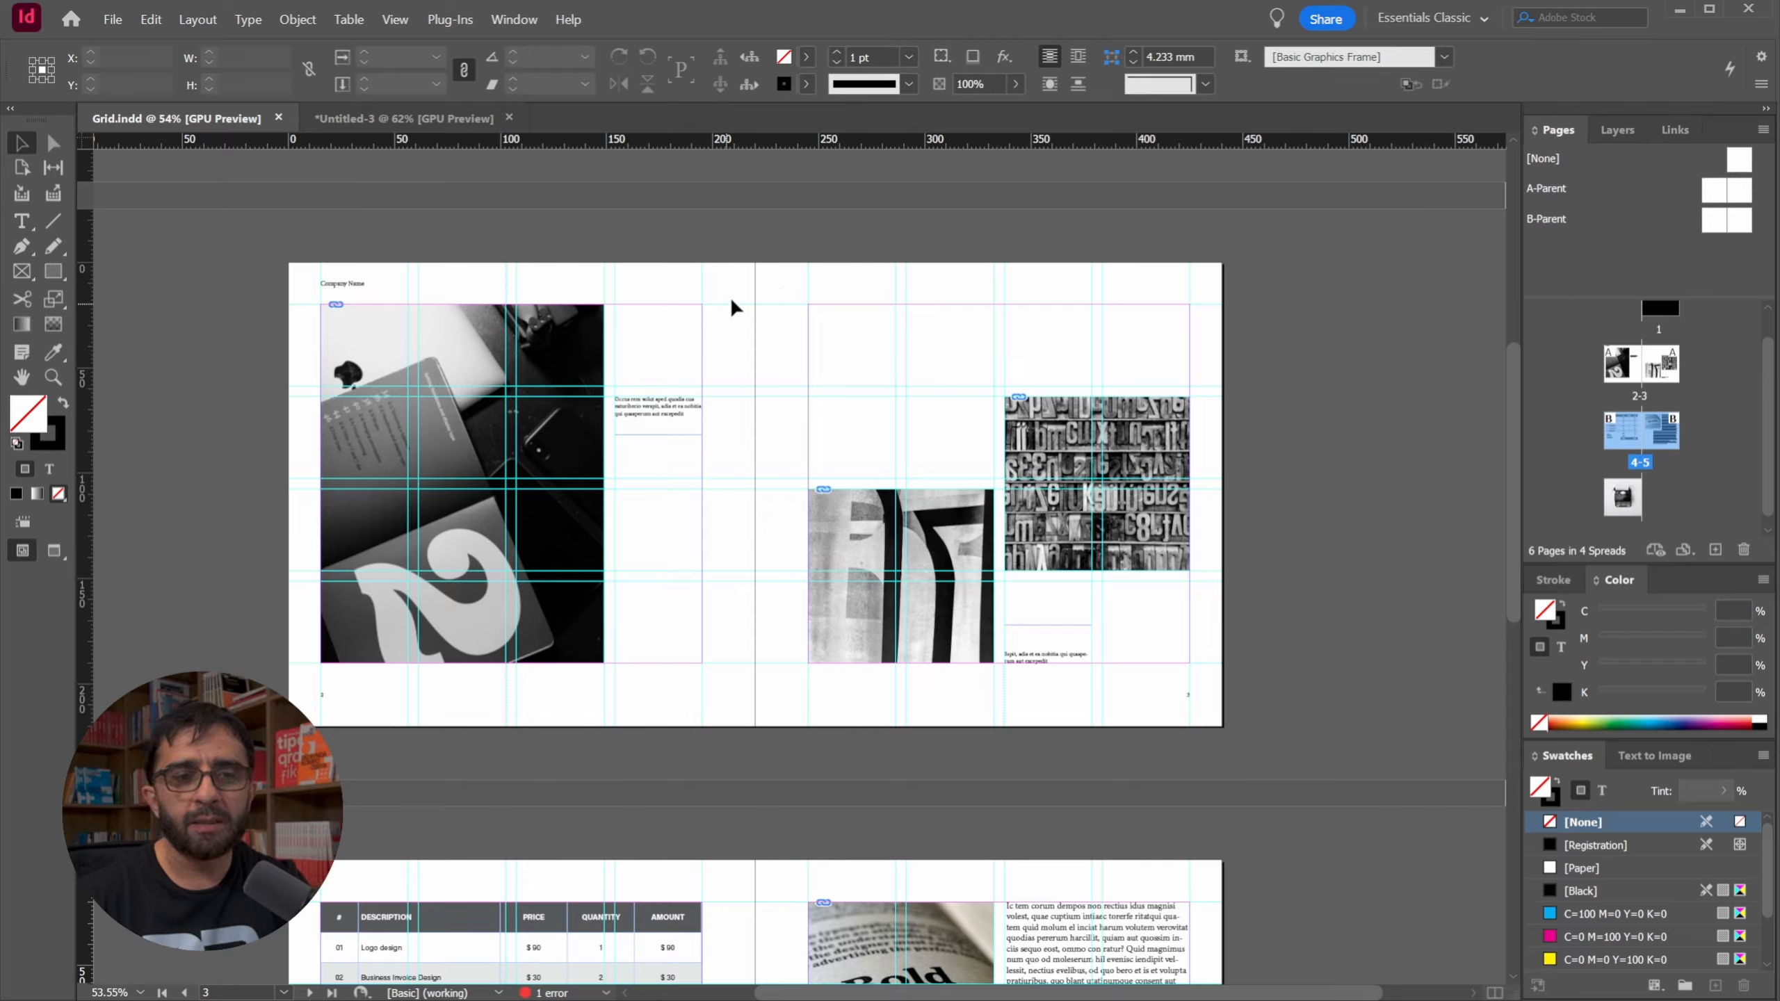
Examine the bleed and slug settings offered for a new A4 document without creating one.
key(ctrl+n)
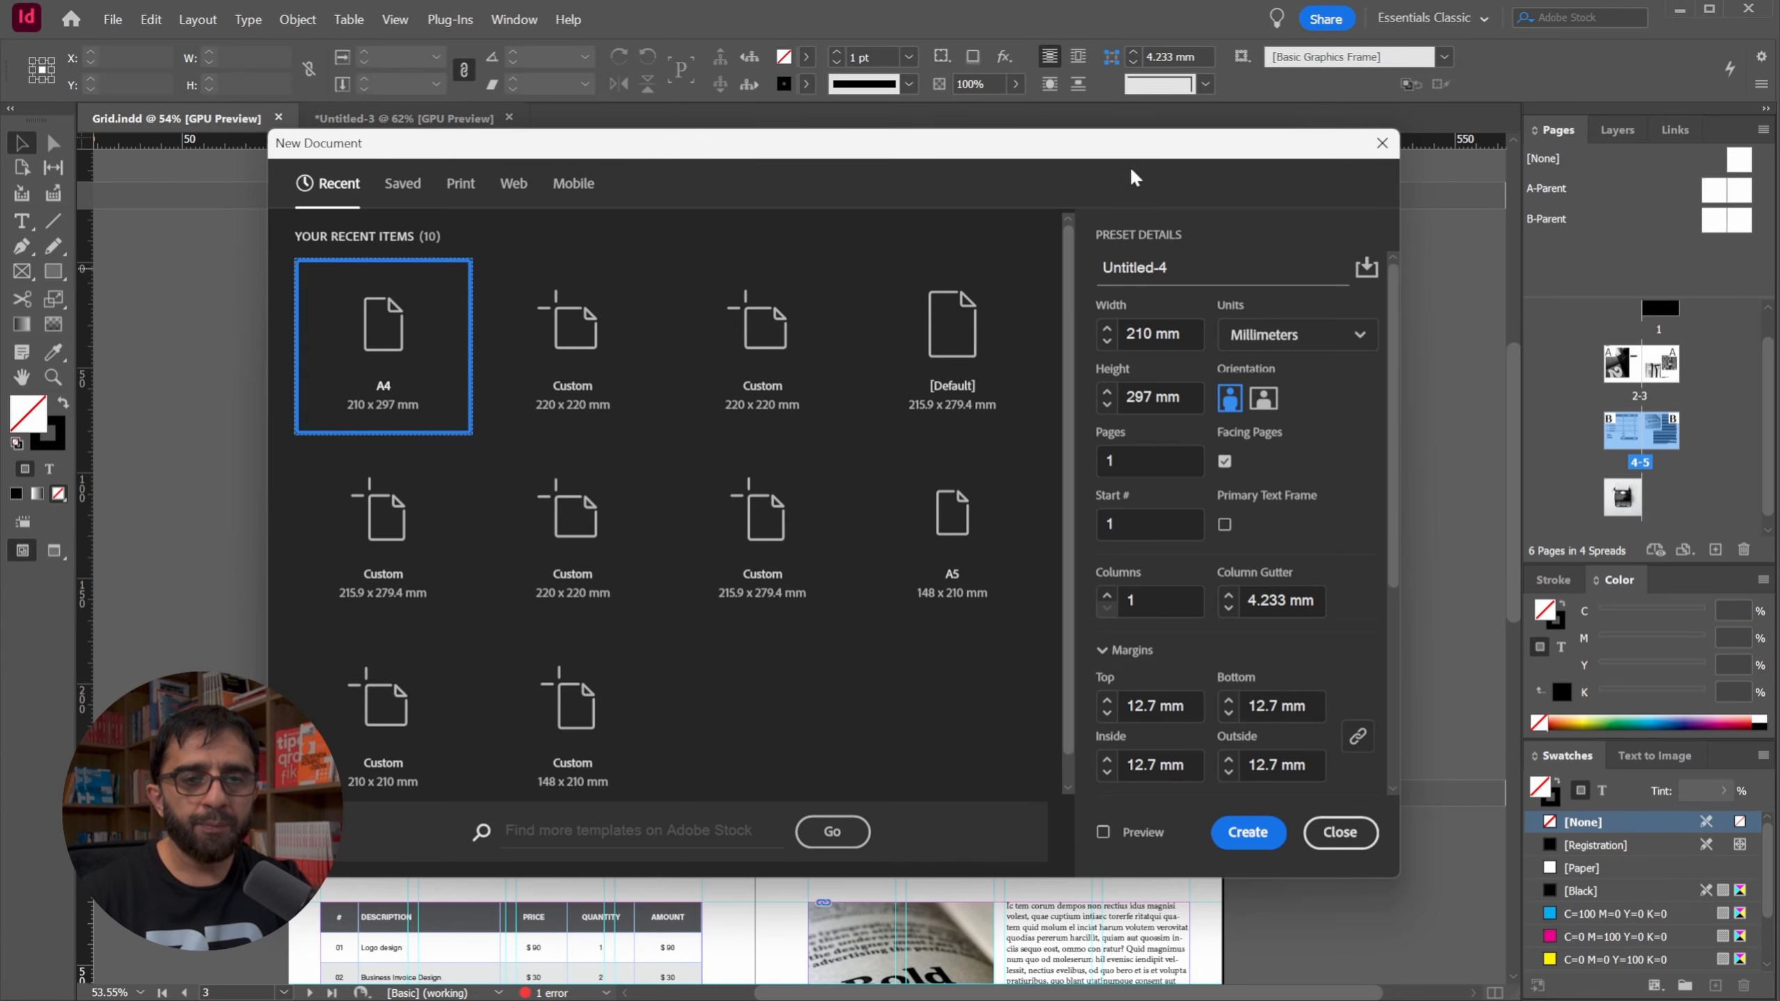
drag(1139, 139, 1096, 132)
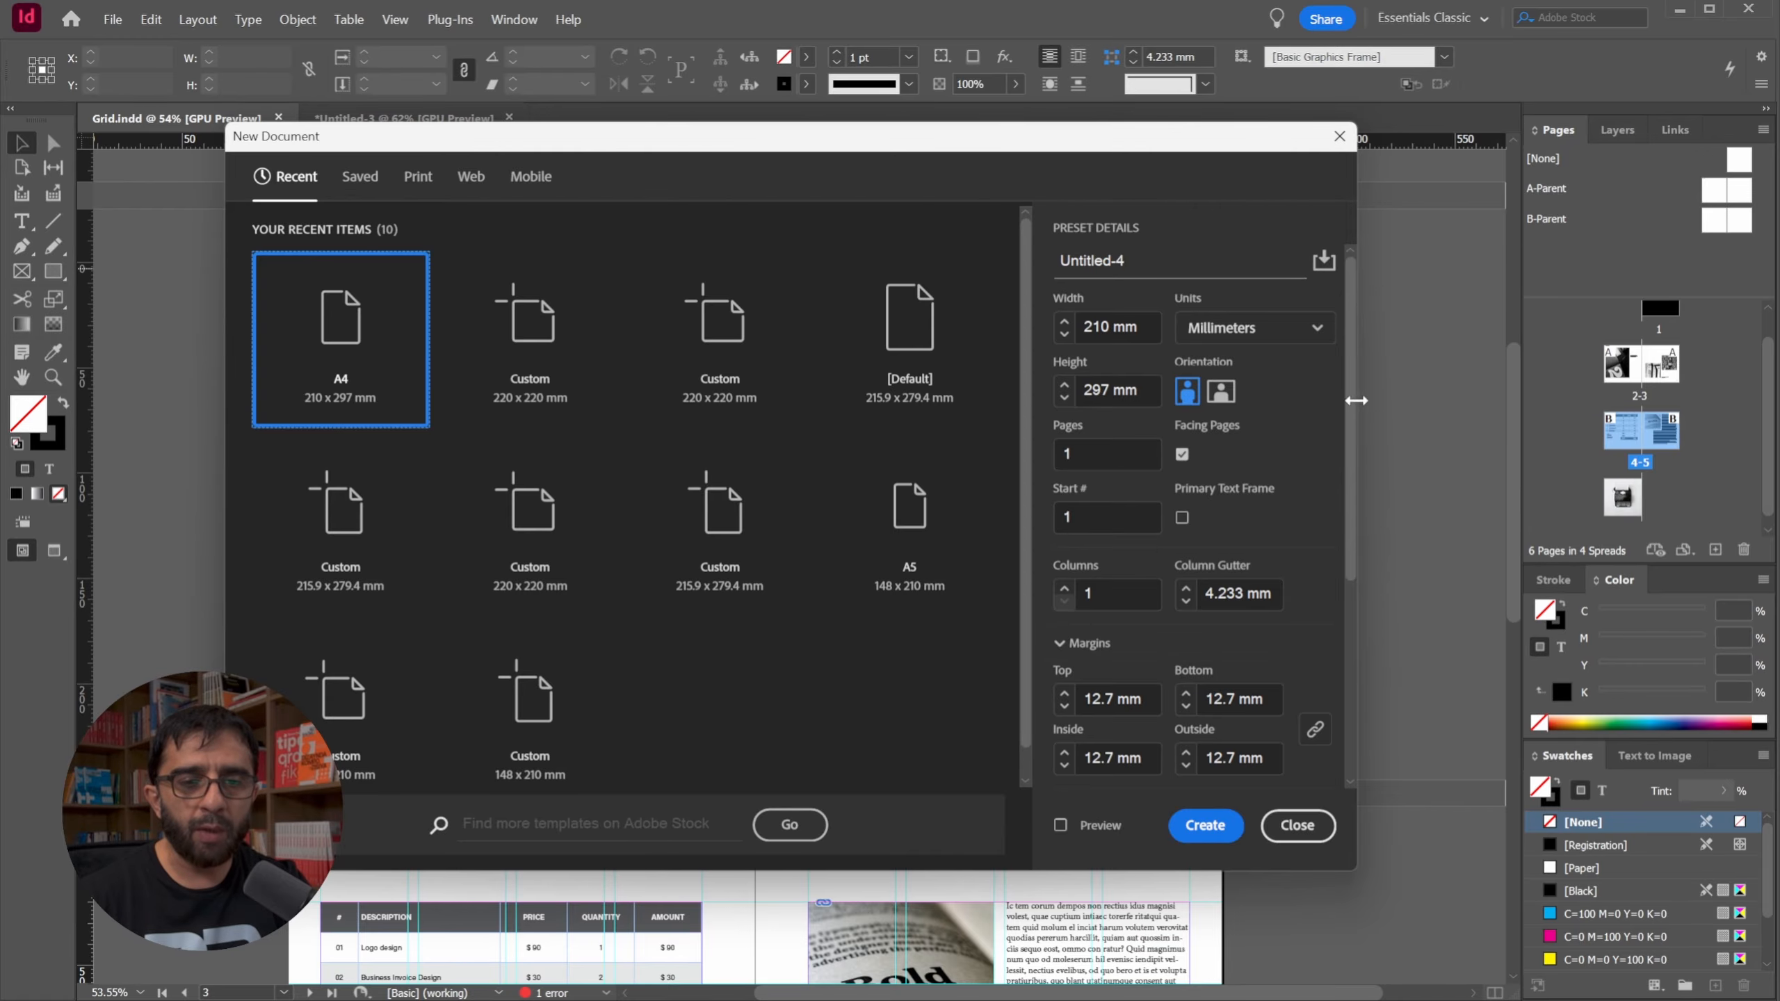
drag(1351, 411, 1338, 649)
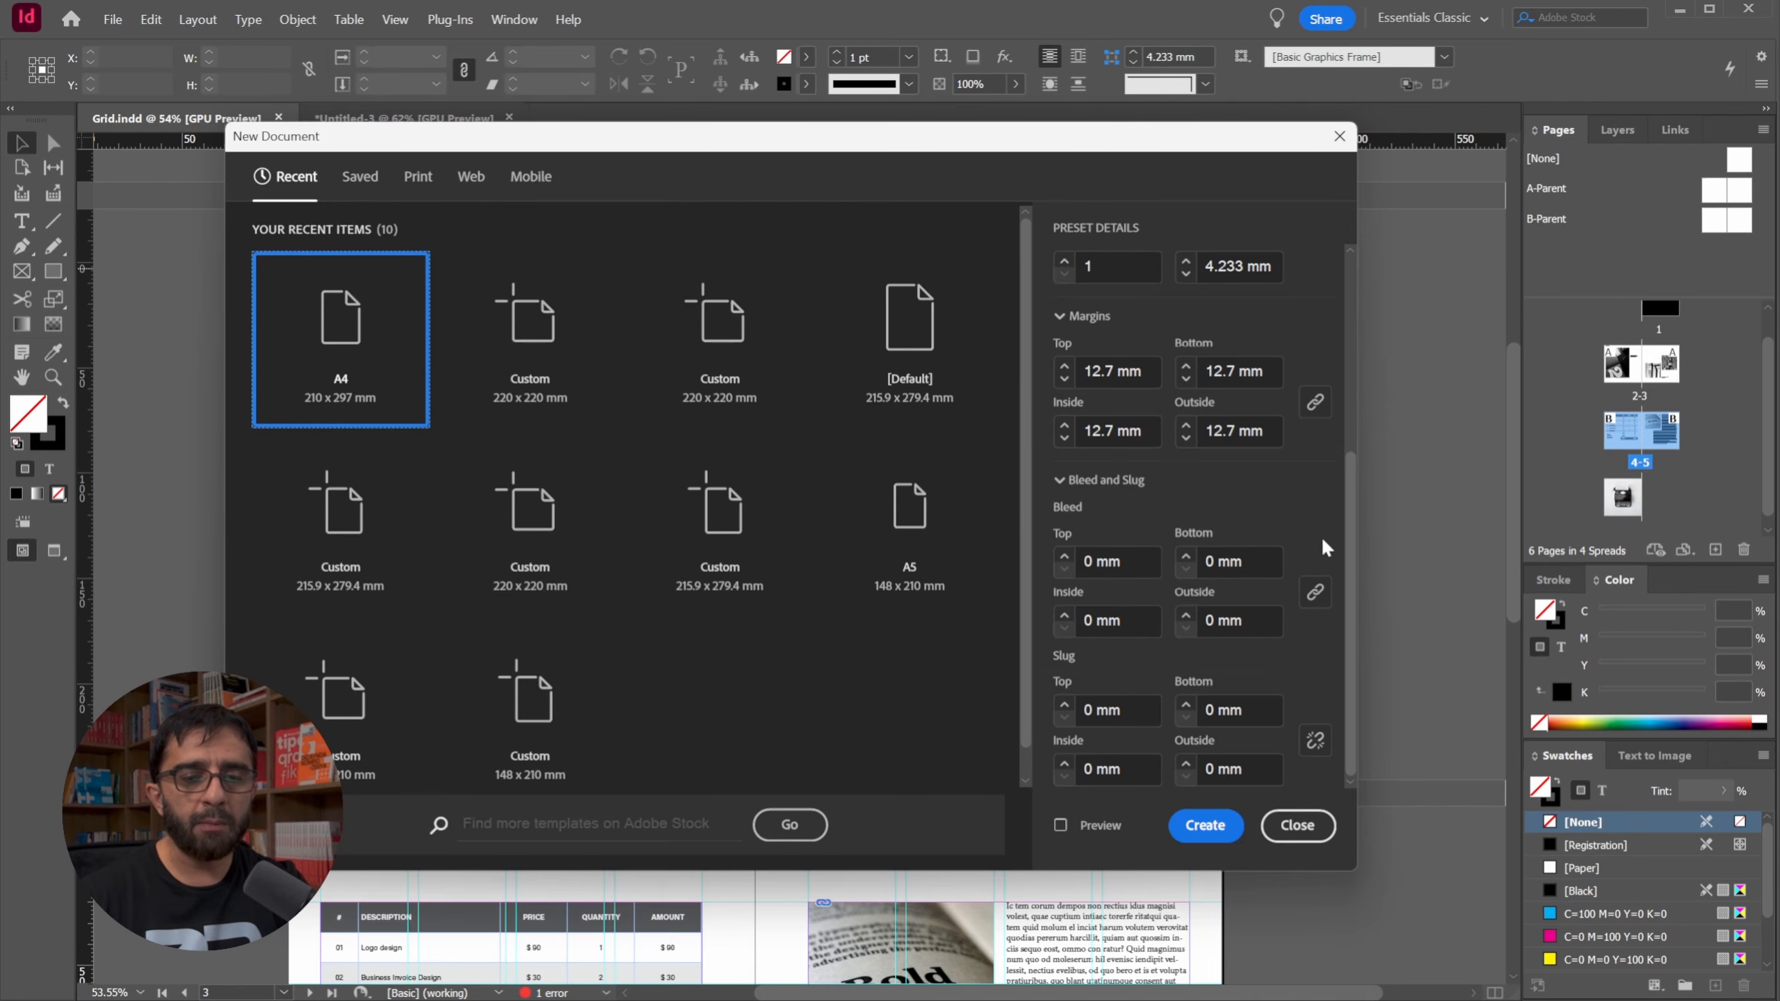
click(1297, 825)
Review the new-document preset details from page size through margins to bleed and slug, and close them without creating a document.
key(z)
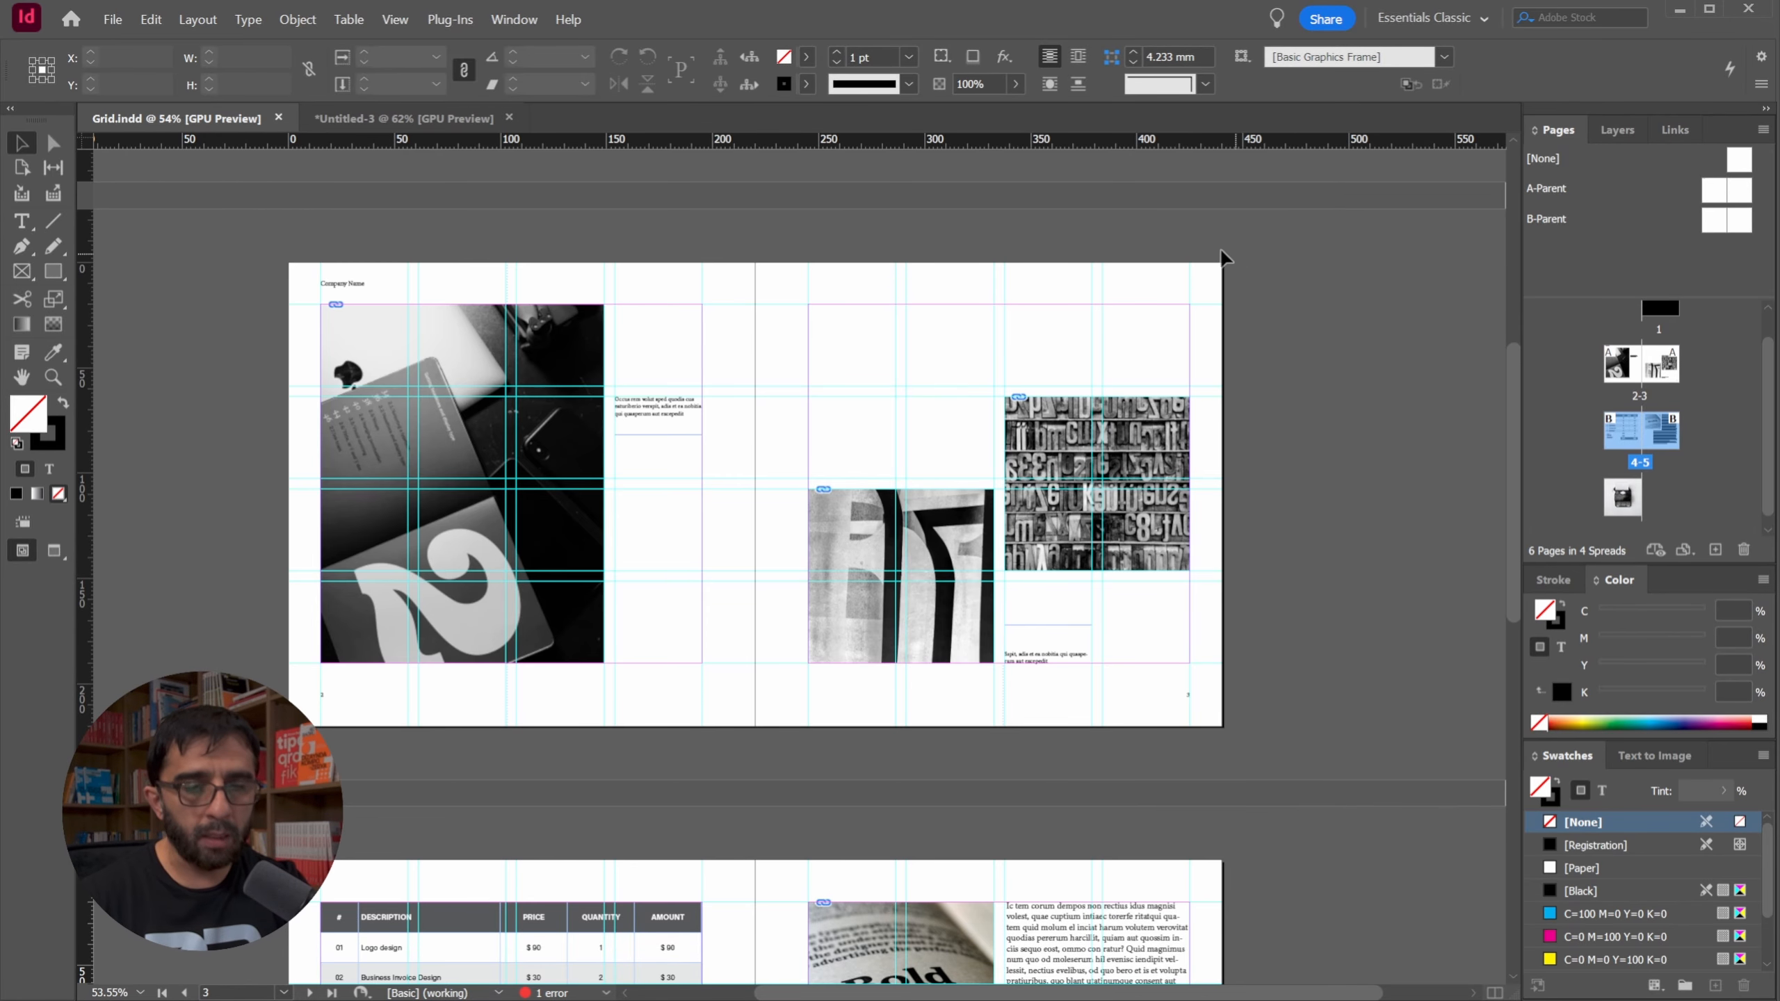
click(1231, 243)
drag(1199, 278, 1298, 285)
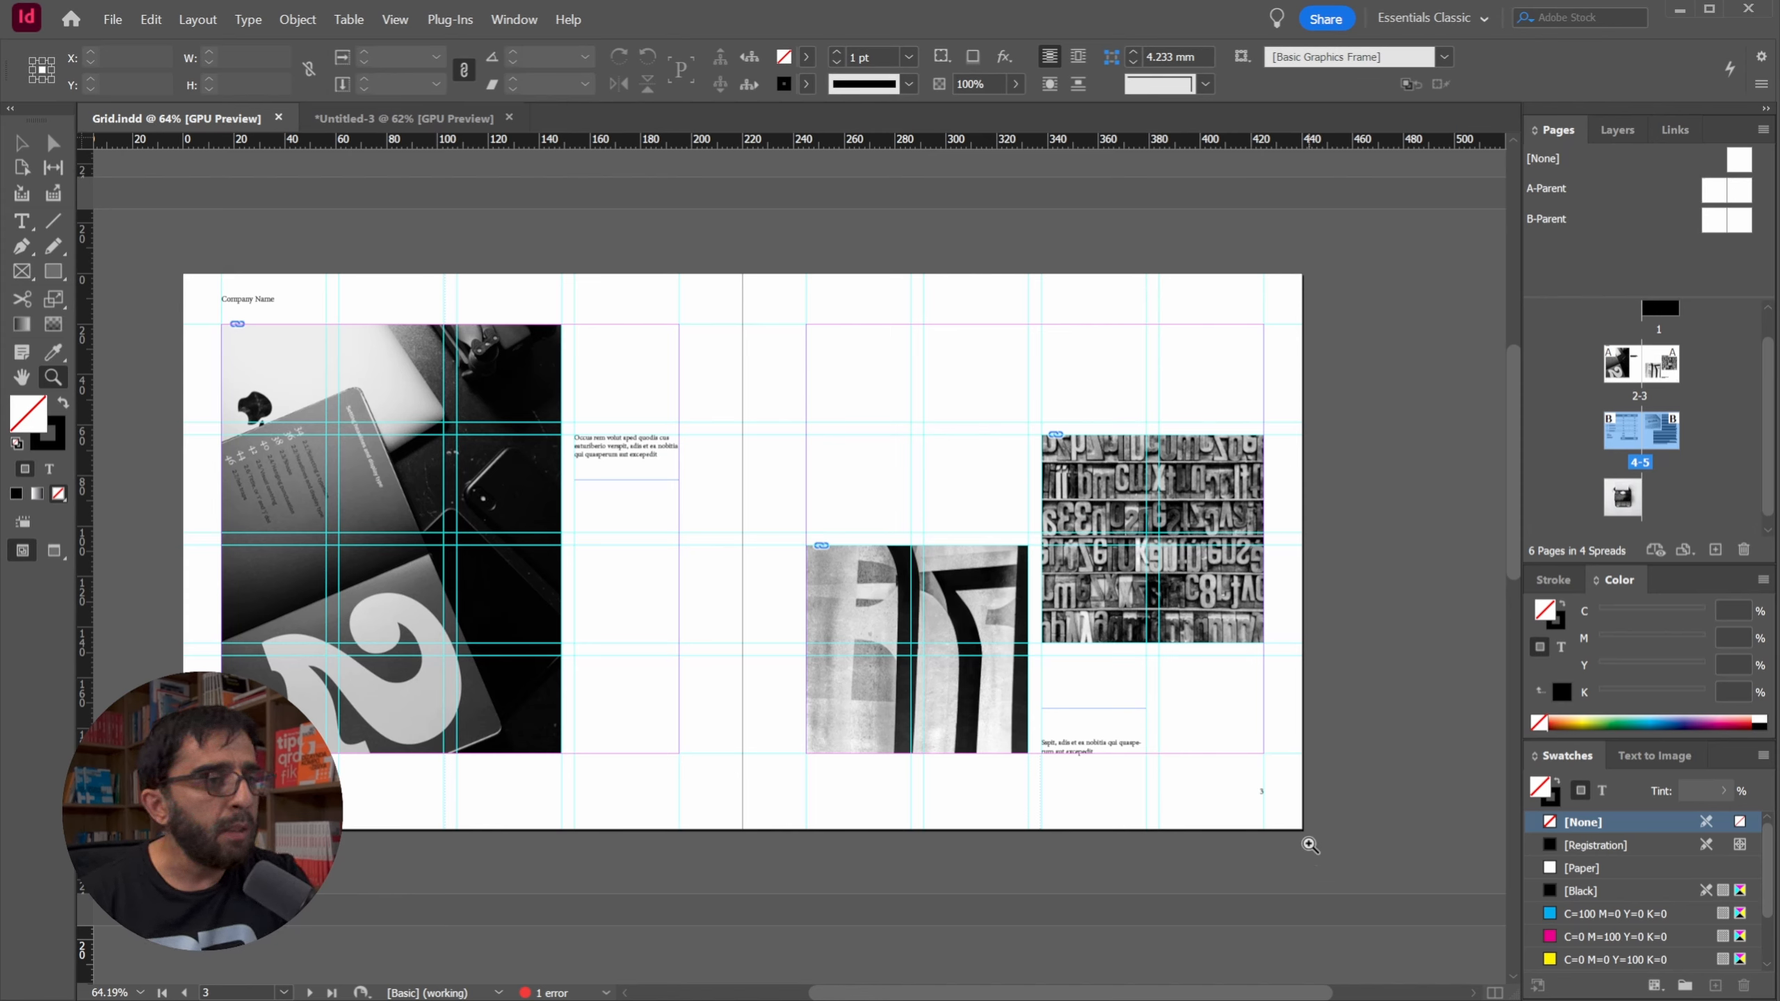
click(112, 19)
click(514, 60)
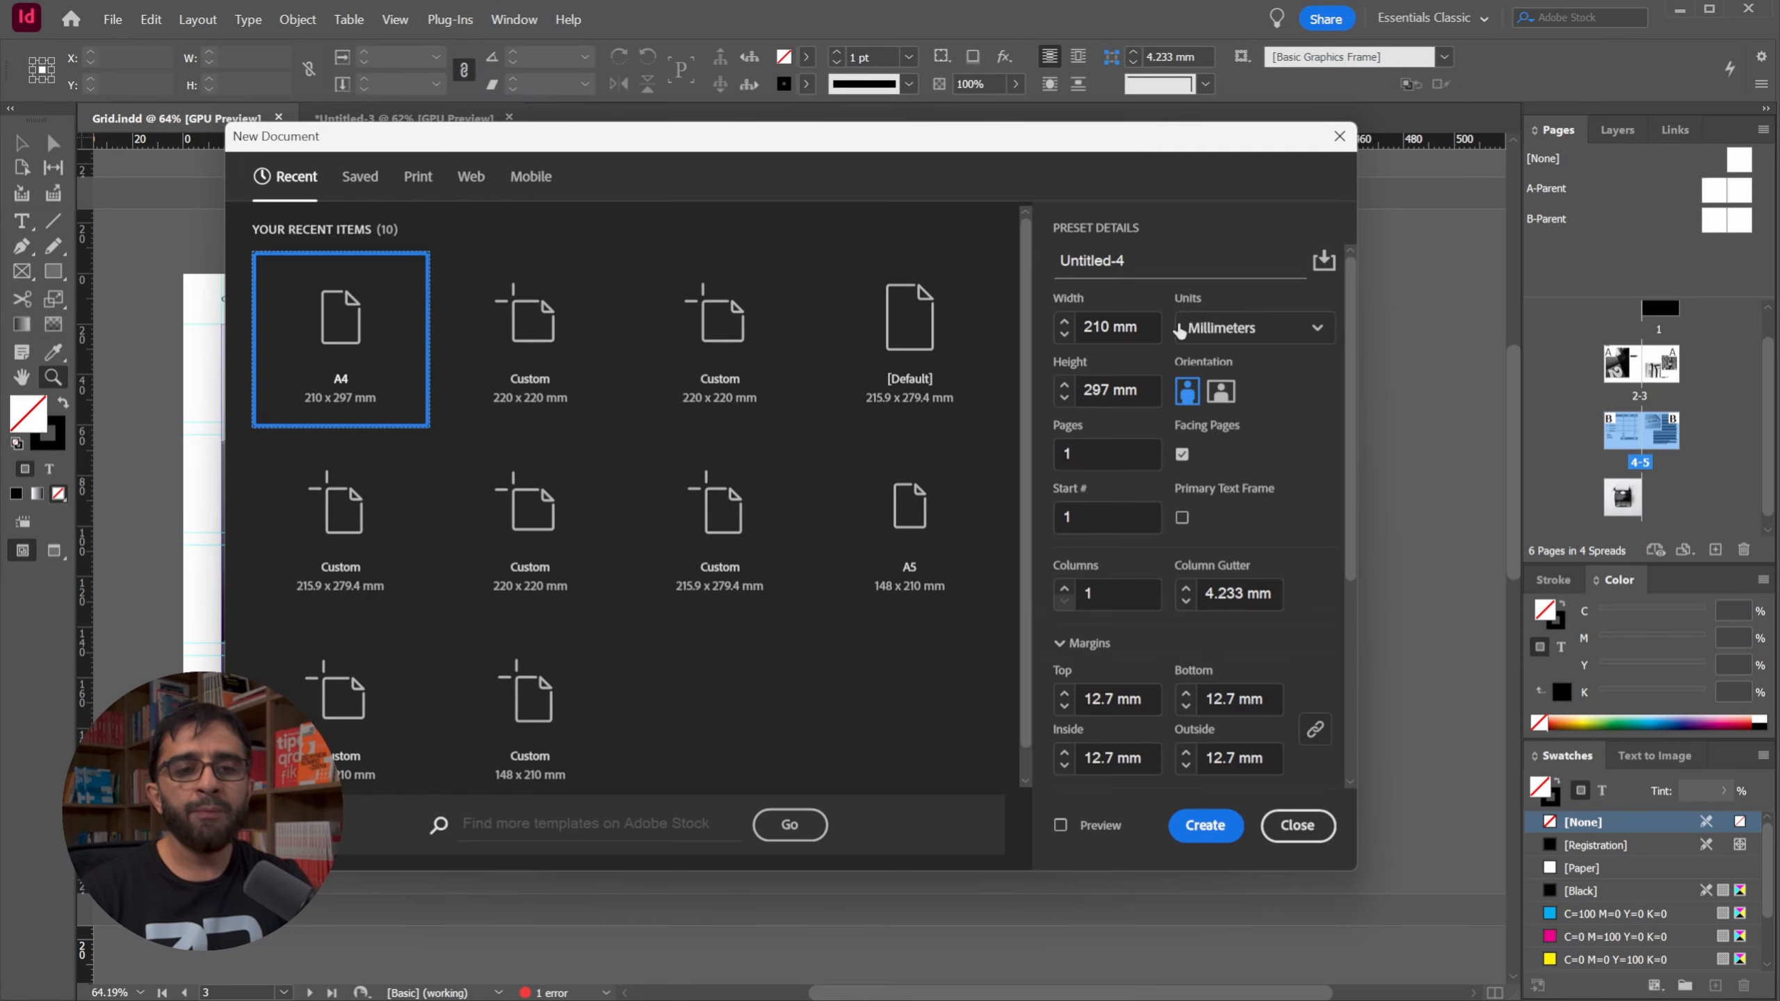
scroll(1090, 593, down, 5)
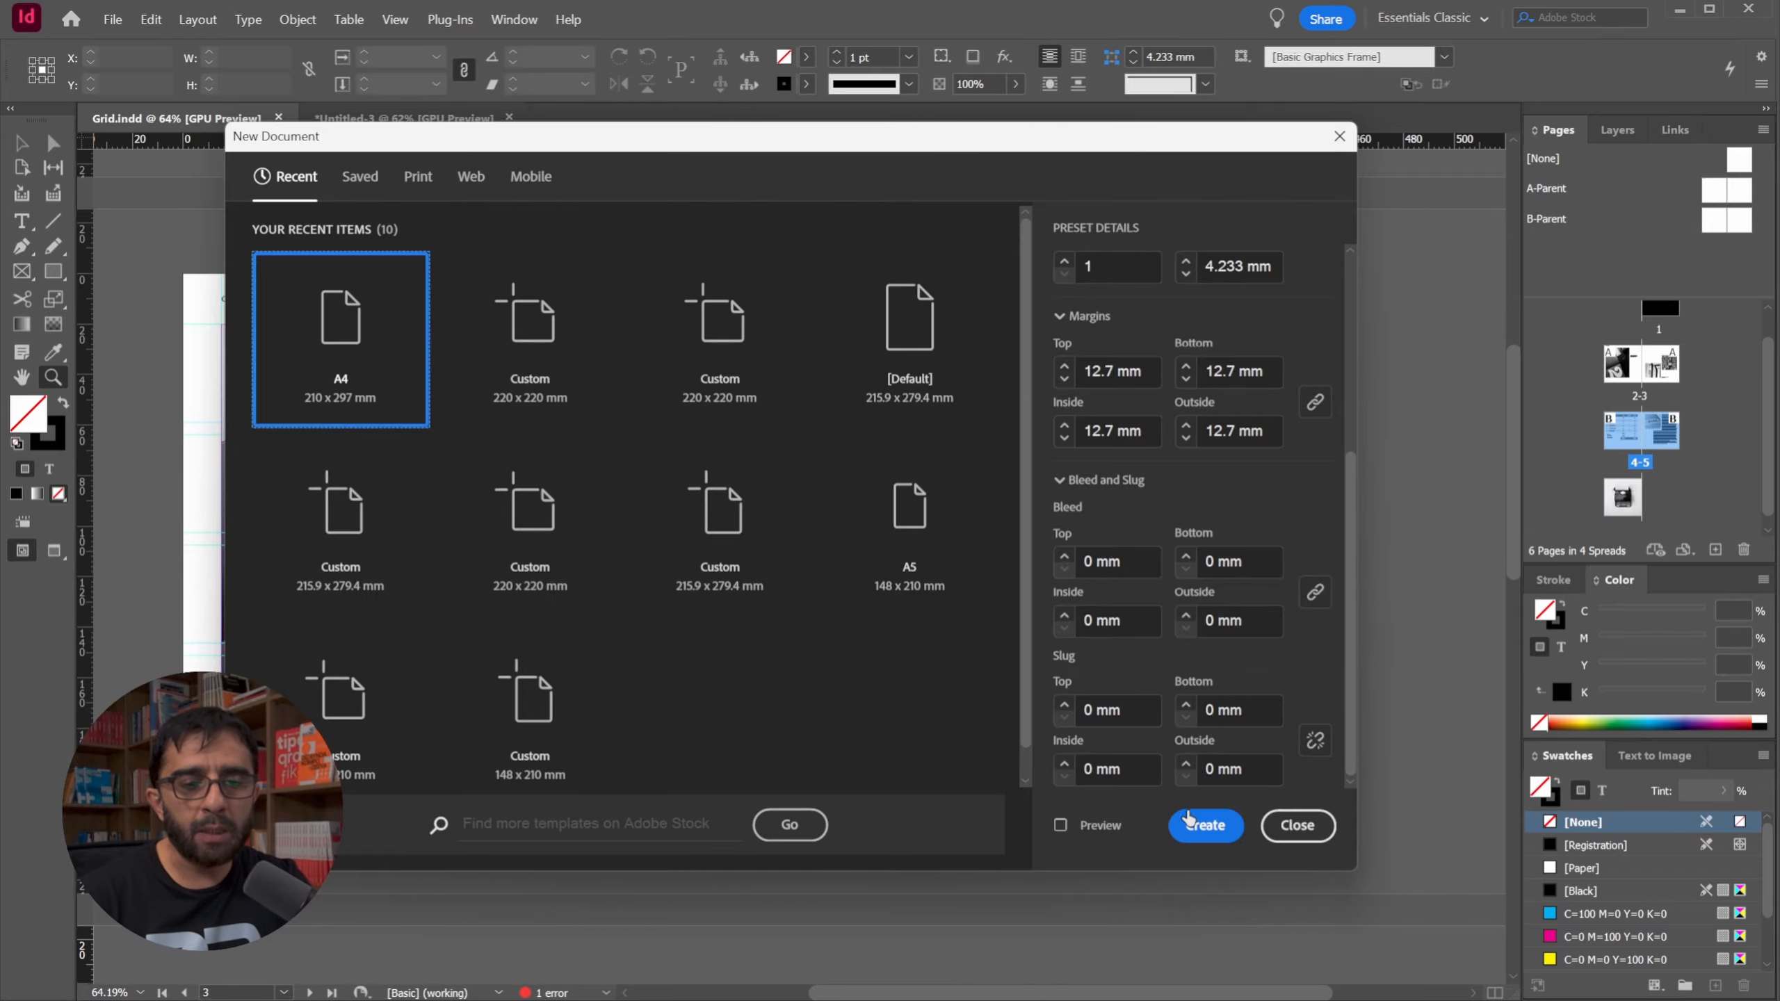
click(1297, 825)
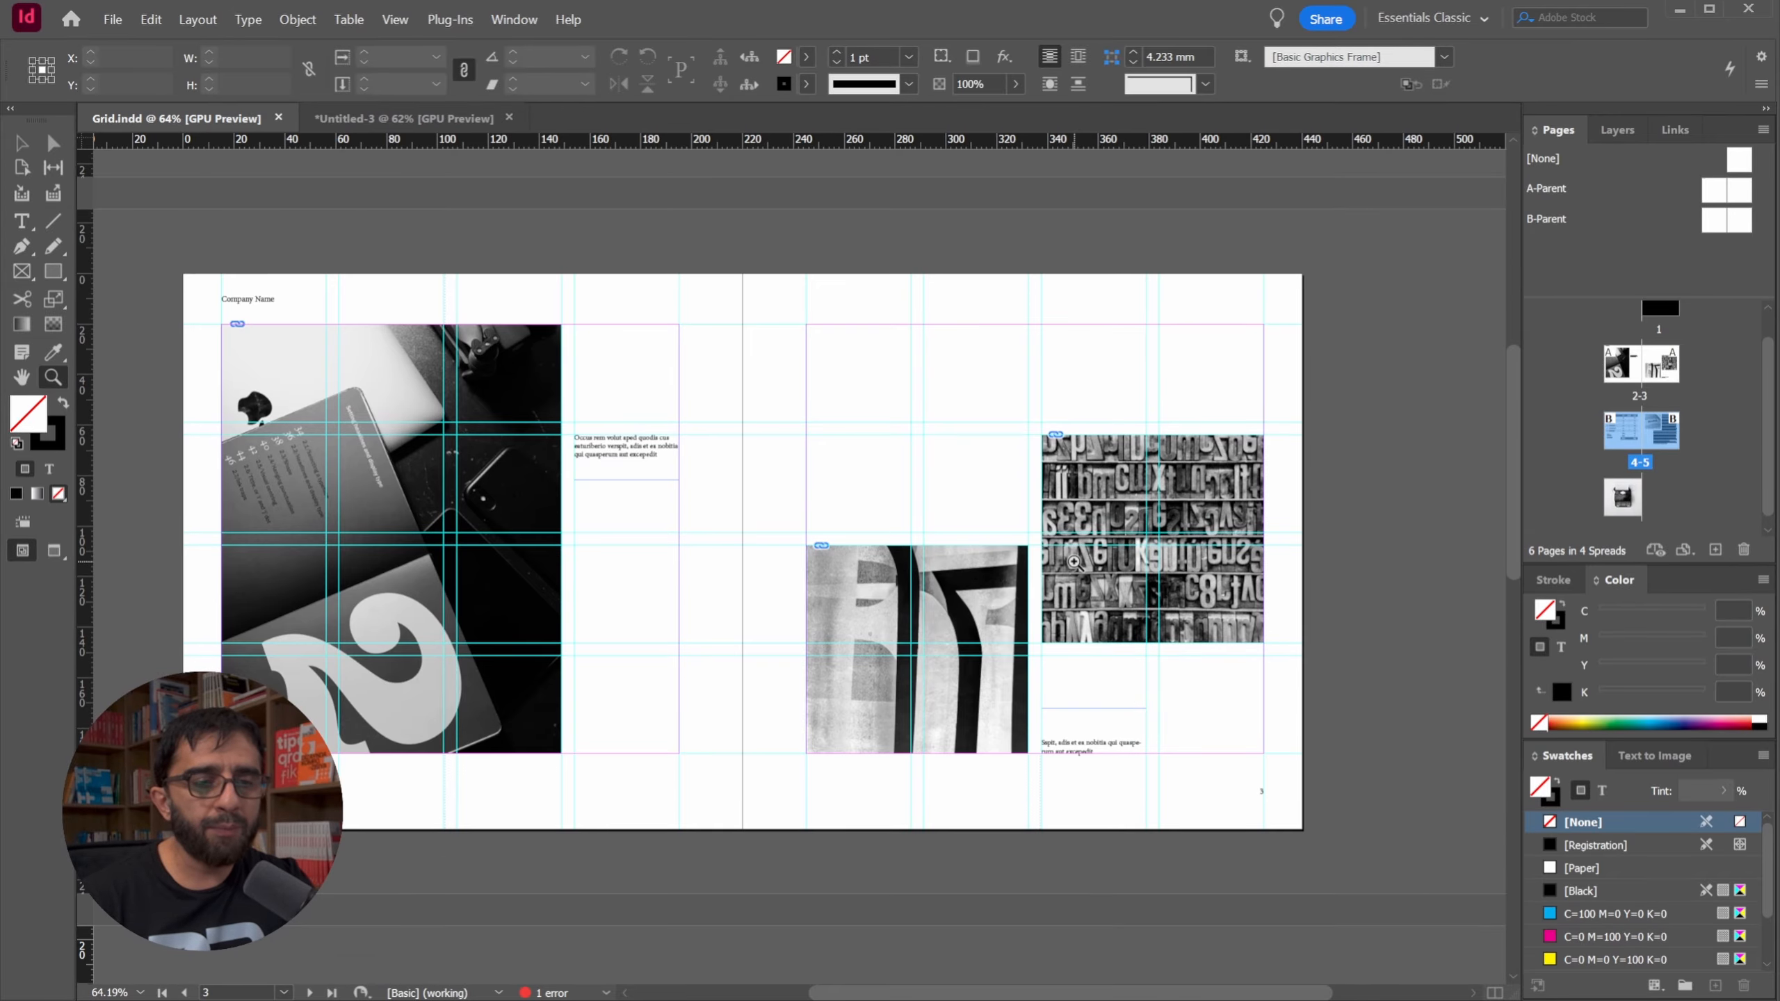
Inspect the cover on page 1 and the spread on pages 2-3 with guides shown.
drag(823, 460, 852, 464)
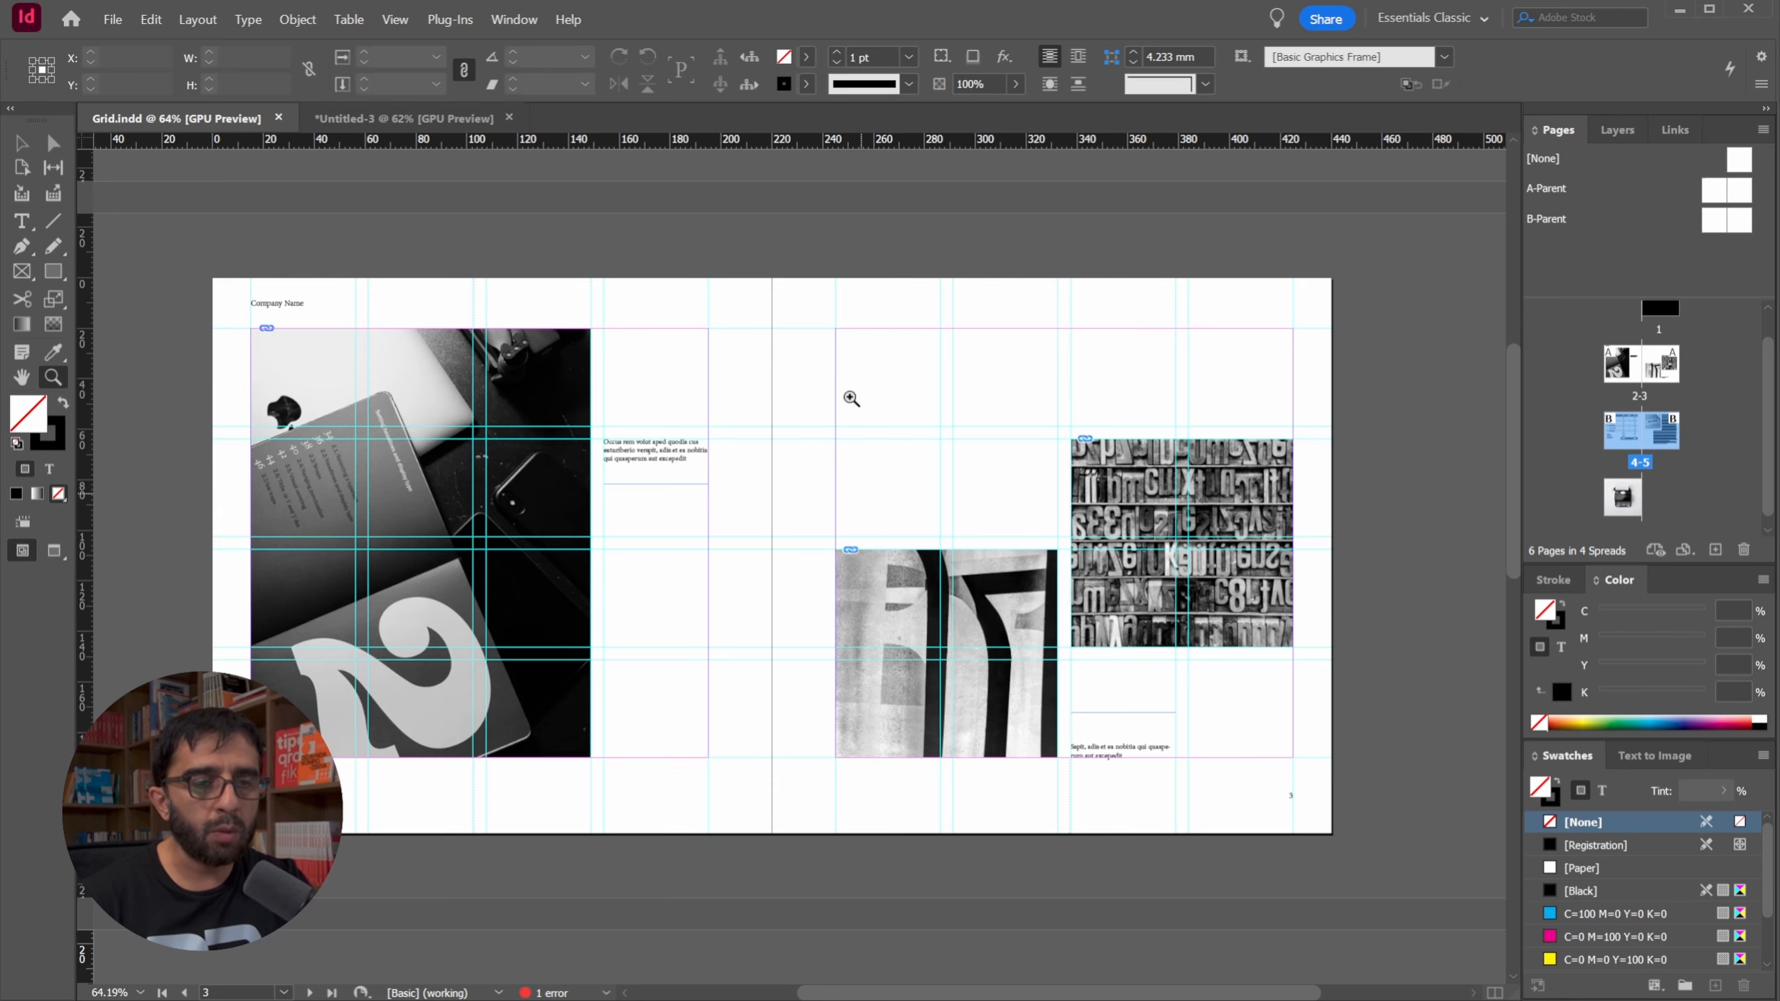
drag(980, 161, 866, 648)
drag(958, 350, 896, 735)
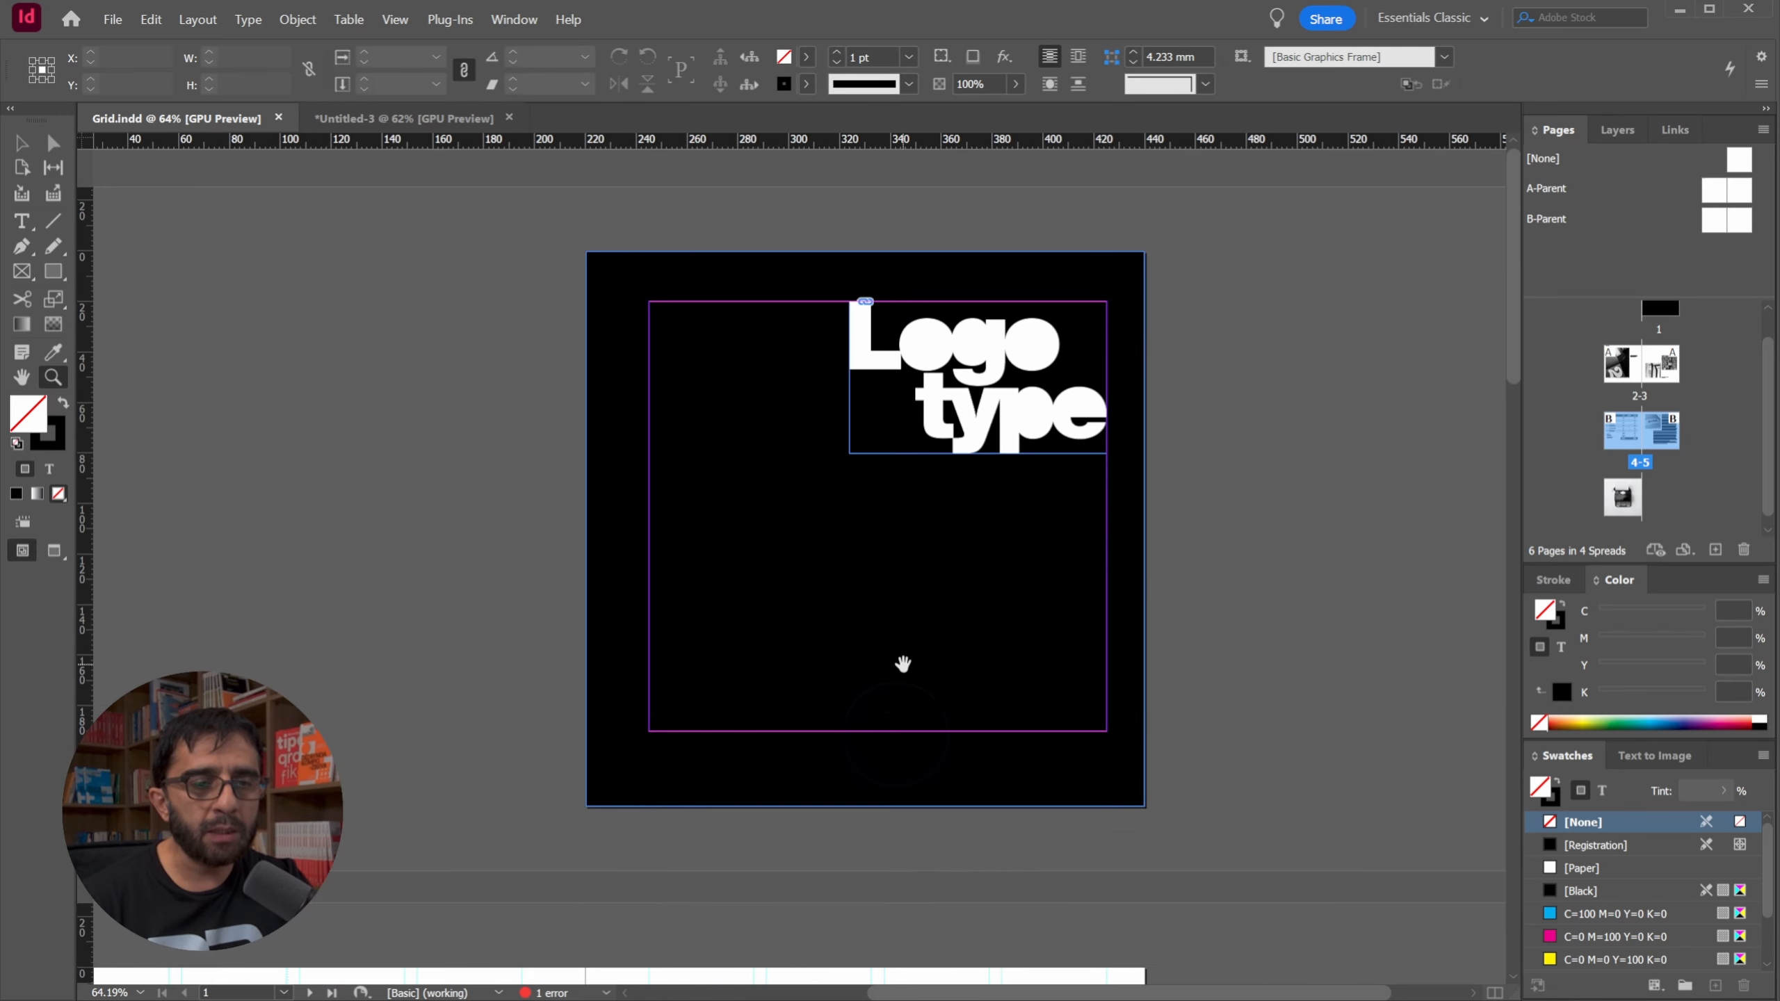
click(527, 313)
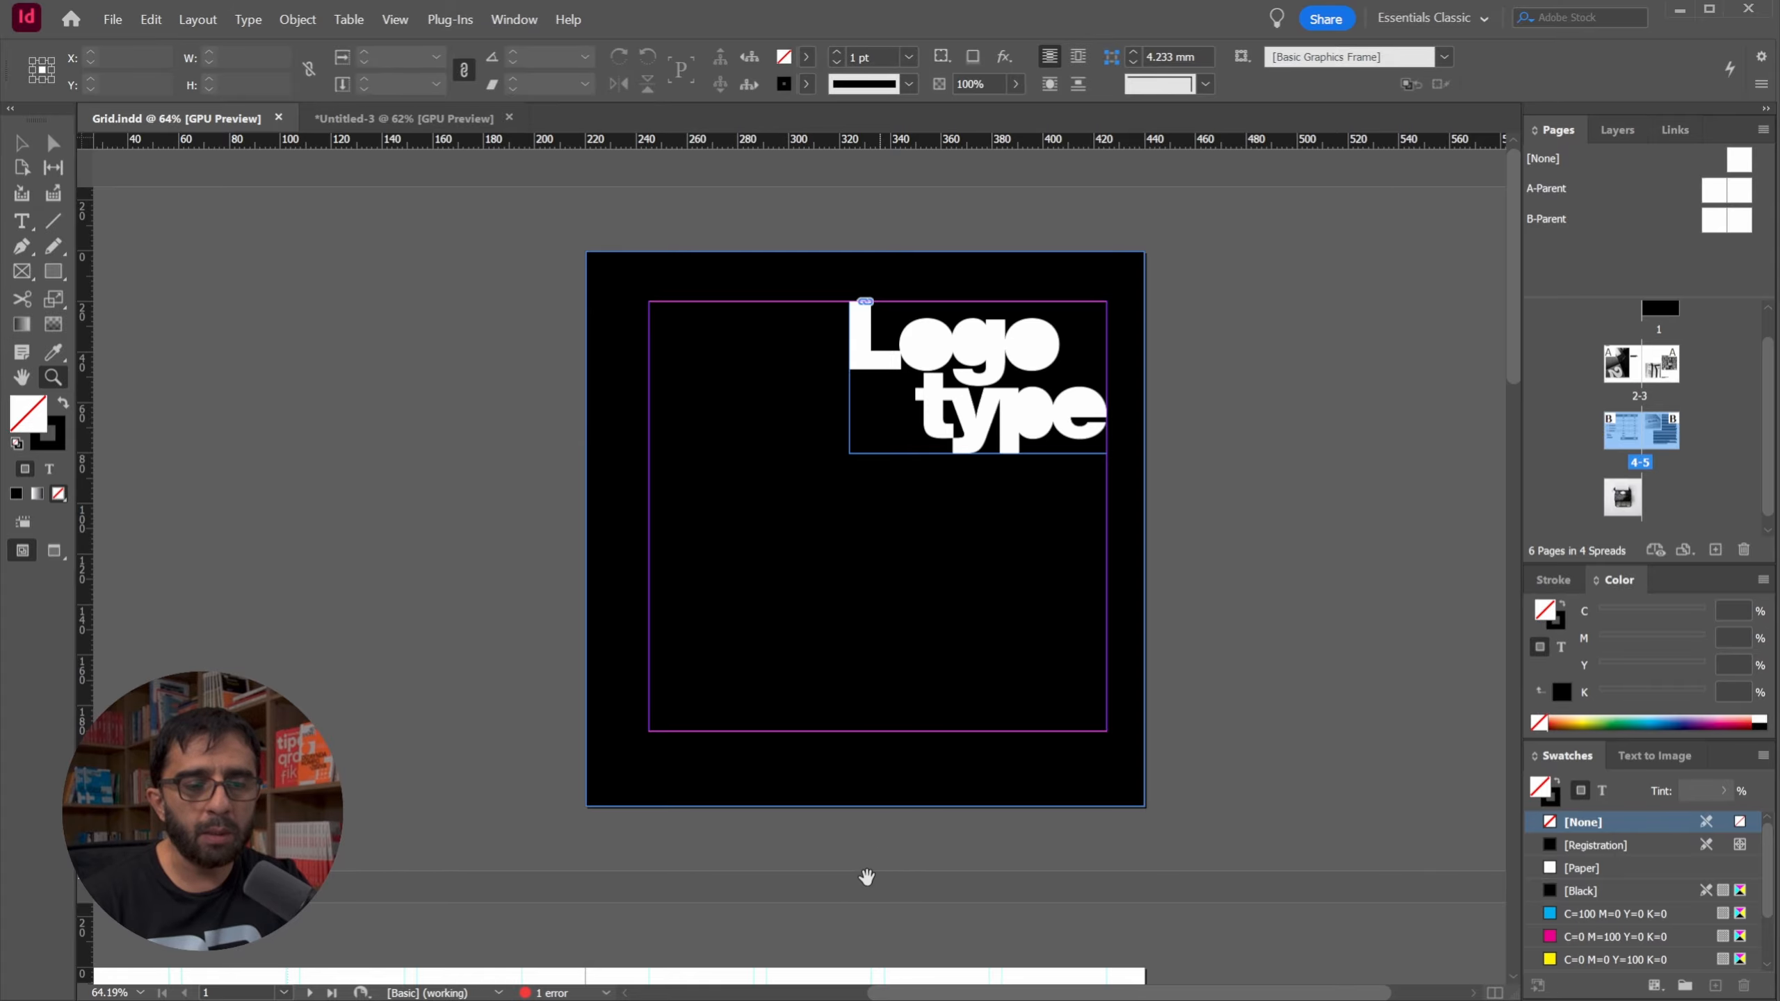
drag(867, 878, 1020, 421)
drag(782, 643, 838, 434)
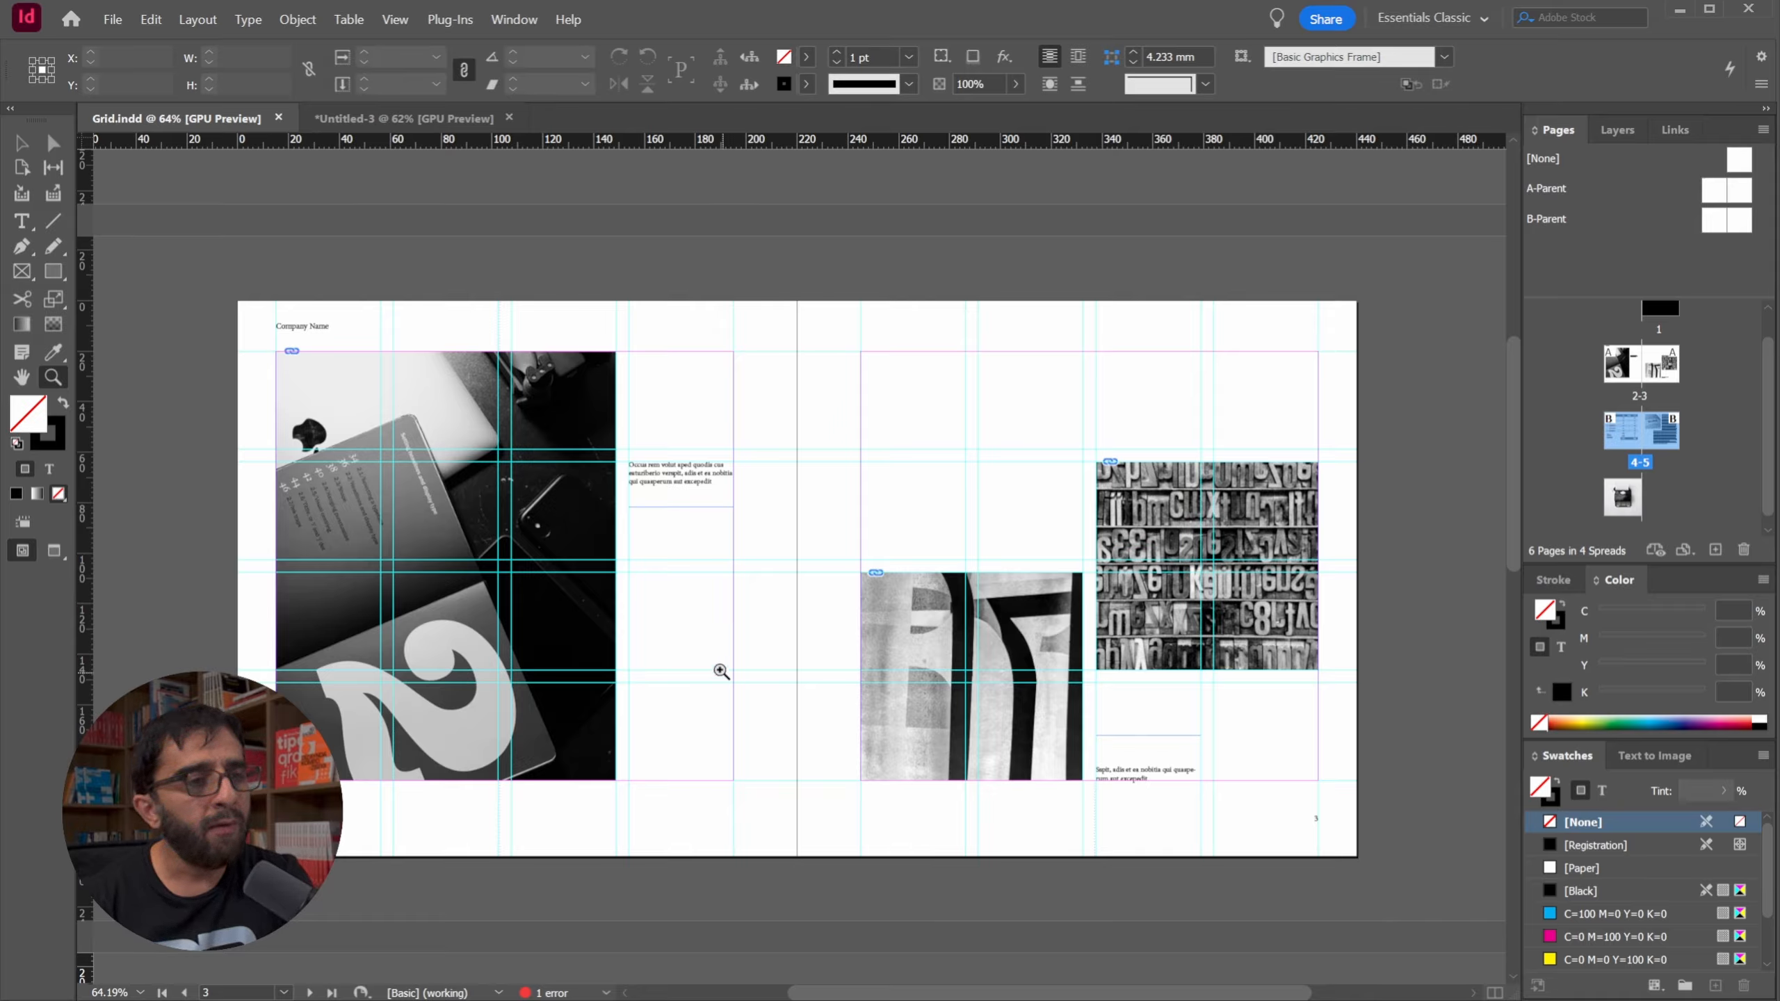
Open the existing document's setup, reveal its bleed and slug settings, and unlink the four bleed values.
click(114, 20)
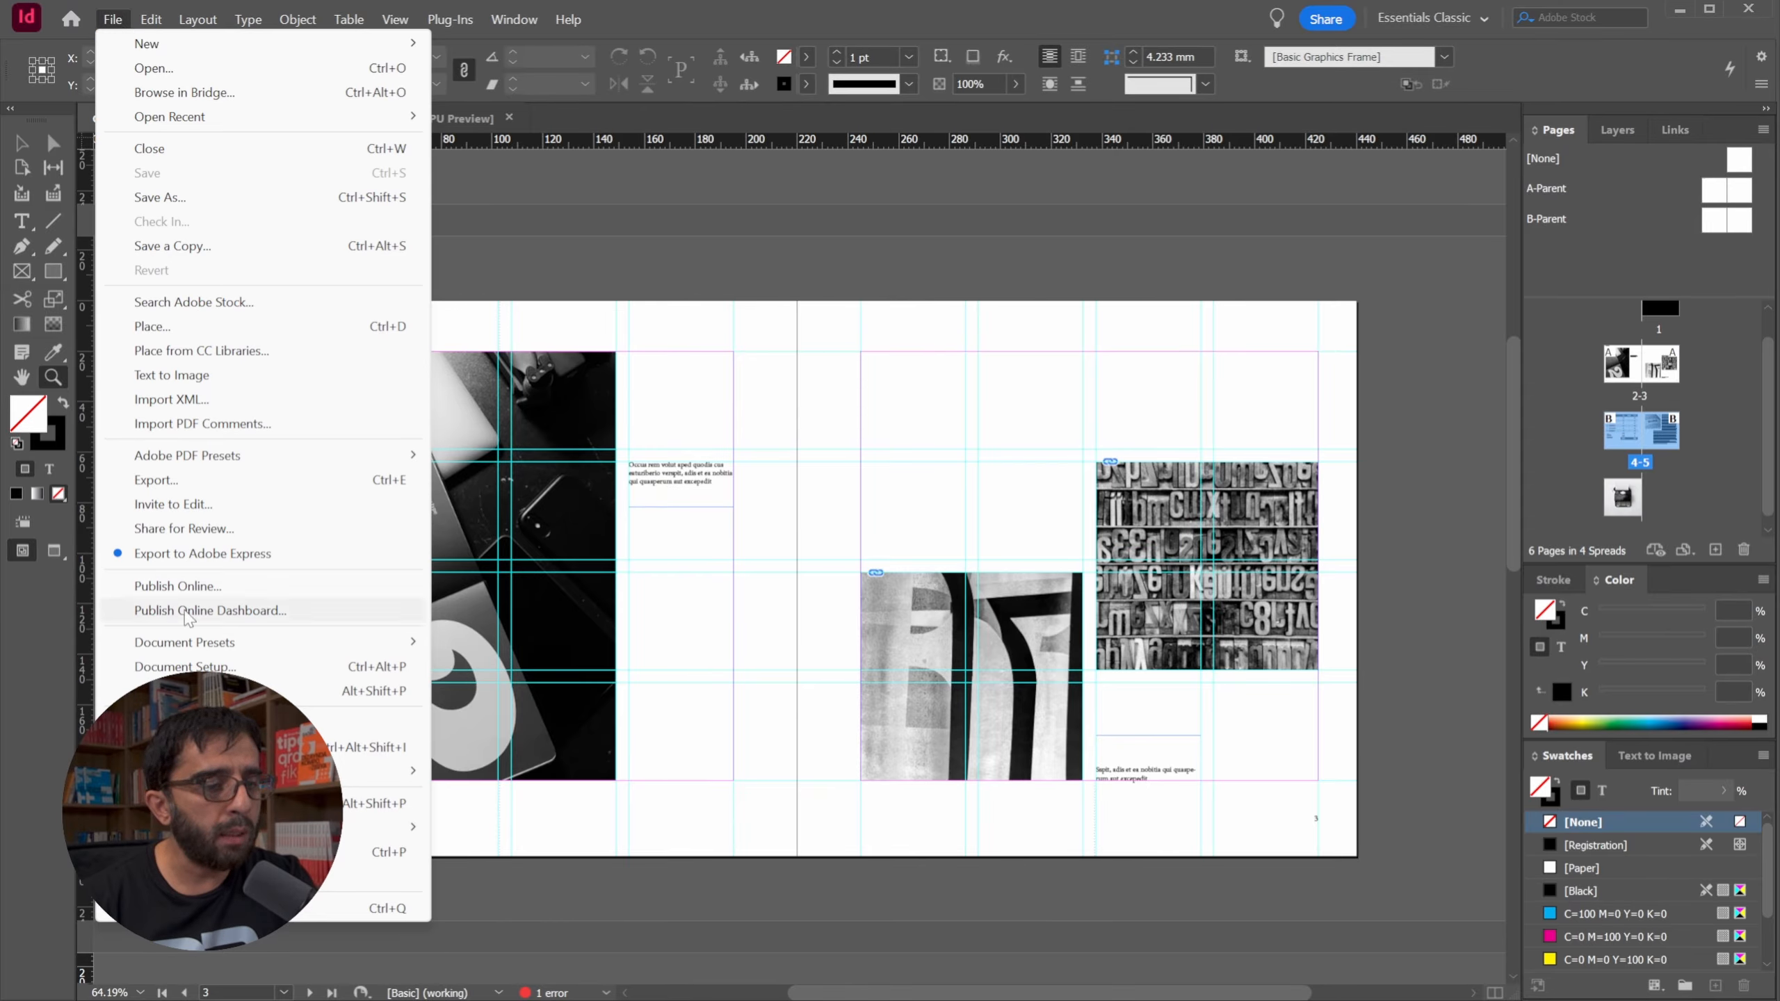
click(185, 666)
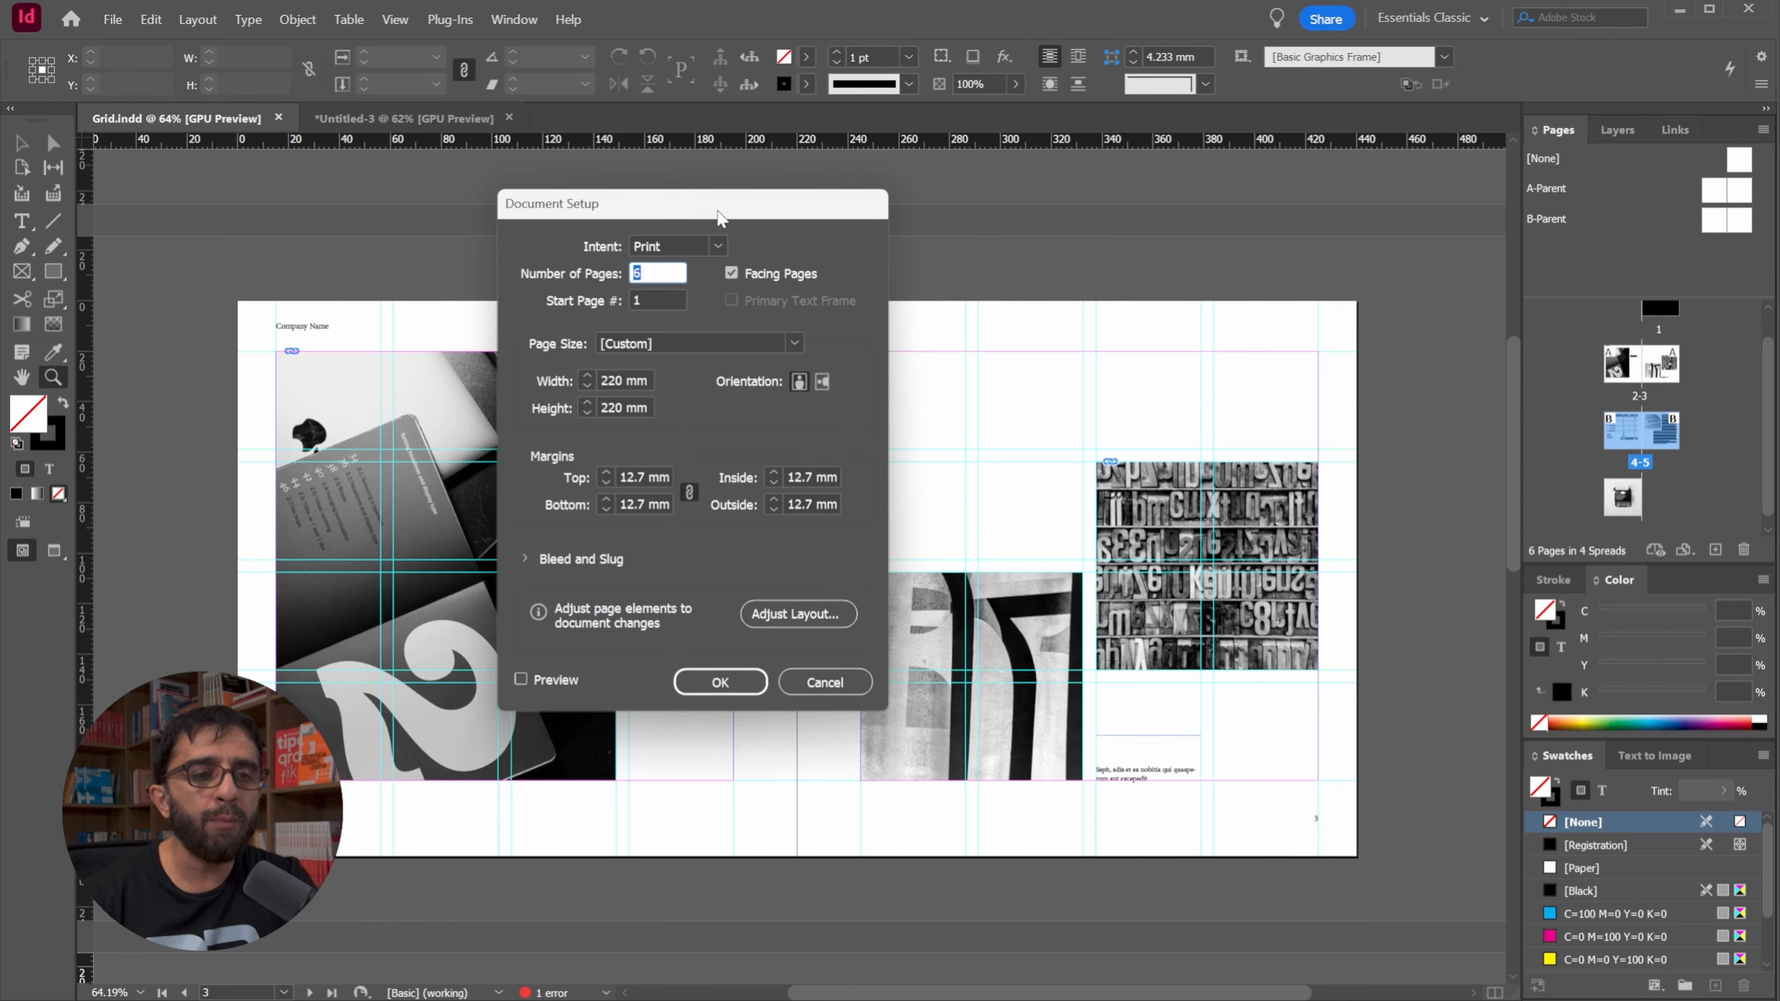
drag(718, 214, 1058, 166)
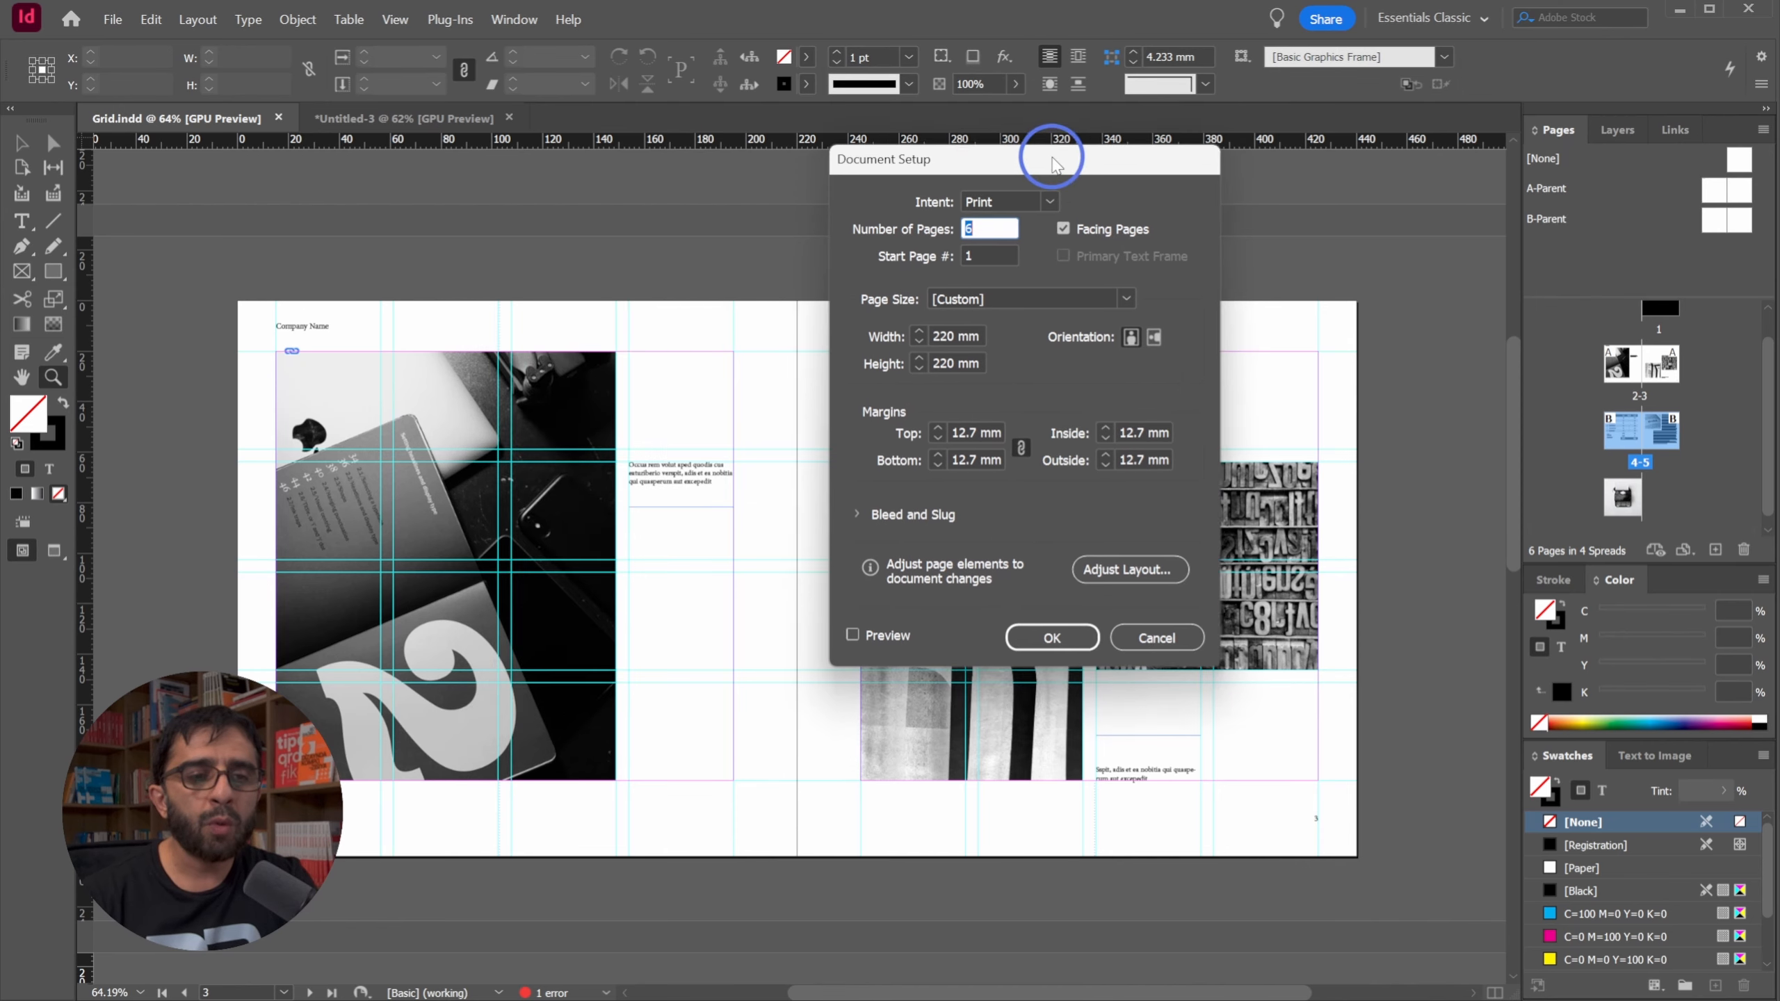
click(864, 511)
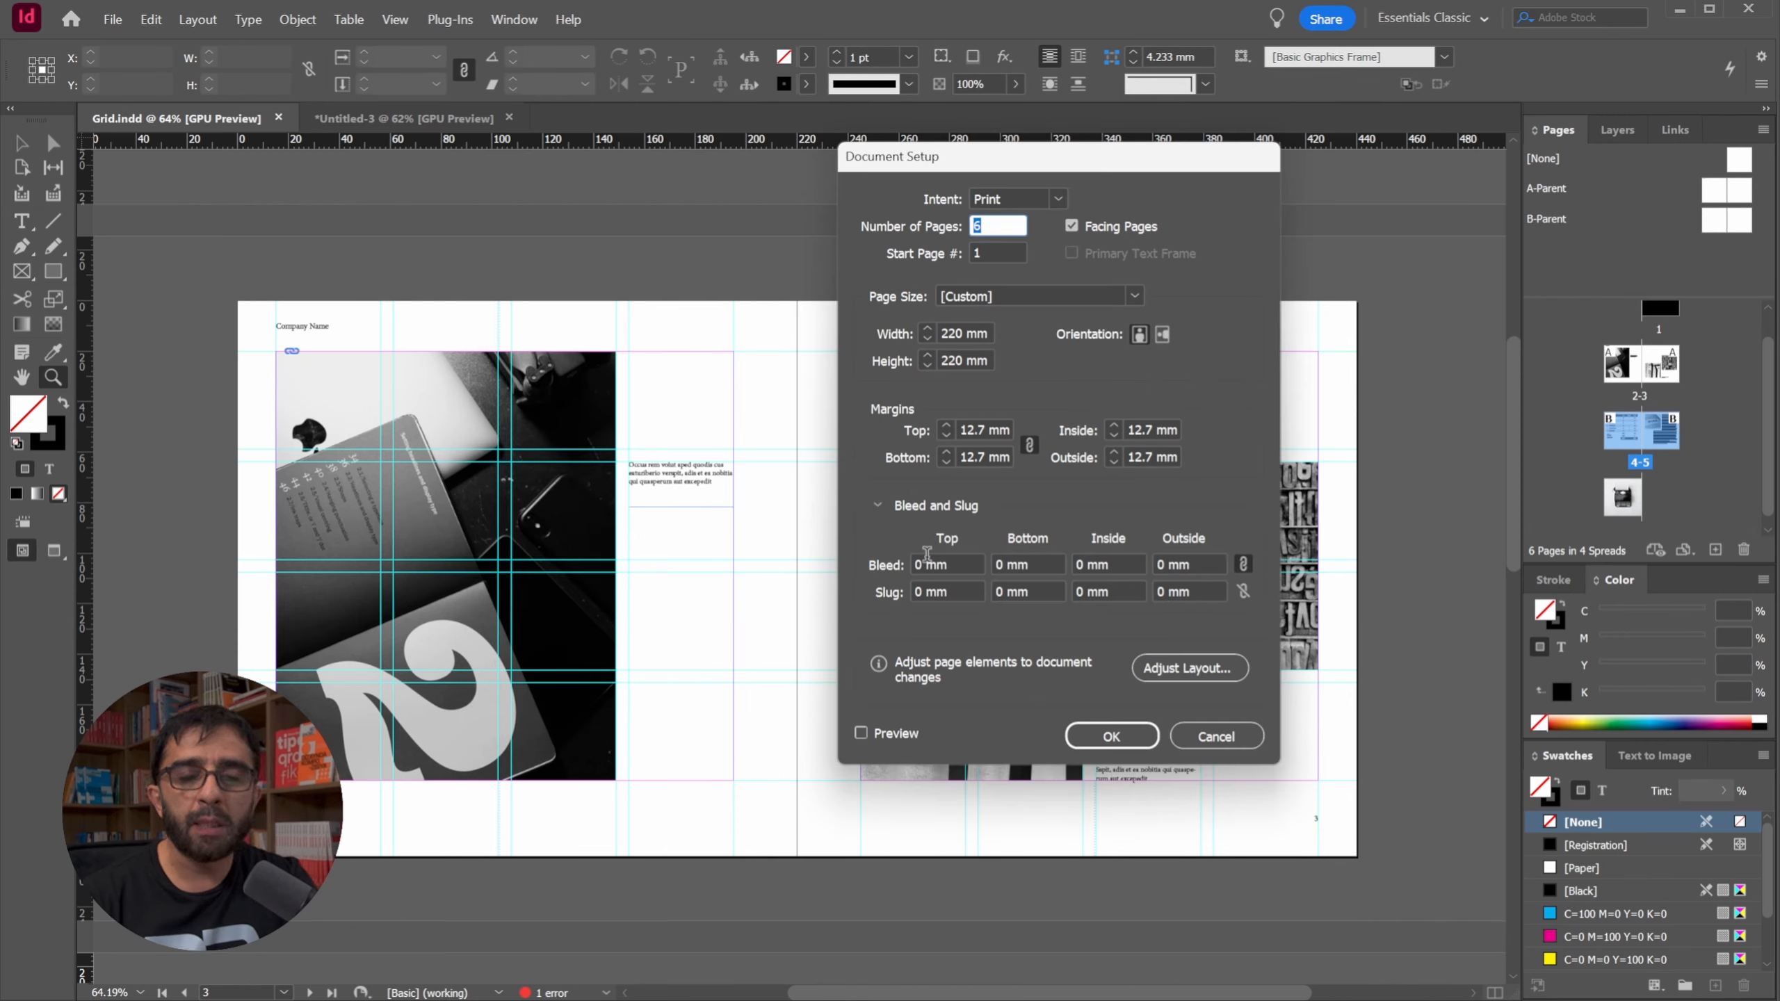
click(1243, 563)
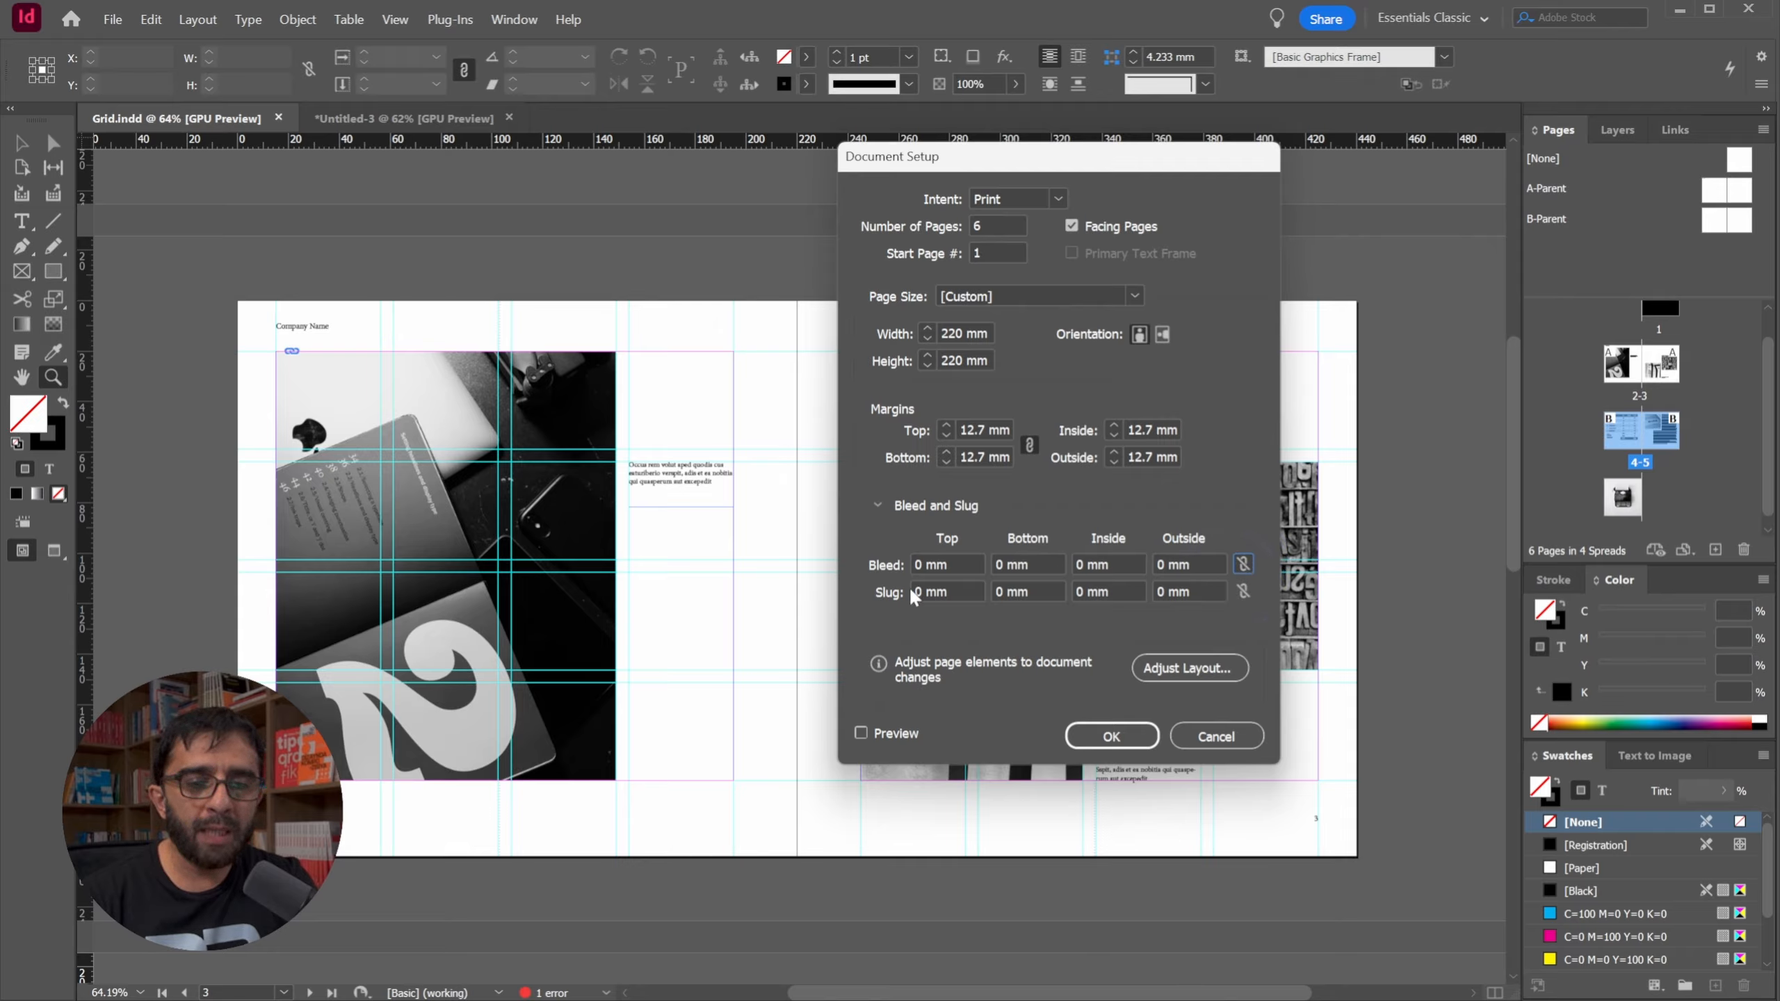
Apply a 3 mm bleed to the document's top, bottom and outside edges, keeping the inside bleed at 0 mm.
drag(962, 564, 774, 561)
text(3)
key(Tab)
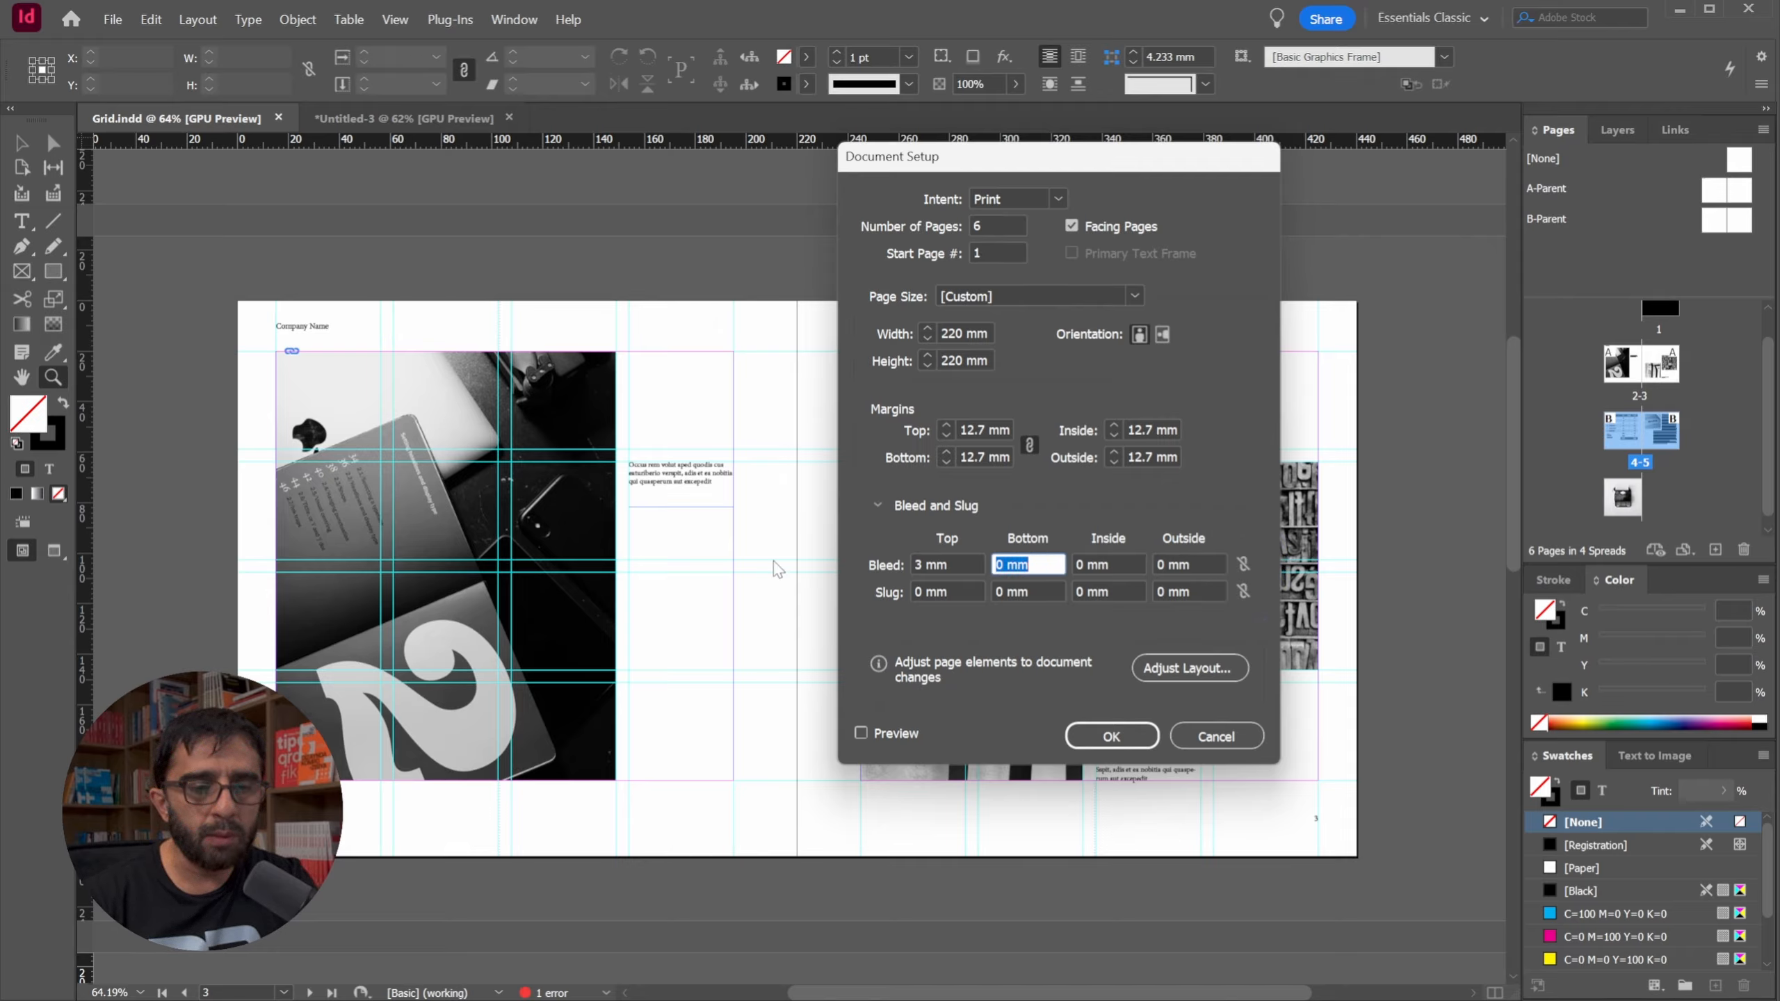
text(3)
key(Tab)
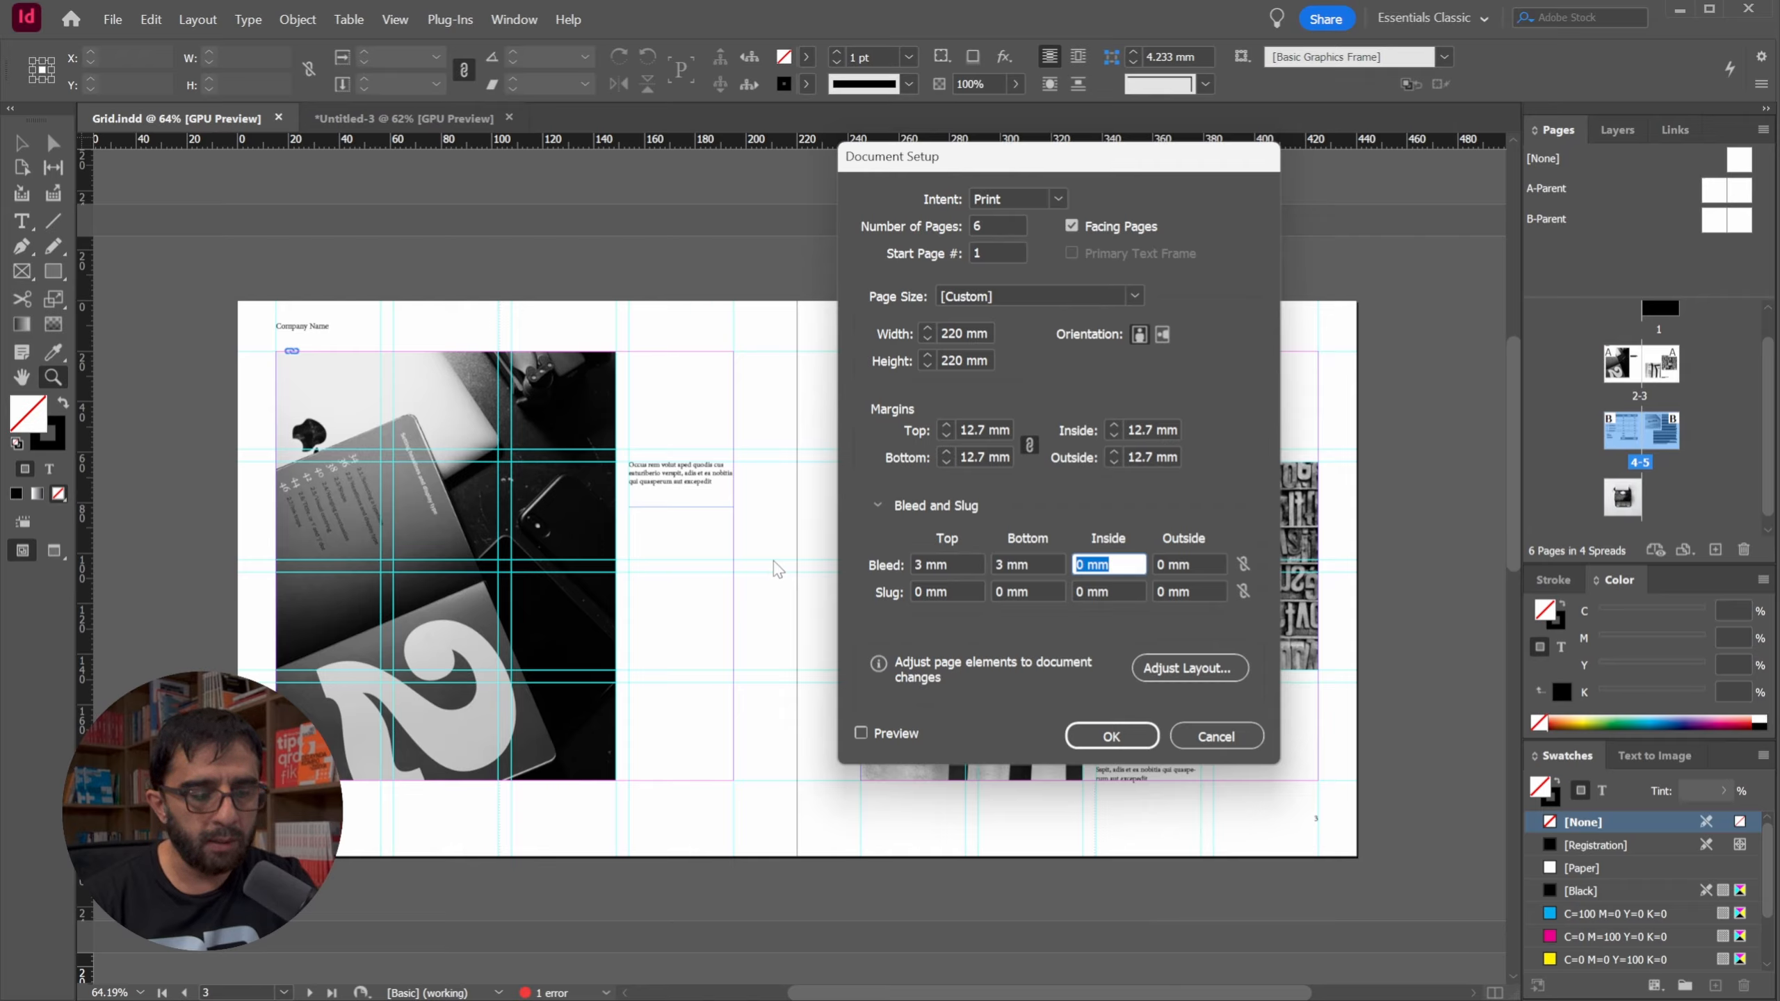
key(Tab)
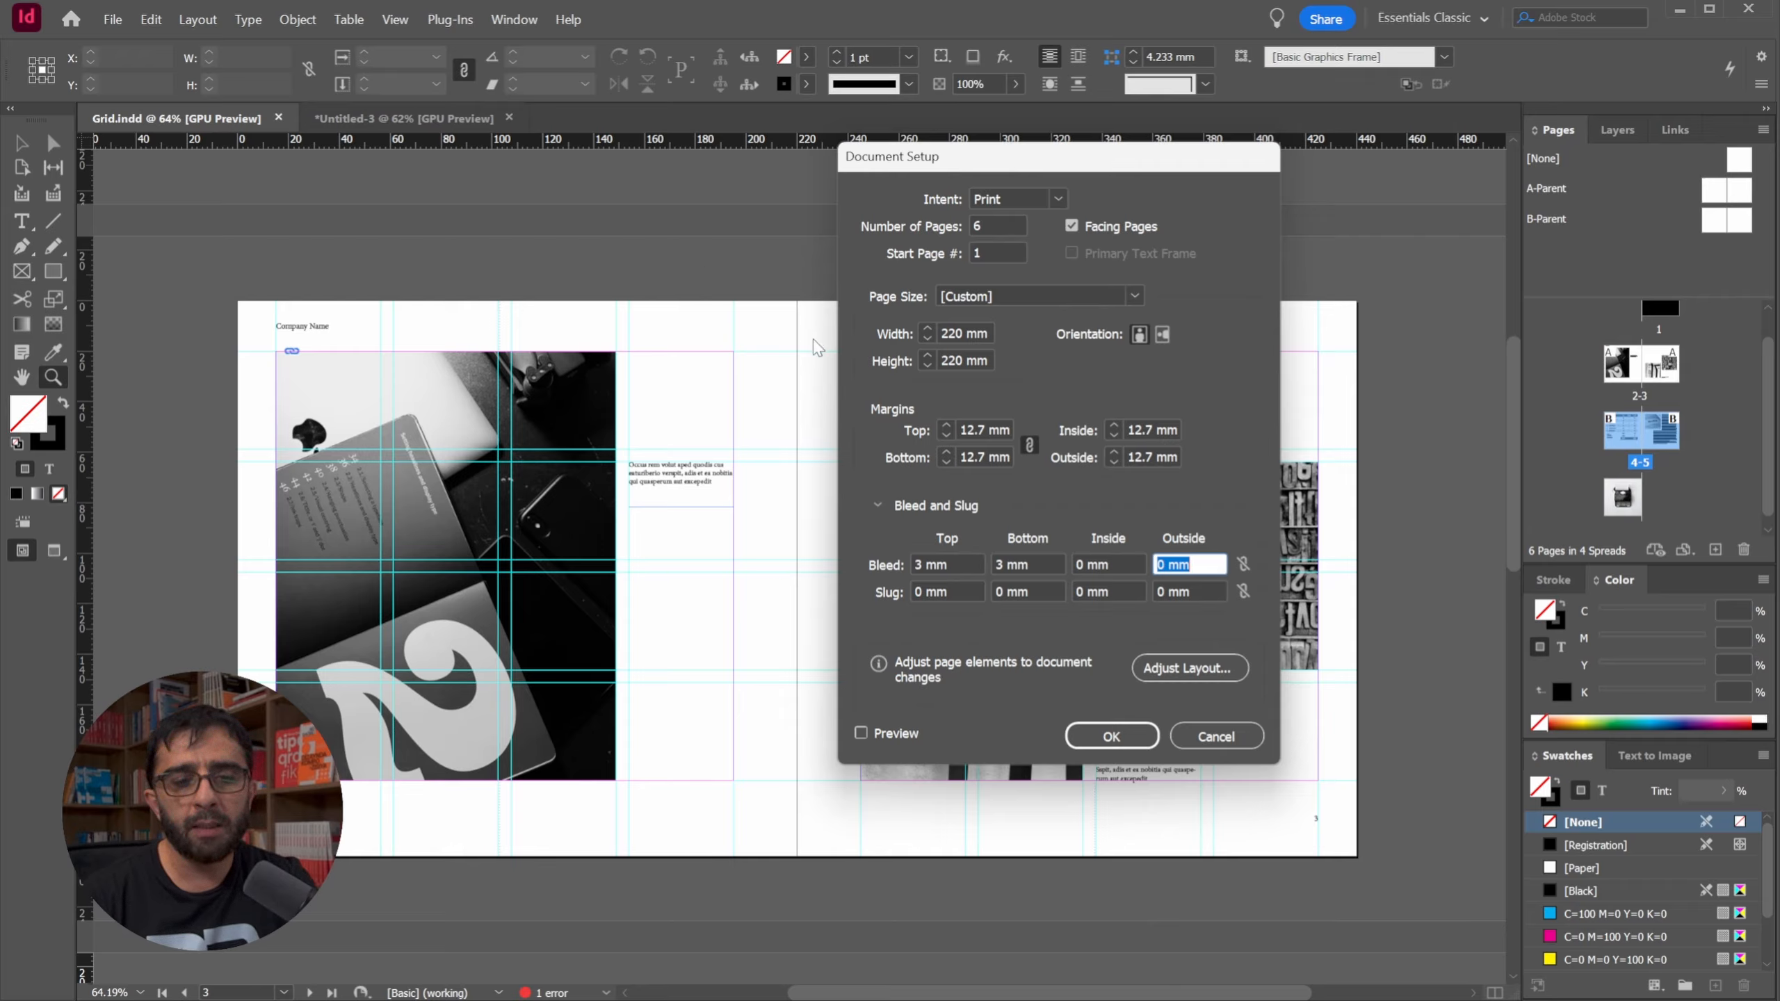
text(3)
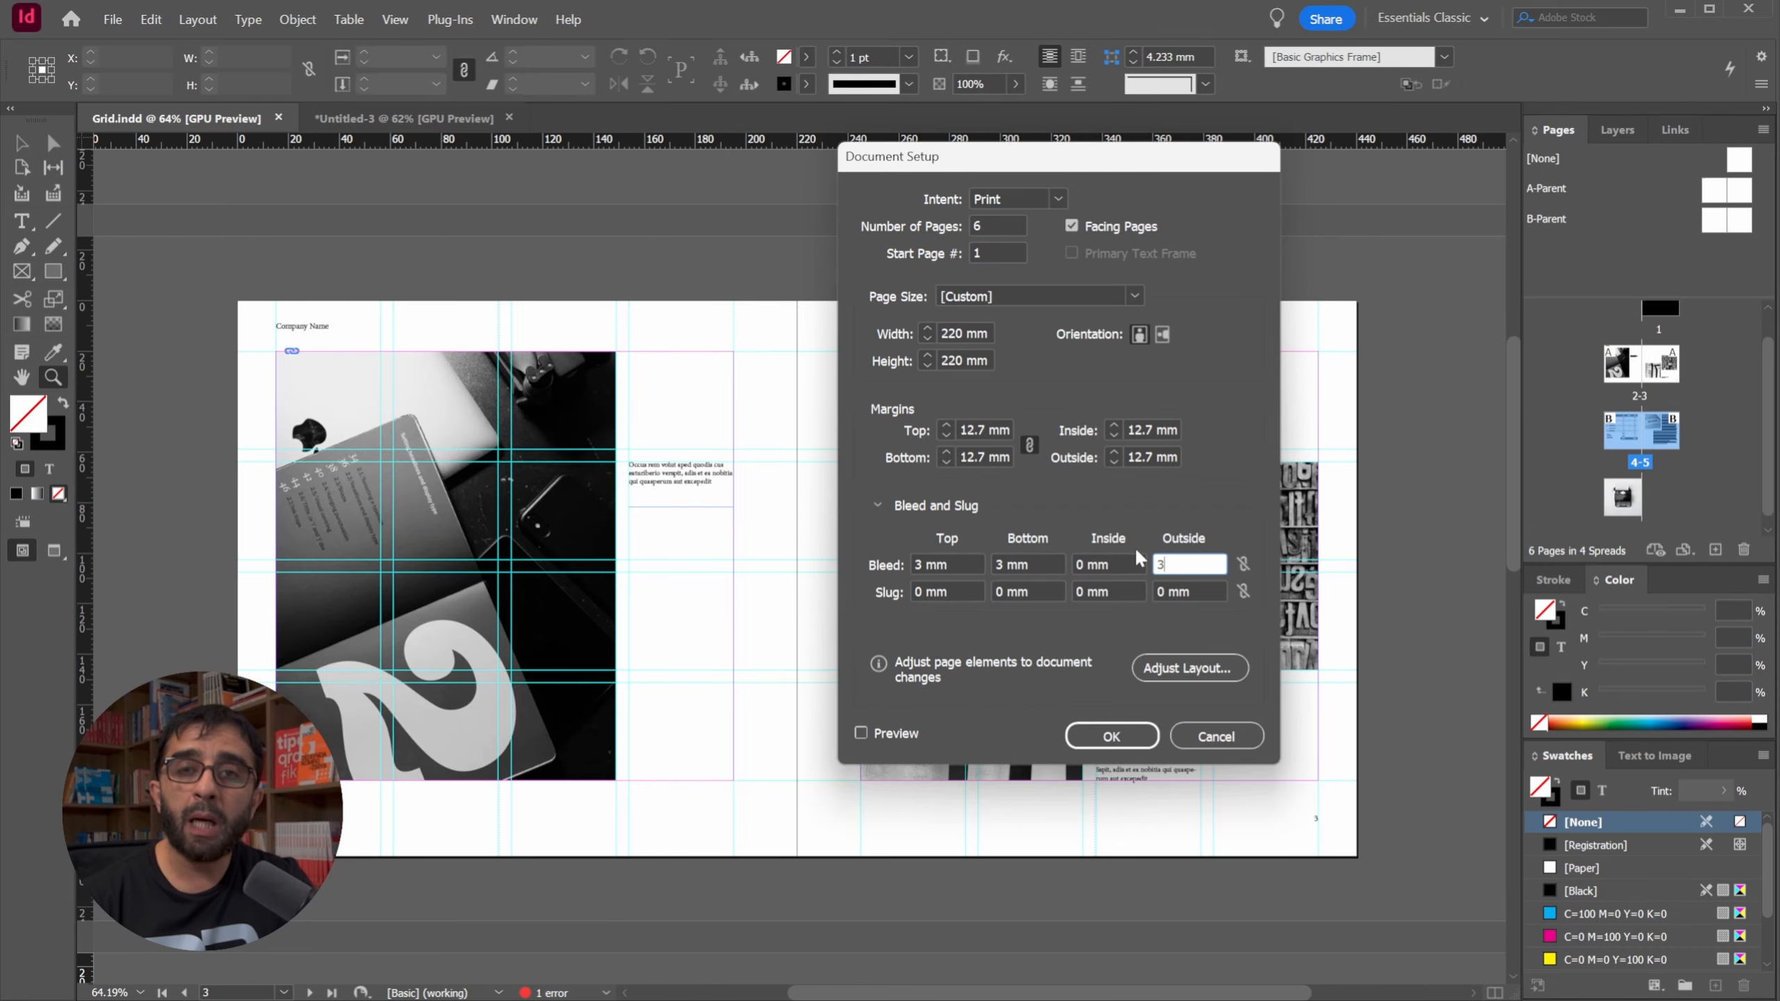
drag(1110, 565, 1037, 561)
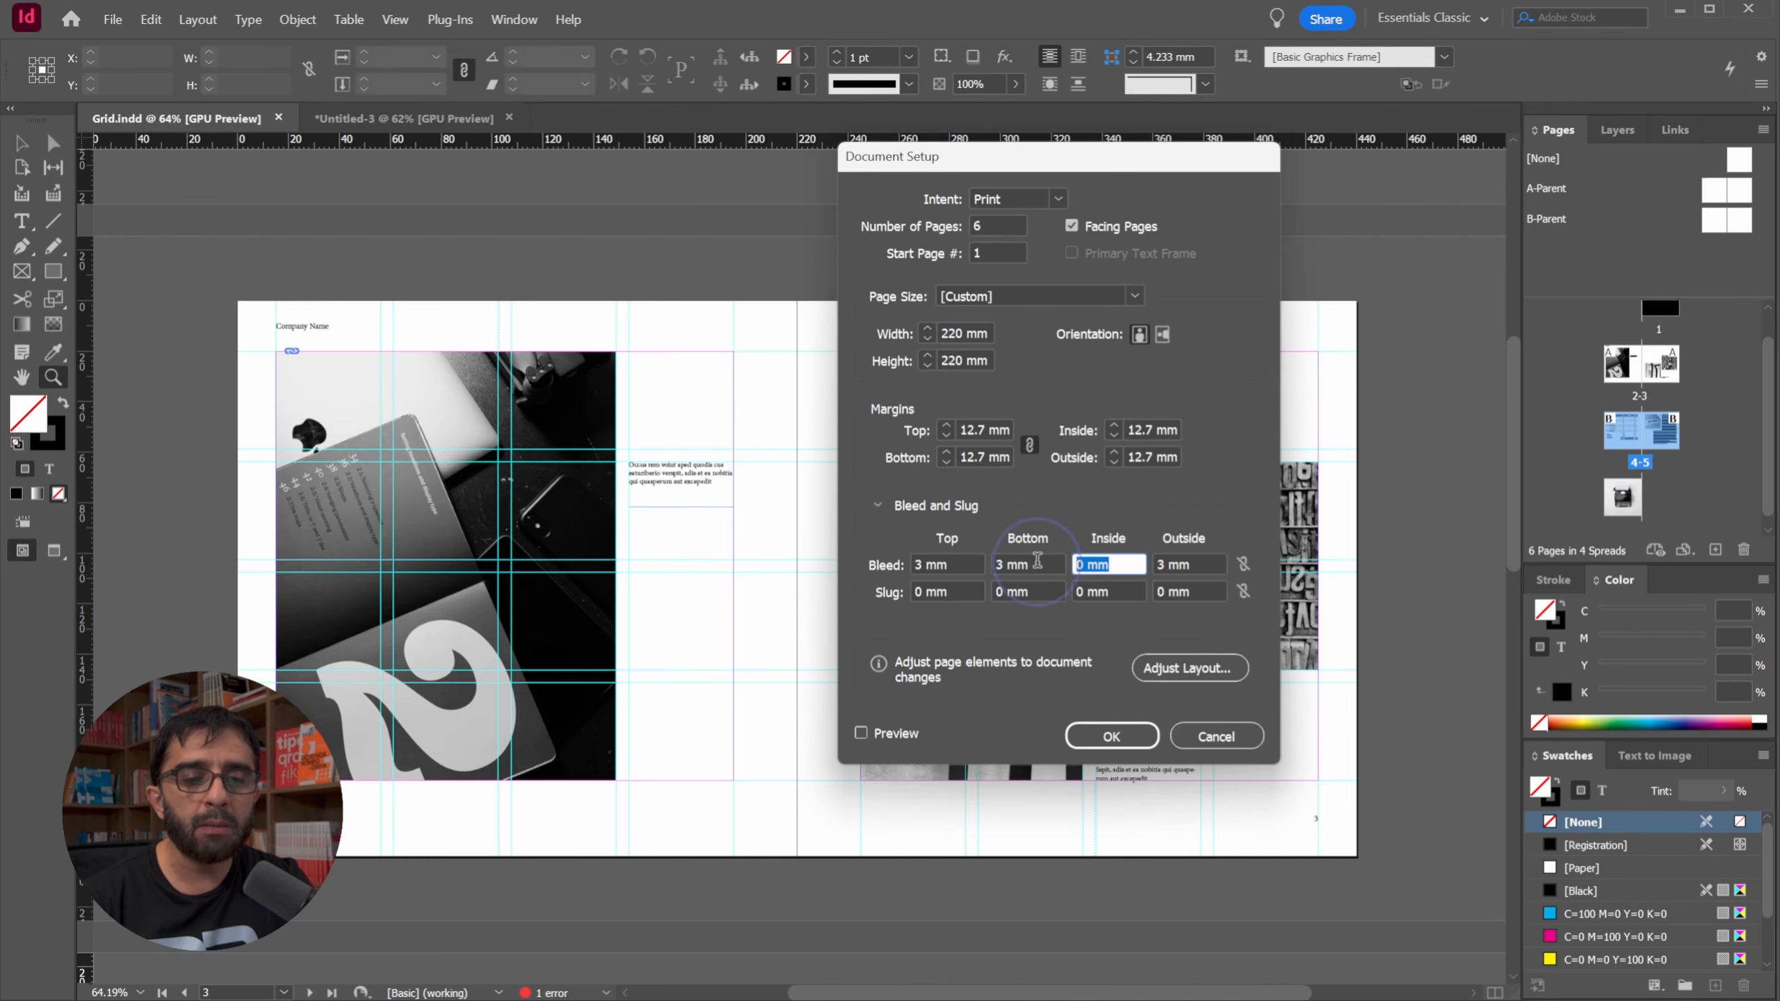
click(1111, 736)
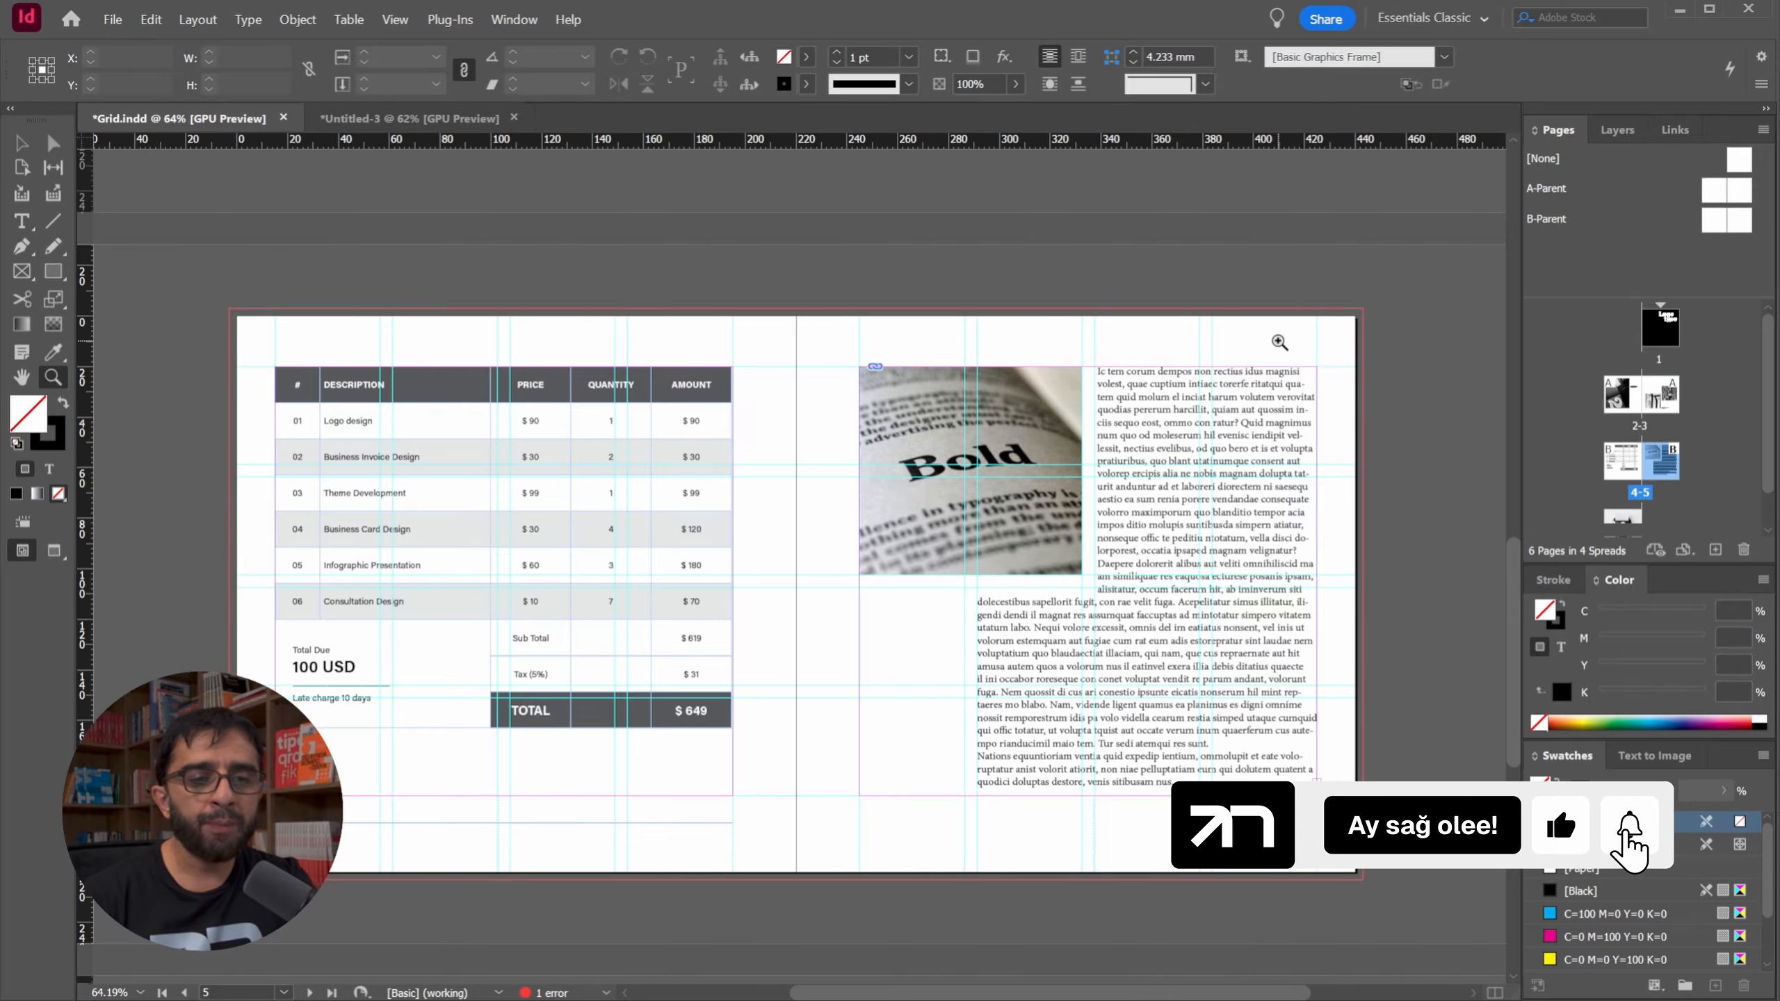
Extend the cover's black background on page 1 to the upper-right corner of the bleed, making it 223 mm by 223 mm.
scroll(1271, 350, up, 15)
scroll(1253, 395, up, 3)
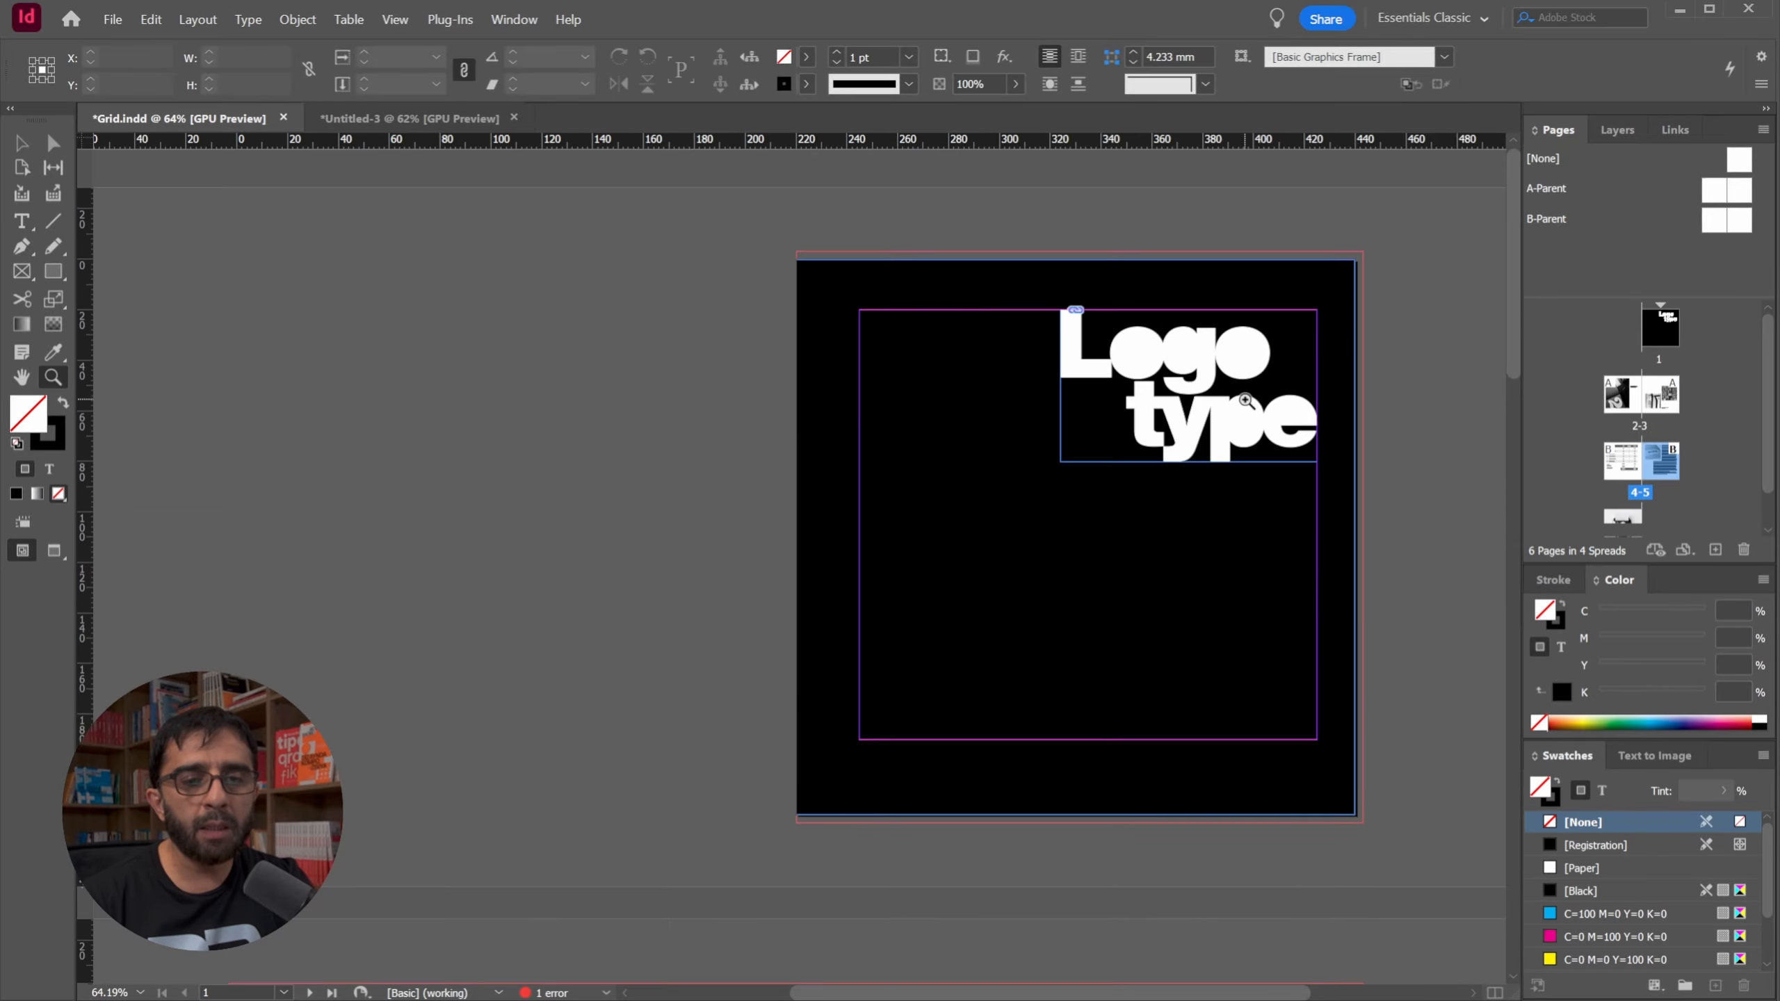
drag(1247, 407, 946, 421)
drag(943, 314, 1017, 298)
drag(972, 387, 972, 376)
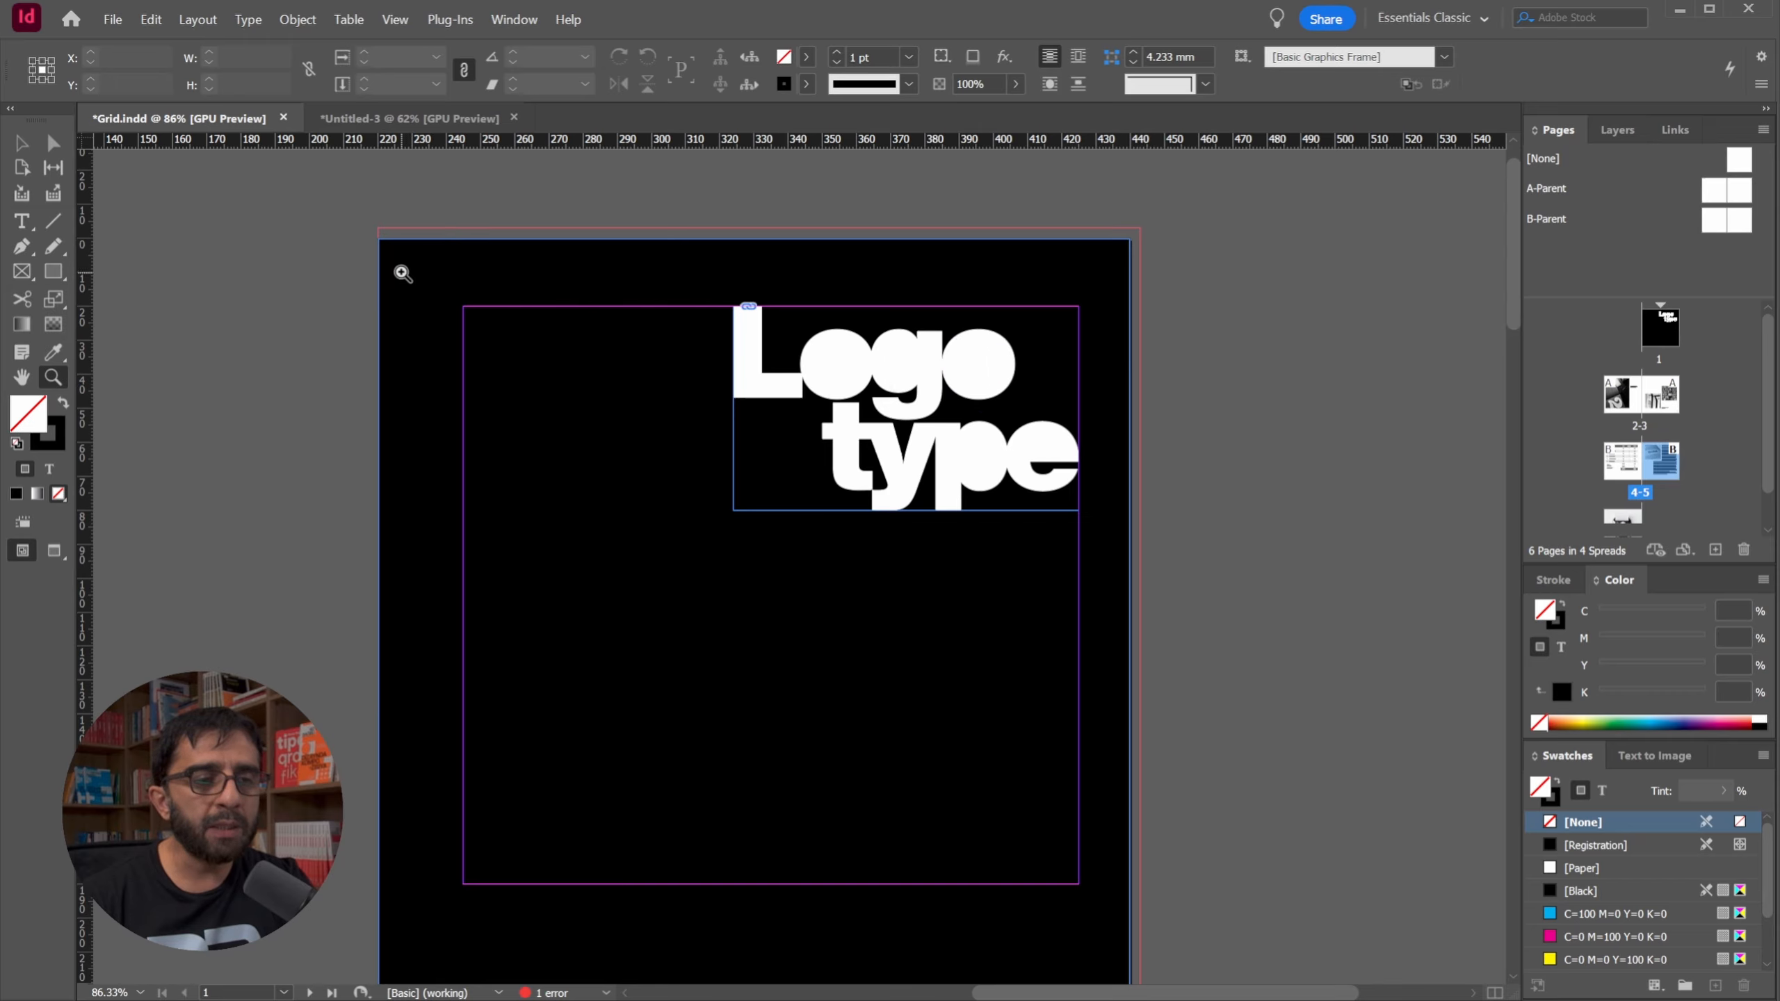
drag(1115, 621, 1128, 496)
drag(1123, 834, 1110, 923)
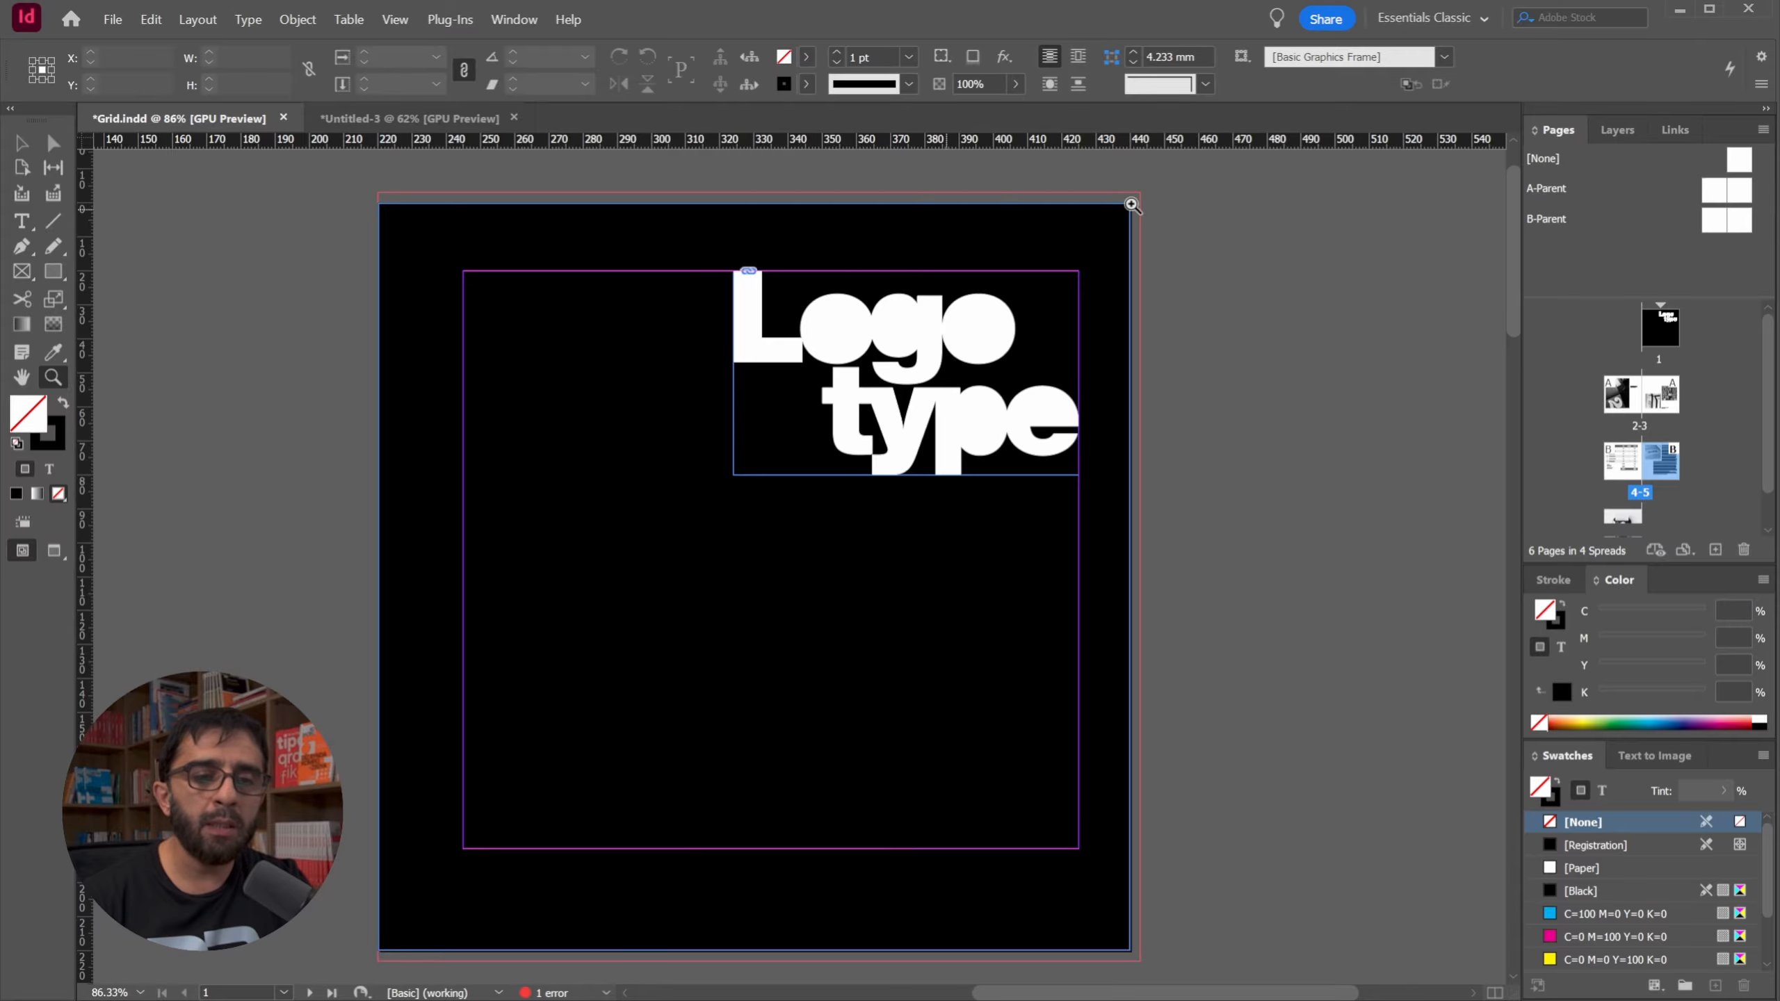
click(1319, 198)
drag(1124, 186, 1187, 225)
key(v)
click(943, 276)
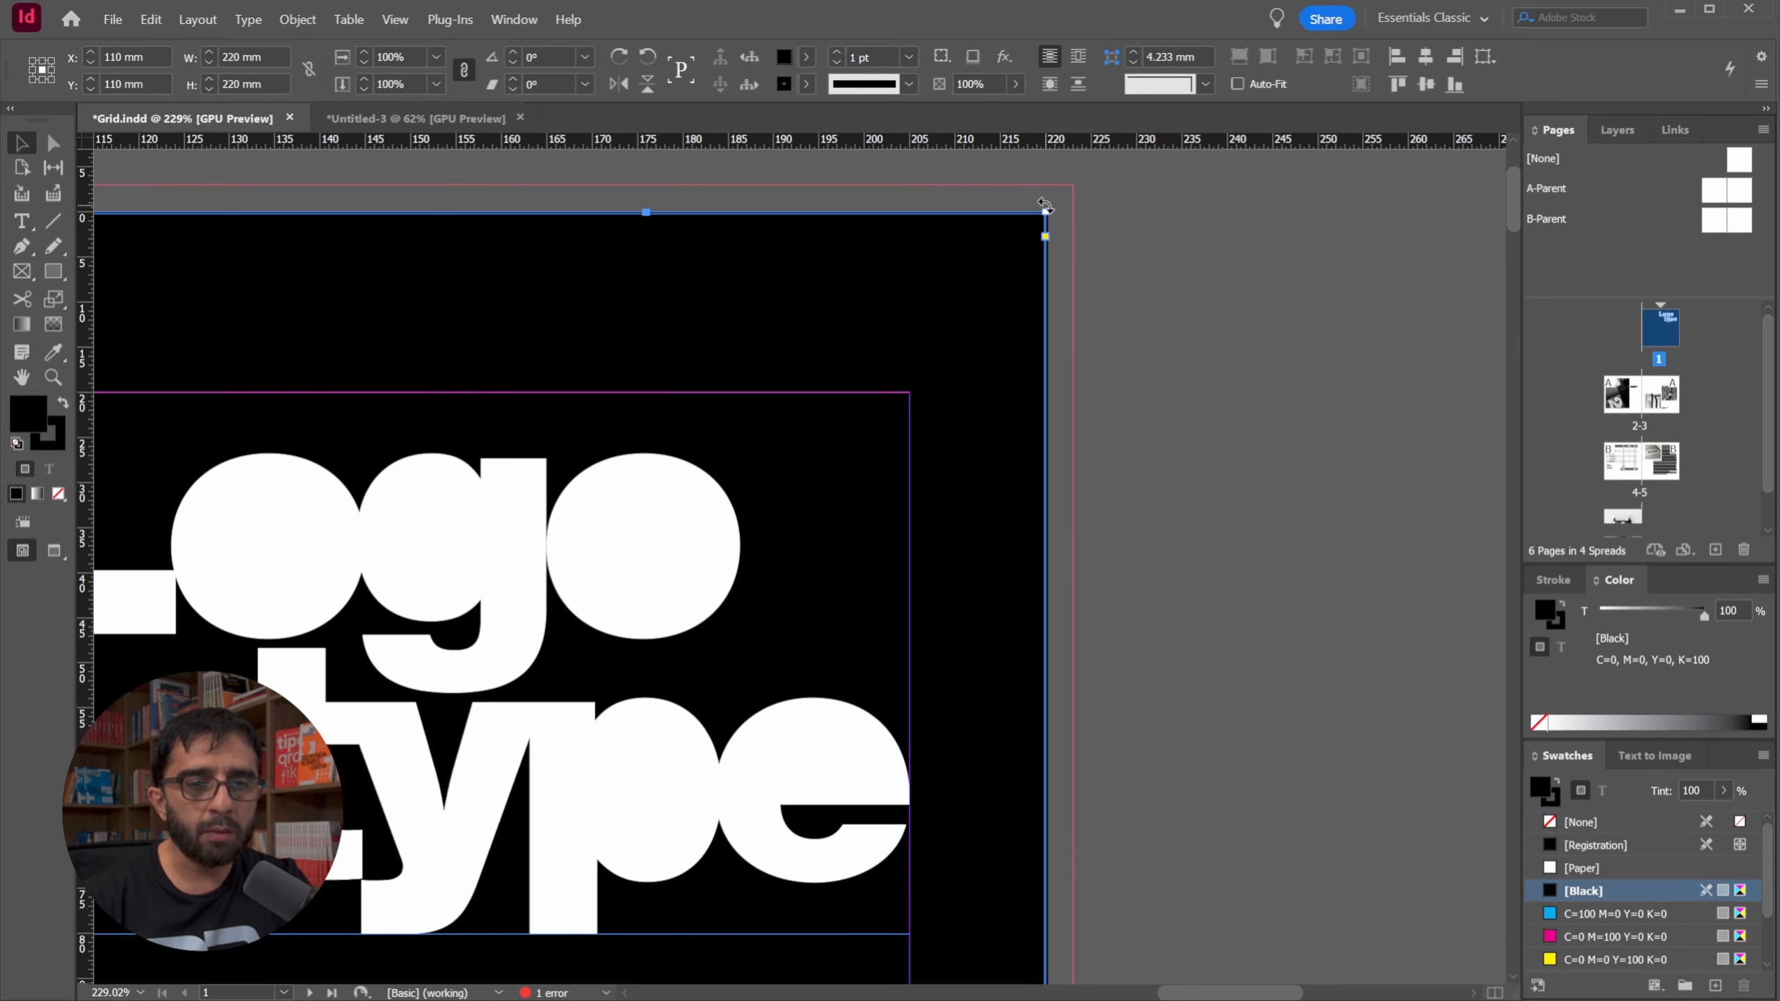
drag(1044, 208, 1072, 186)
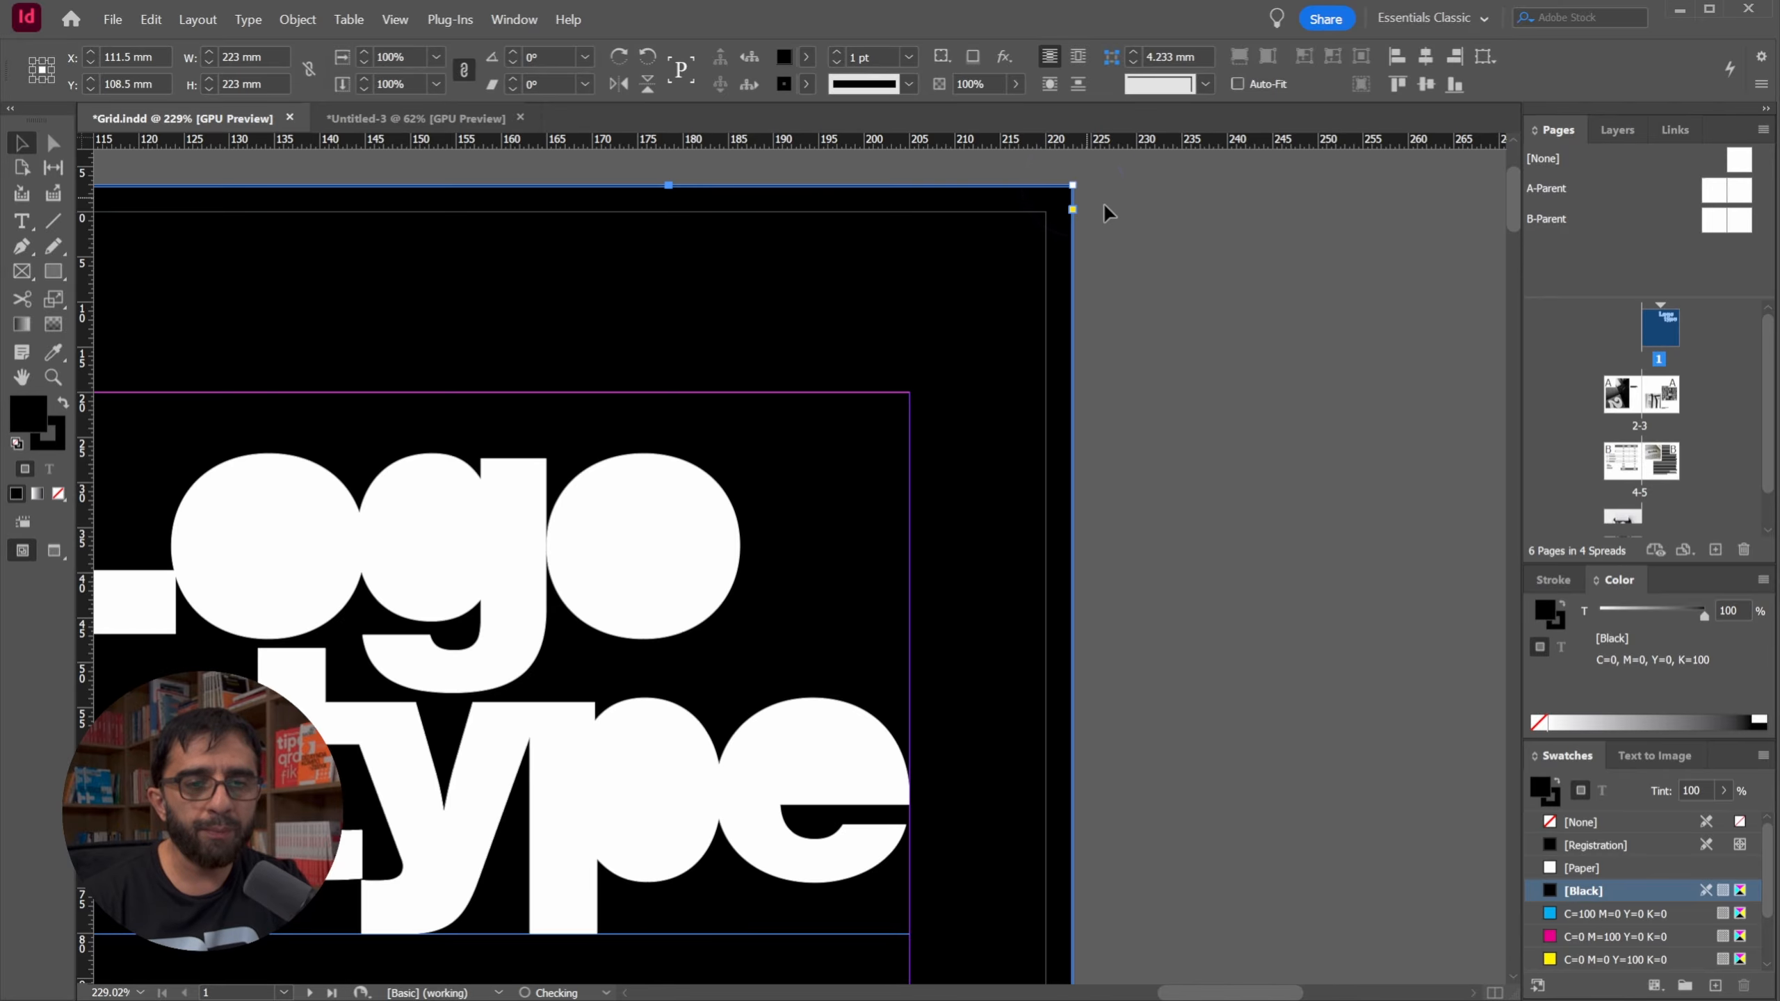
click(1212, 256)
Extend the cover background's lower edge down to the bleed line, making it 226 mm high.
drag(1064, 272, 1013, 274)
key(v)
drag(1081, 708, 1054, 420)
key(z)
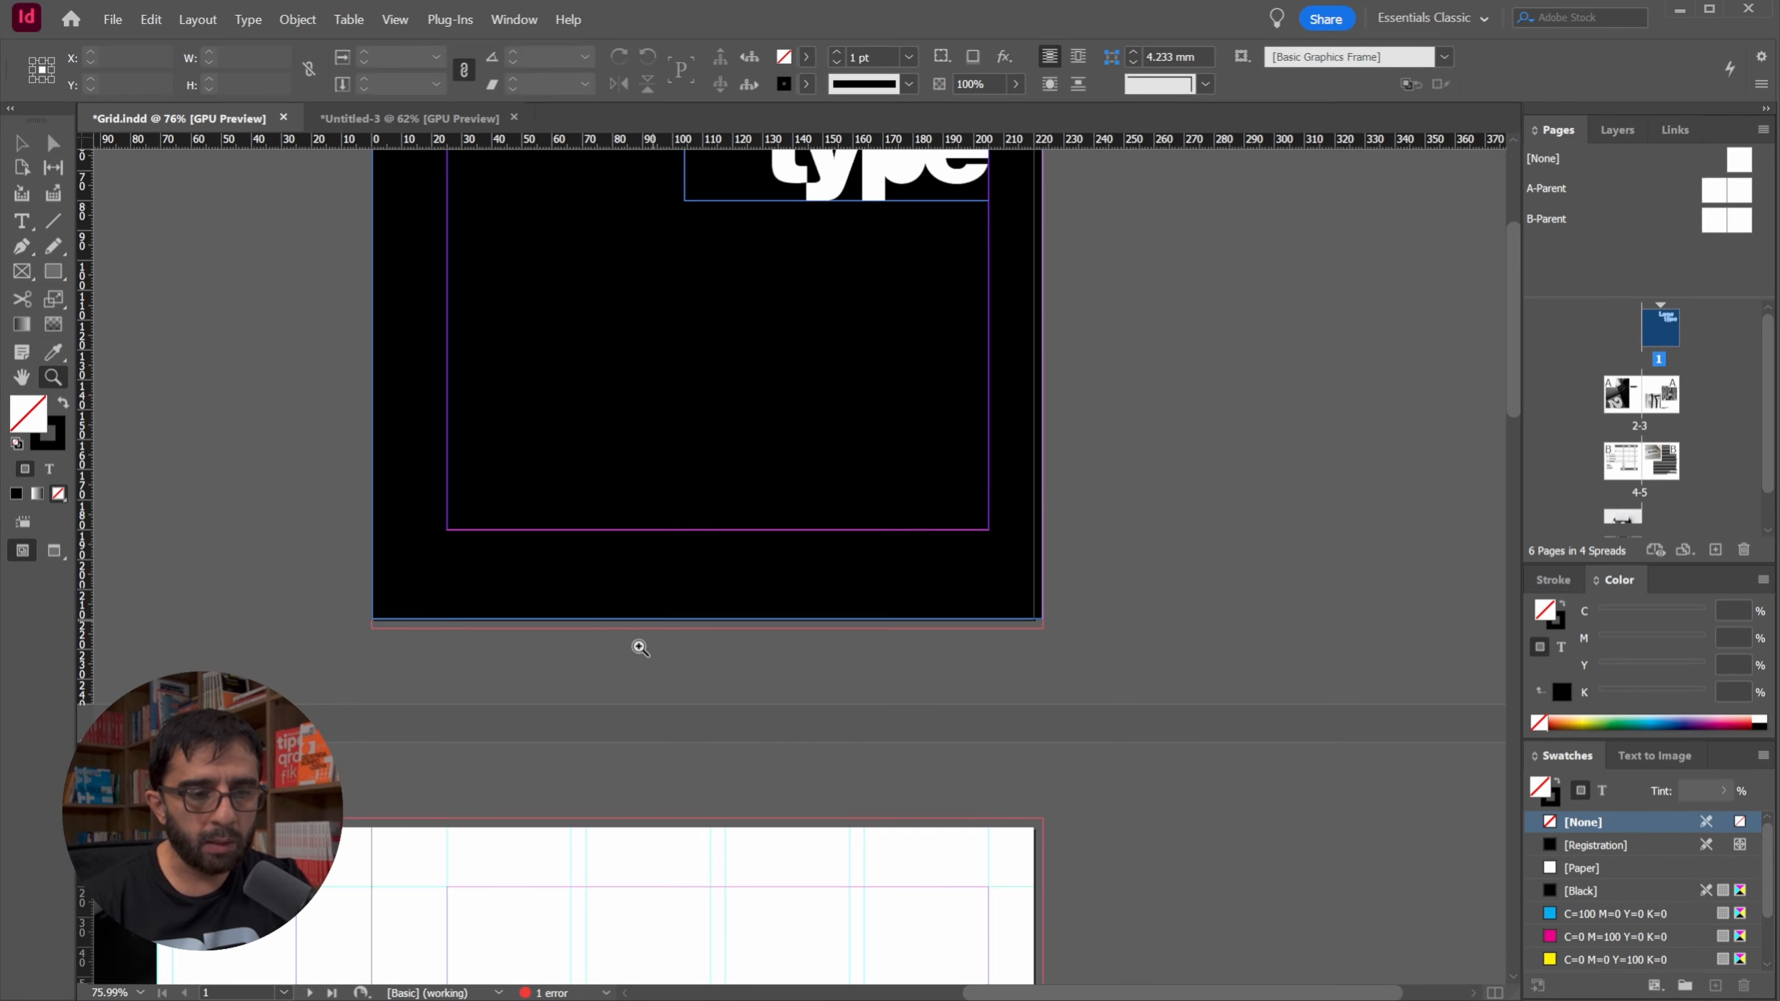
drag(1007, 517, 1028, 511)
key(v)
drag(642, 613, 707, 493)
drag(483, 803, 711, 508)
drag(494, 841, 687, 470)
drag(622, 558, 857, 475)
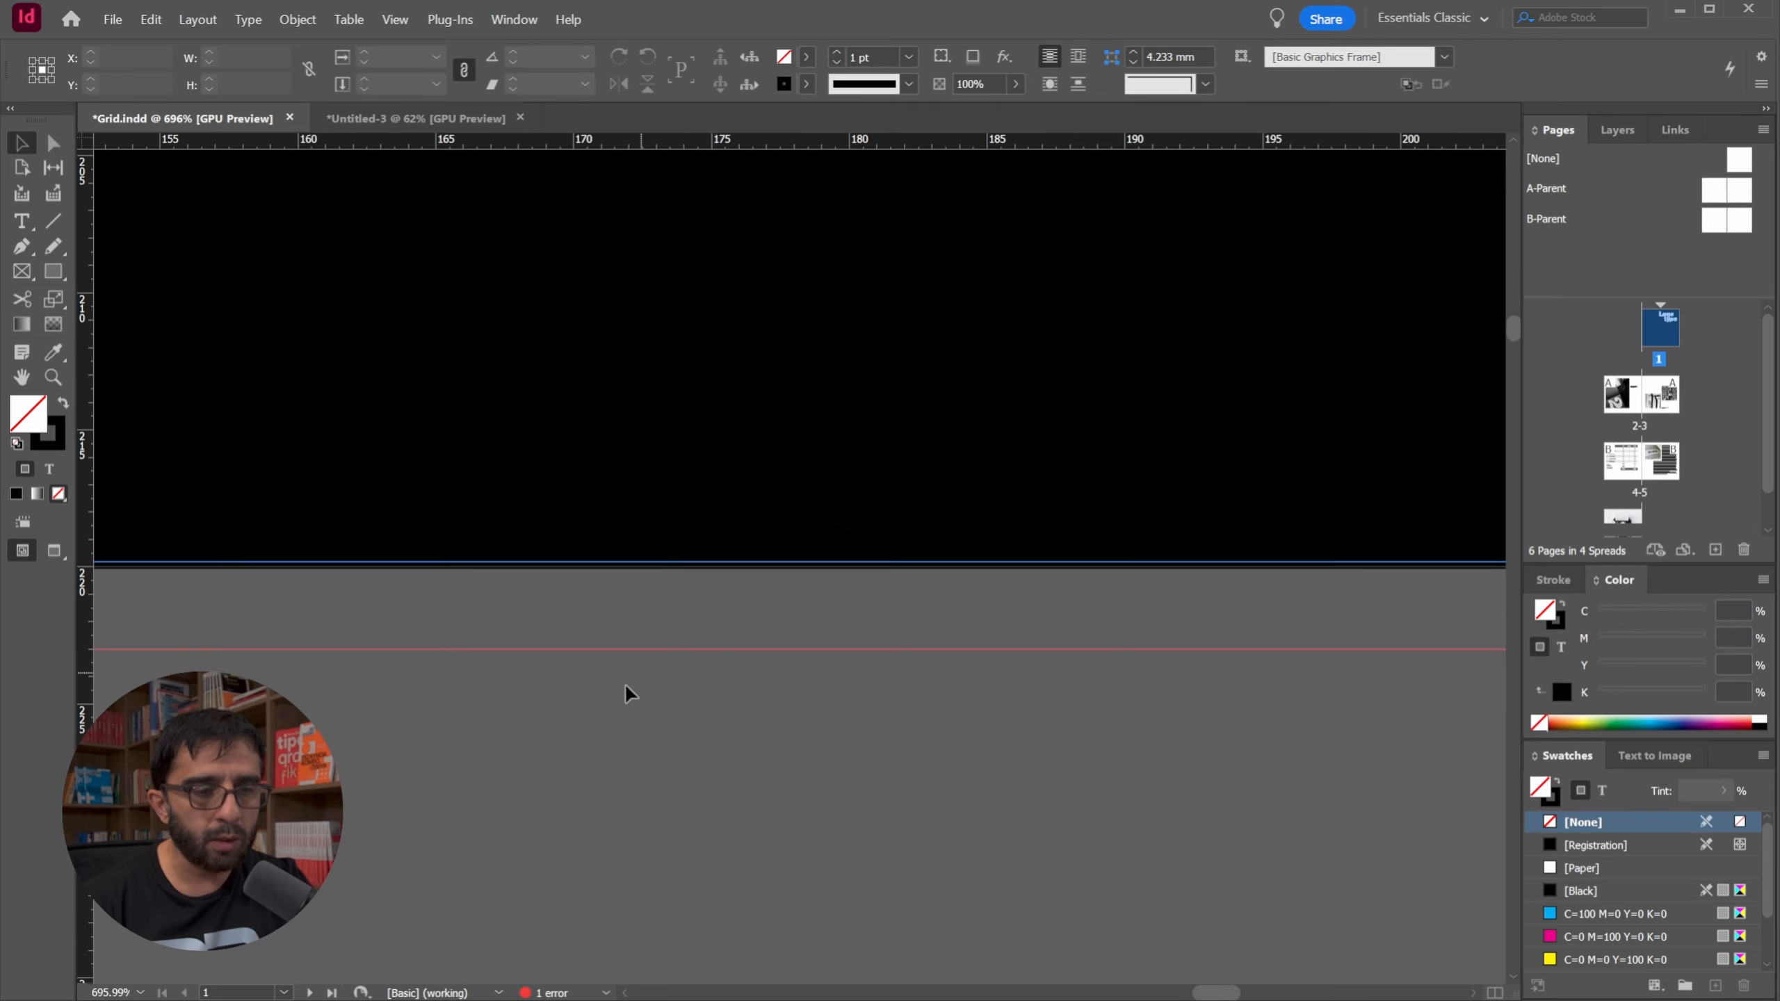
drag(538, 725, 759, 399)
click(684, 497)
click(636, 707)
key(z)
key(v)
drag(756, 644, 913, 623)
click(598, 629)
key(z)
drag(646, 643, 607, 644)
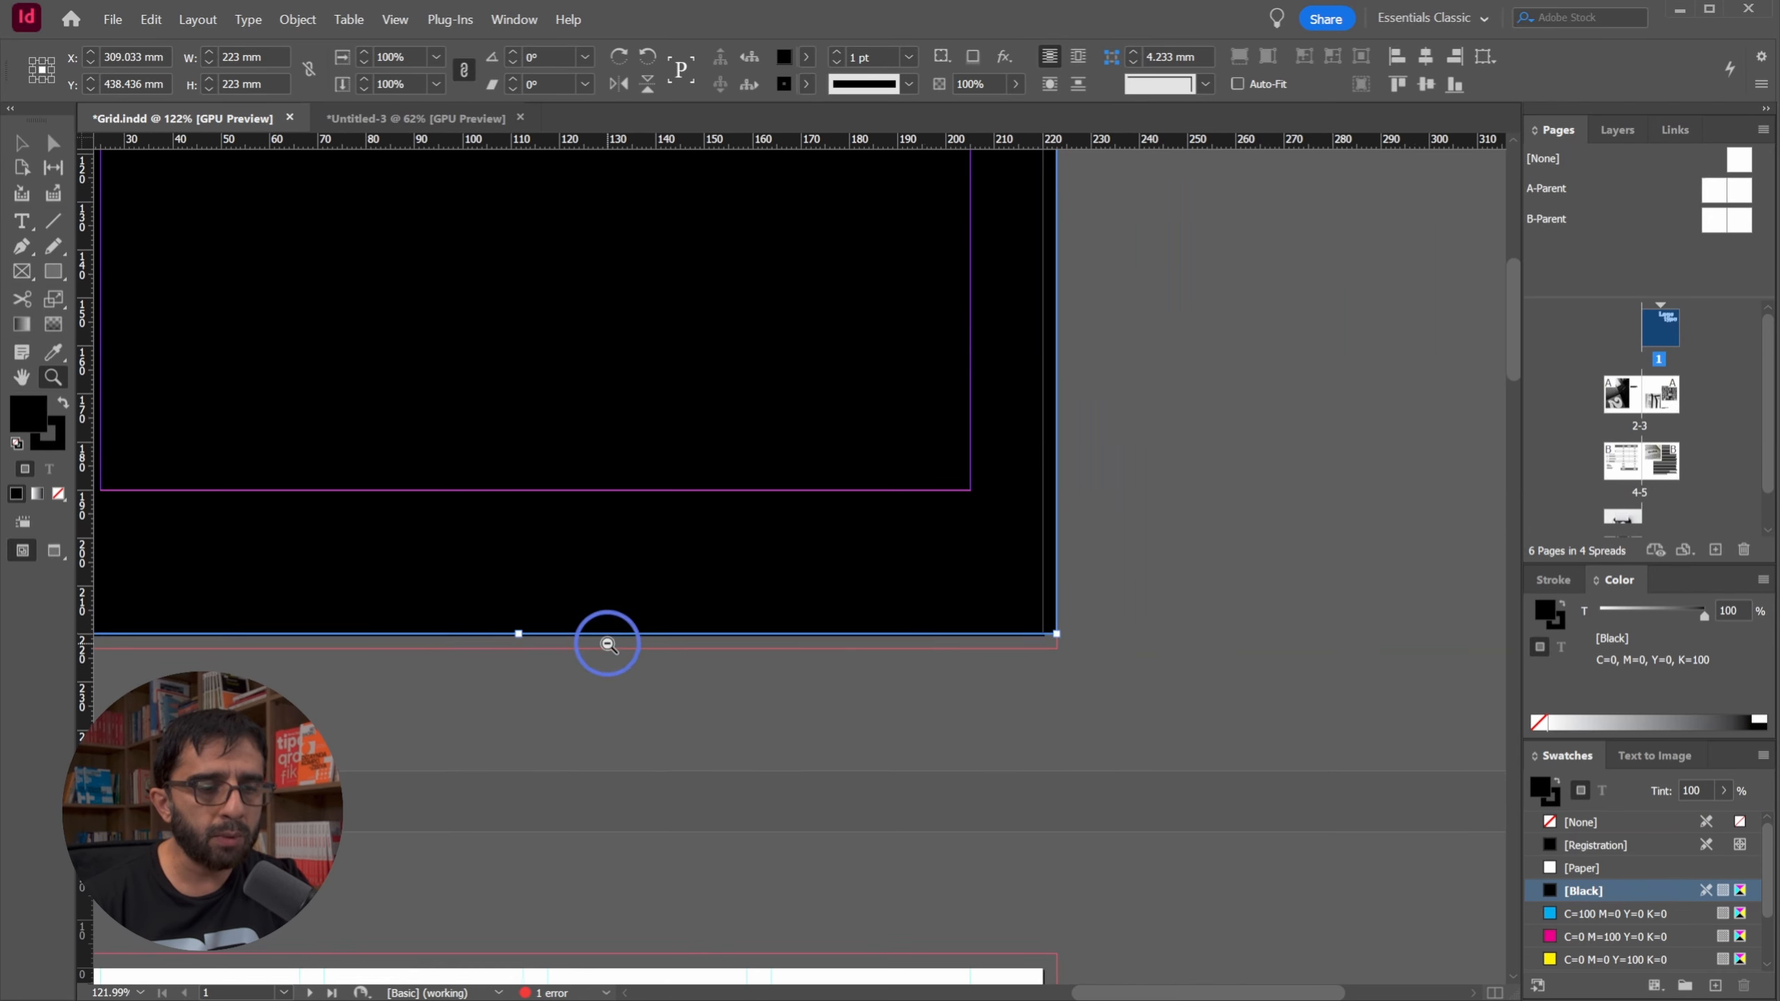
key(v)
drag(501, 662, 730, 650)
click(685, 696)
click(648, 617)
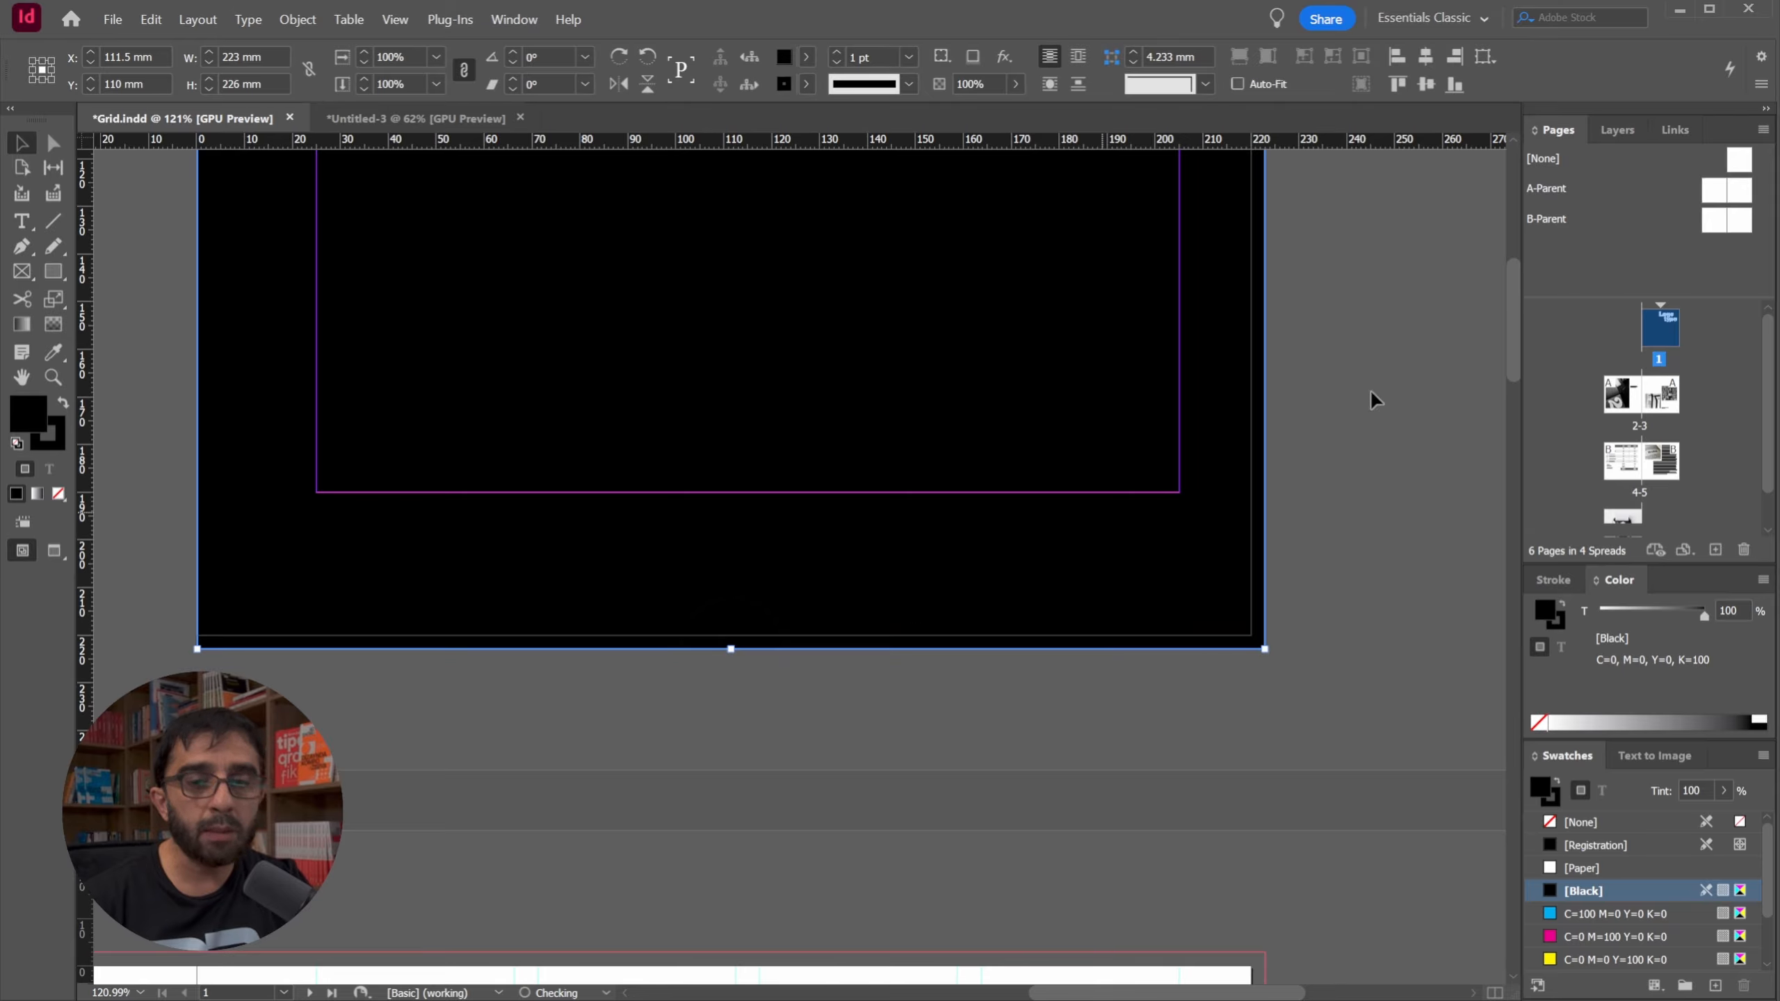
Remove the stroke from the cover's black background and deselect it.
key(x)
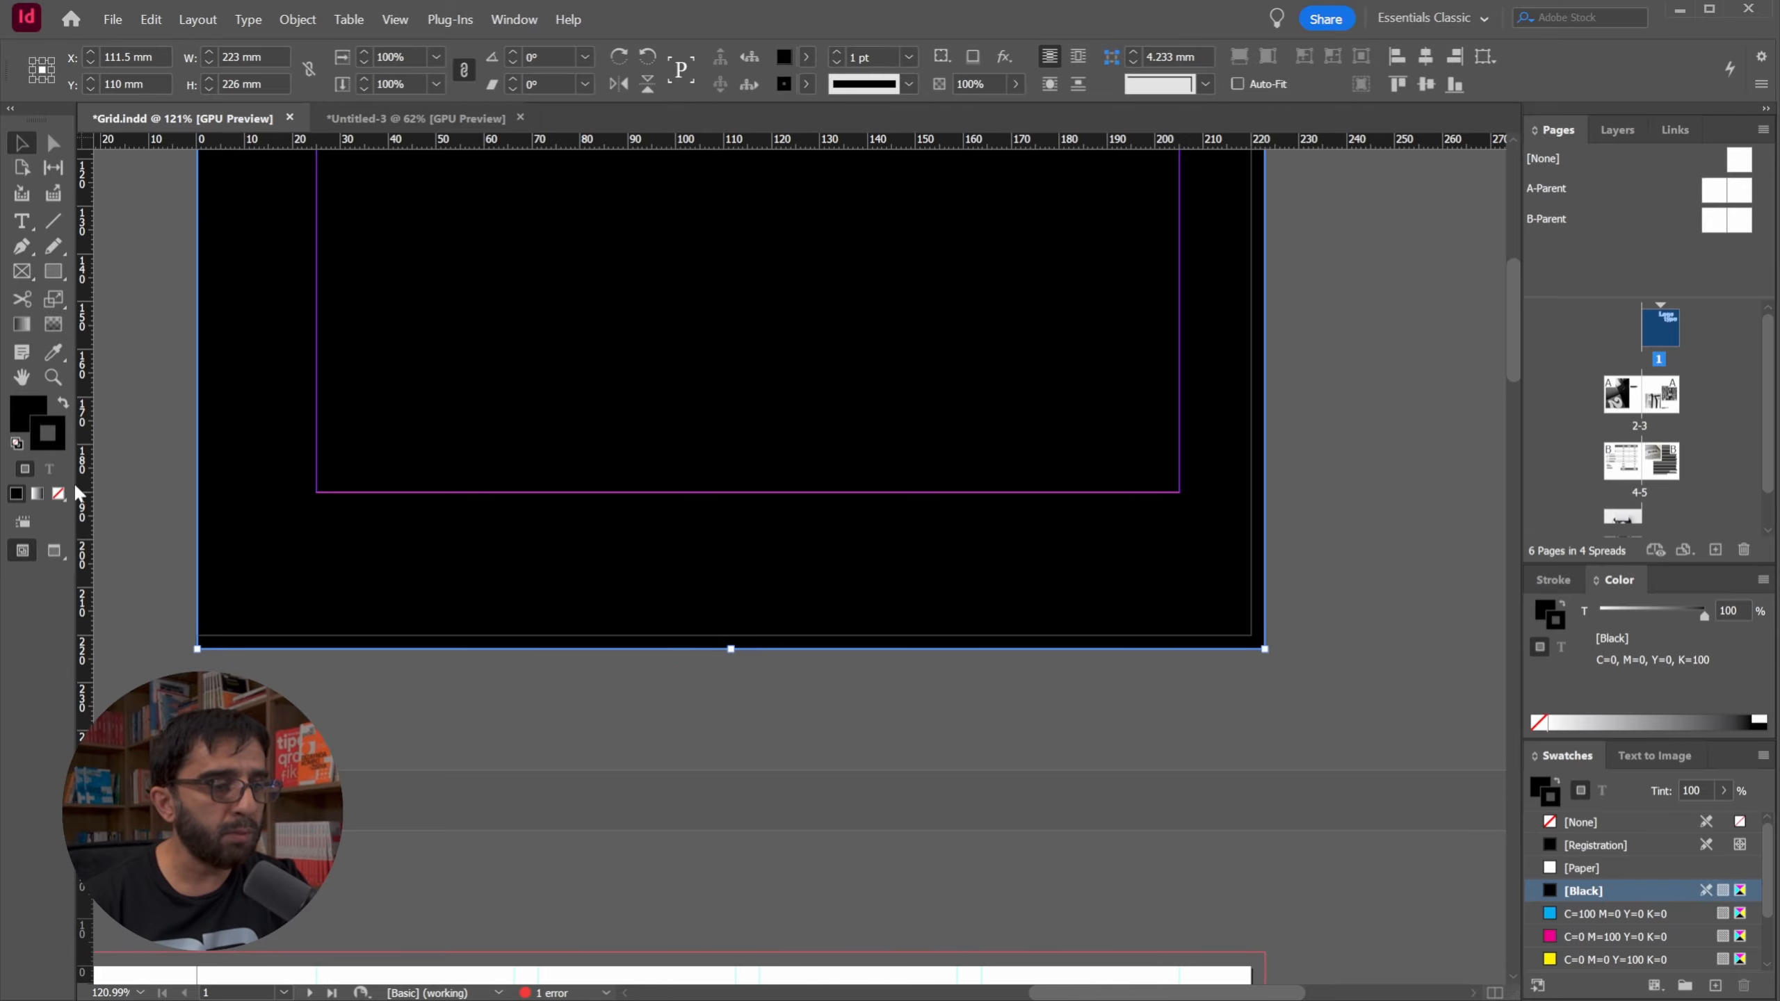
click(58, 495)
key(x)
click(634, 731)
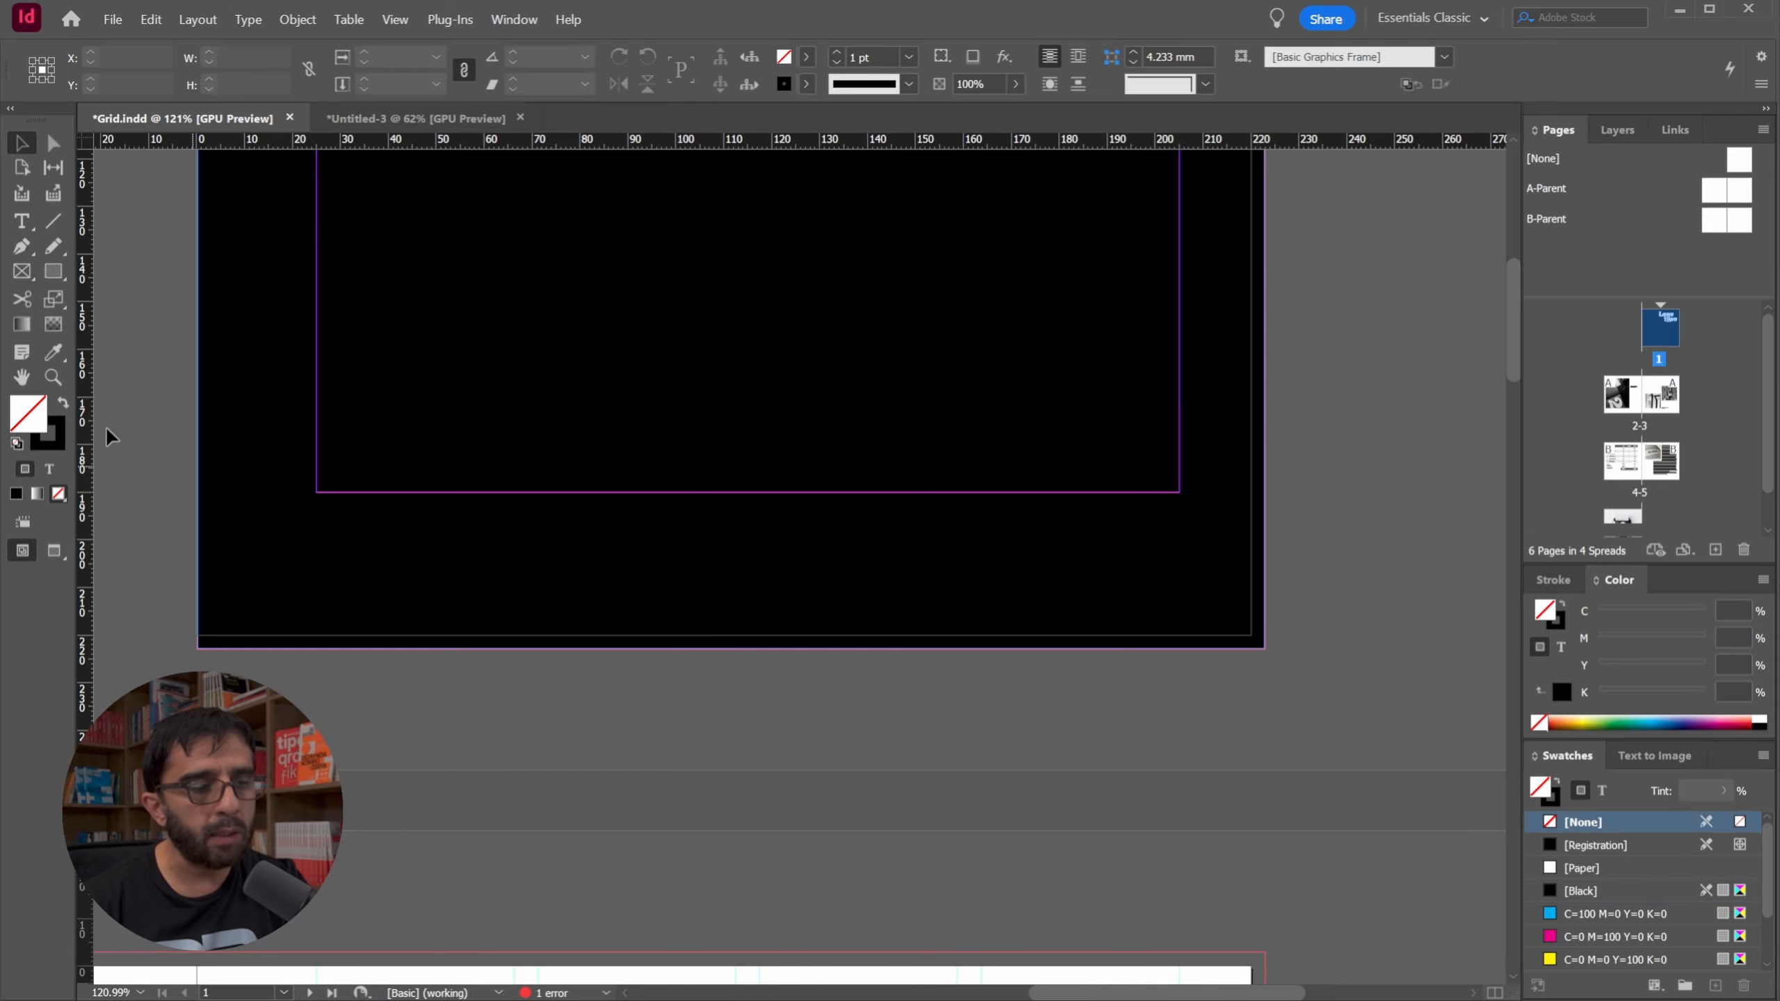
Check the whole cover and examine the background's upper-right corner up close against the bleed line.
drag(845, 605, 731, 611)
drag(650, 704, 846, 366)
drag(633, 627, 498, 588)
drag(726, 250, 621, 524)
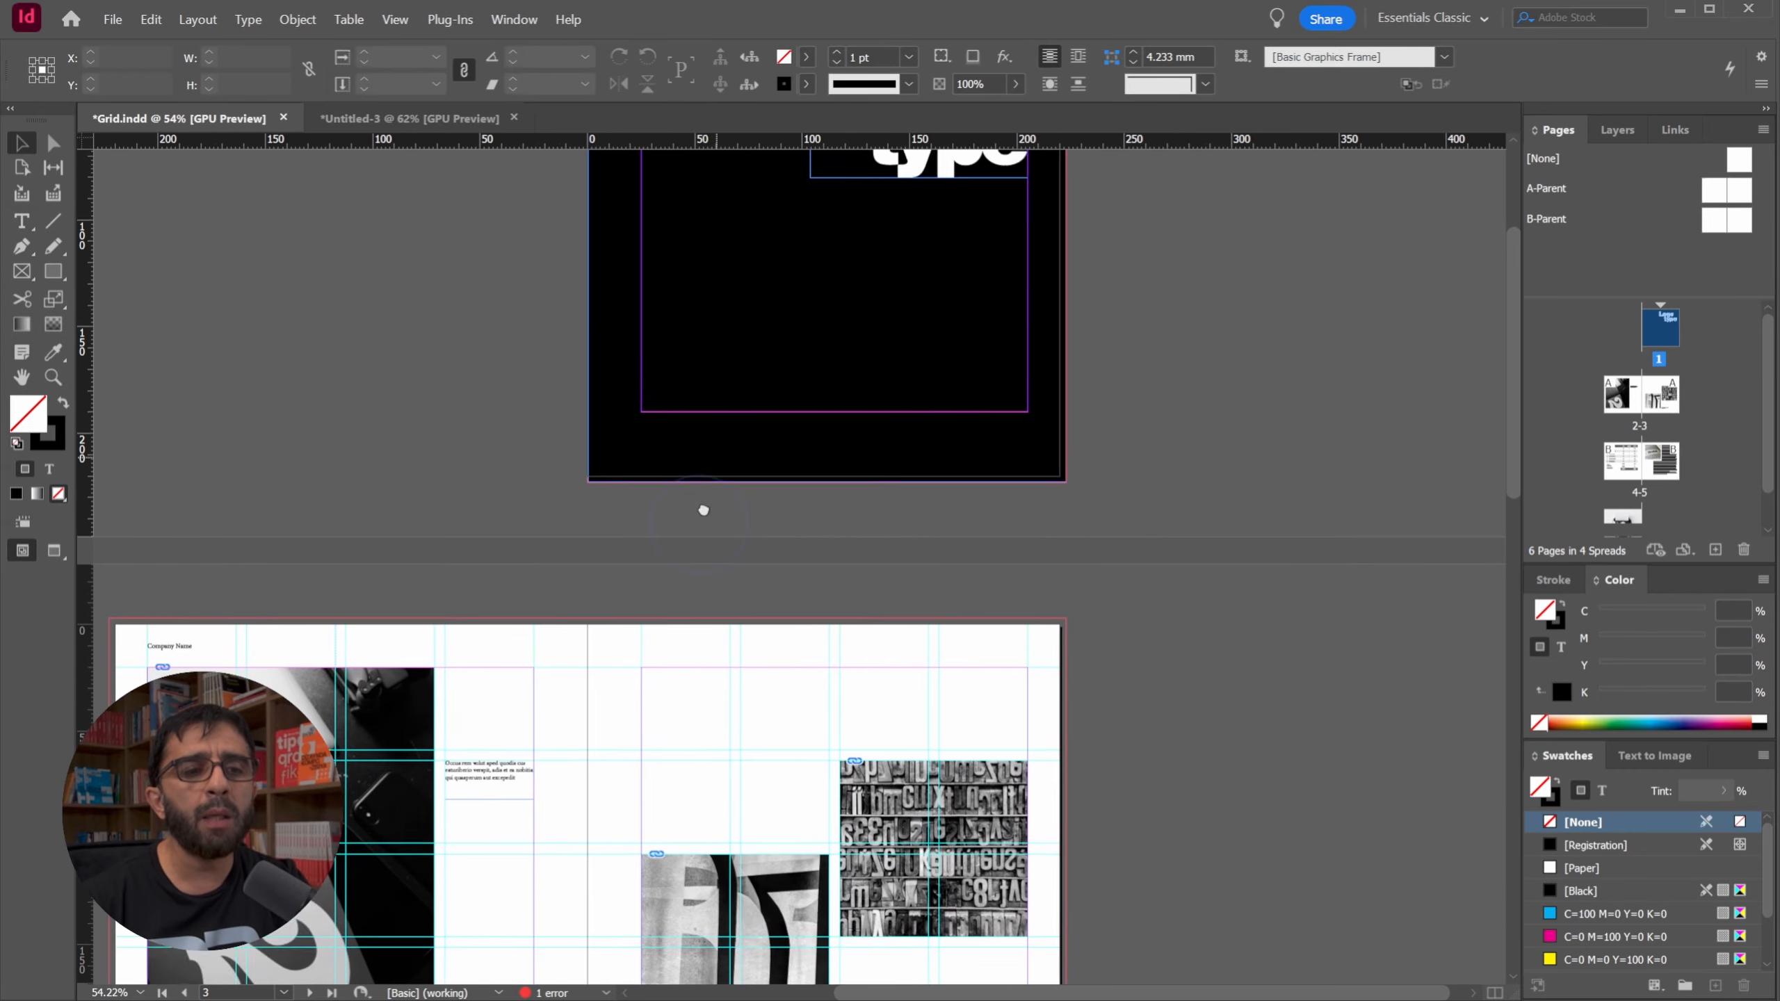
drag(743, 452, 707, 621)
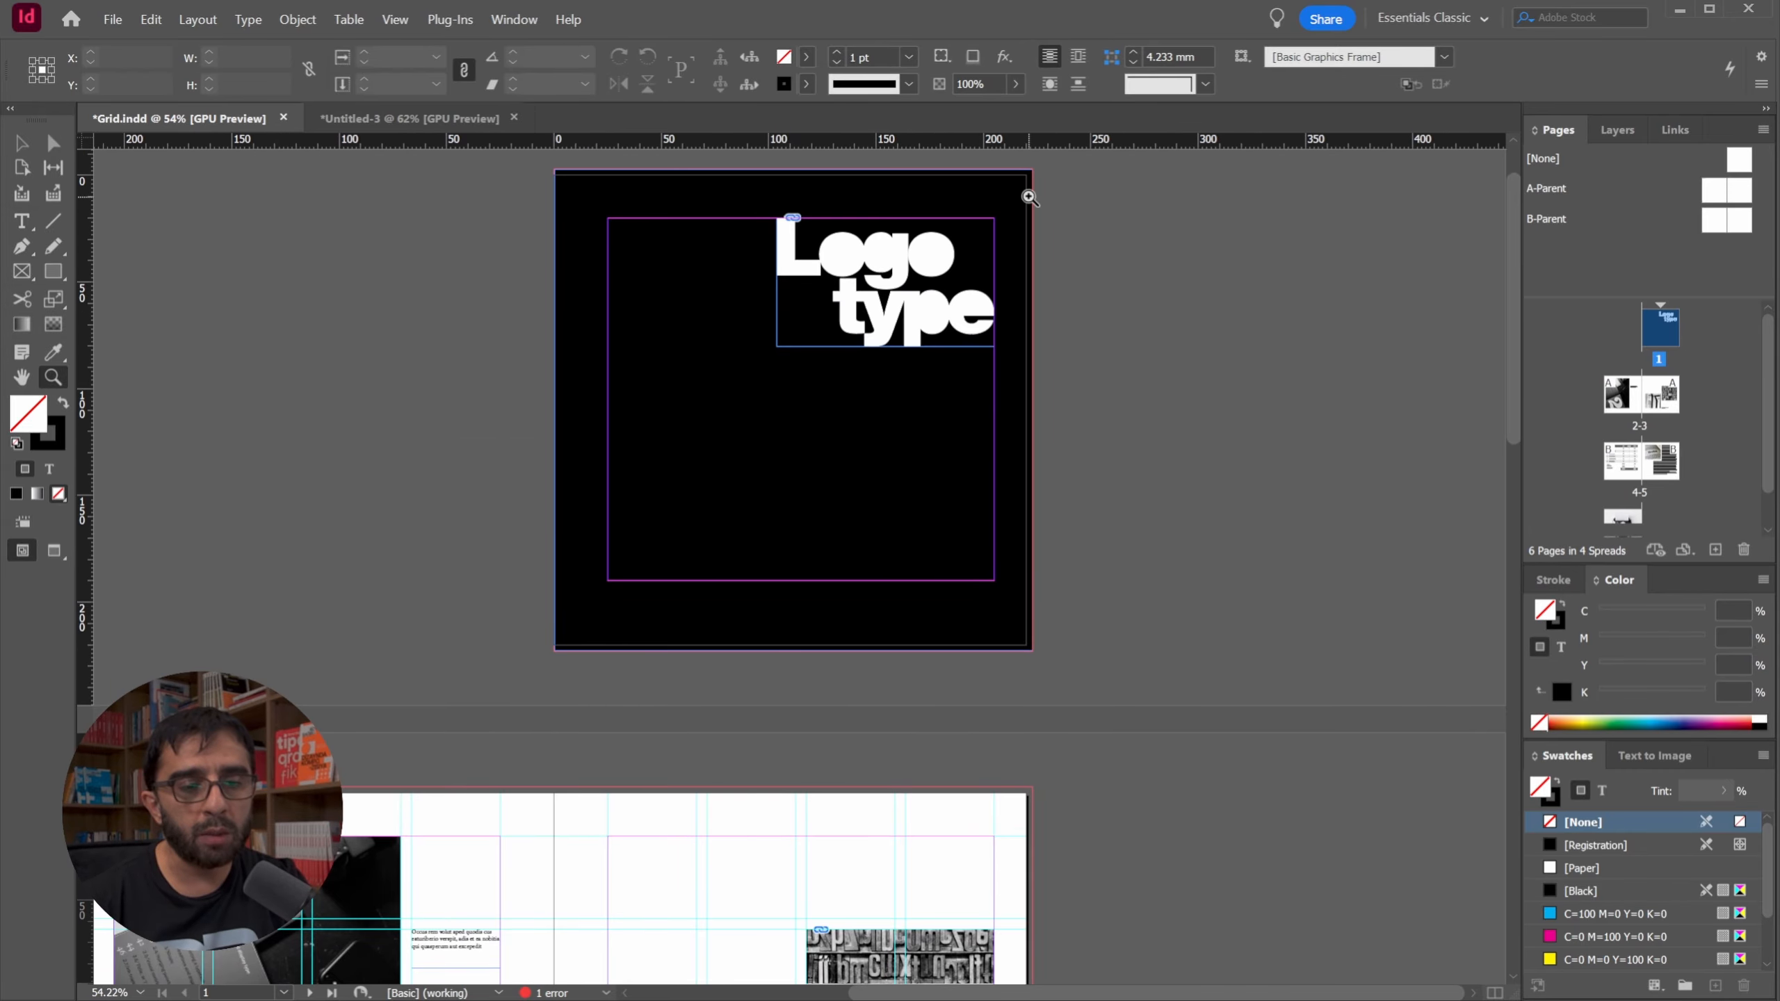
drag(1026, 203, 1090, 211)
drag(1052, 248, 1013, 372)
drag(965, 239, 1173, 245)
drag(784, 377, 790, 411)
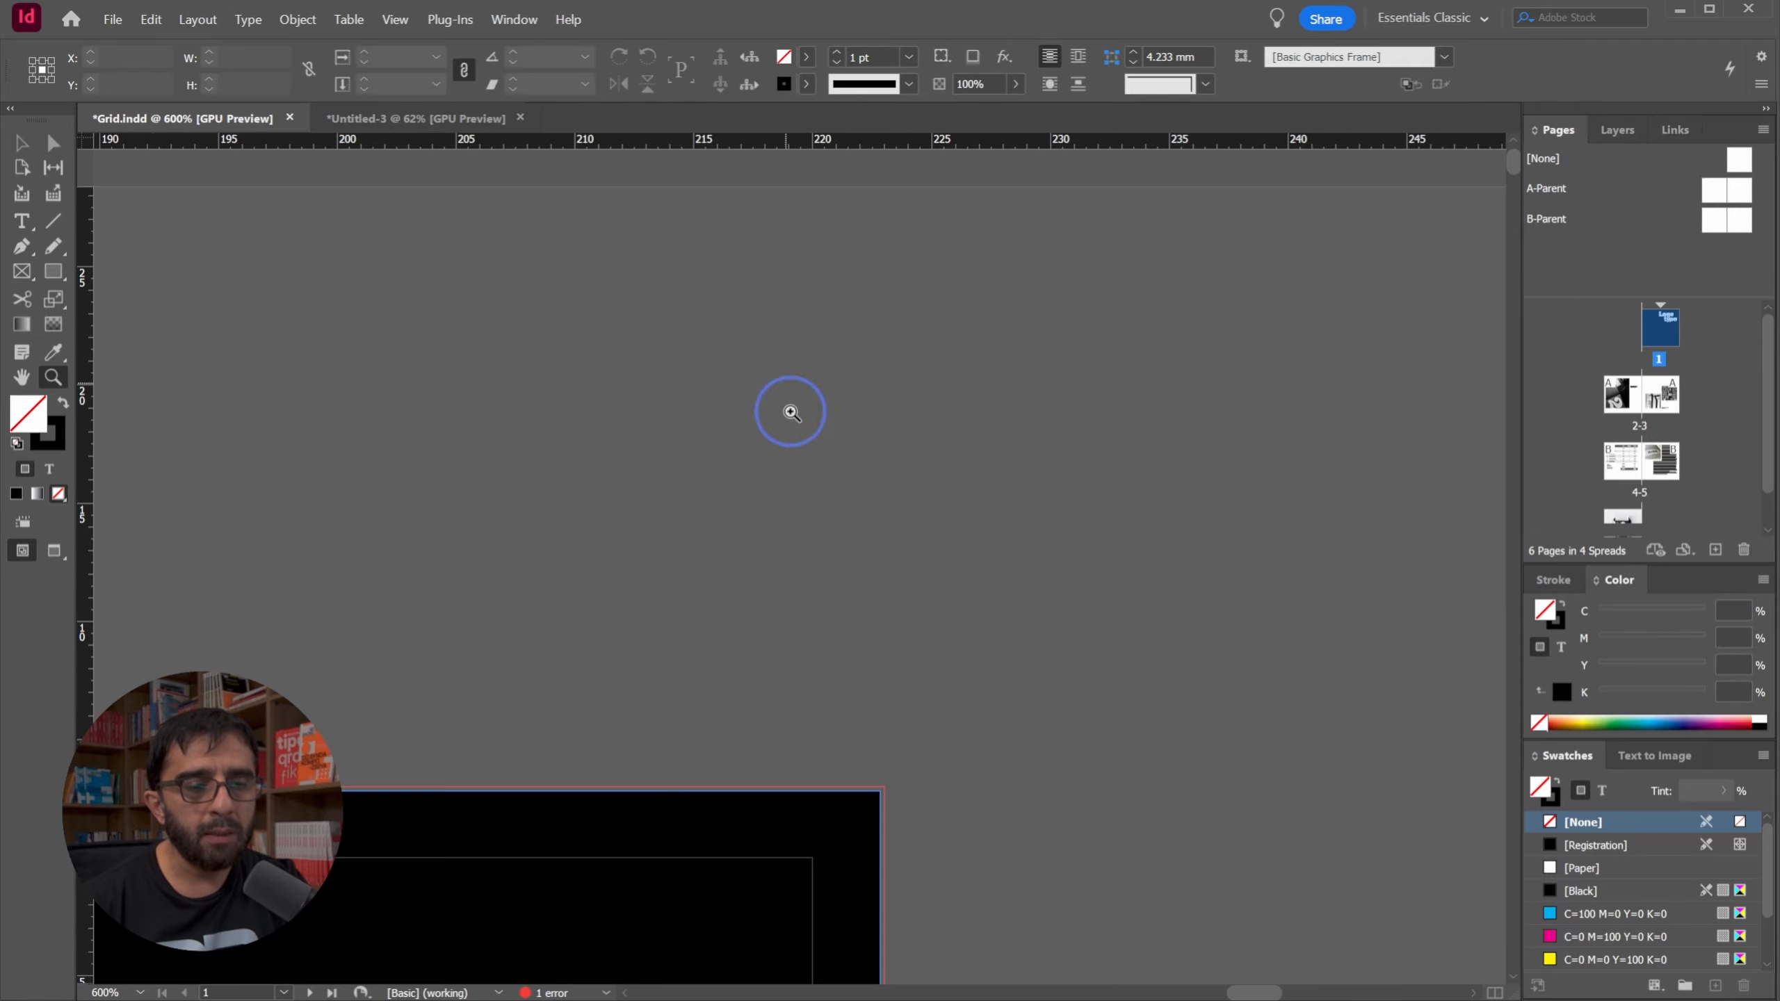
drag(864, 739, 851, 525)
click(778, 596)
click(877, 508)
drag(813, 399, 527, 429)
Widen the letterpress image frame on page 3 to the outer page edge, 102.5 mm wide, and fill the frame proportionally.
drag(771, 547, 1082, 393)
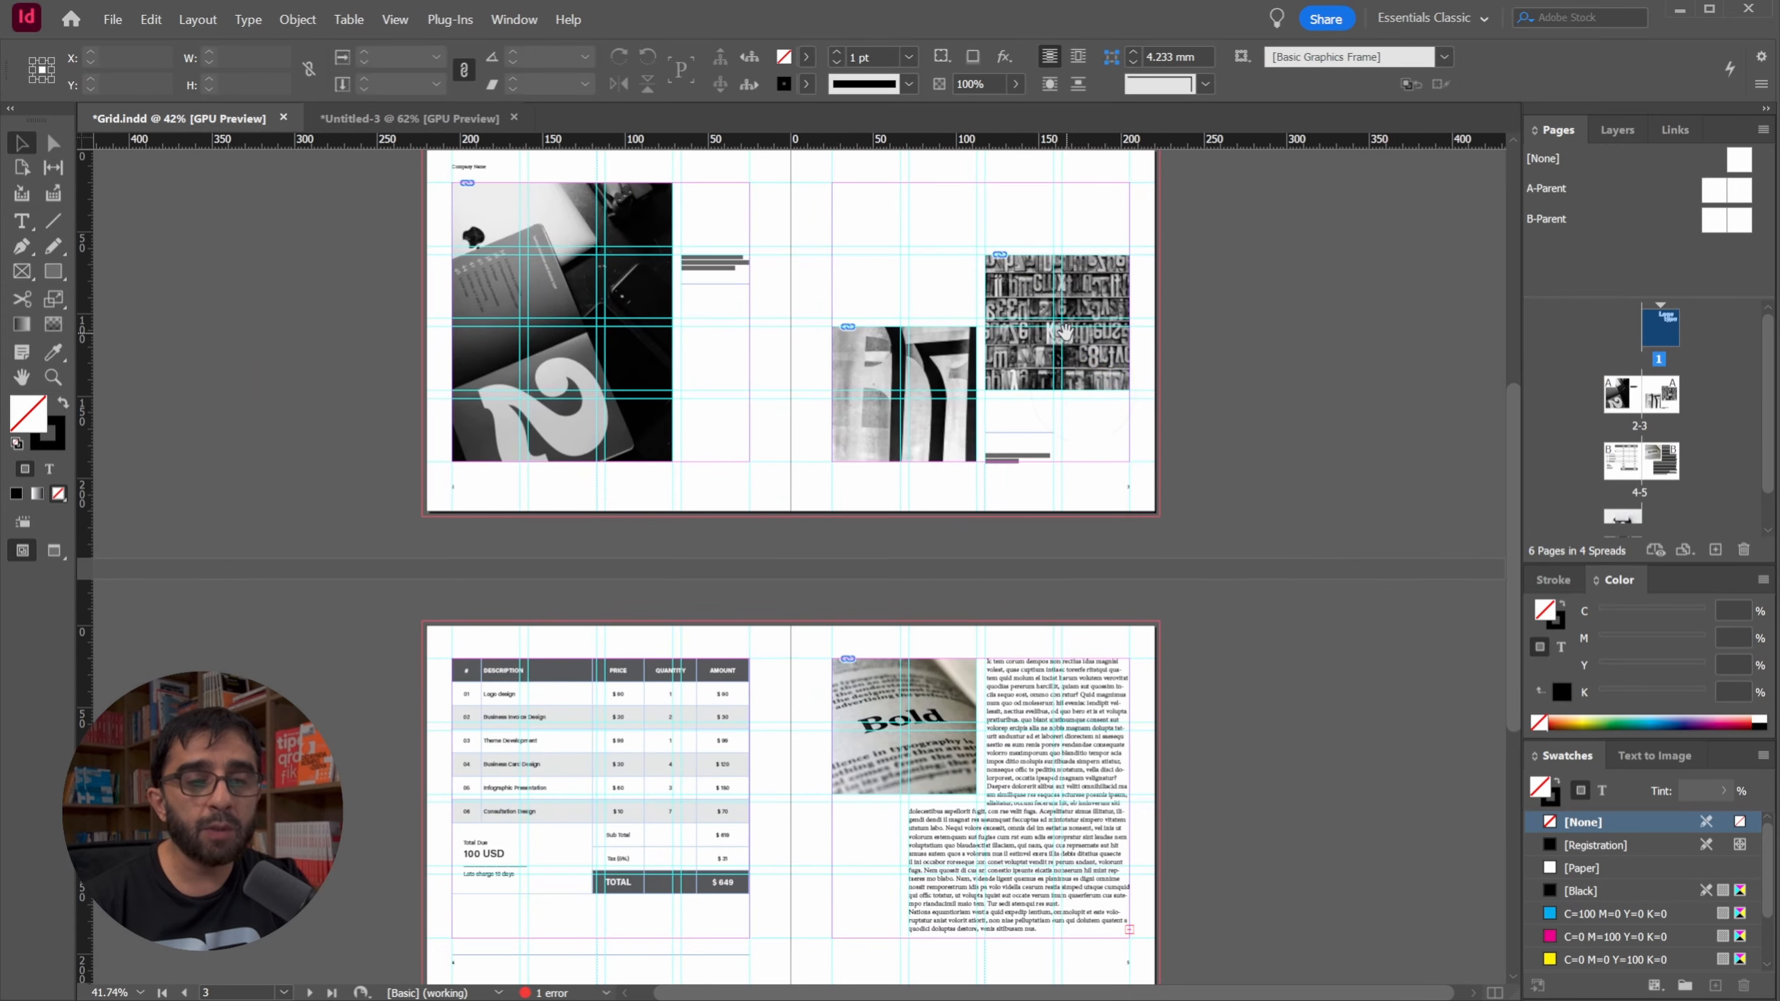
drag(869, 319, 850, 693)
drag(1062, 678, 1057, 737)
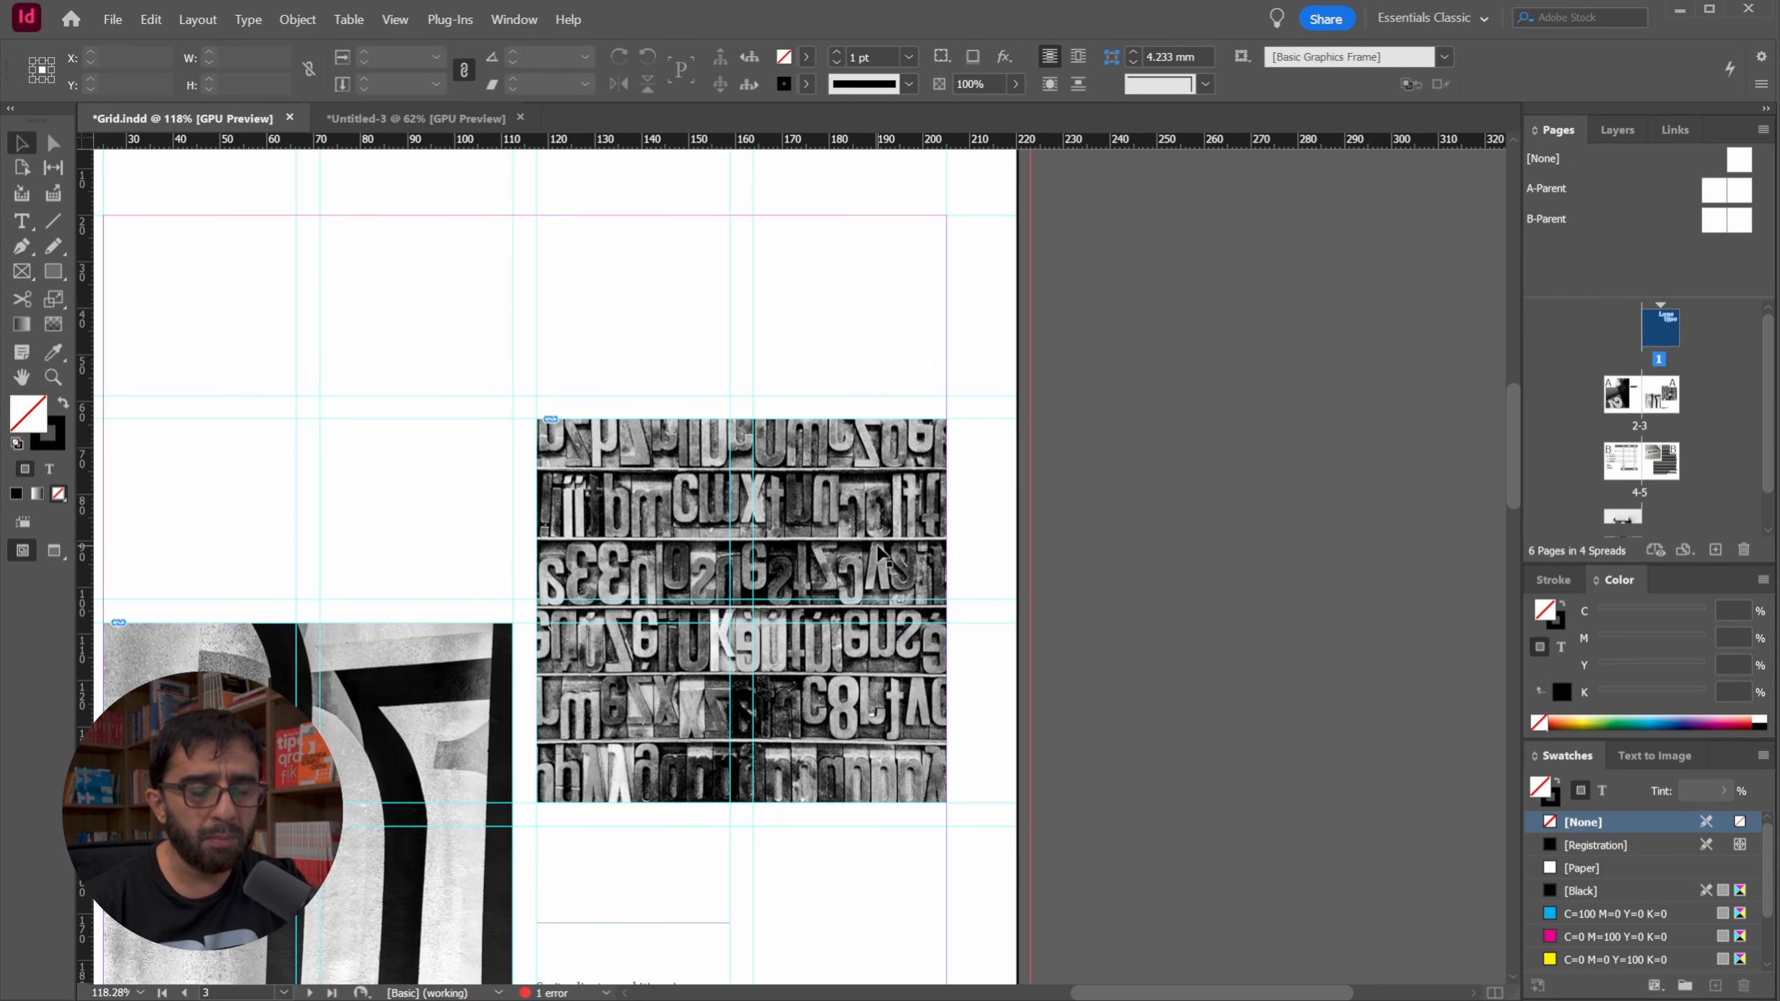
drag(876, 520, 892, 491)
click(899, 487)
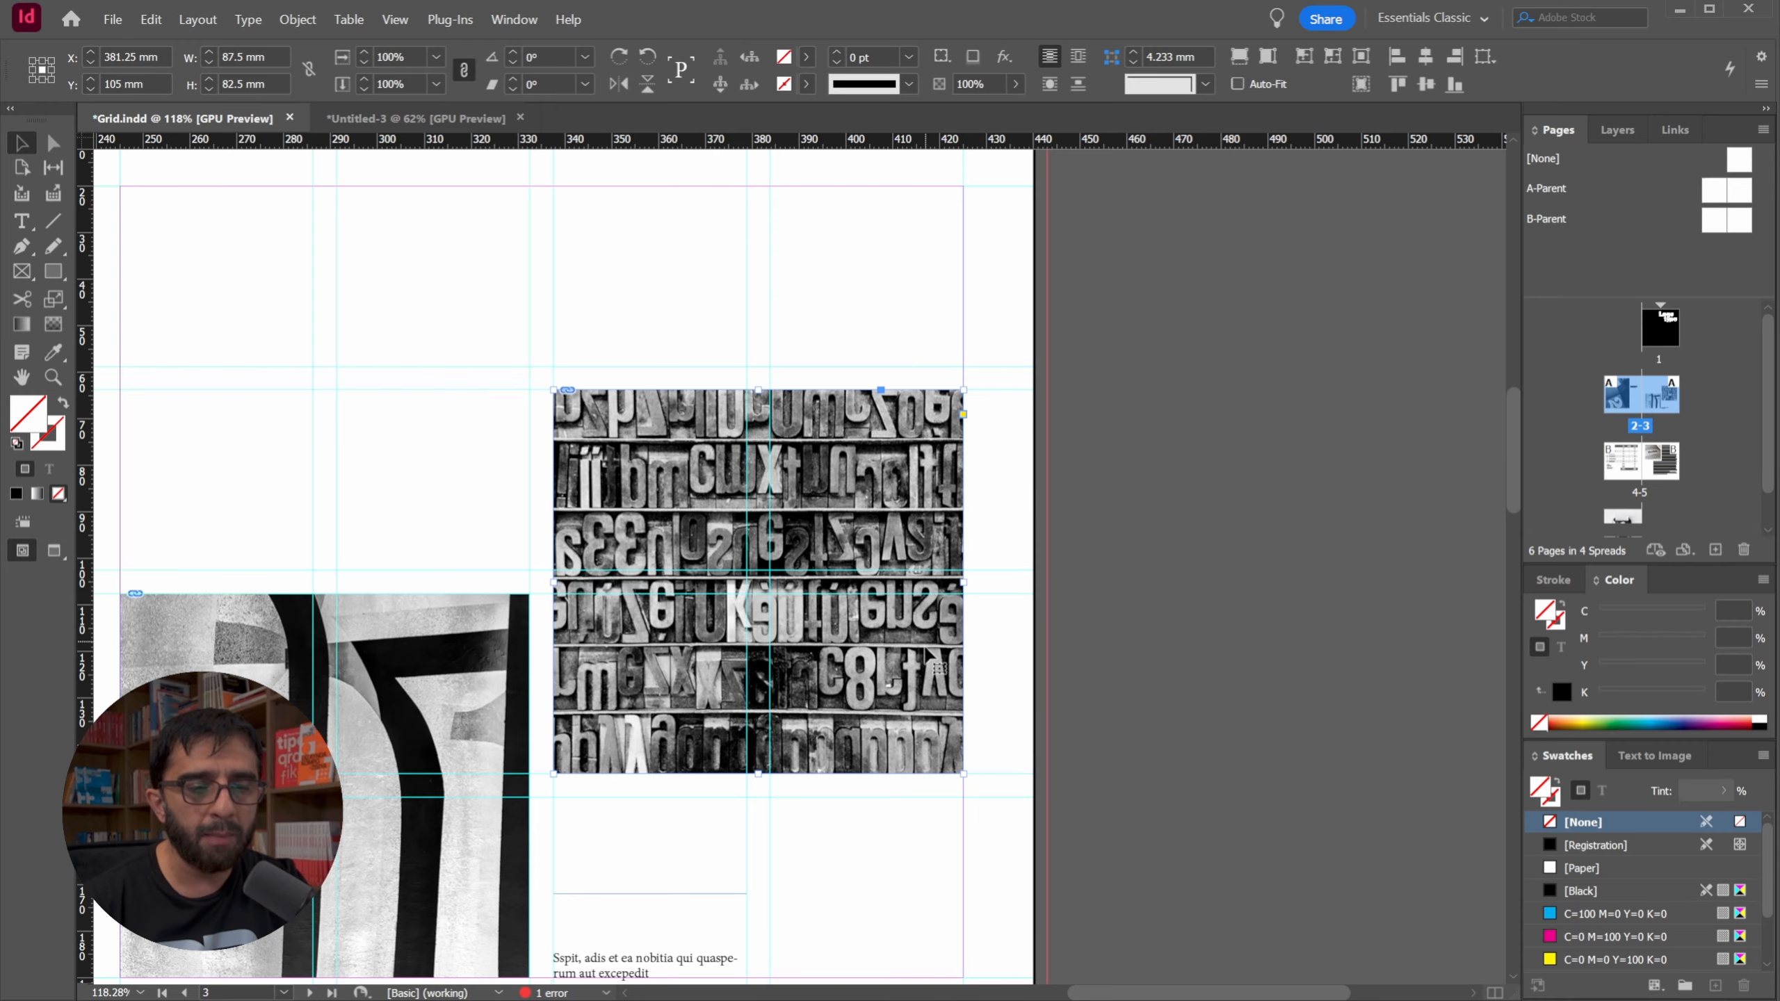
drag(1025, 575, 1028, 576)
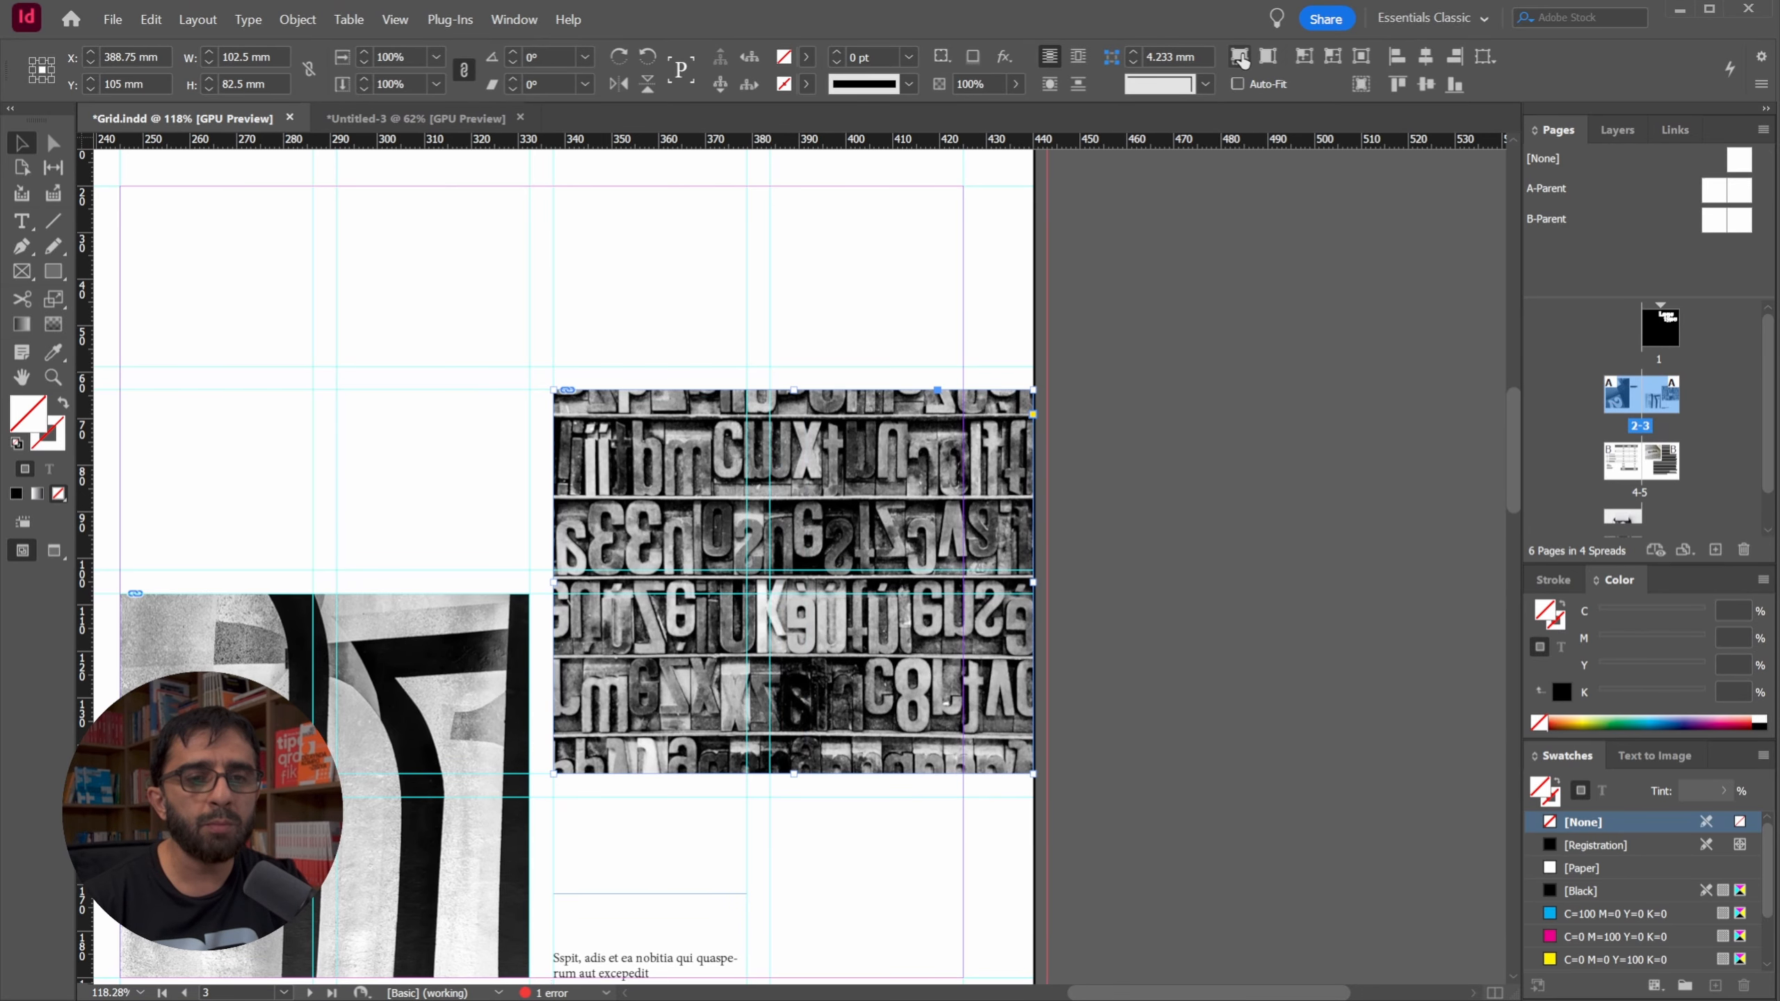
click(1240, 55)
click(1081, 477)
Extend the page 3 letterpress image past the outer page edge to the bleed line, with the picture filling the frame.
key(z)
drag(1162, 511, 1198, 457)
click(1148, 484)
key(v)
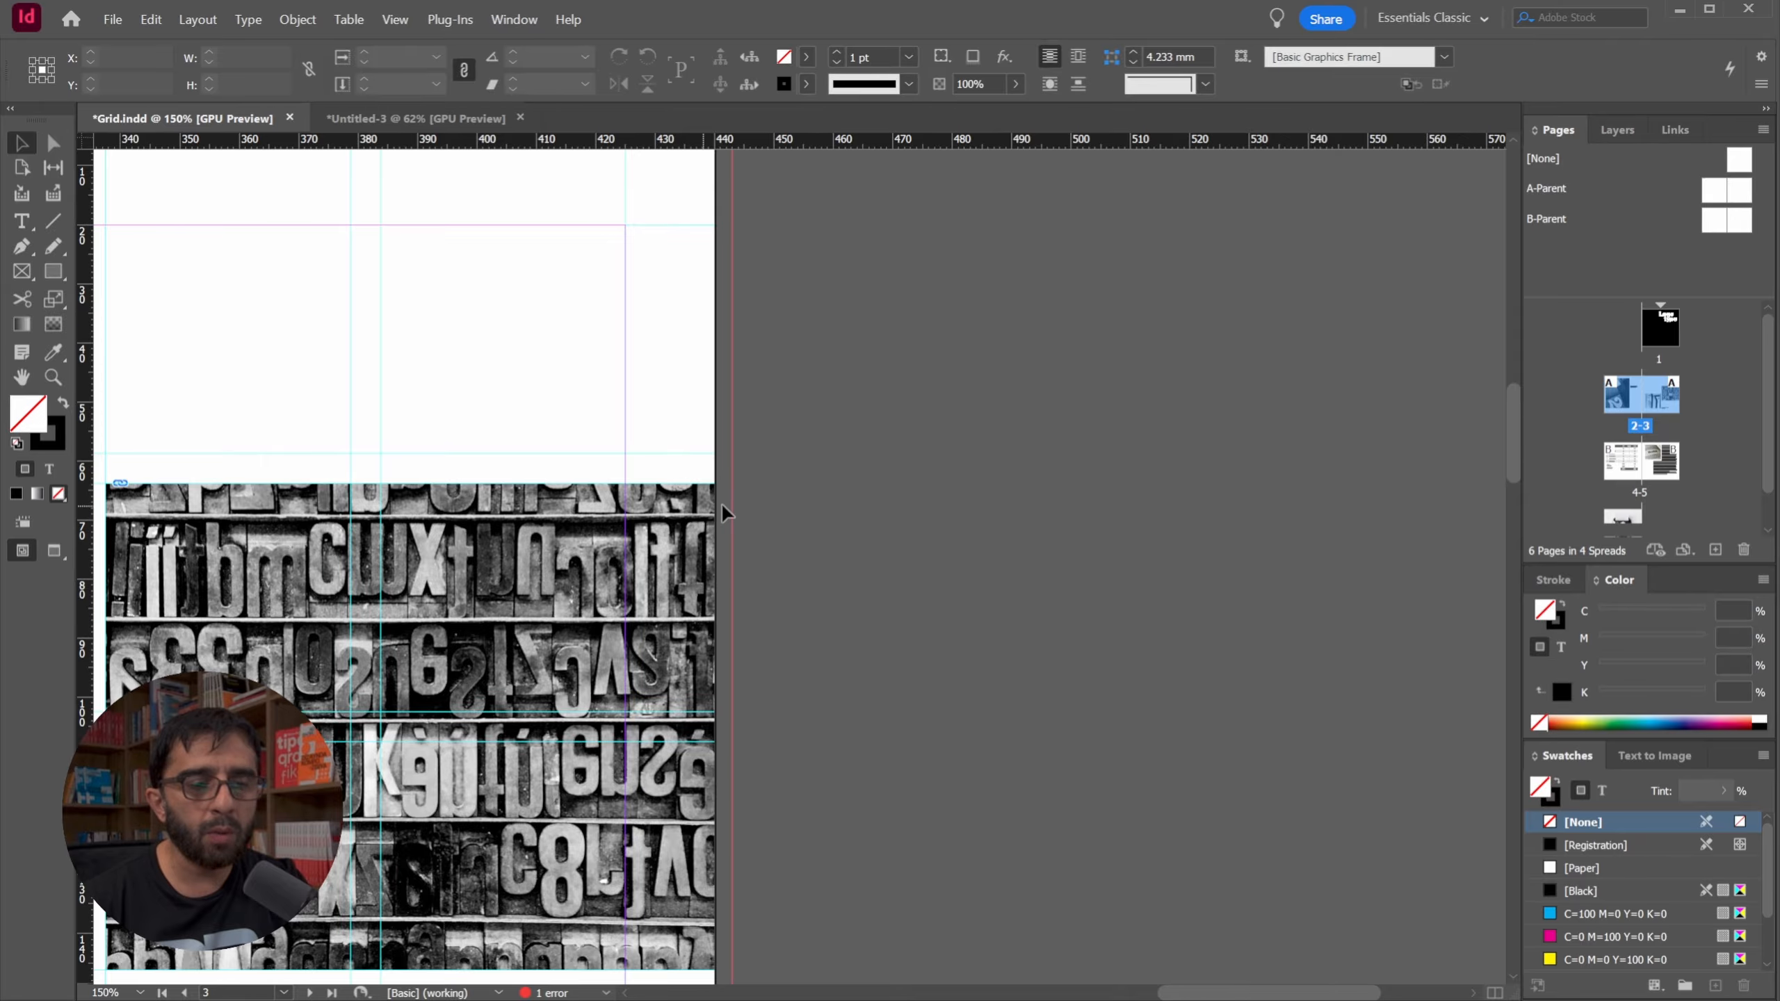
drag(721, 502, 826, 417)
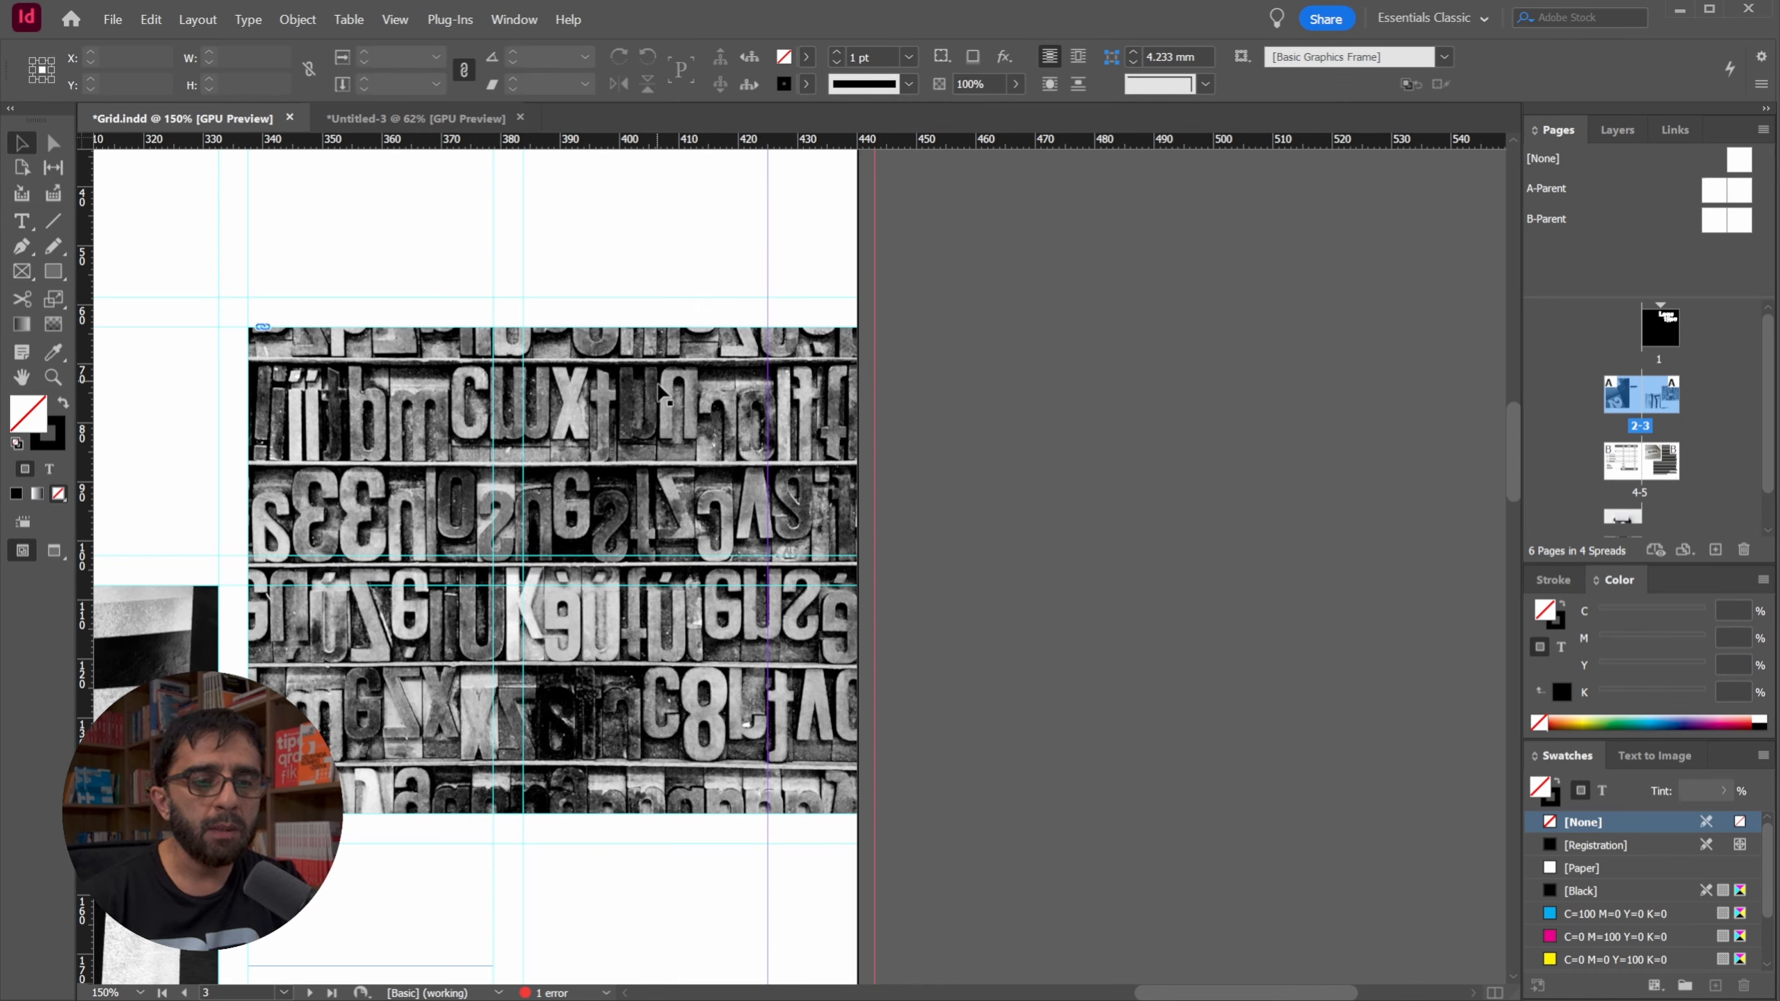
click(778, 396)
drag(858, 570, 874, 565)
click(1118, 499)
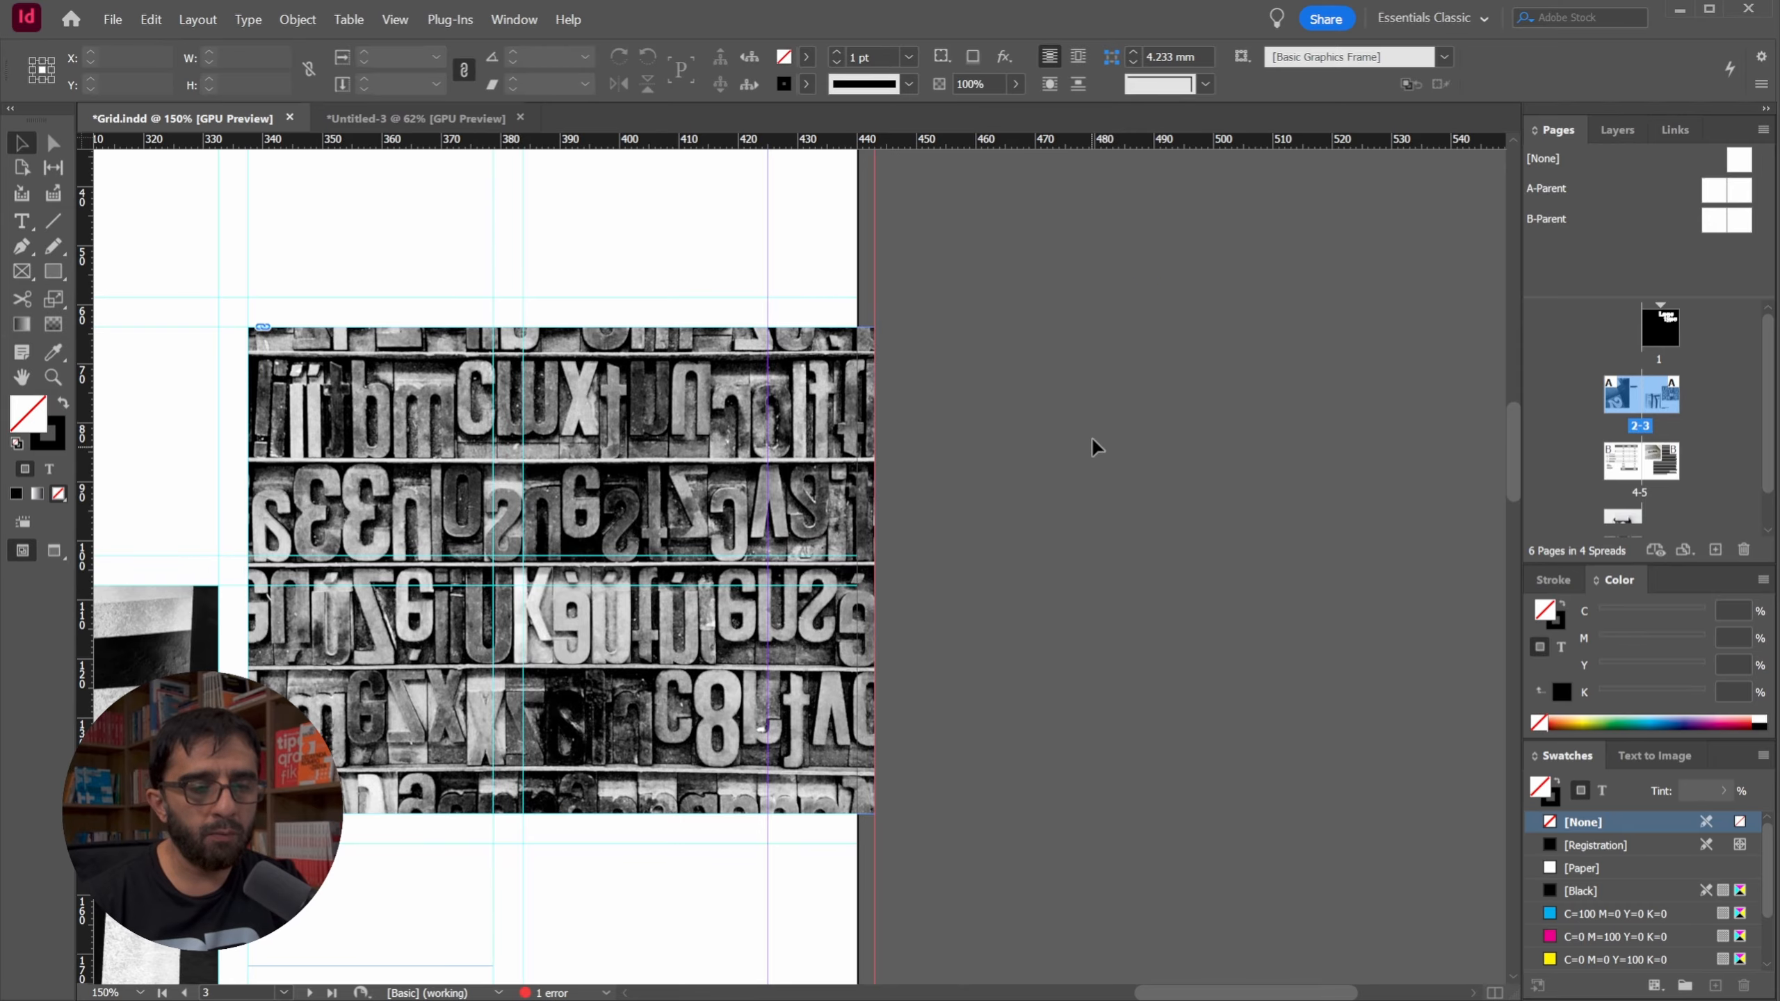
Review the bleed area around the cover, the pages 2-3 spread and the pages 4-5 spread.
key(z)
drag(1093, 438, 790, 463)
scroll(789, 463, down, 6)
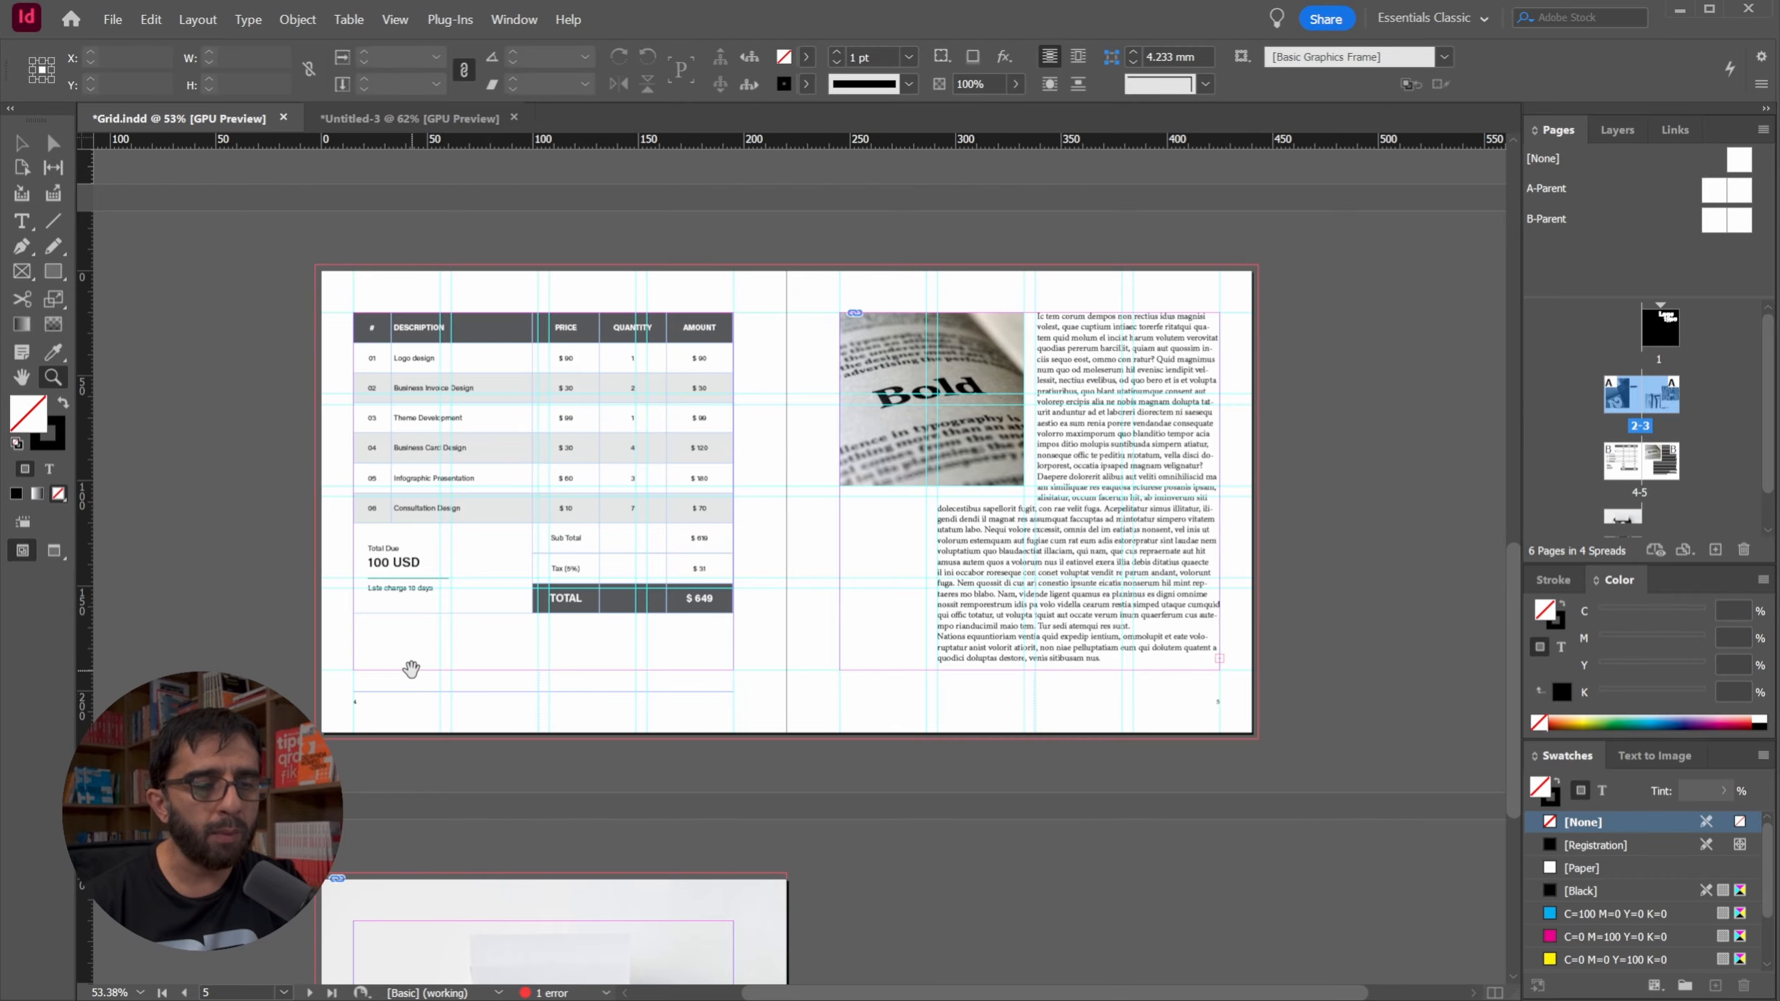
scroll(429, 405, up, 6)
scroll(797, 598, up, 4)
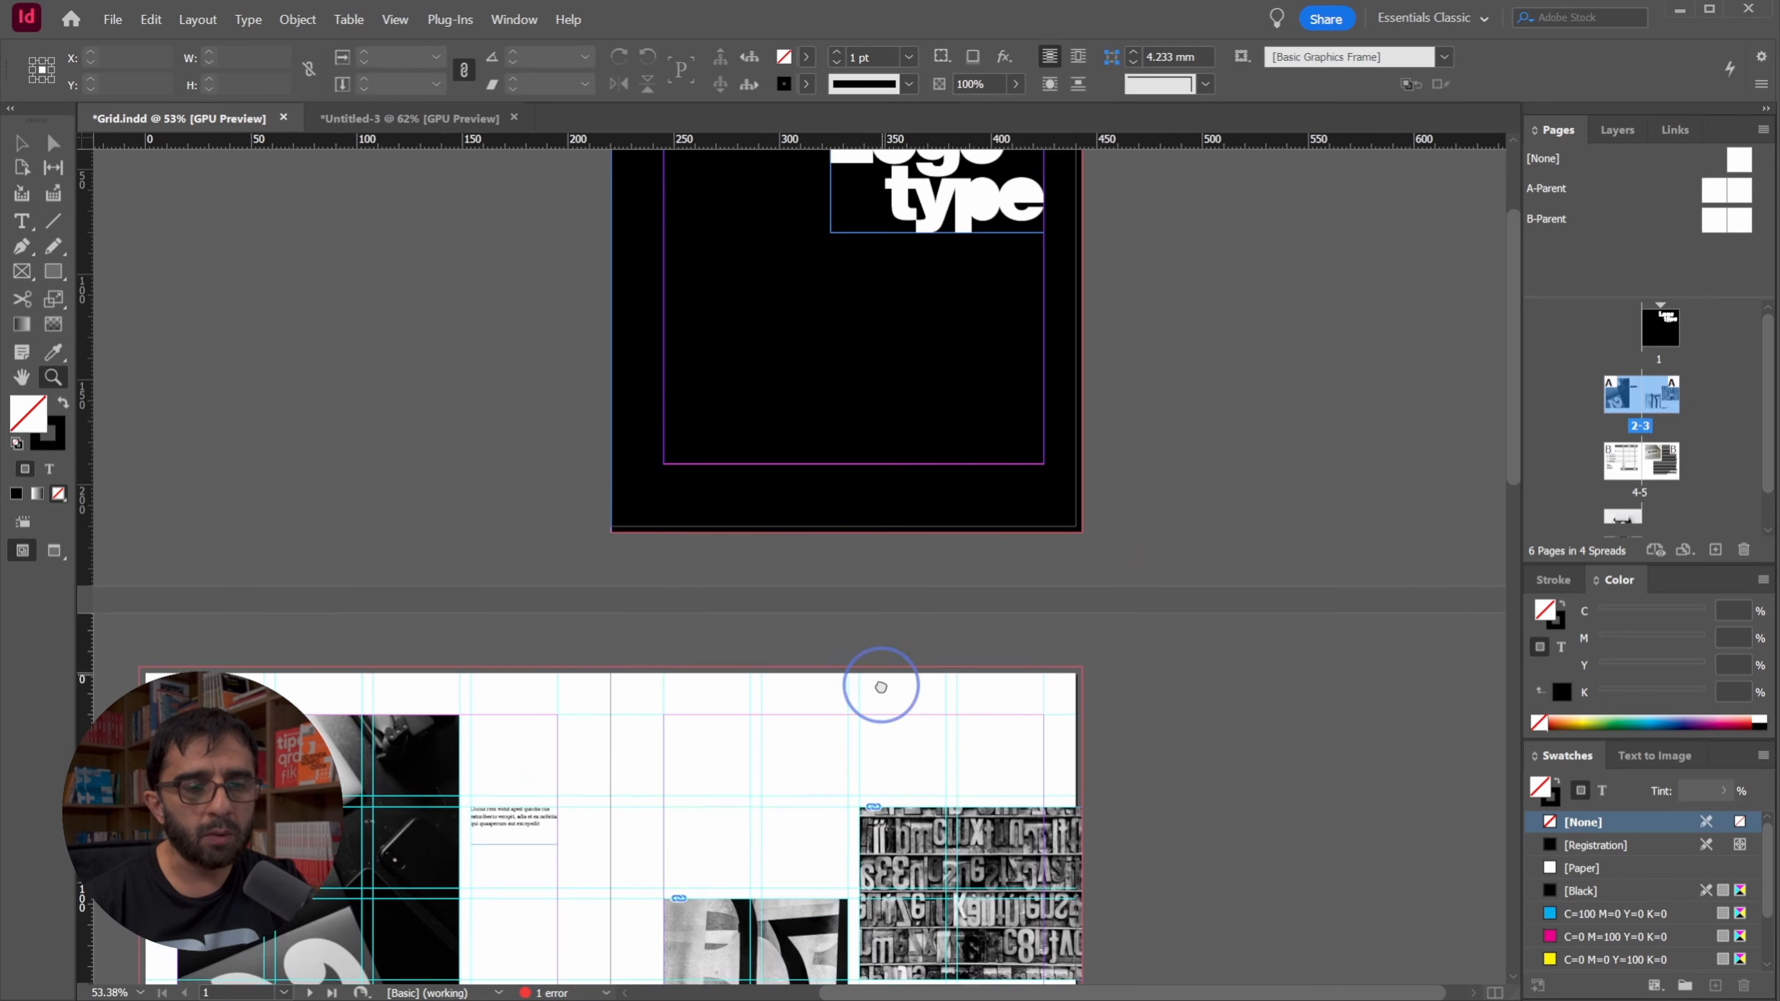
scroll(878, 684, down, 3)
scroll(1108, 477, up, 4)
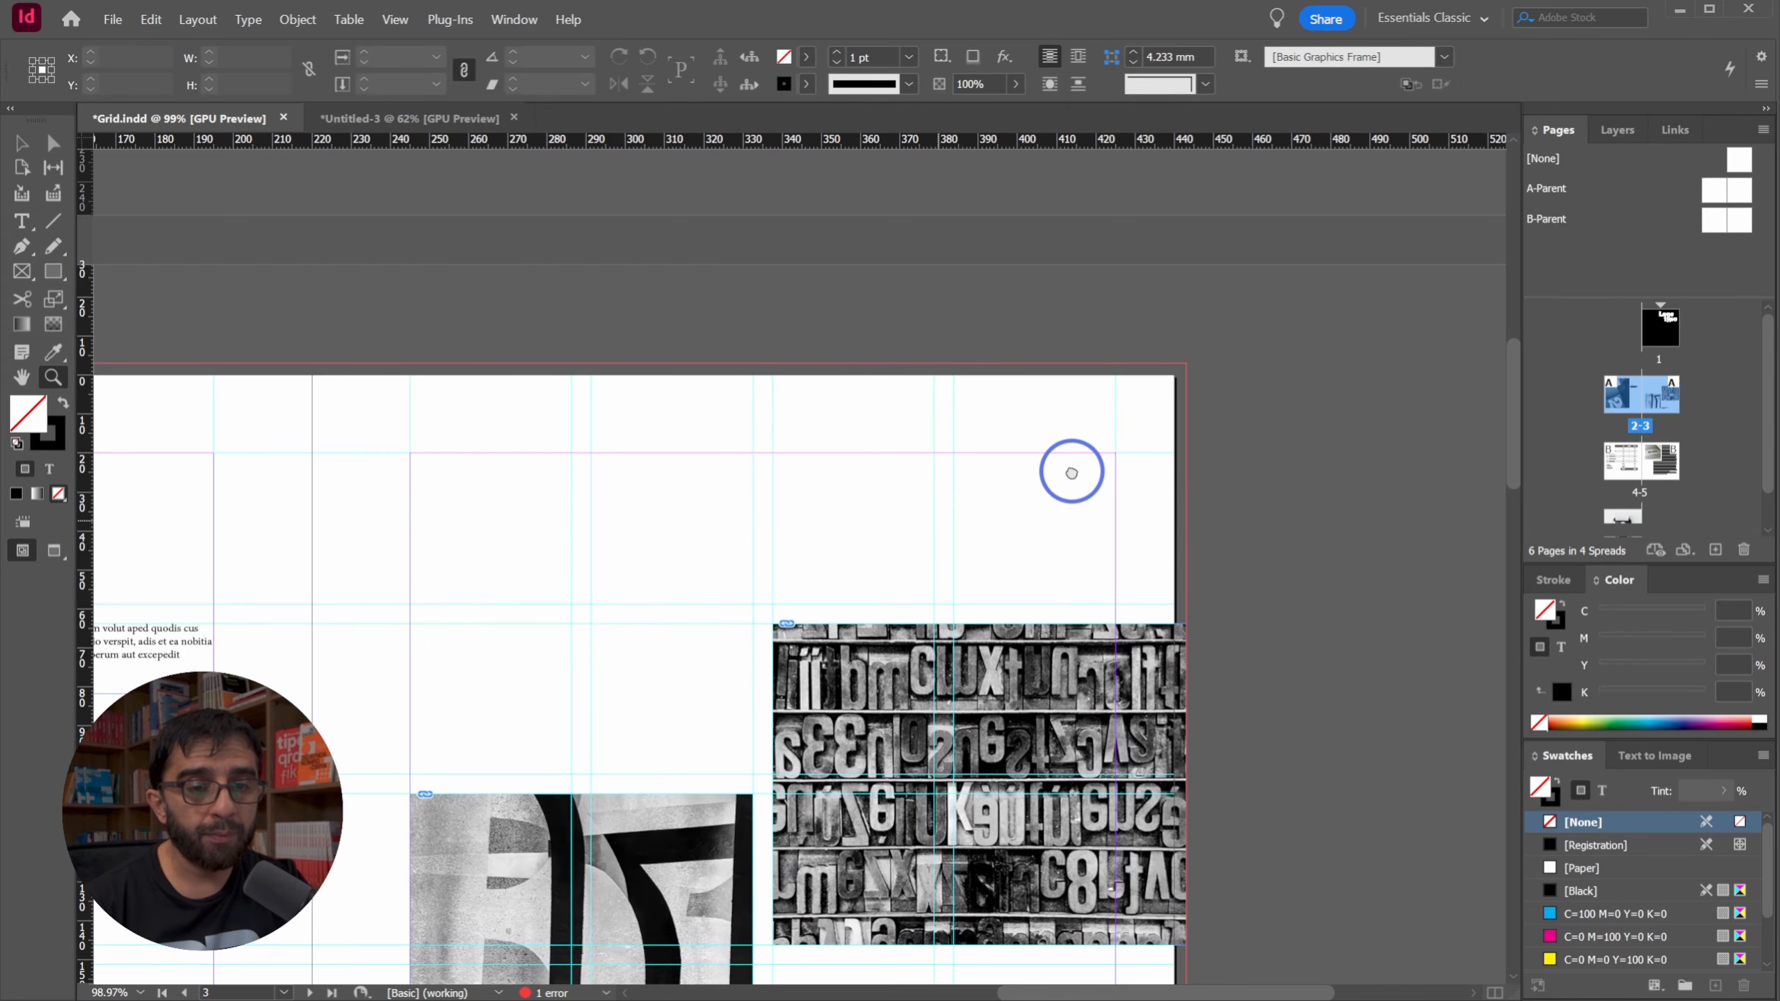
Draw a horizontal line about 195 mm long along page 3's top margin to the outer page edge, and preview the spread.
click(53, 221)
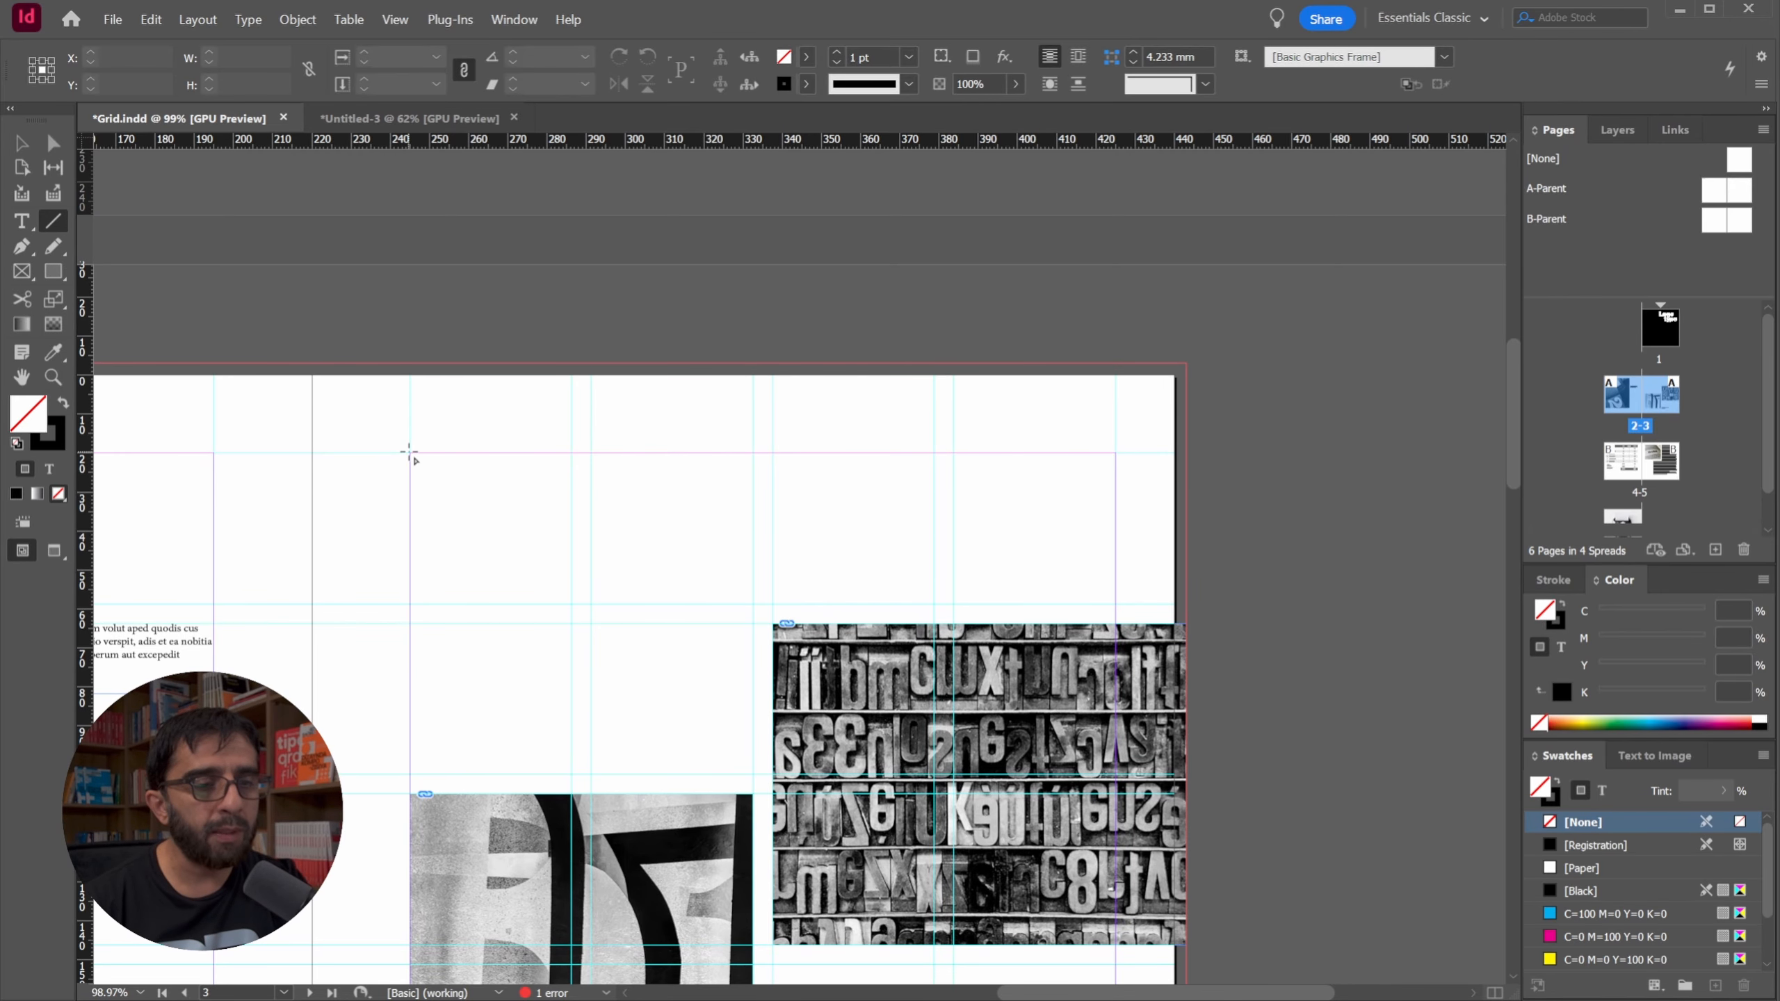
drag(409, 452, 1175, 486)
key(v)
click(1239, 414)
key(w)
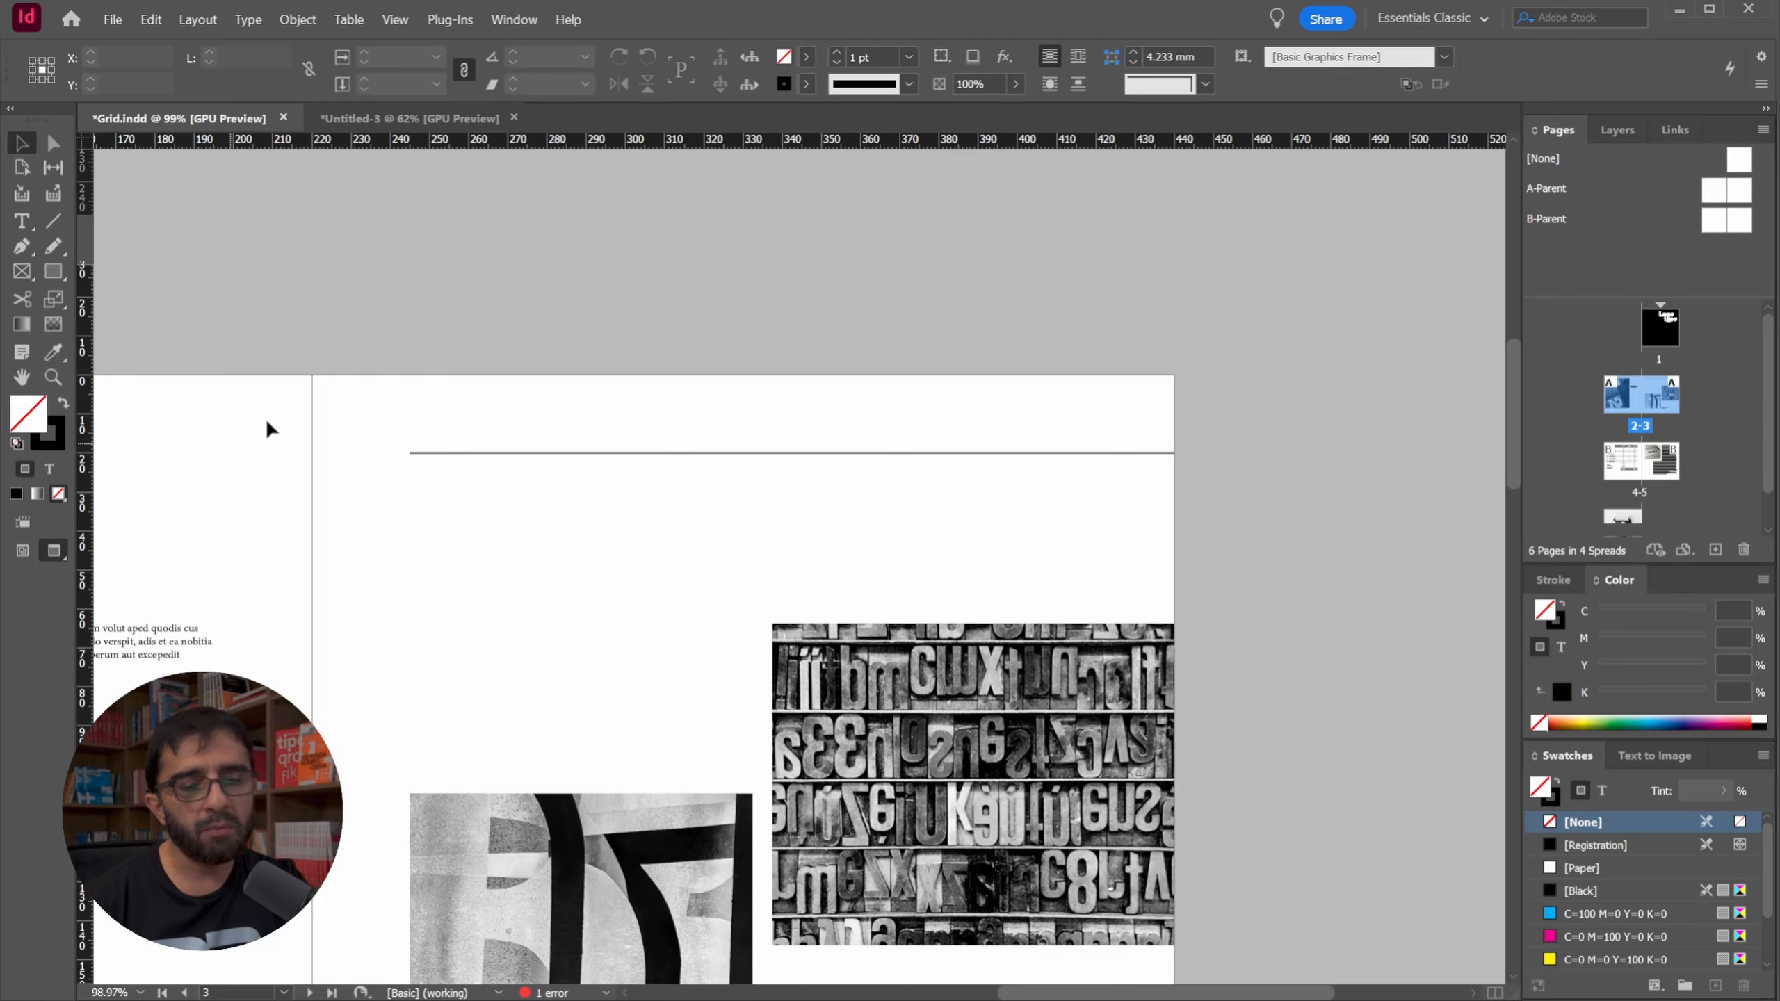
key(w)
Extend the outer end of page 3's top line past the page edge to the bleed line, keeping it horizontal.
key(z)
drag(1140, 425, 988, 465)
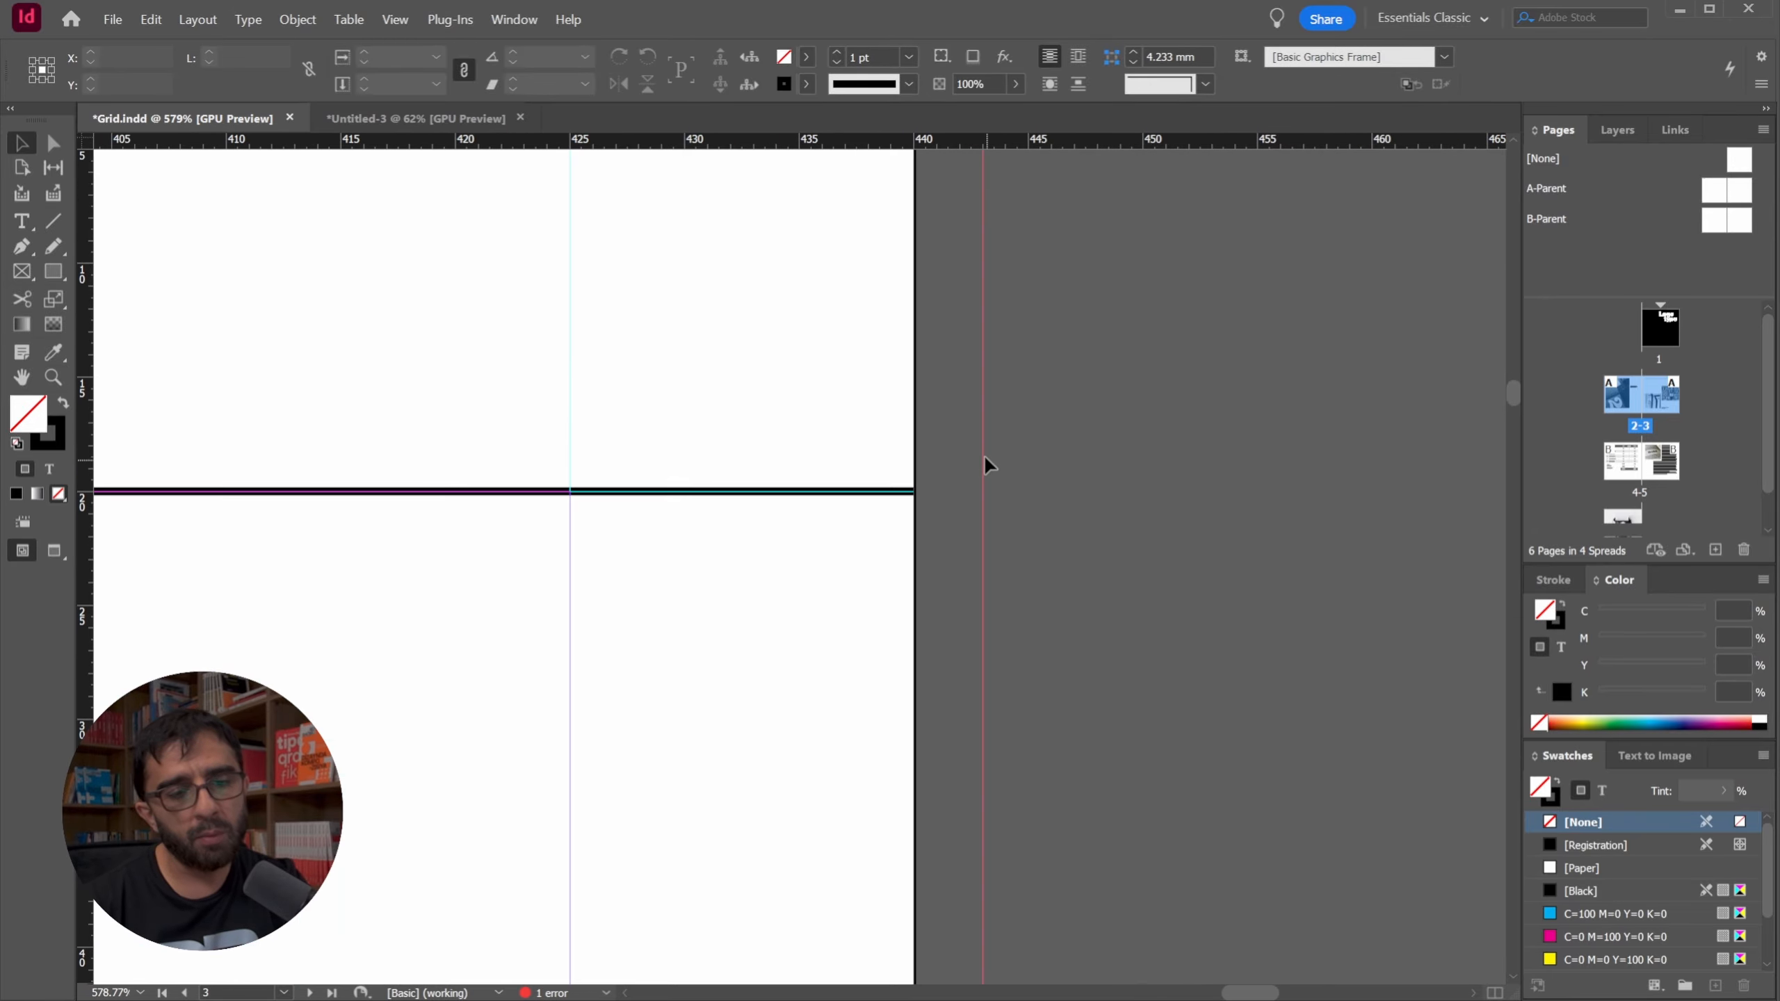
click(910, 491)
shift+click(981, 497)
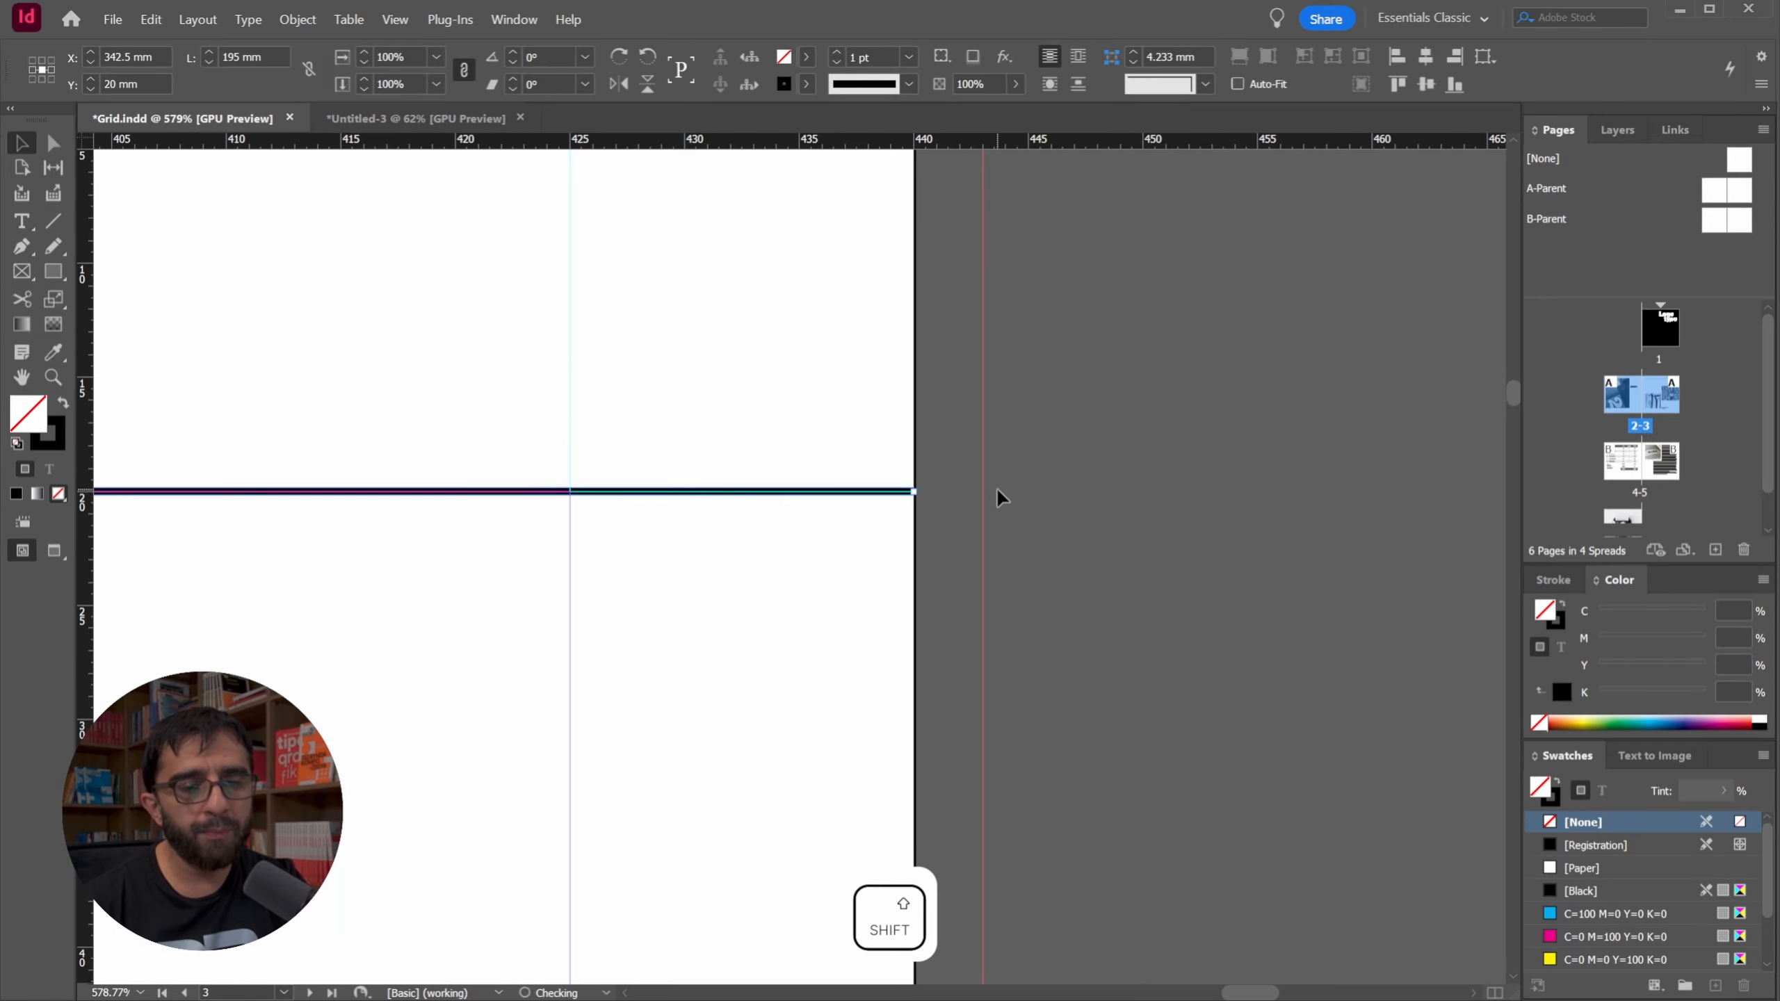
key(a)
drag(913, 492, 768, 467)
key(z)
key(v)
click(1047, 469)
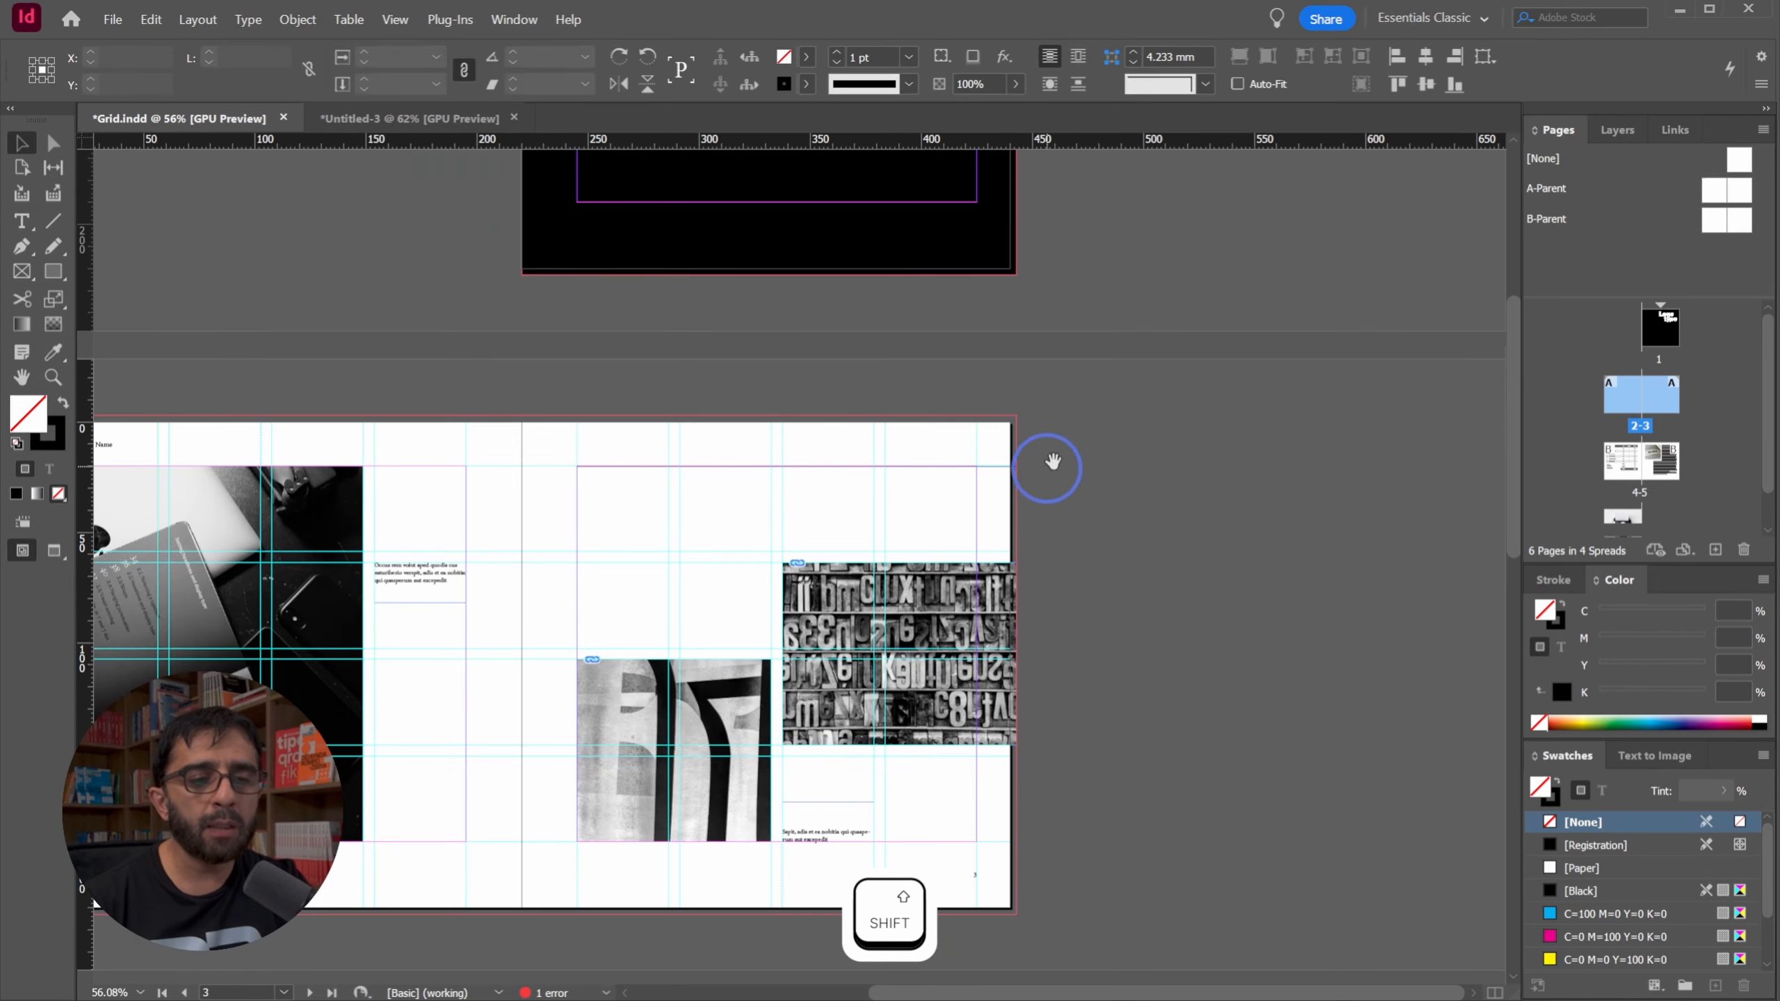
Review the bleed on the cover, the pages 2-3 spread and the pages 4-5 spread, and save the document.
drag(1051, 463, 1232, 403)
key(w)
key(w)
key(z)
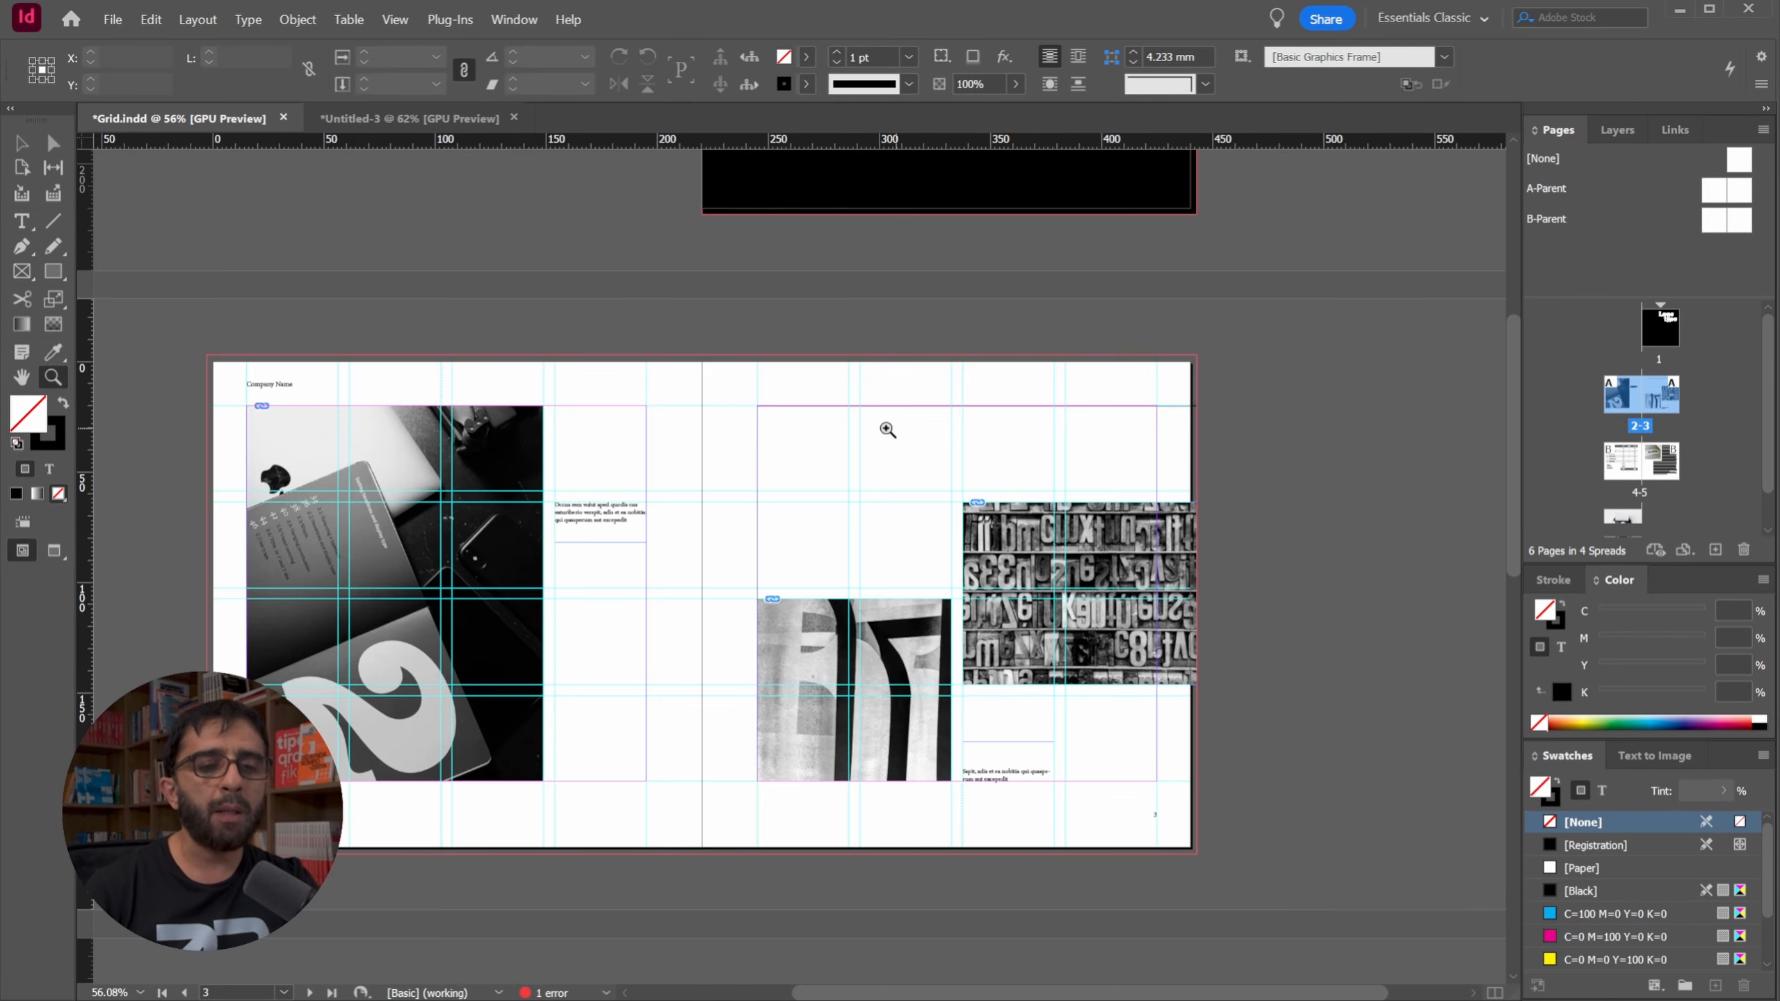
drag(885, 427, 820, 400)
key(v)
drag(817, 386, 791, 692)
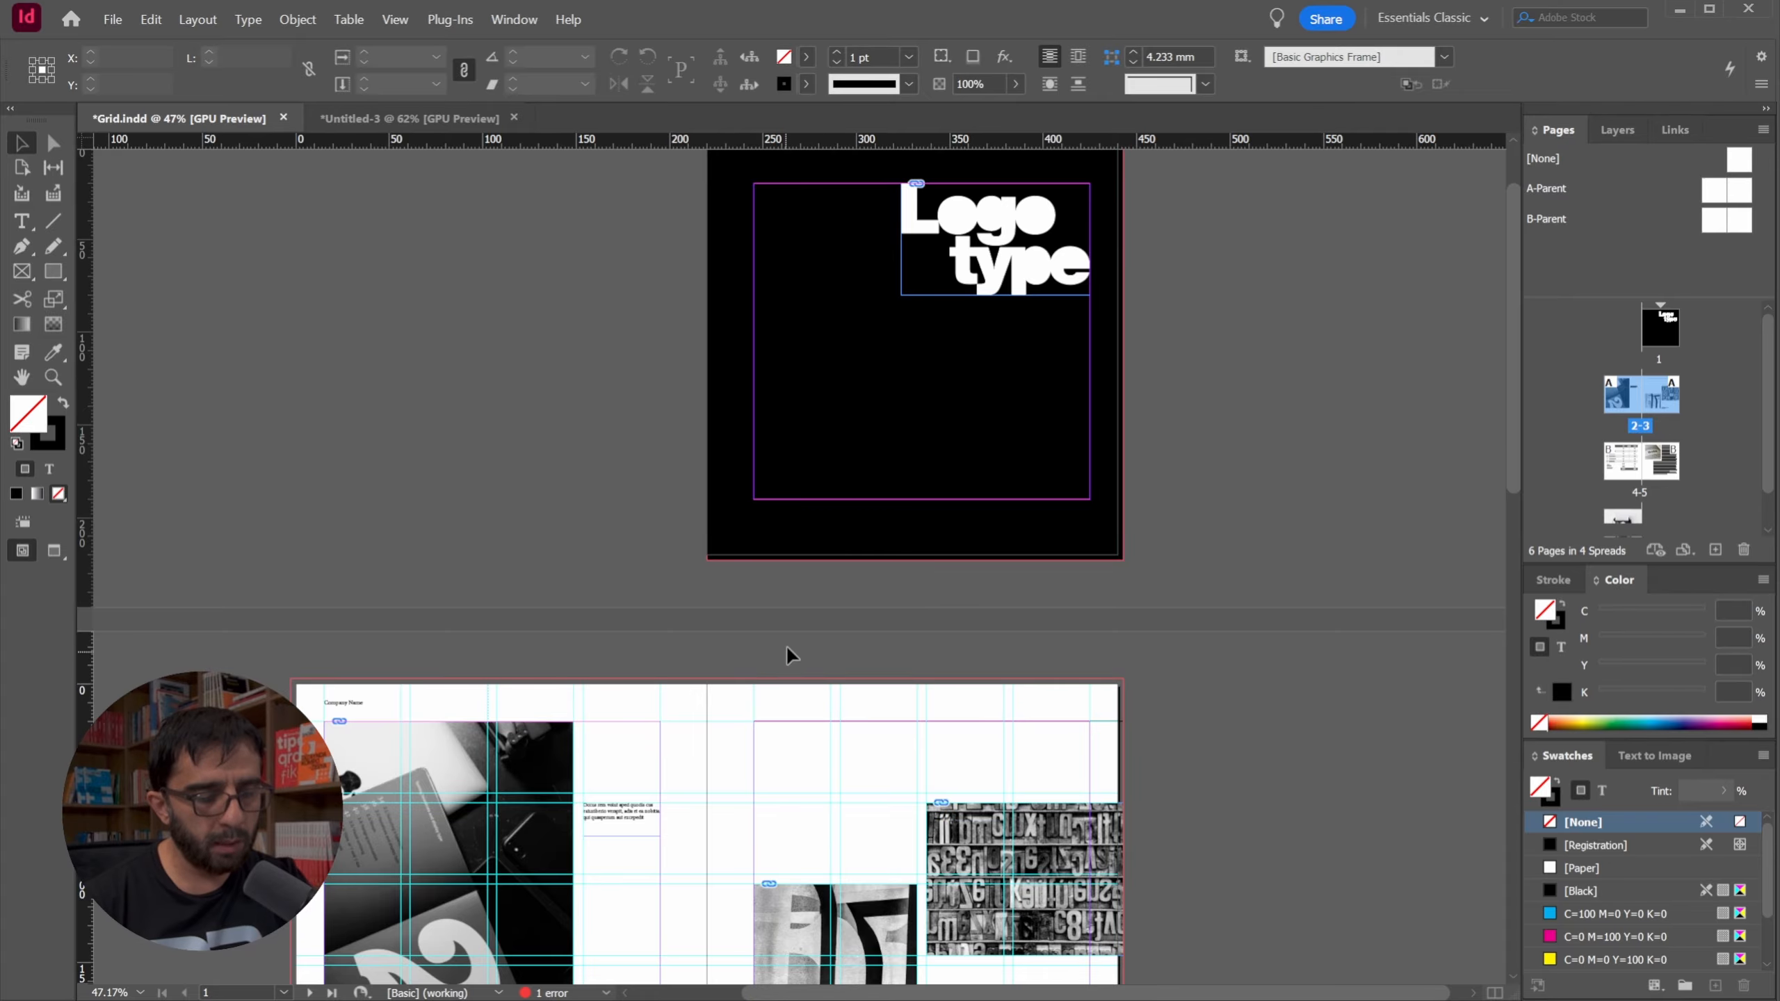
drag(784, 621, 680, 716)
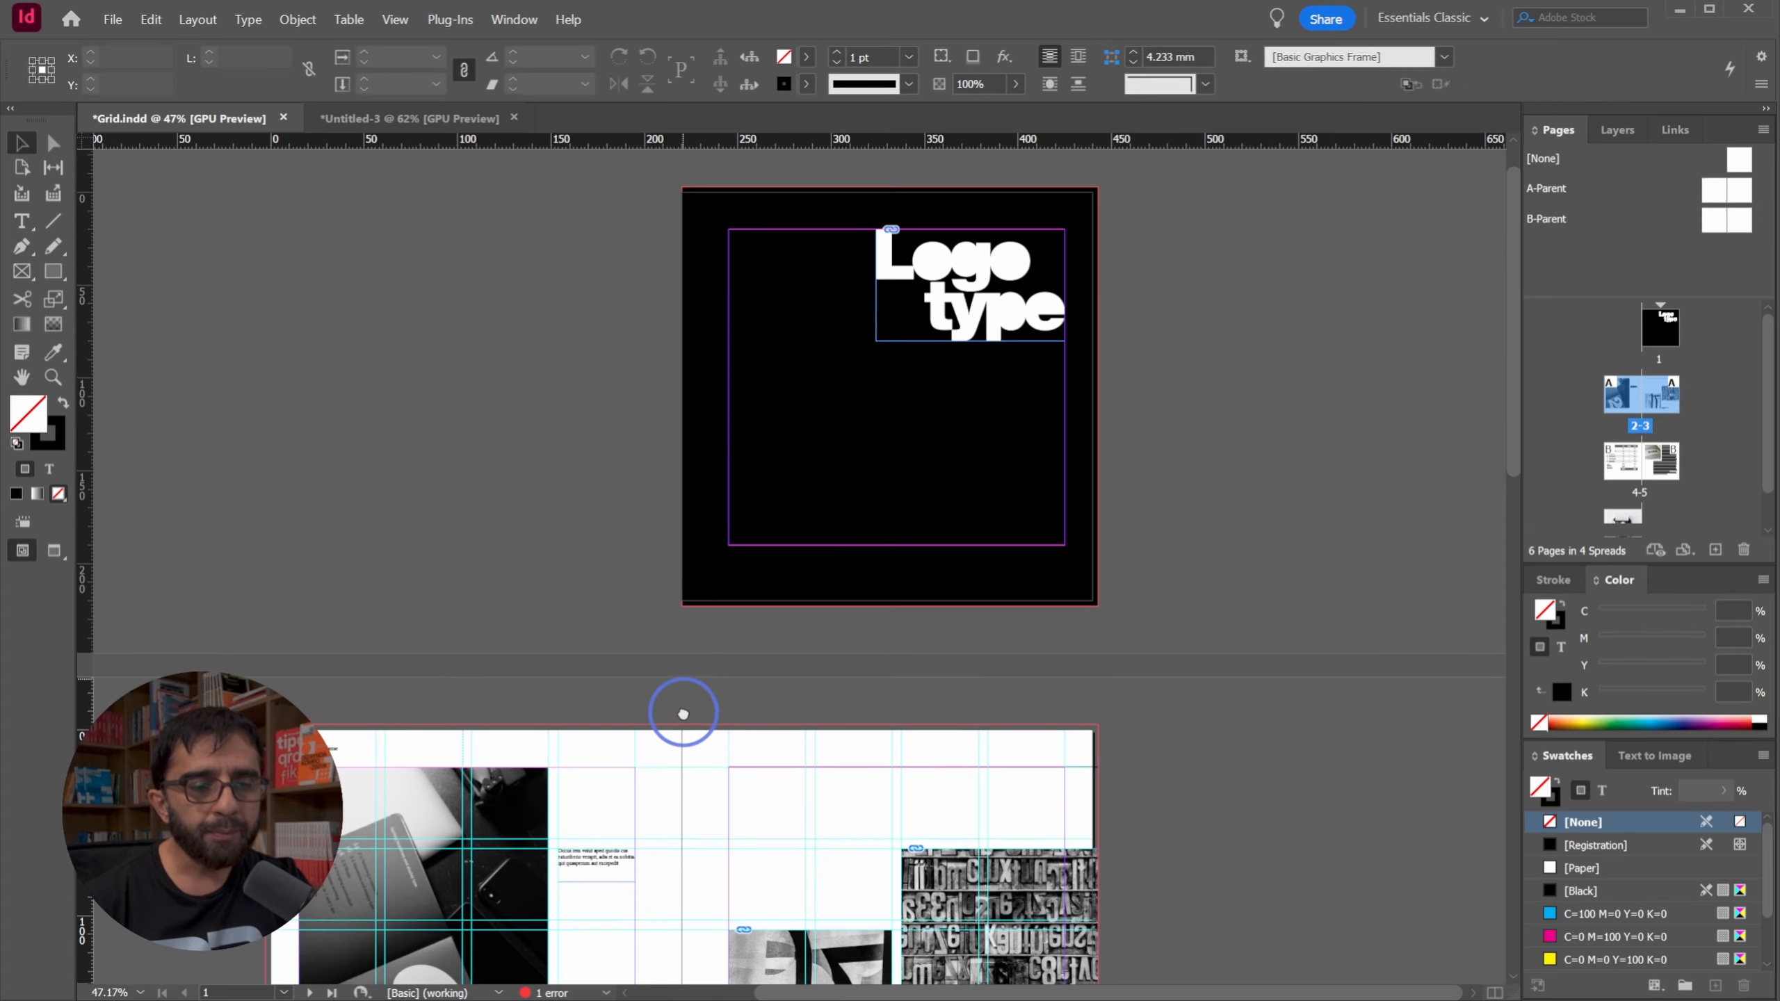
scroll(1049, 549, down, 10)
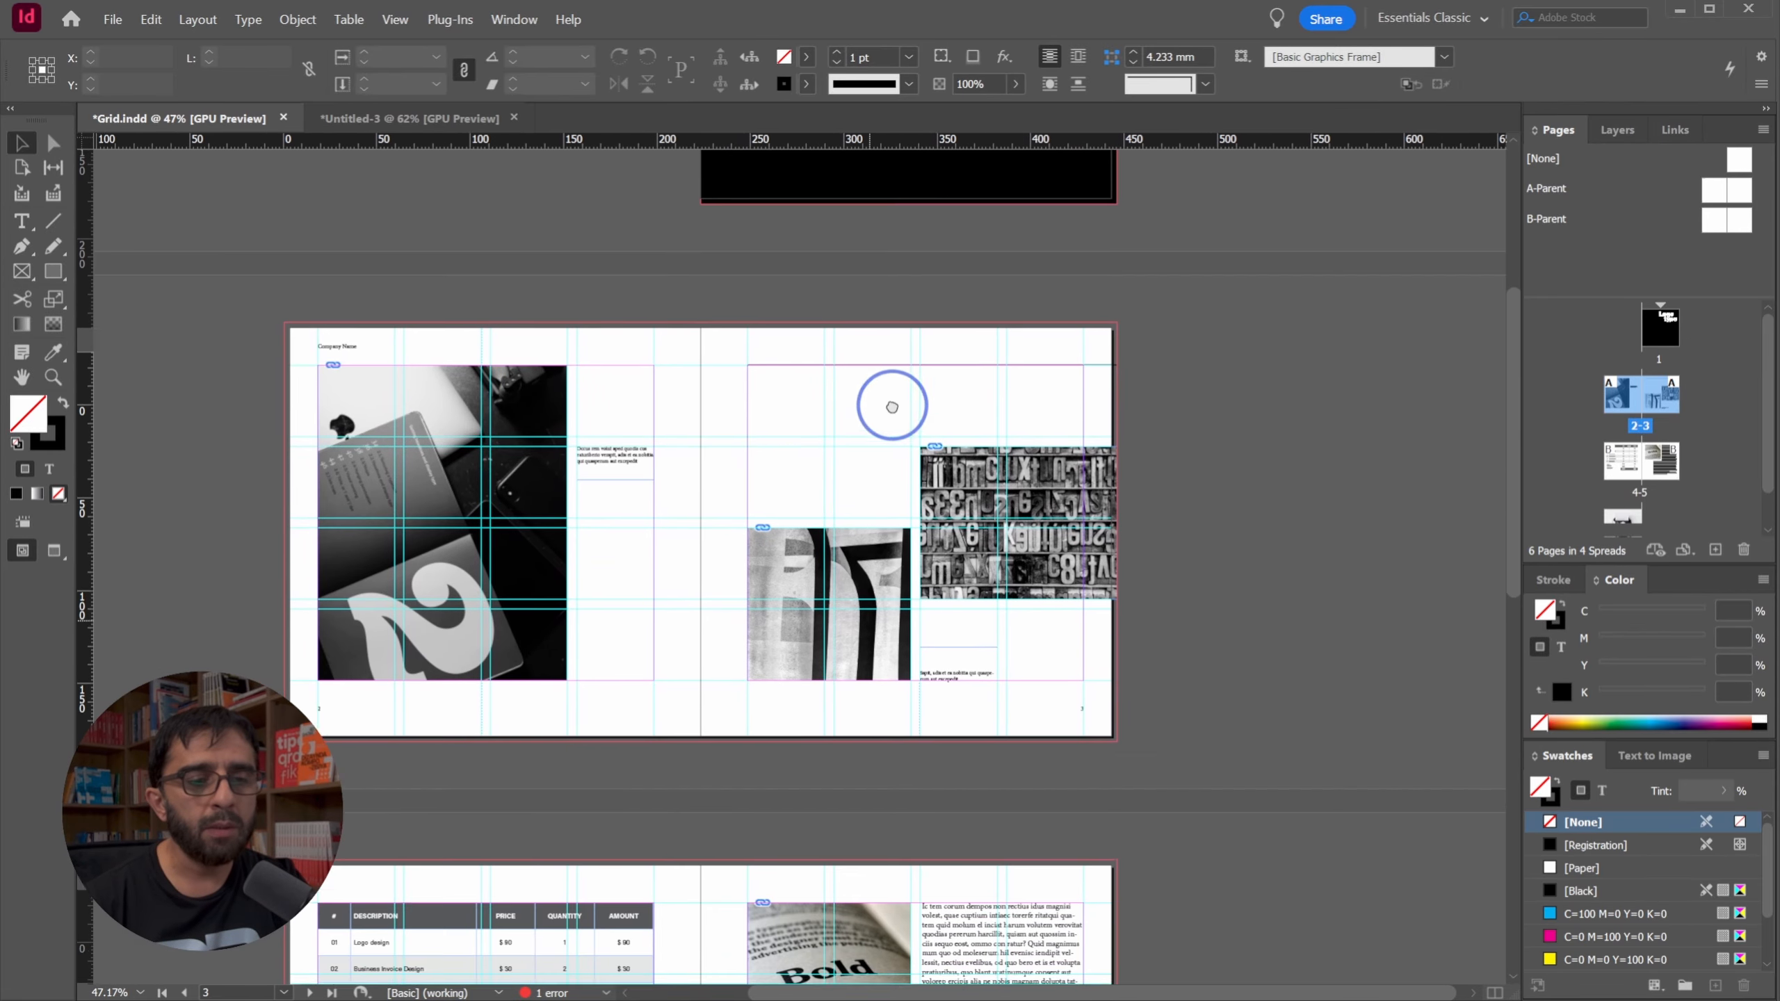
scroll(846, 343, down, 3)
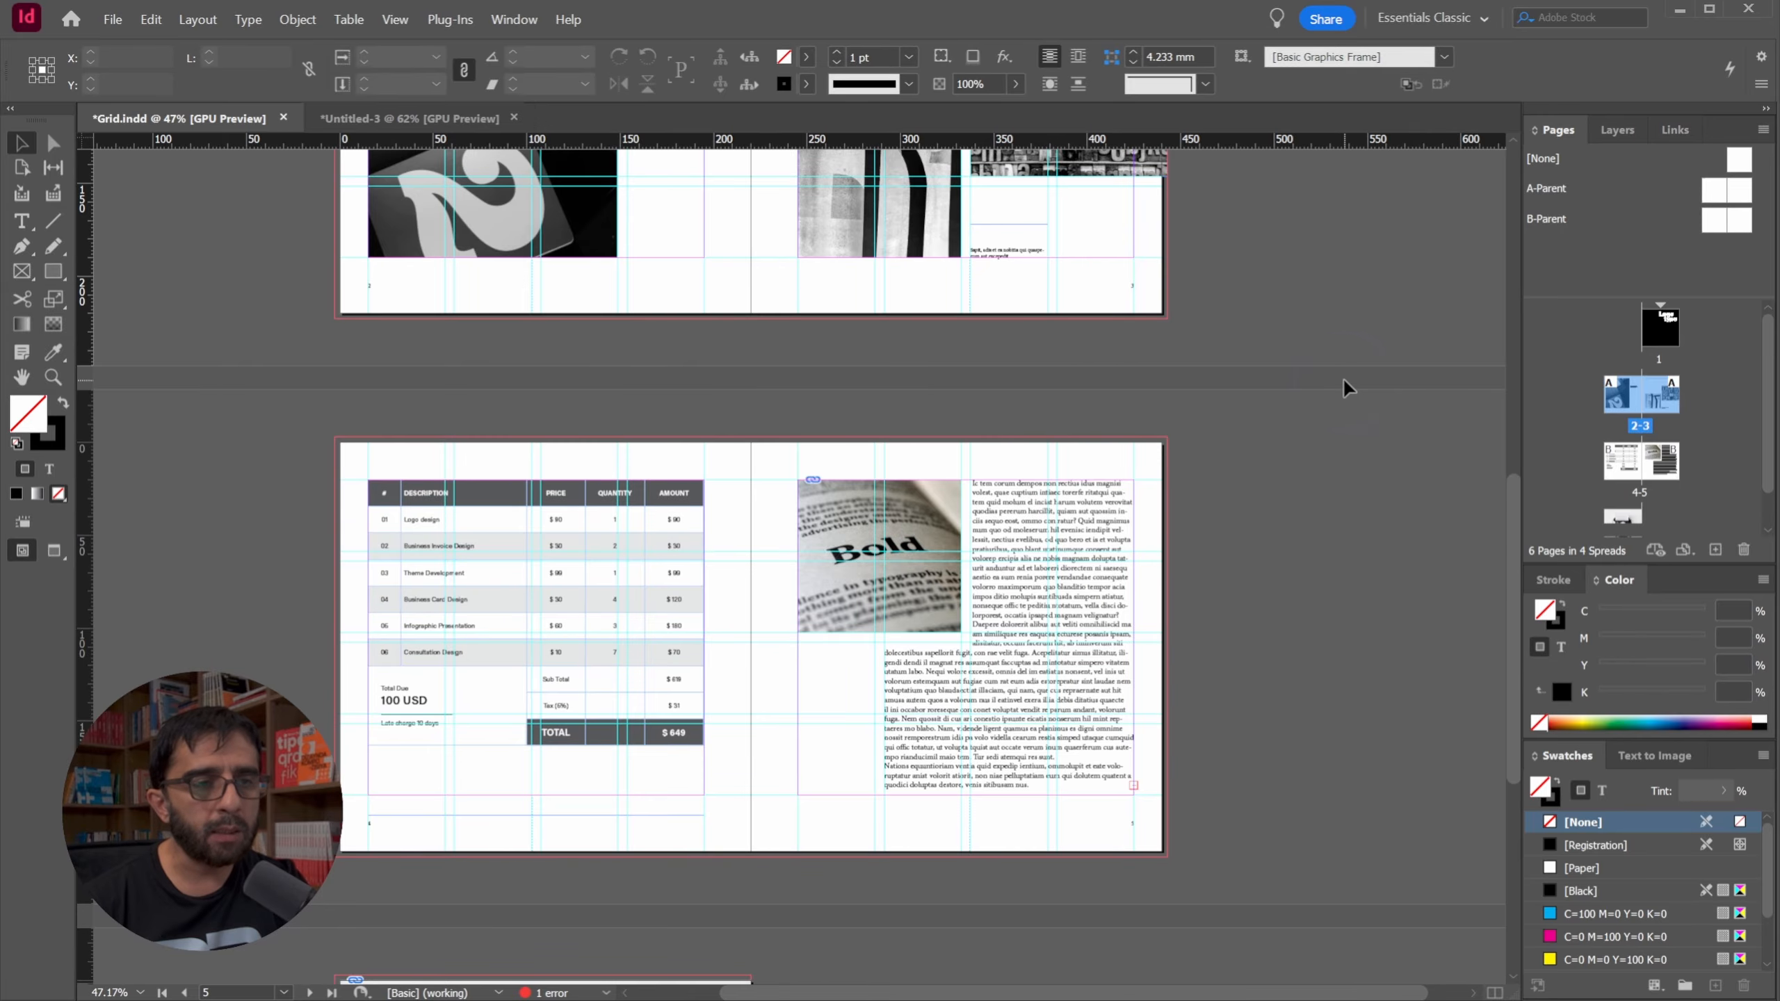
key(ctrl+s)
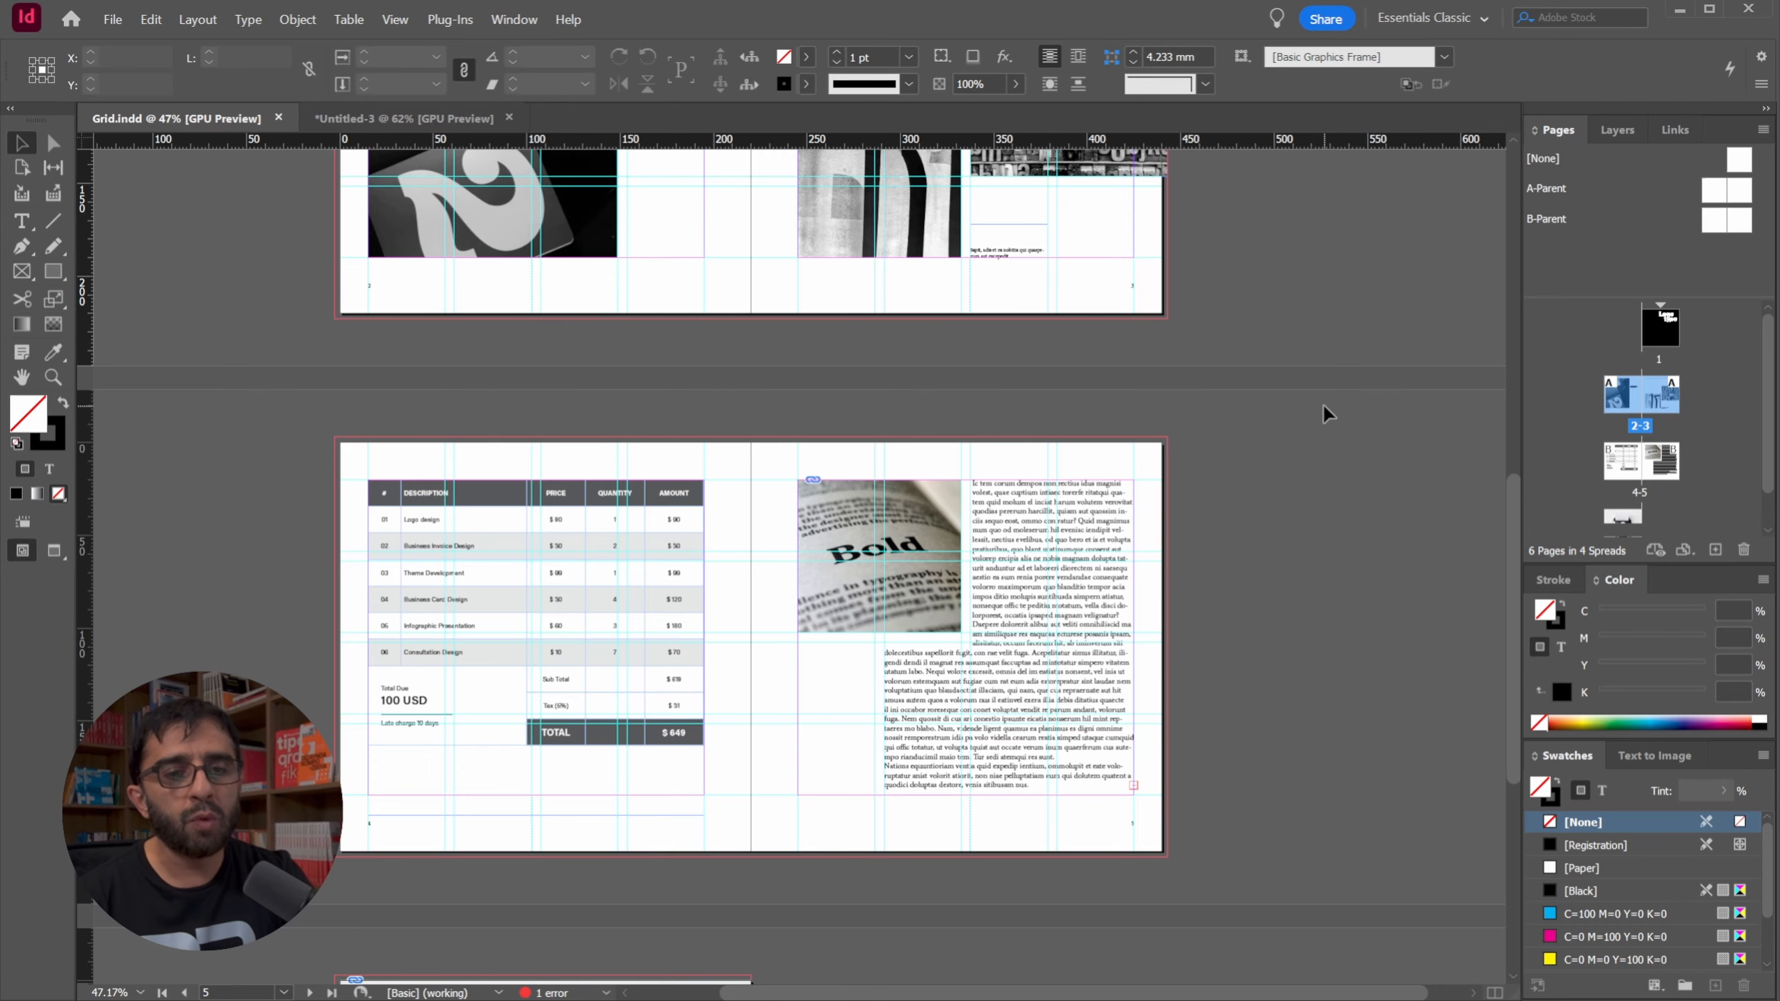
Display the Preflight panel and place it beside the pages 4-5 spread.
scroll(1198, 620, down, 2)
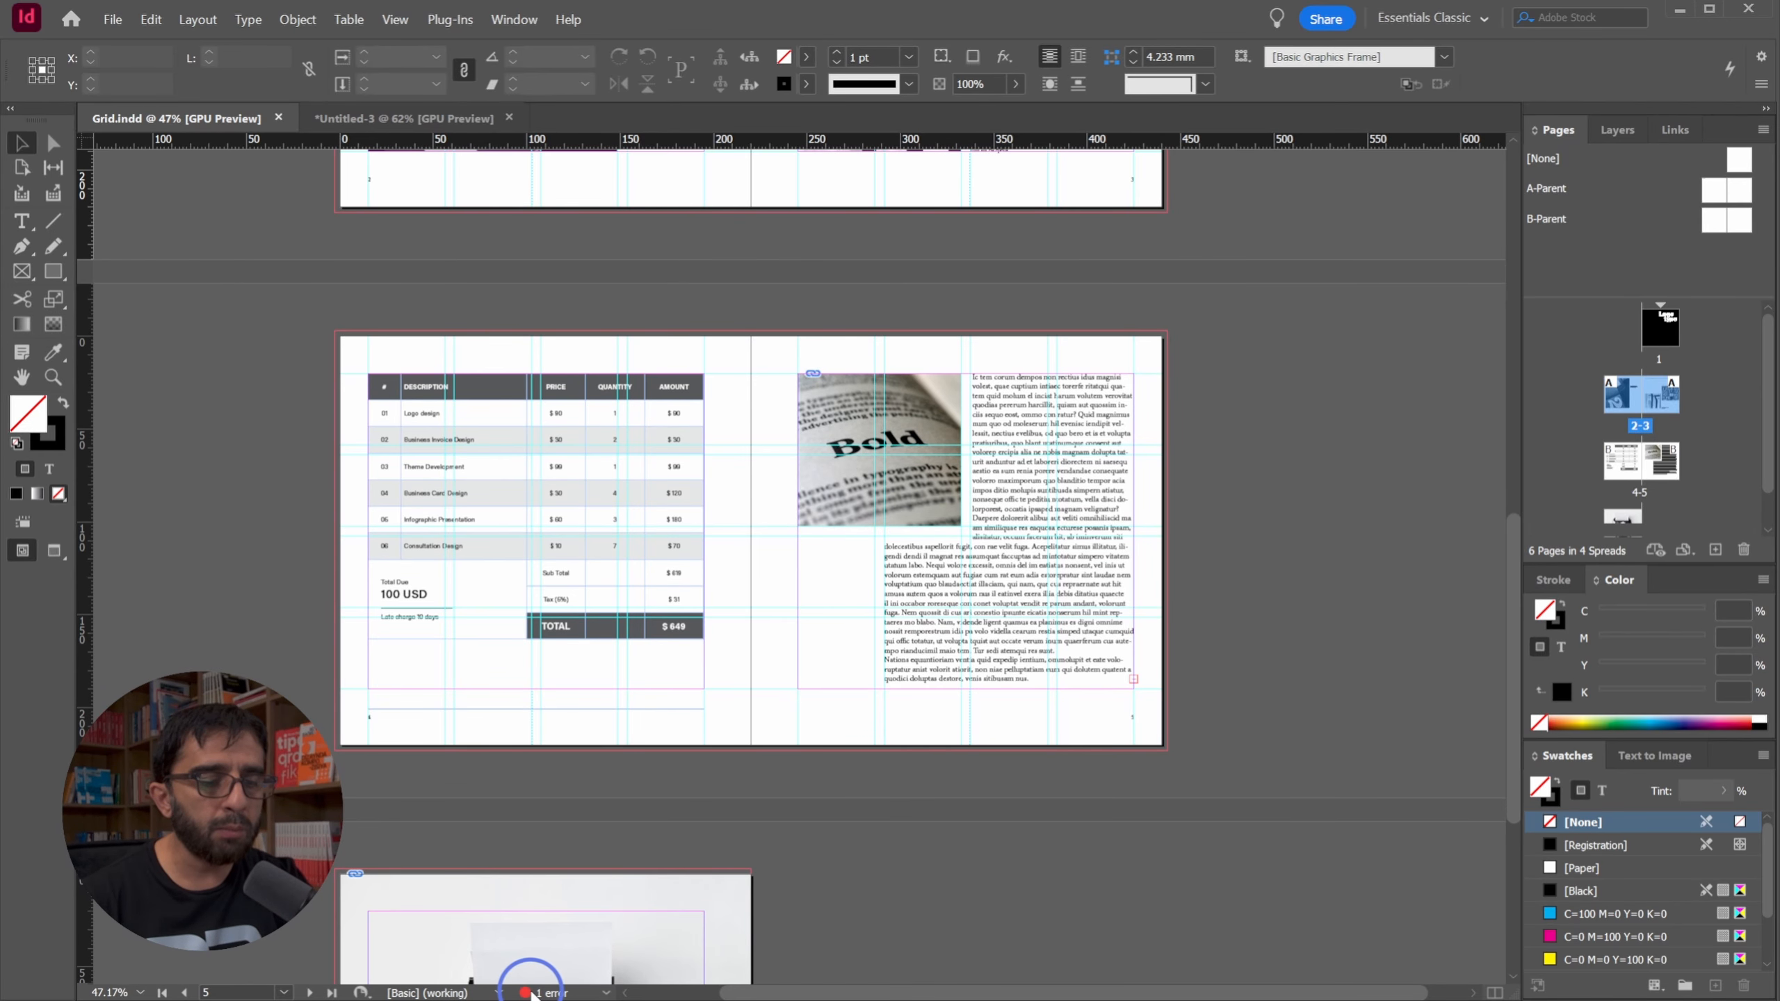
click(517, 19)
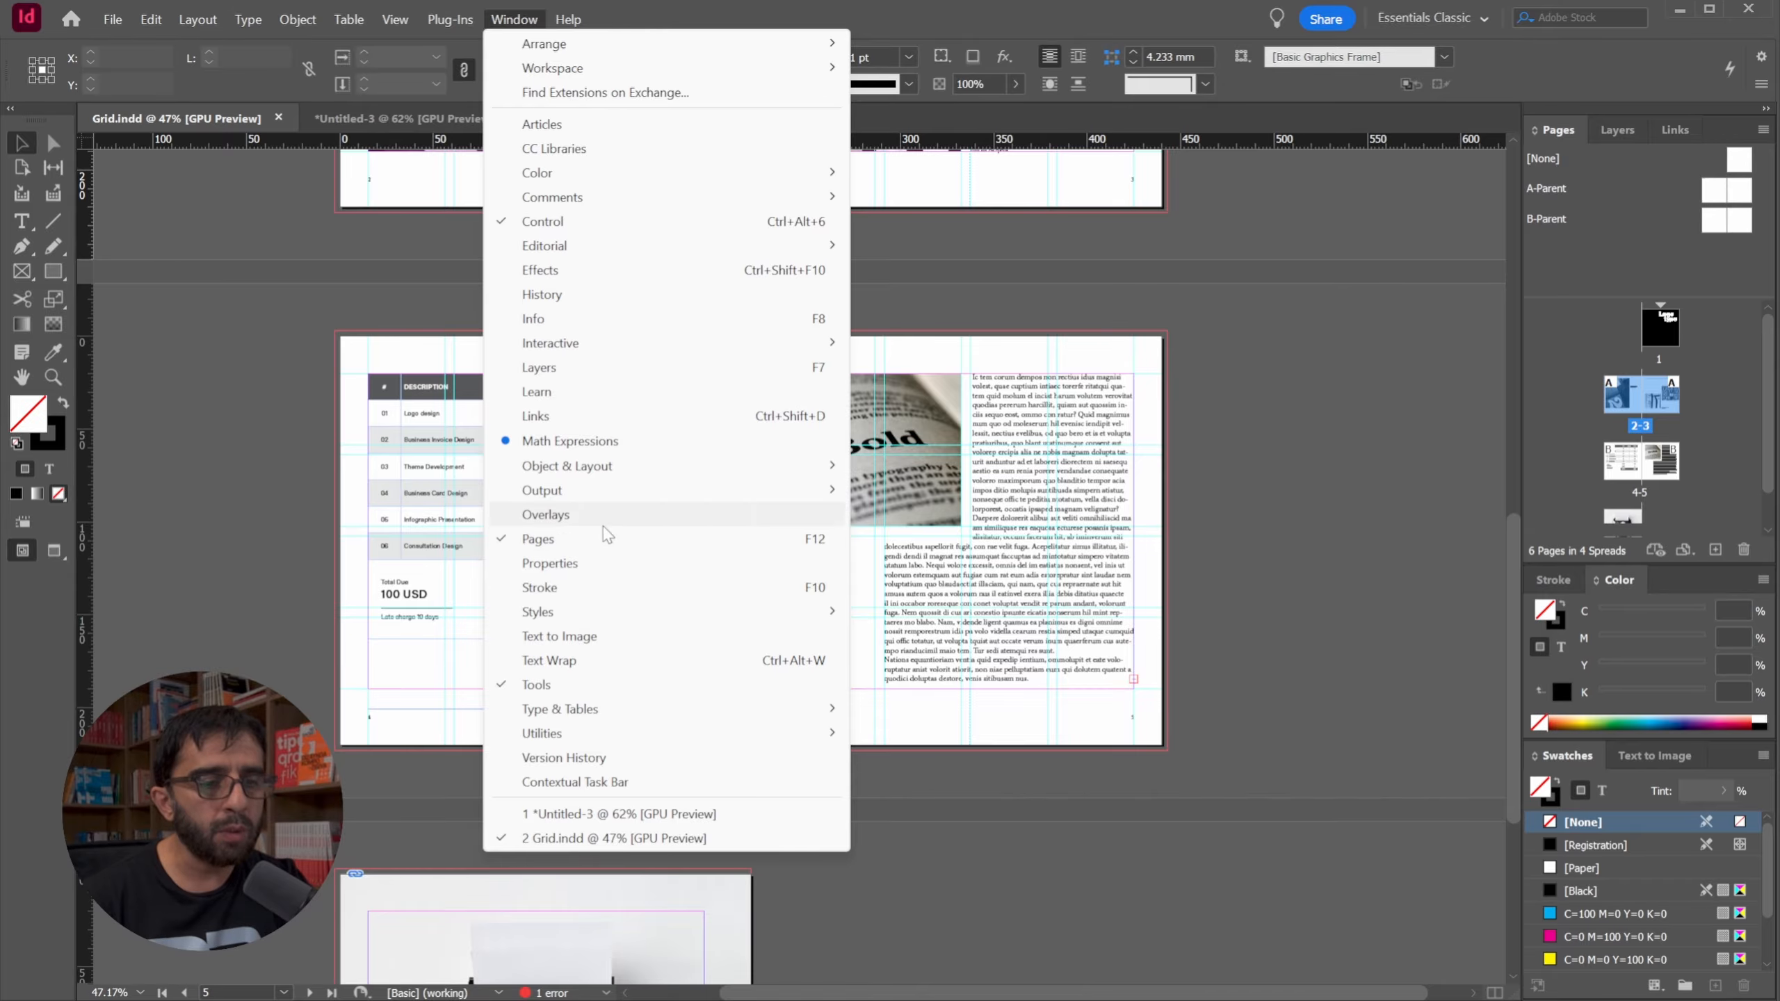
mouse_move(623, 497)
click(925, 538)
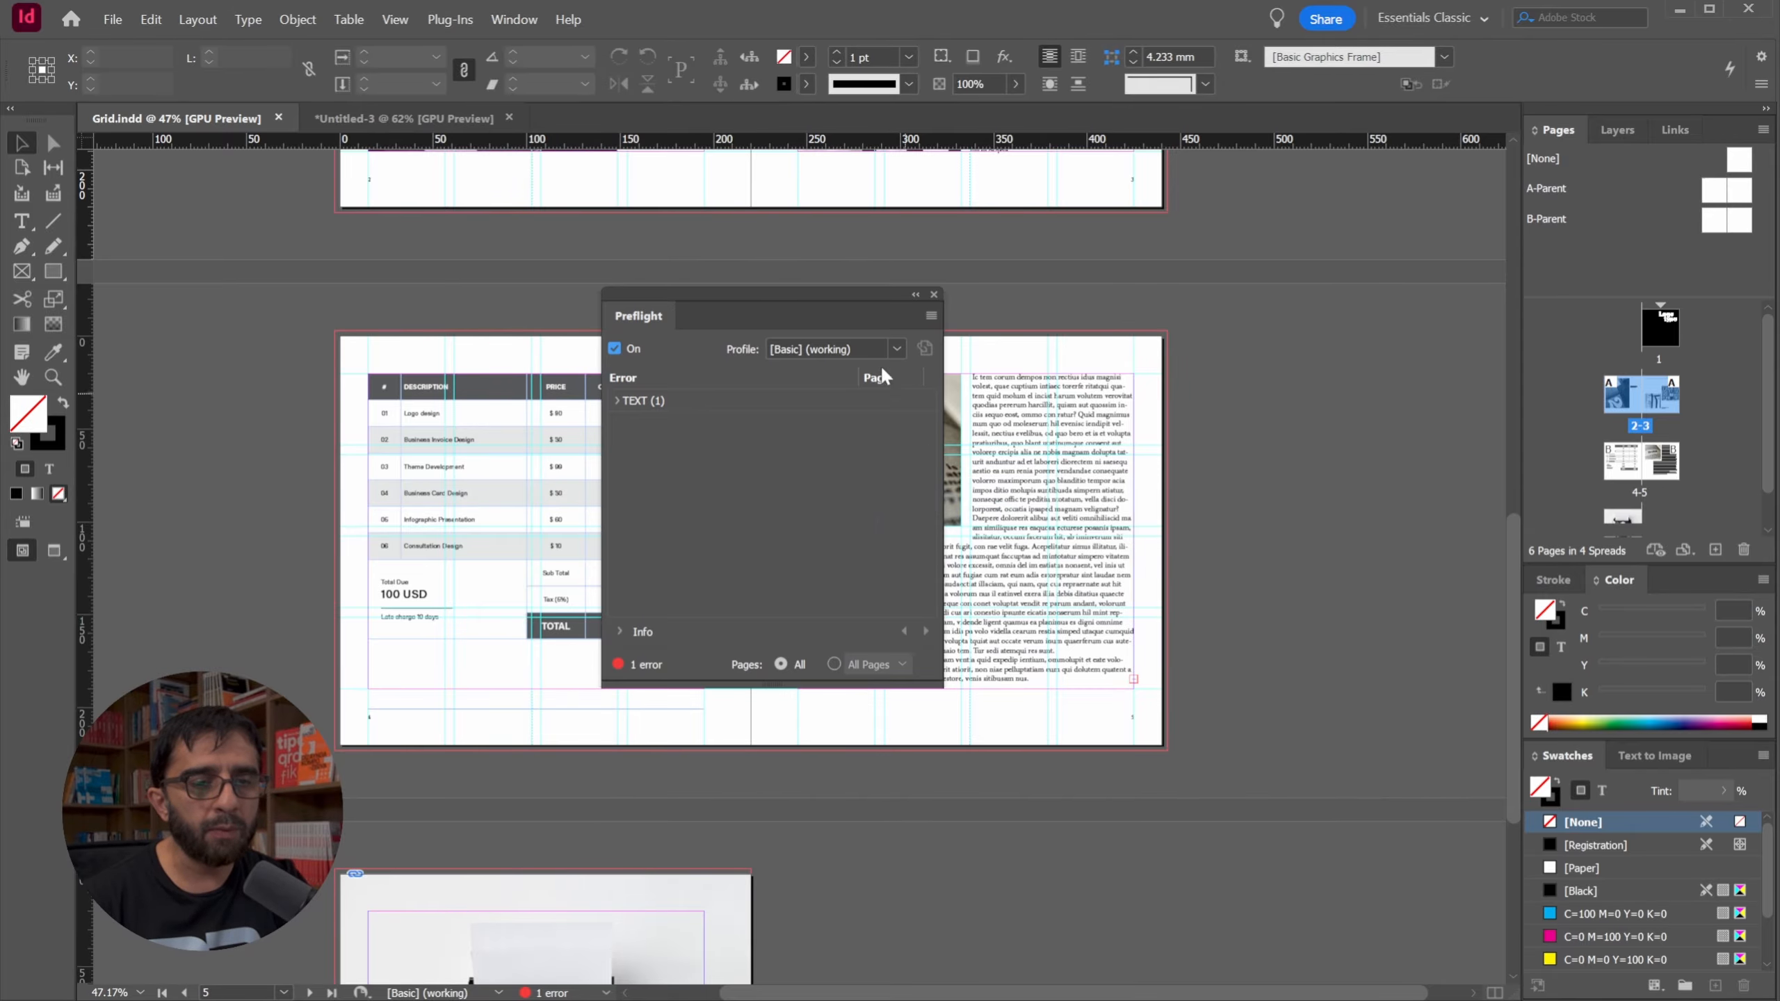
click(522, 992)
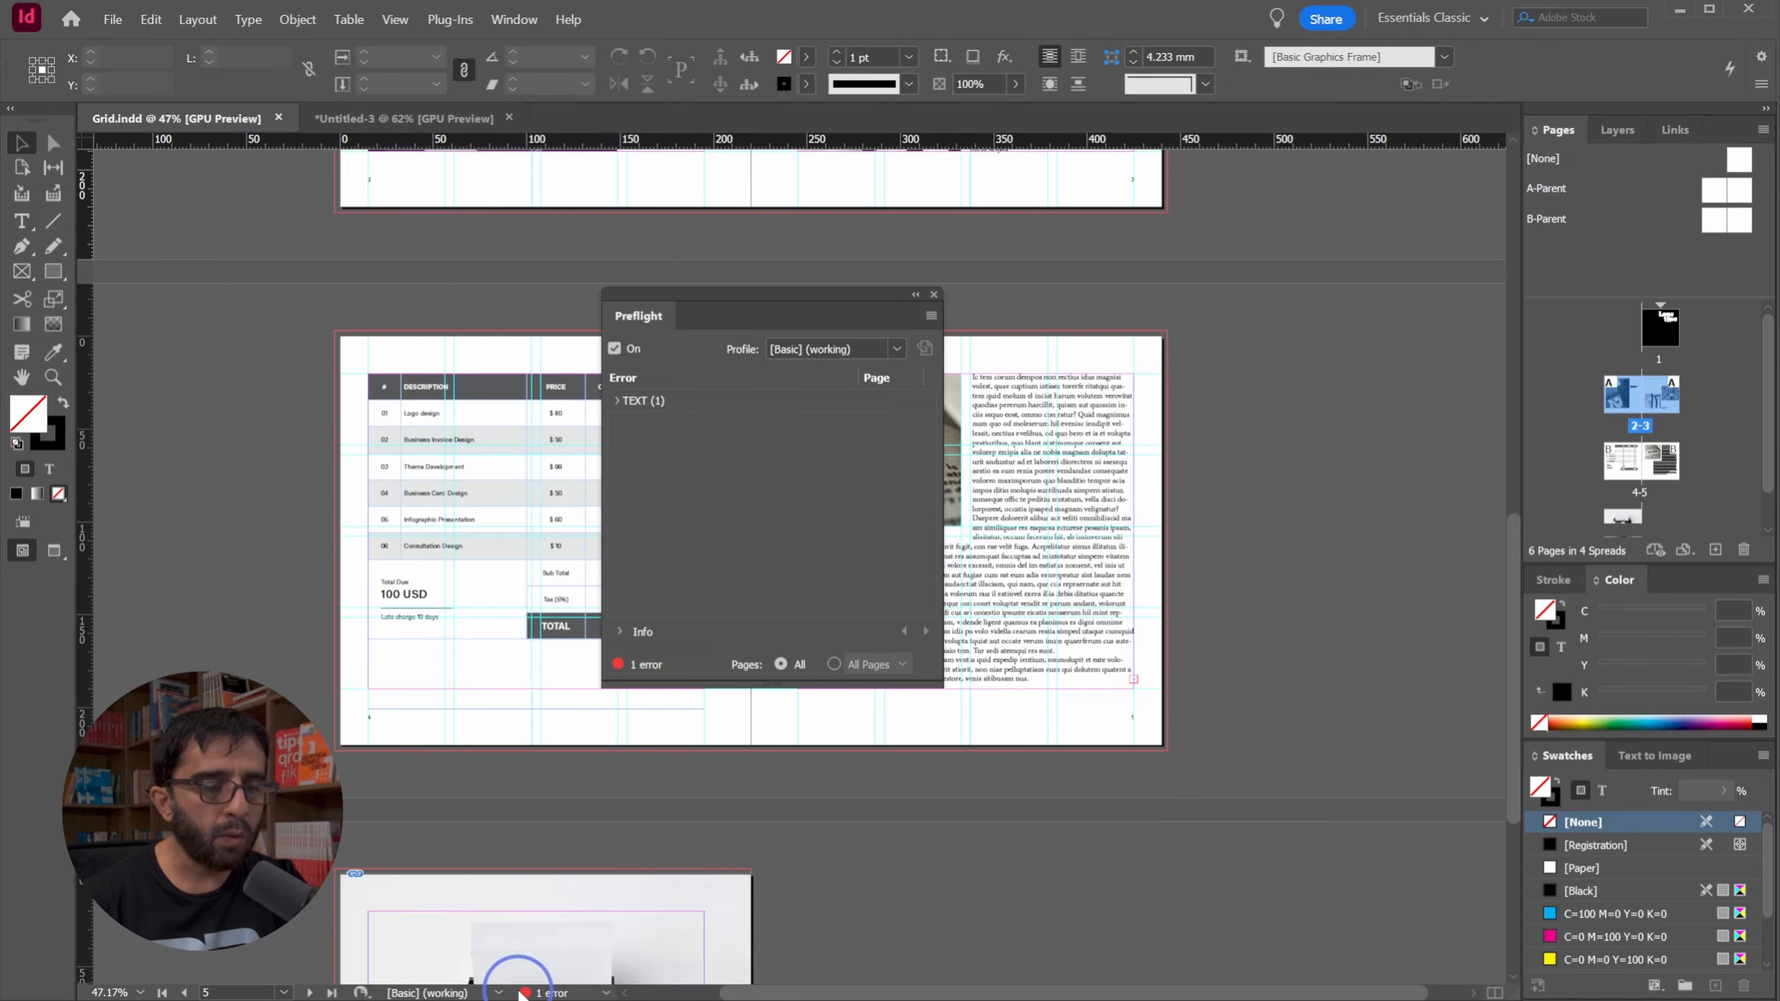
click(605, 993)
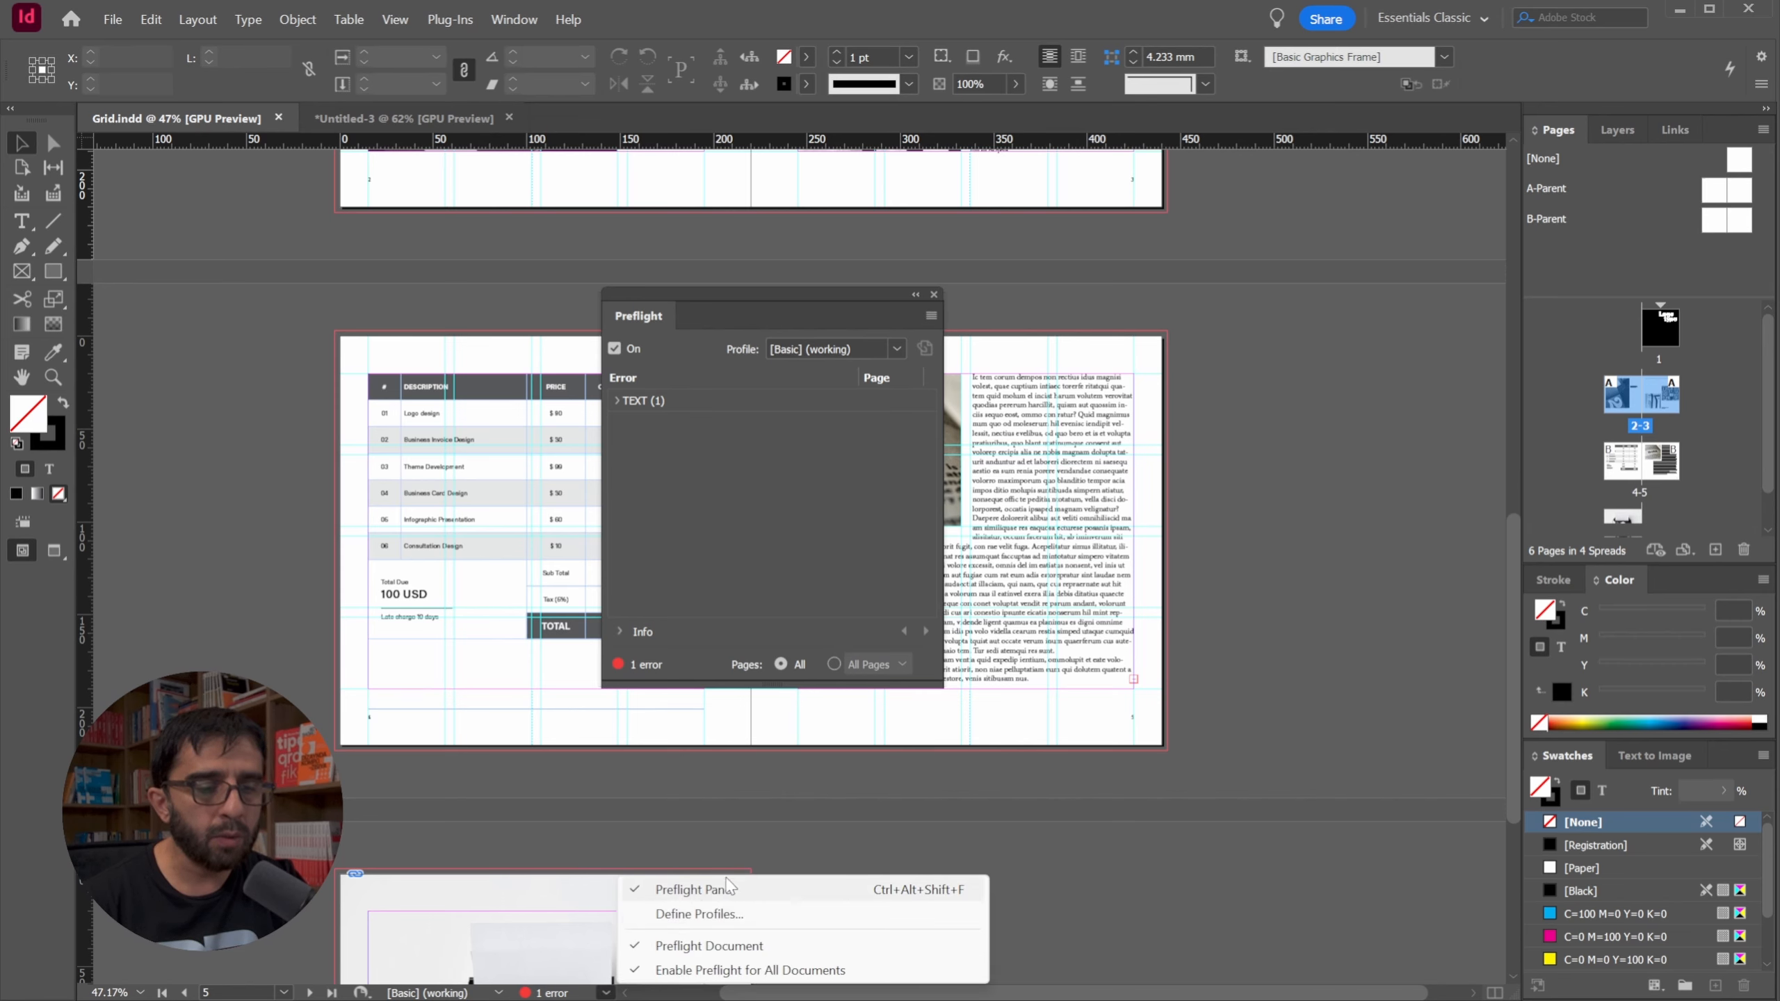
click(855, 260)
drag(779, 293, 1336, 194)
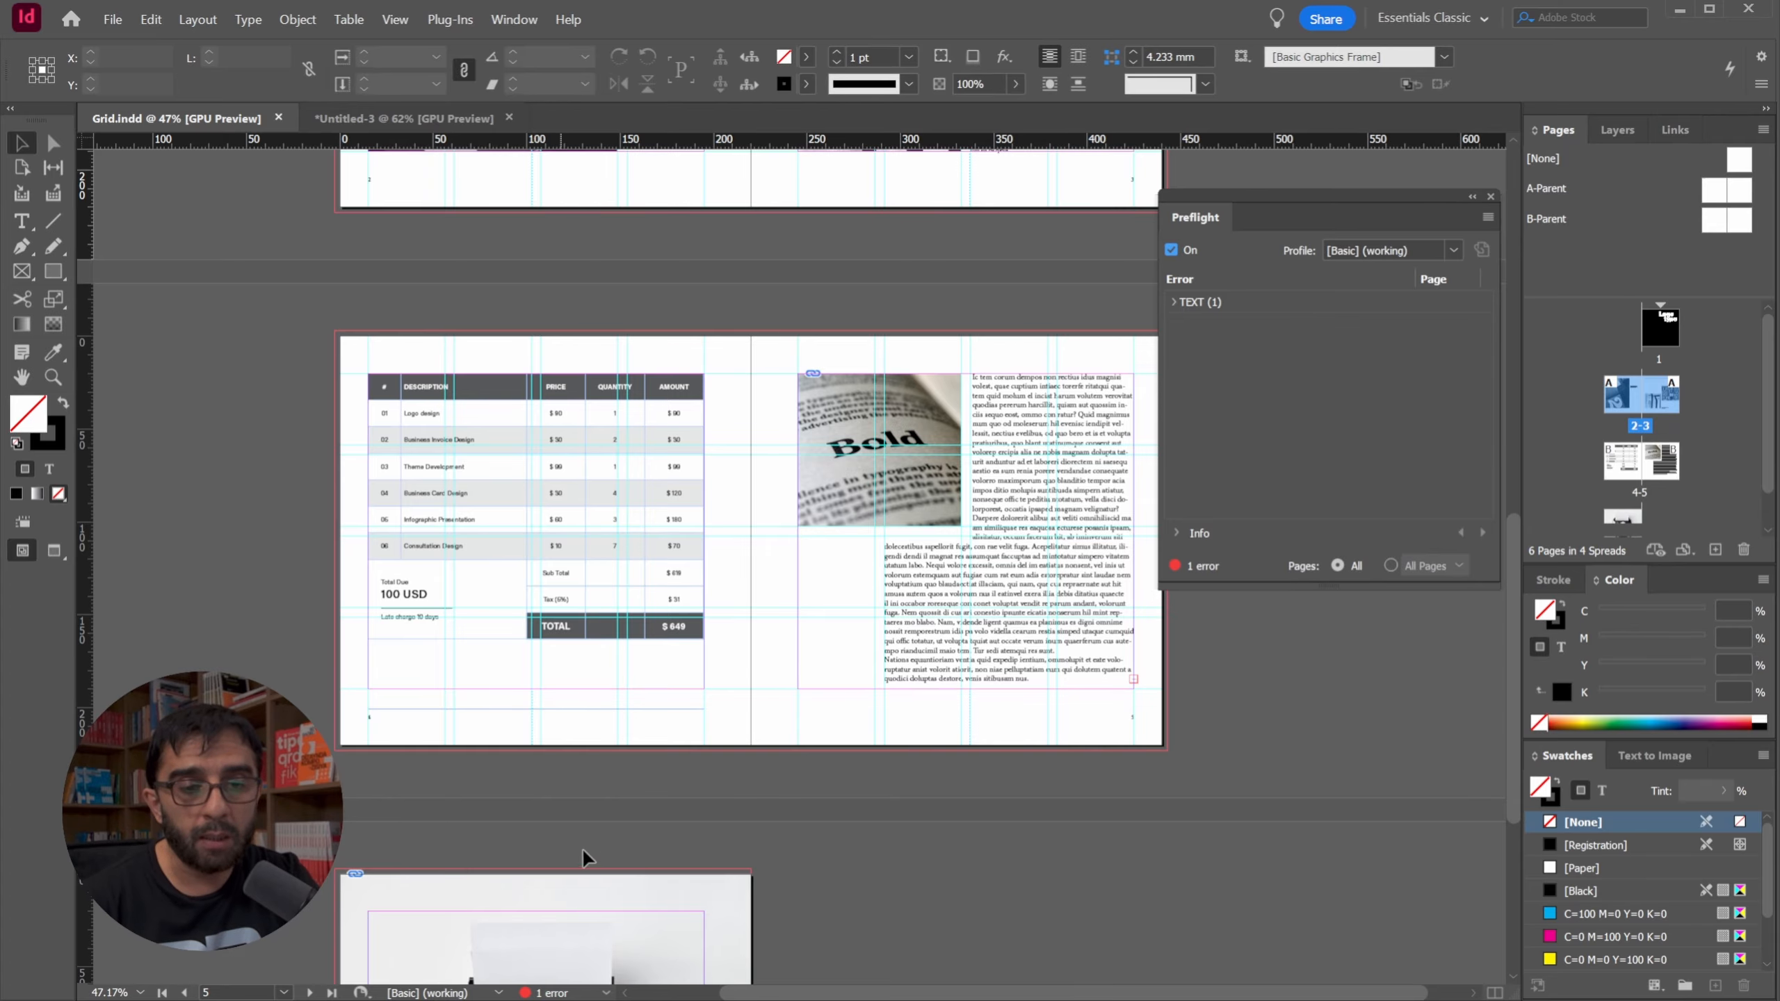
Expand the TEXT errors in Preflight and examine the overset text frame on page 5 up close.
click(1172, 303)
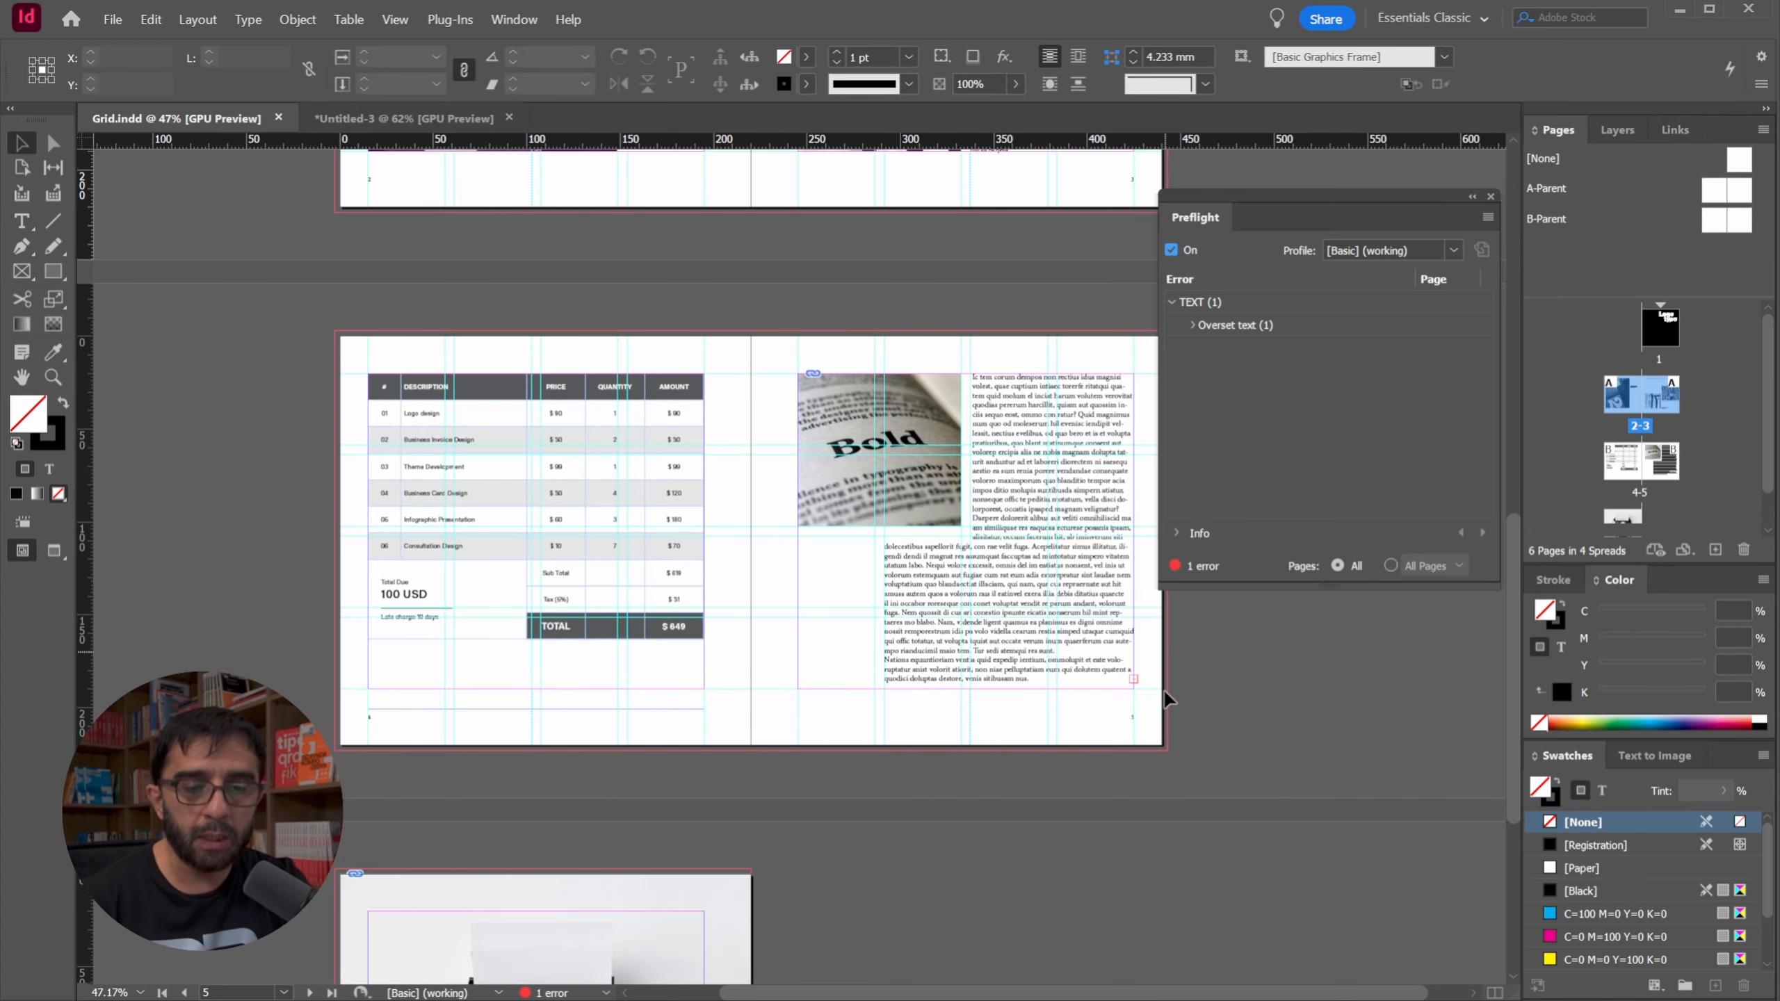
key(z)
drag(1164, 683, 1065, 871)
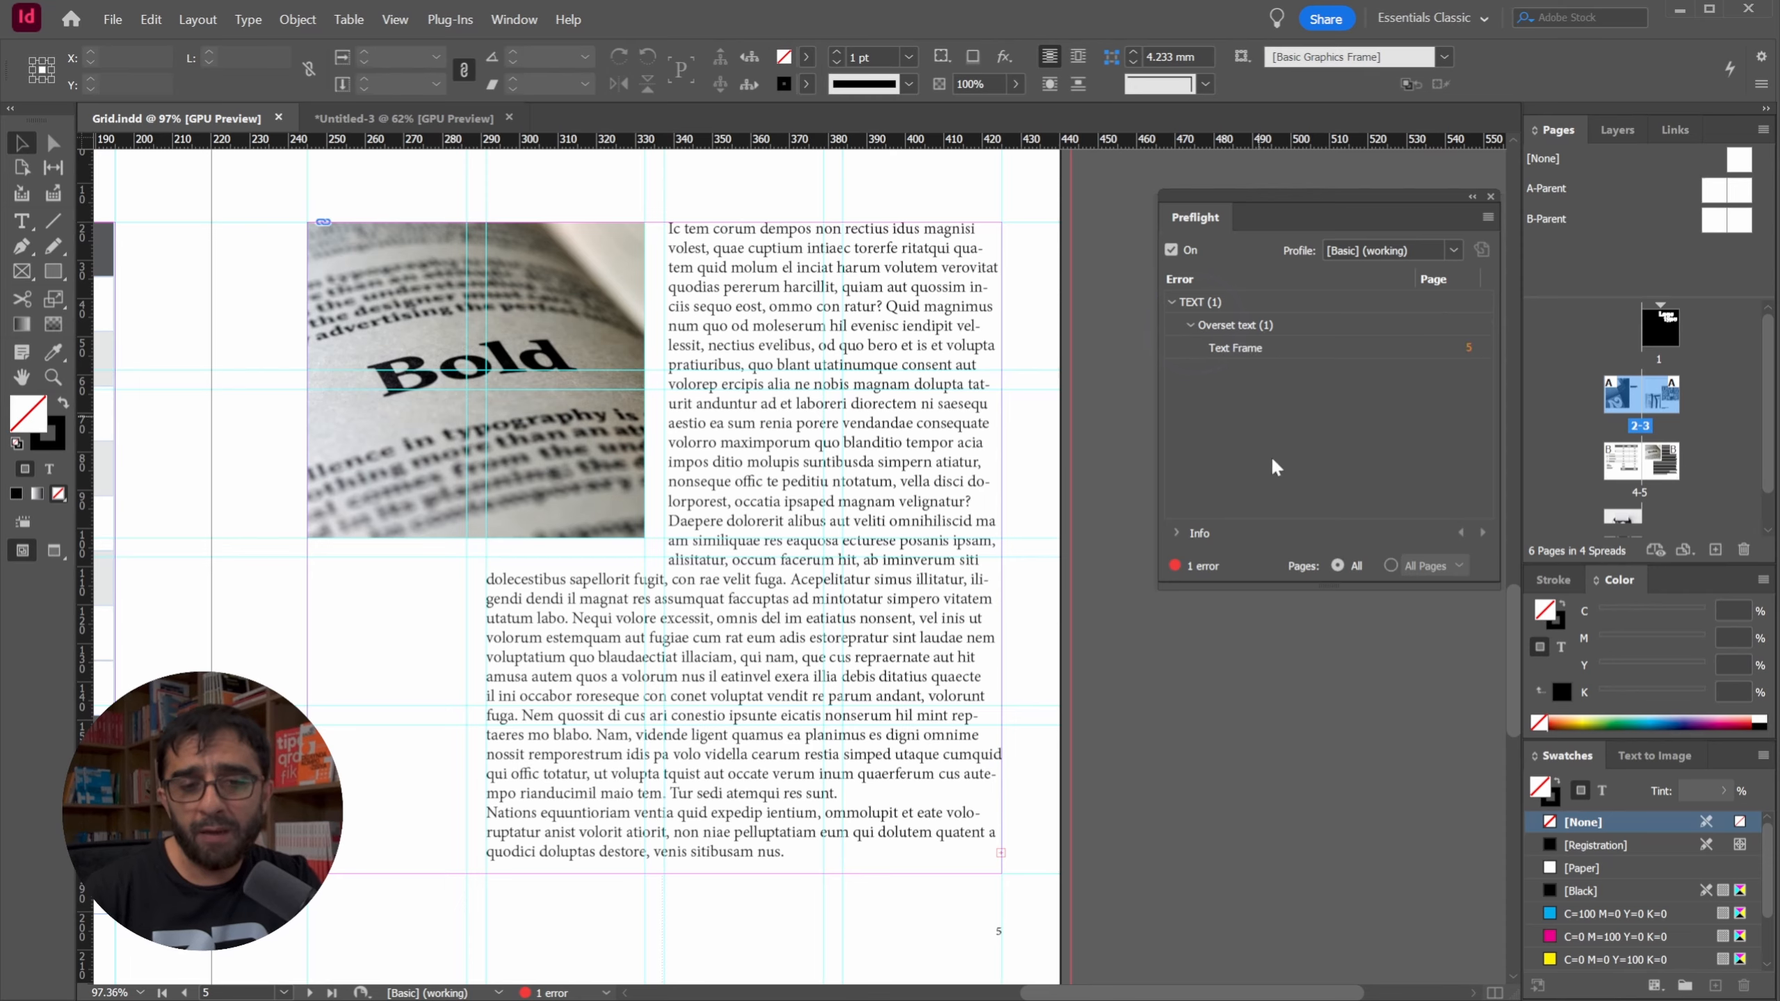
Shorten the small text frame on page 2 to 7 mm high so that its last line is cut off.
key(ctrl+space)
drag(1231, 639, 565, 654)
drag(803, 448, 802, 473)
key(ctrl+space)
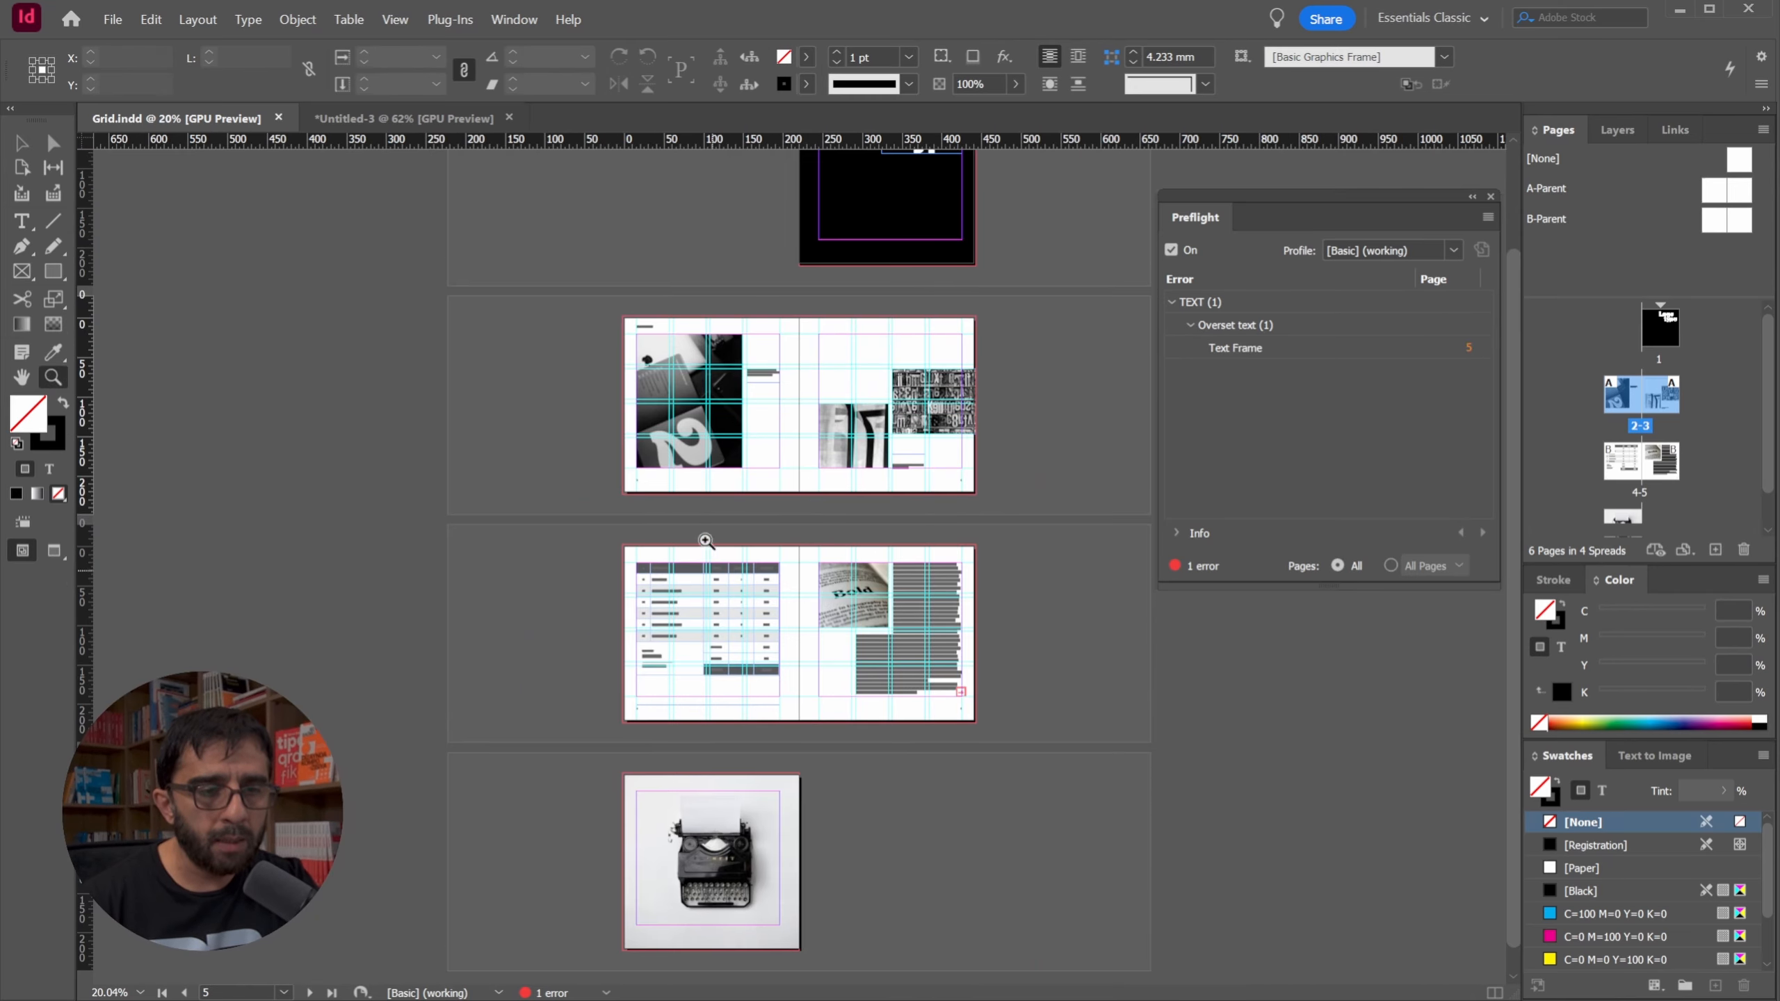
drag(813, 356, 864, 350)
drag(814, 215, 857, 215)
key(space)
drag(757, 218, 730, 700)
key(ctrl+space)
drag(774, 602, 851, 584)
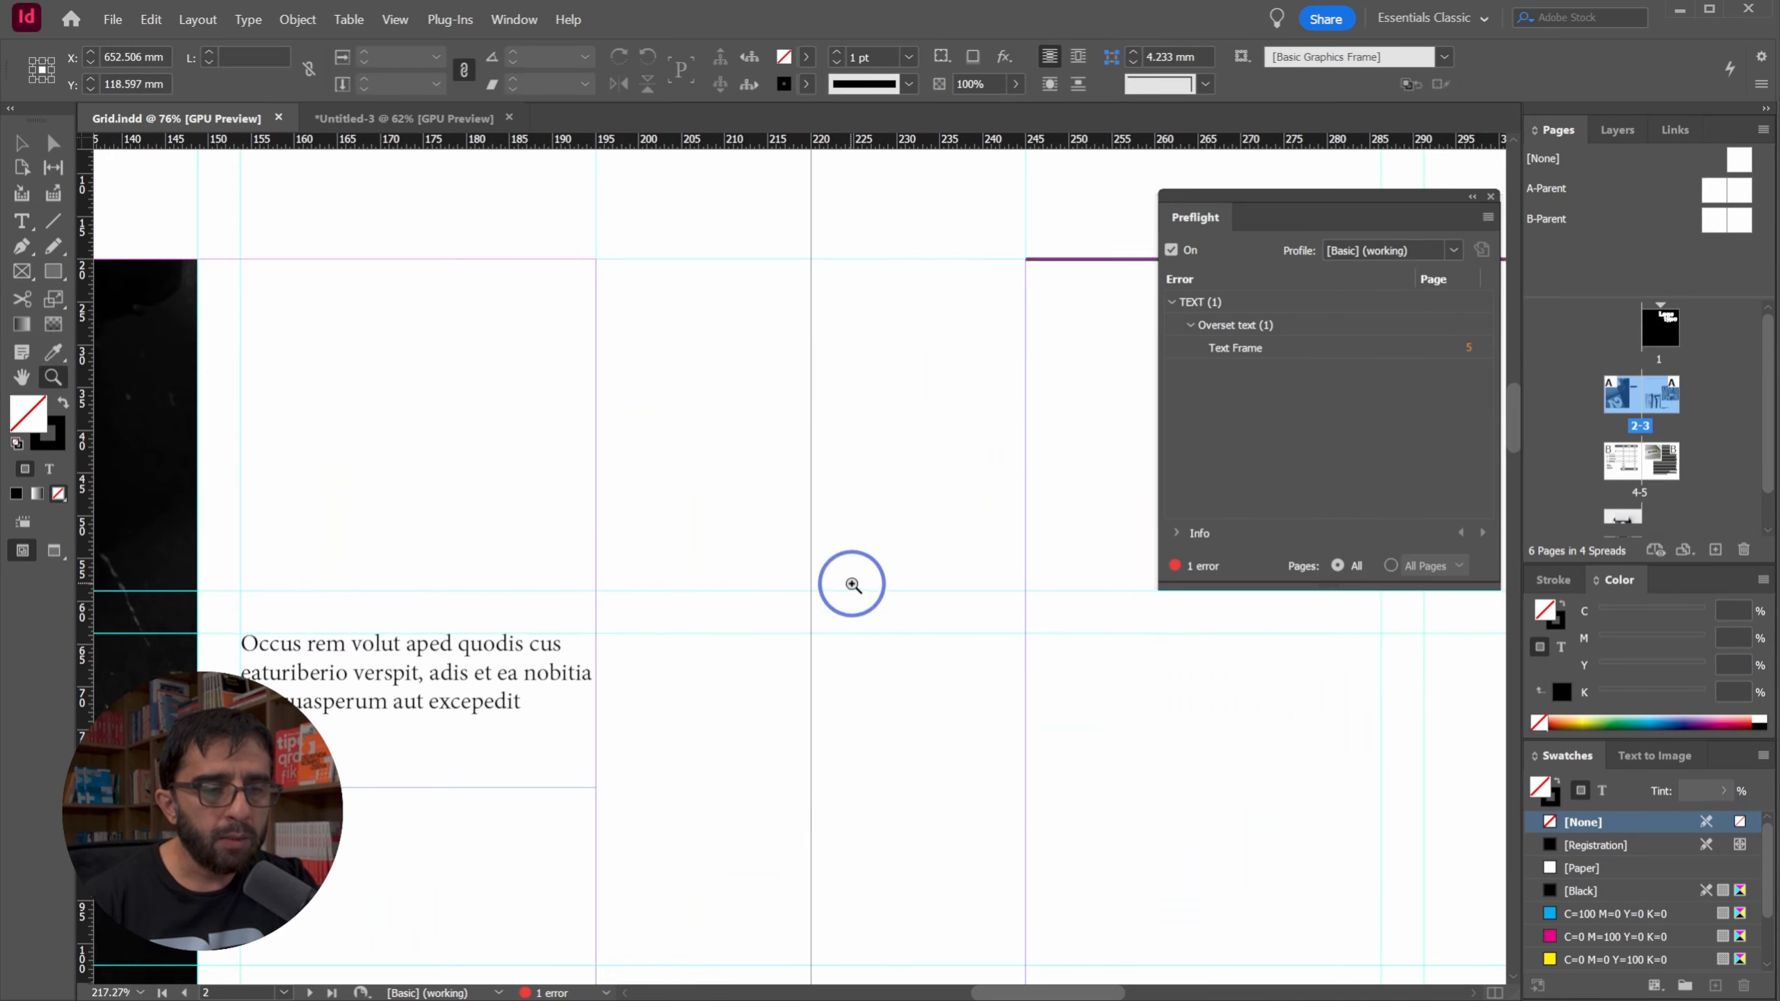
drag(419, 788, 421, 693)
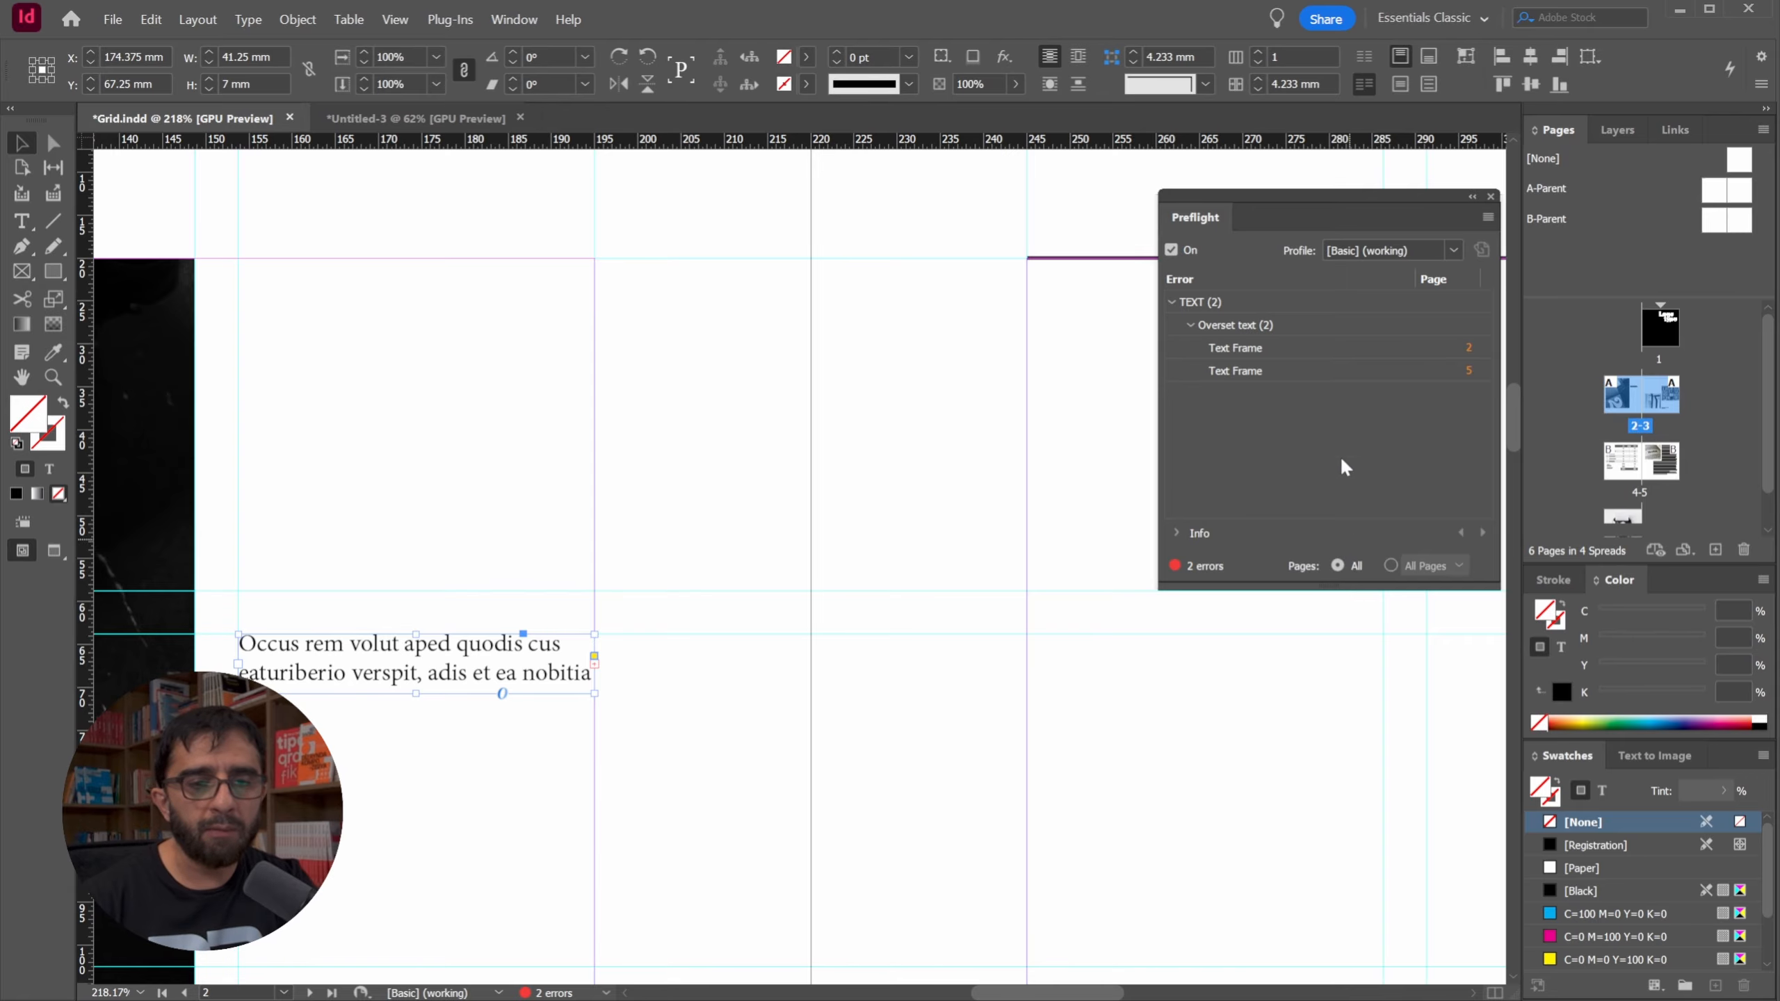
Jump to the overset text frames on pages 2 and 5 from the Preflight errors, and fit the page 2 frame to its text.
double_click(1456, 347)
double_click(1466, 370)
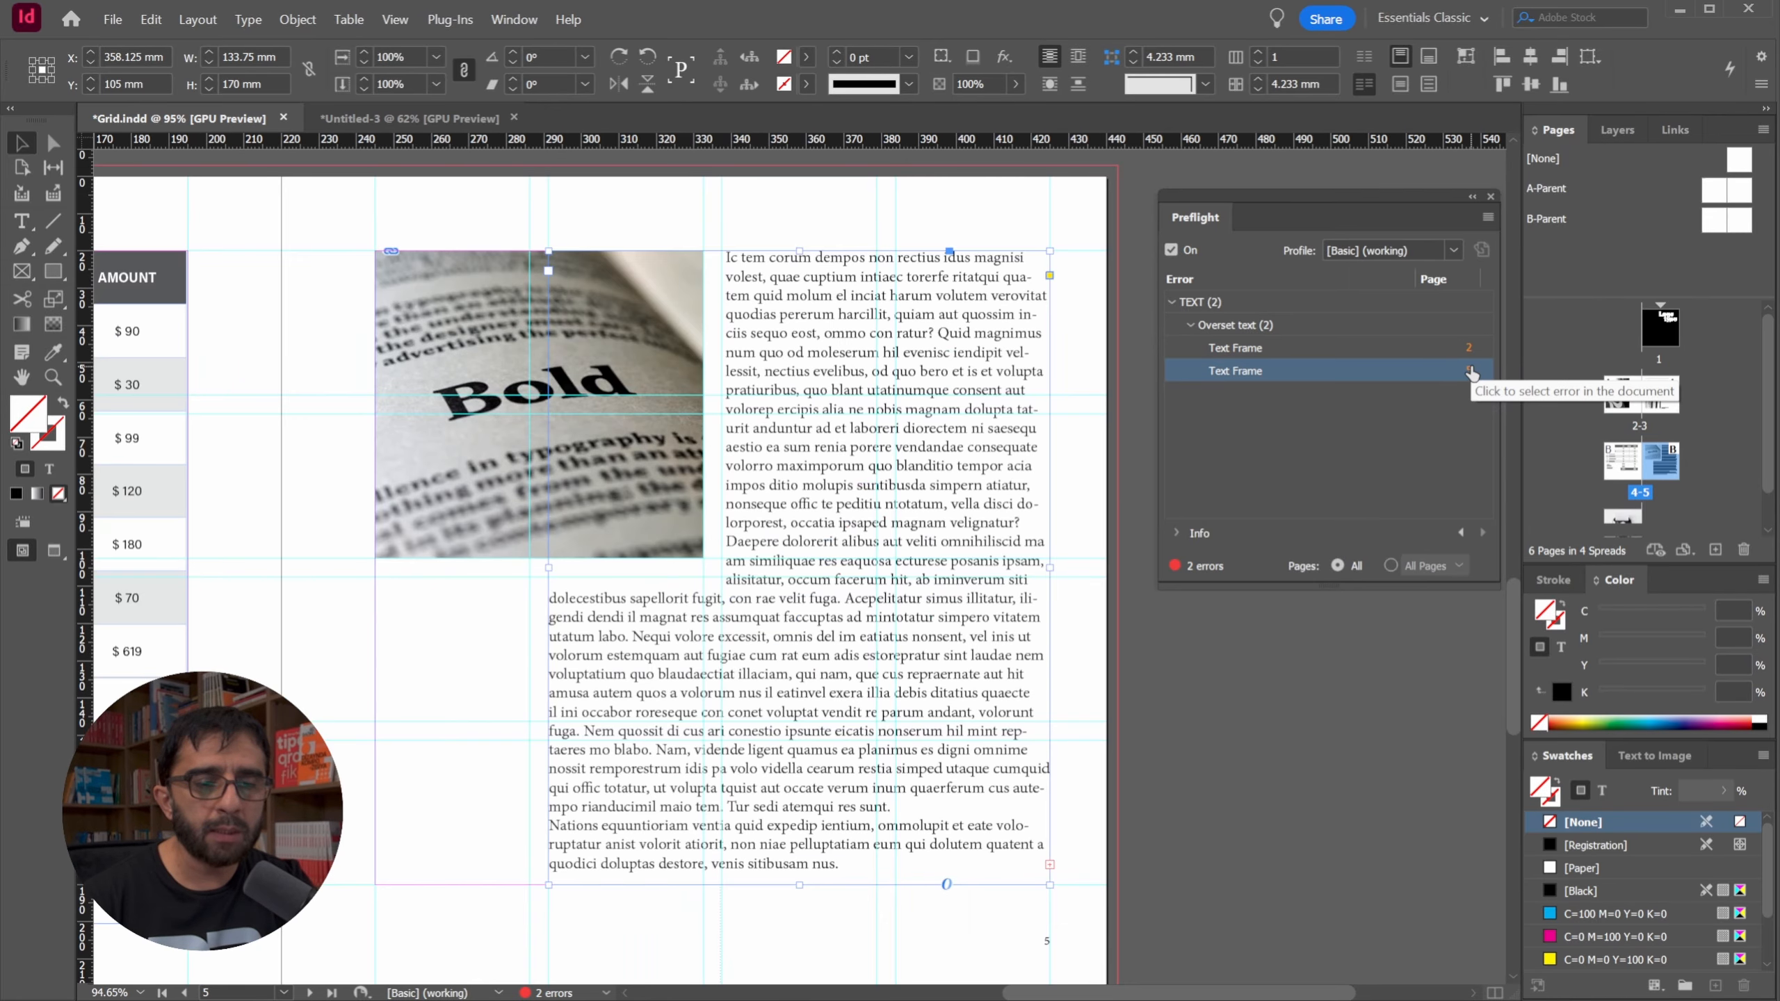
double_click(1456, 347)
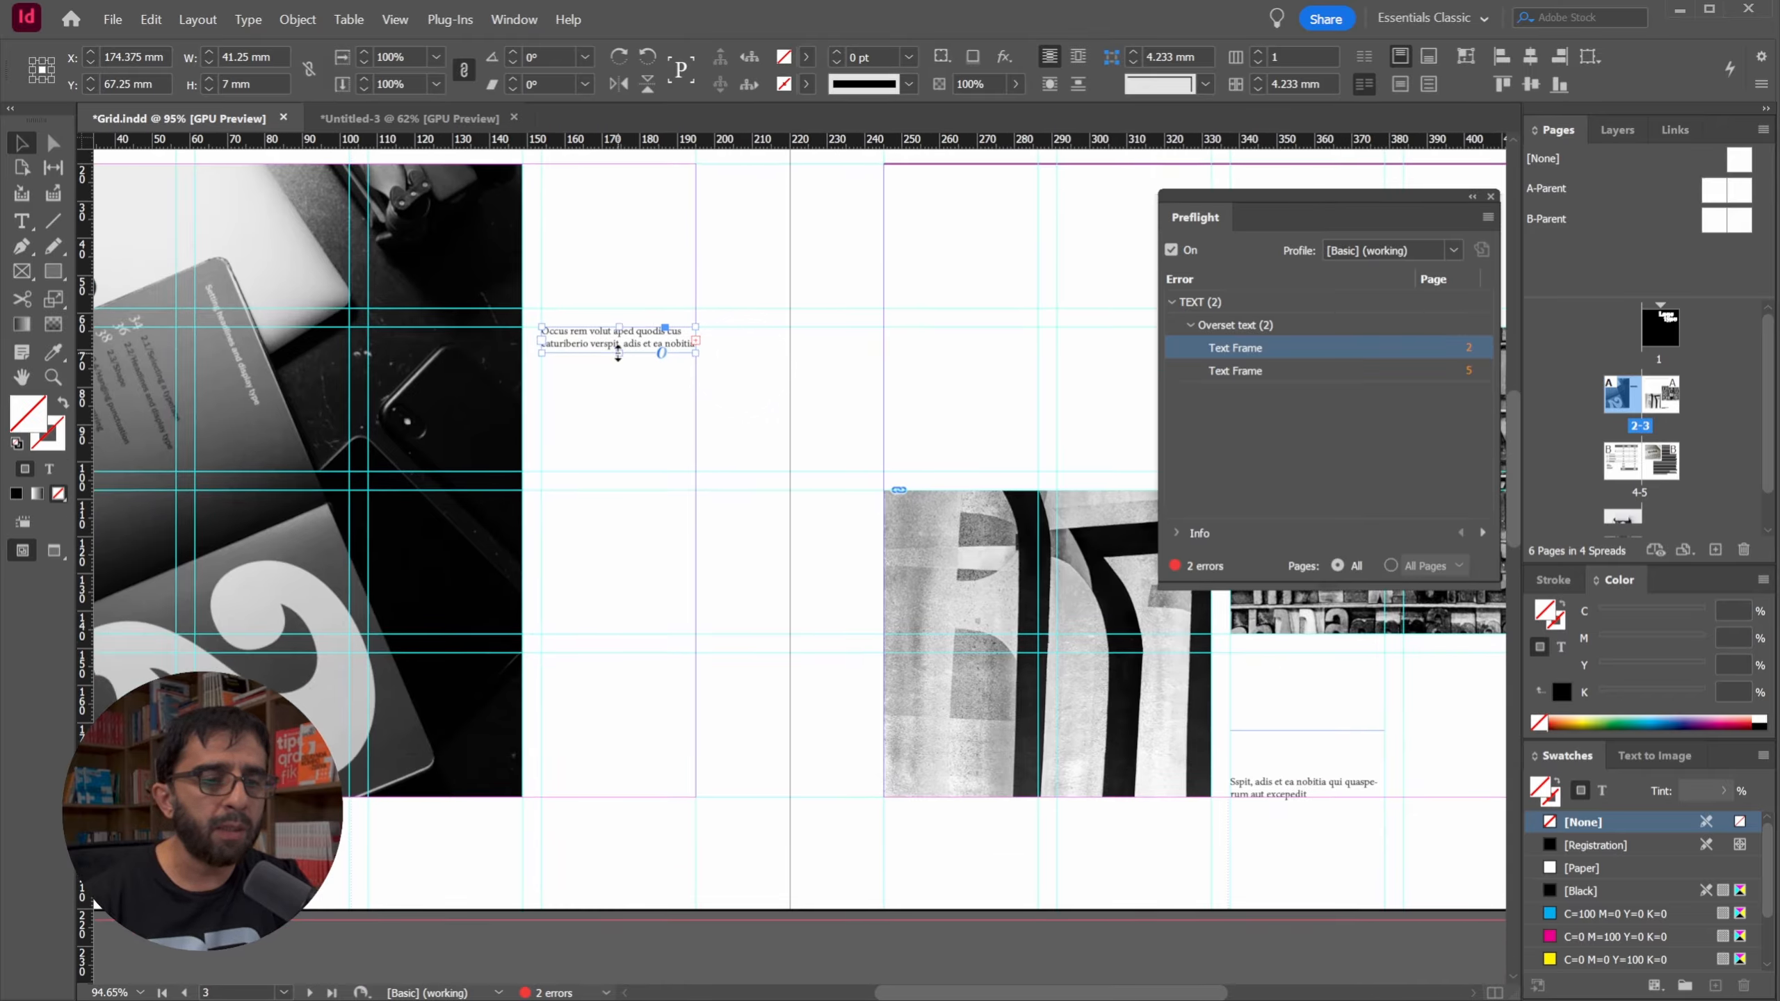
double_click(617, 352)
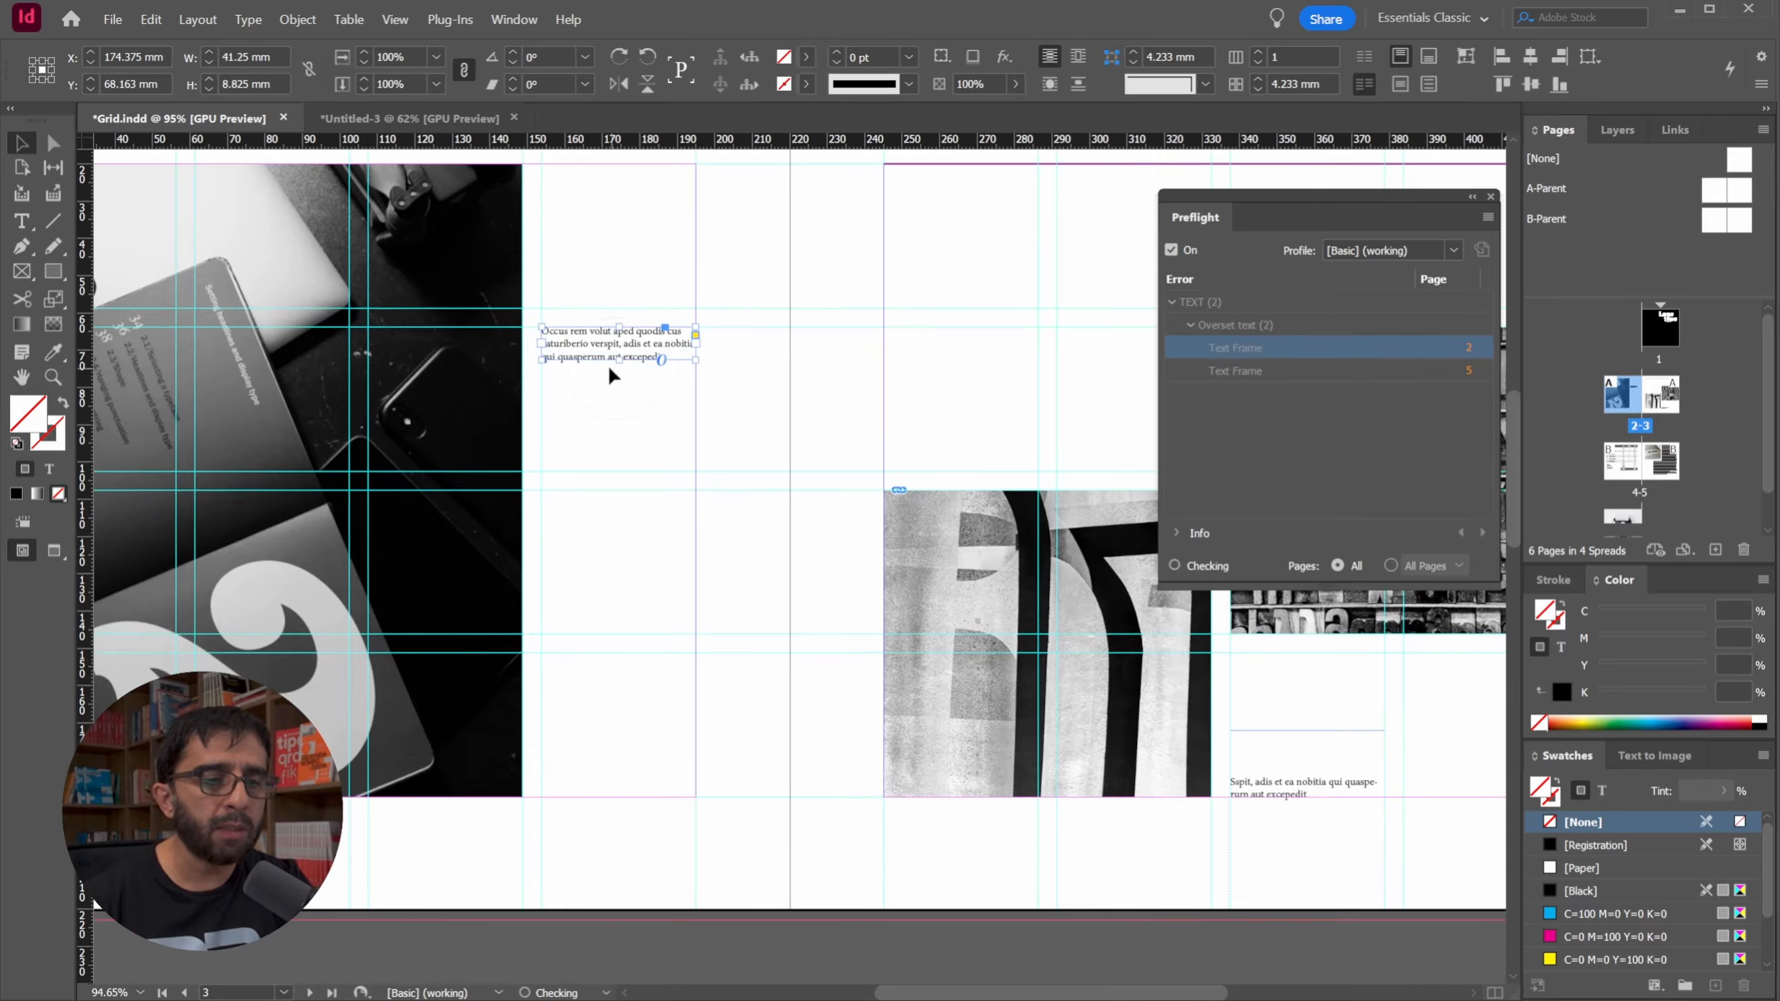
Extend the body text frame on page 5 downward to fit all of its overset text.
drag(1027, 865, 851, 590)
drag(889, 953, 488, 162)
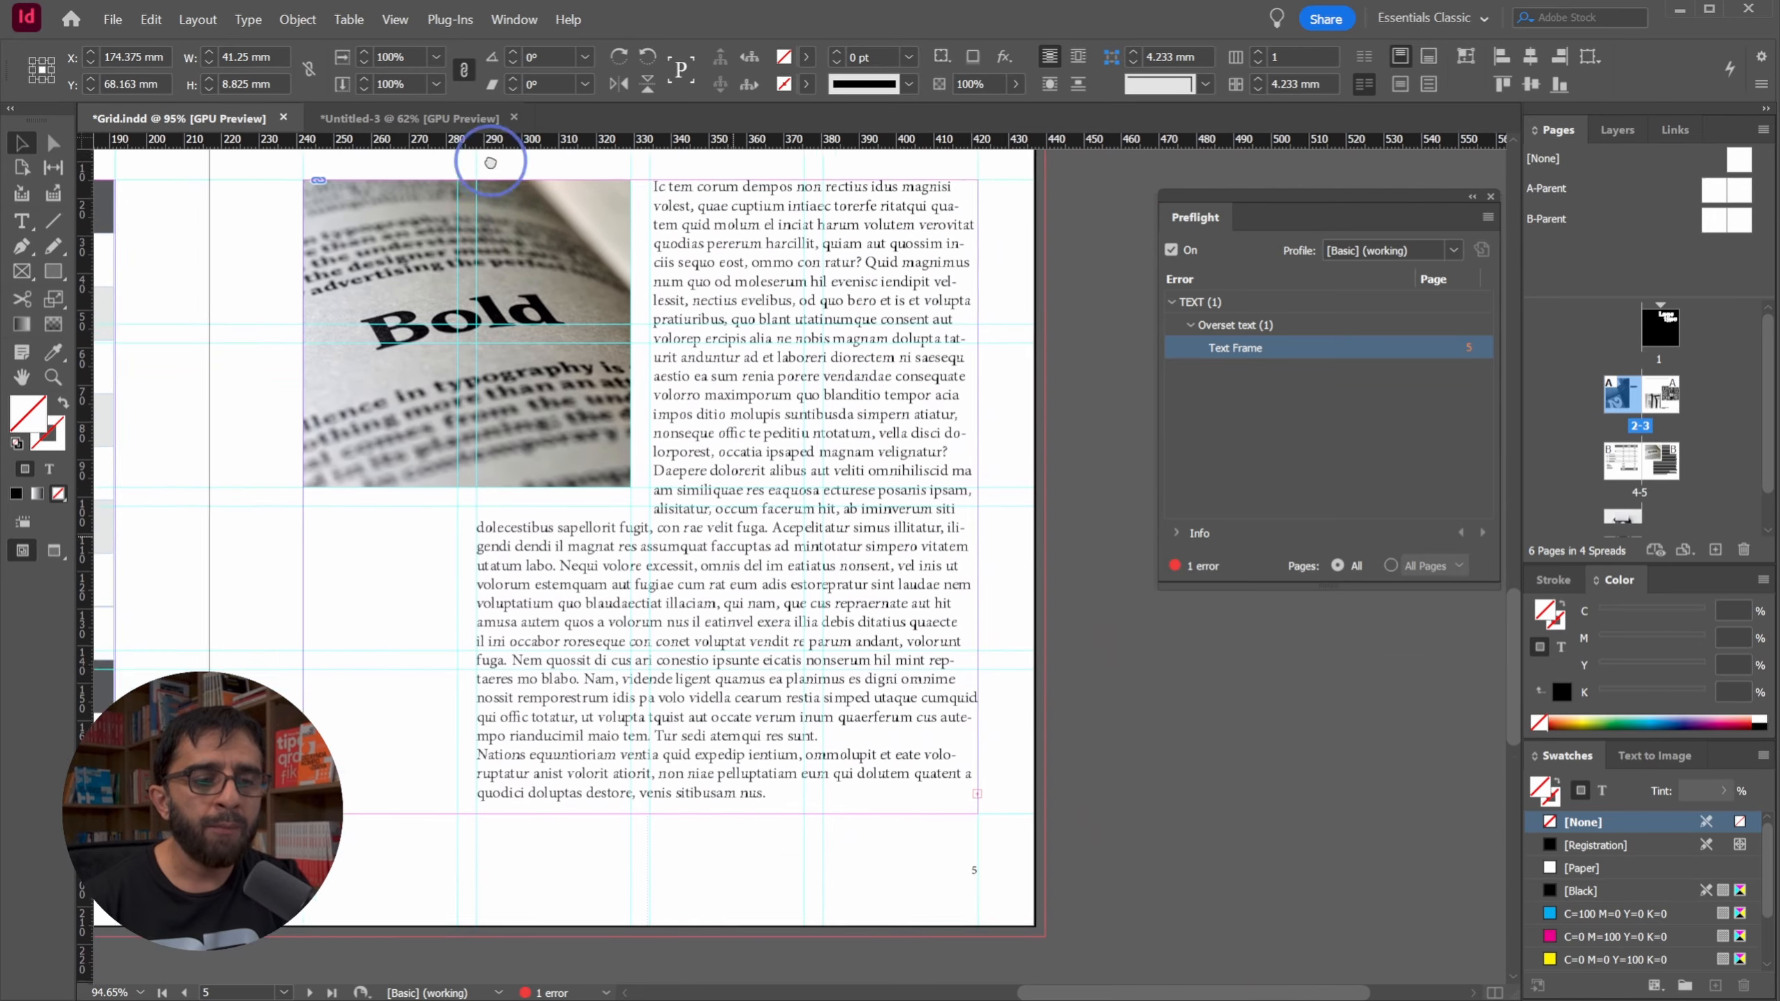
drag(576, 479, 568, 410)
click(661, 721)
double_click(718, 744)
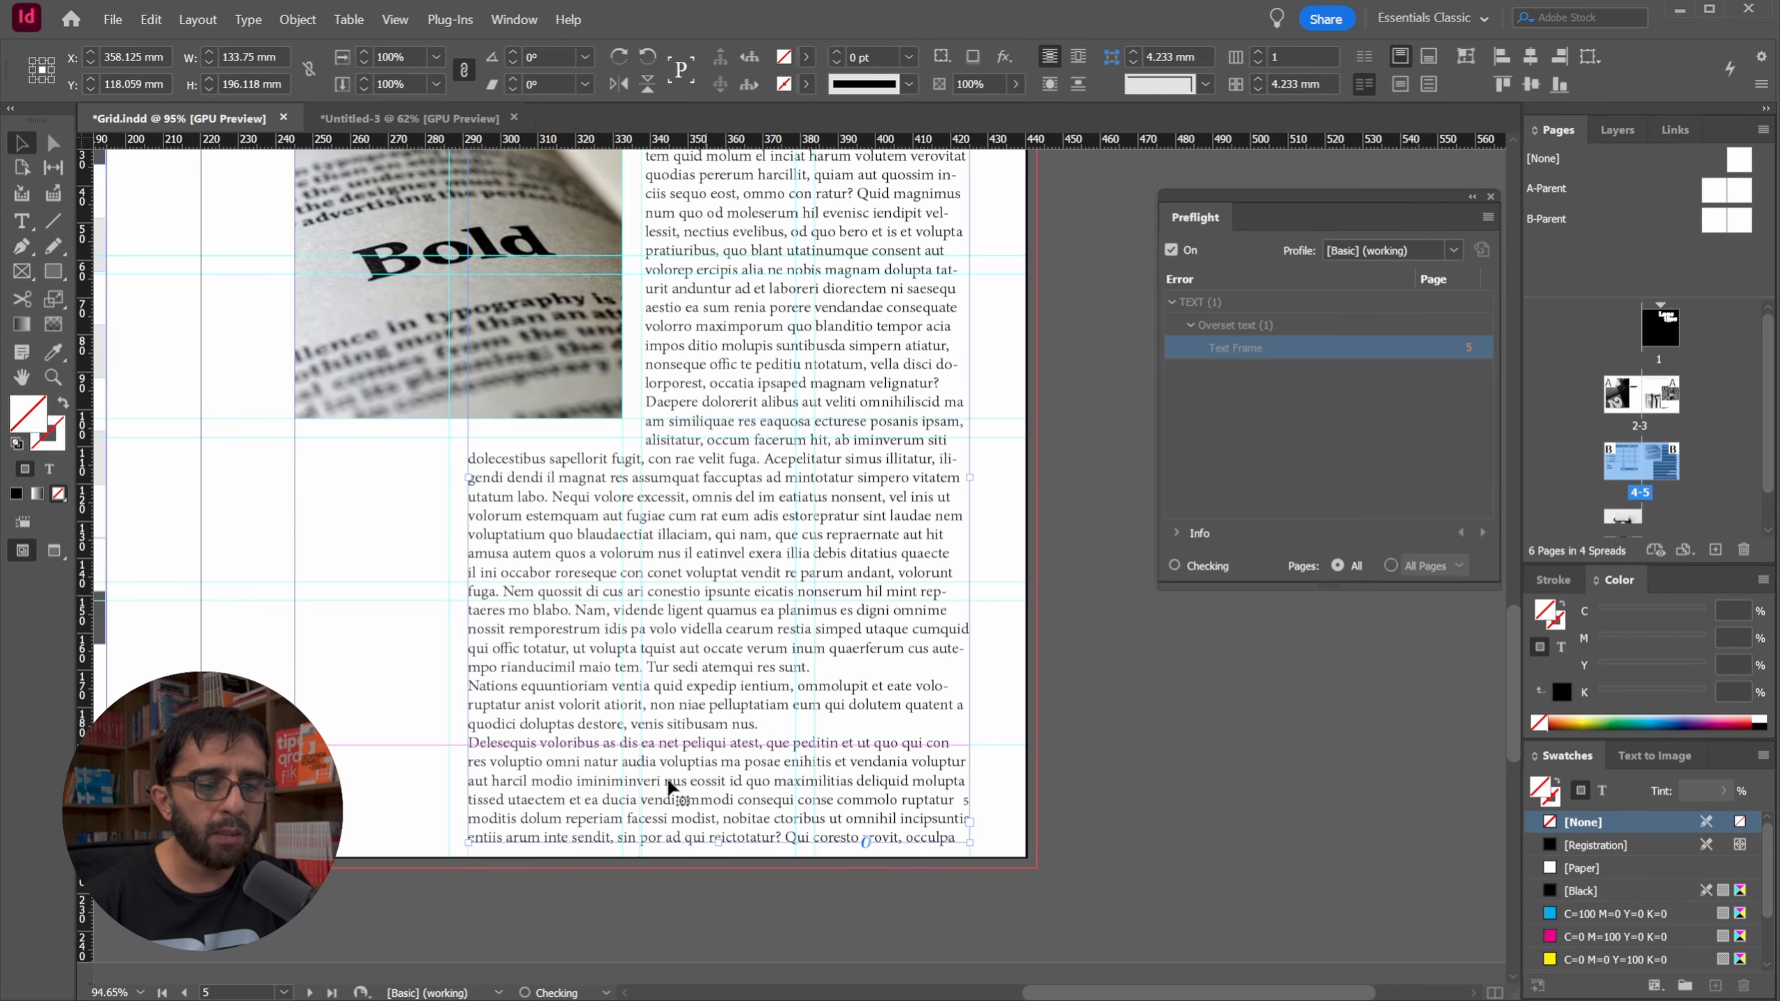
Delete the final paragraph starting "Delesequis voloribus" from the body text on page 5.
double_click(770, 717)
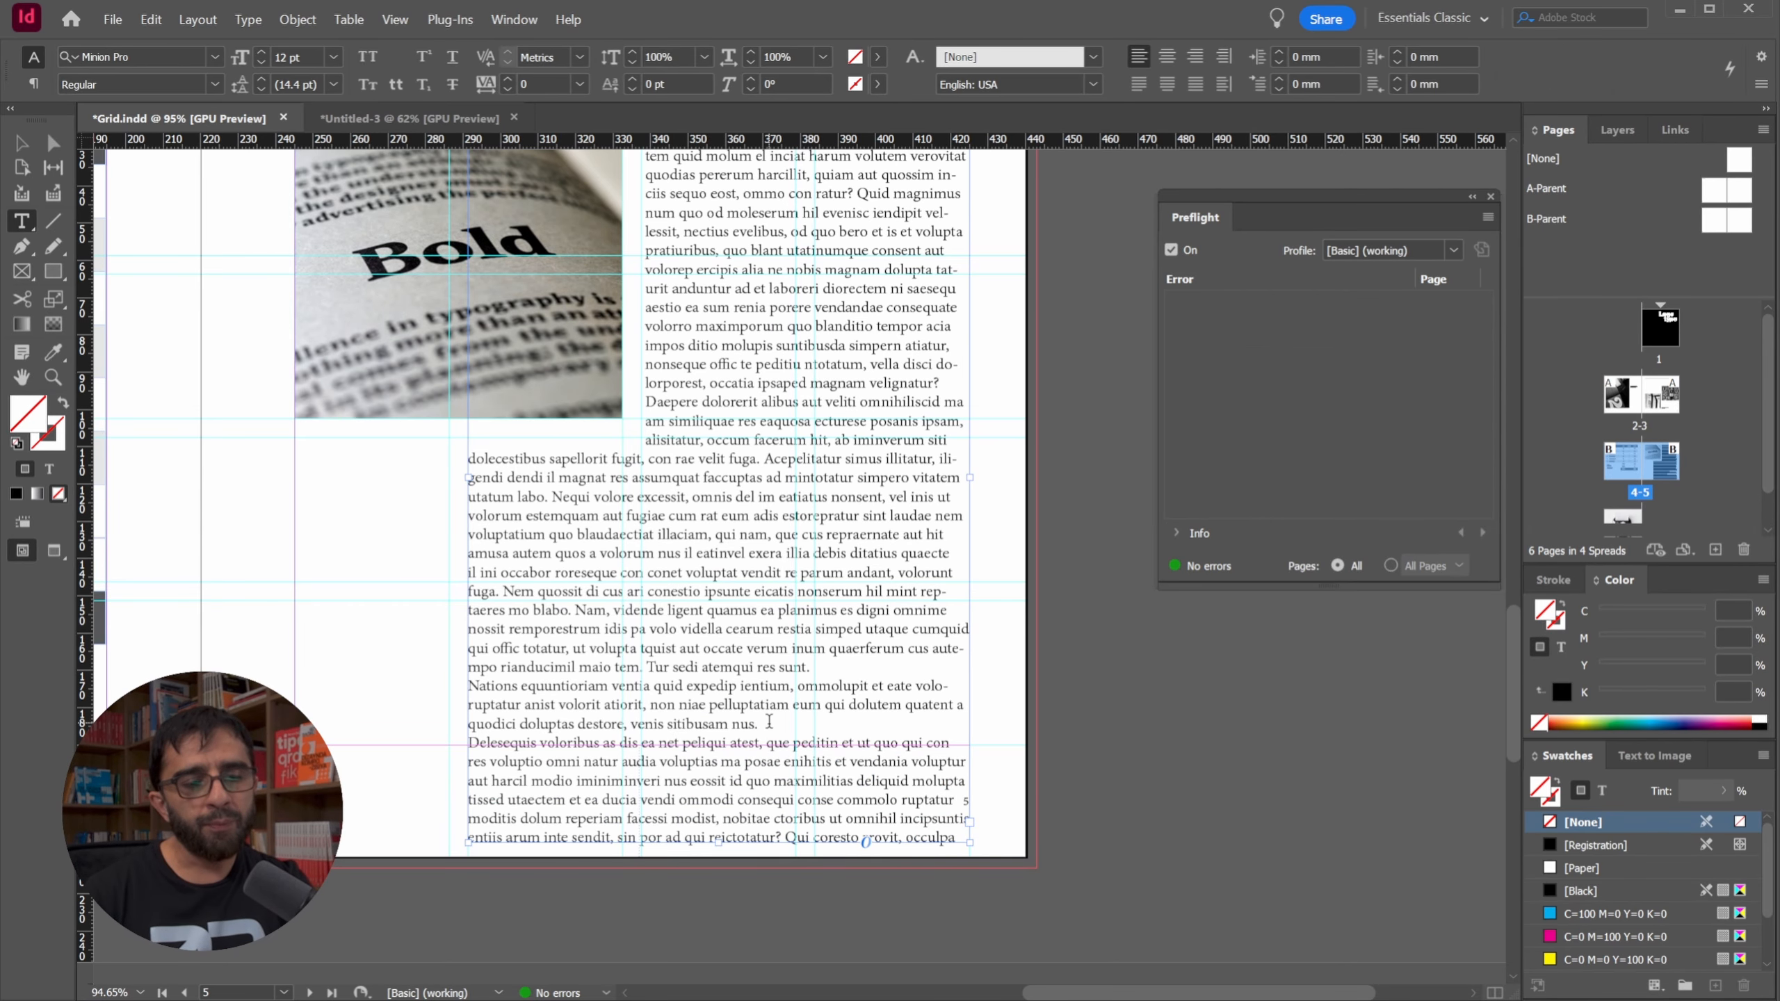
drag(769, 721, 1212, 921)
key(BackSpace)
key(Escape)
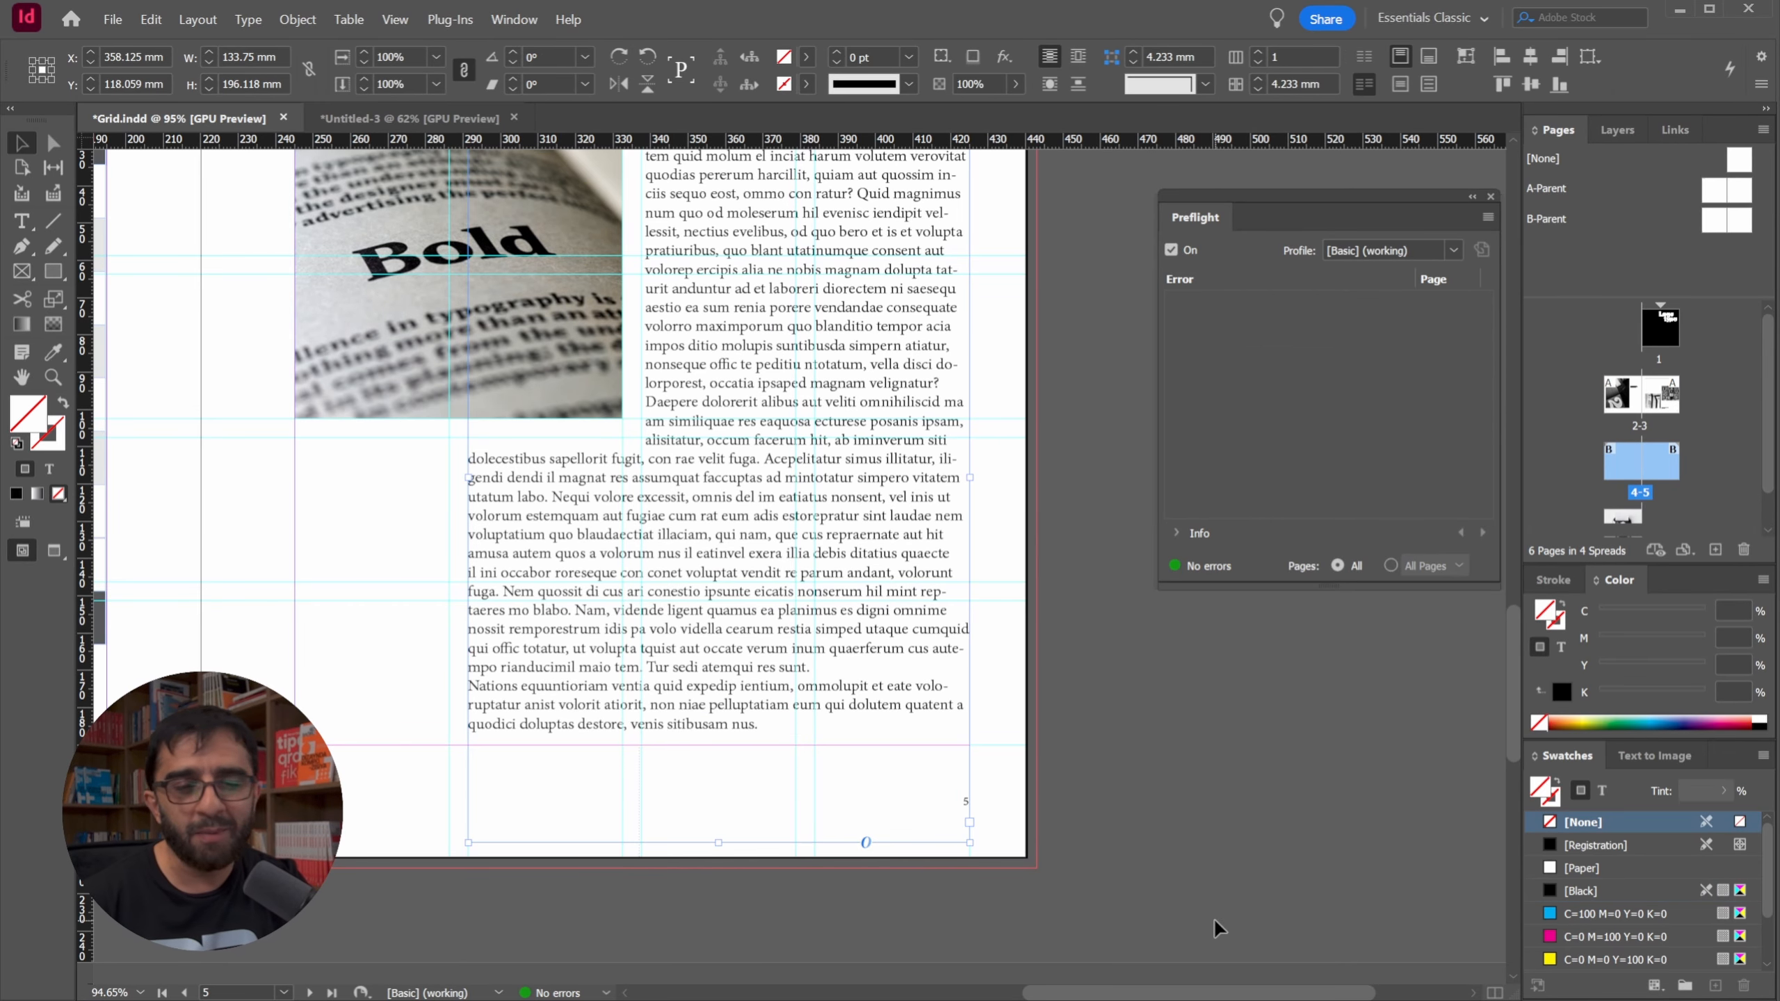
Check the pages 4-5 spread and the Preflight status, close the Preflight panel and save the document.
ctrl+alt+click(903, 641)
drag(893, 564, 1051, 631)
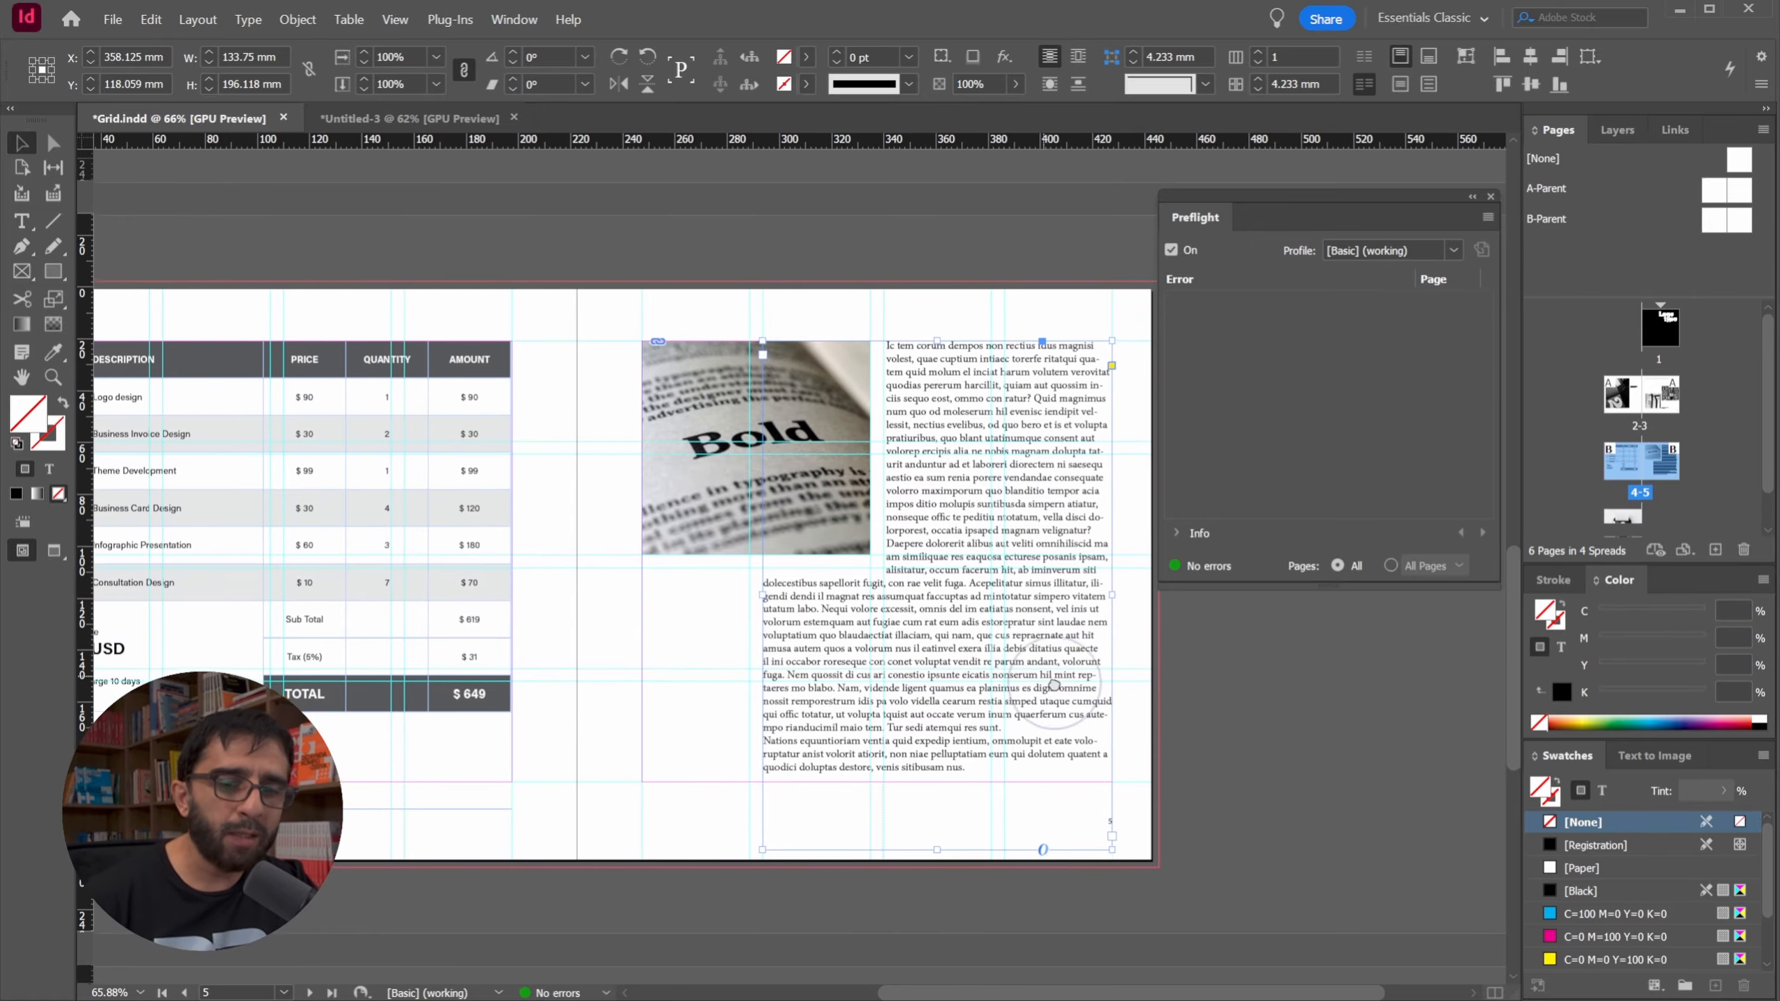
drag(1041, 696, 1160, 741)
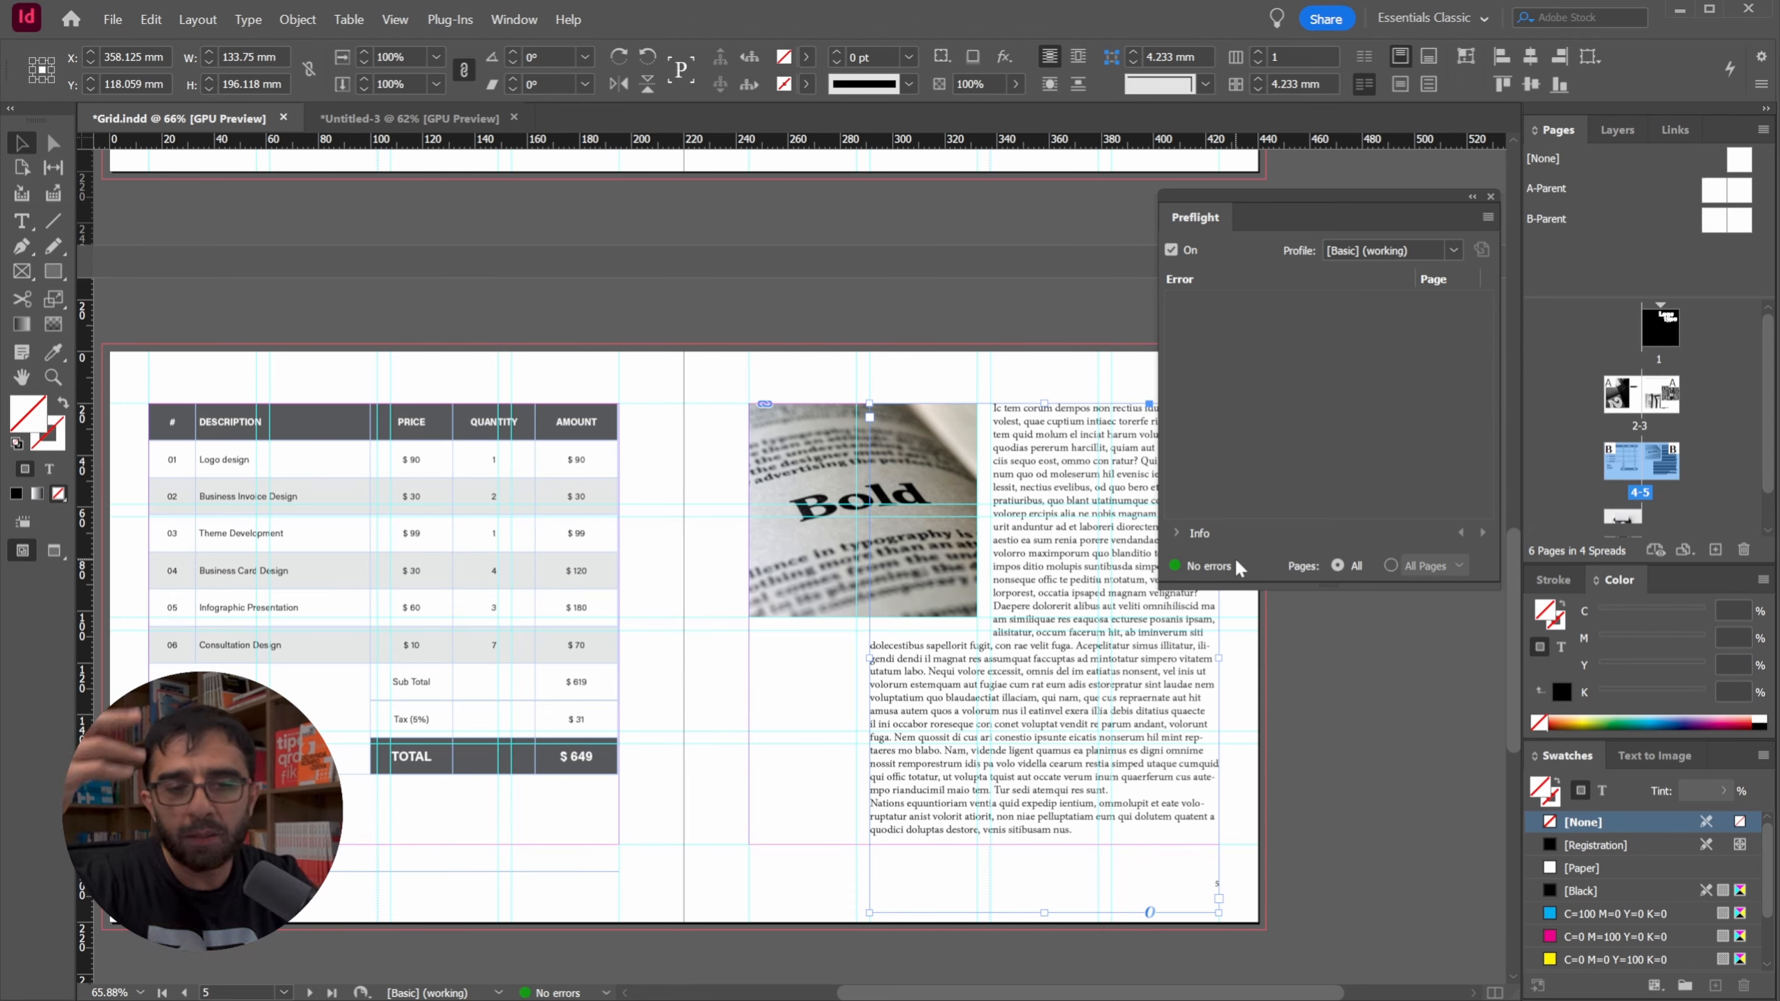
click(1491, 196)
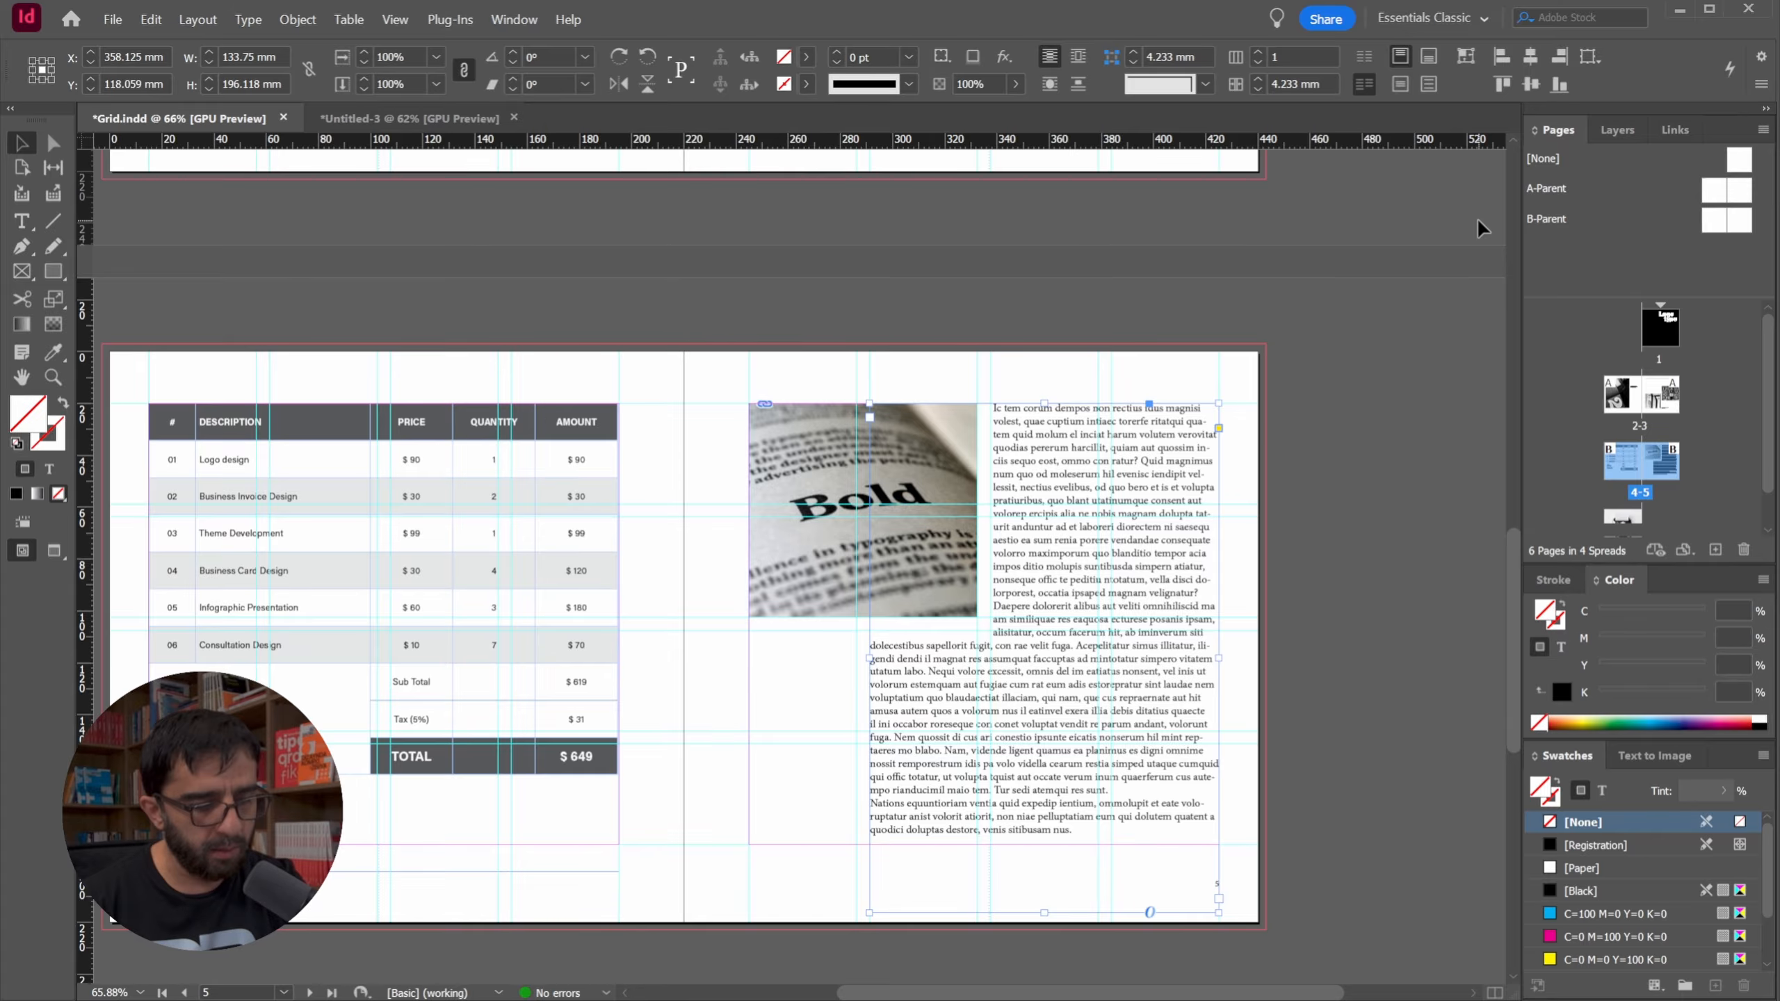
key(ctrl+s)
drag(1012, 310, 1101, 308)
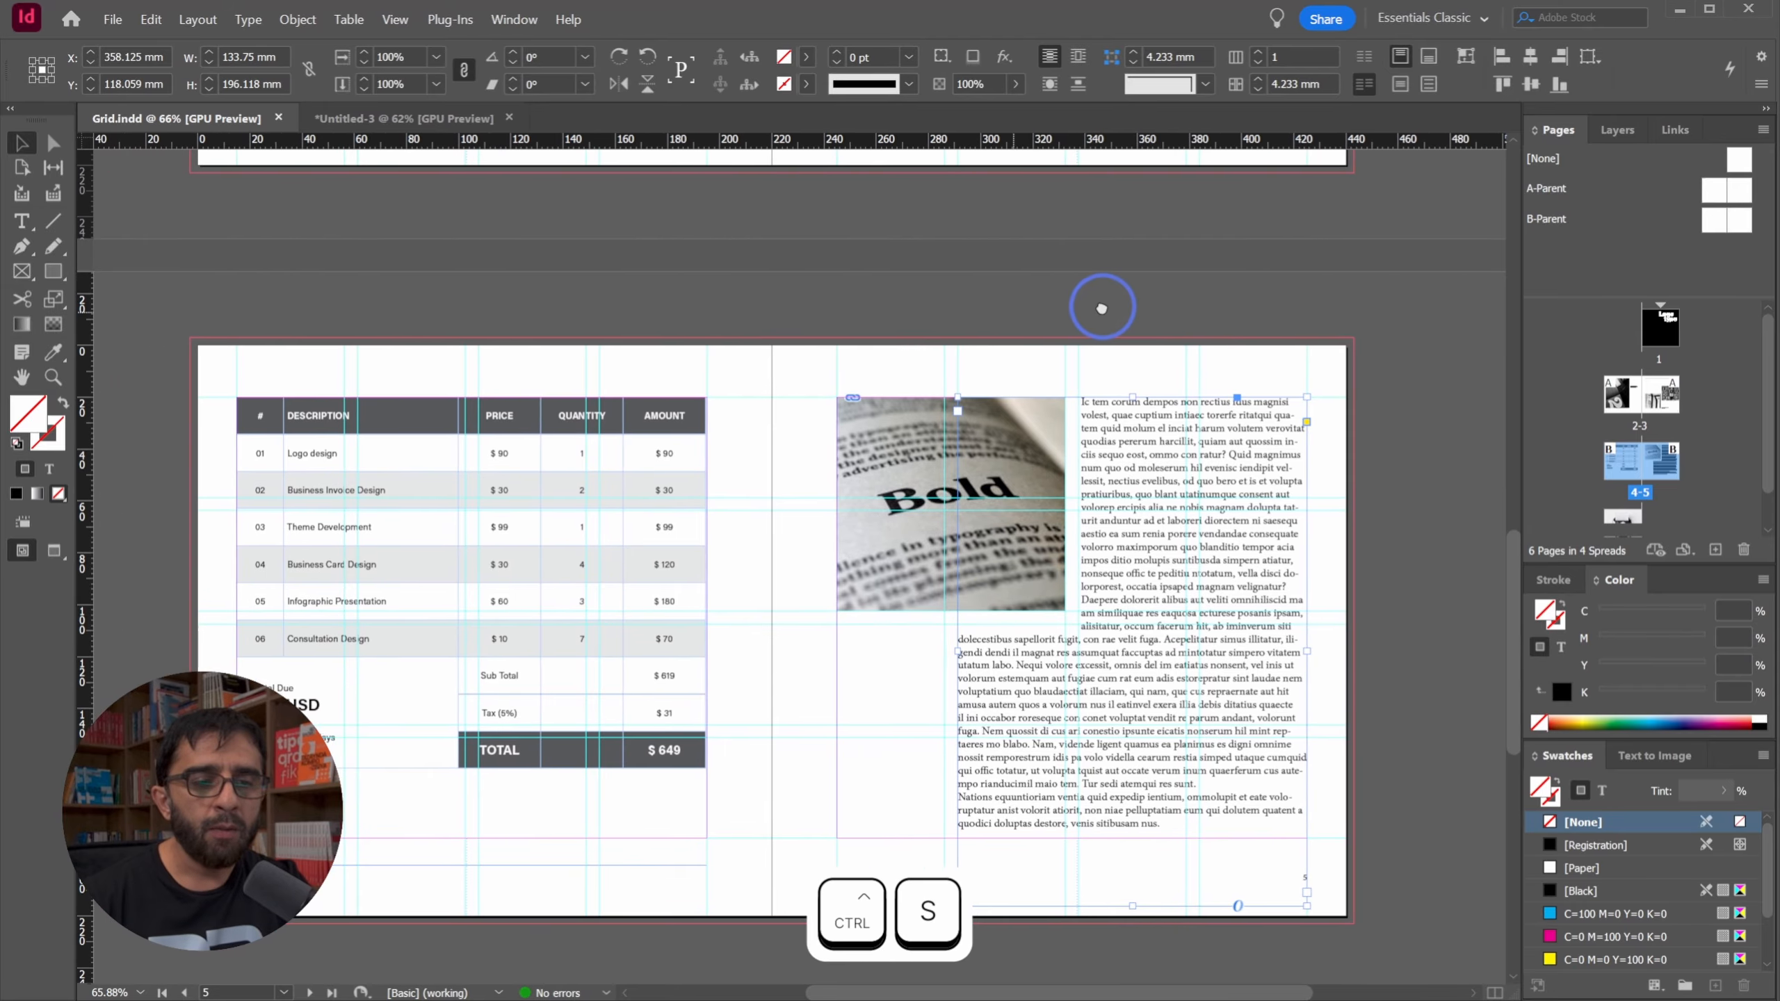
scroll(1065, 517, up, 8)
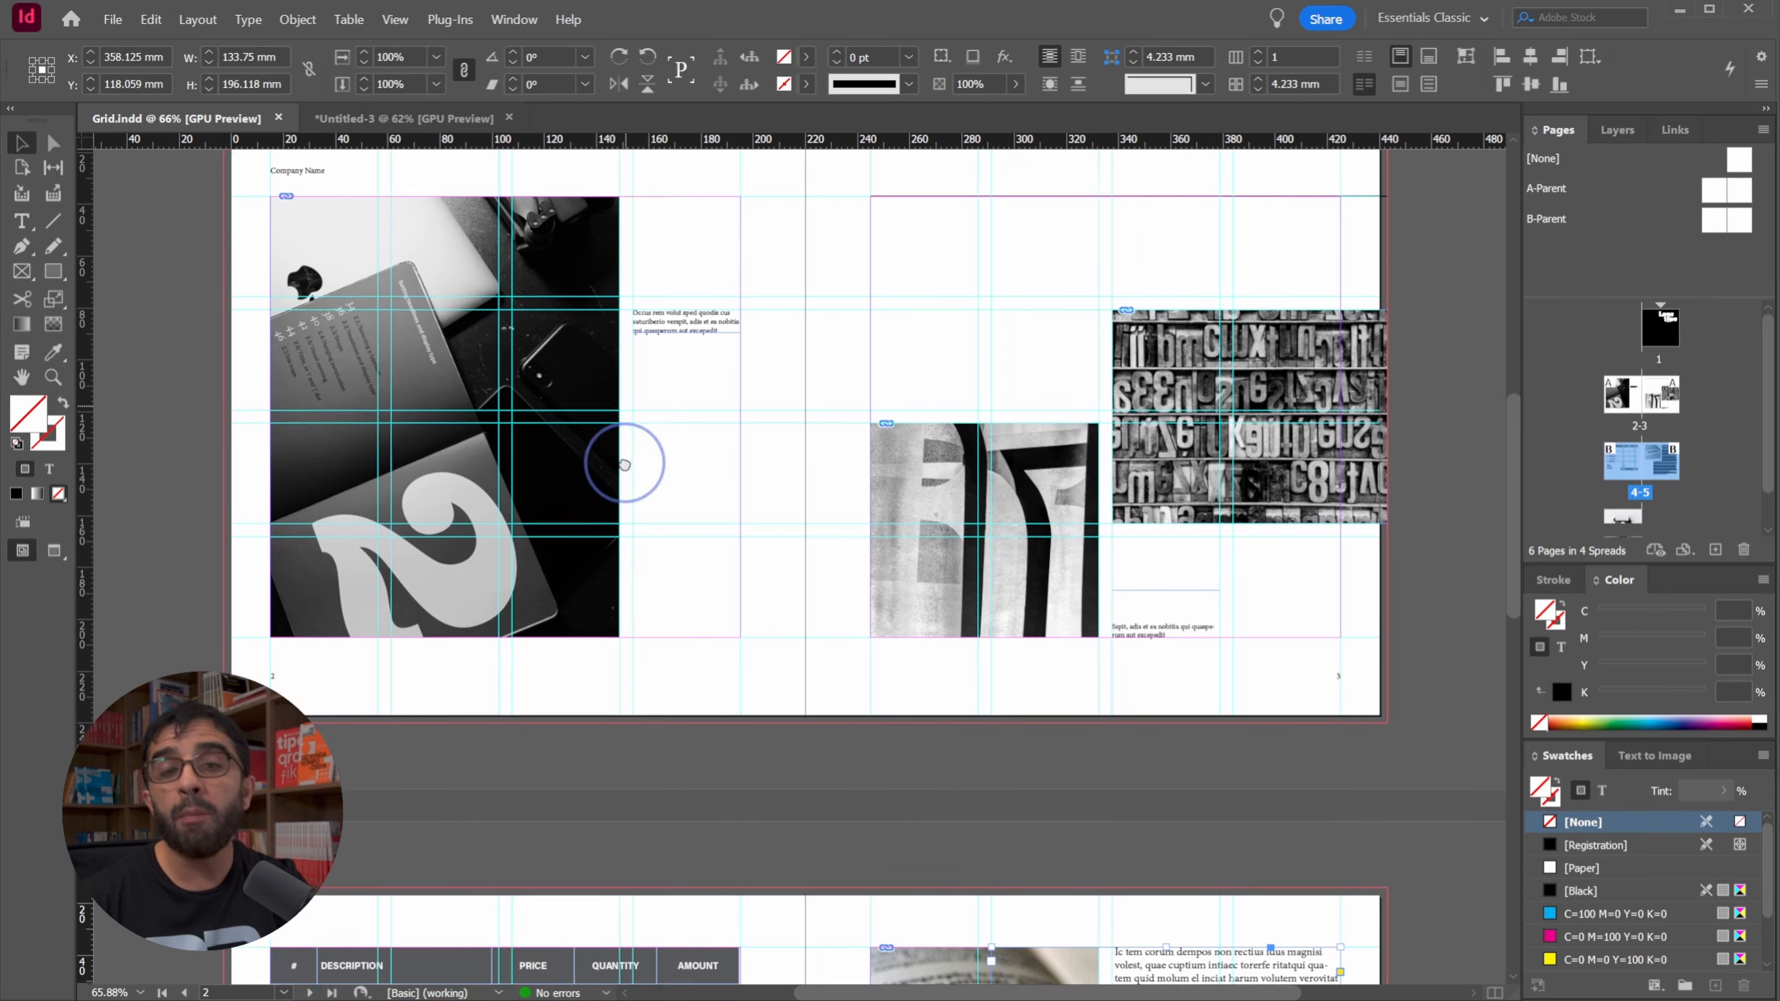
drag(624, 464, 584, 532)
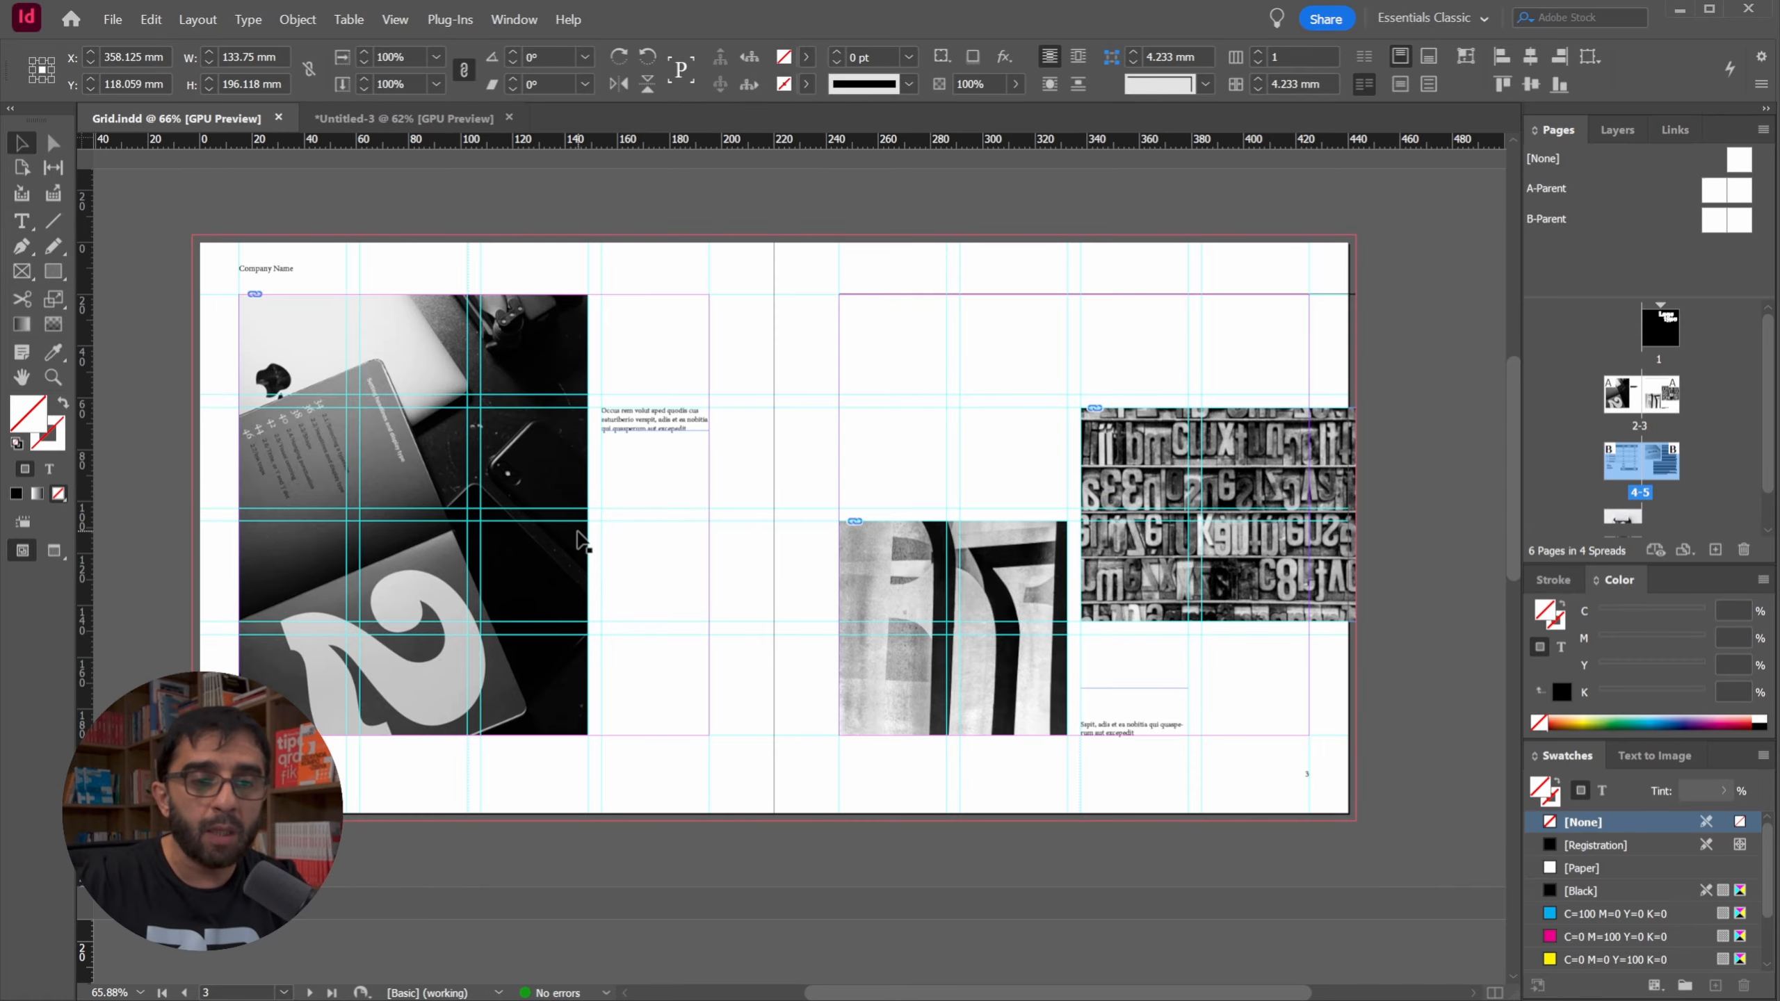
scroll(1033, 536, up, 10)
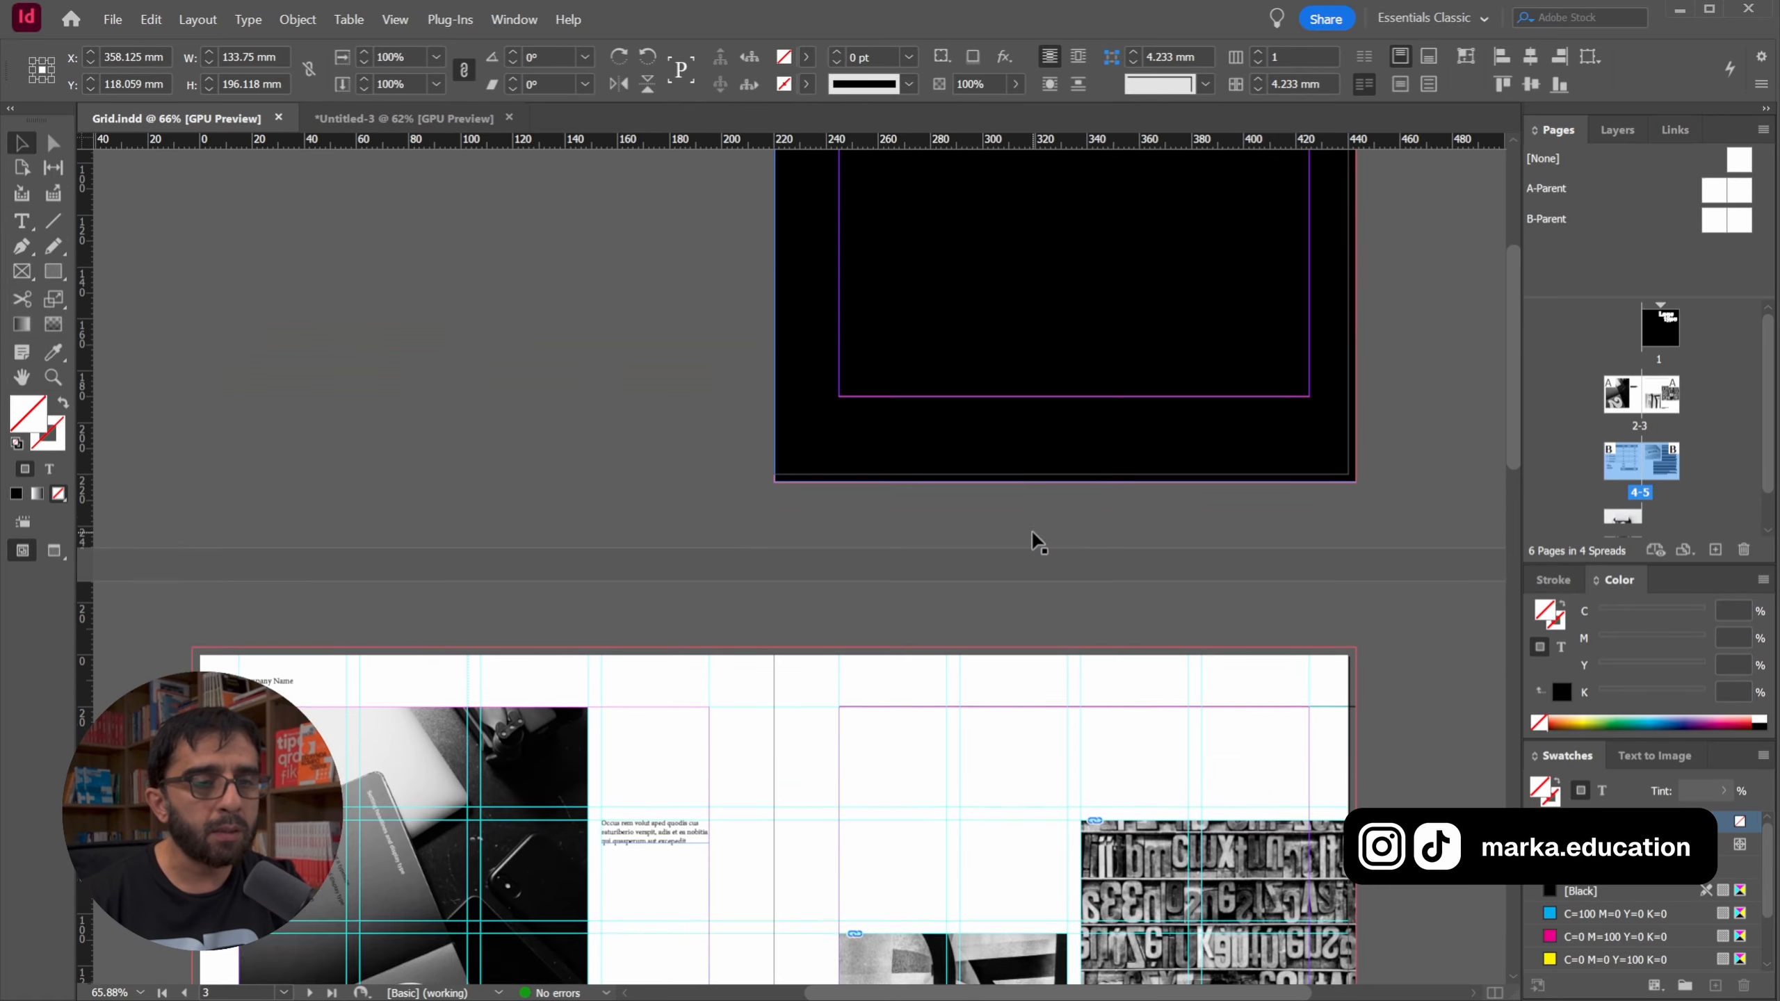
scroll(1033, 536, down, 12)
scroll(1030, 532, down, 18)
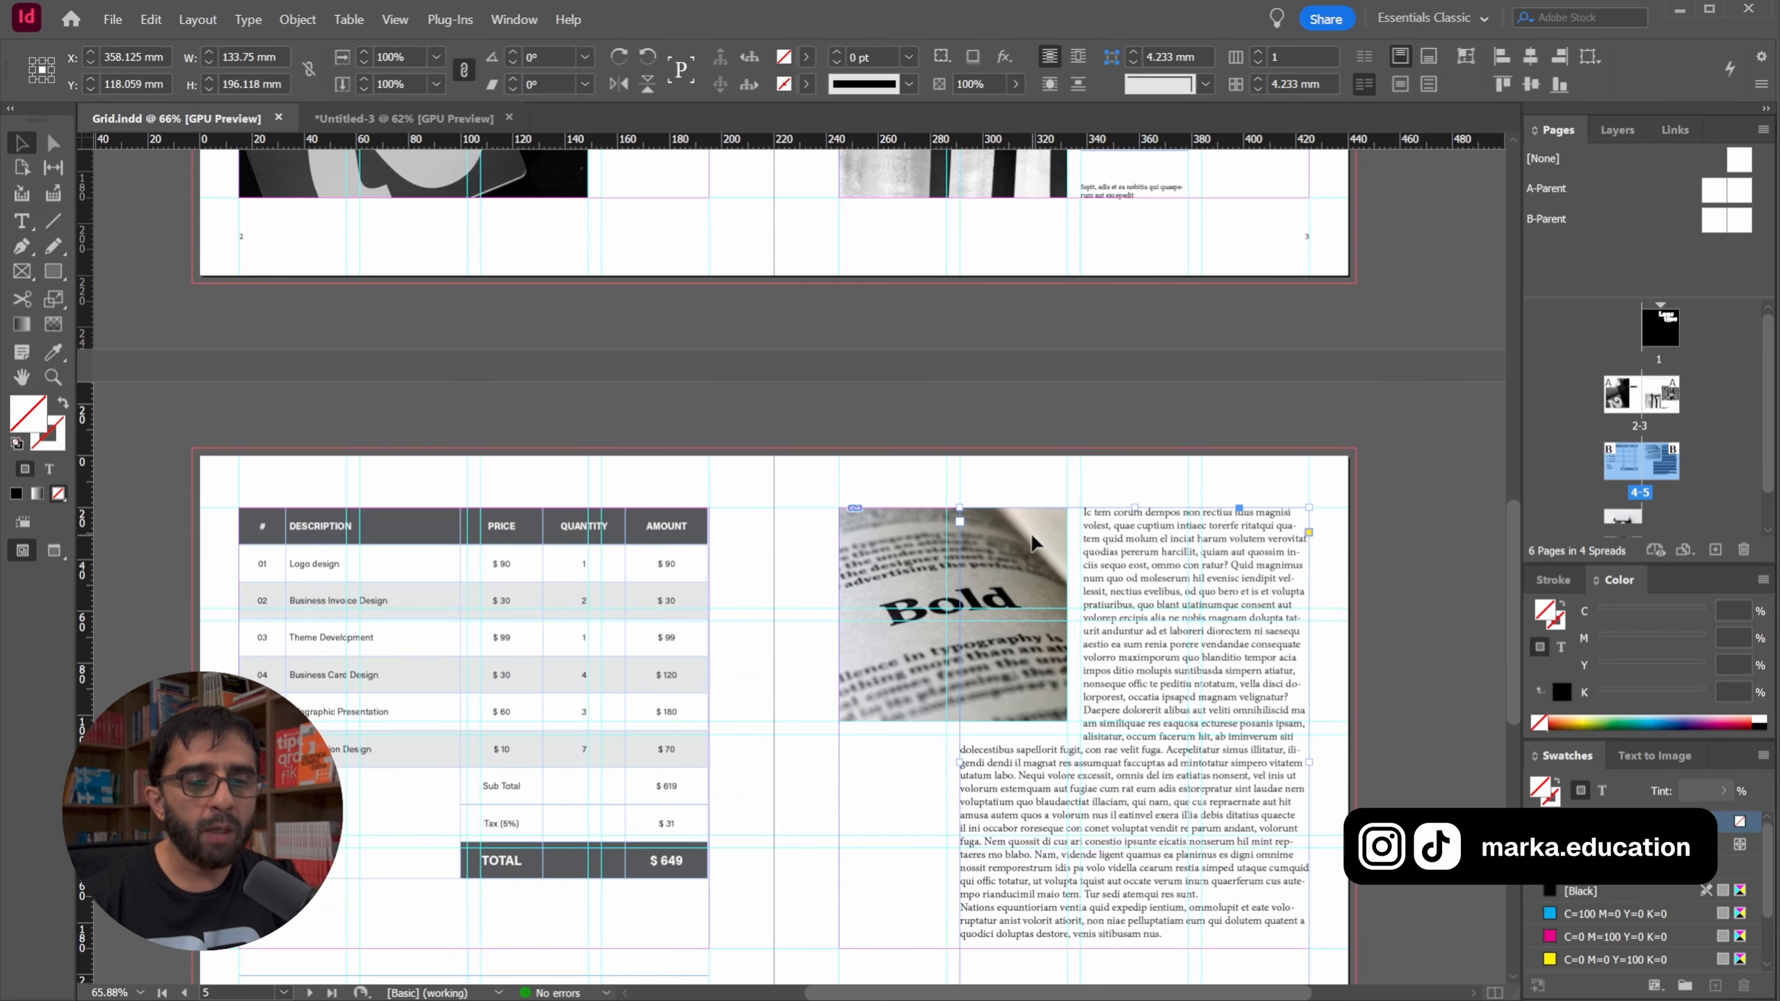
scroll(1030, 531, up, 13)
scroll(1030, 531, up, 6)
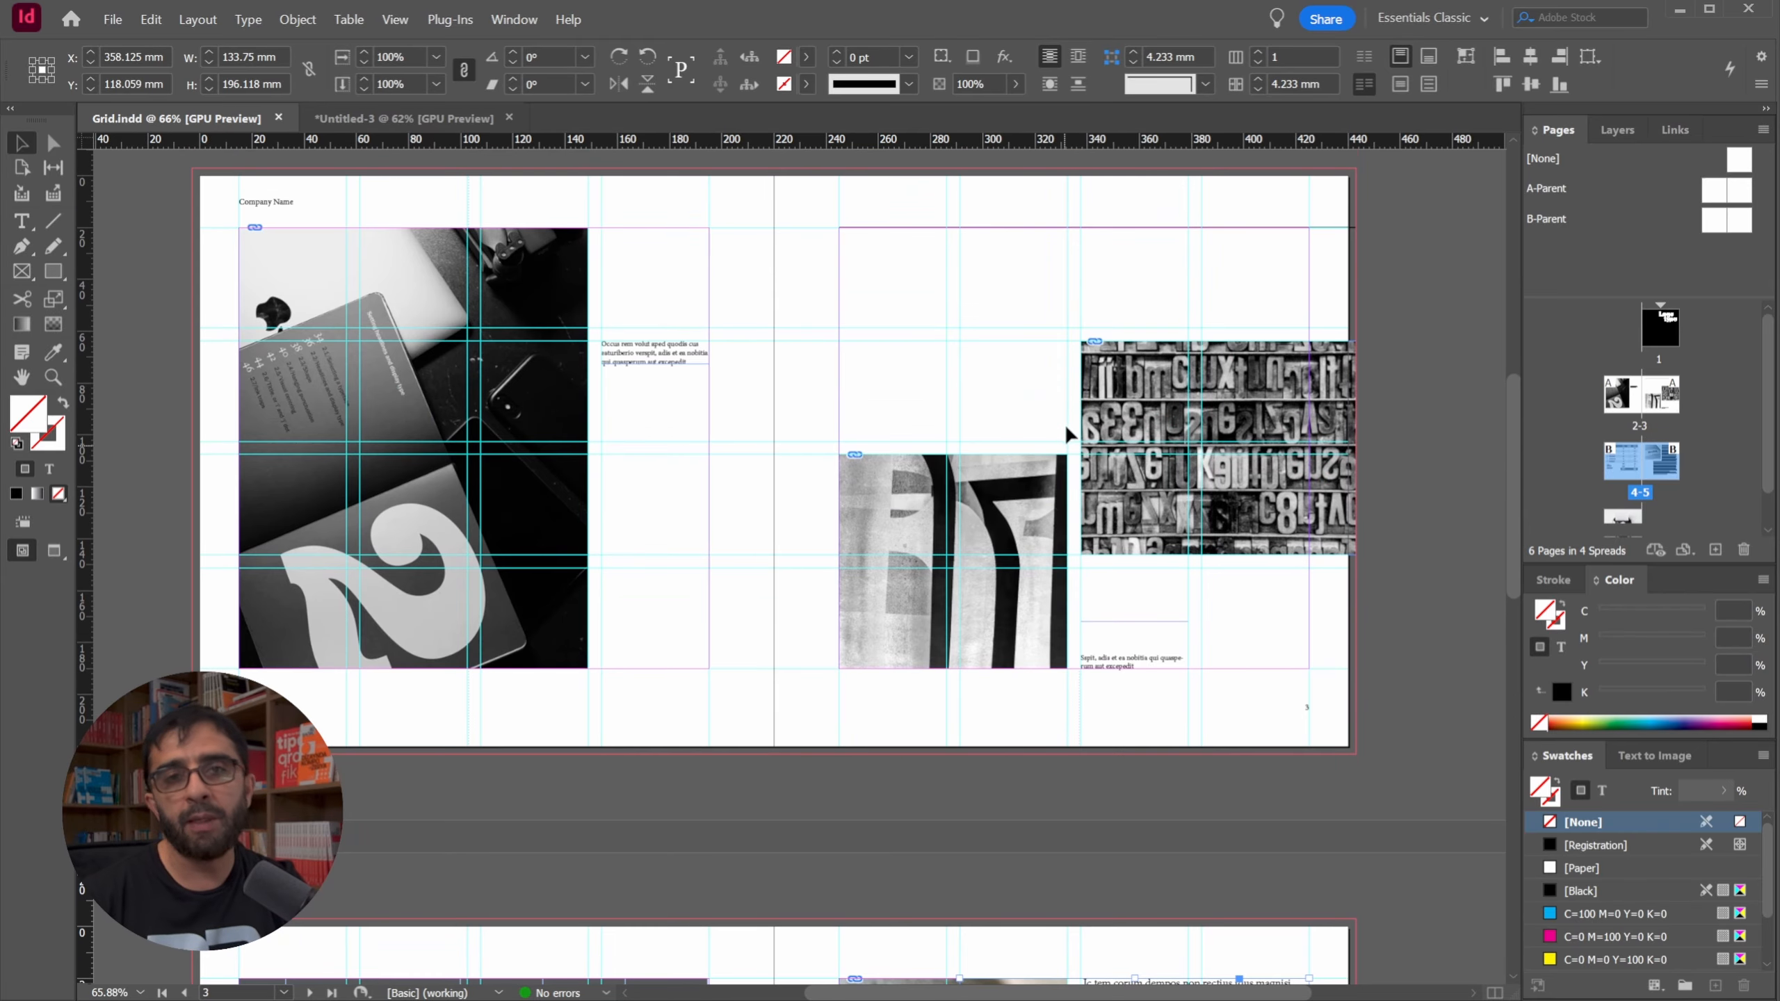
click(390, 268)
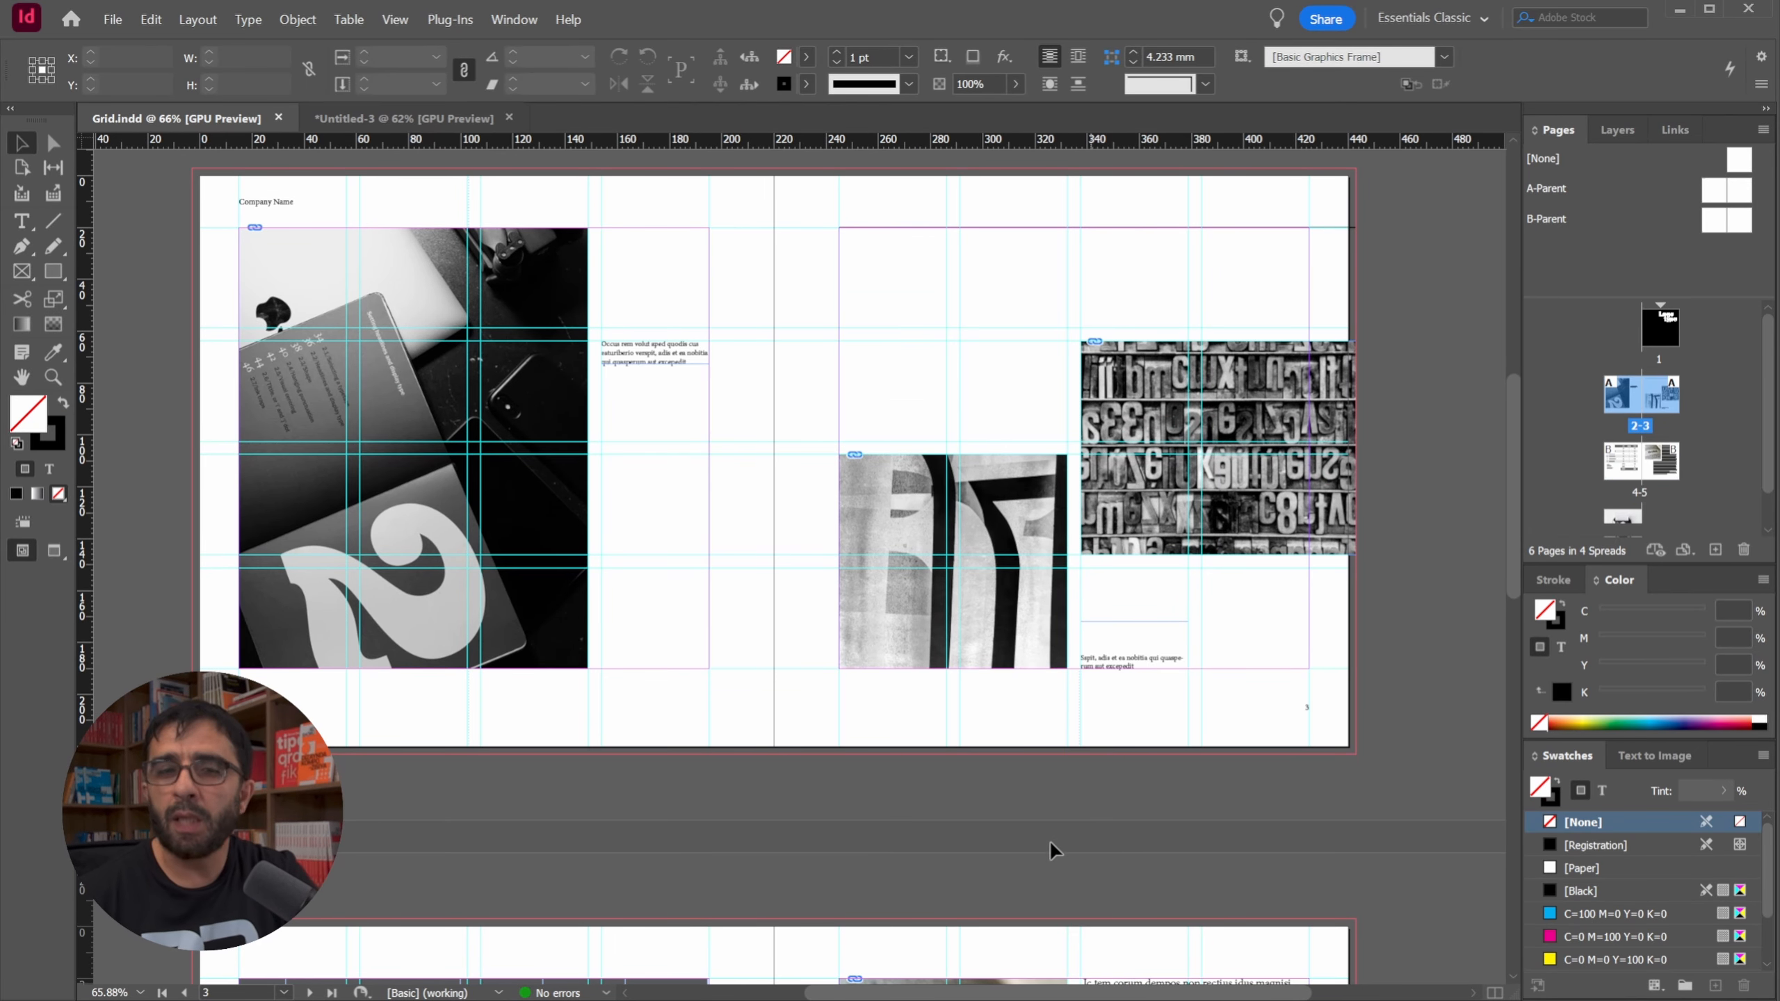
Switch to File Explorer, look through the linked files in the InDesign project's images folder, and return to InDesign.
key(alt+Tab)
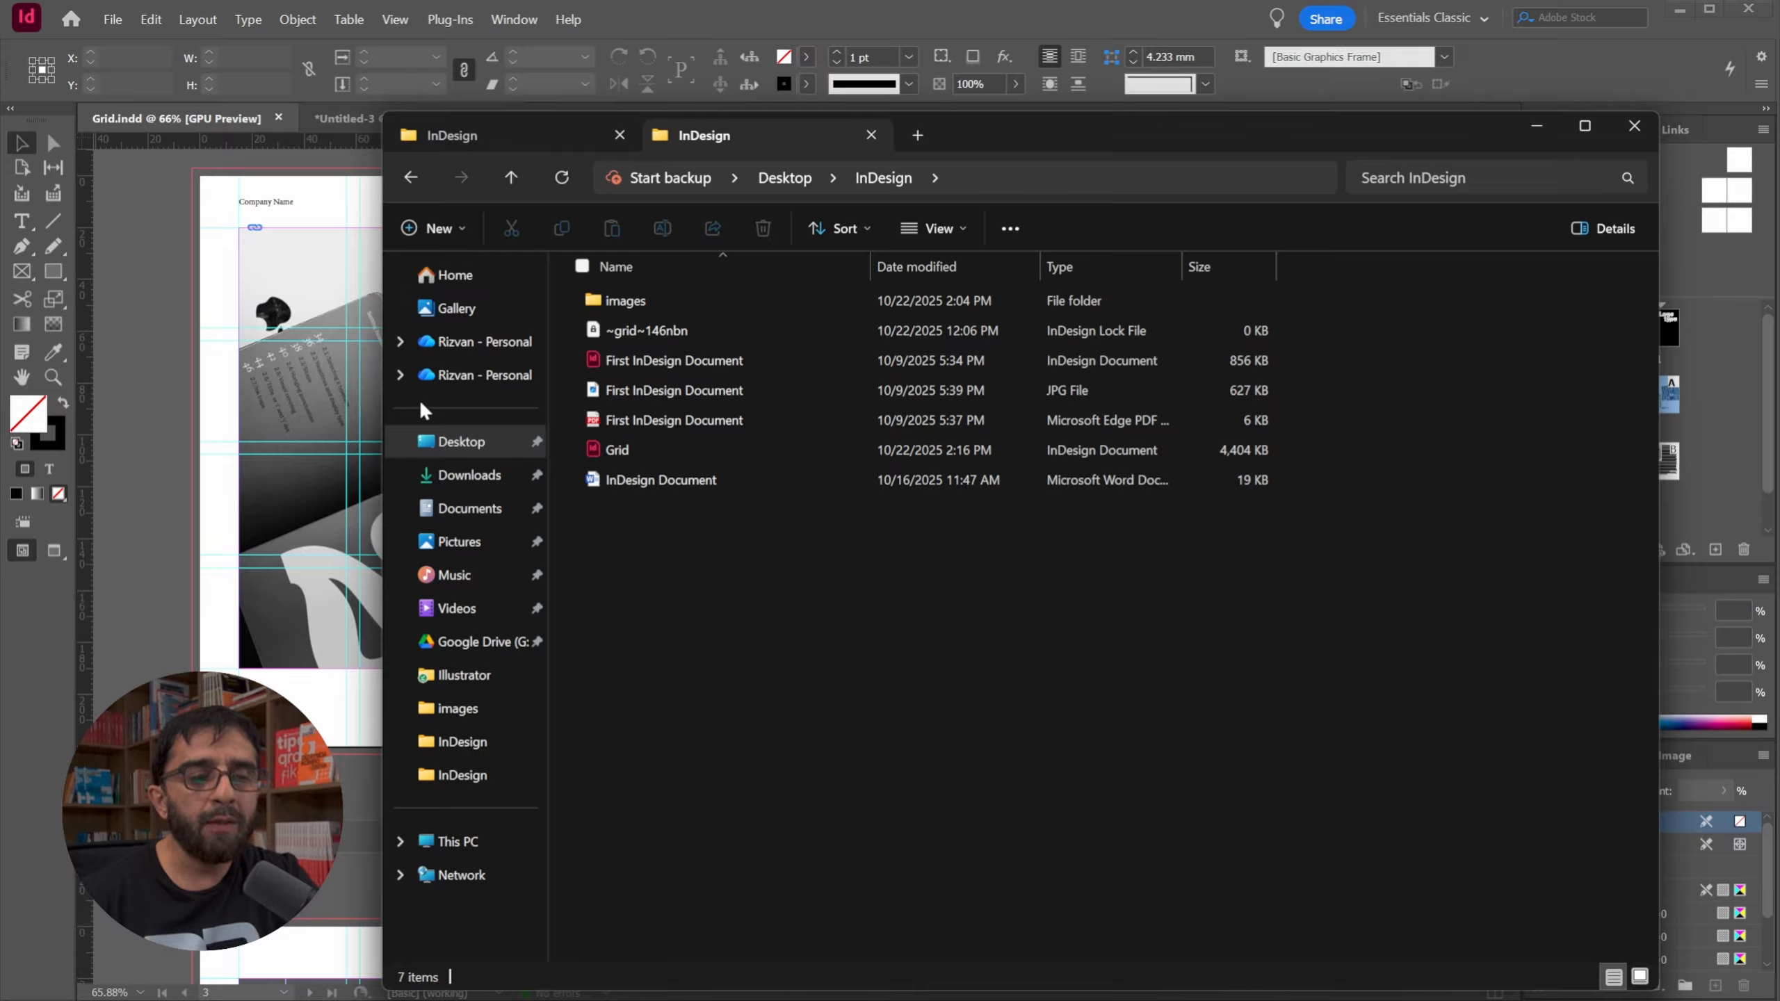
double_click(610, 302)
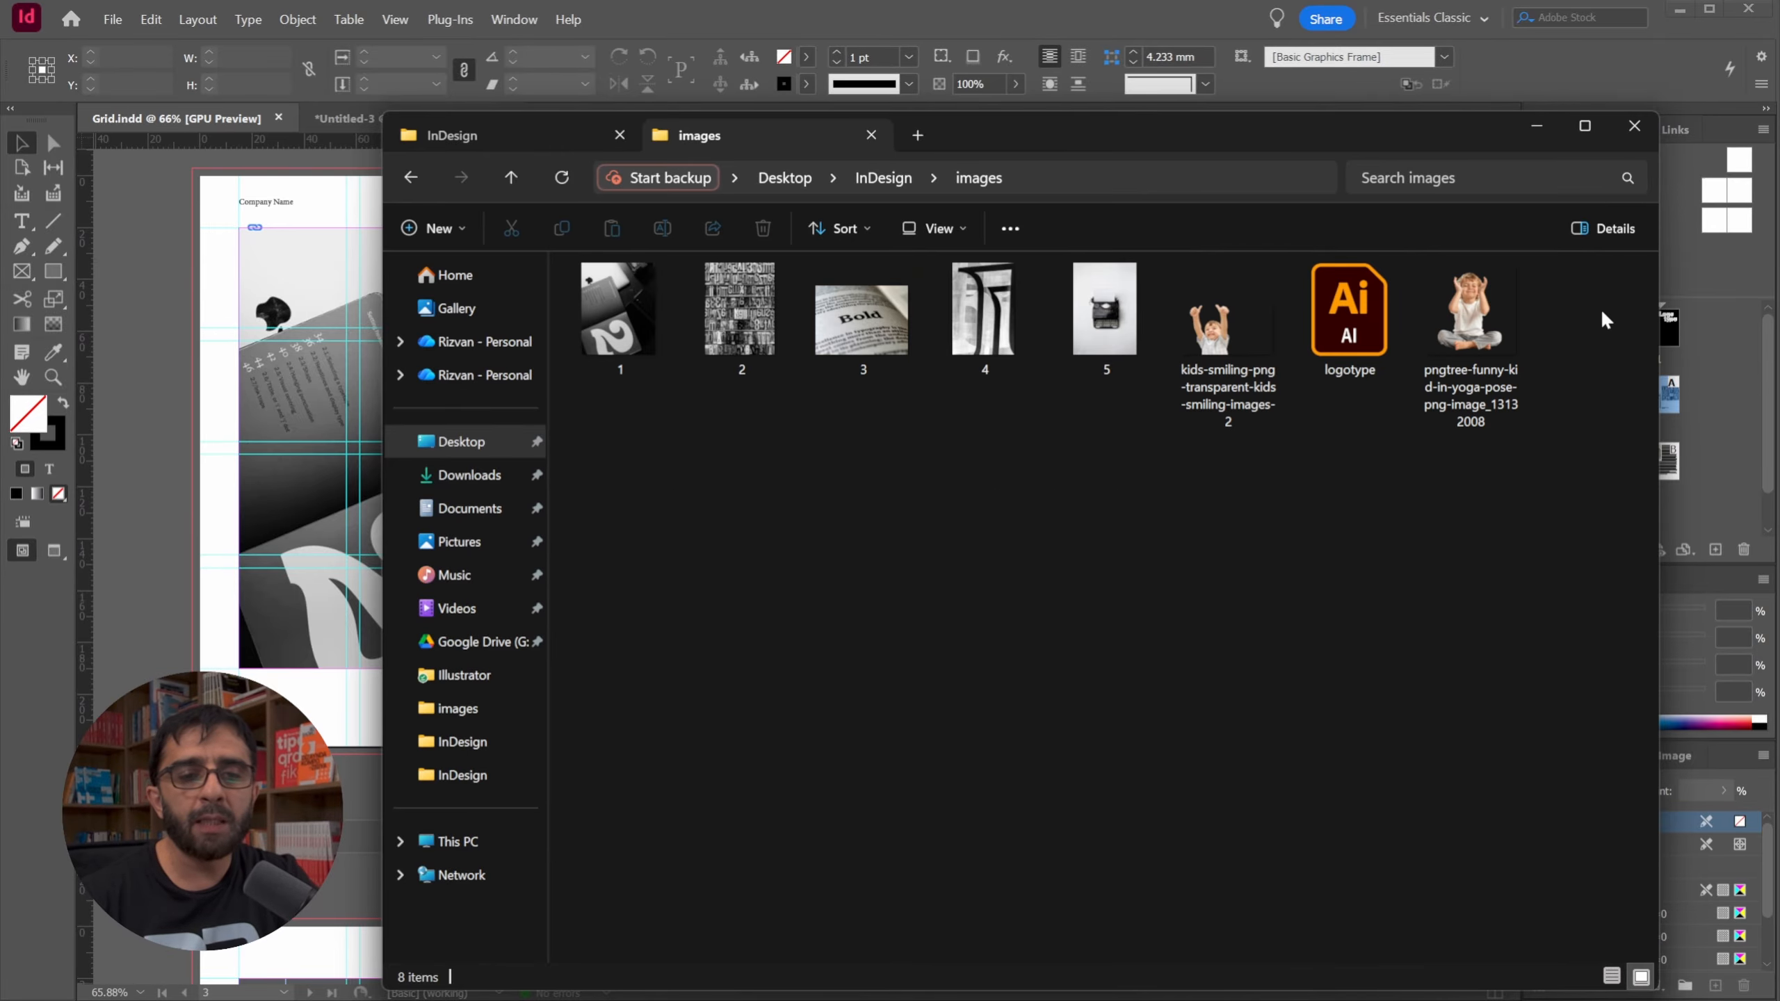
key(ctrl+a)
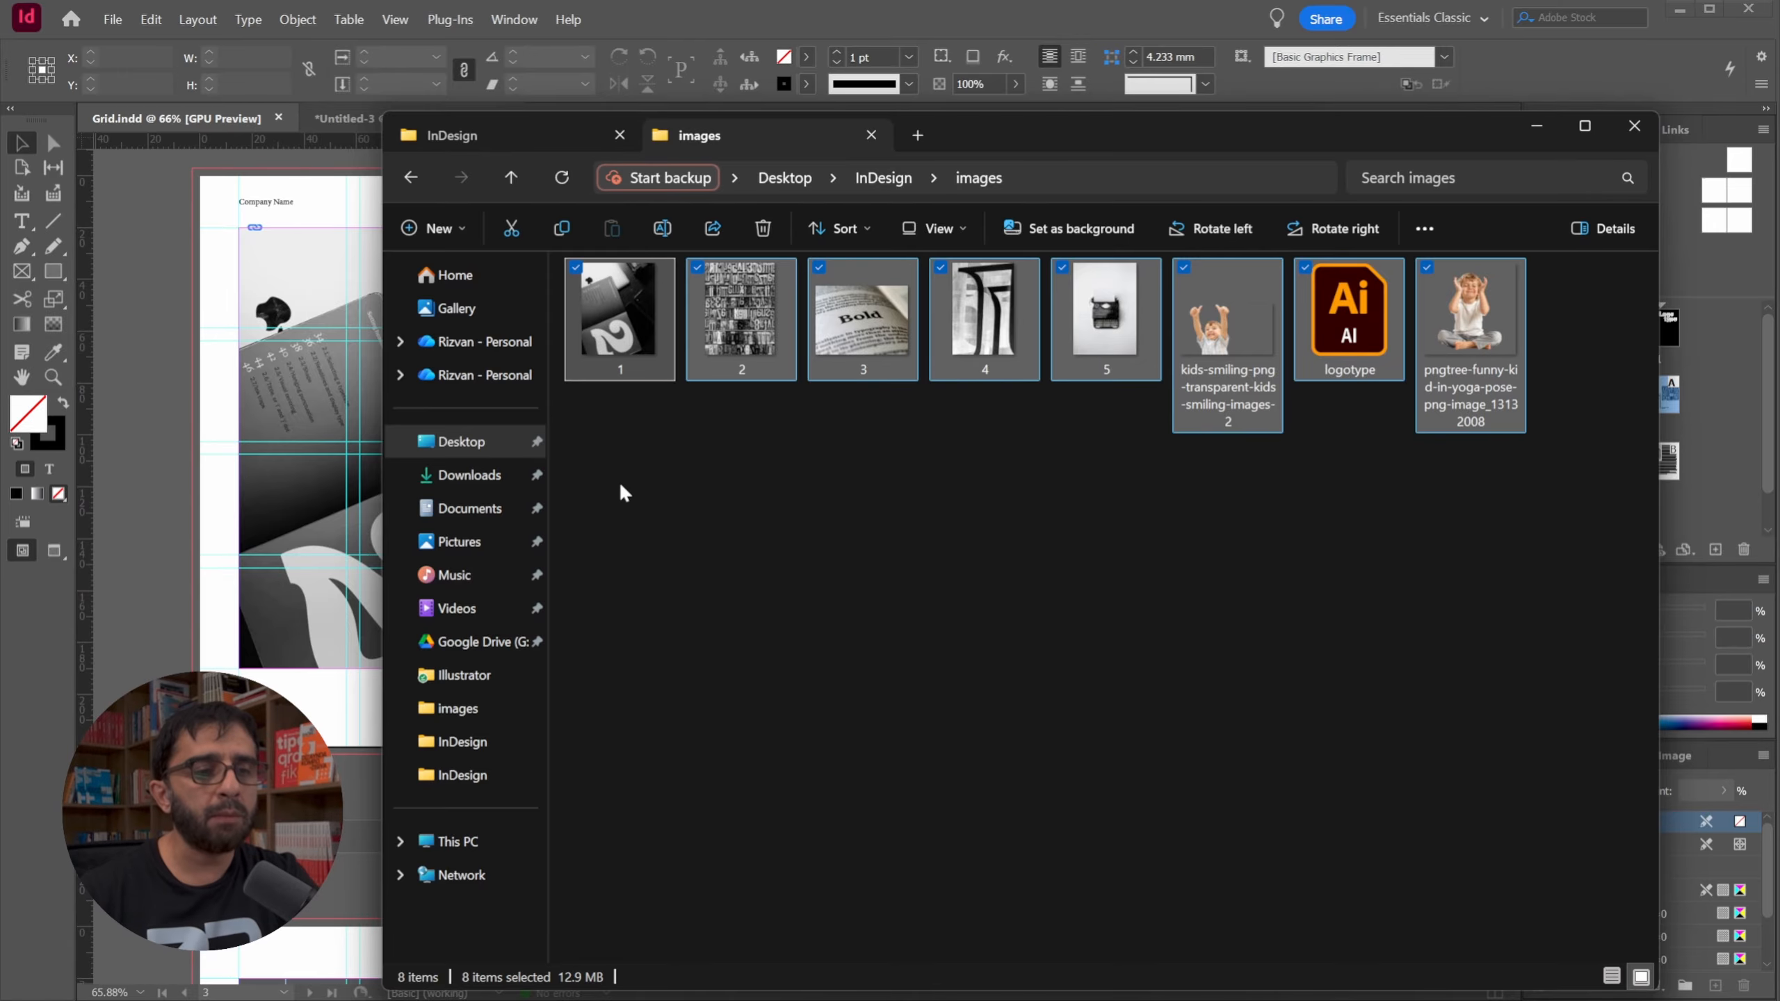
click(511, 177)
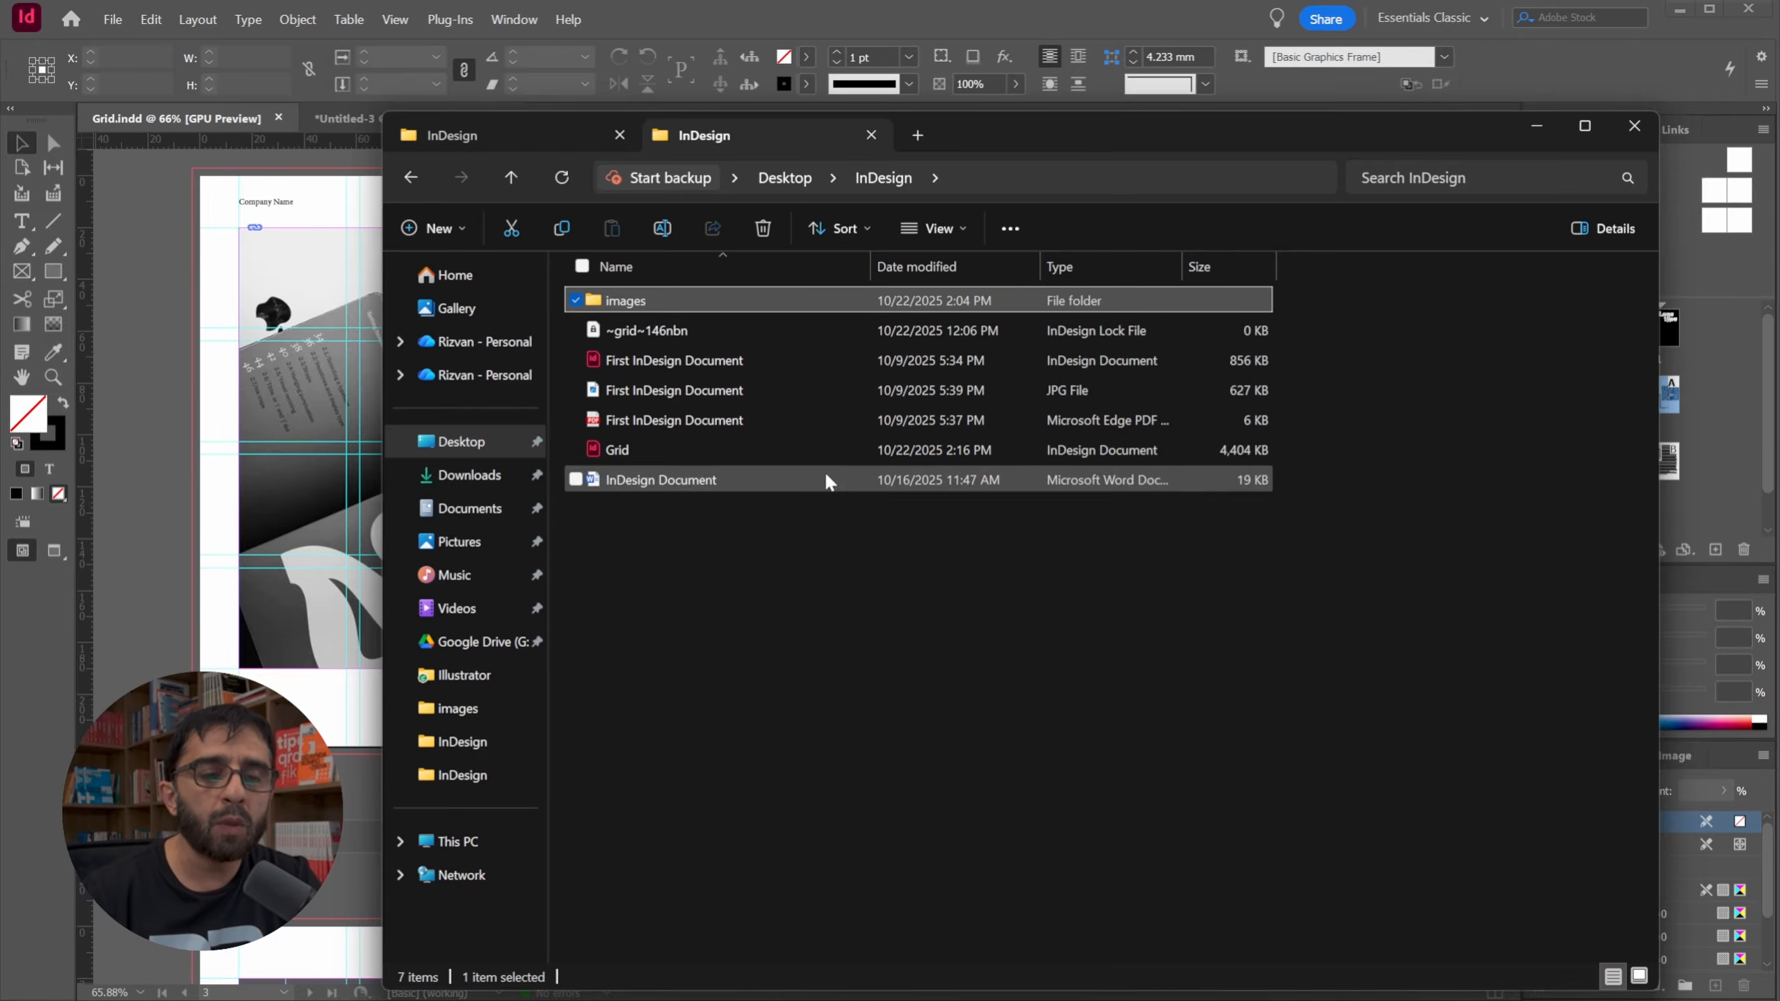
key(alt+Tab)
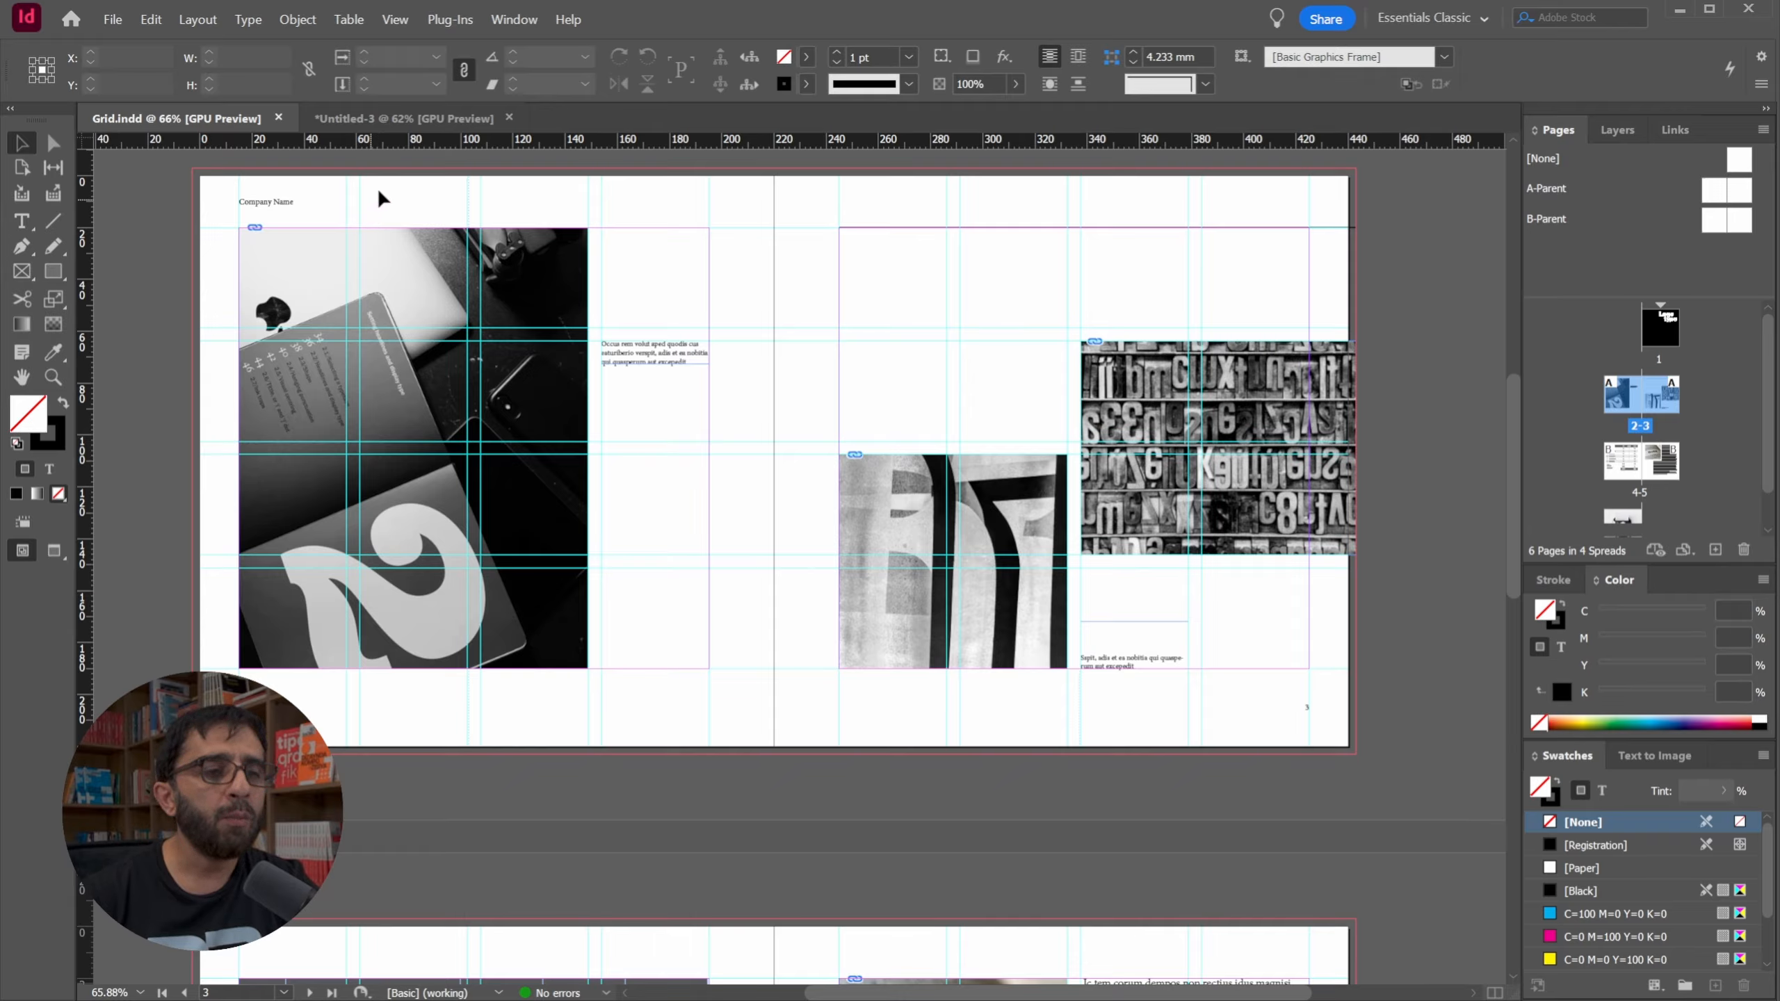
click(110, 22)
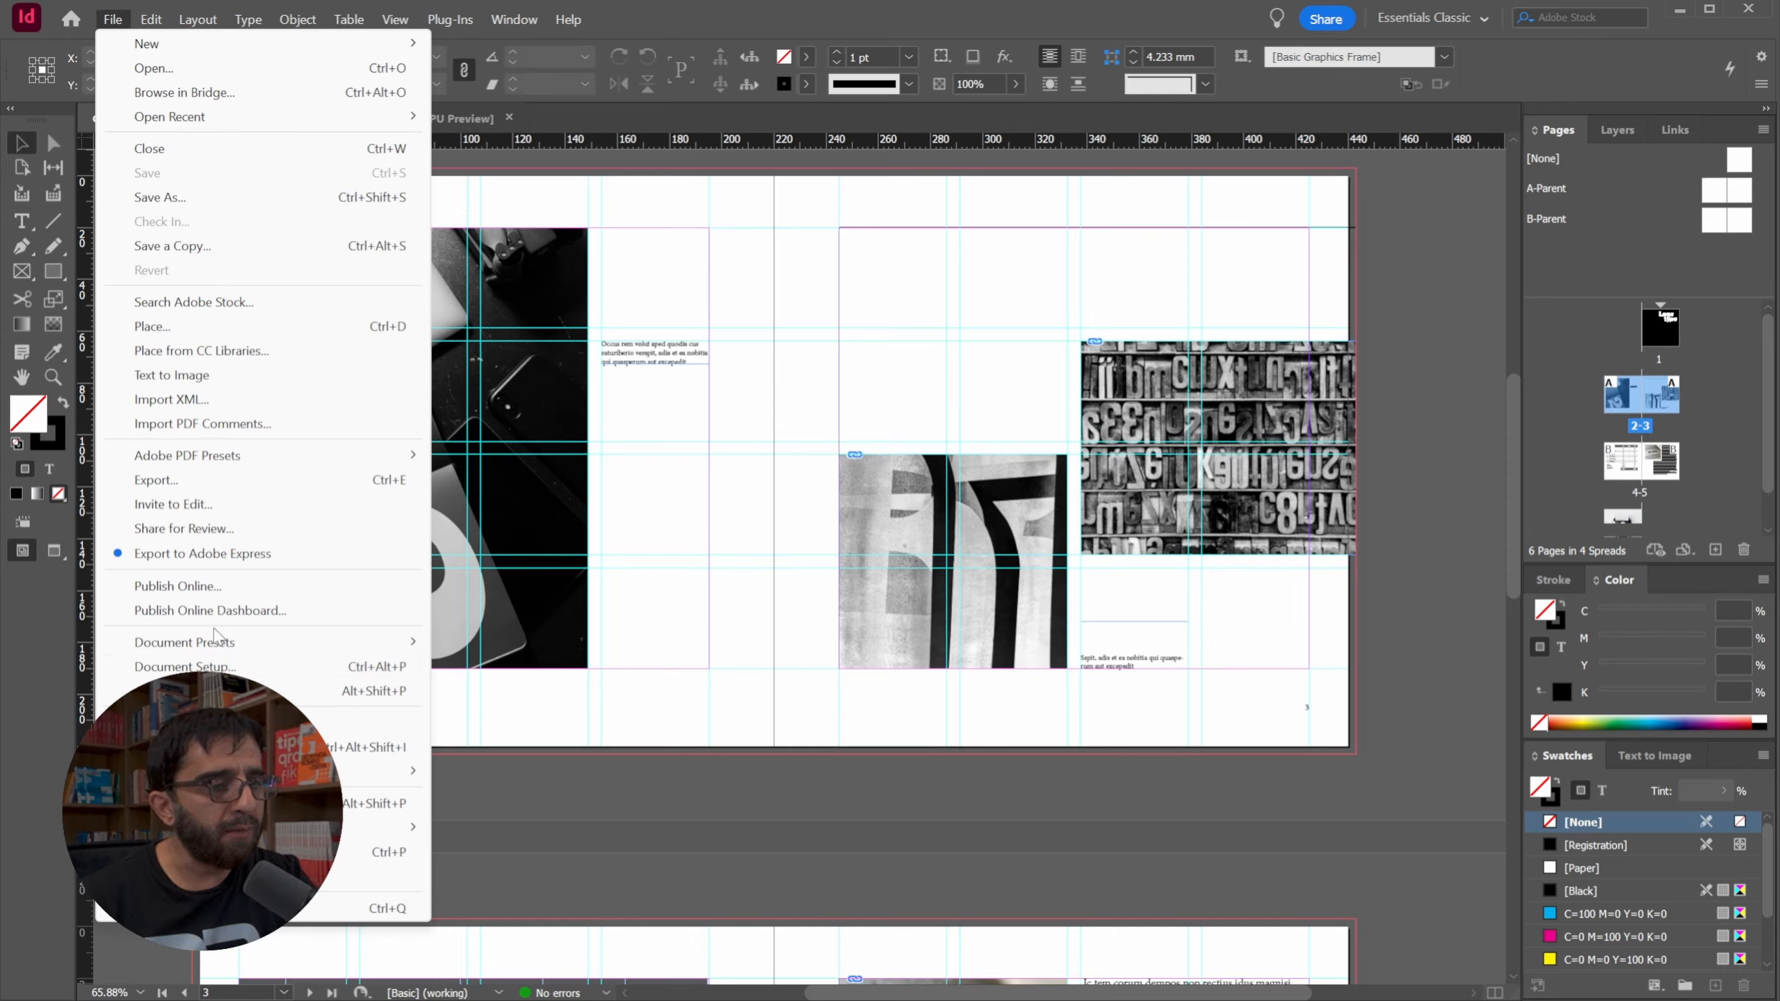
mouse_move(221, 463)
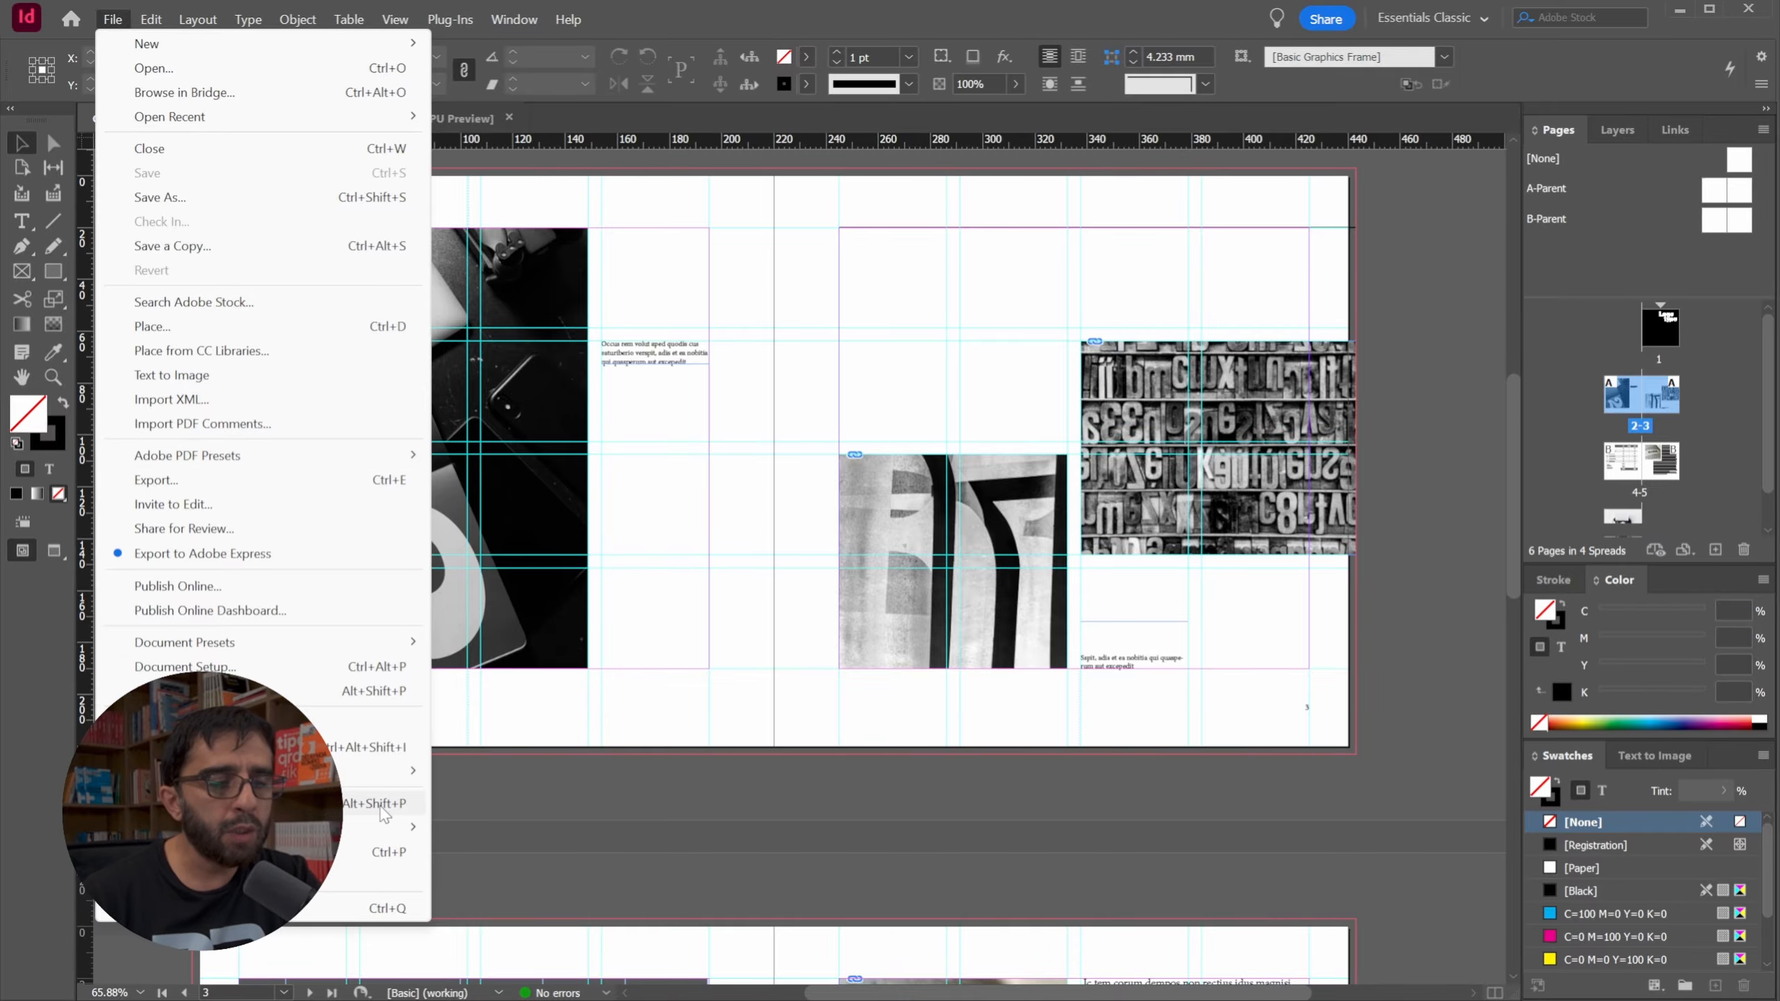
click(361, 805)
click(1141, 743)
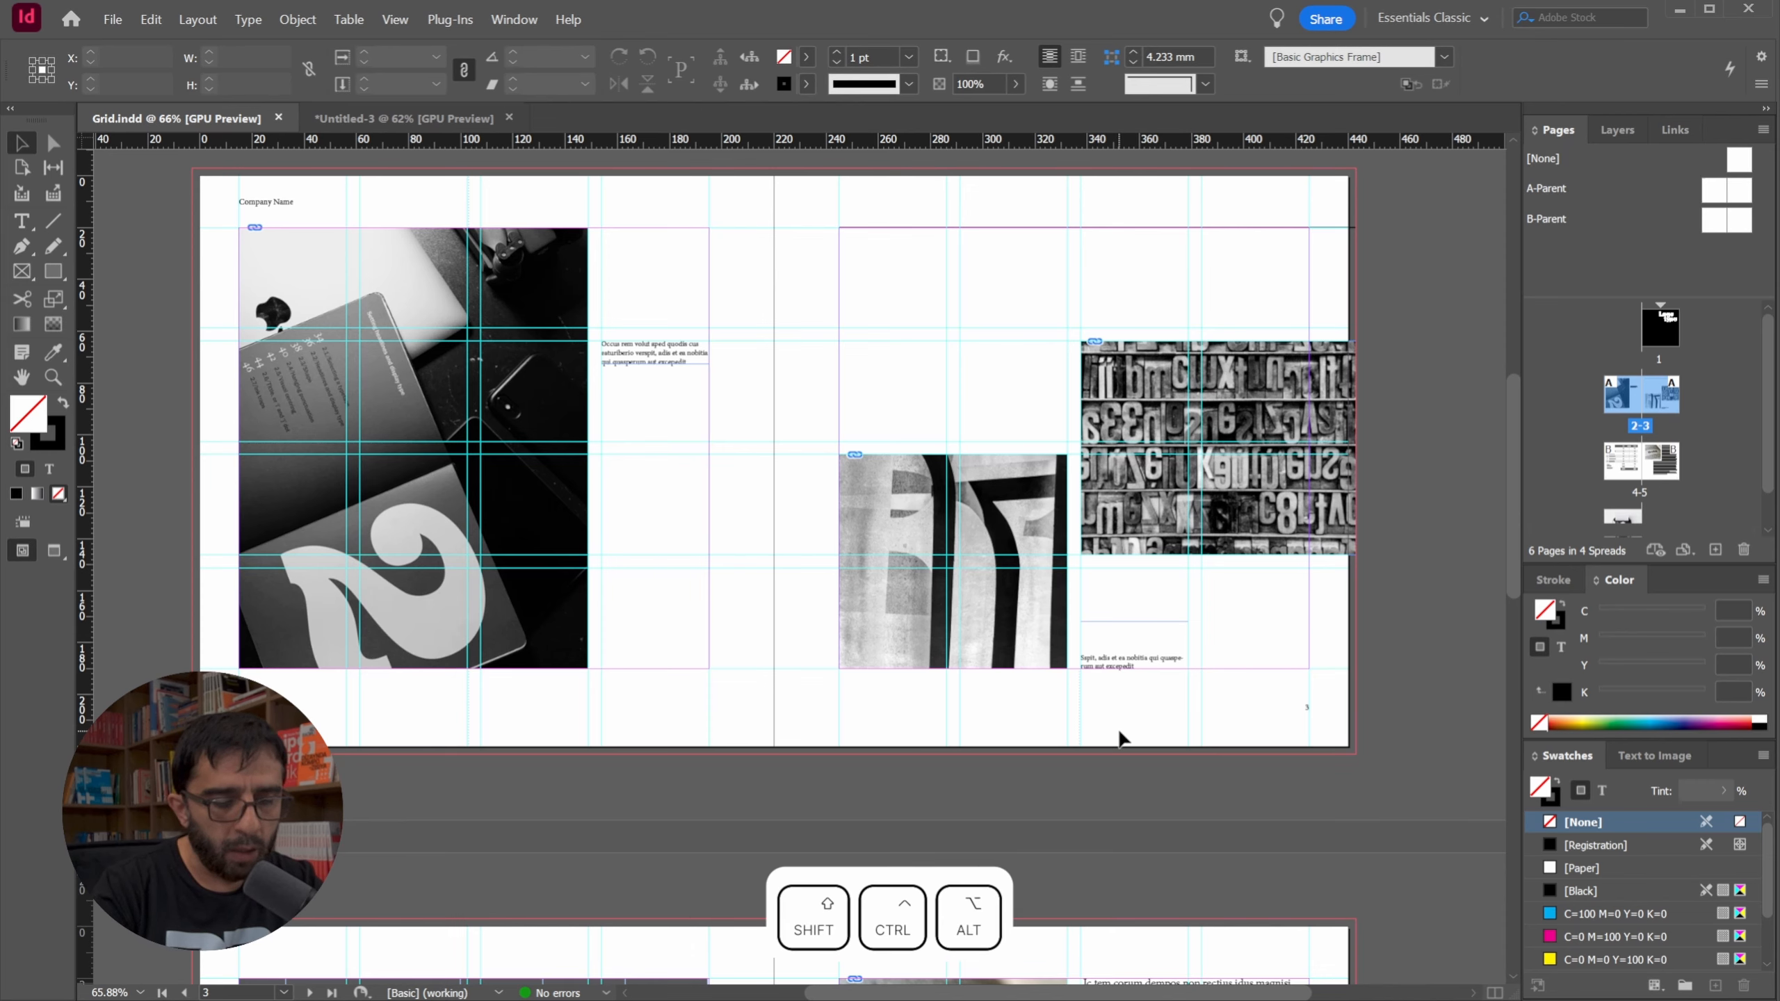
Open the Package check for the document and examine its summary, fonts, and links and images.
key(ctrl+alt+shift+p)
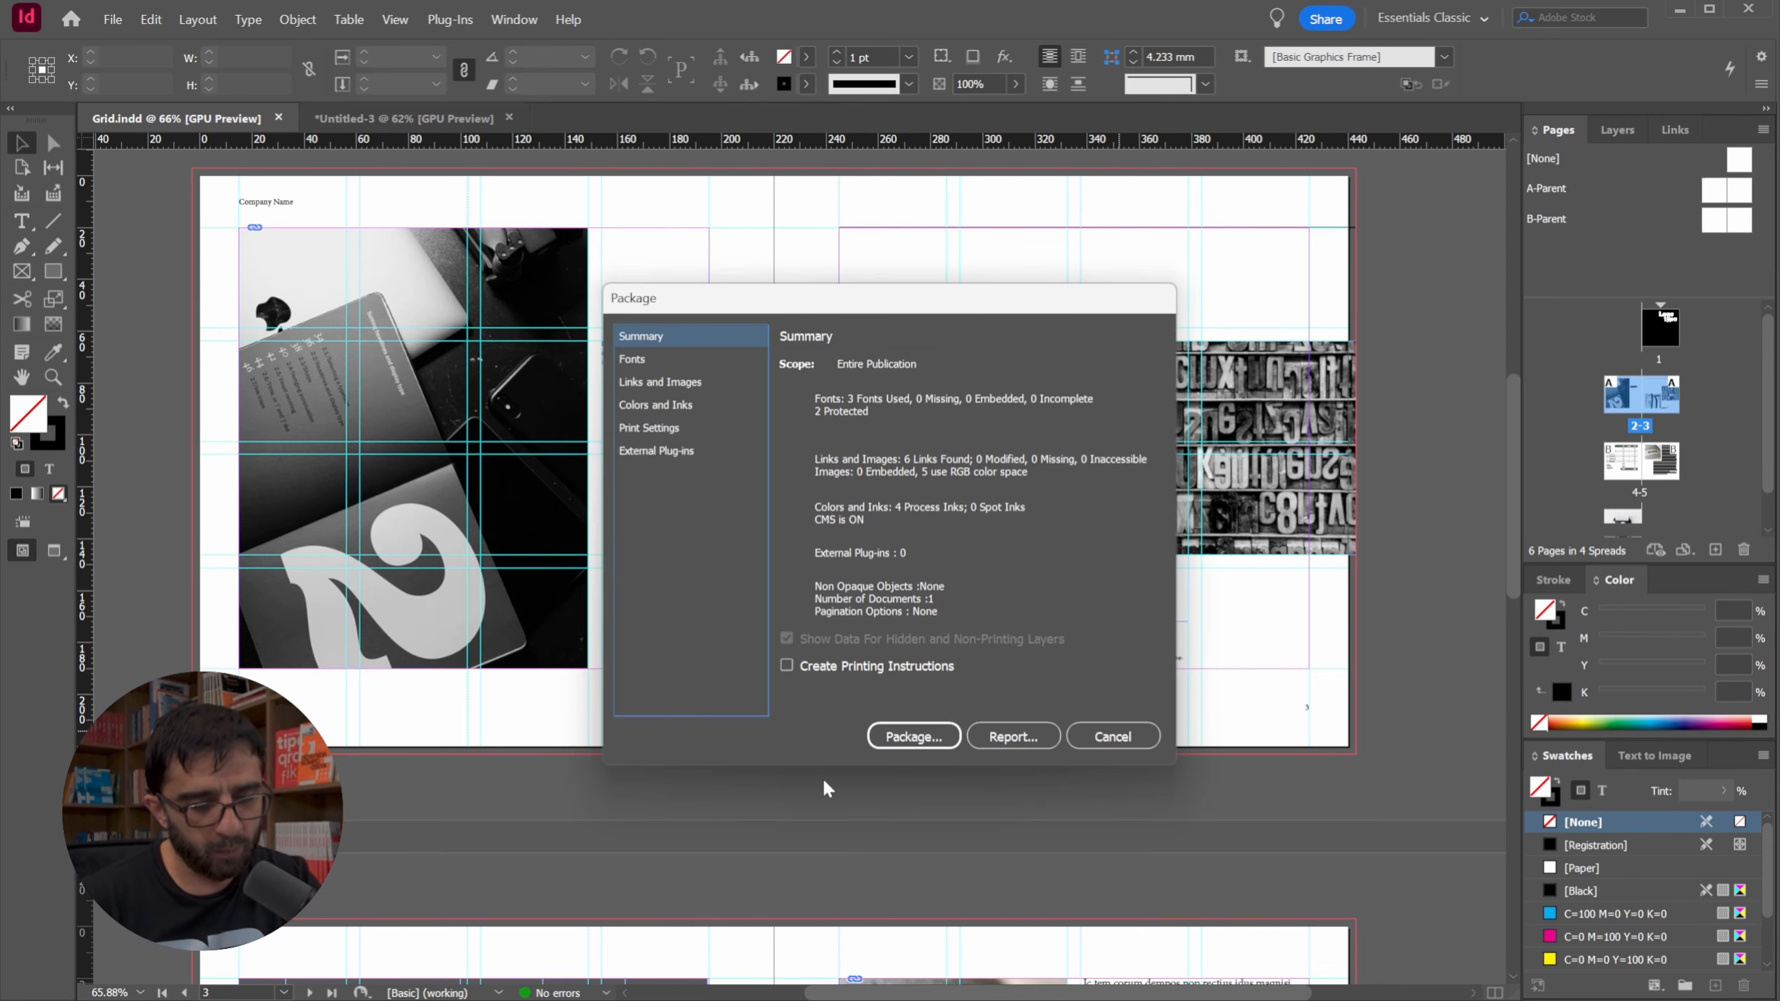
drag(786, 287, 876, 171)
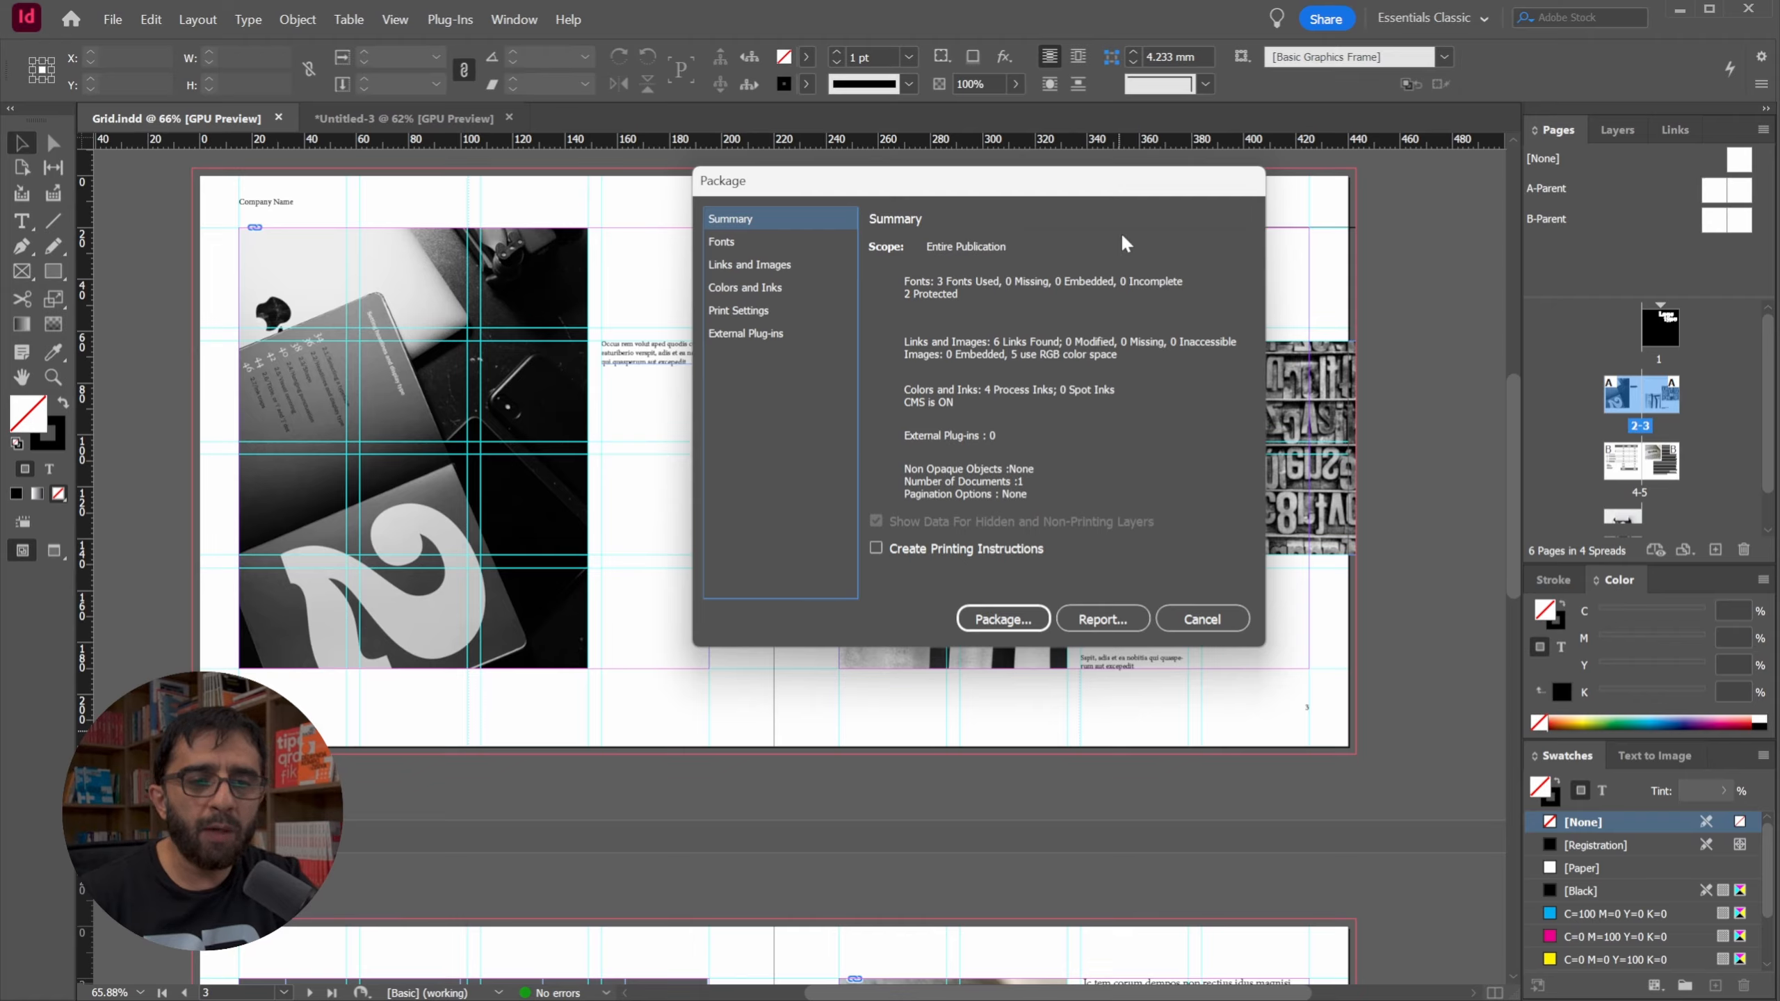
click(721, 243)
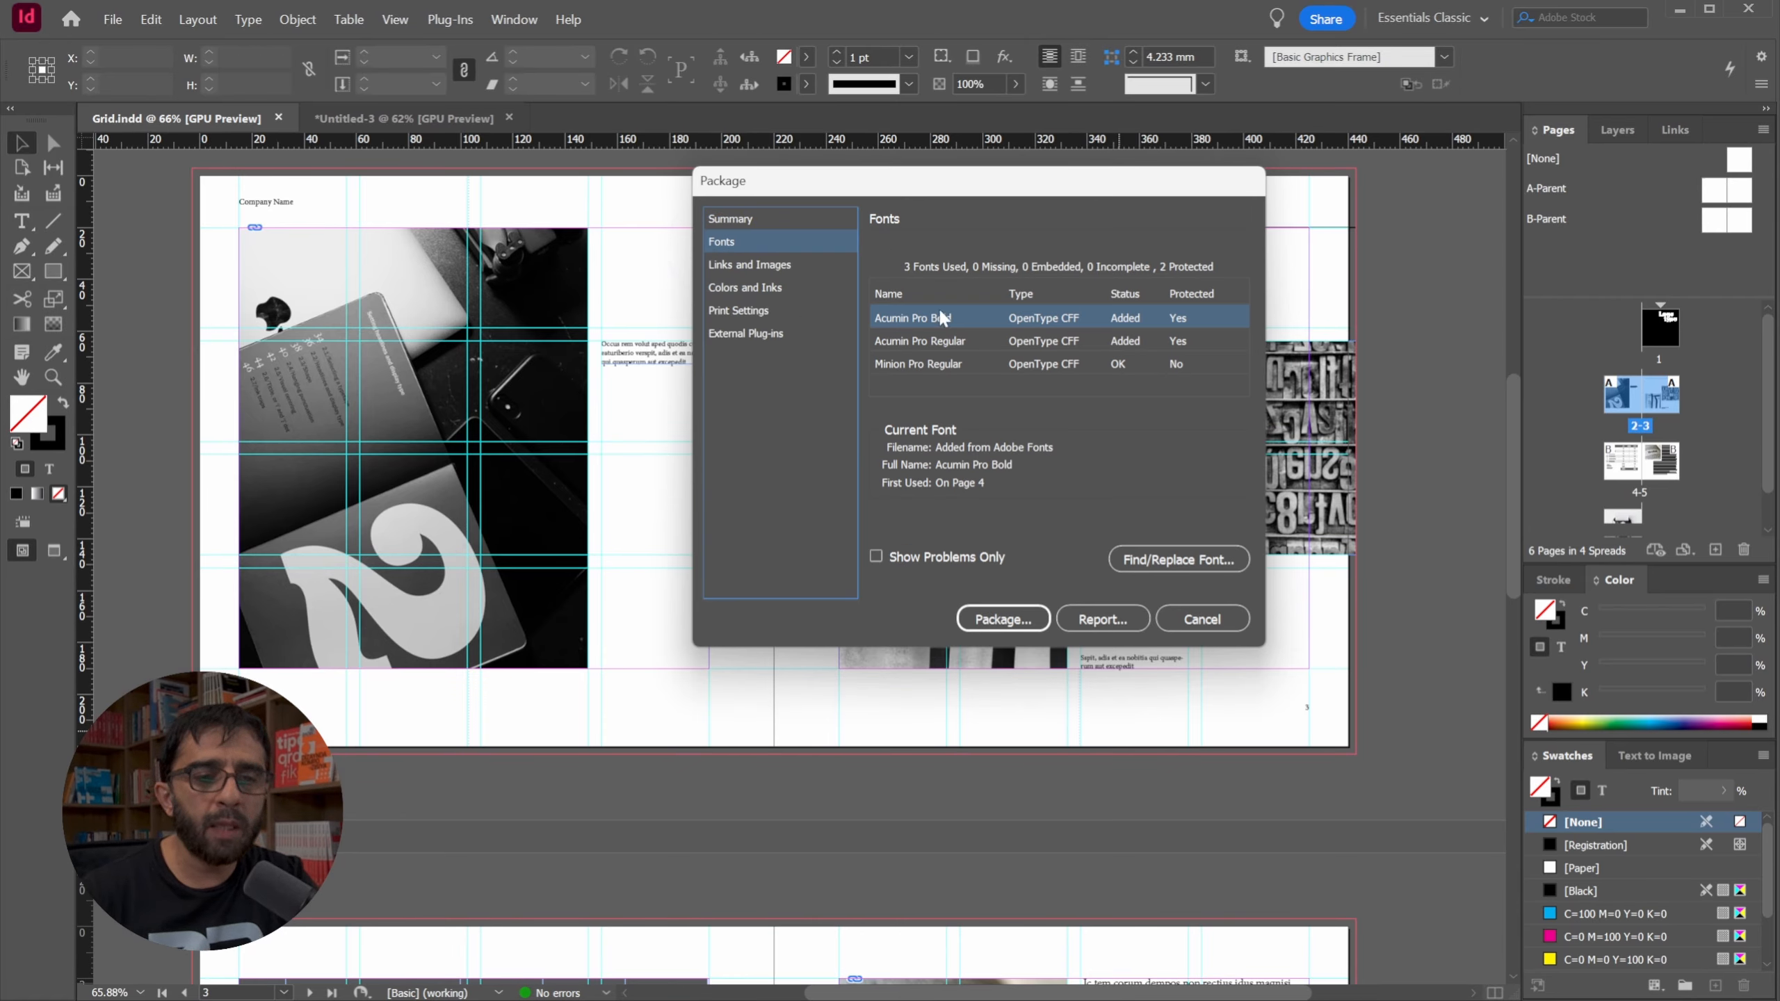
click(786, 266)
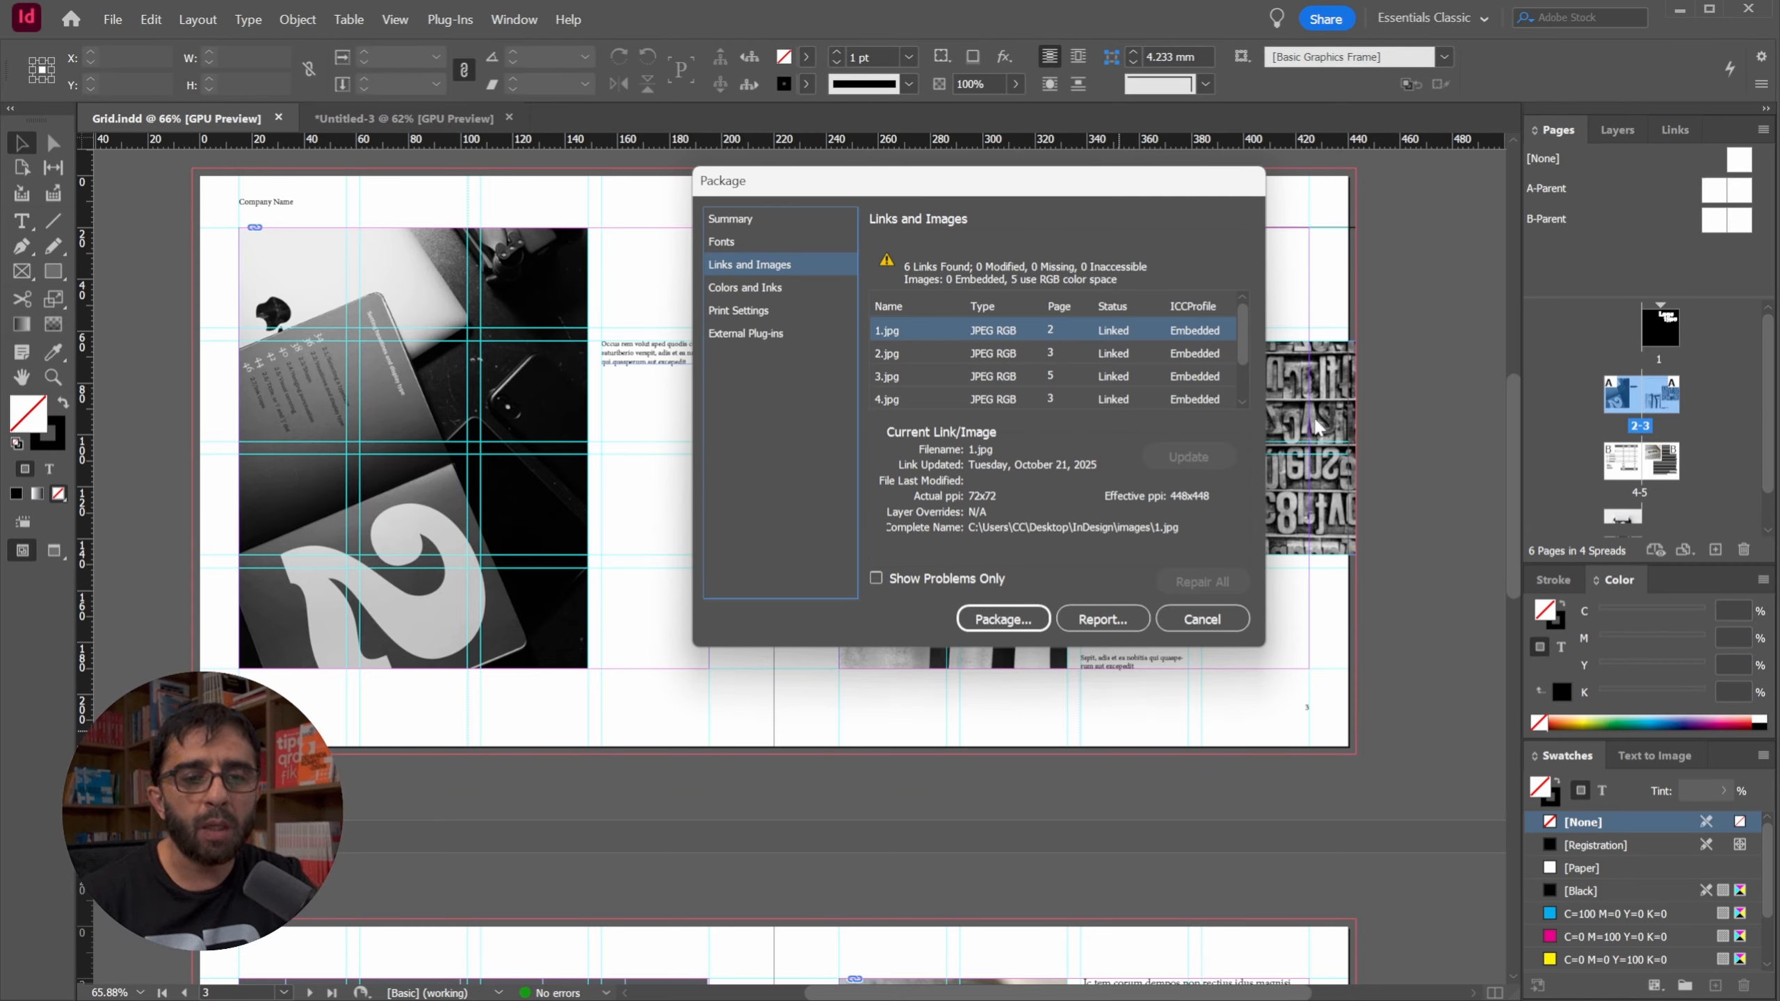
click(1242, 376)
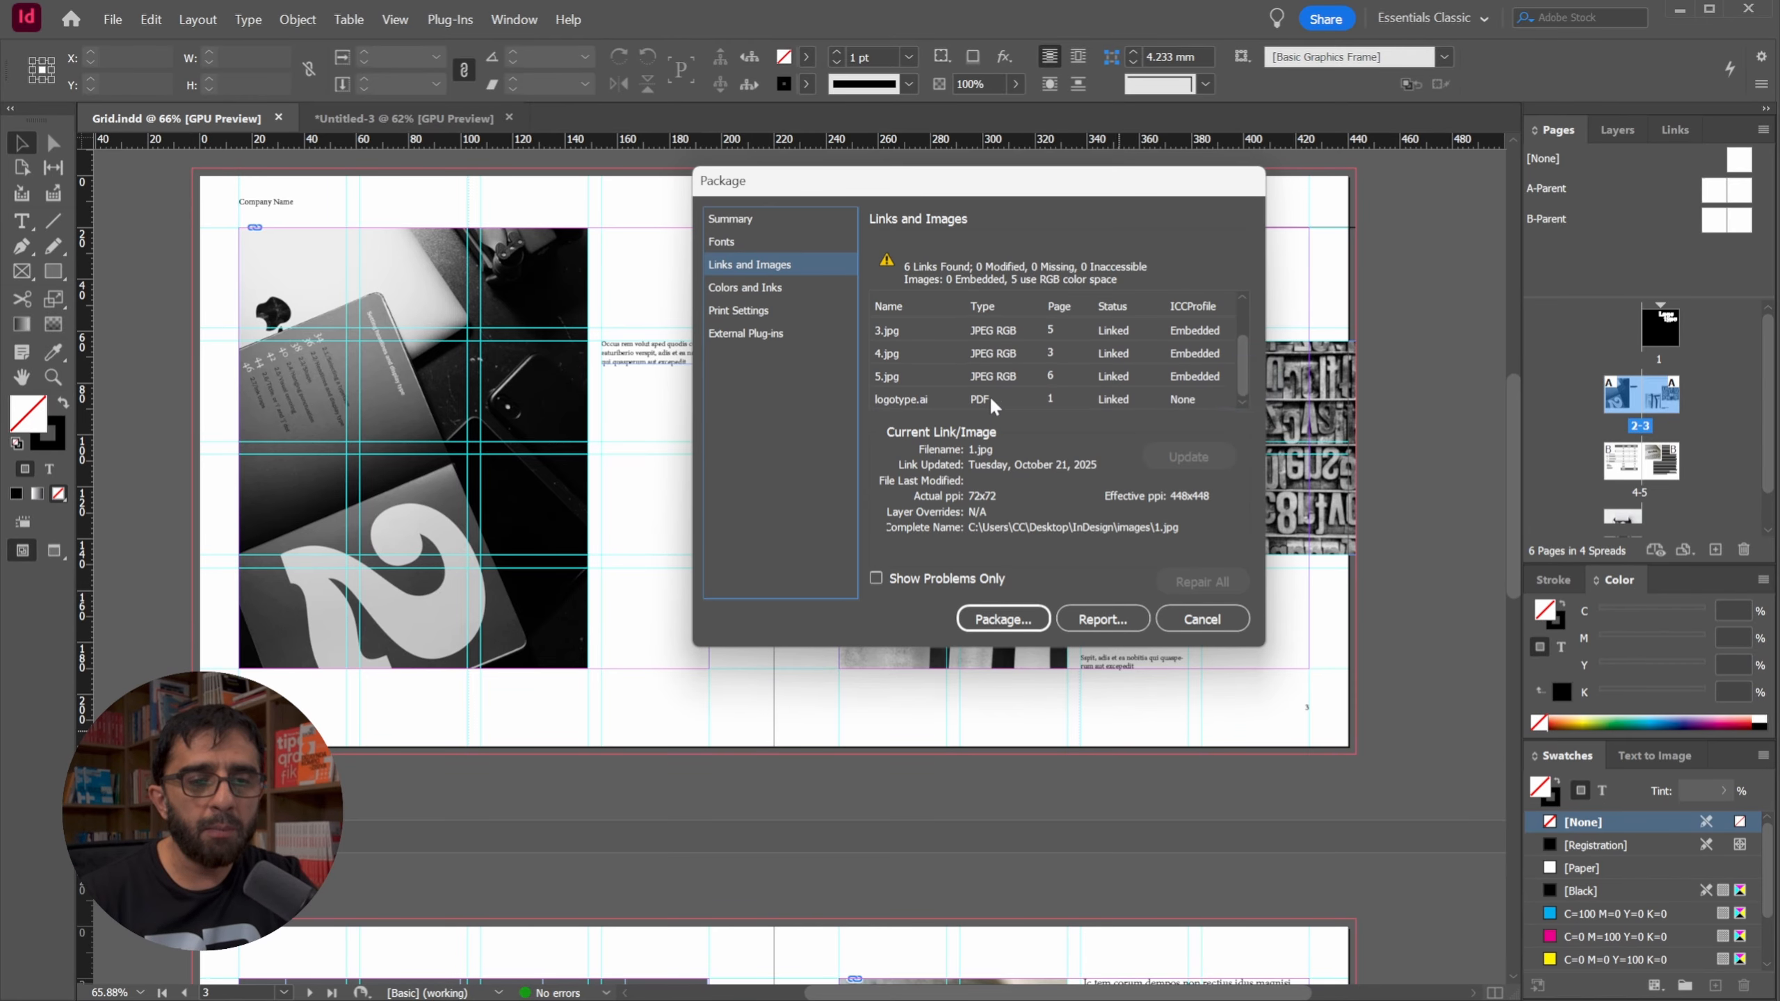
click(1239, 303)
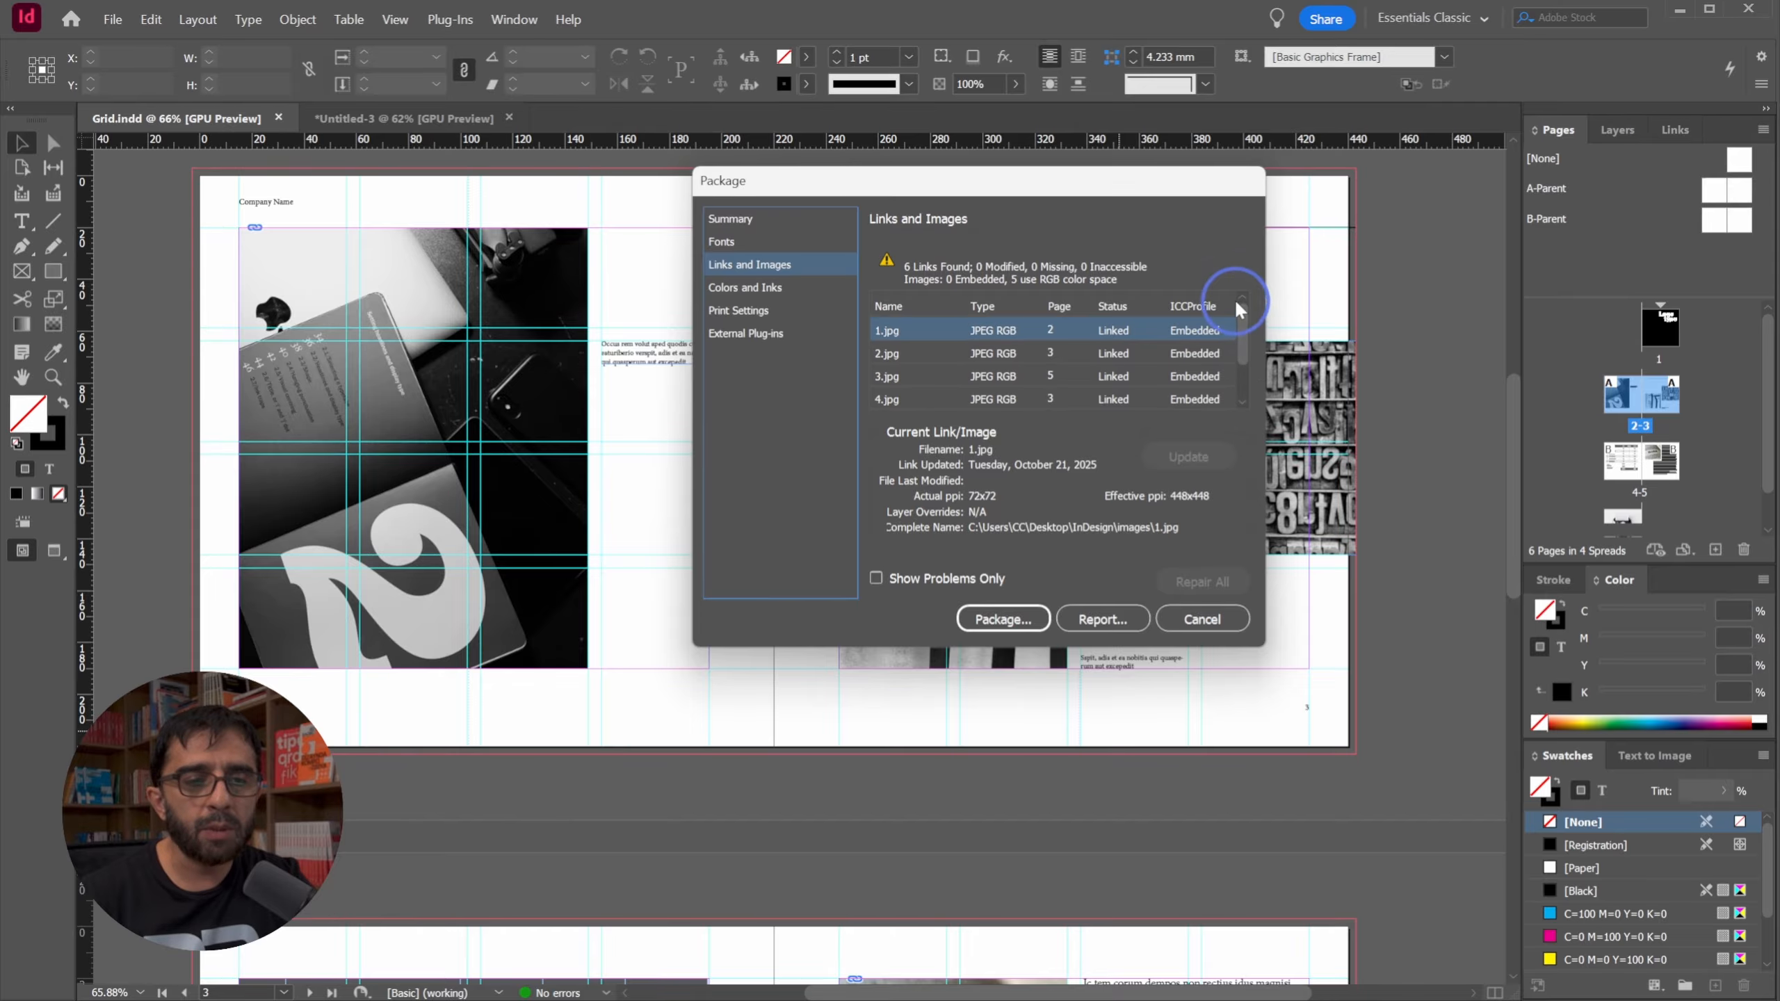
Examine the Package check's inks, print settings, external plug-ins and image links, and close it without packaging.
click(754, 287)
click(753, 309)
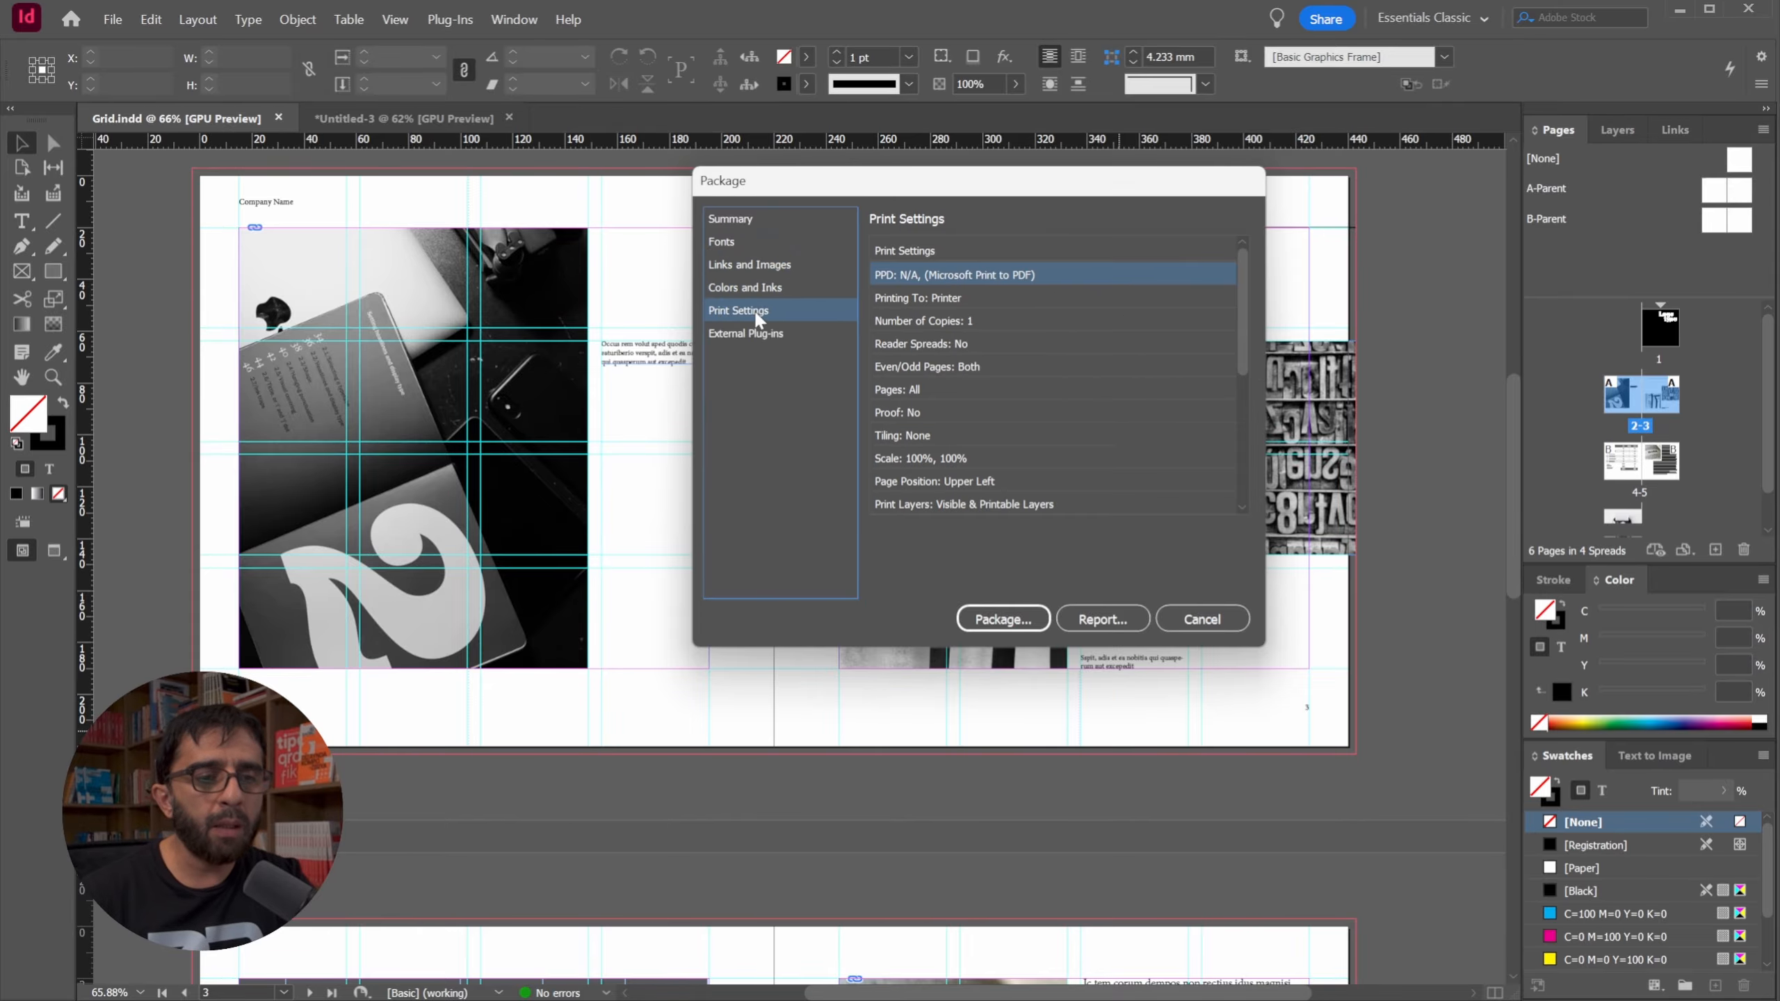
click(778, 334)
click(748, 306)
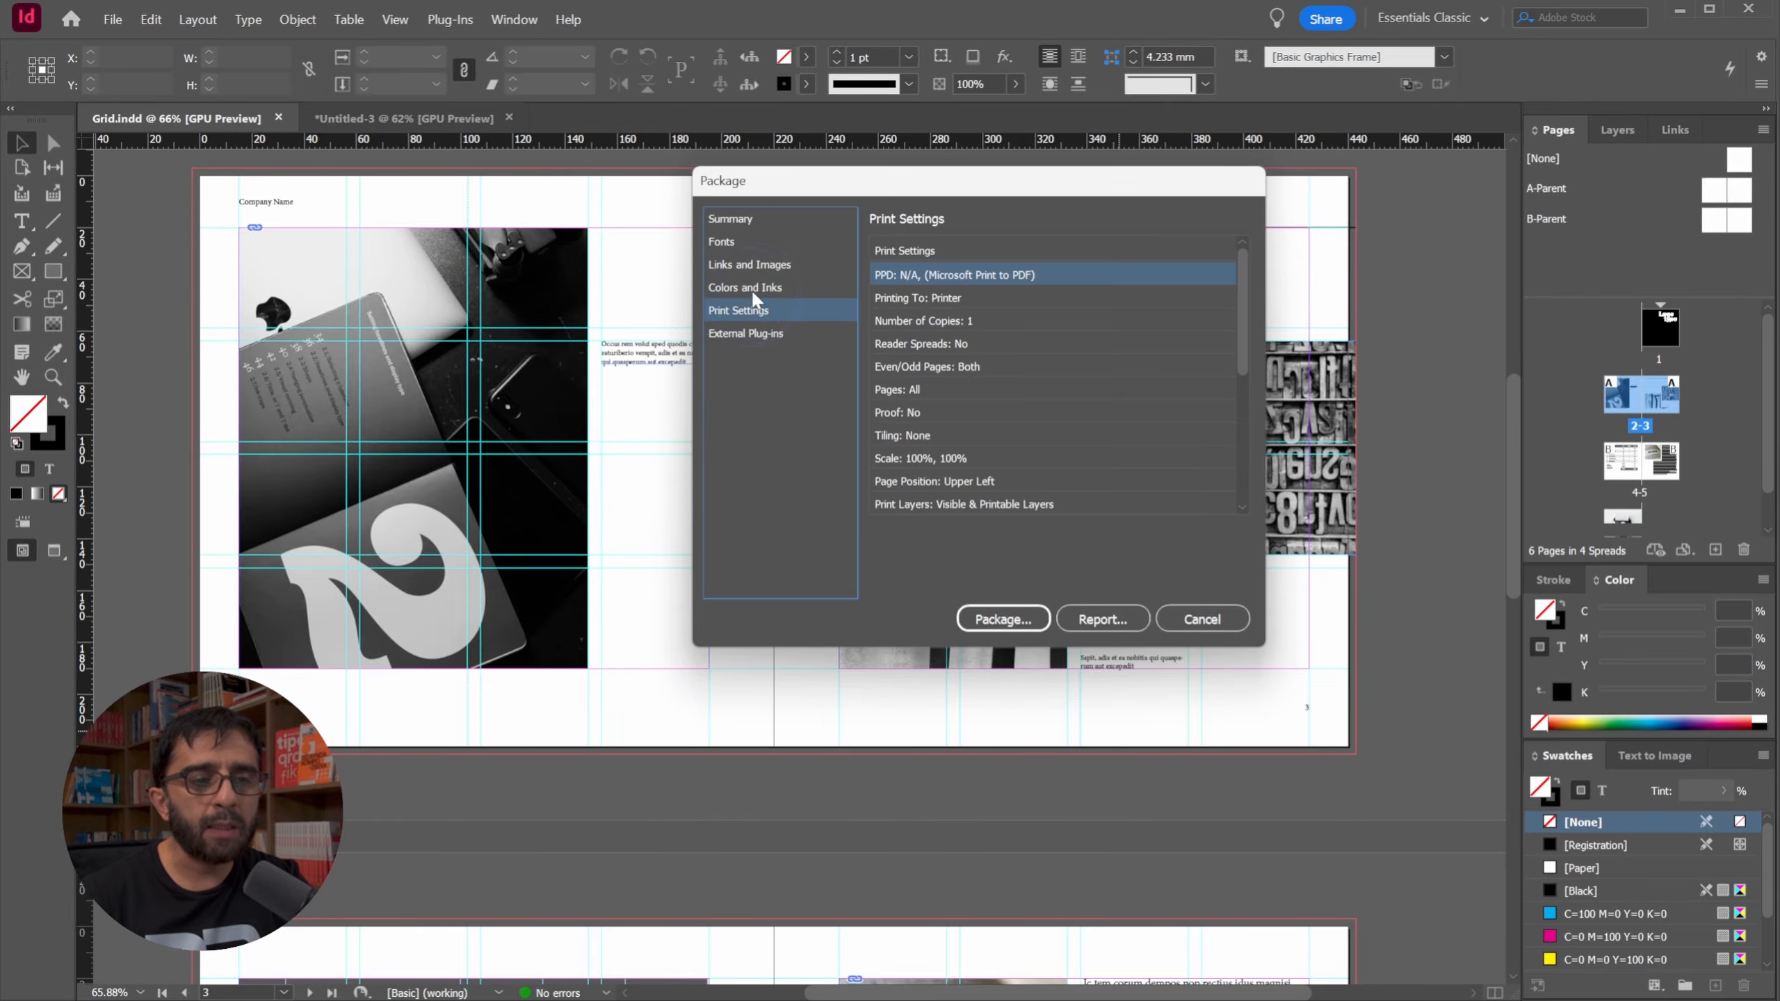
click(751, 288)
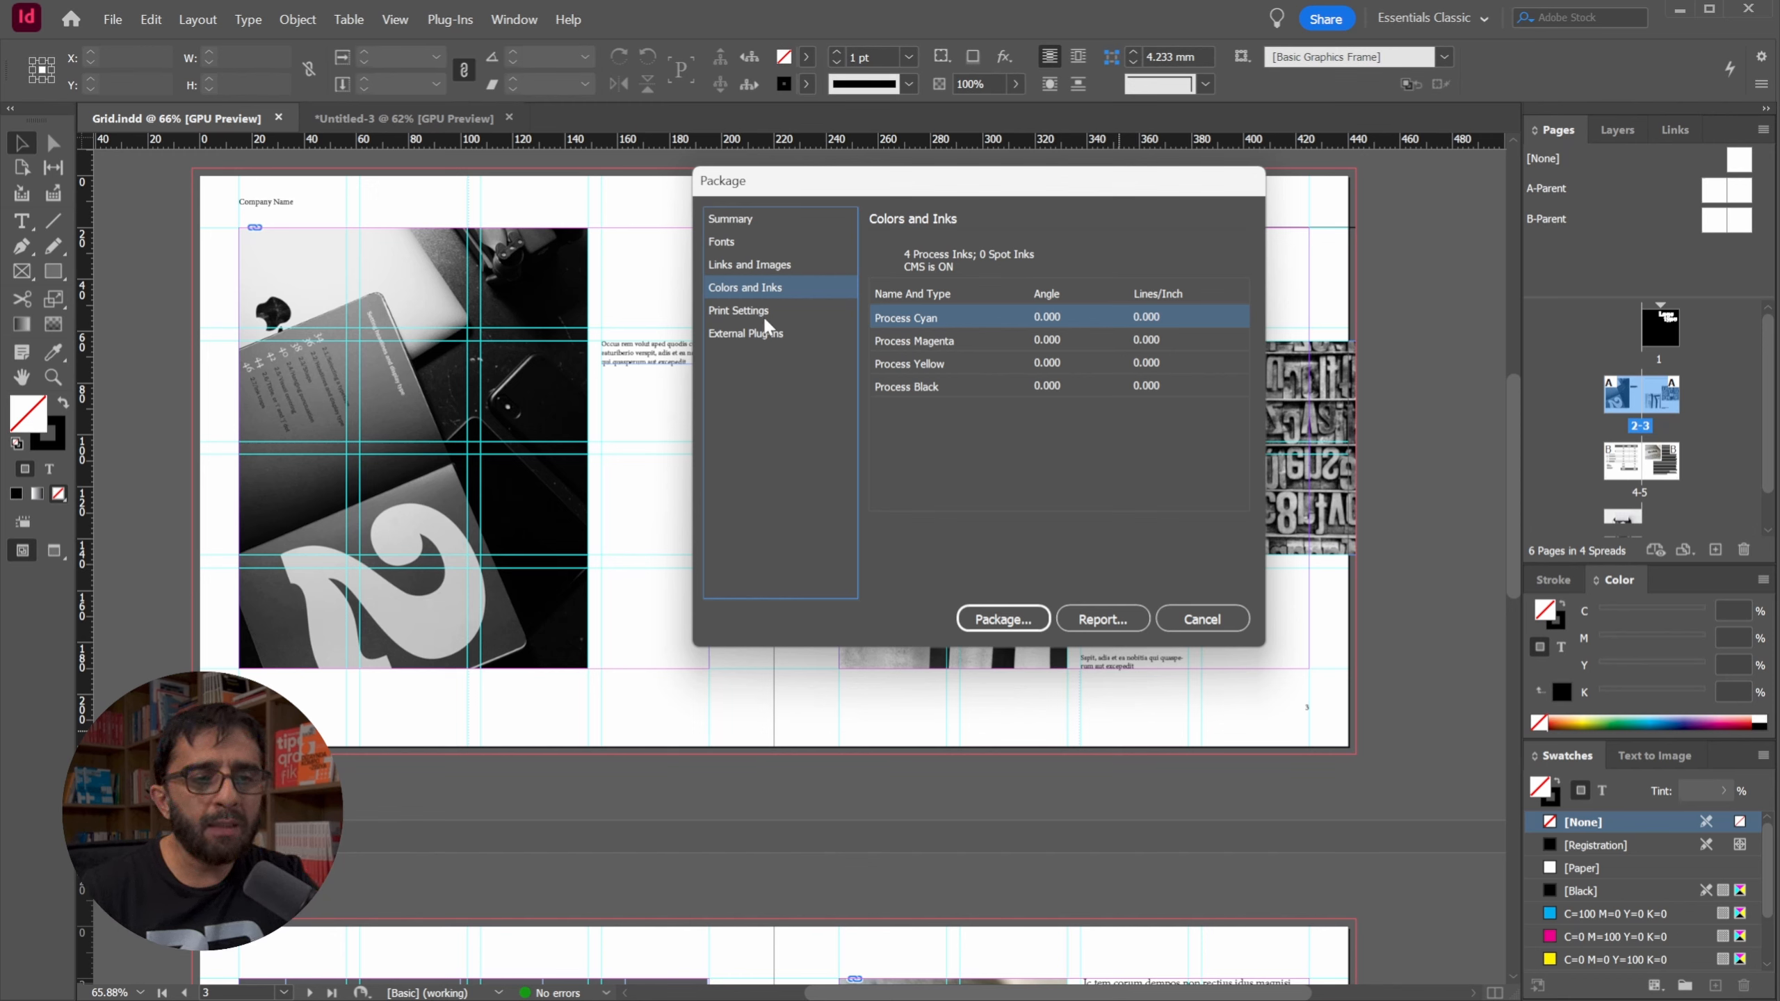
click(759, 263)
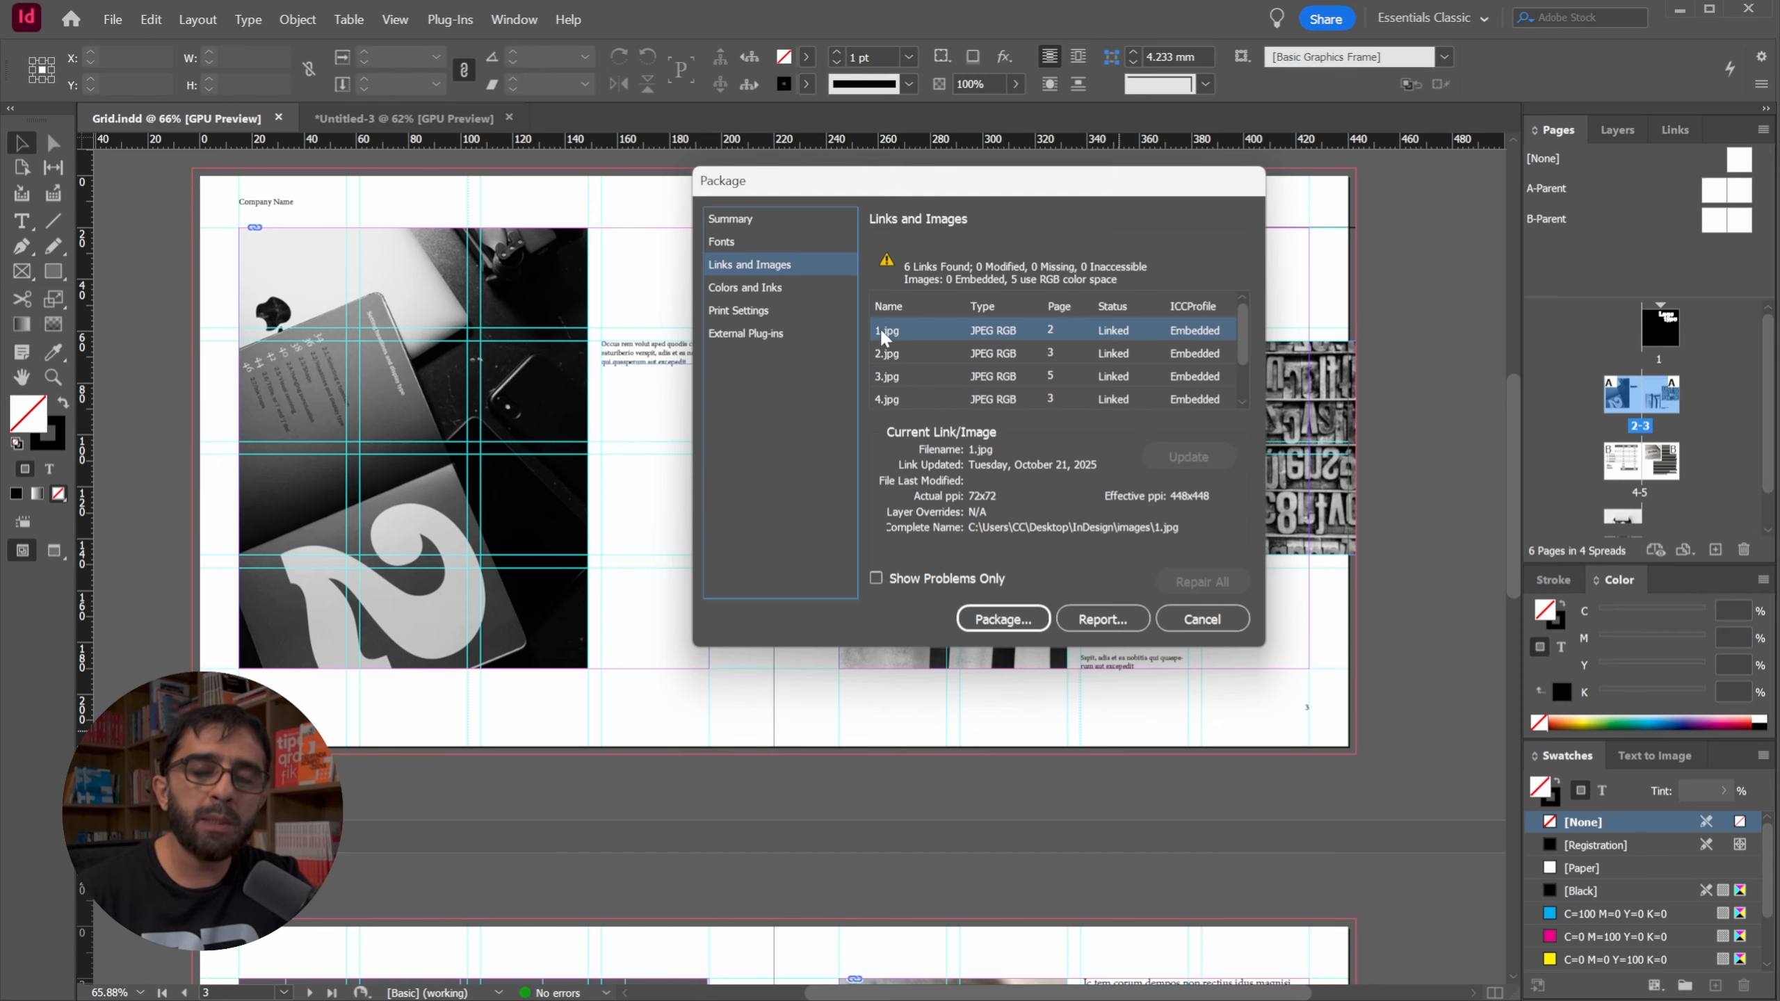
click(1199, 620)
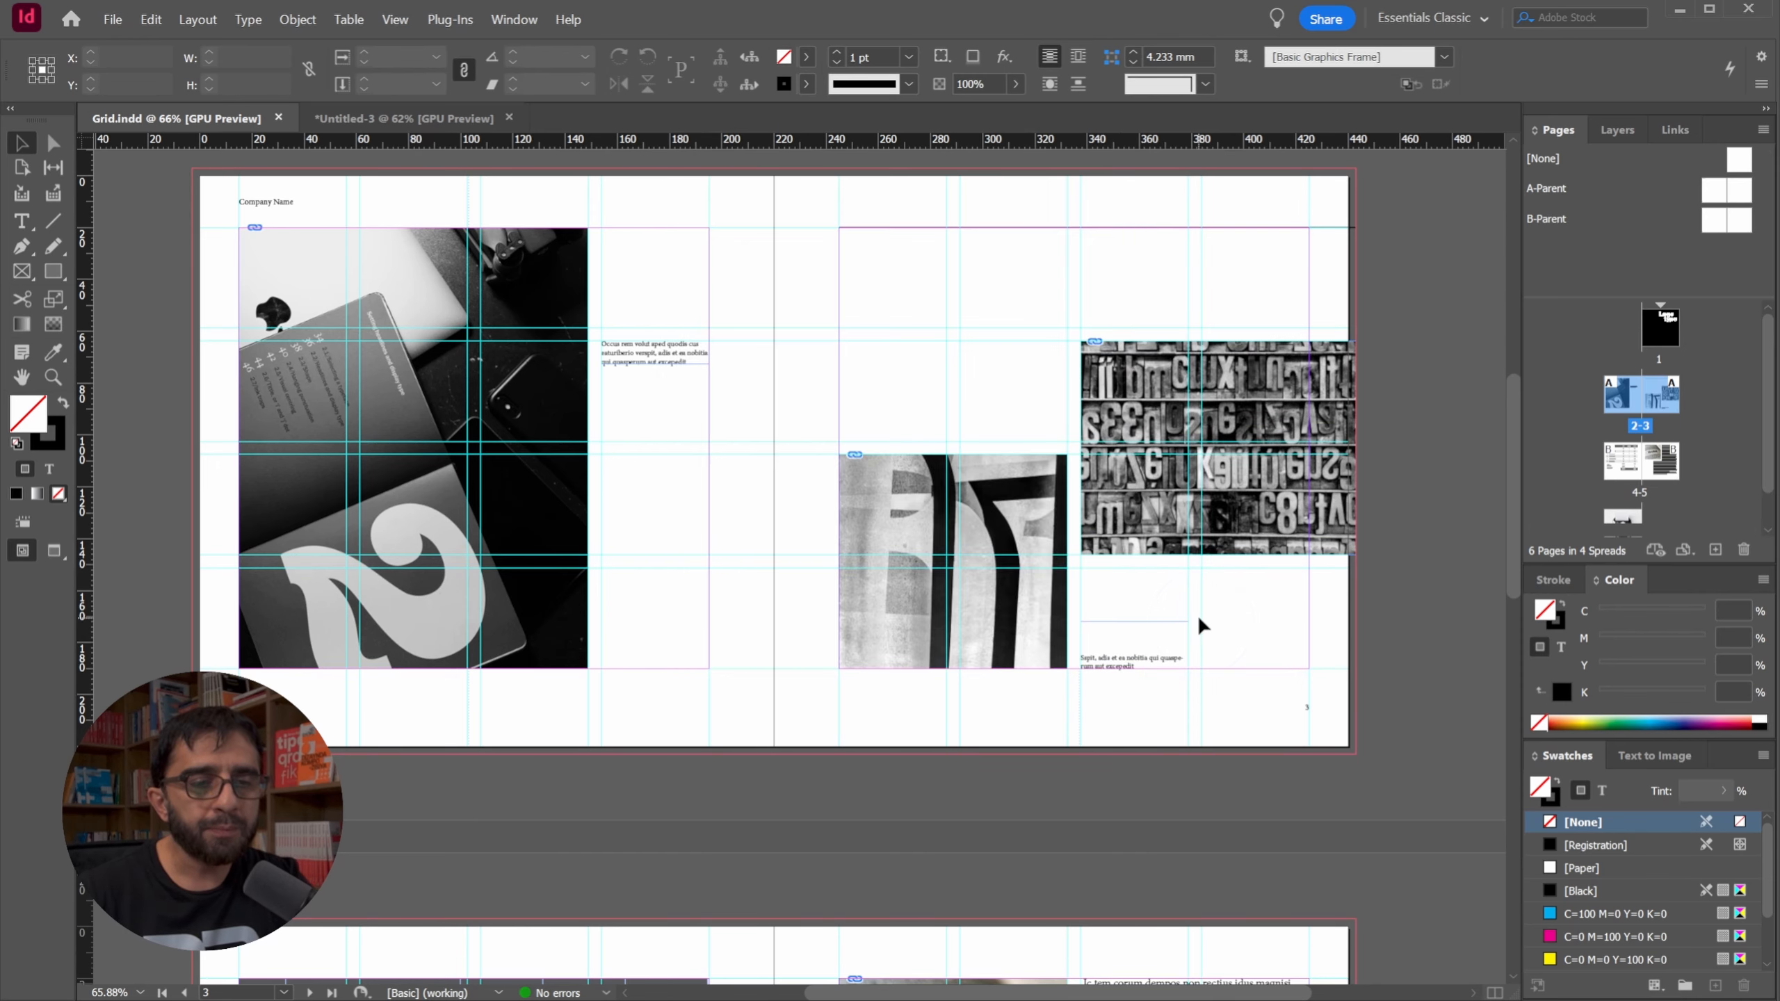
View the external programs offered for editing the large photo on page 2.
click(457, 267)
right_click(451, 264)
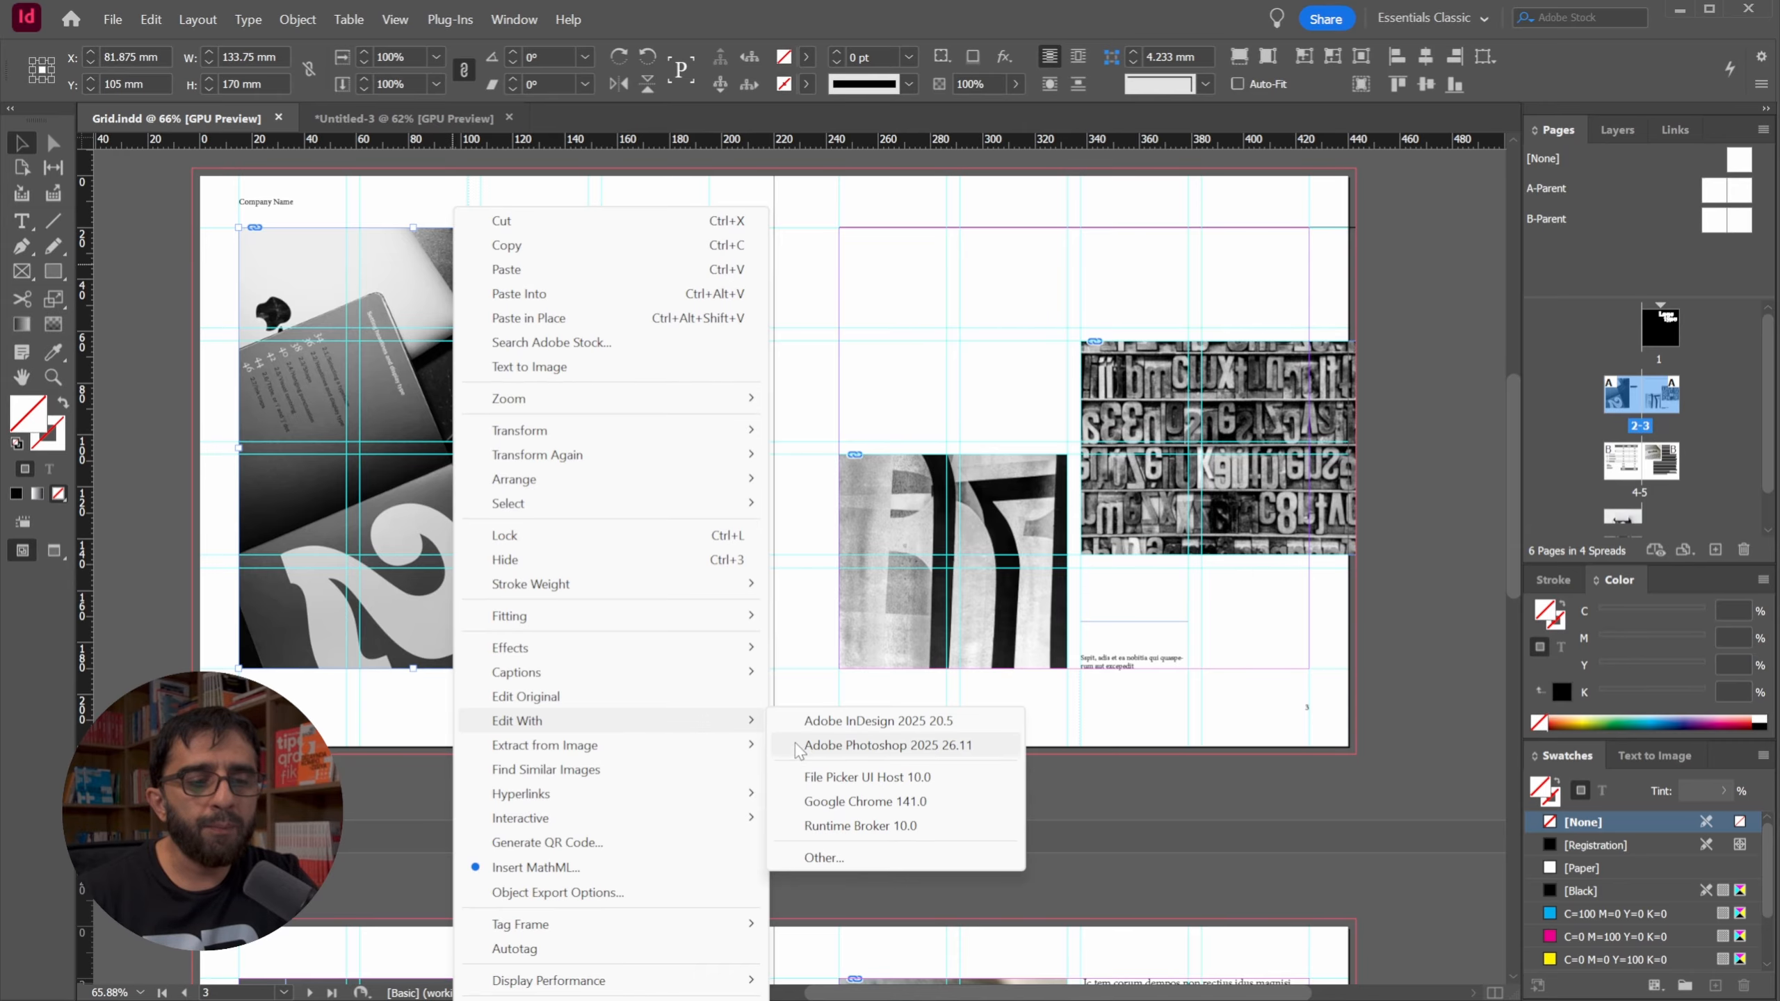
click(1074, 183)
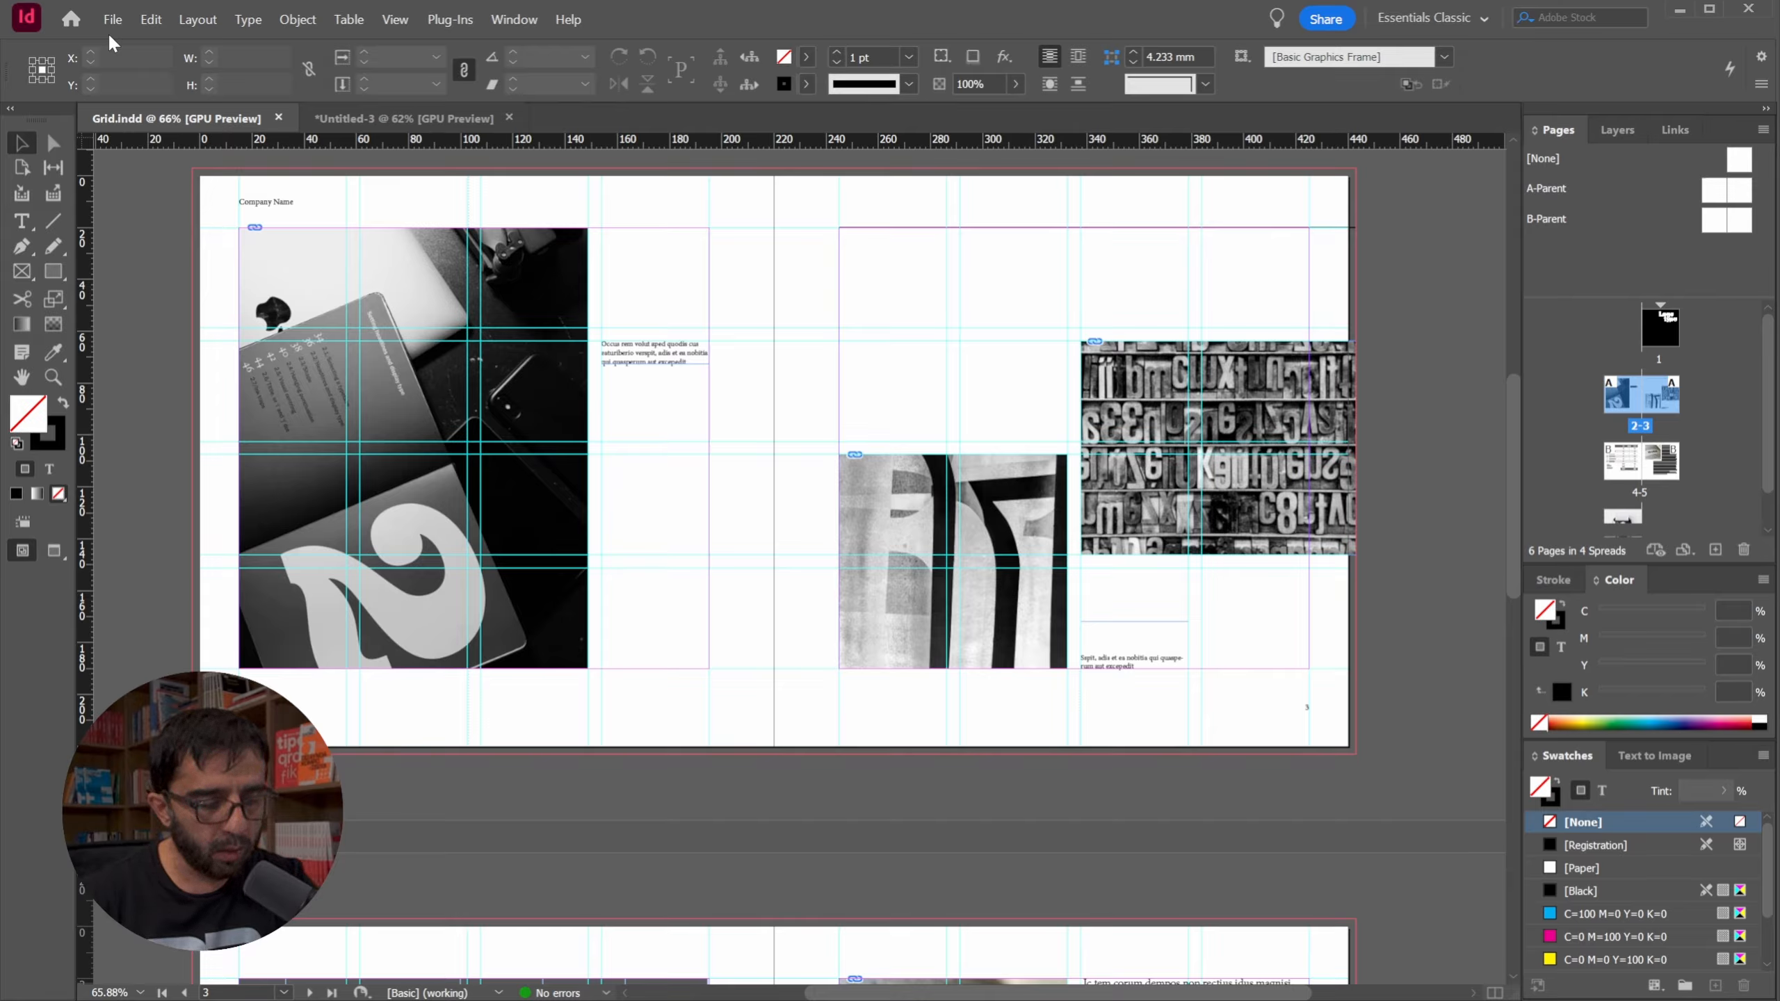
Start packaging the document and set the destination to the InDesign folder on the Desktop.
key(ctrl+shift+alt+p)
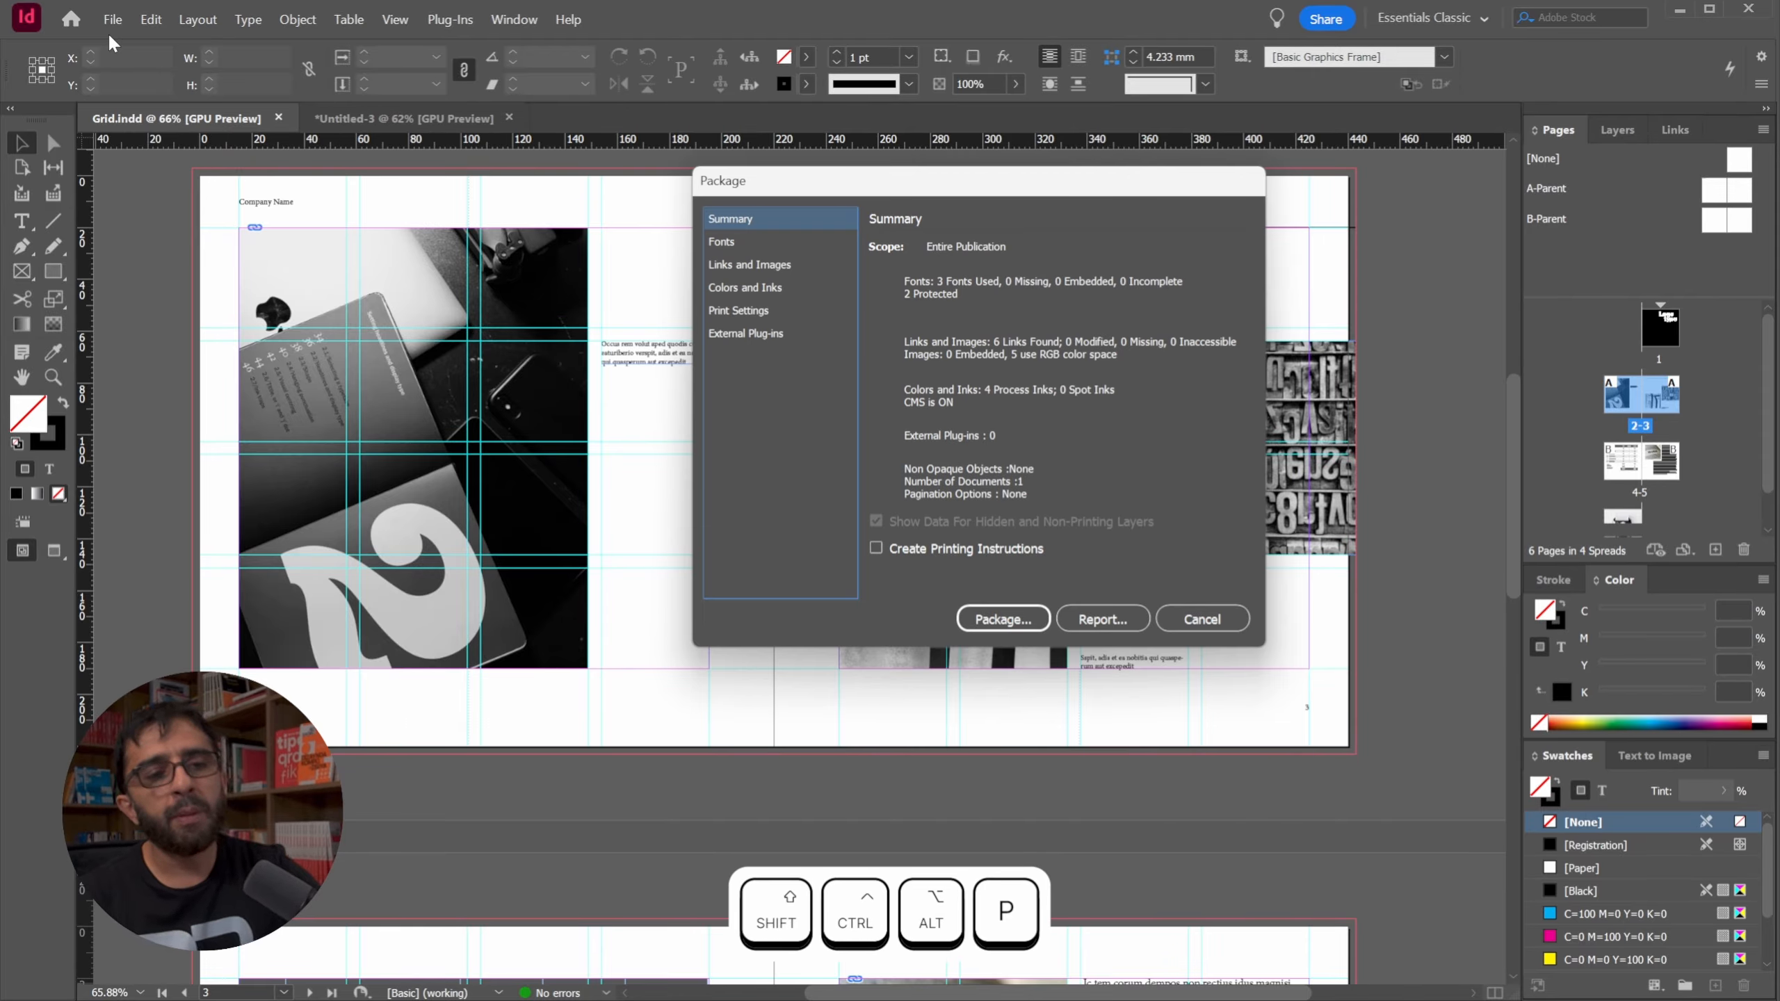
click(1019, 623)
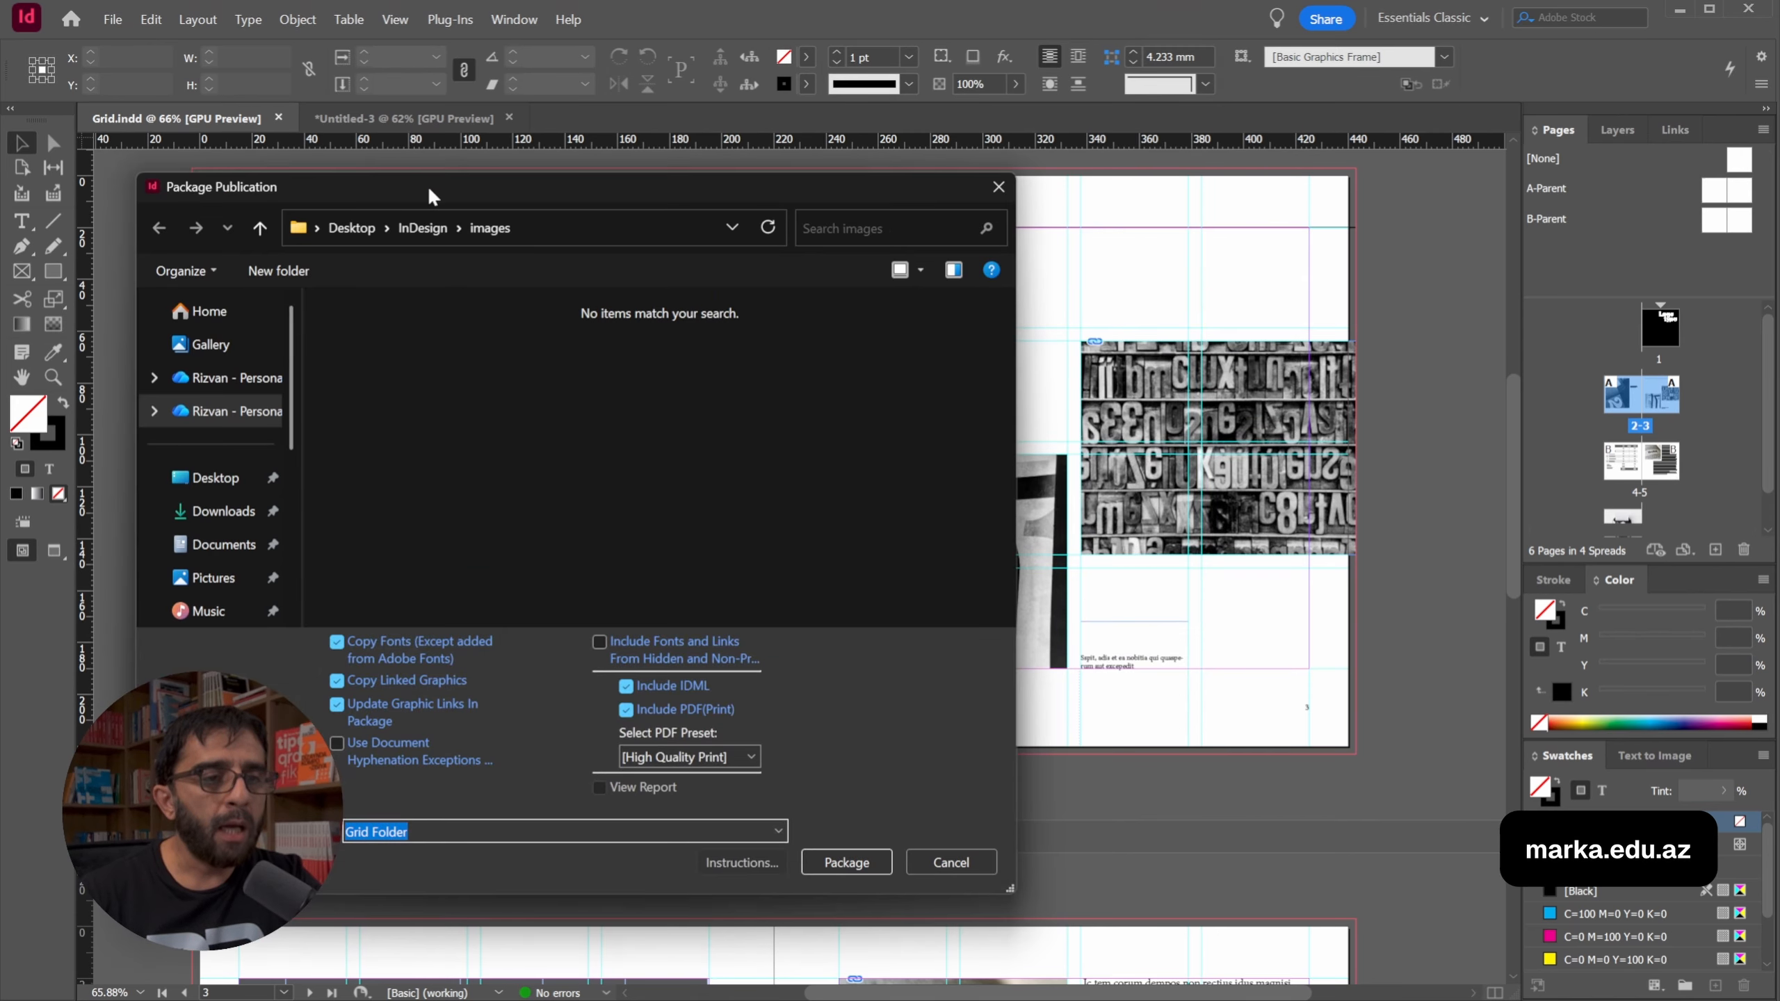
drag(430, 189, 569, 179)
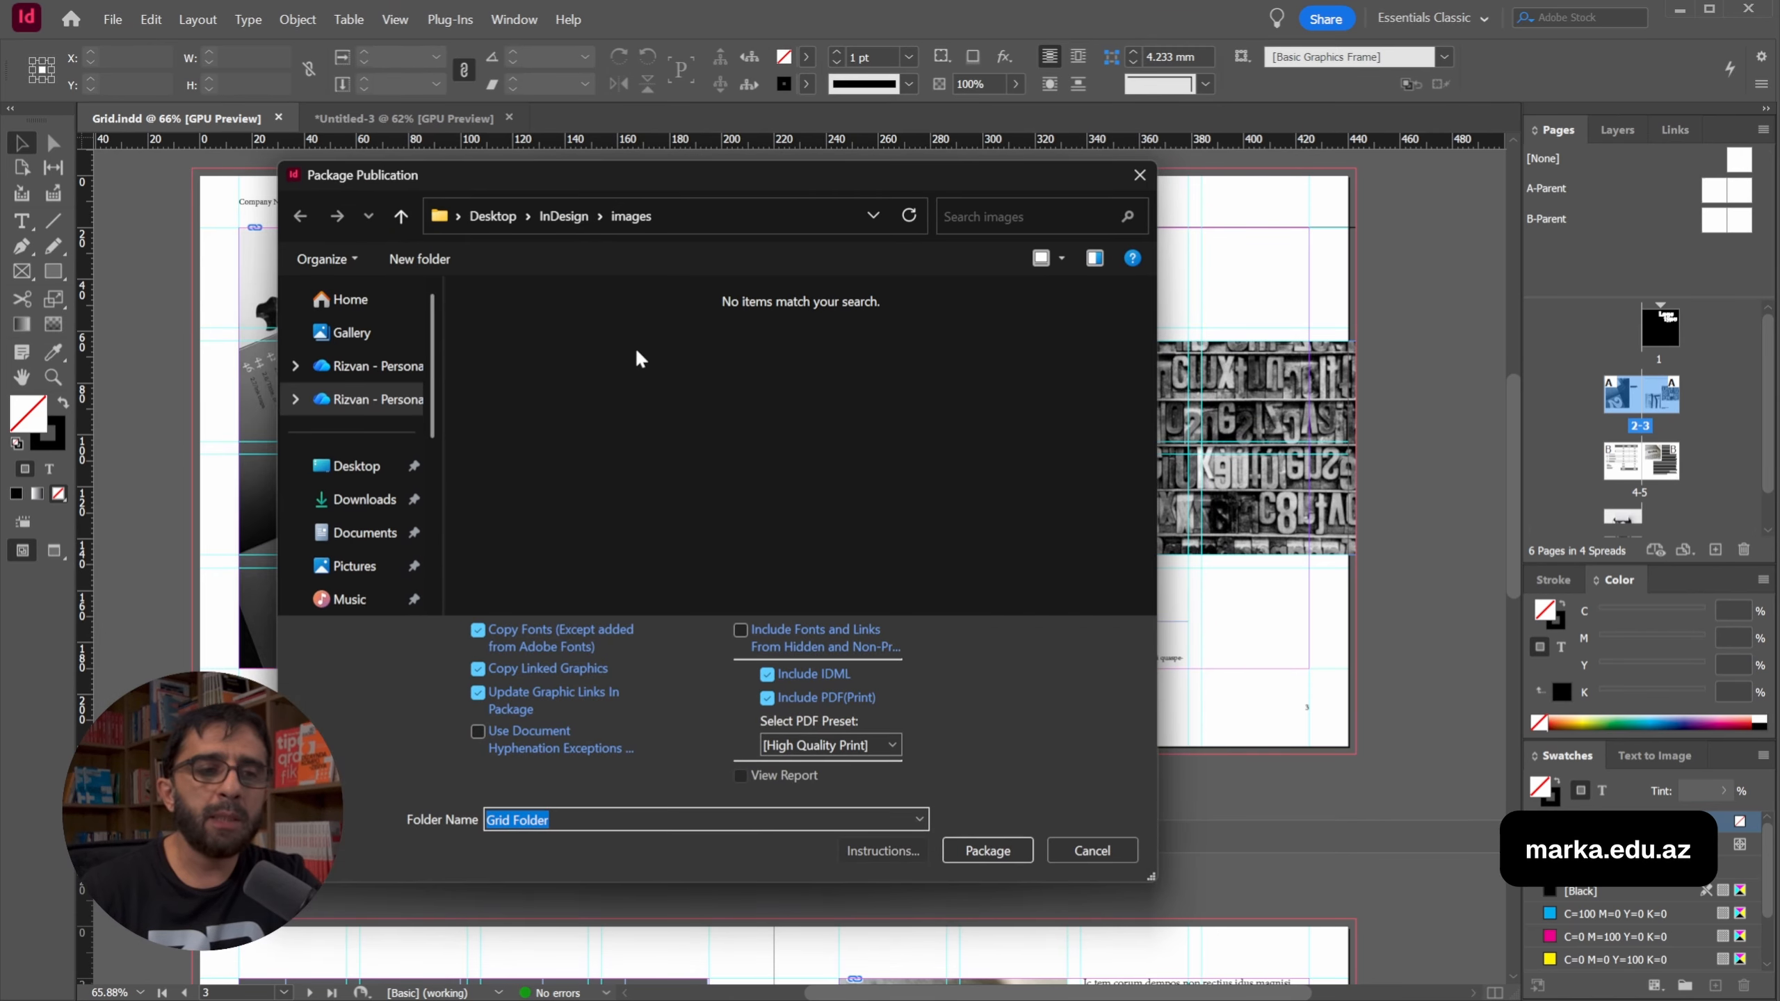
click(563, 216)
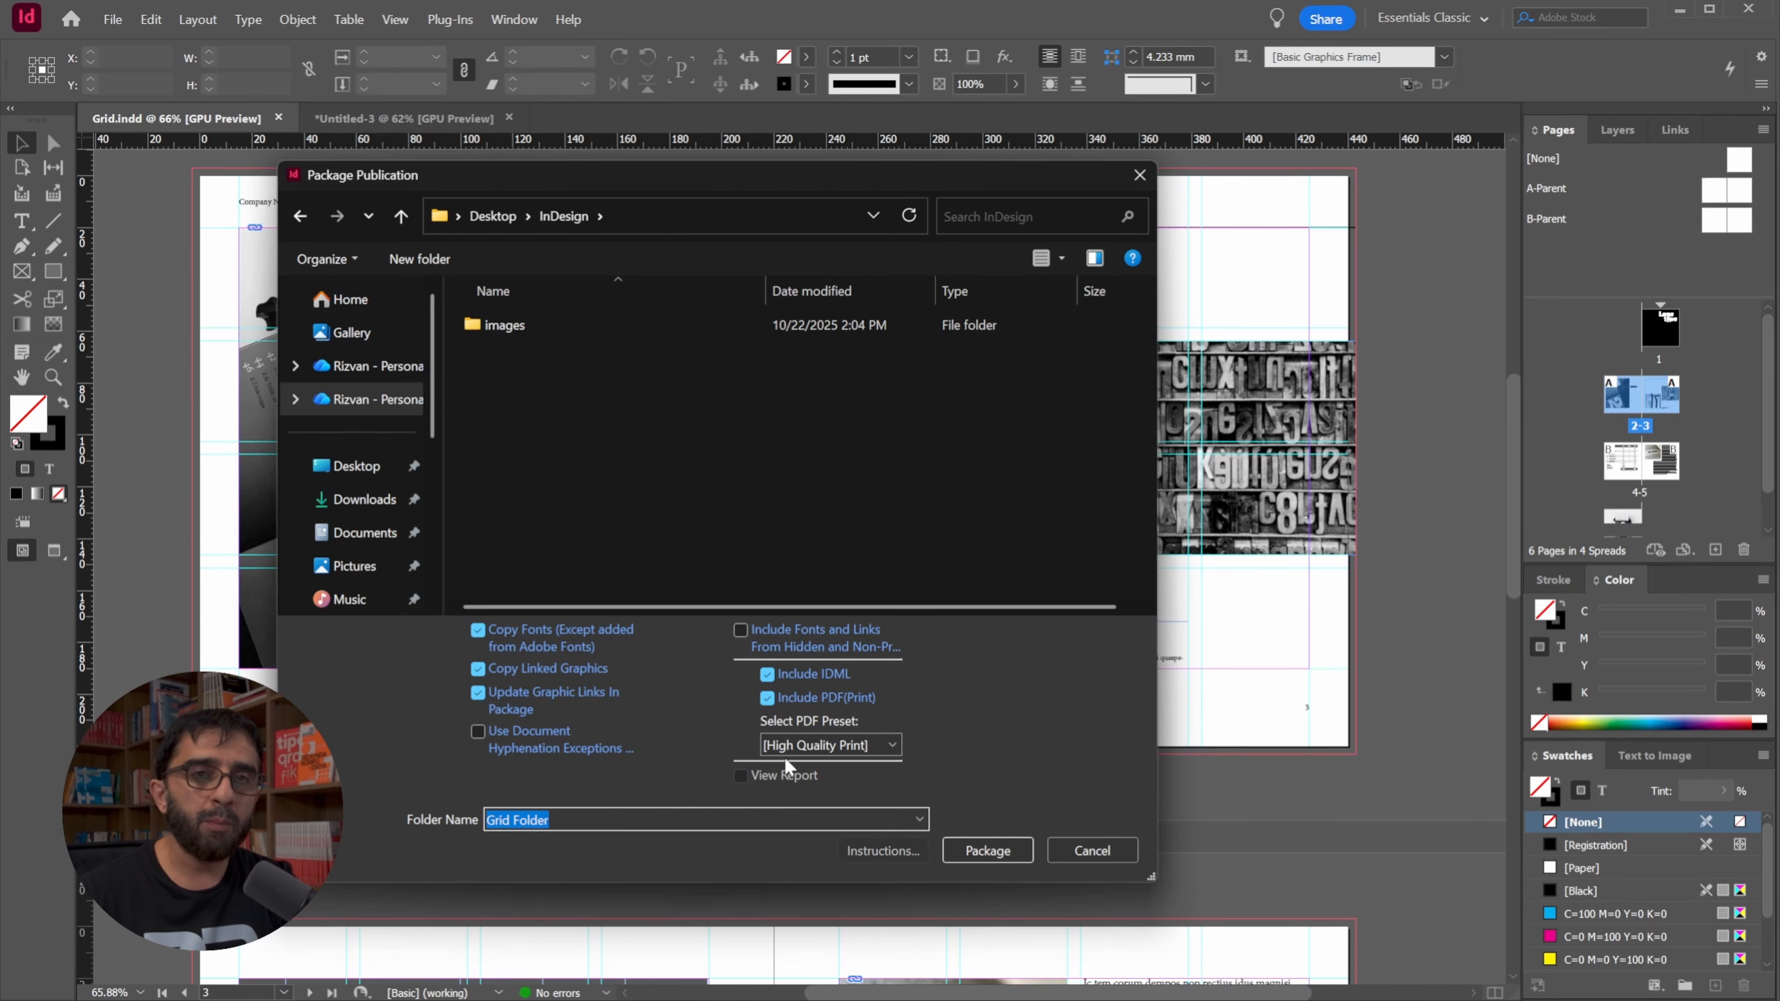
Review the PDF presets available for including a print PDF in the package.
click(771, 694)
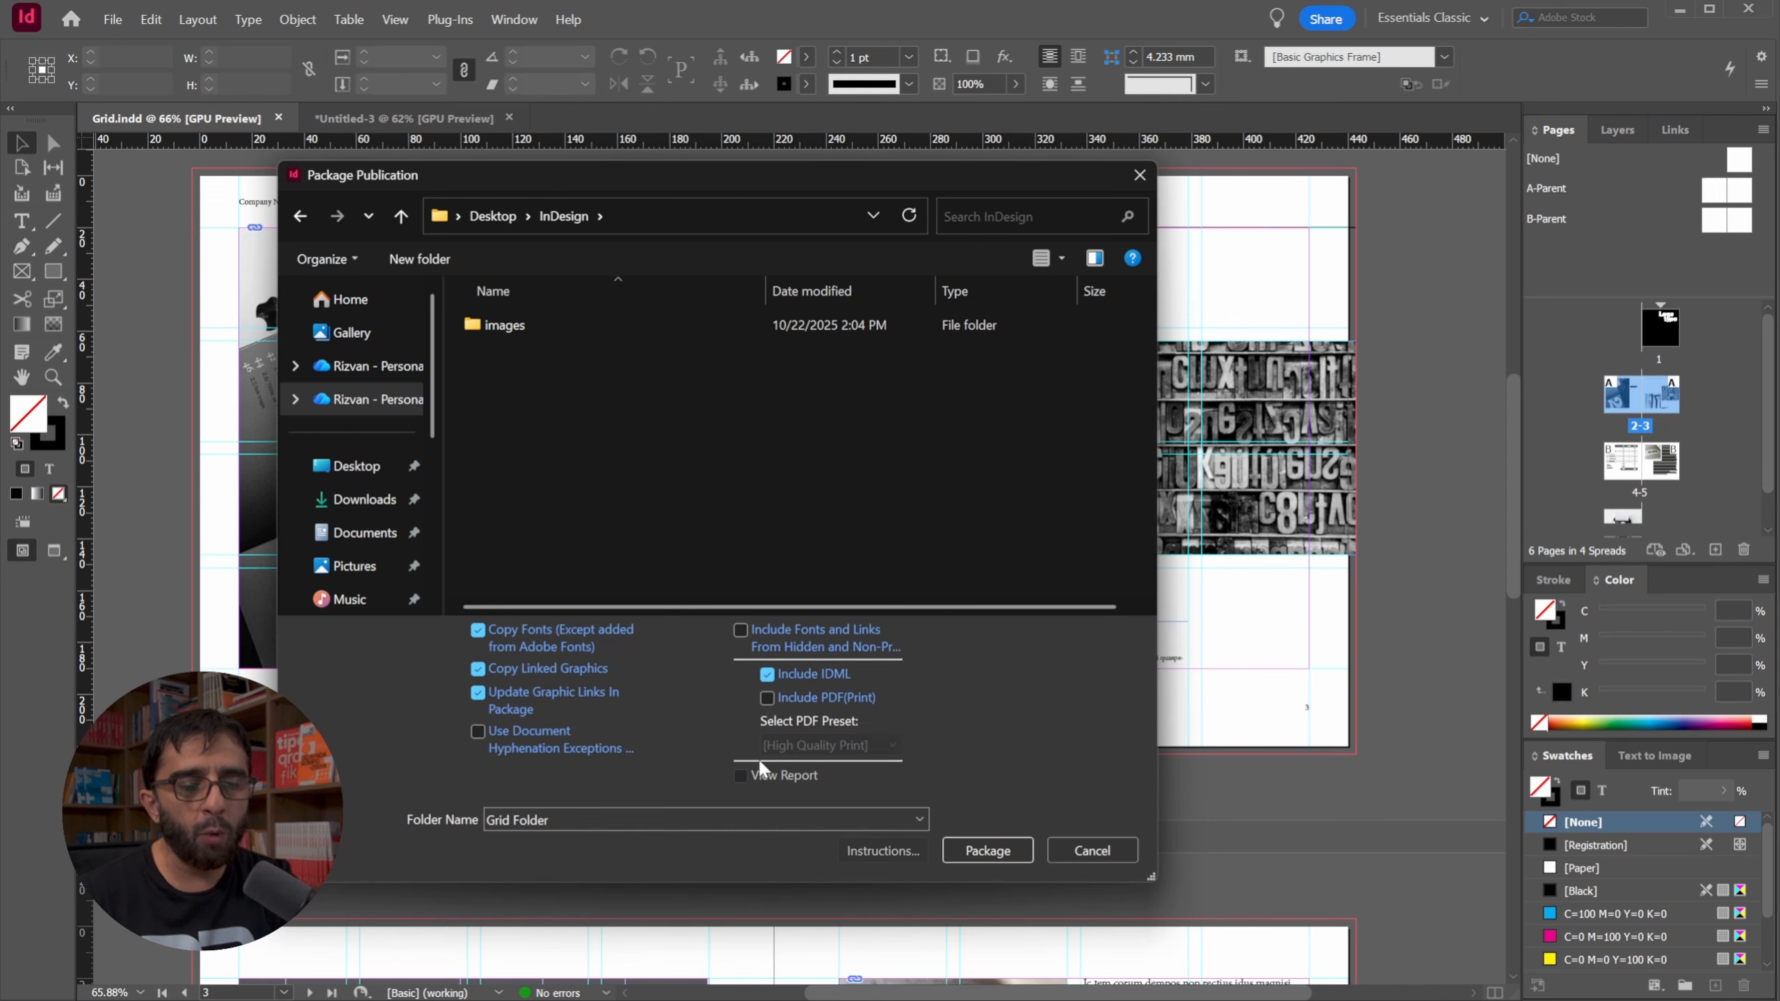
click(805, 694)
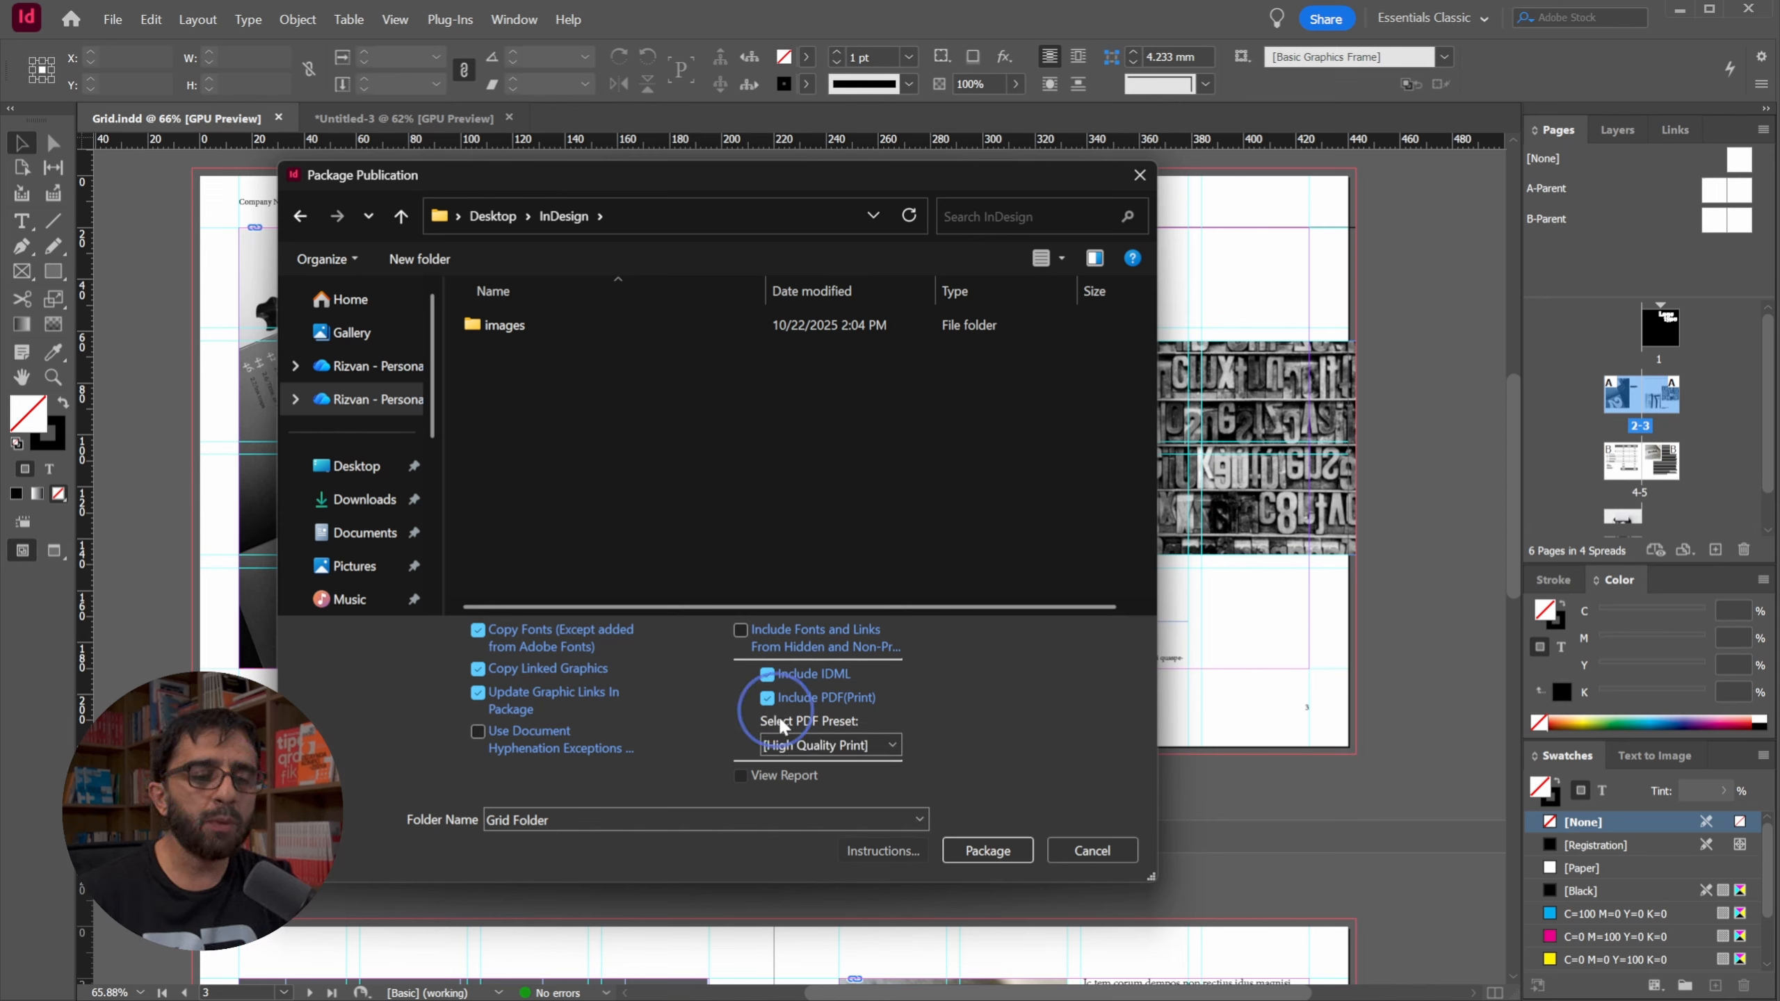
click(837, 745)
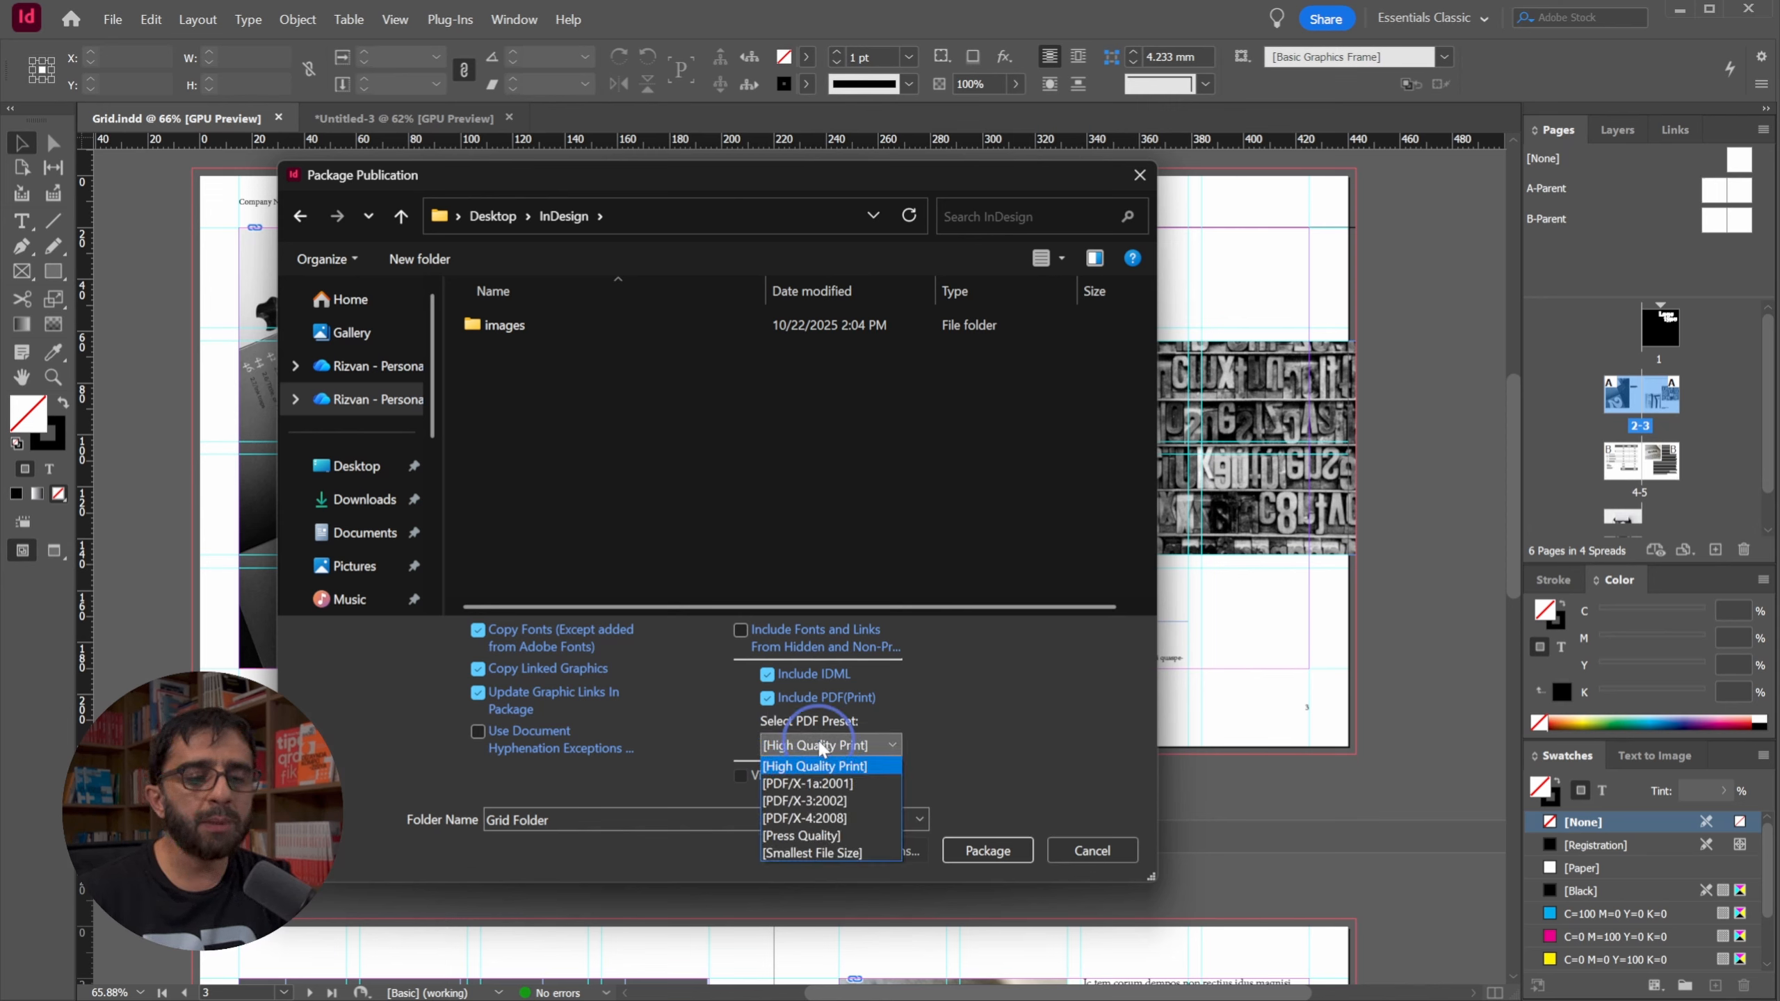
click(1039, 689)
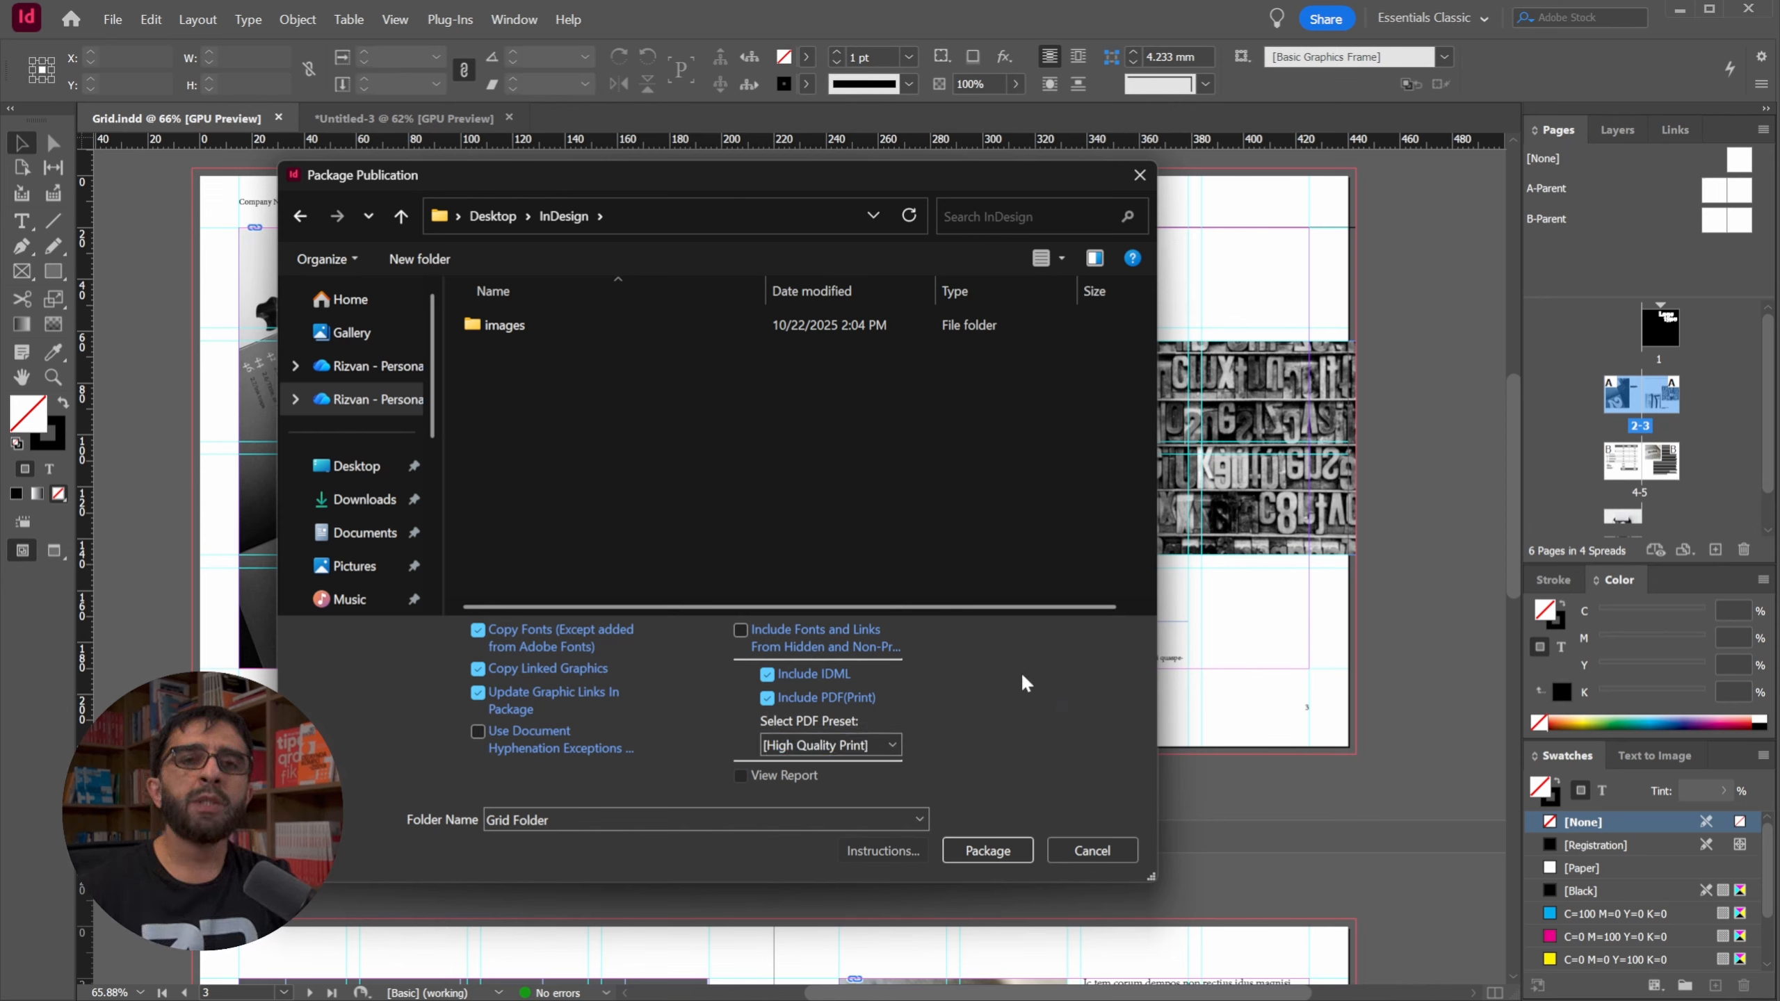
Exclude the print PDF and package the document as Grid Folder, accepting the font licensing warning.
click(769, 696)
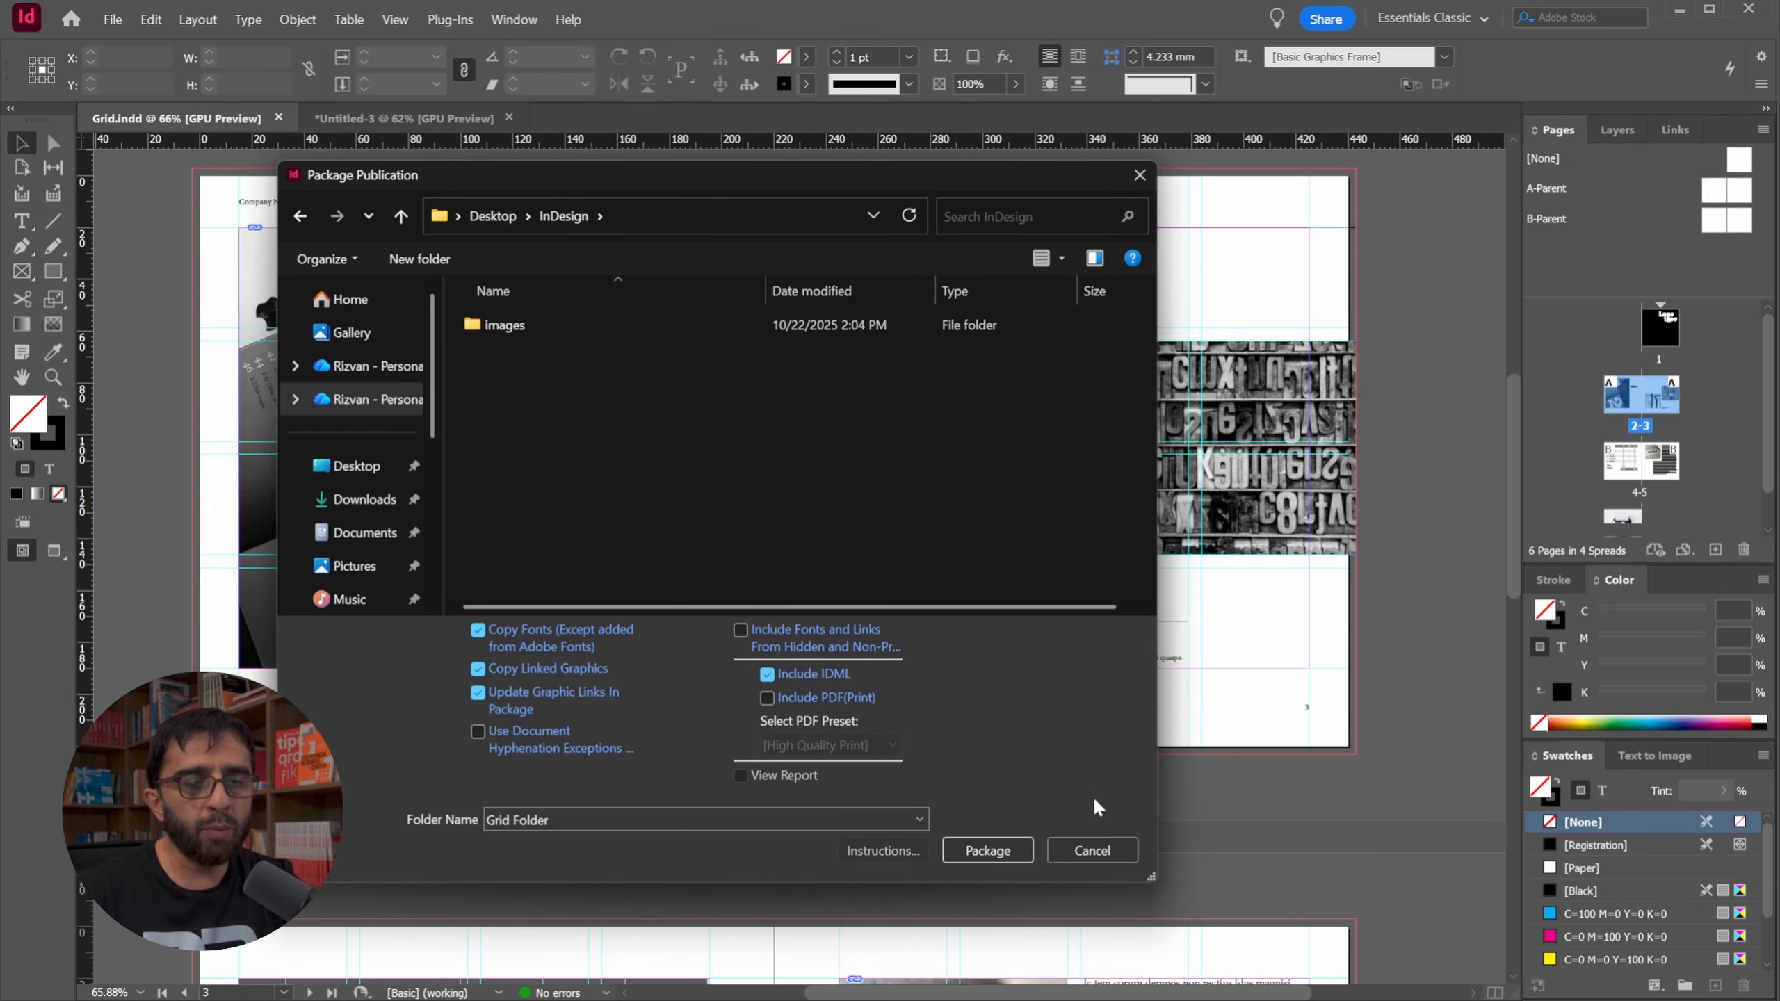
click(1009, 848)
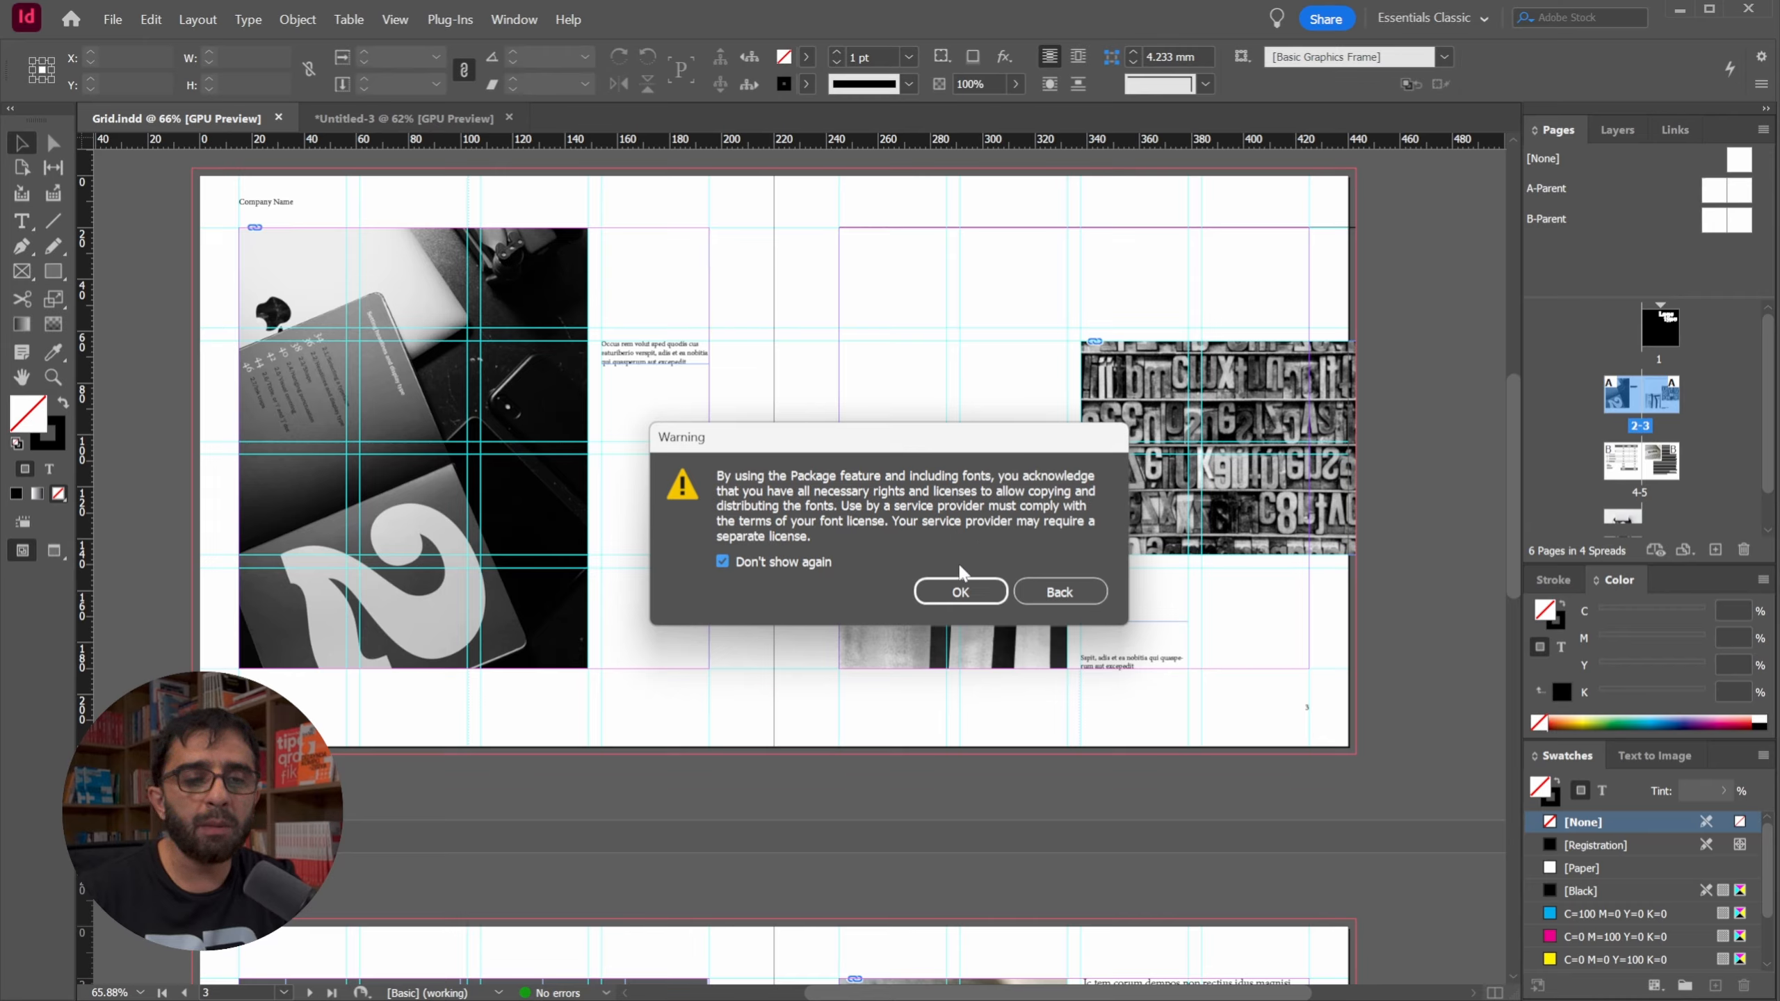
click(960, 591)
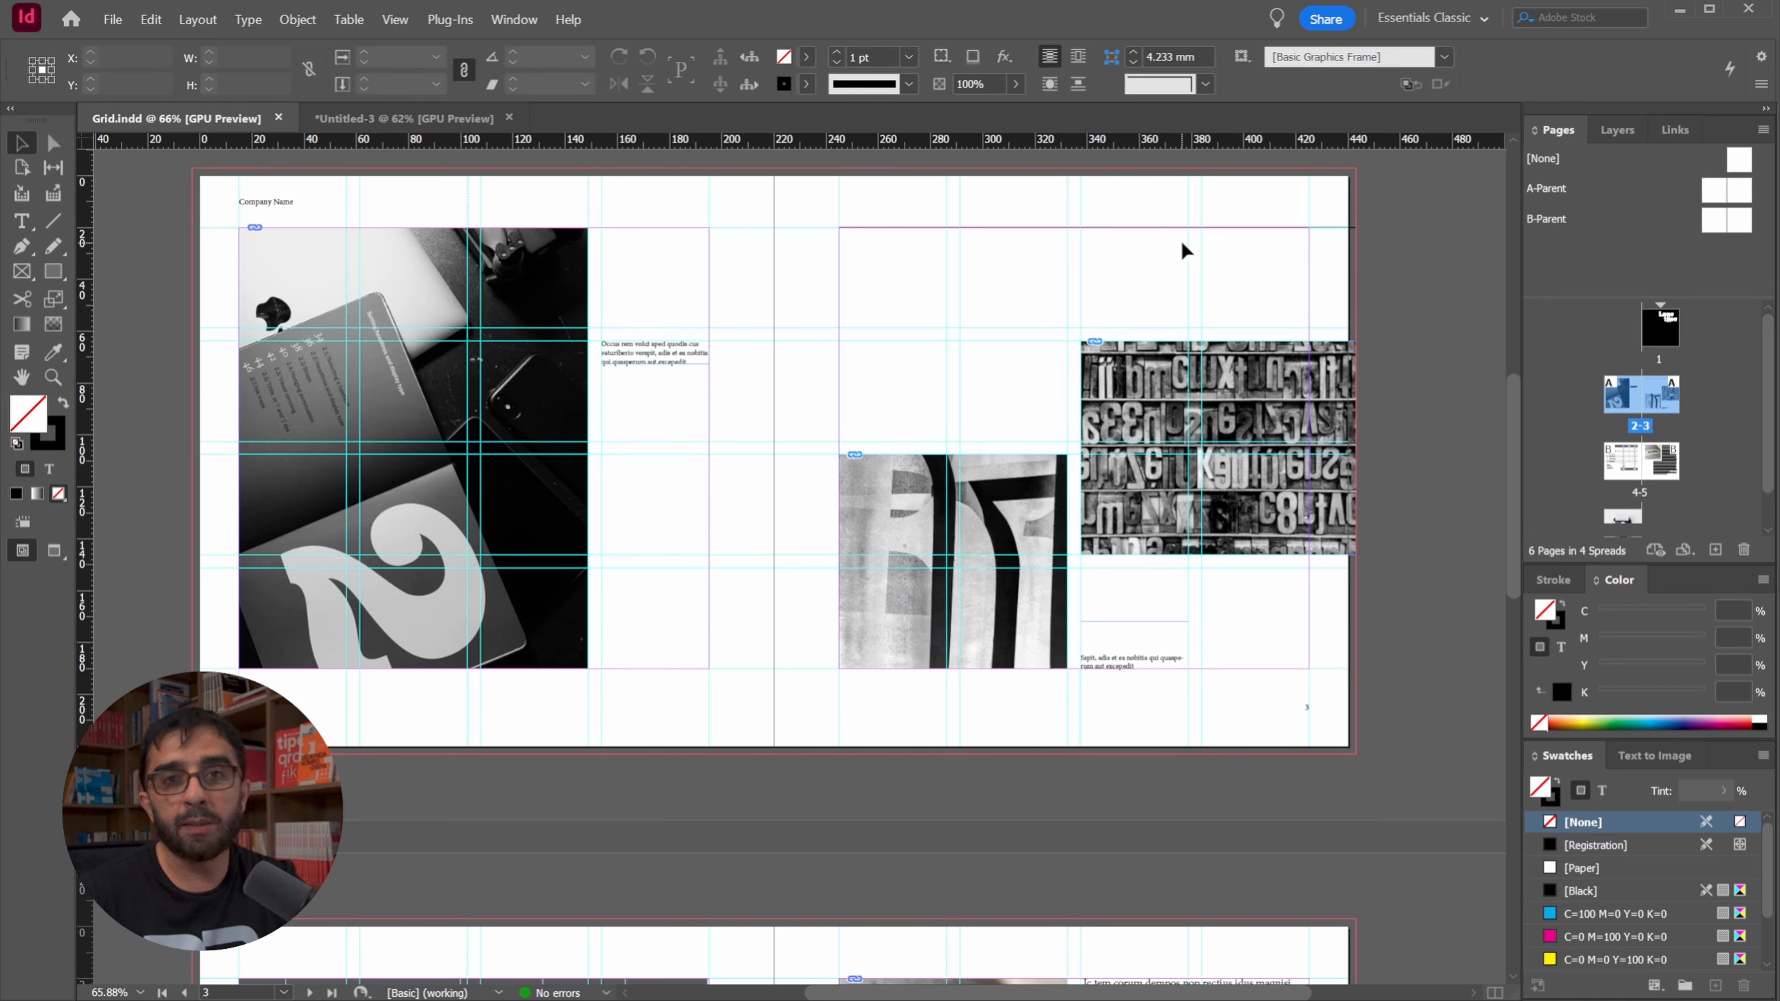
Switch to File Explorer, open Grid Folder and check the packaged InDesign document and markup file.
click(917, 1000)
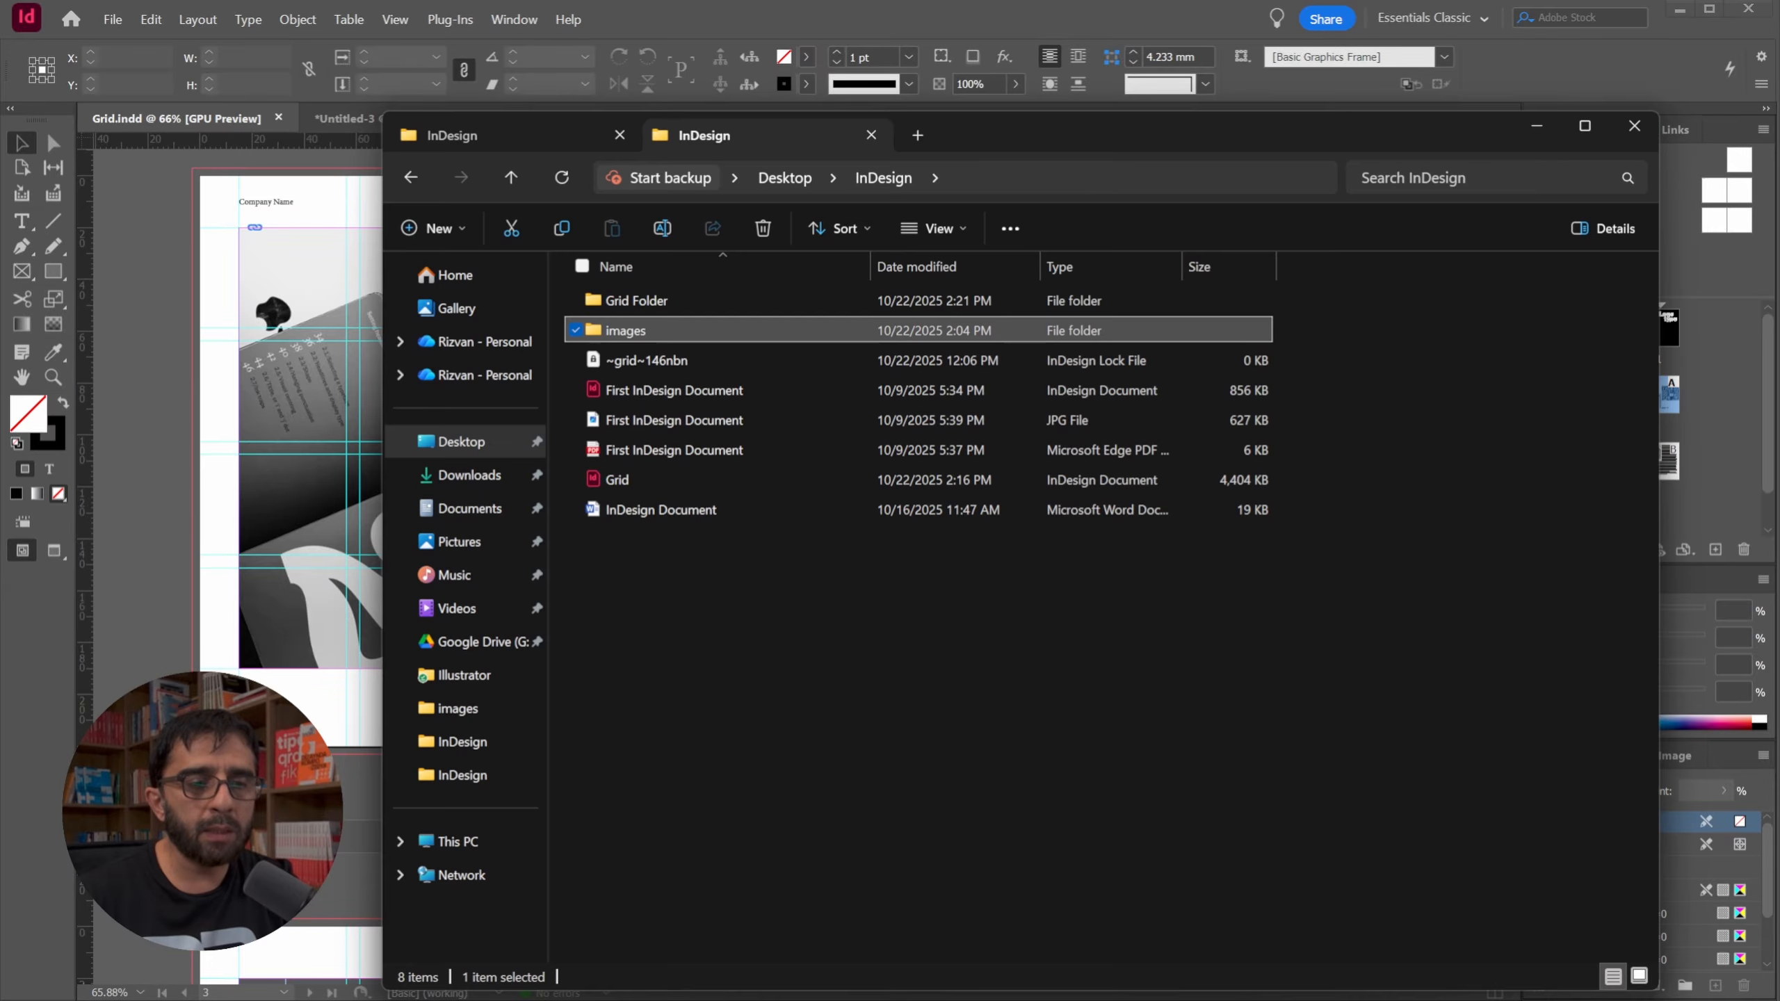
click(813, 620)
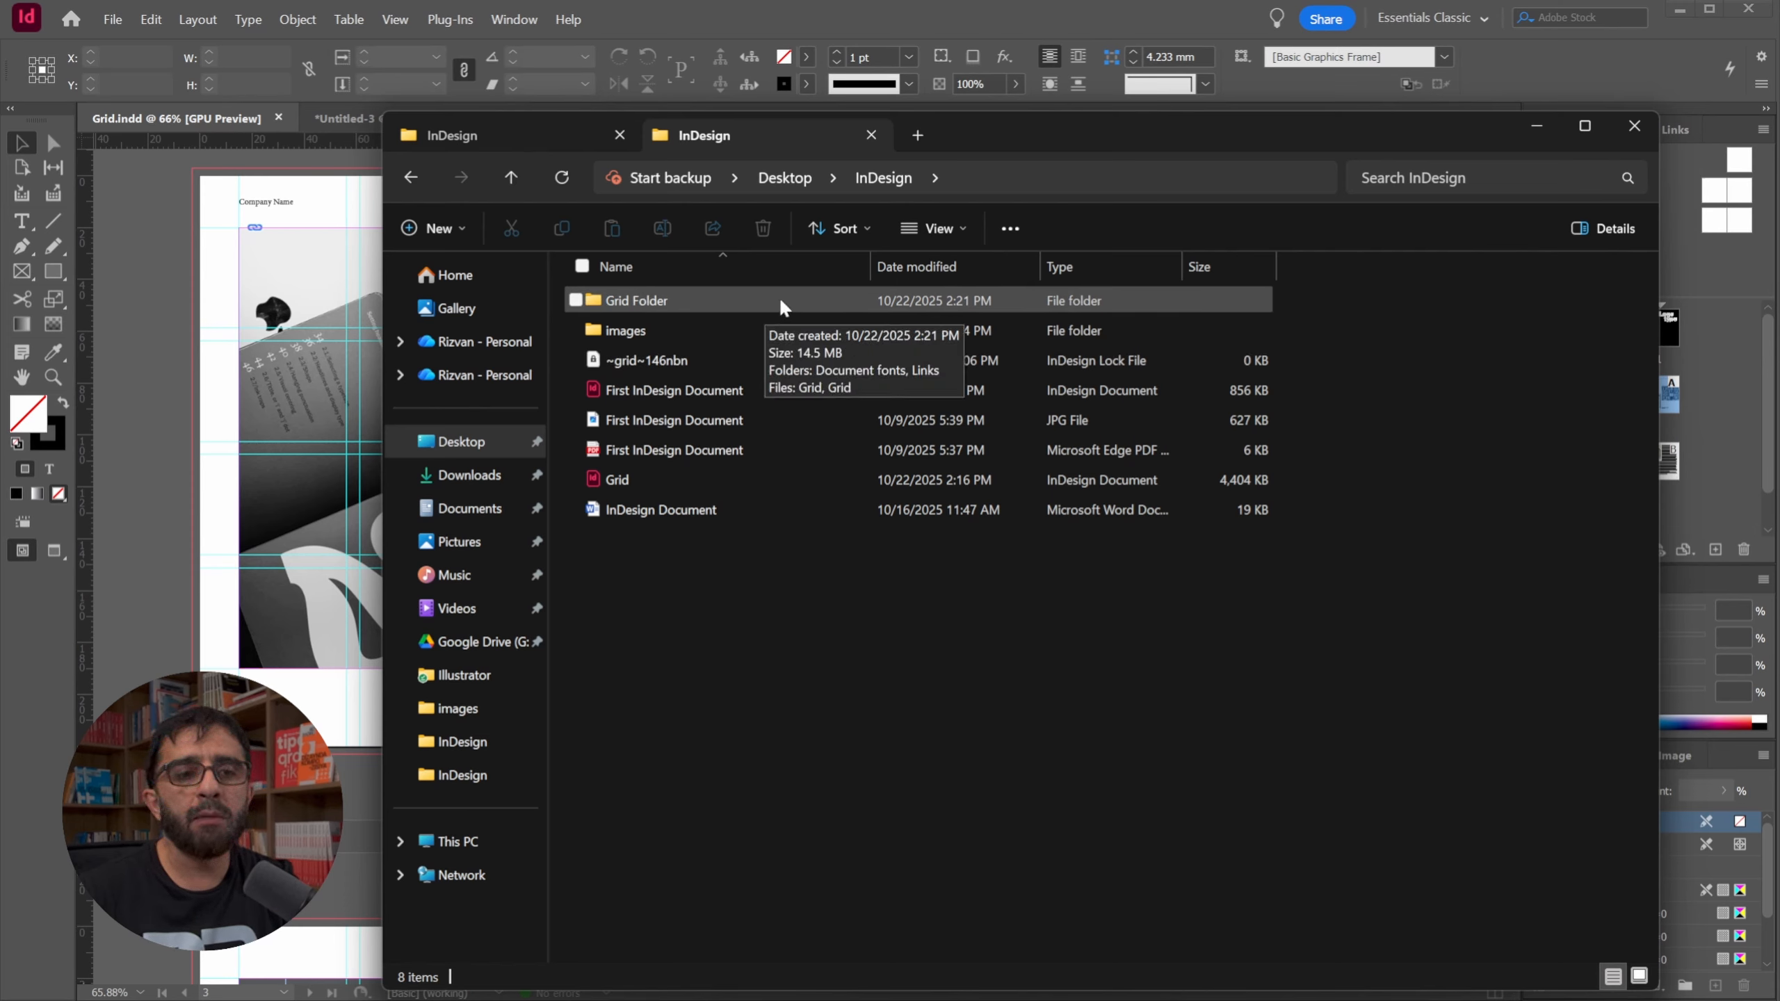
double_click(696, 300)
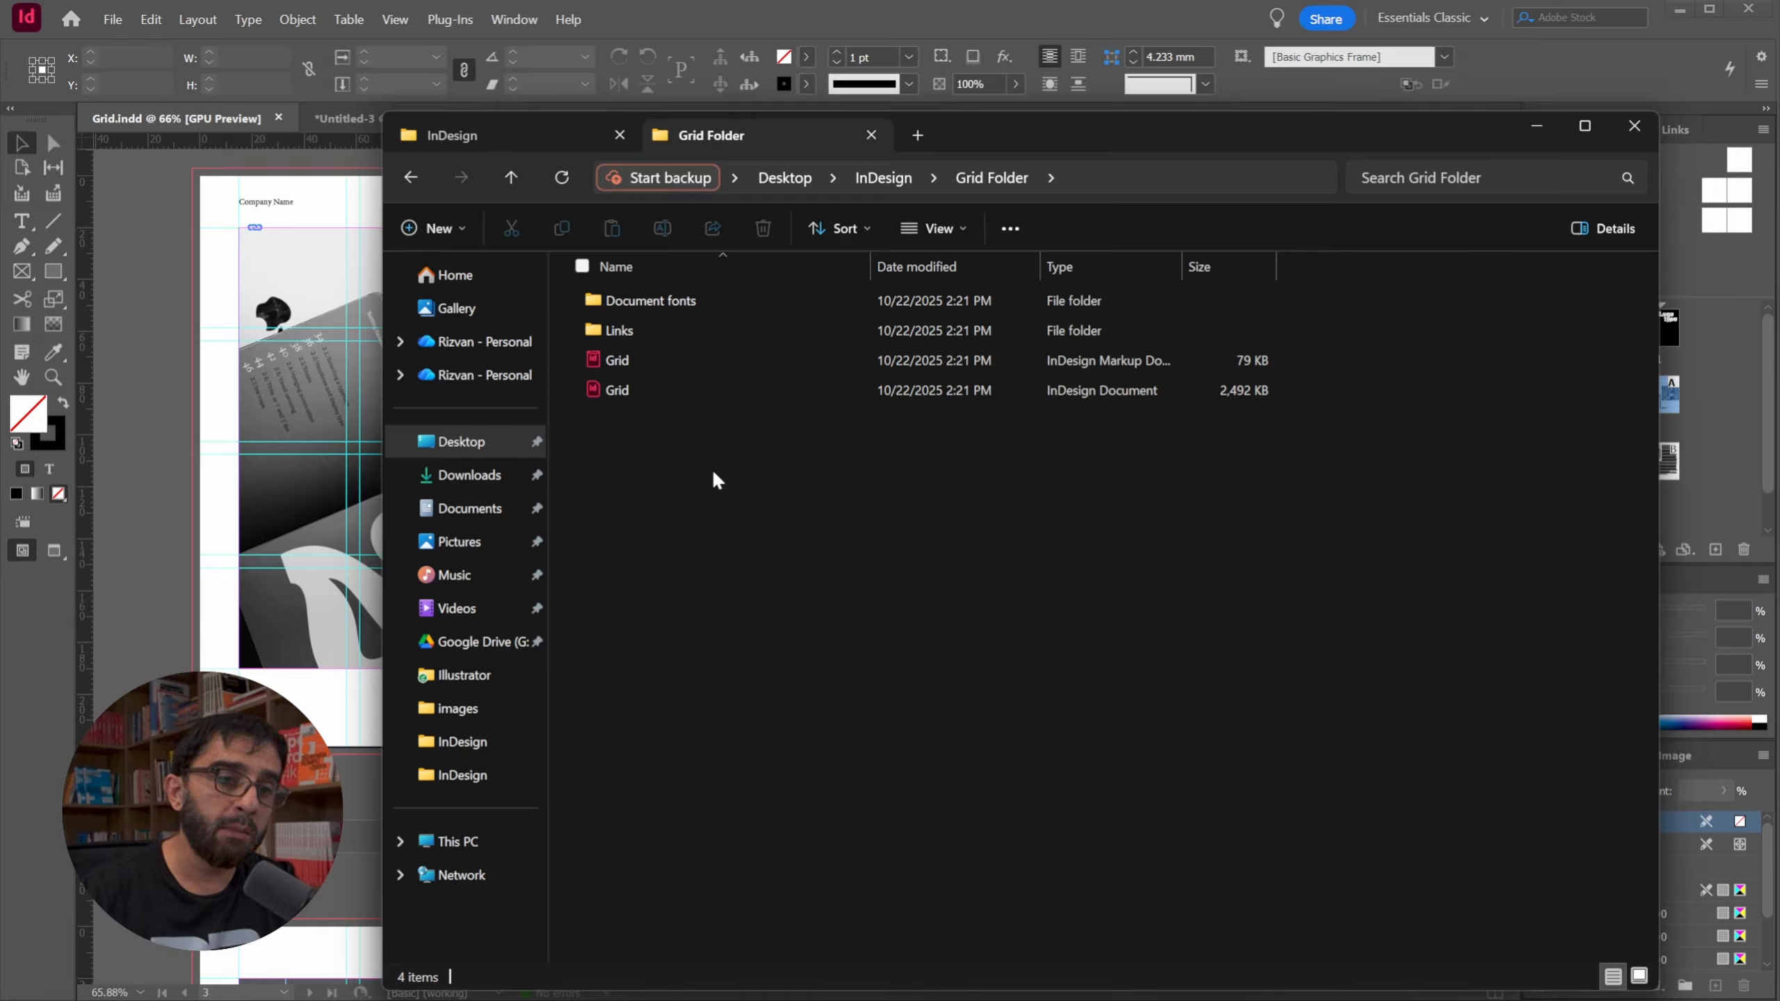
click(617, 387)
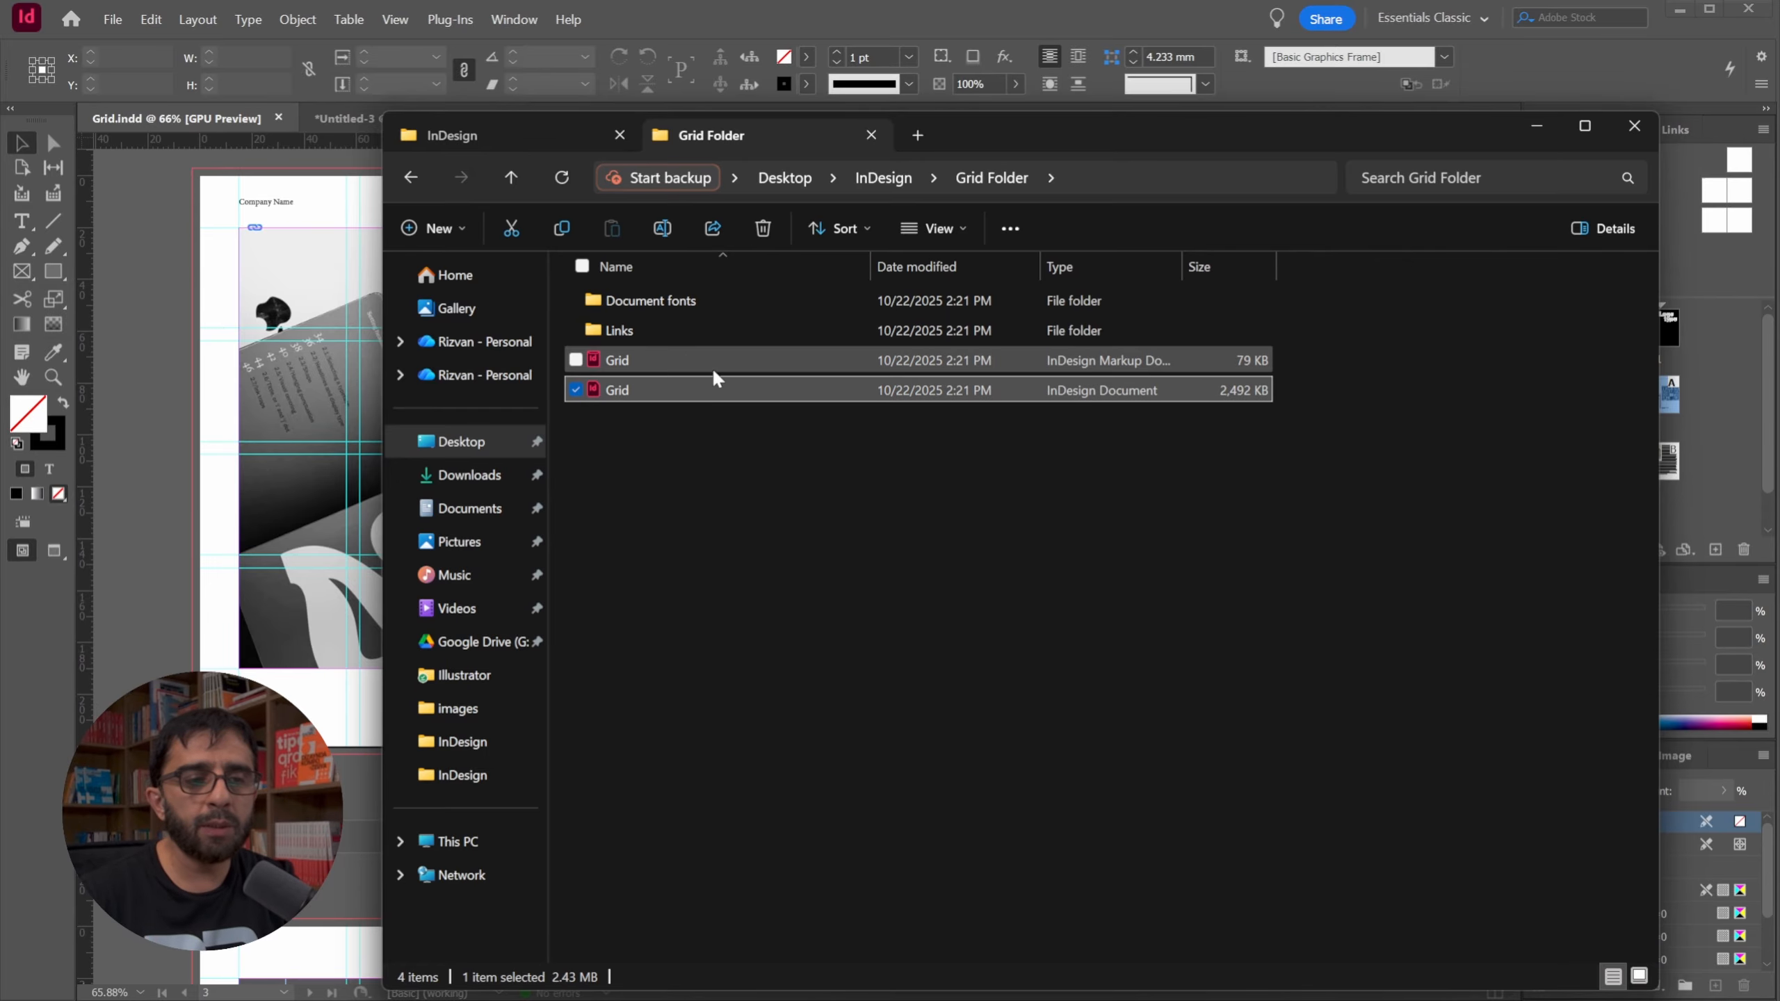
click(656, 356)
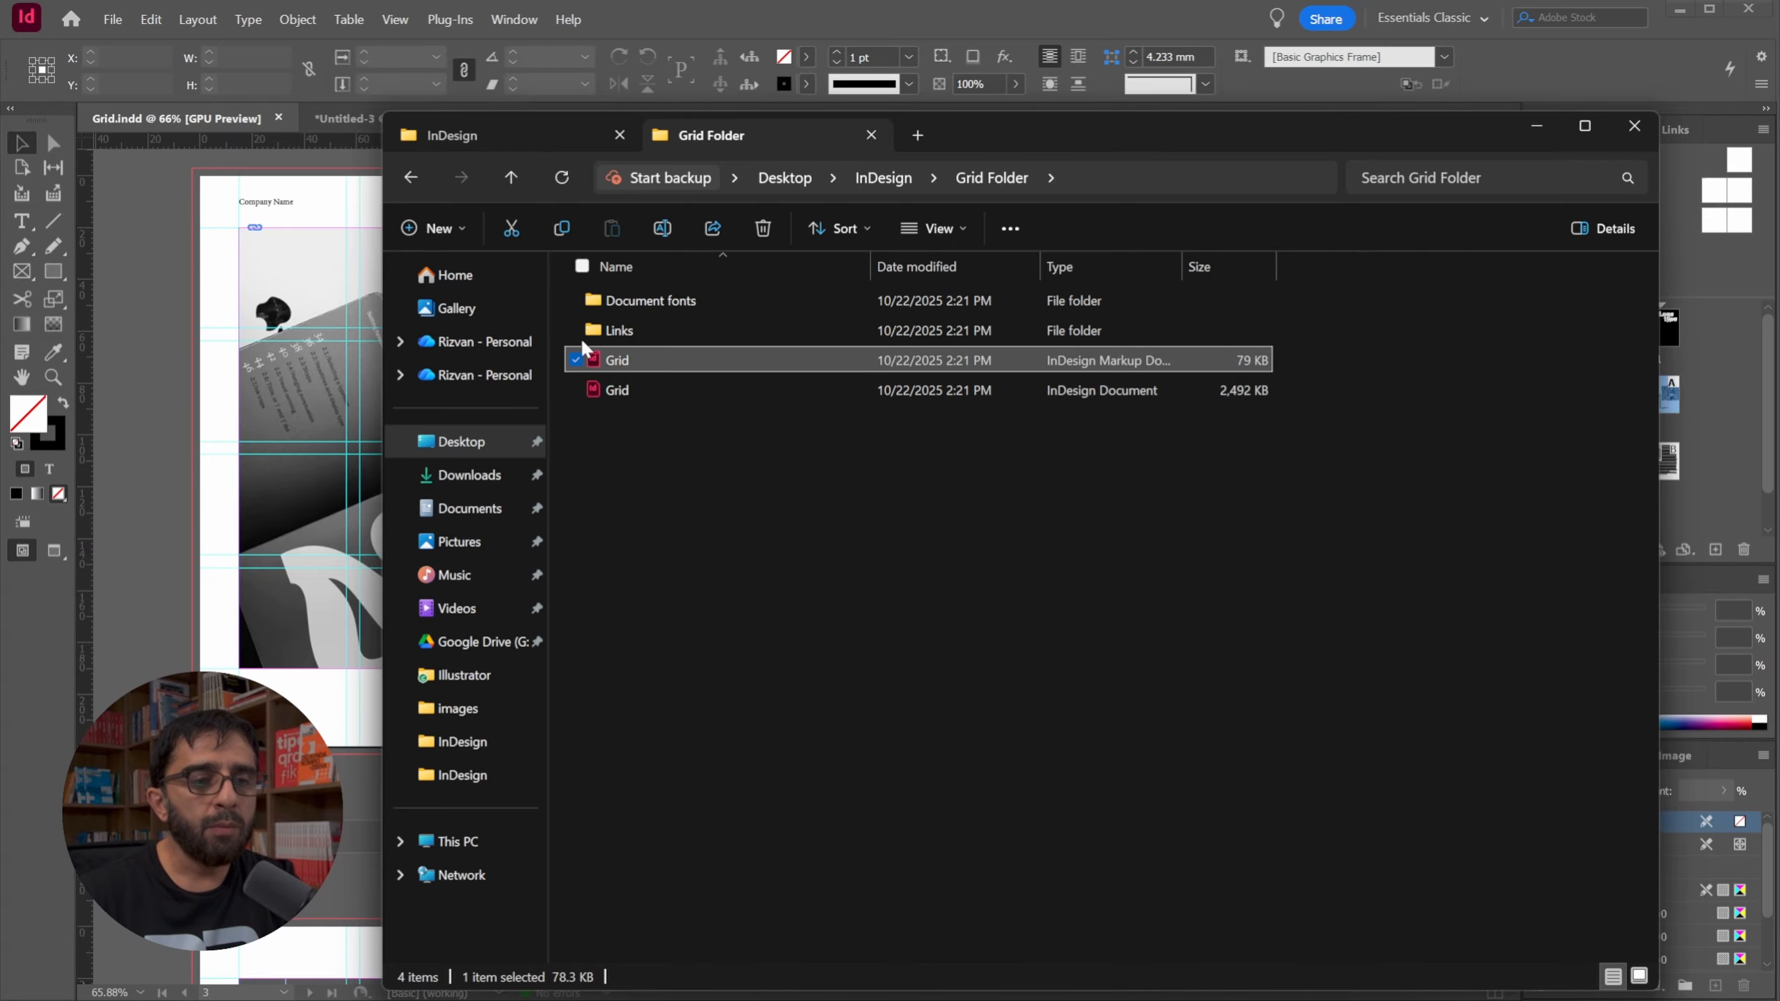
Inspect the contents of the package's Links and Document fonts subfolders and return to Grid Folder.
click(622, 329)
double_click(622, 329)
drag(629, 409, 1382, 329)
drag(1218, 402, 1326, 365)
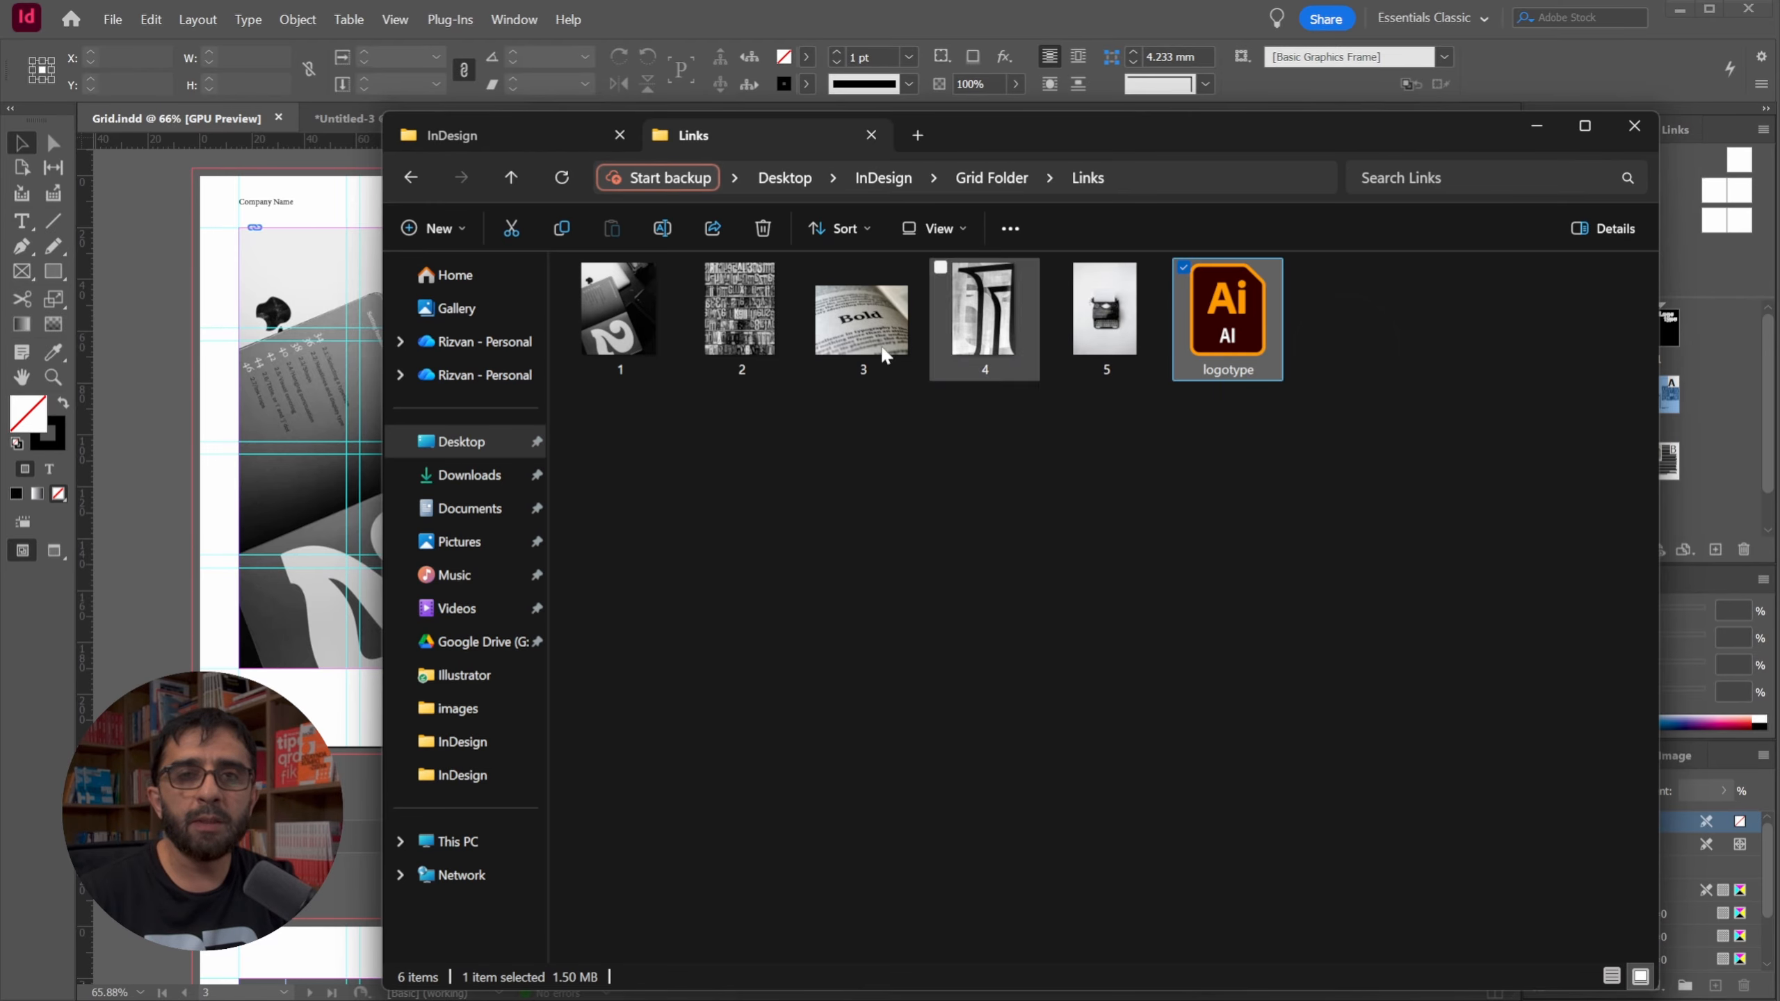
click(511, 179)
double_click(632, 294)
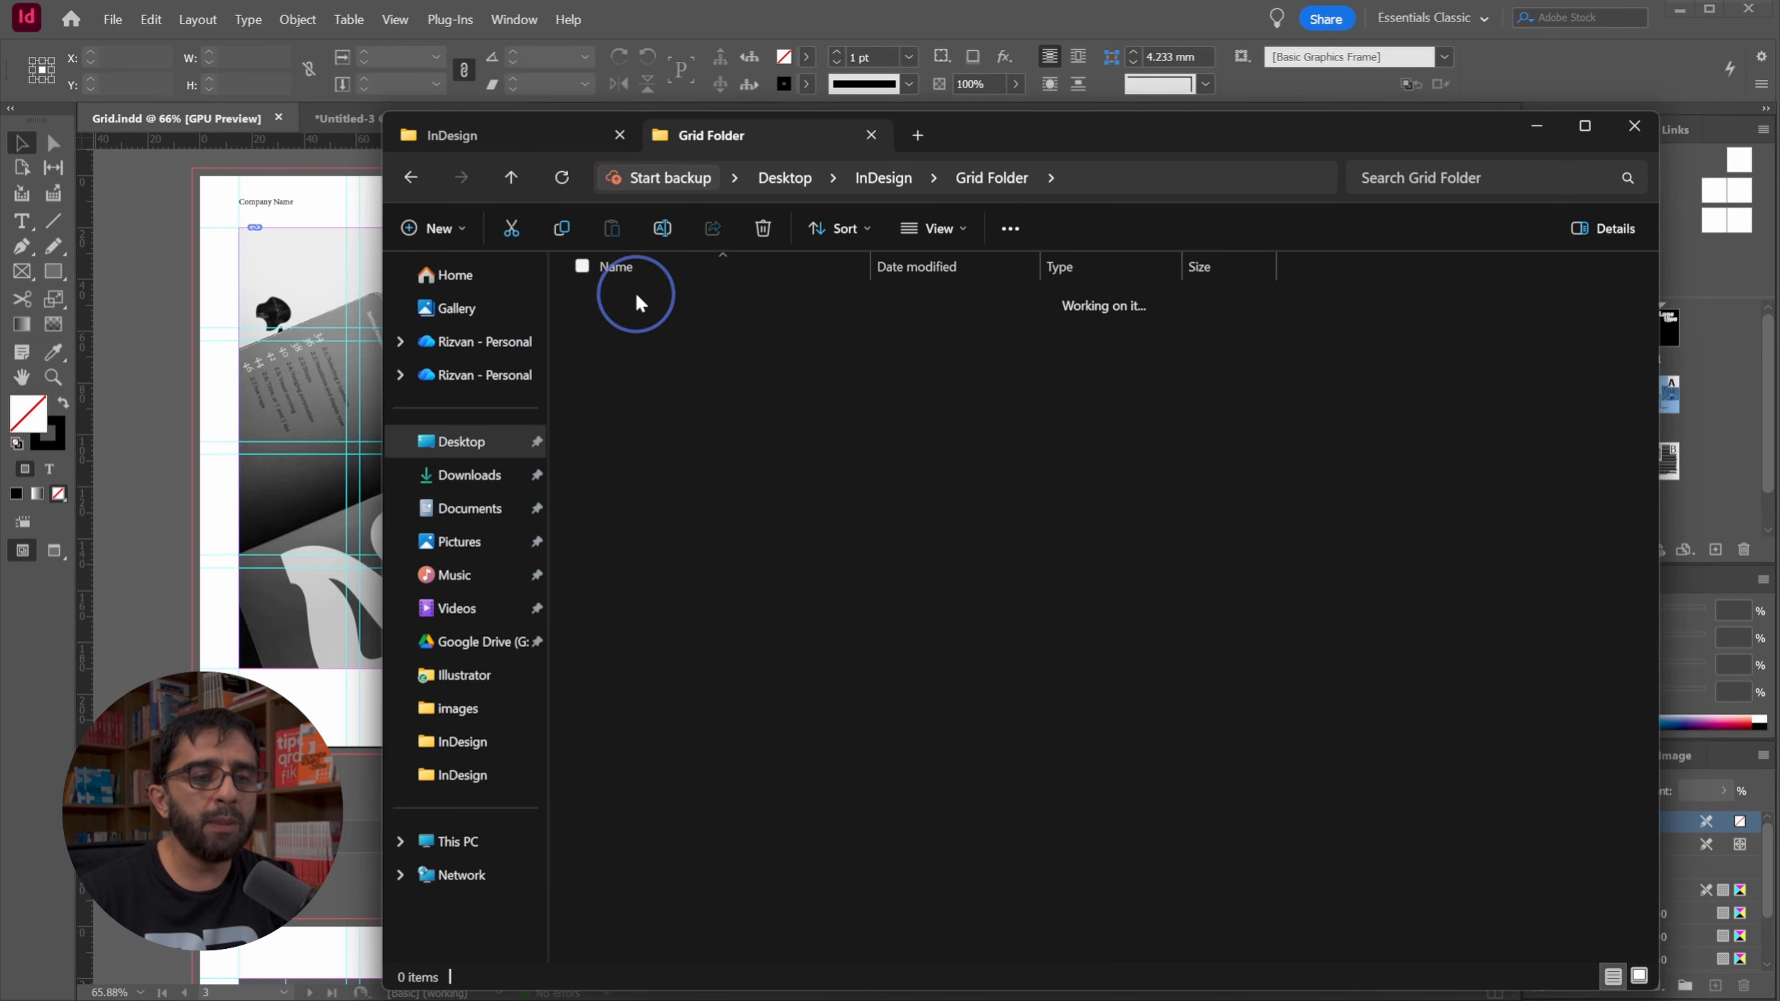
click(649, 300)
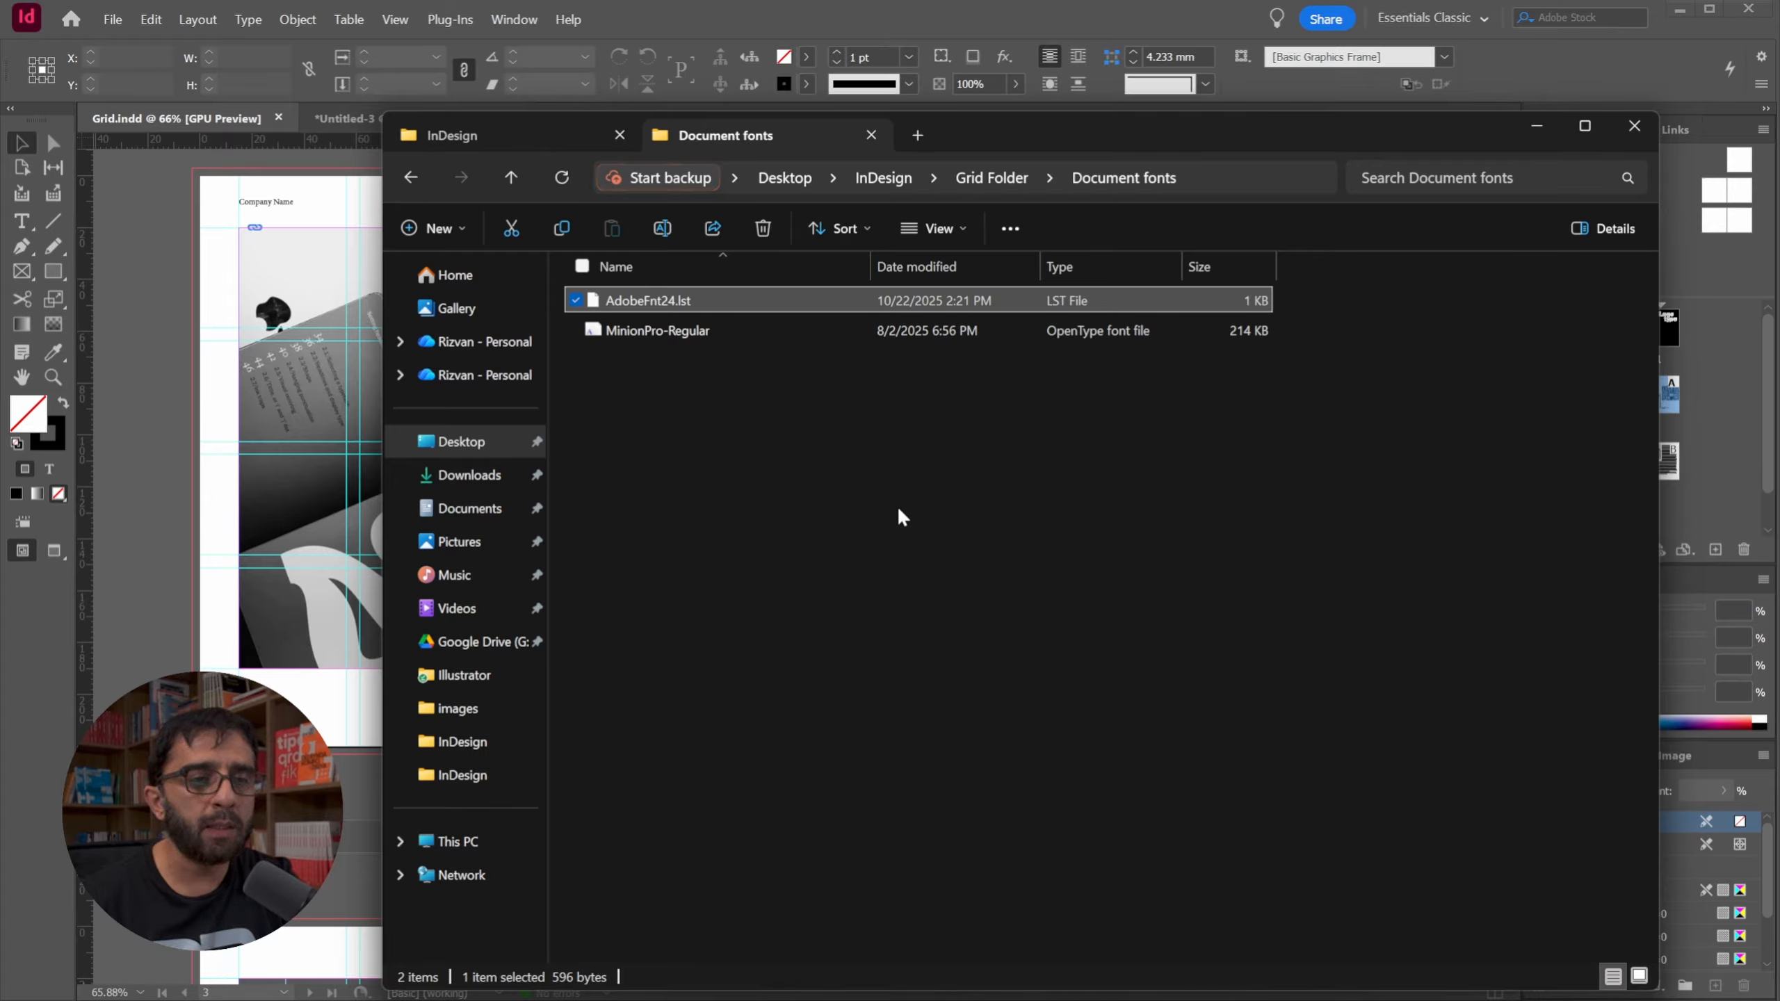
click(512, 178)
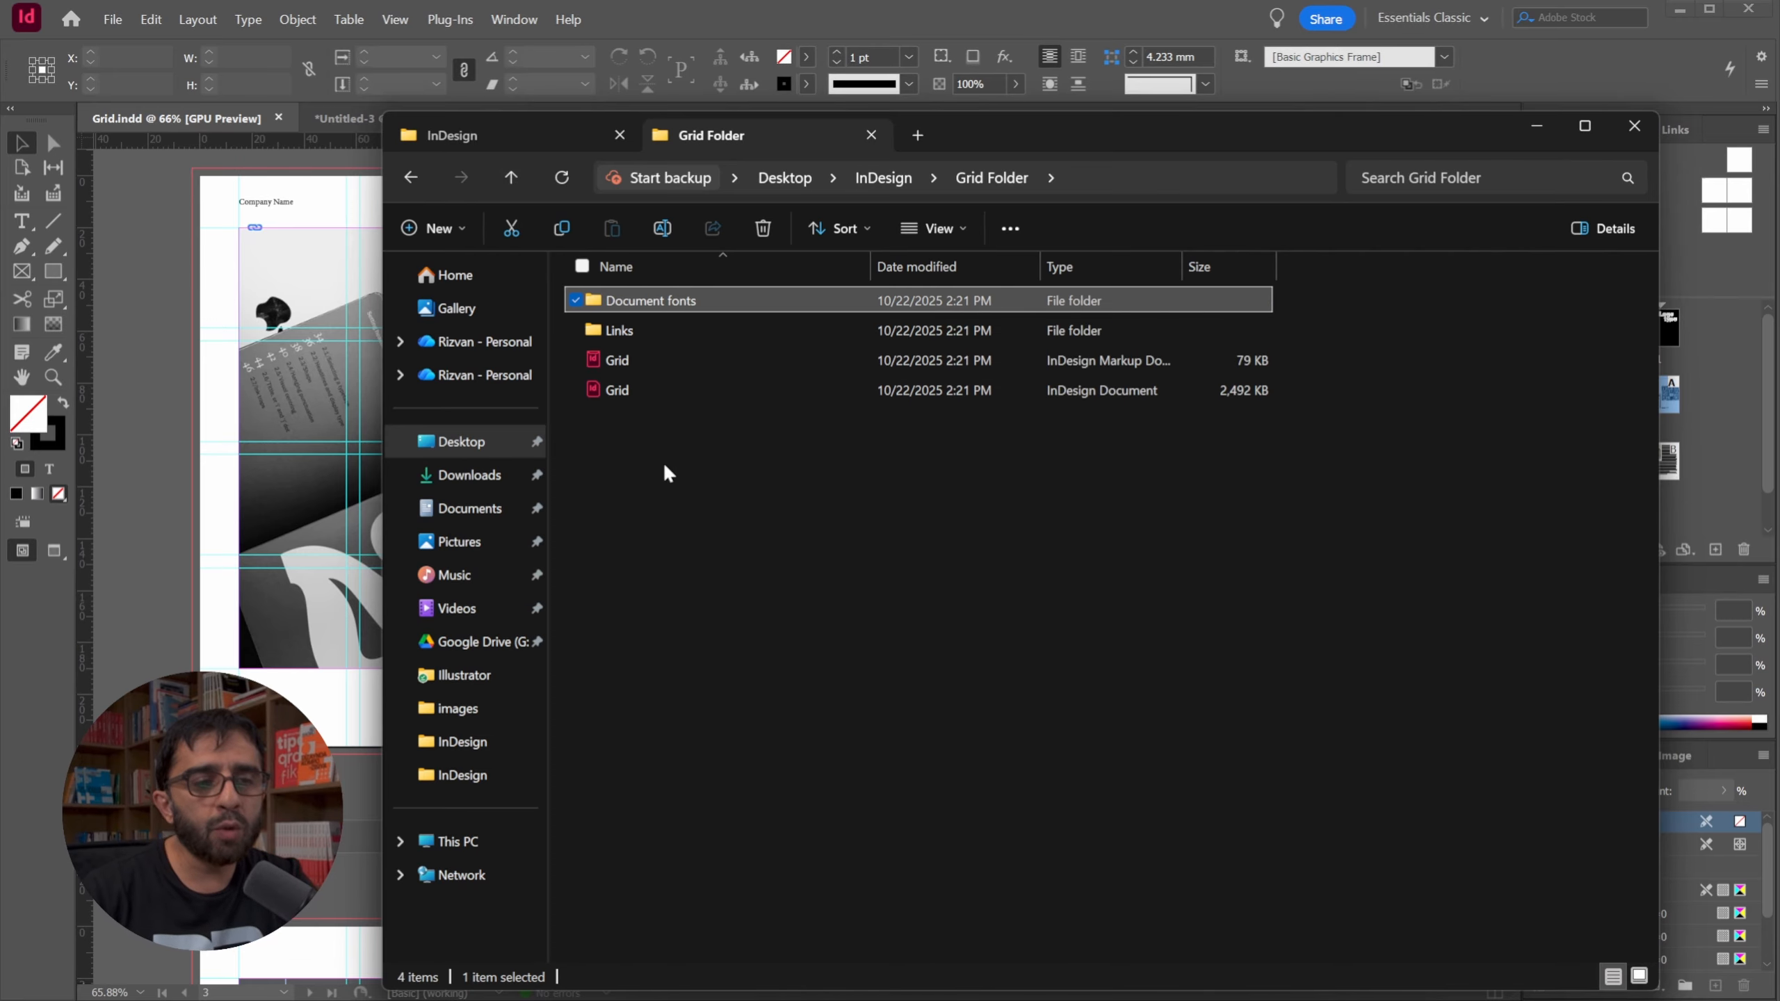
Compress both subfolders and both Grid files in Grid Folder into one ZIP file.
drag(606, 484, 723, 264)
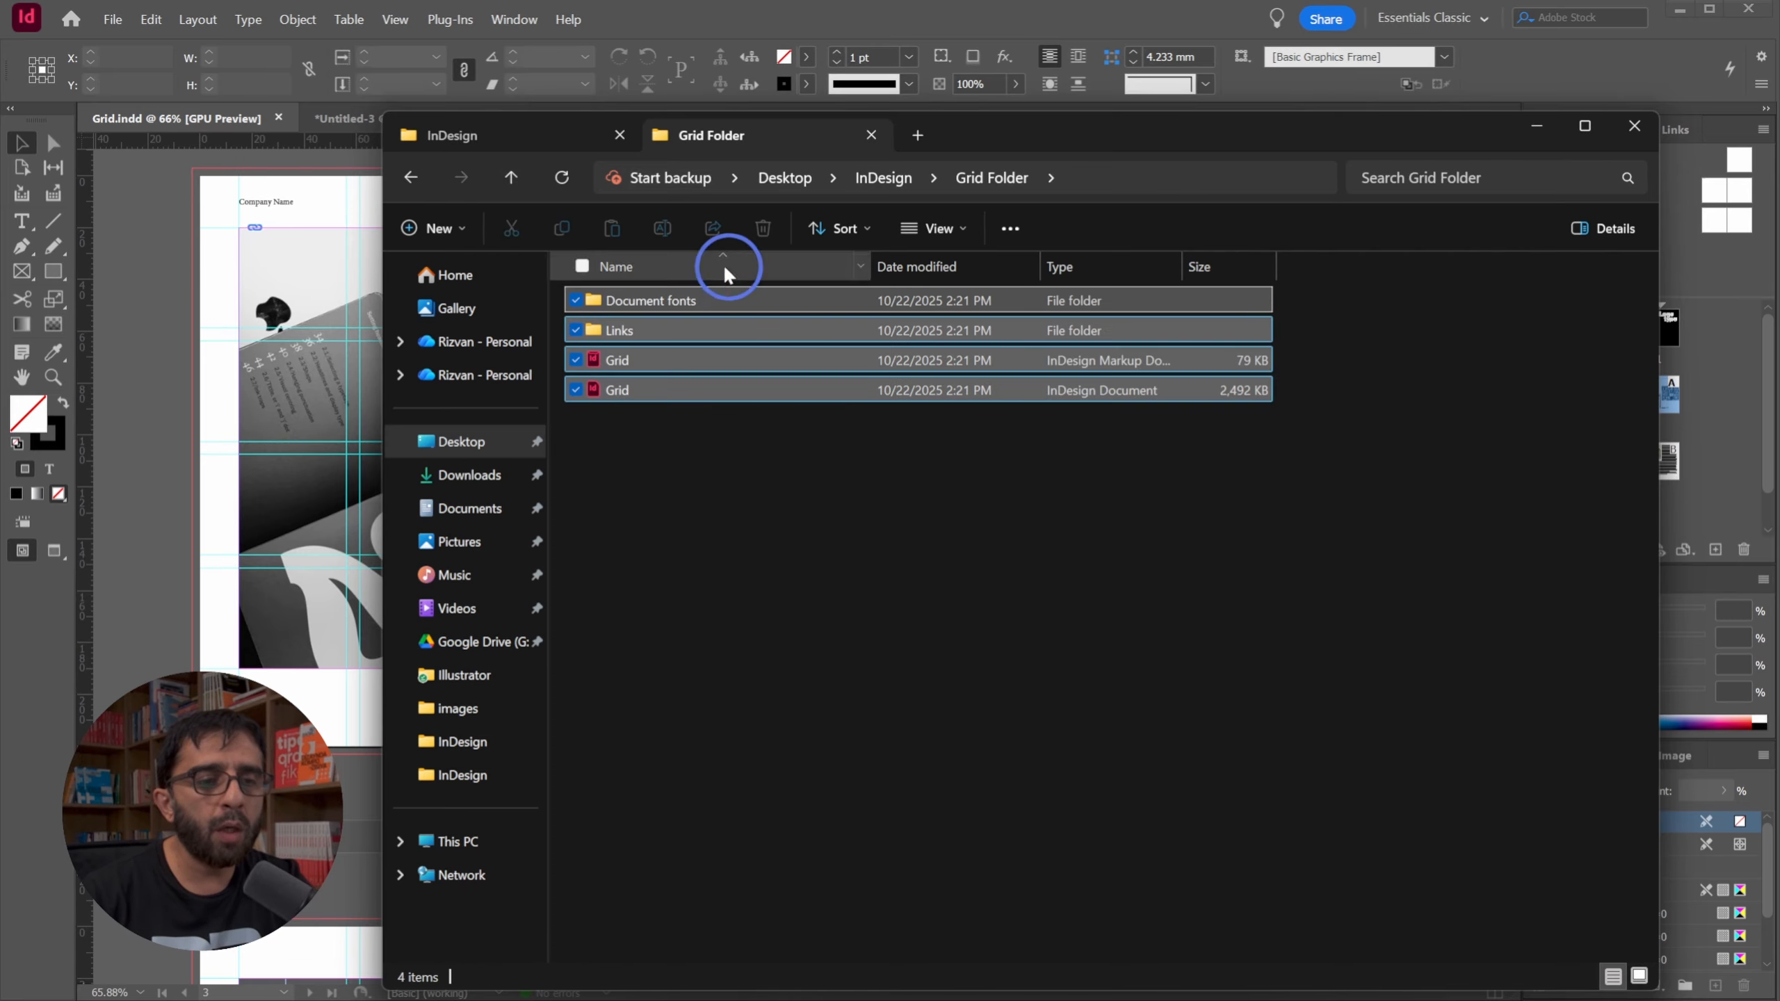
right_click(629, 320)
mouse_move(775, 507)
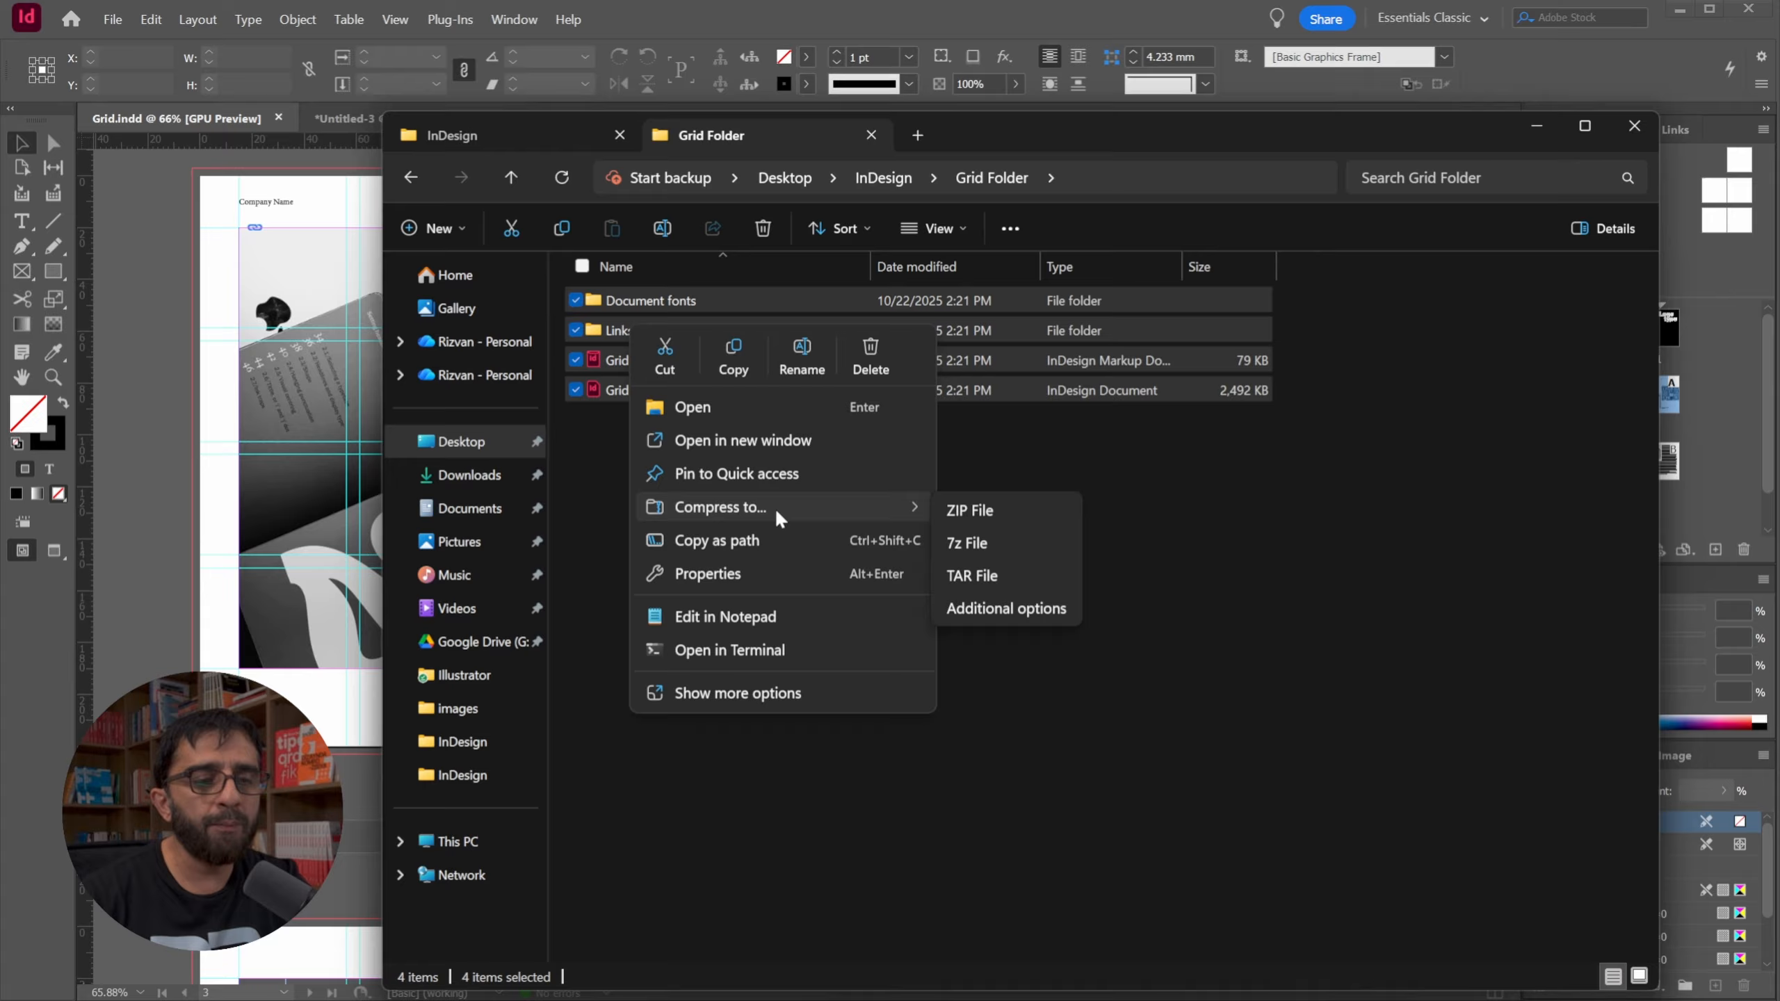
click(931, 511)
Rename the new ZIP archive as Grid Master Files.
click(638, 422)
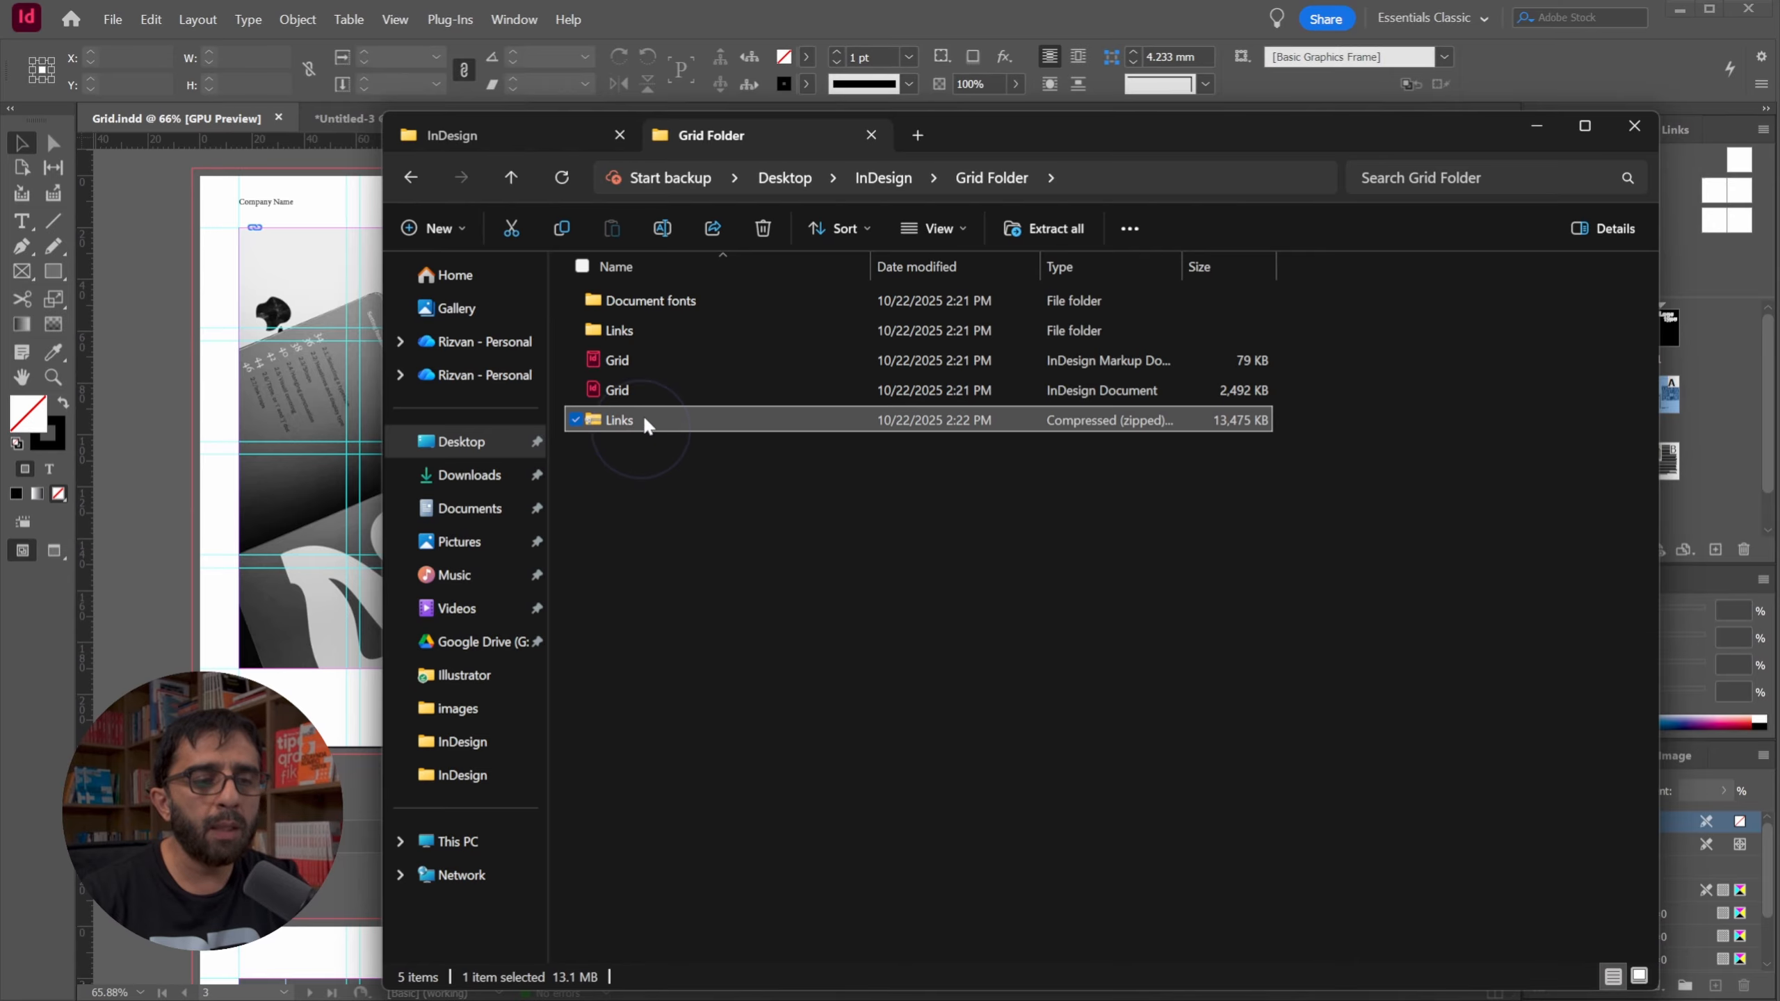
click(642, 417)
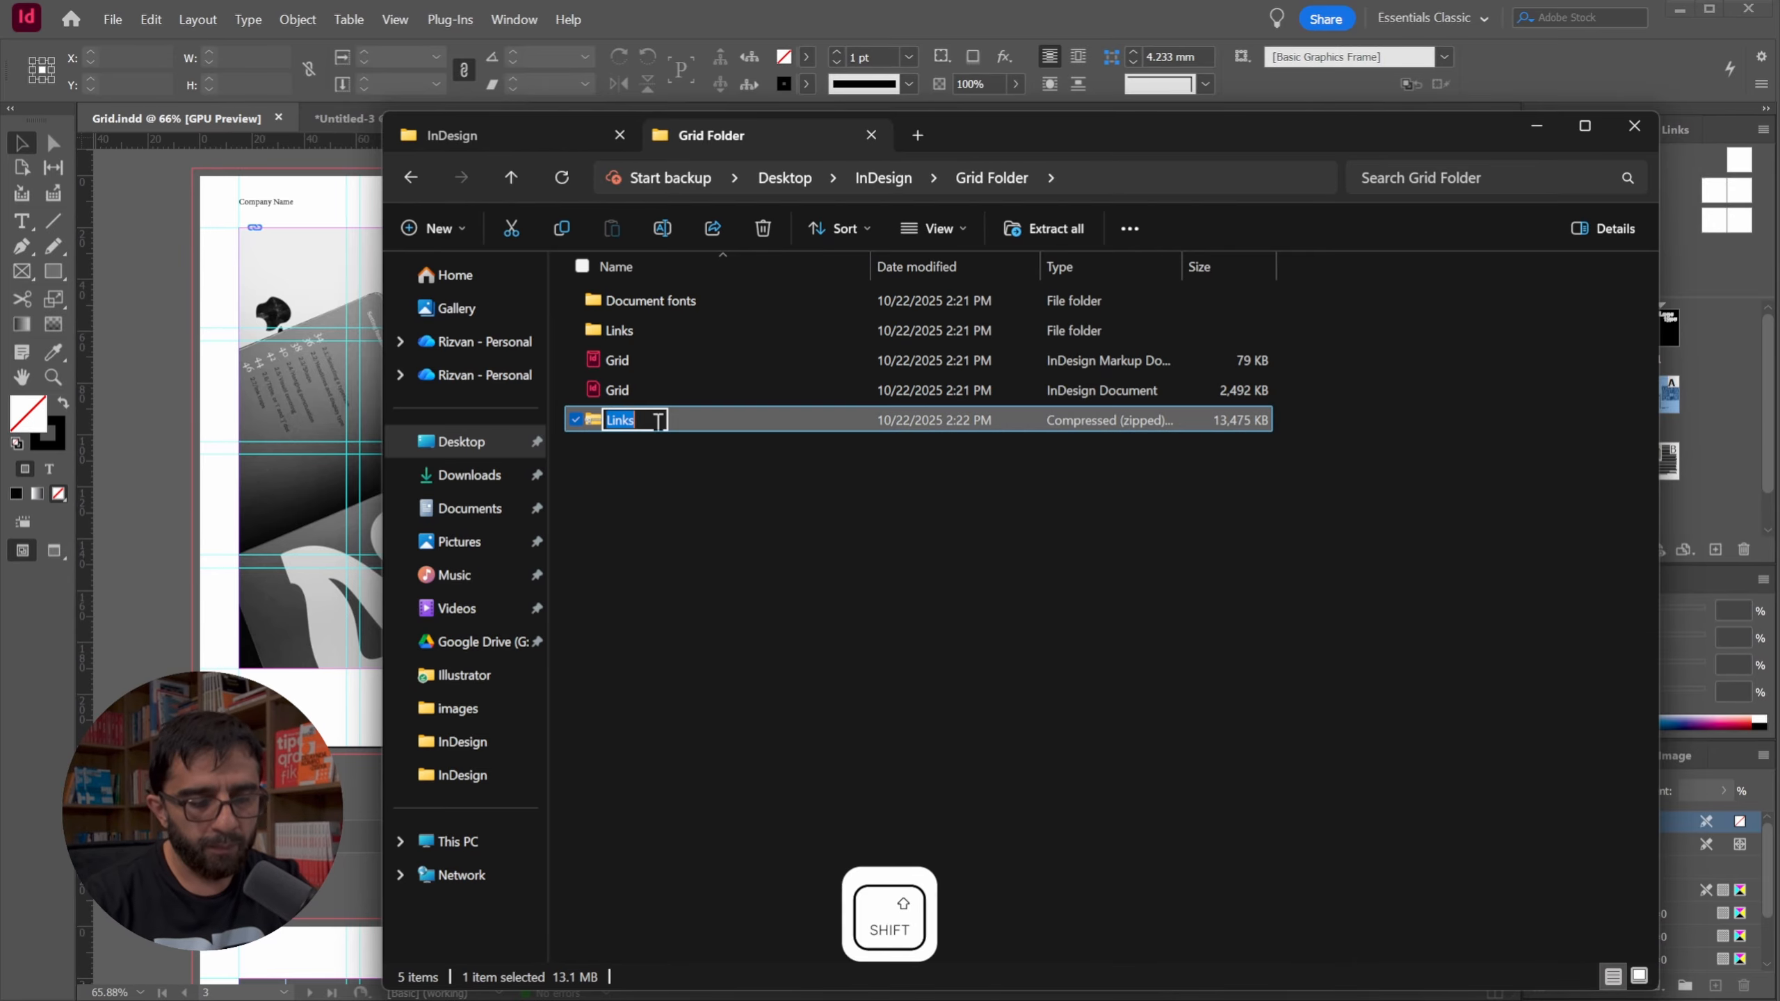
text(Grid Master Files)
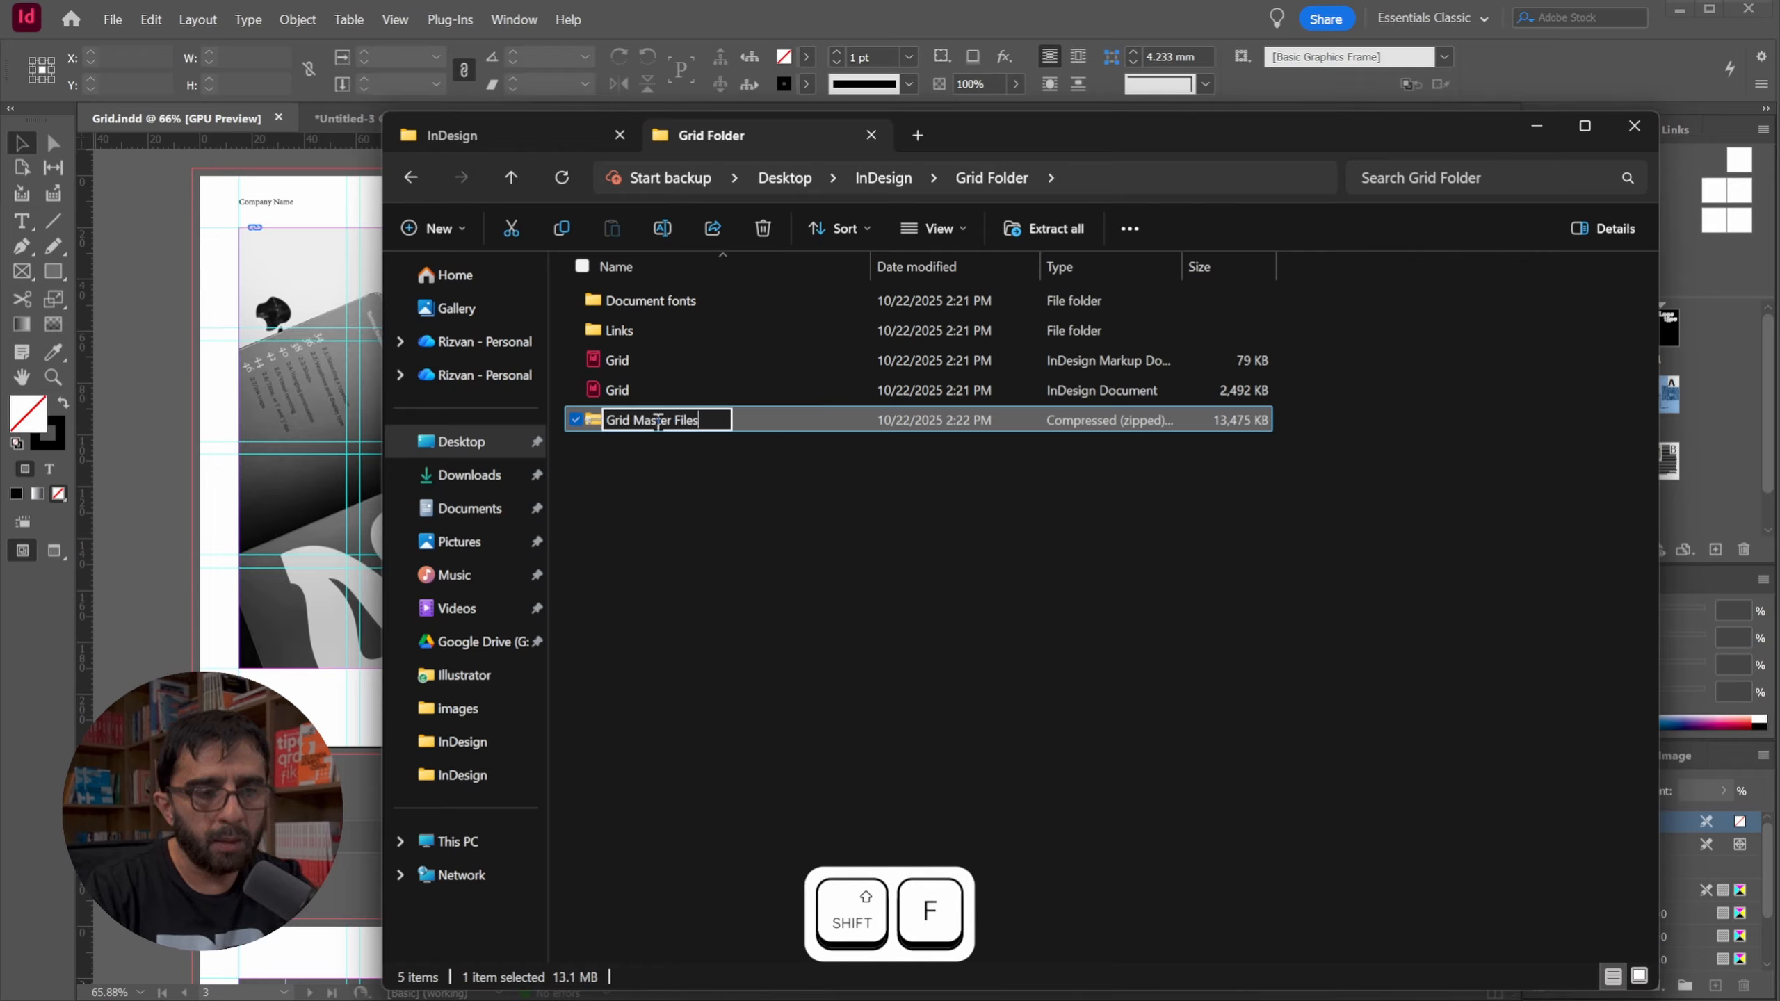
key(Return)
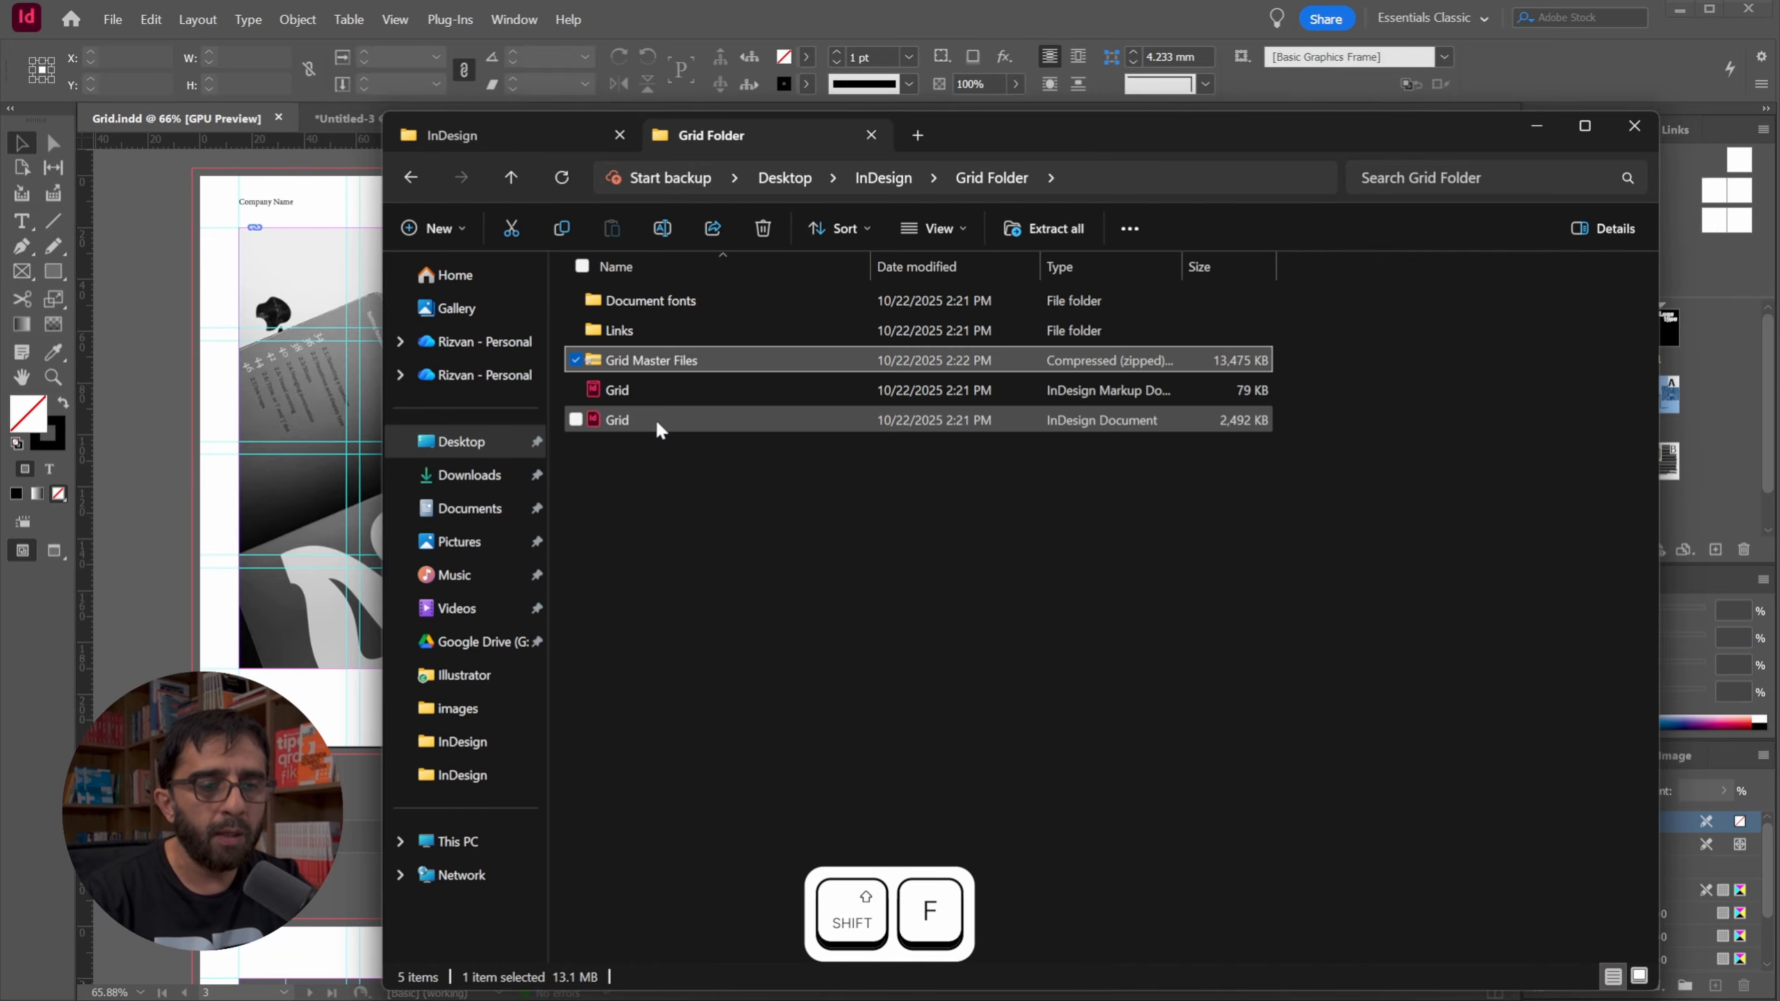
Check the contents of the Grid Master Files archive, return to Grid Folder and switch back to InDesign.
double_click(680, 357)
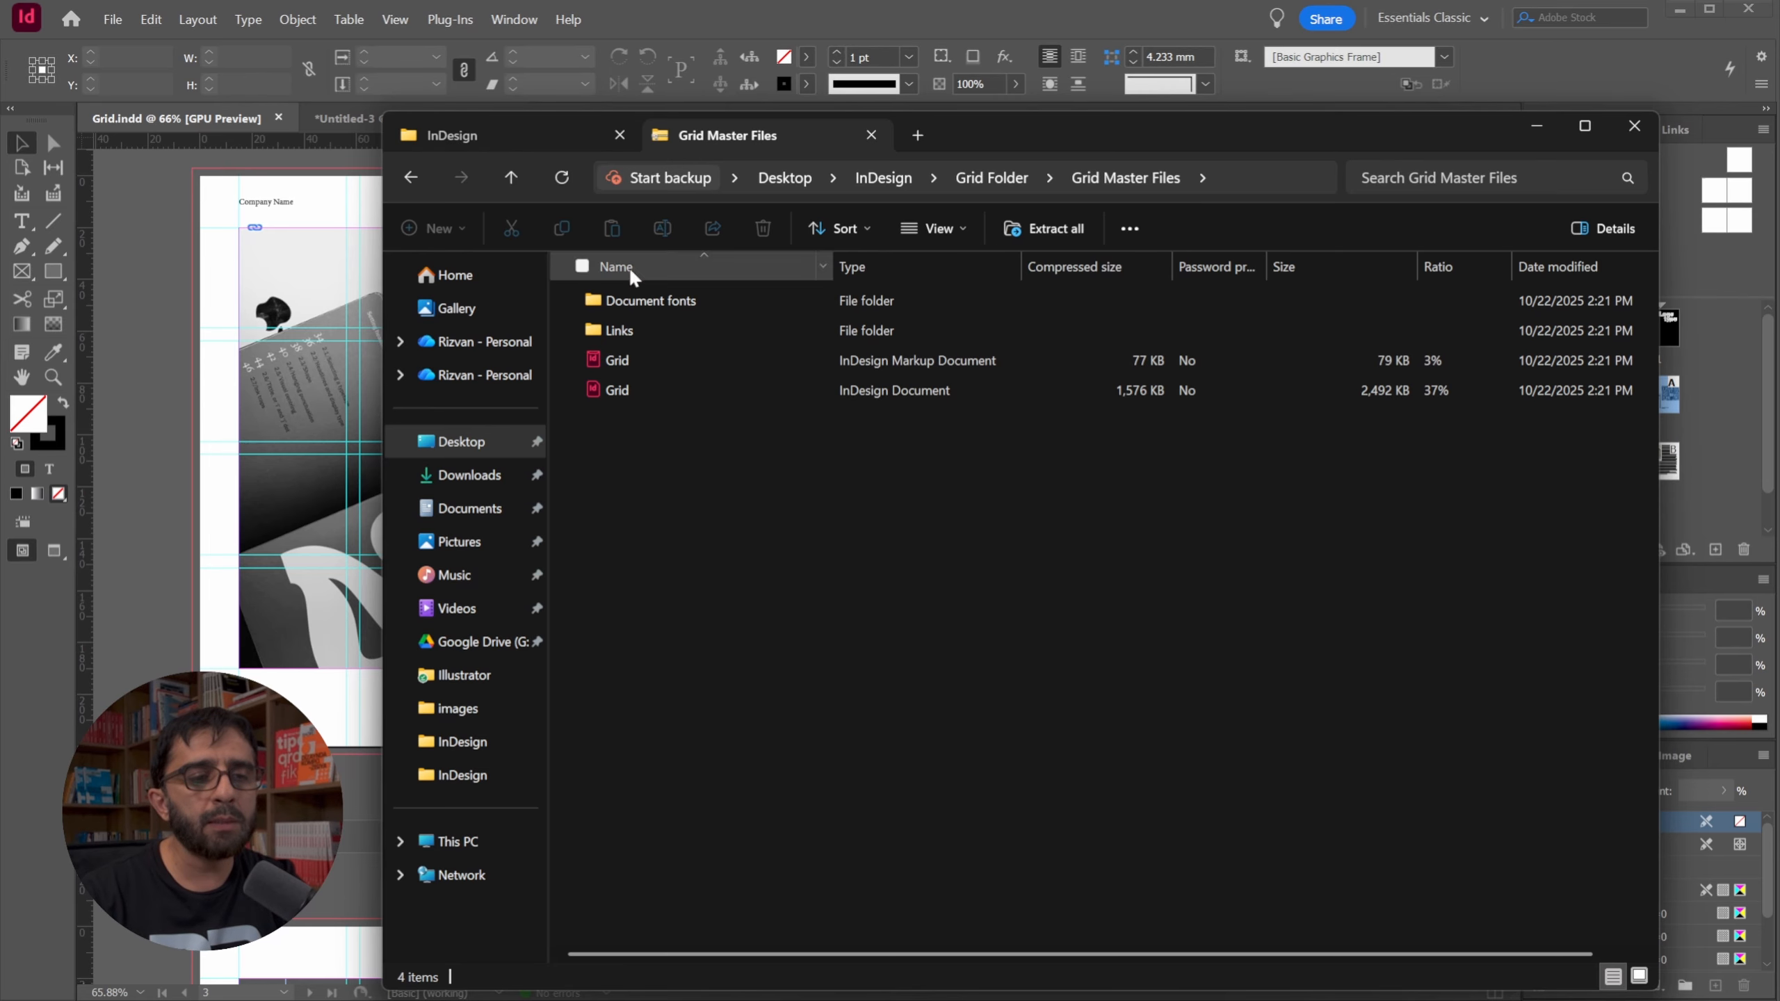
click(510, 177)
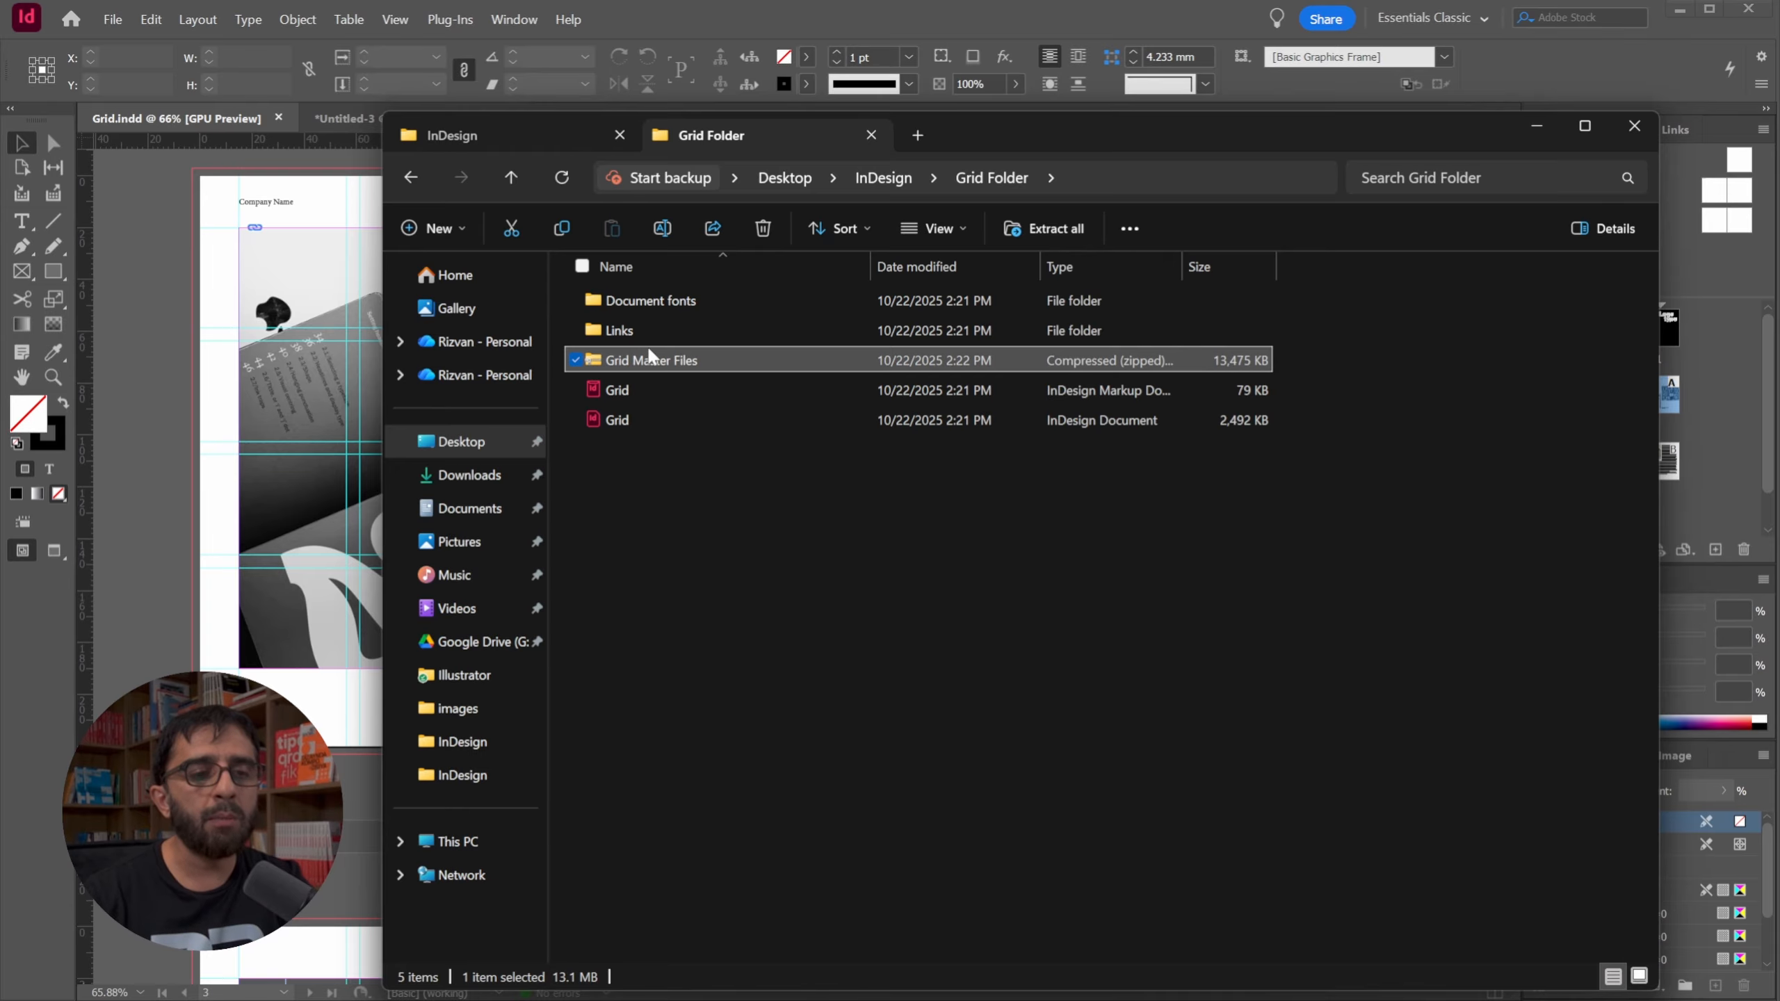
click(151, 273)
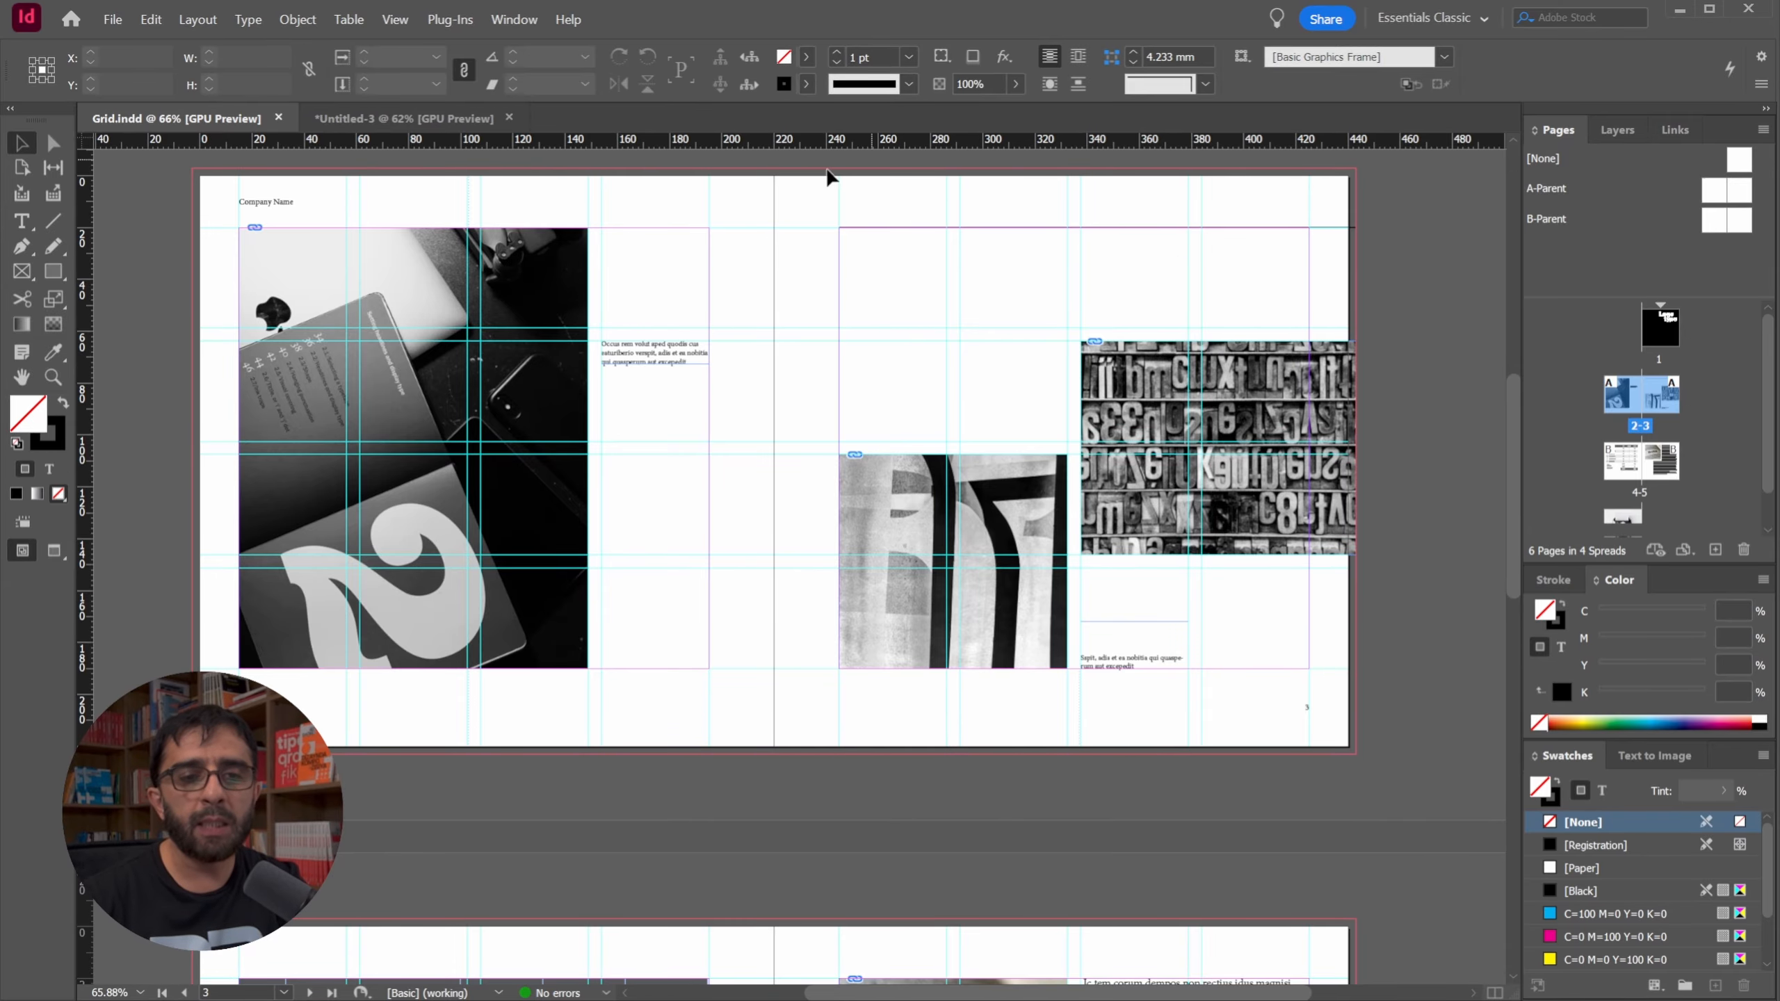
Look through the whole Grid document from the logotype cover to the typewriter photo on page 6.
scroll(1216, 306, up, 10)
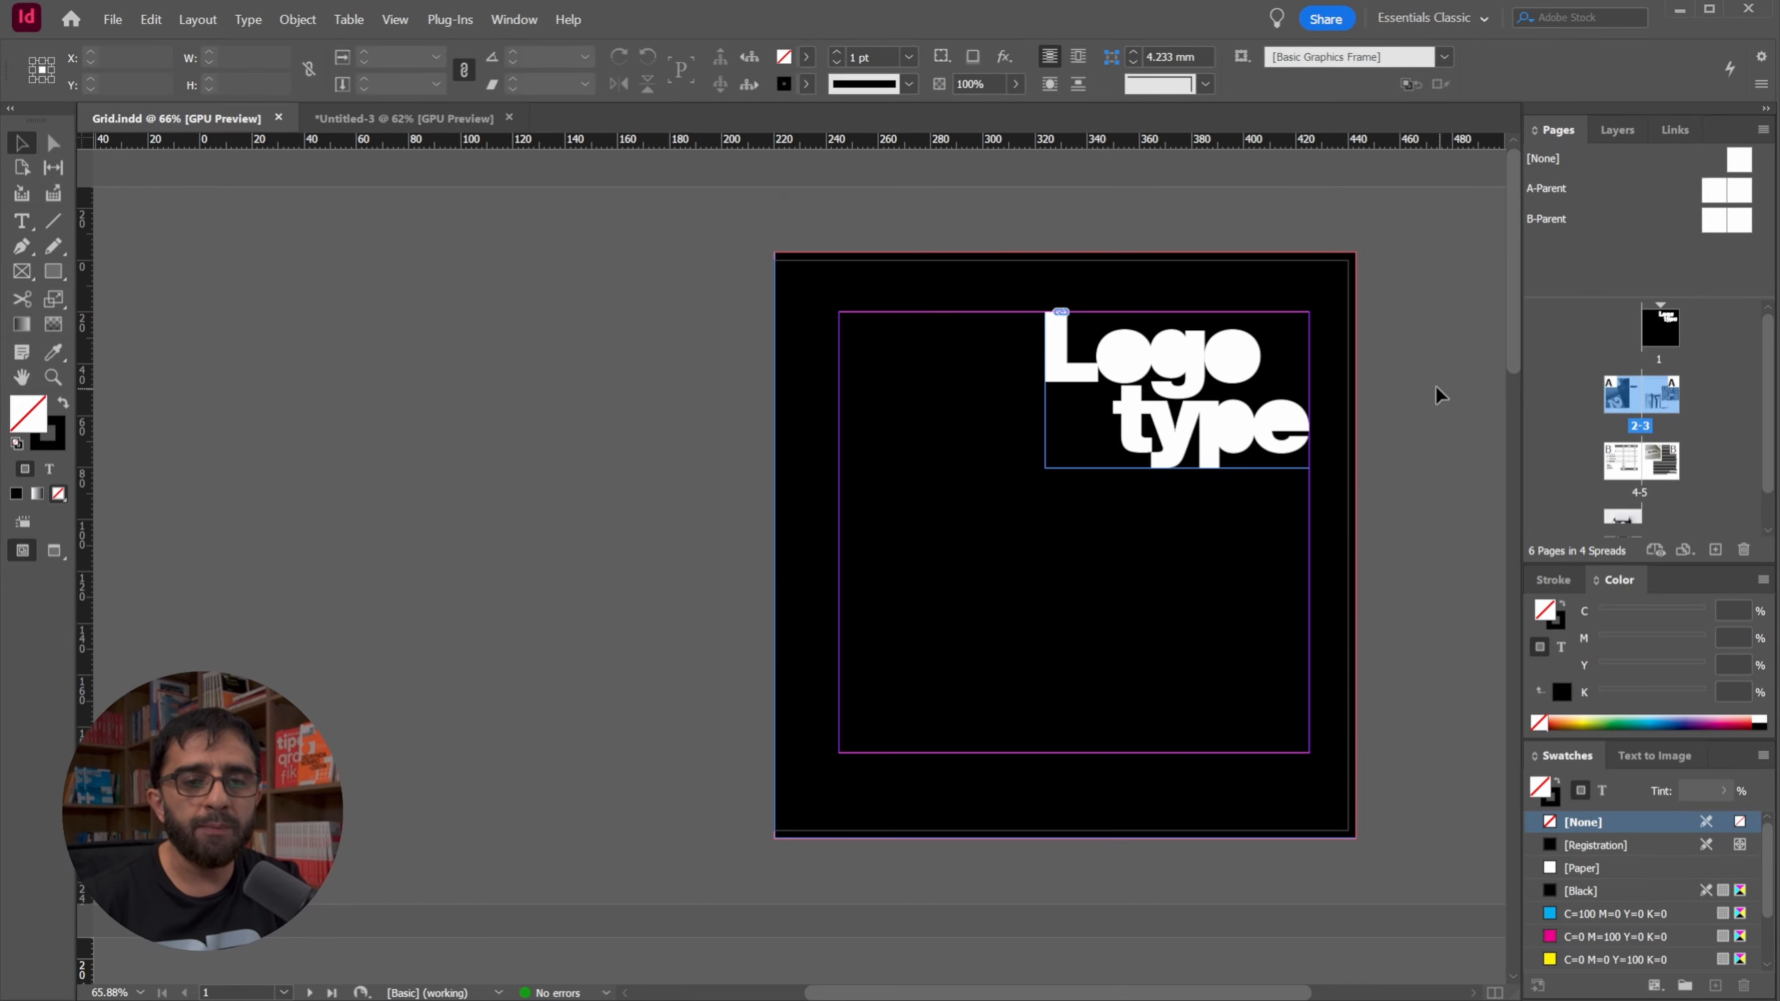
scroll(1437, 395, down, 5)
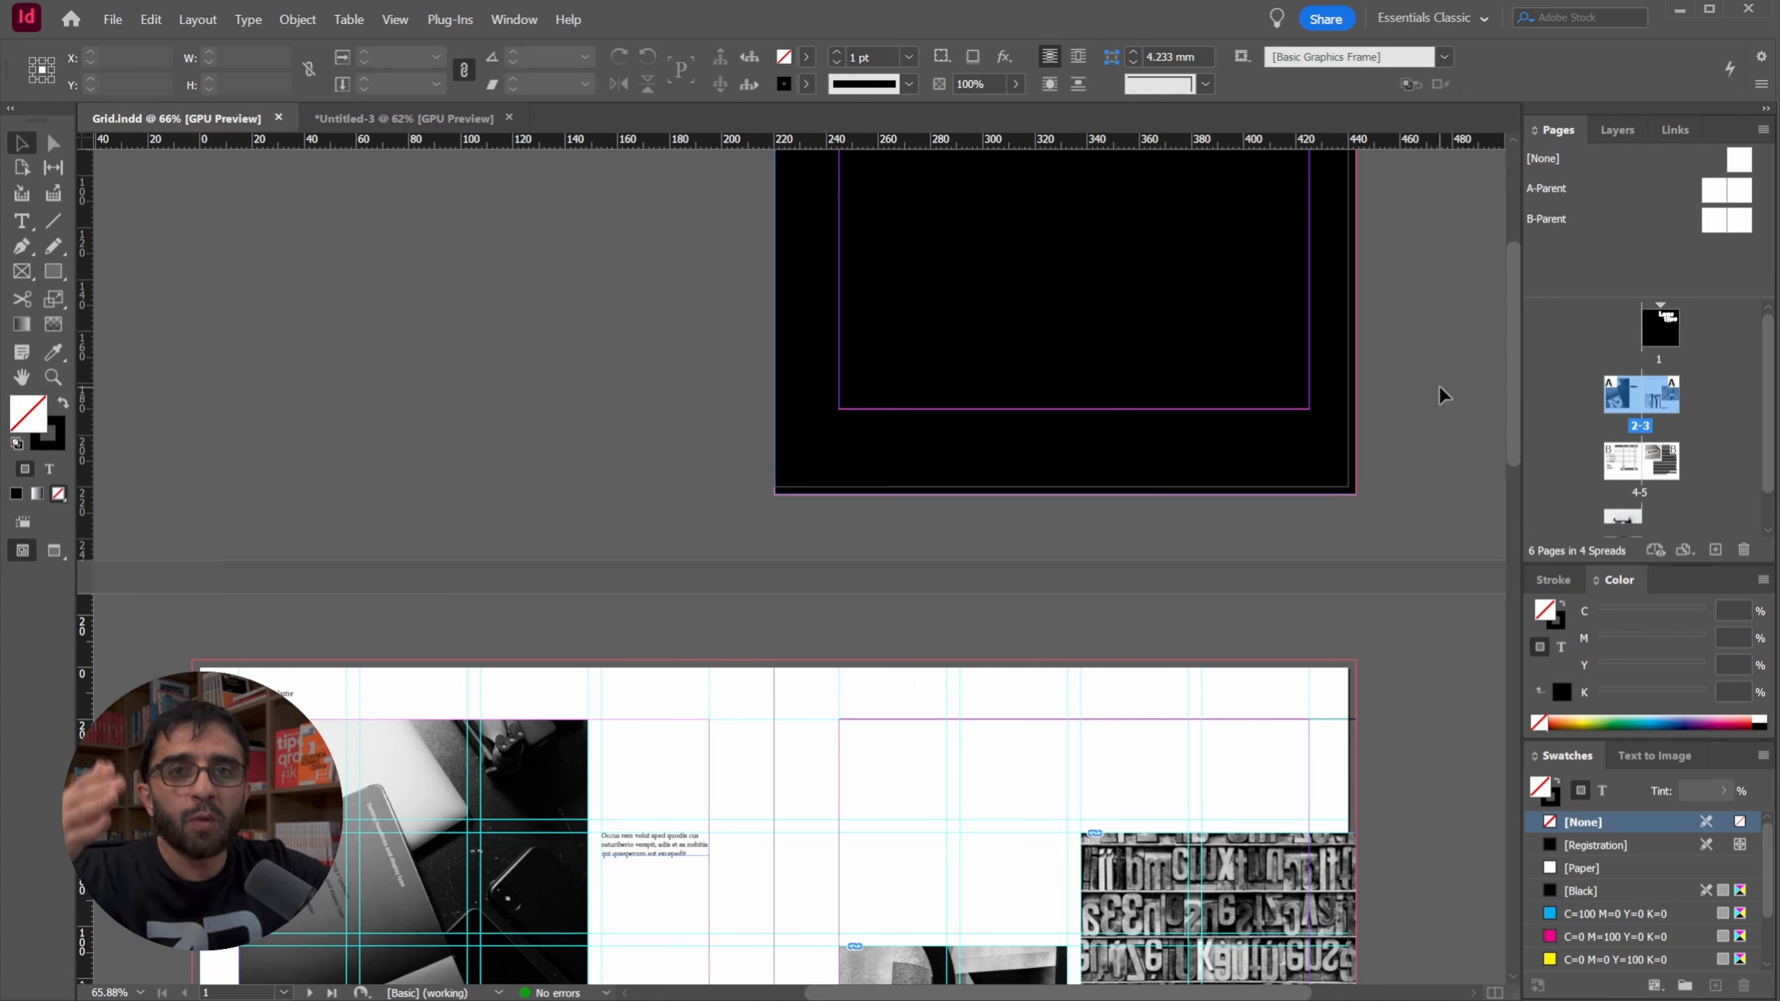
scroll(1433, 400, down, 5)
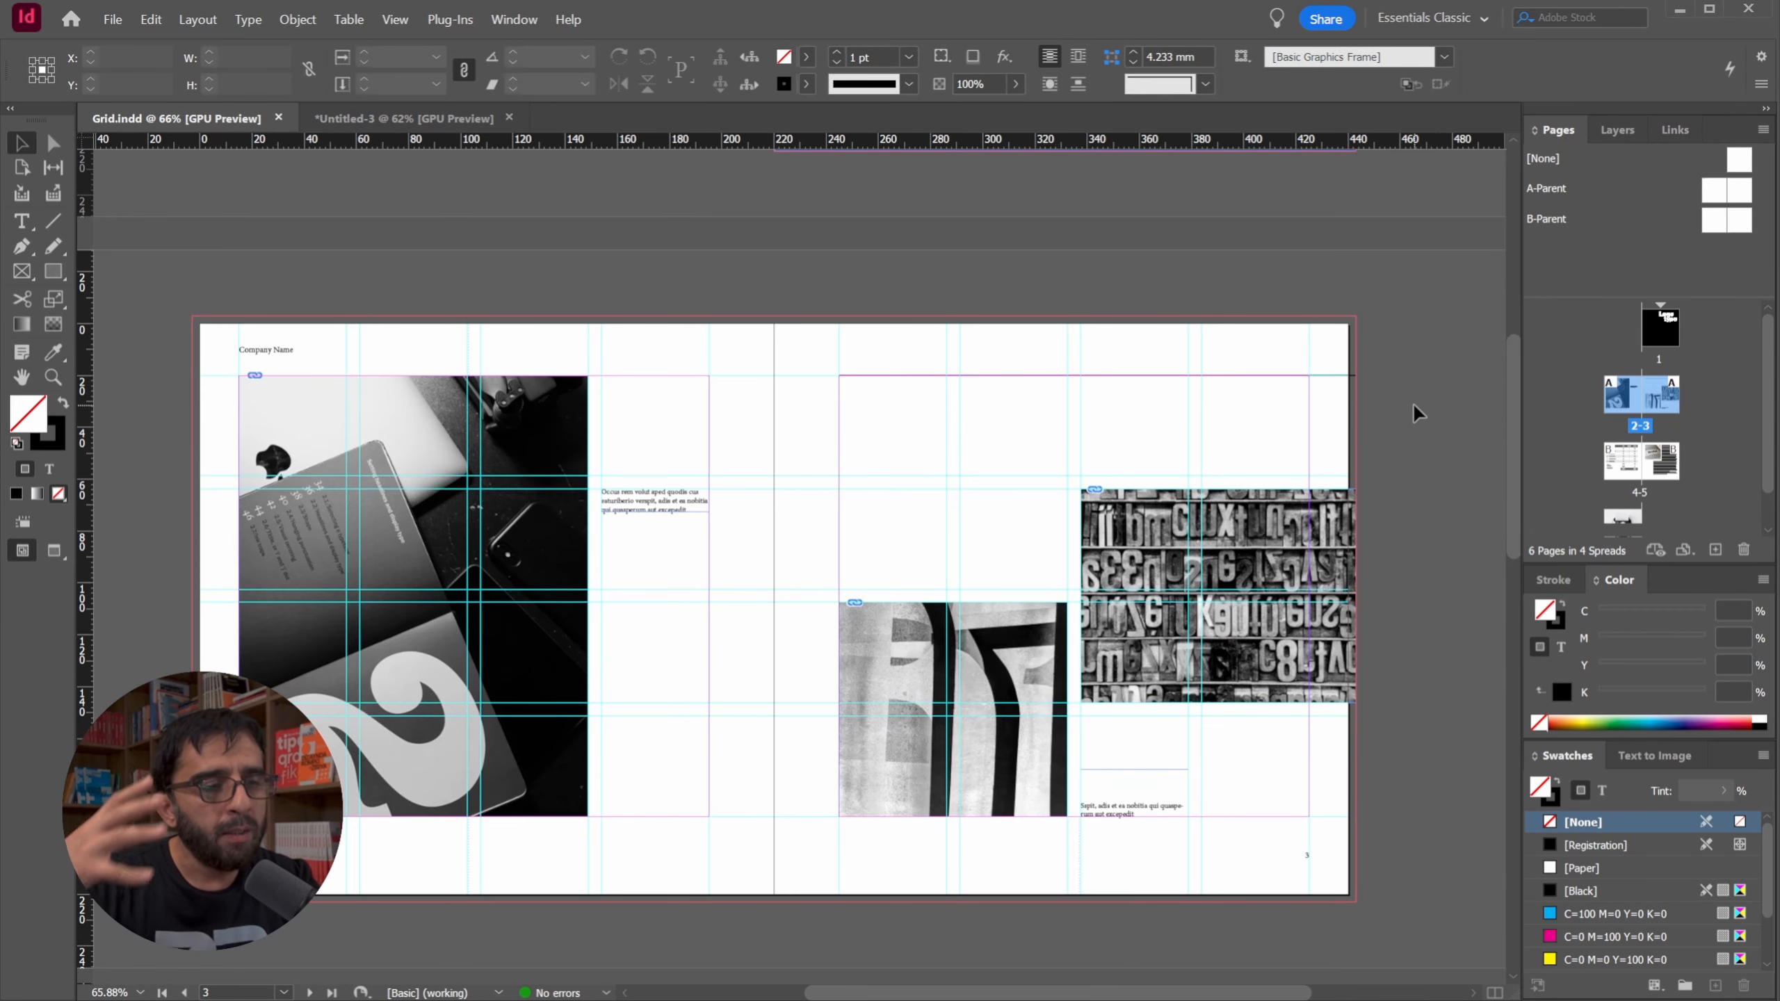
scroll(1233, 554, down, 4)
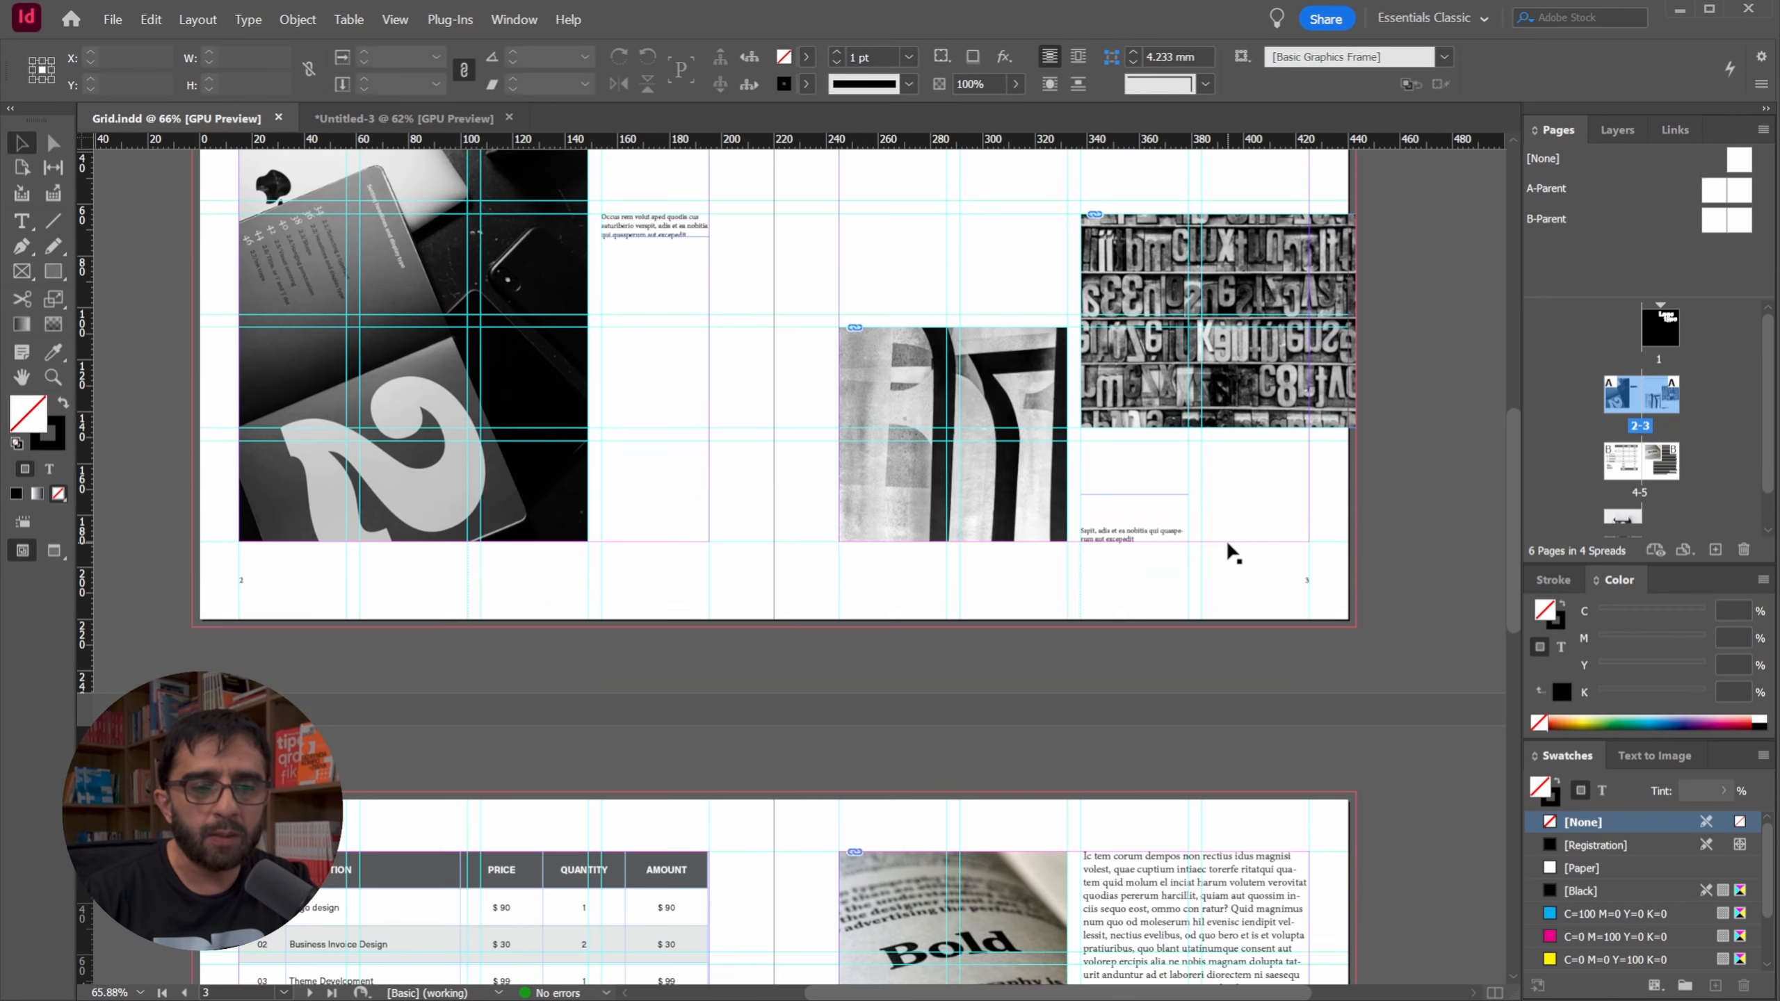
scroll(1220, 565, down, 15)
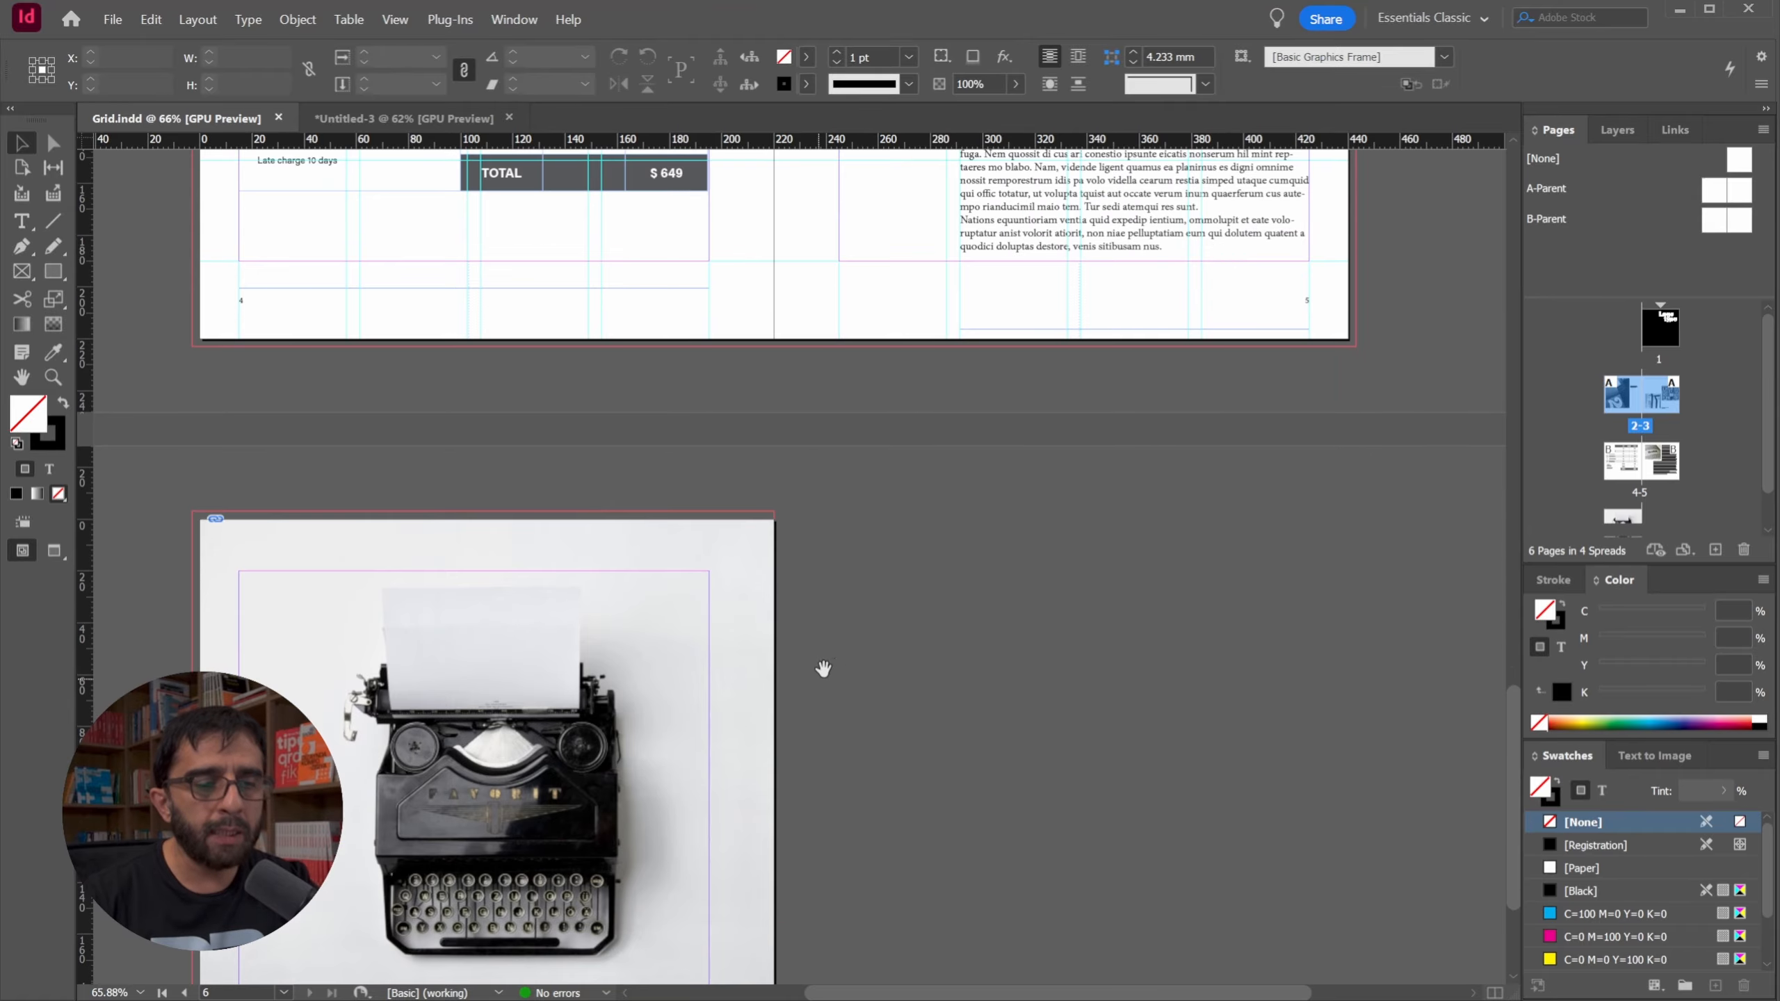
drag(825, 669, 981, 572)
drag(1086, 302, 968, 803)
drag(900, 736, 1018, 123)
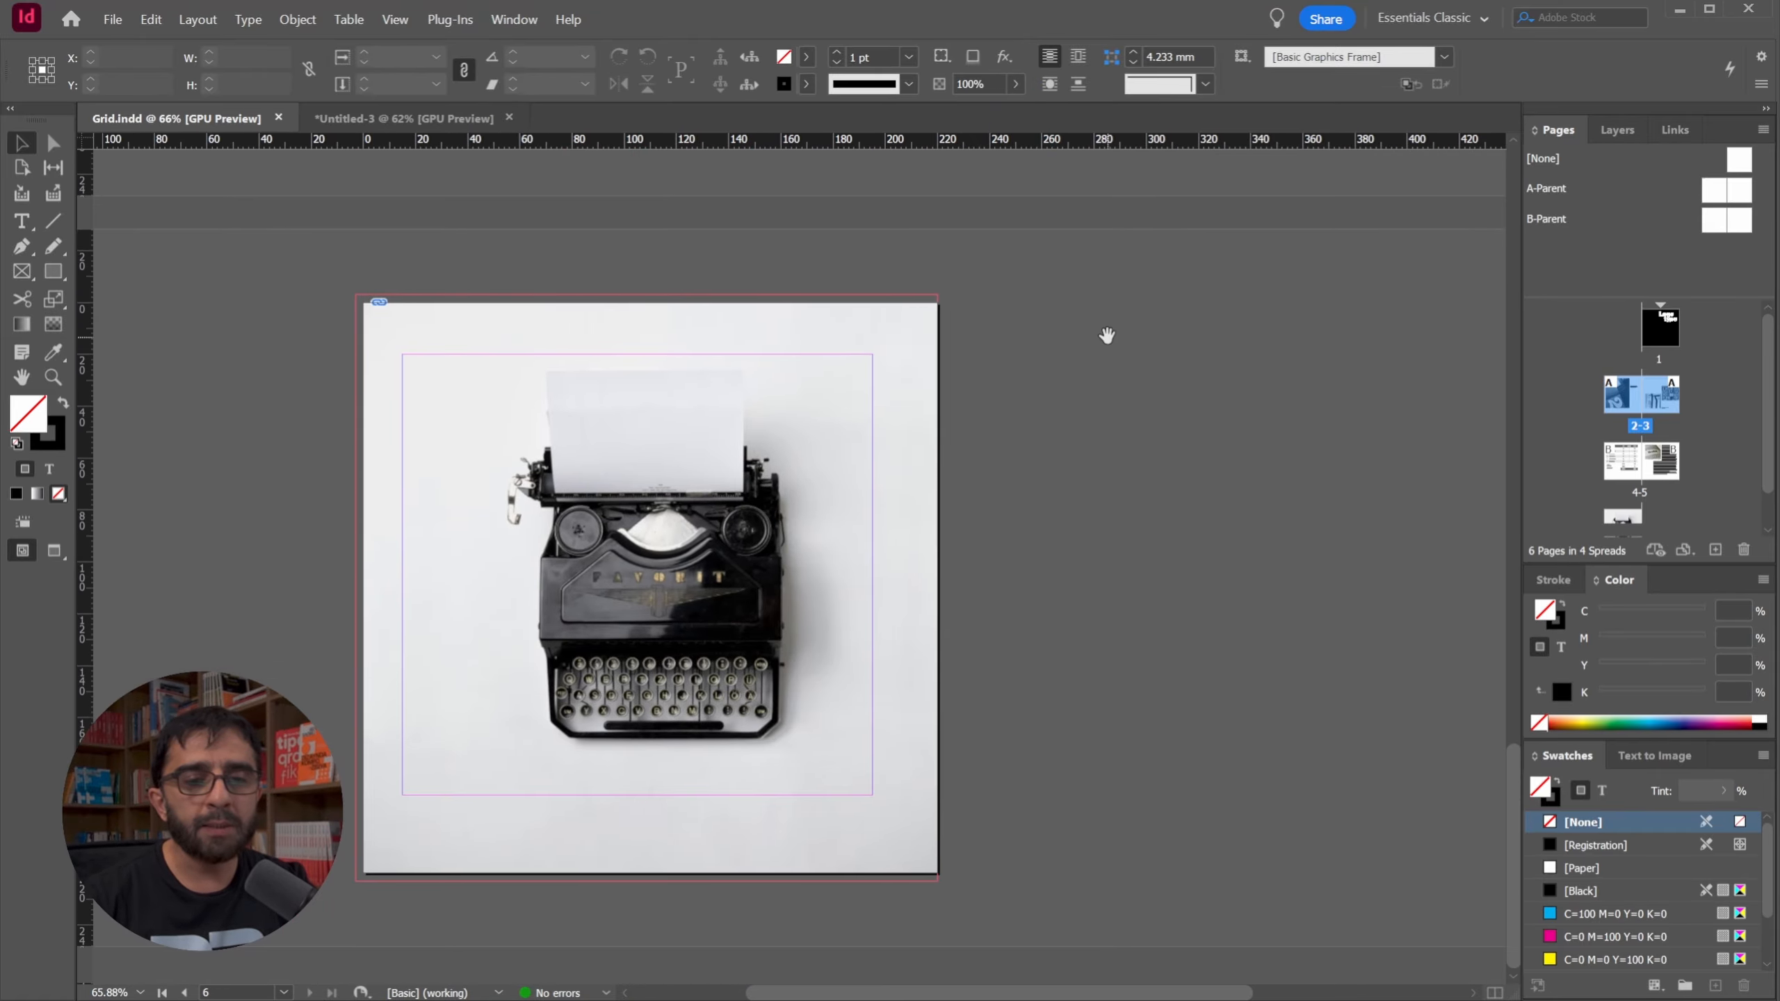
drag(1106, 340, 1038, 720)
Return to the cover and review the inner spreads up to the table and text on pages 4-5.
scroll(1051, 652, up, 15)
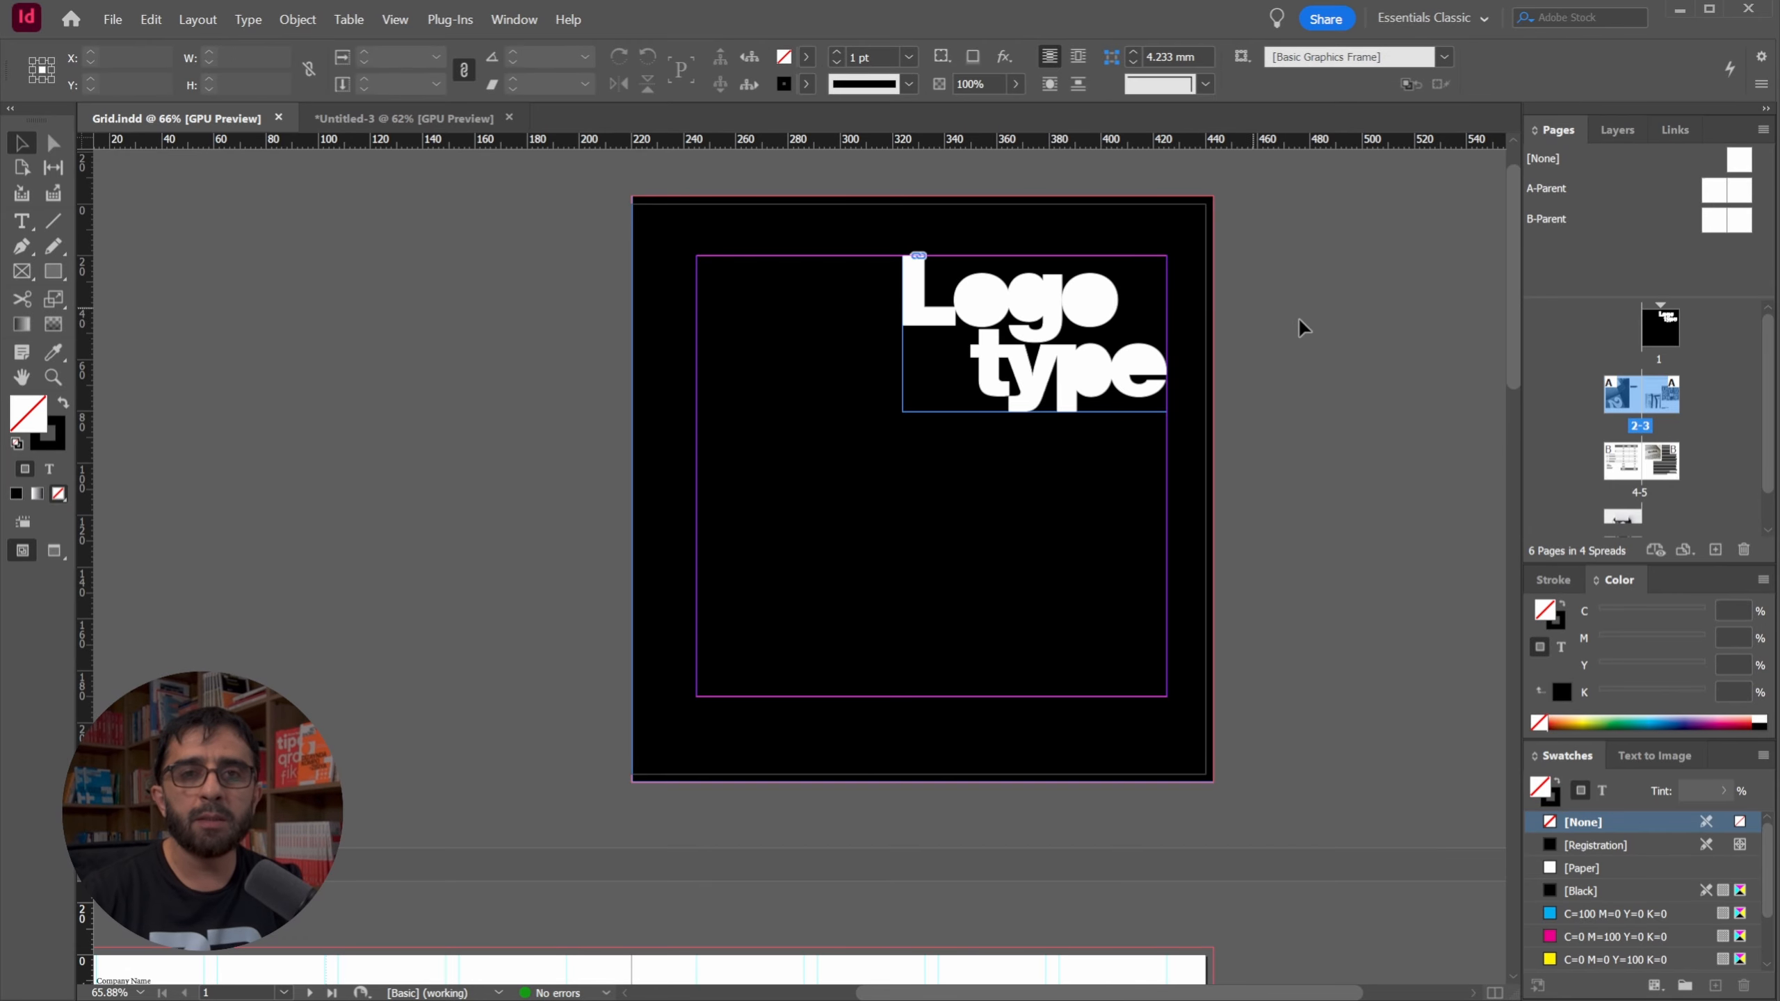
scroll(1297, 339, down, 8)
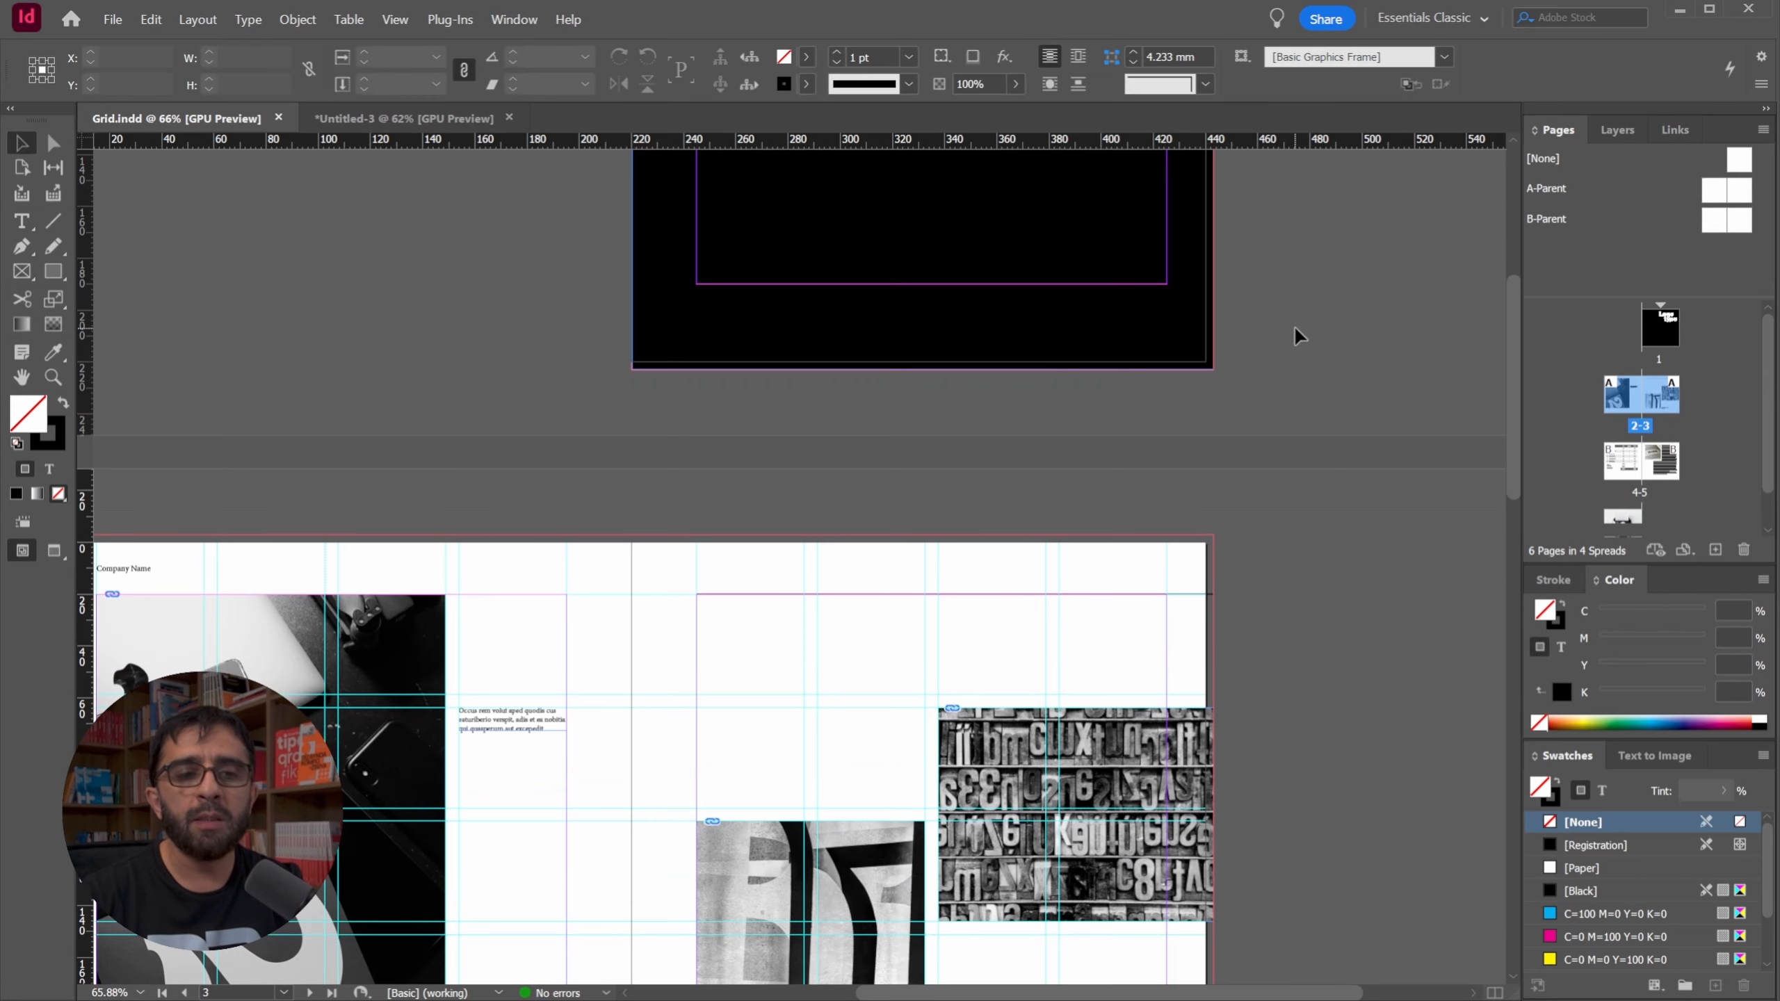
scroll(1298, 337, down, 7)
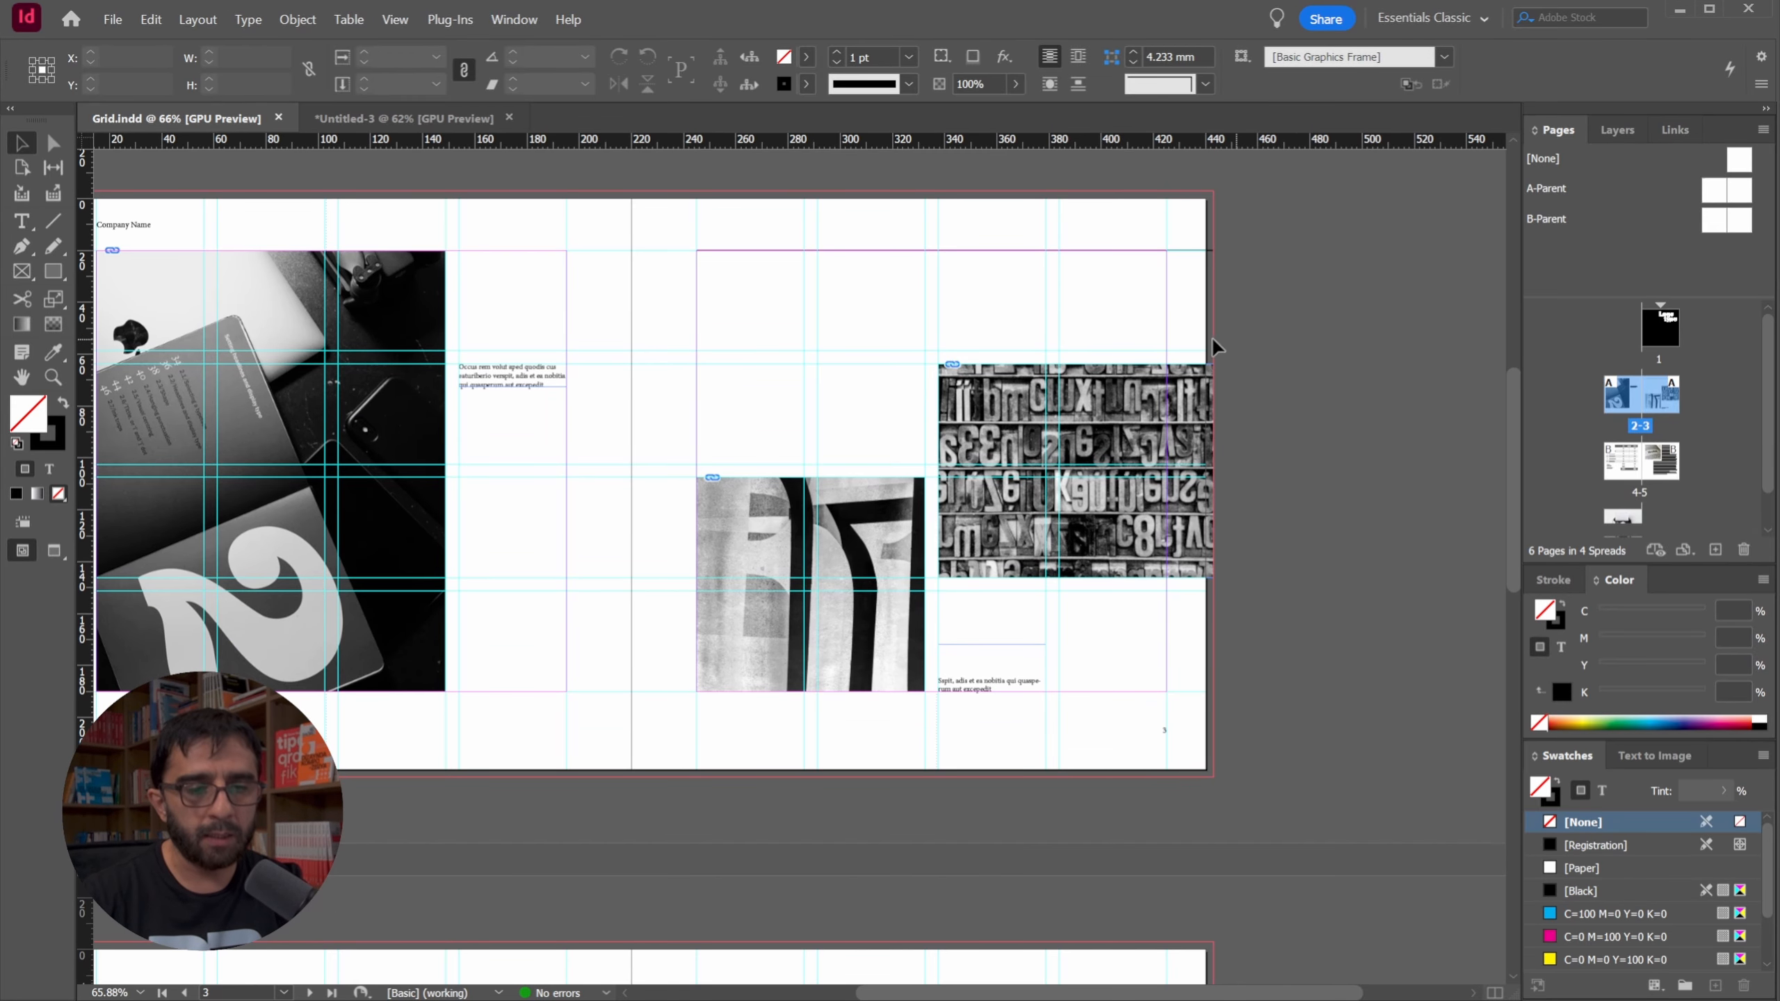
drag(625, 626, 790, 412)
drag(547, 796, 568, 529)
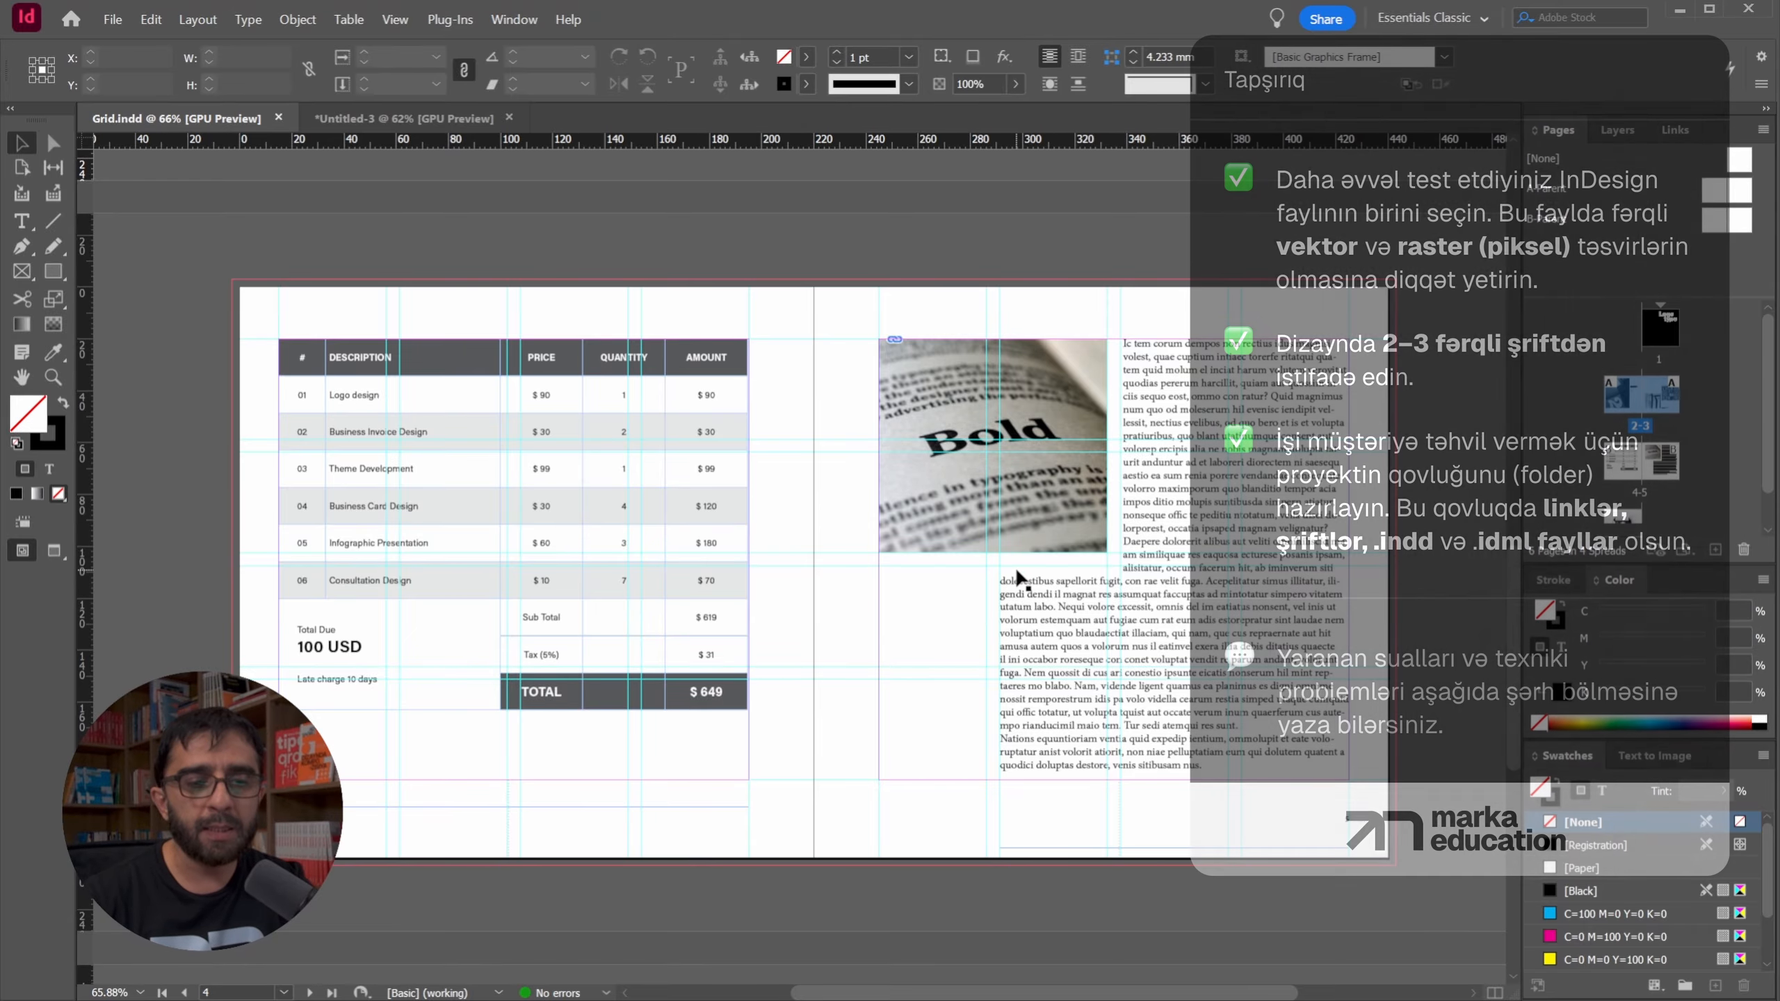
drag(1013, 573, 1015, 563)
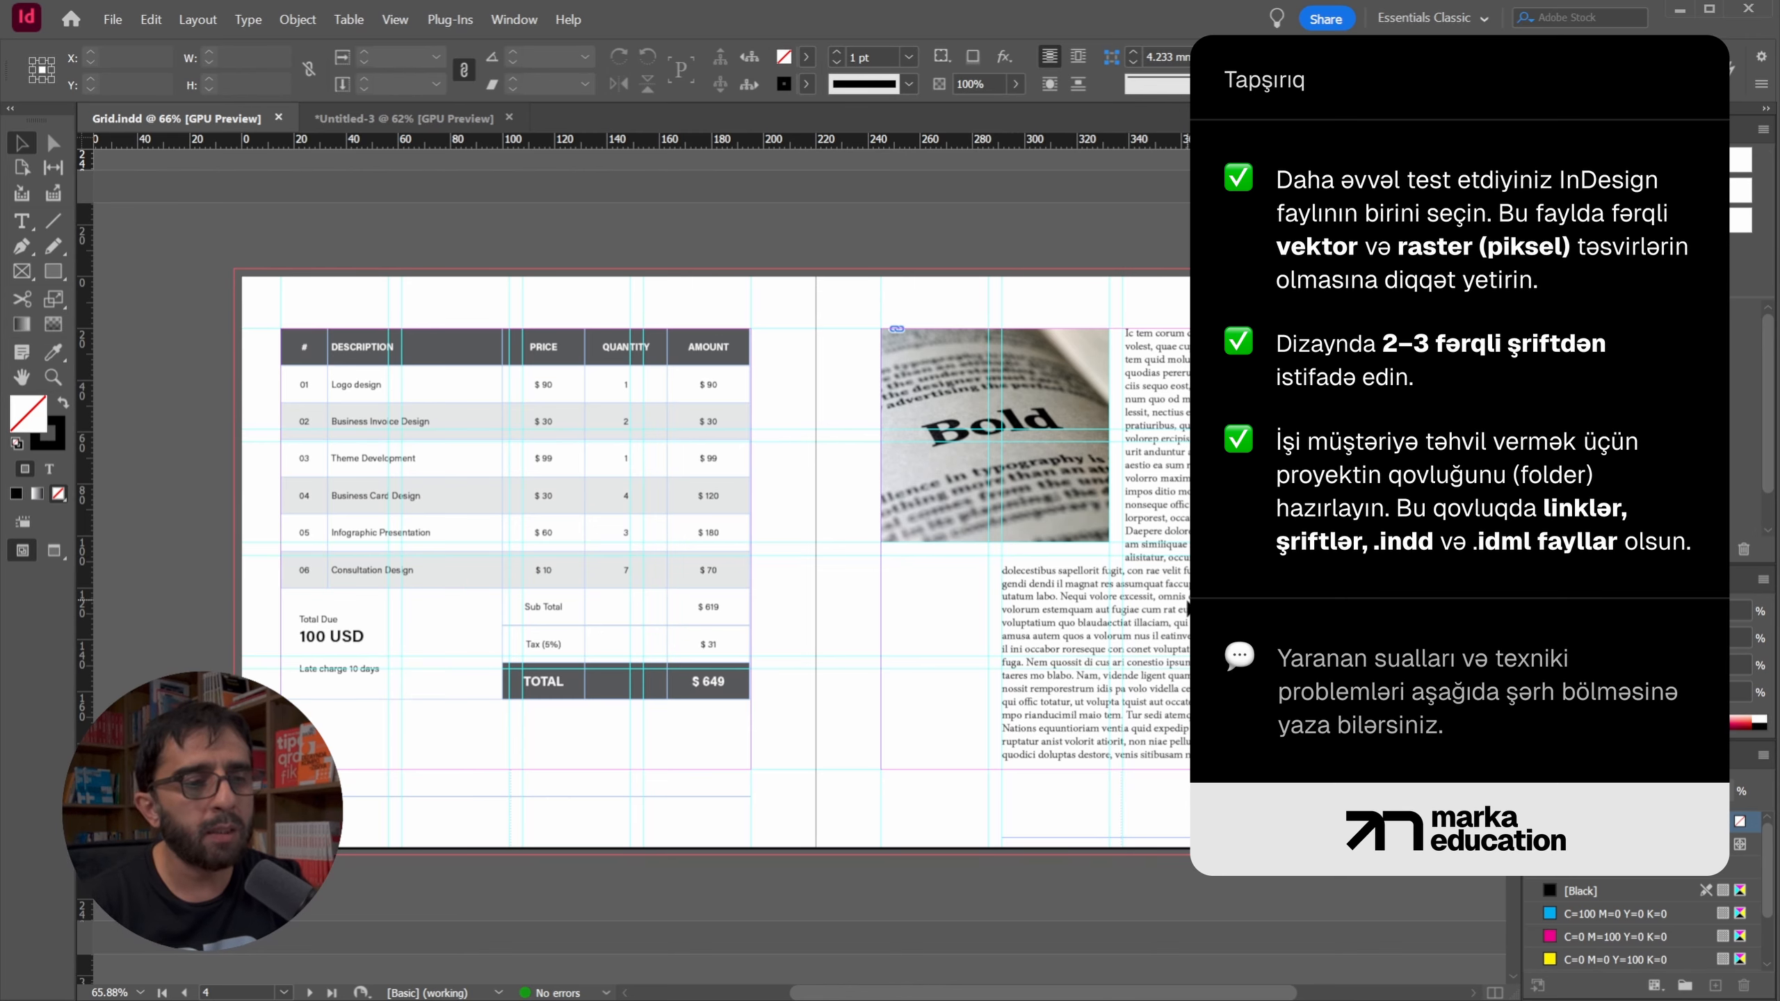
mouse_move(1117, 607)
mouse_down()
mouse_move(1080, 616)
mouse_move(1102, 626)
mouse_move(1071, 587)
mouse_move(1100, 607)
mouse_up()
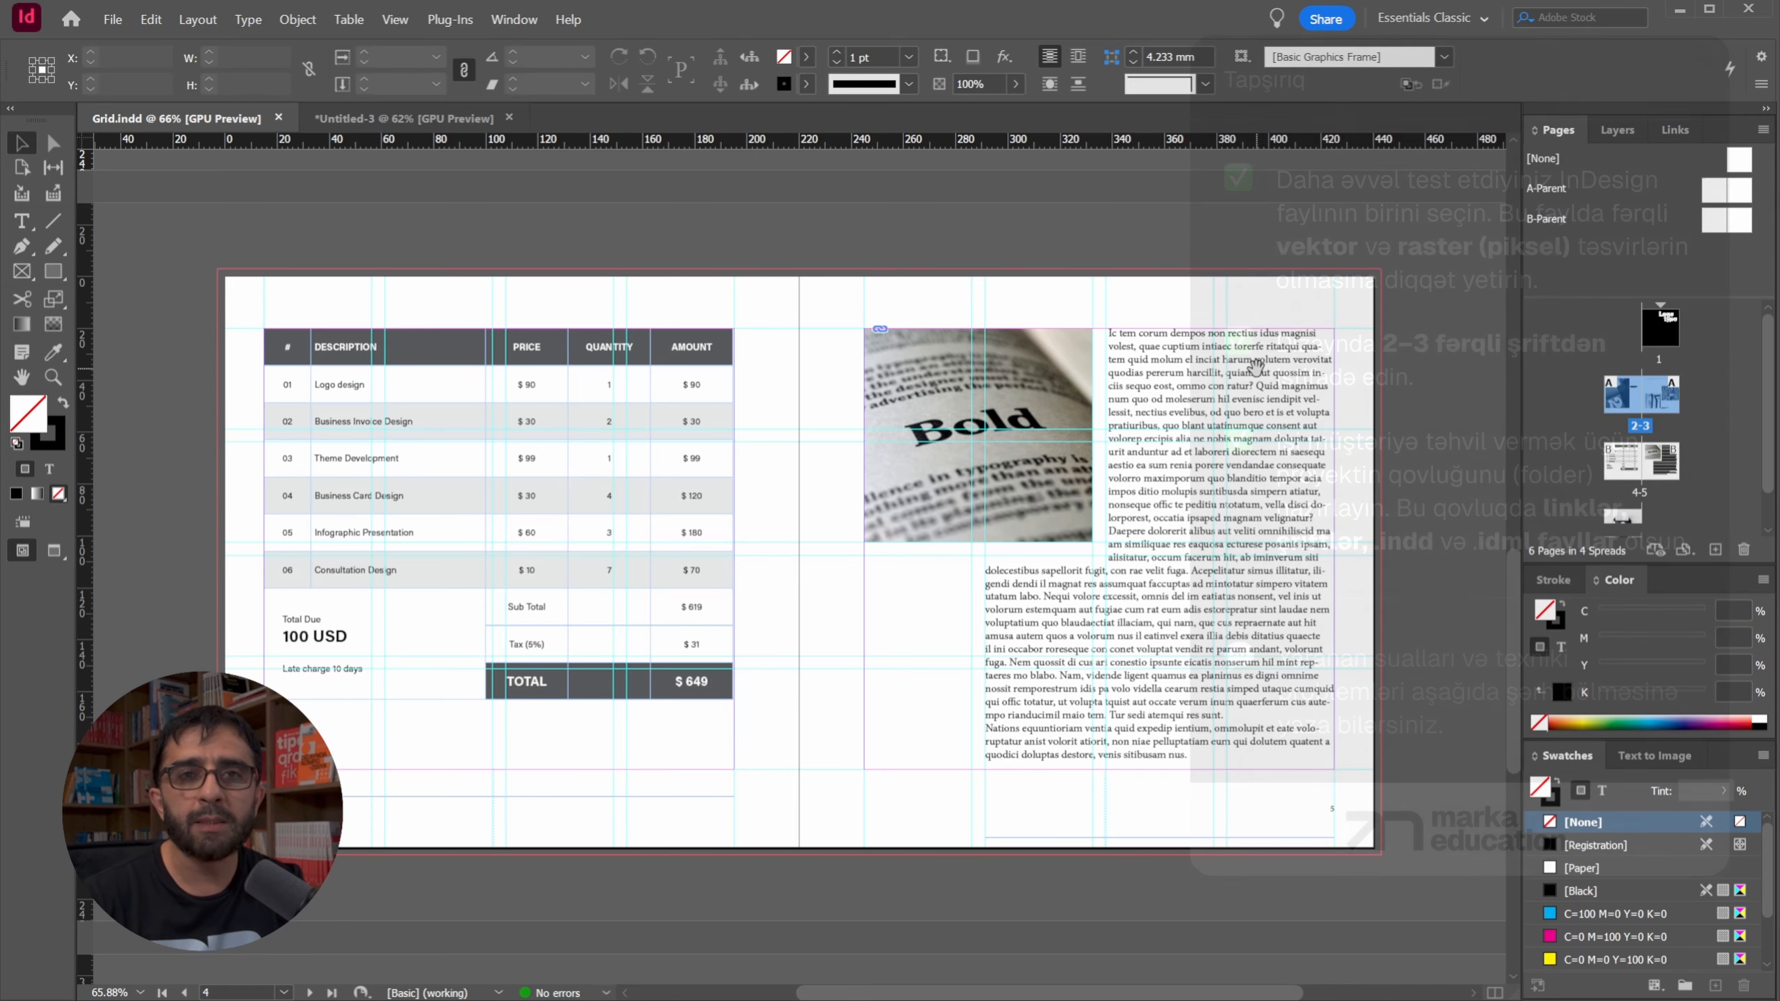